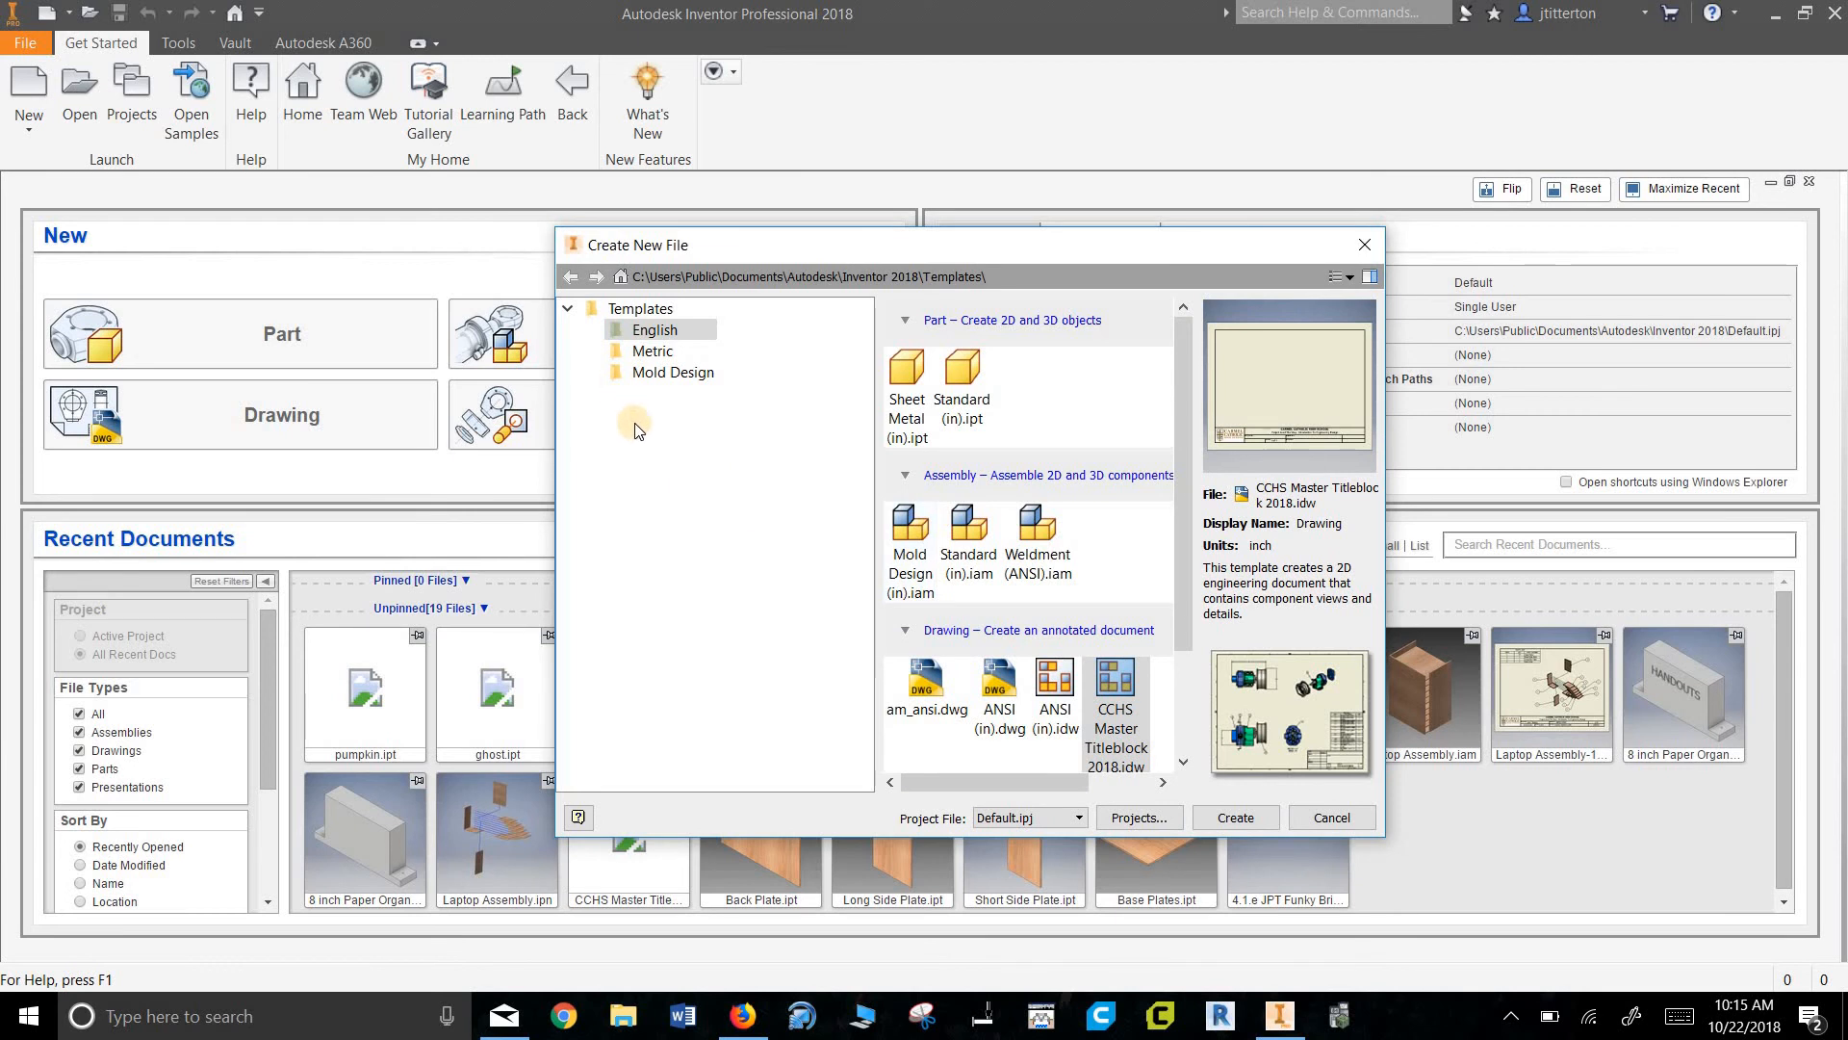
# - Create a part from the English Standard (in).ipt template and start a 2D sketch on the front XY plane
pyautogui.click(650, 332)
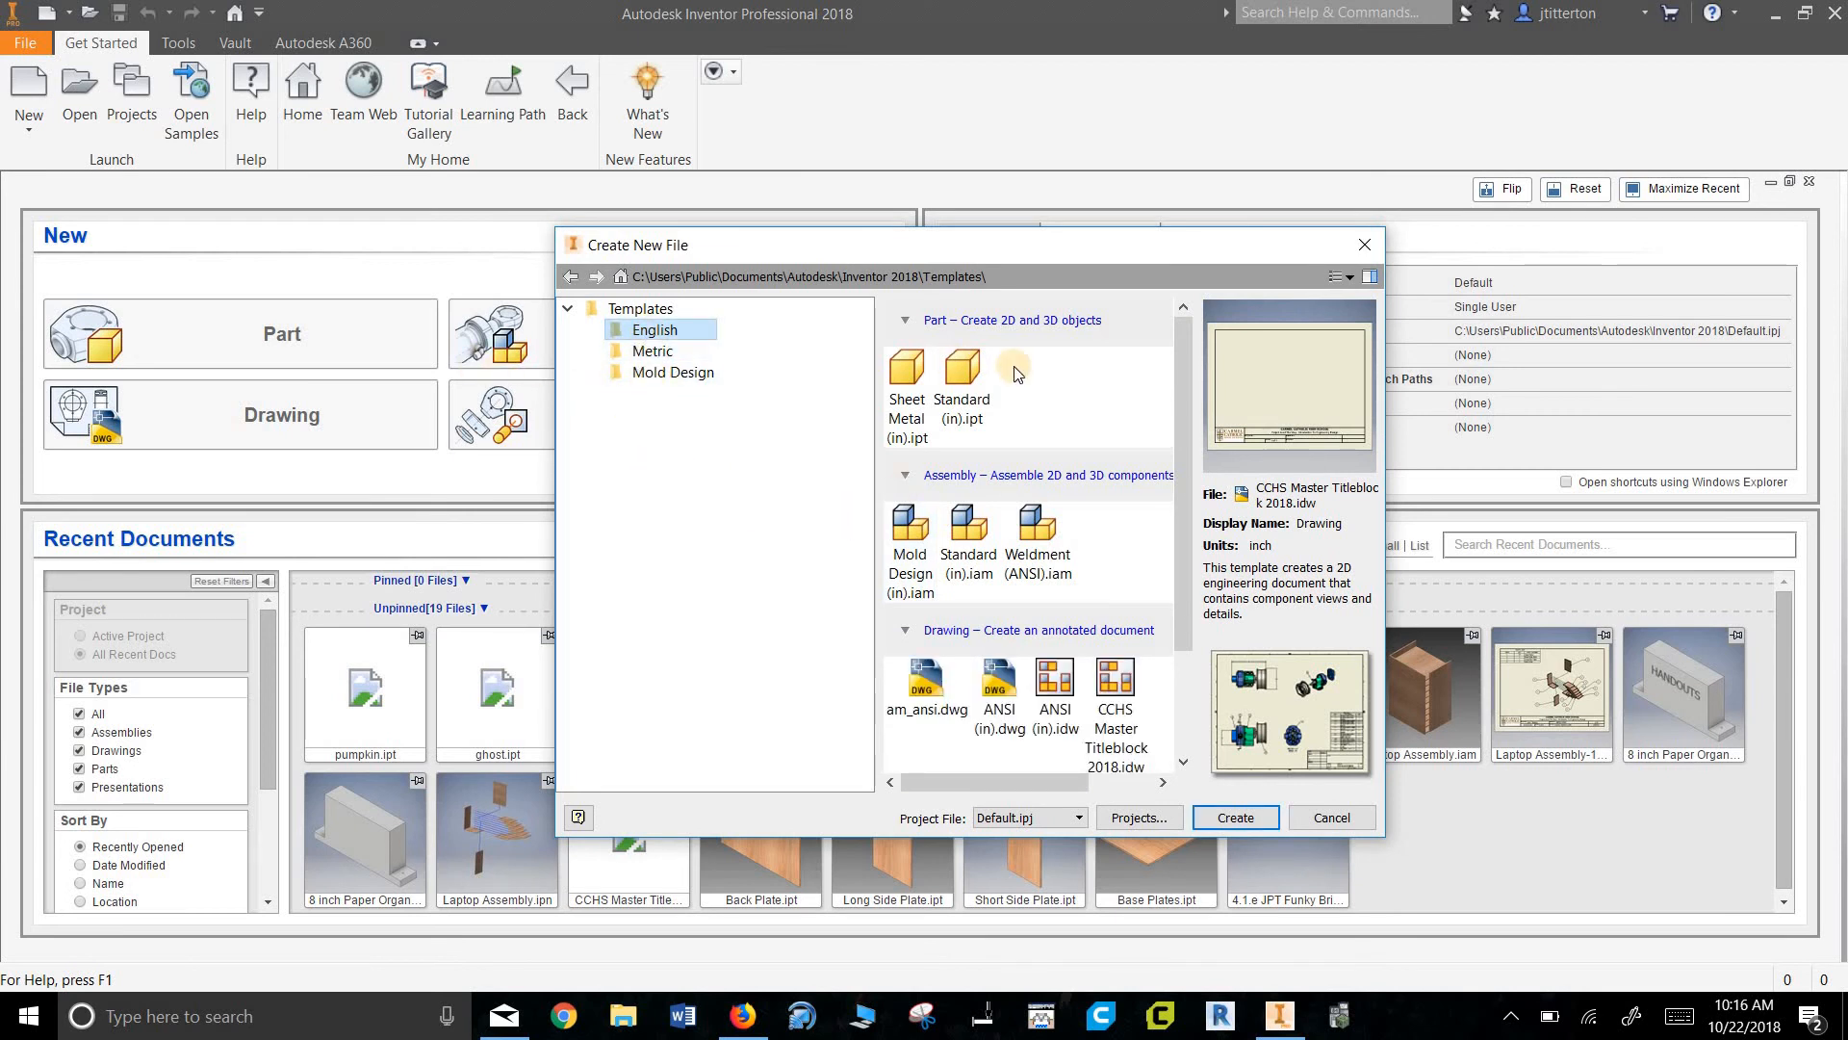
pyautogui.doubleClick(962, 370)
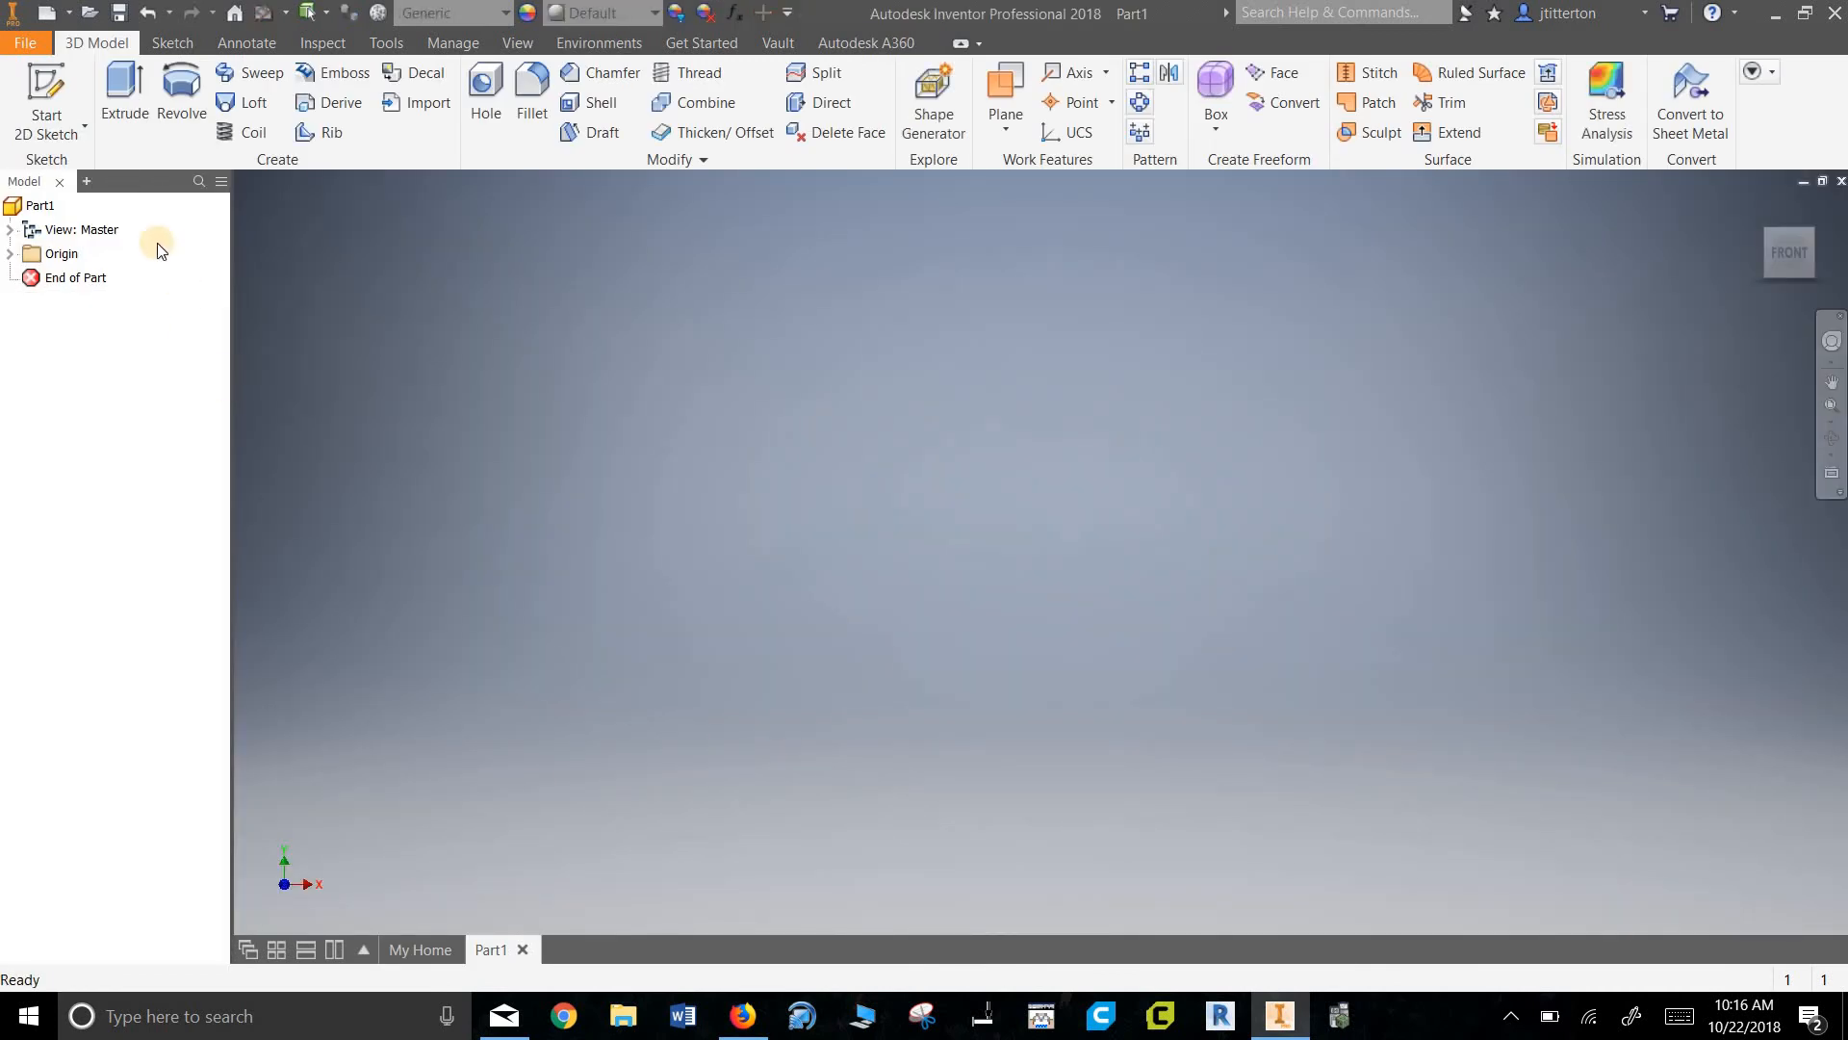
pyautogui.click(47, 114)
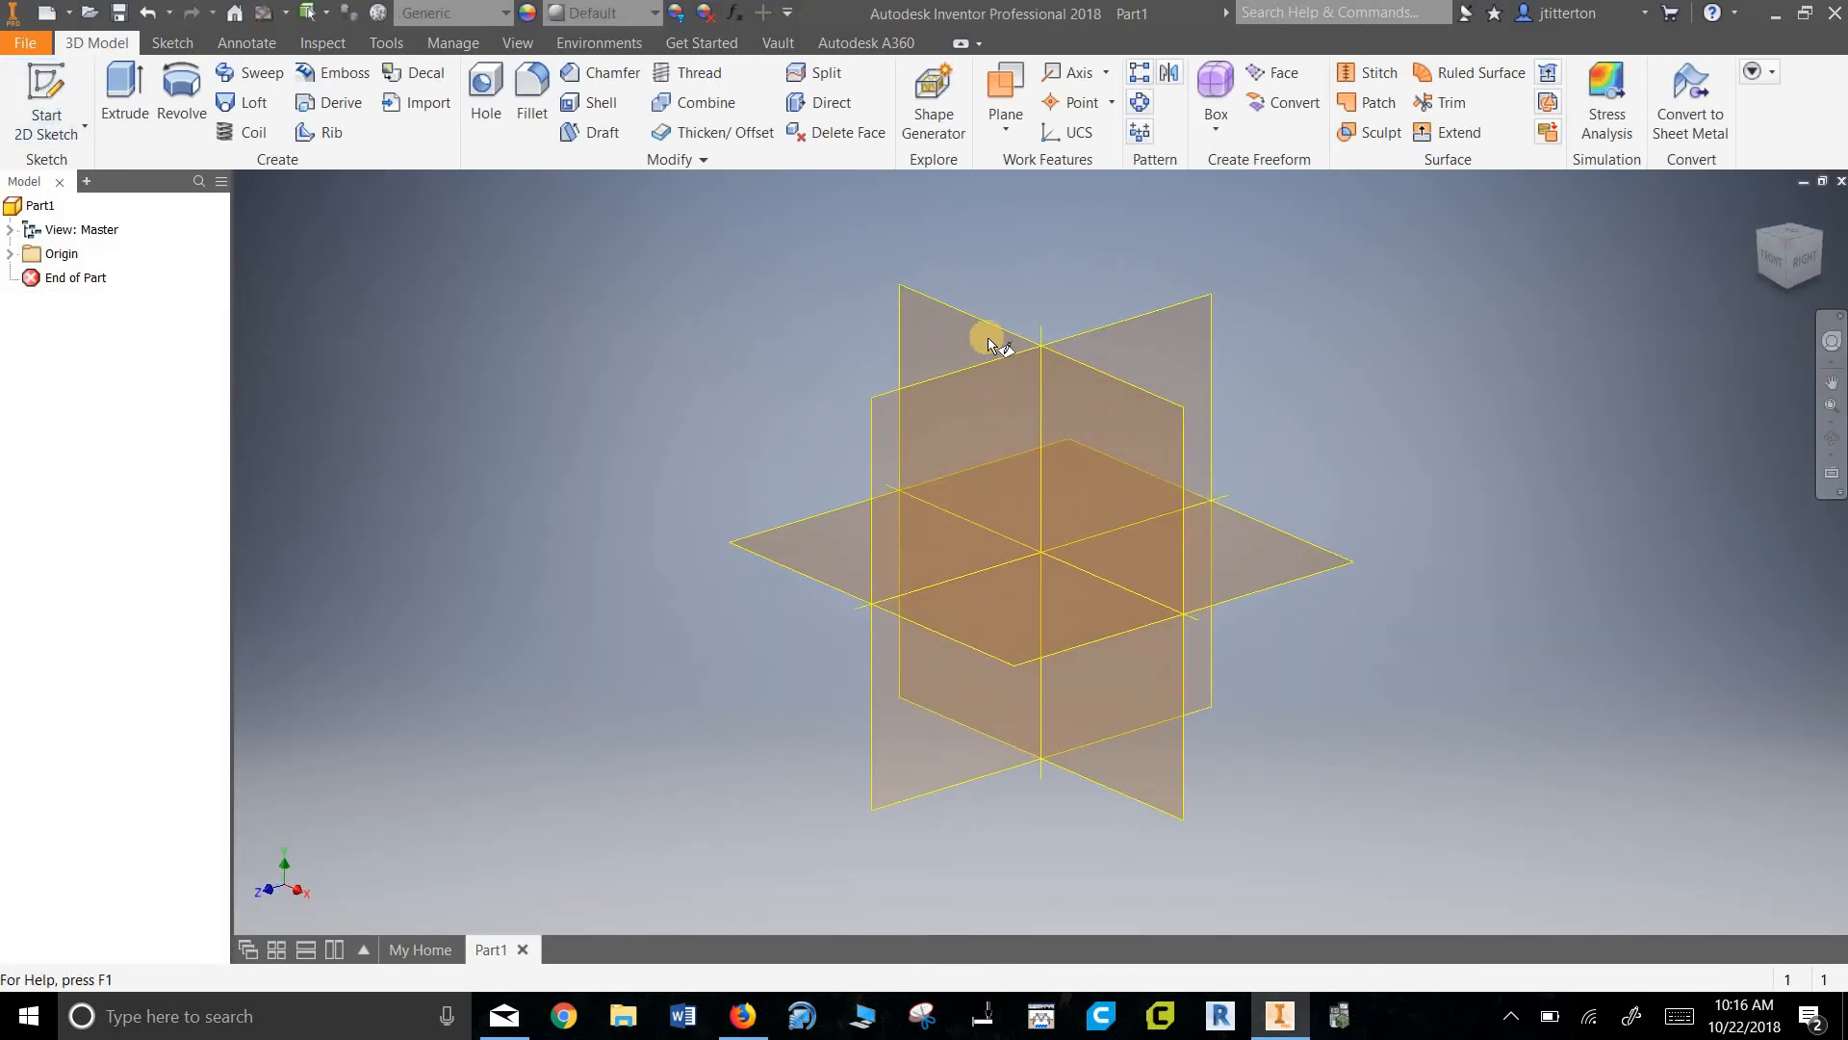
pyautogui.click(1157, 534)
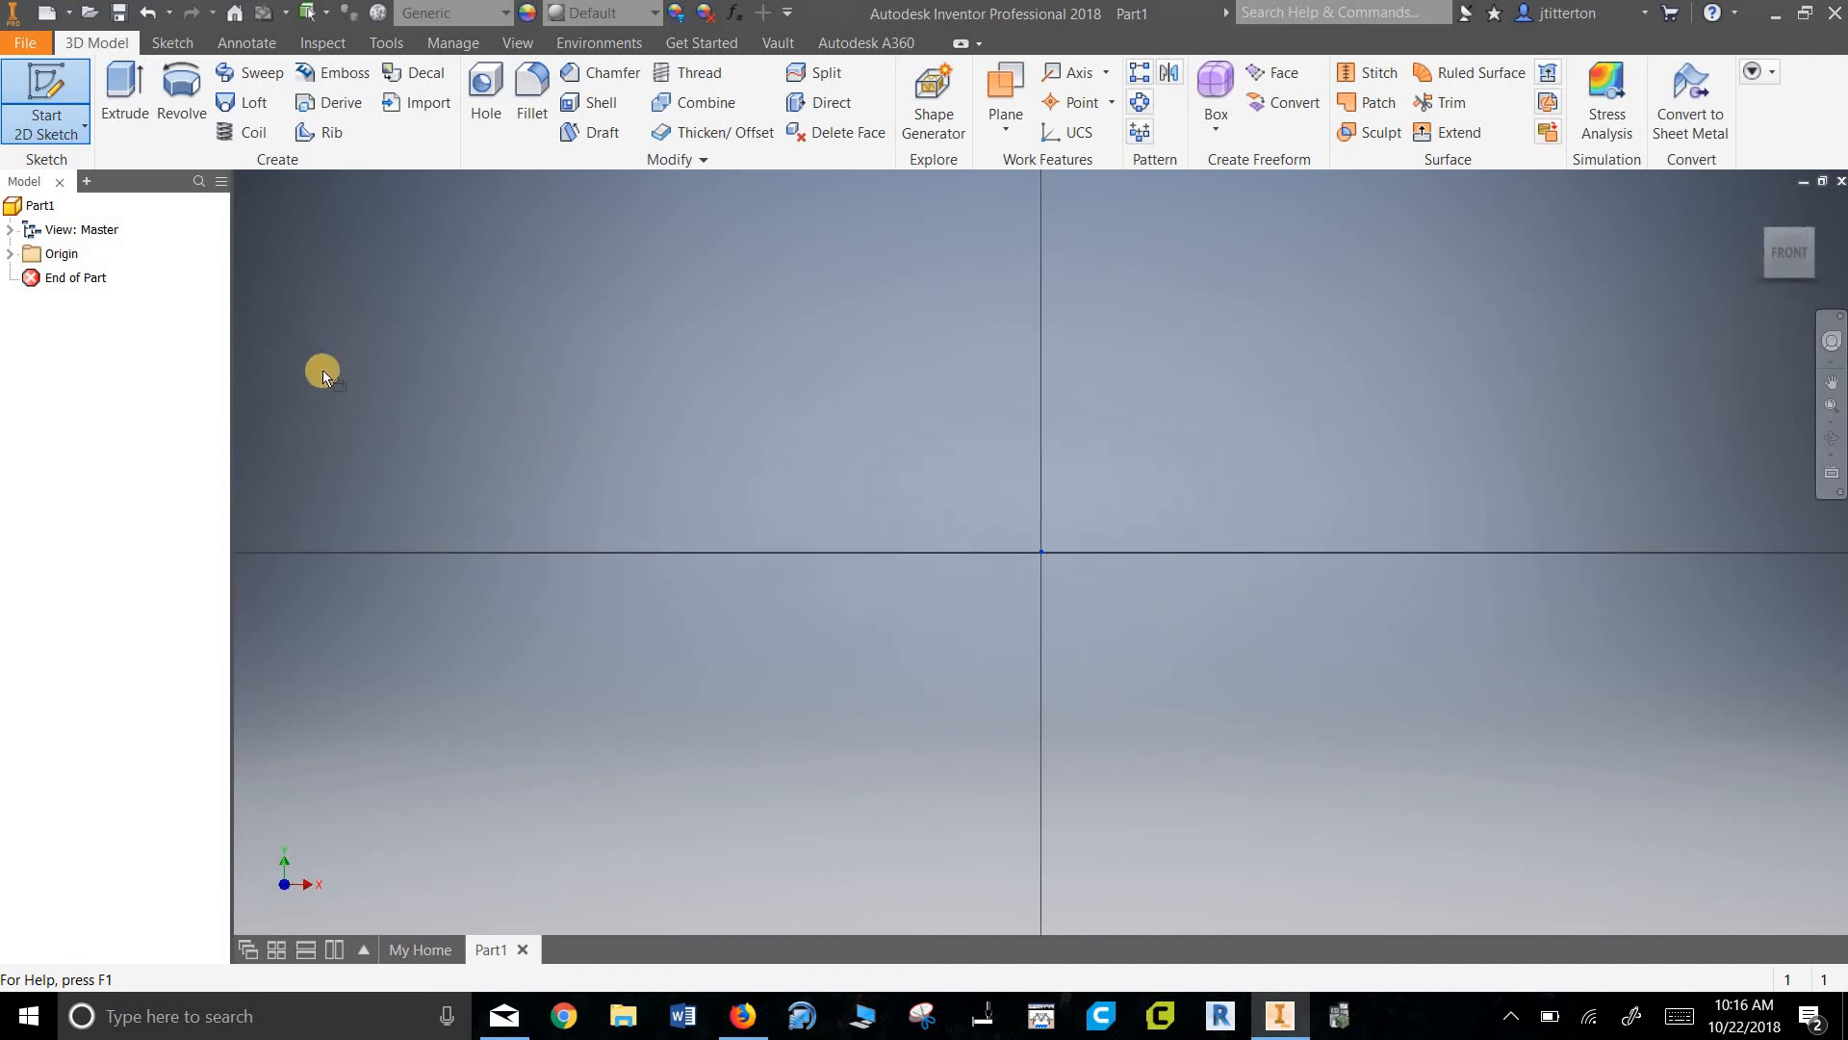
# - Draw connected lines from the origin: about 0.49 in up, 0.65 in to the right, and 0.23 in down
pyautogui.click(130, 87)
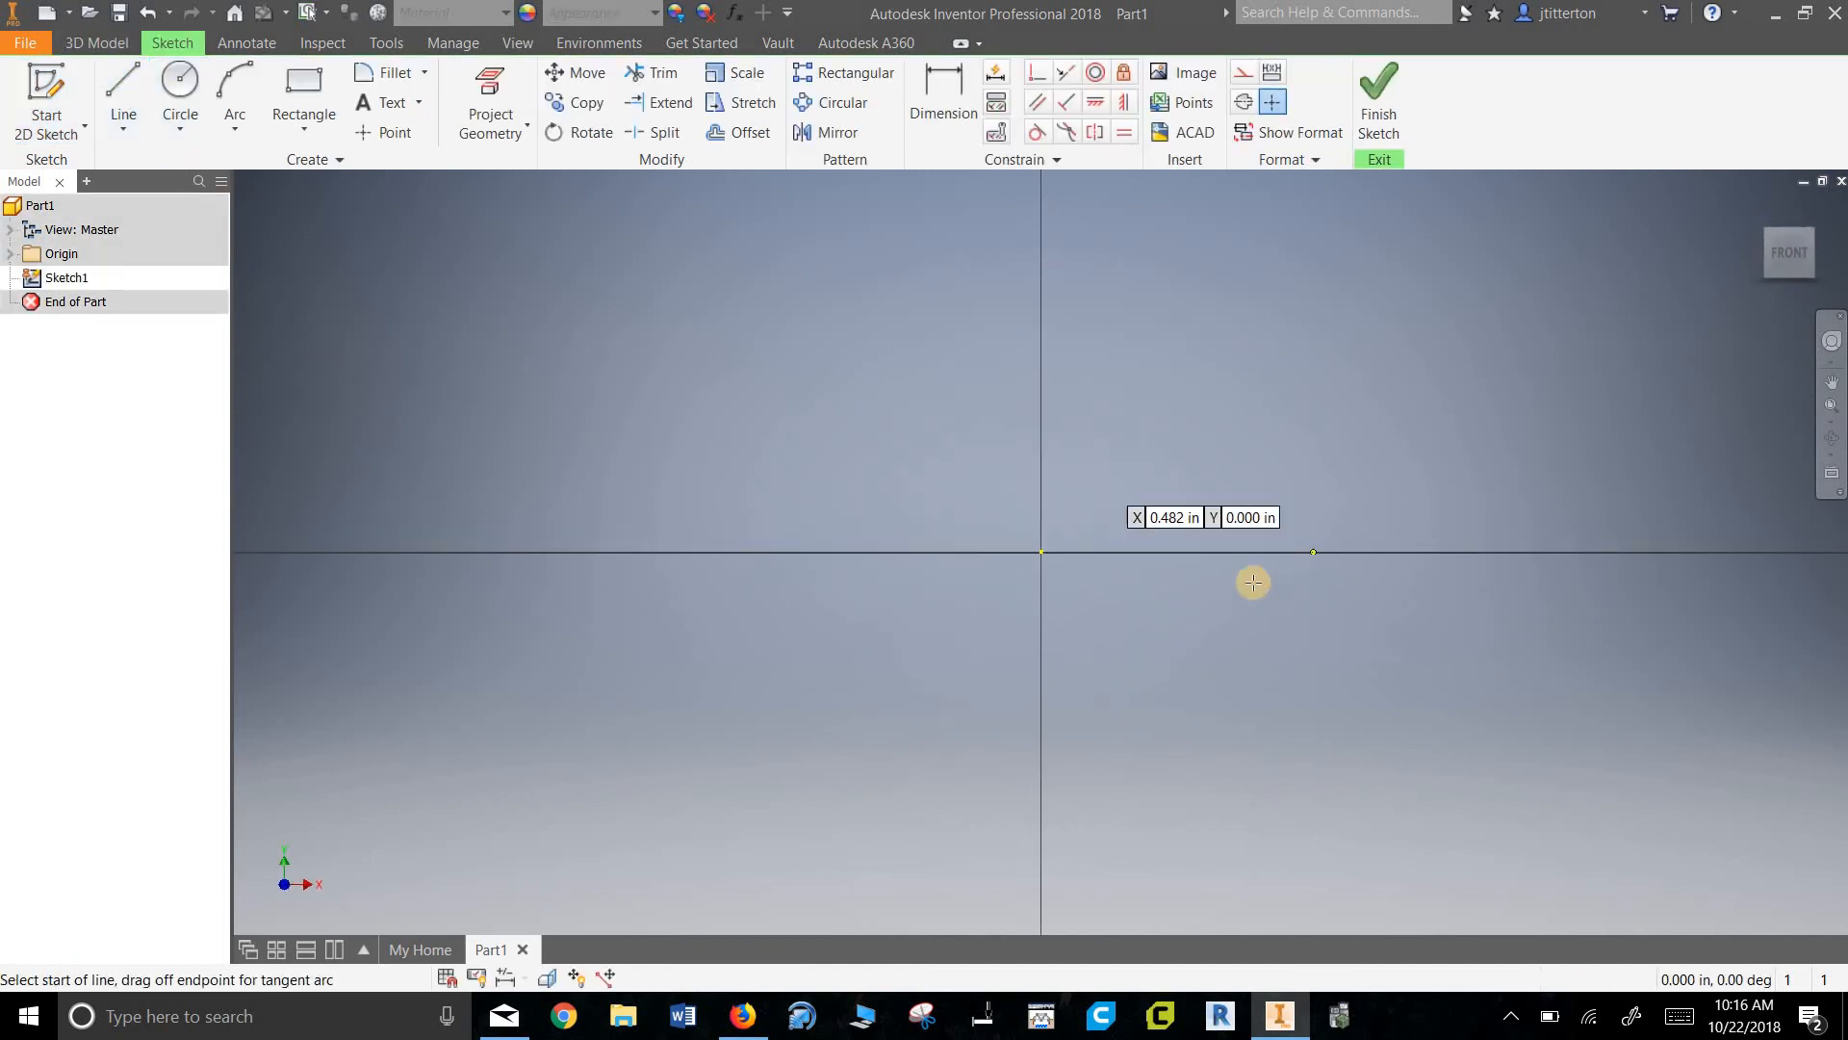
pyautogui.click(1004, 404)
pyautogui.click(1042, 551)
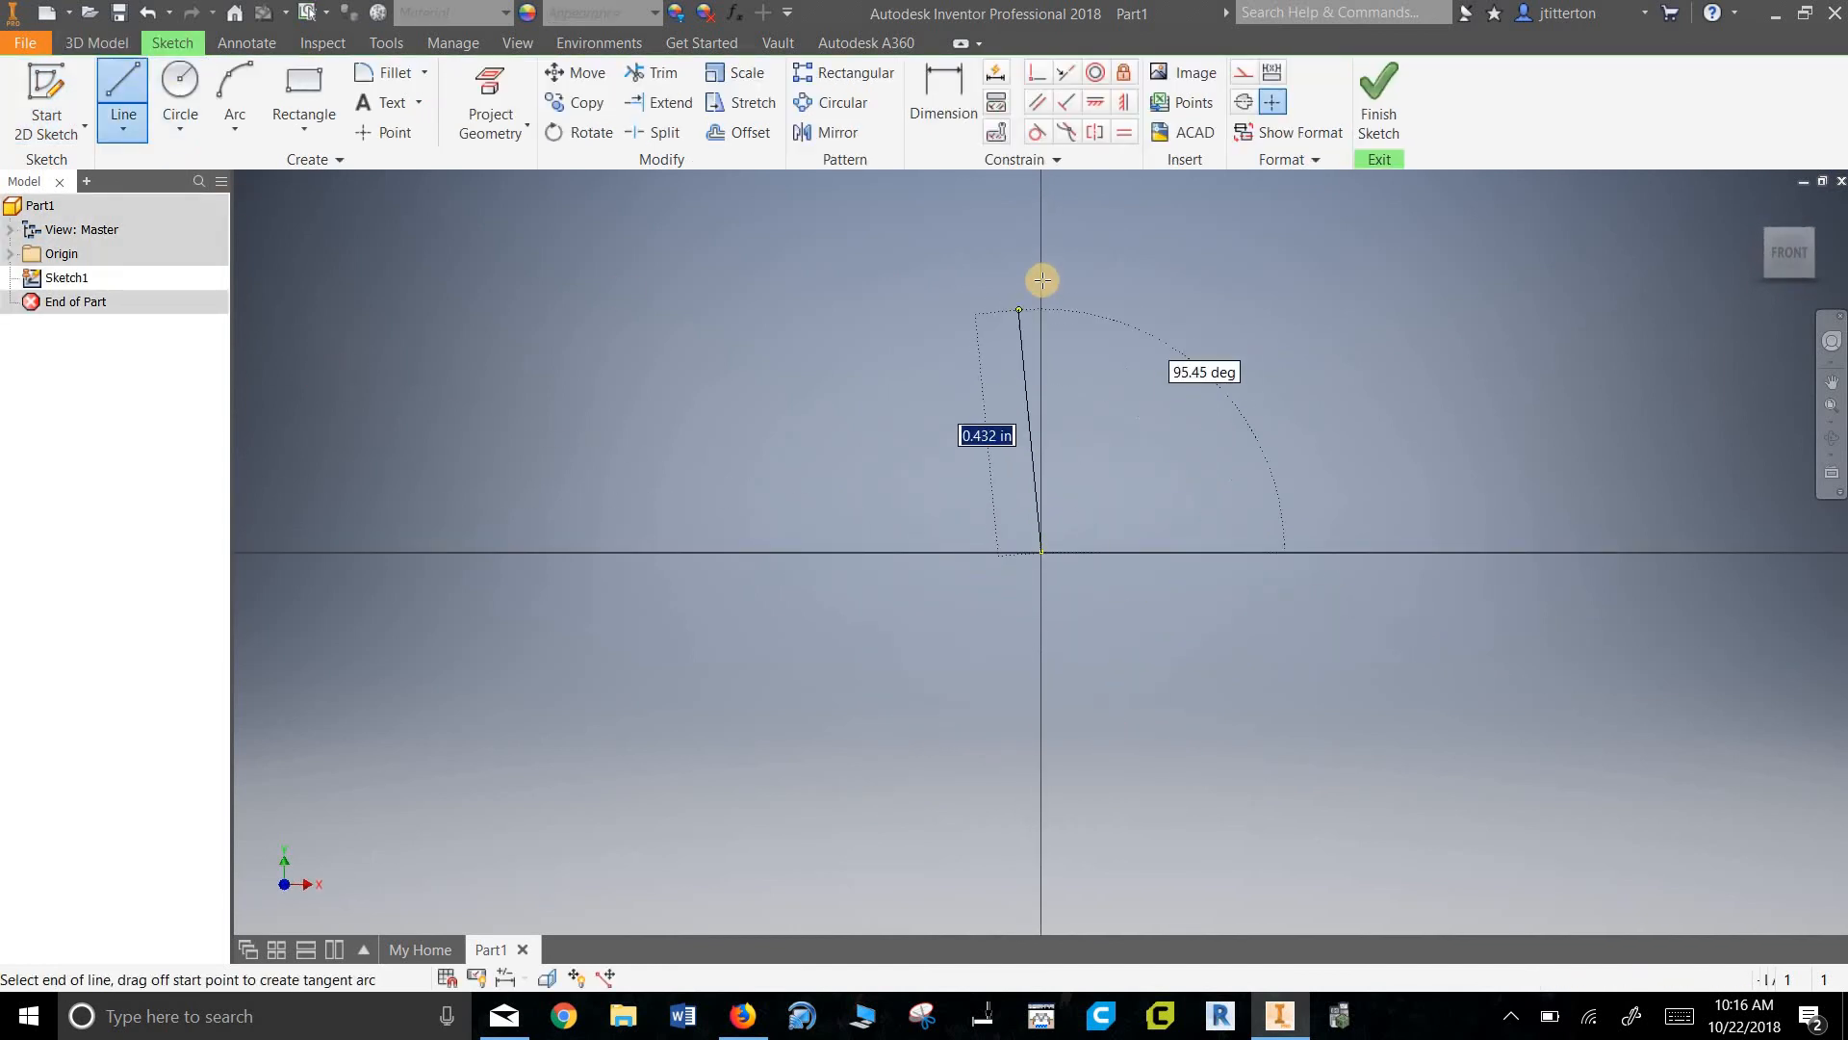
pyautogui.click(1043, 275)
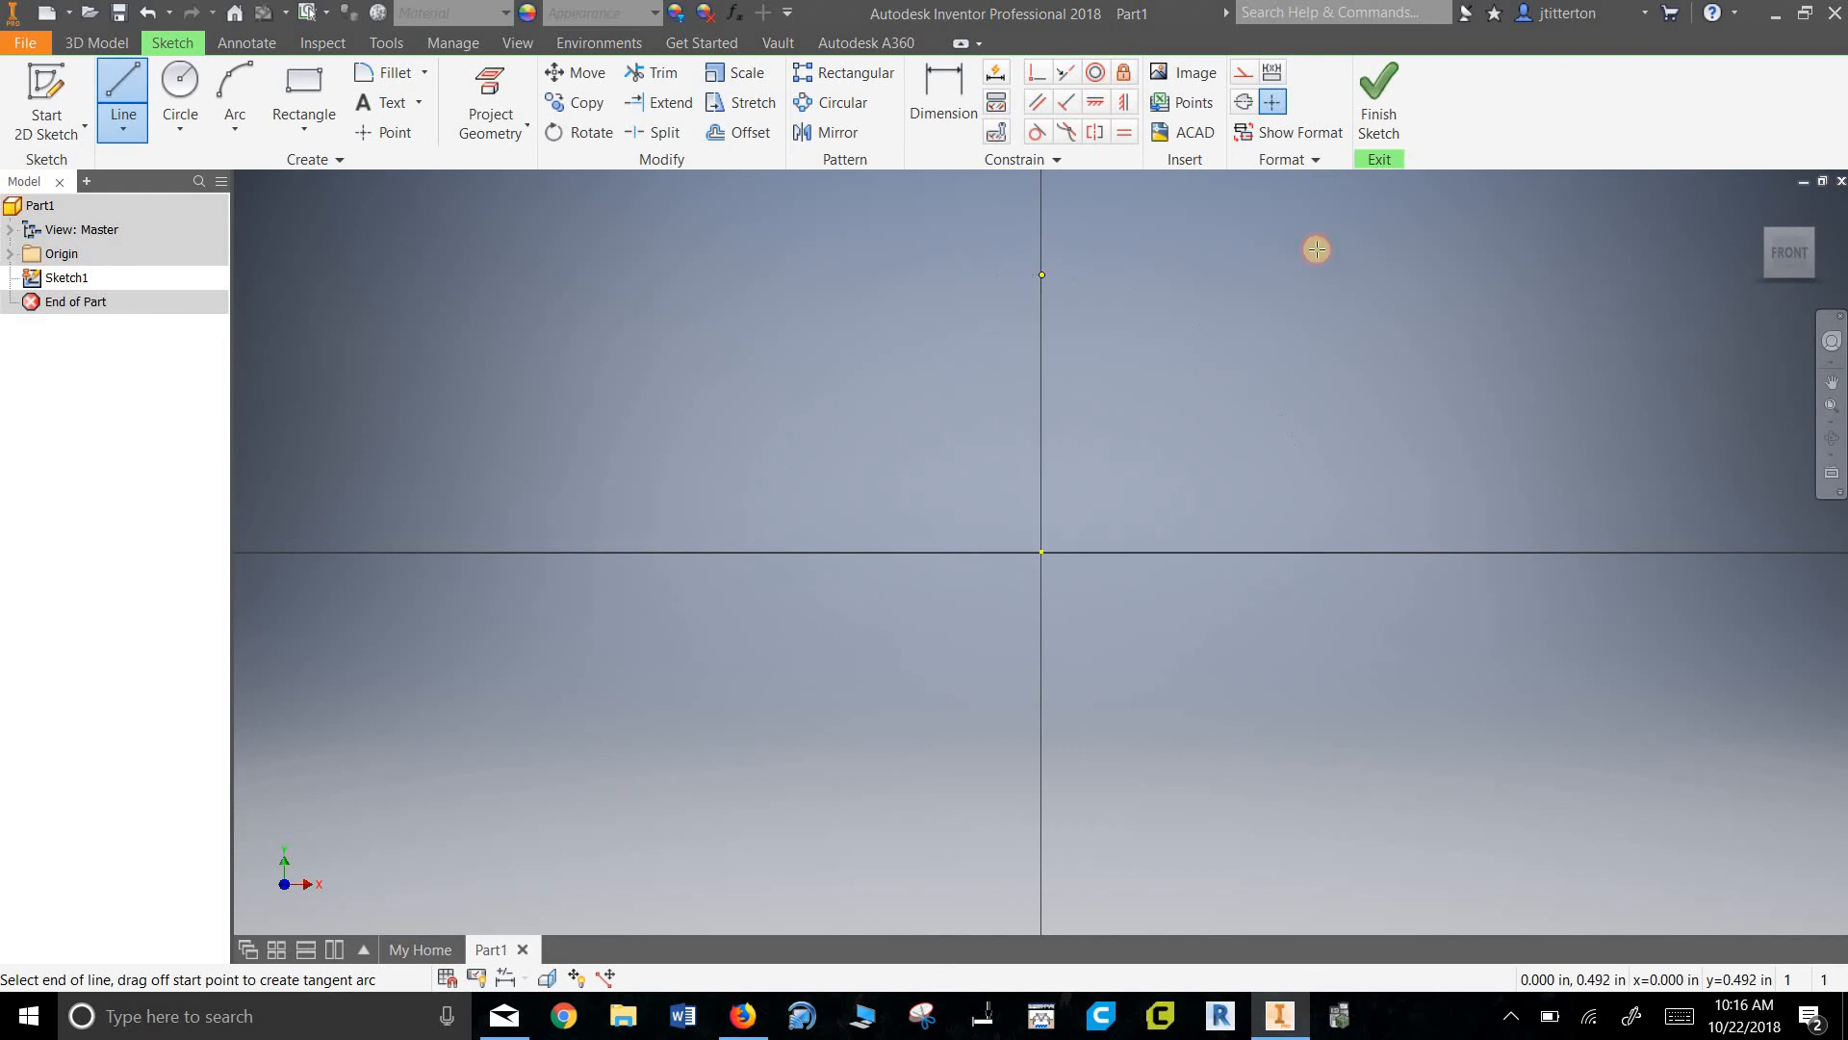
pyautogui.click(1405, 276)
pyautogui.click(1405, 405)
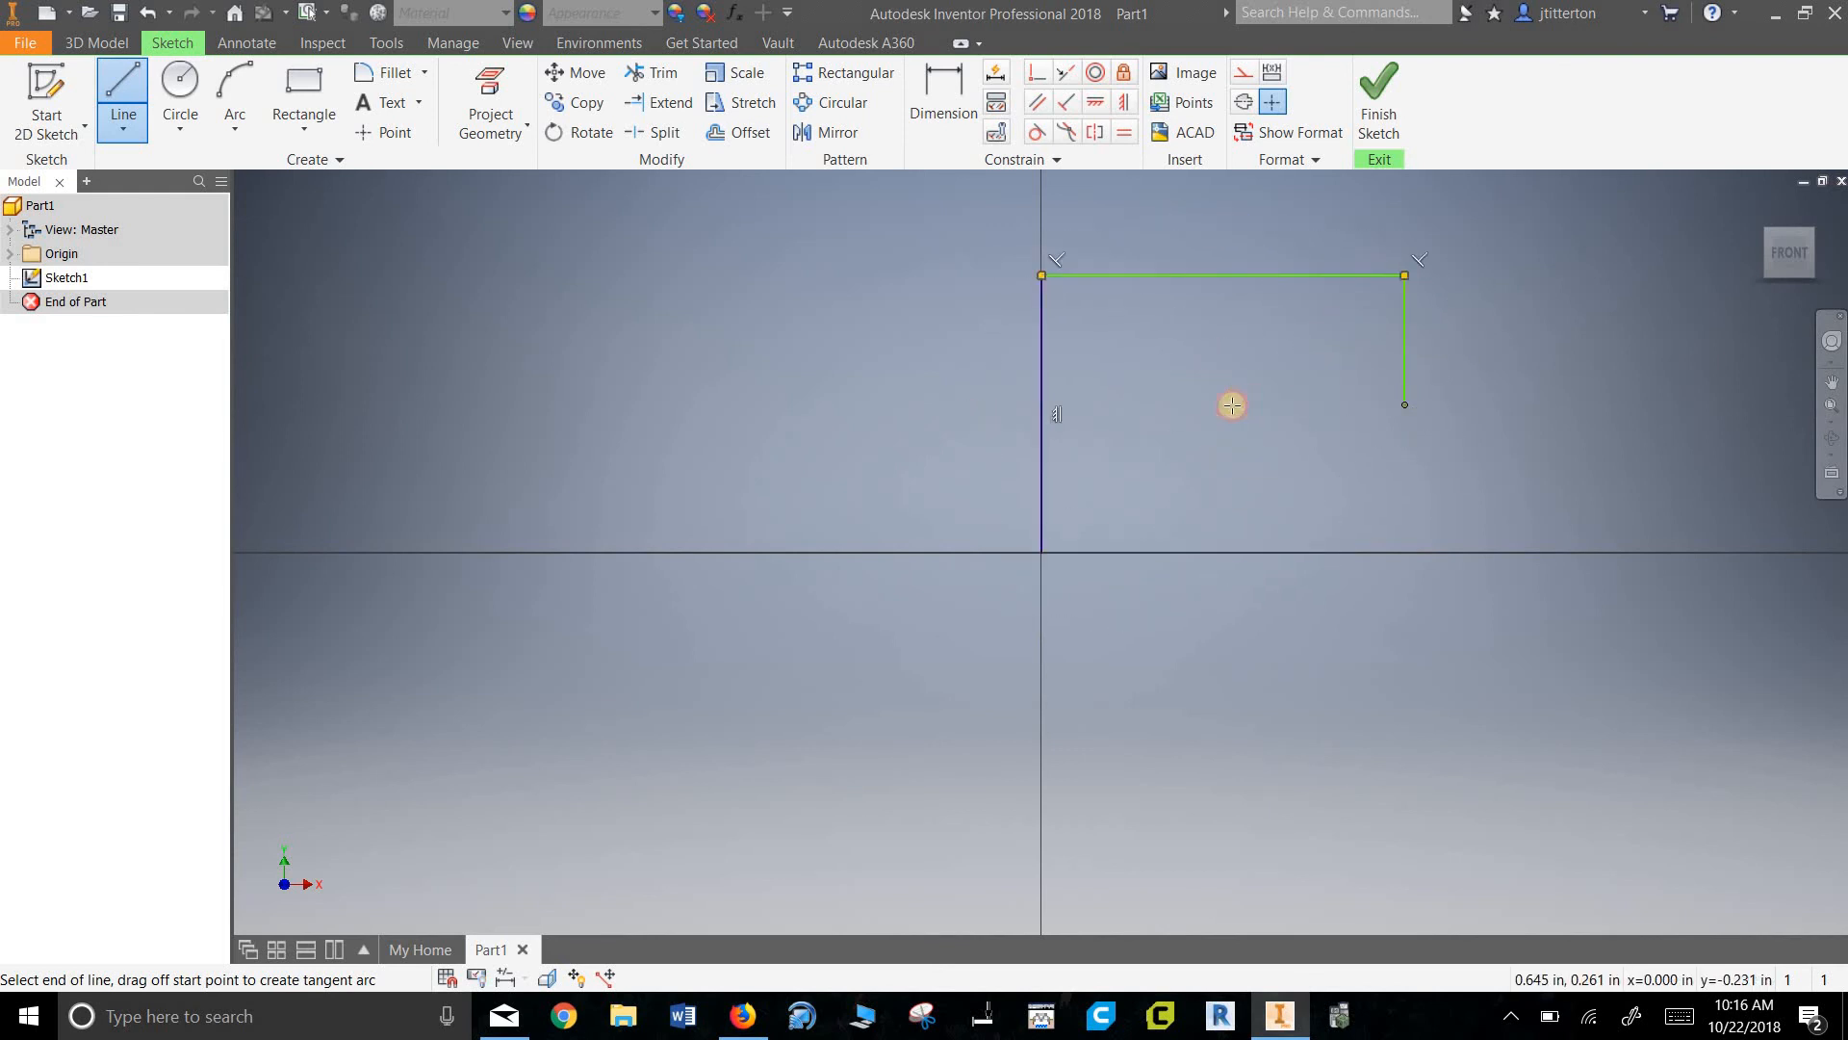
# - Continue the outline with a notch about 0.35 in deep and 0.08 in high, close it at the origin, and finish the sketch
pyautogui.click(1206, 405)
pyautogui.click(1206, 450)
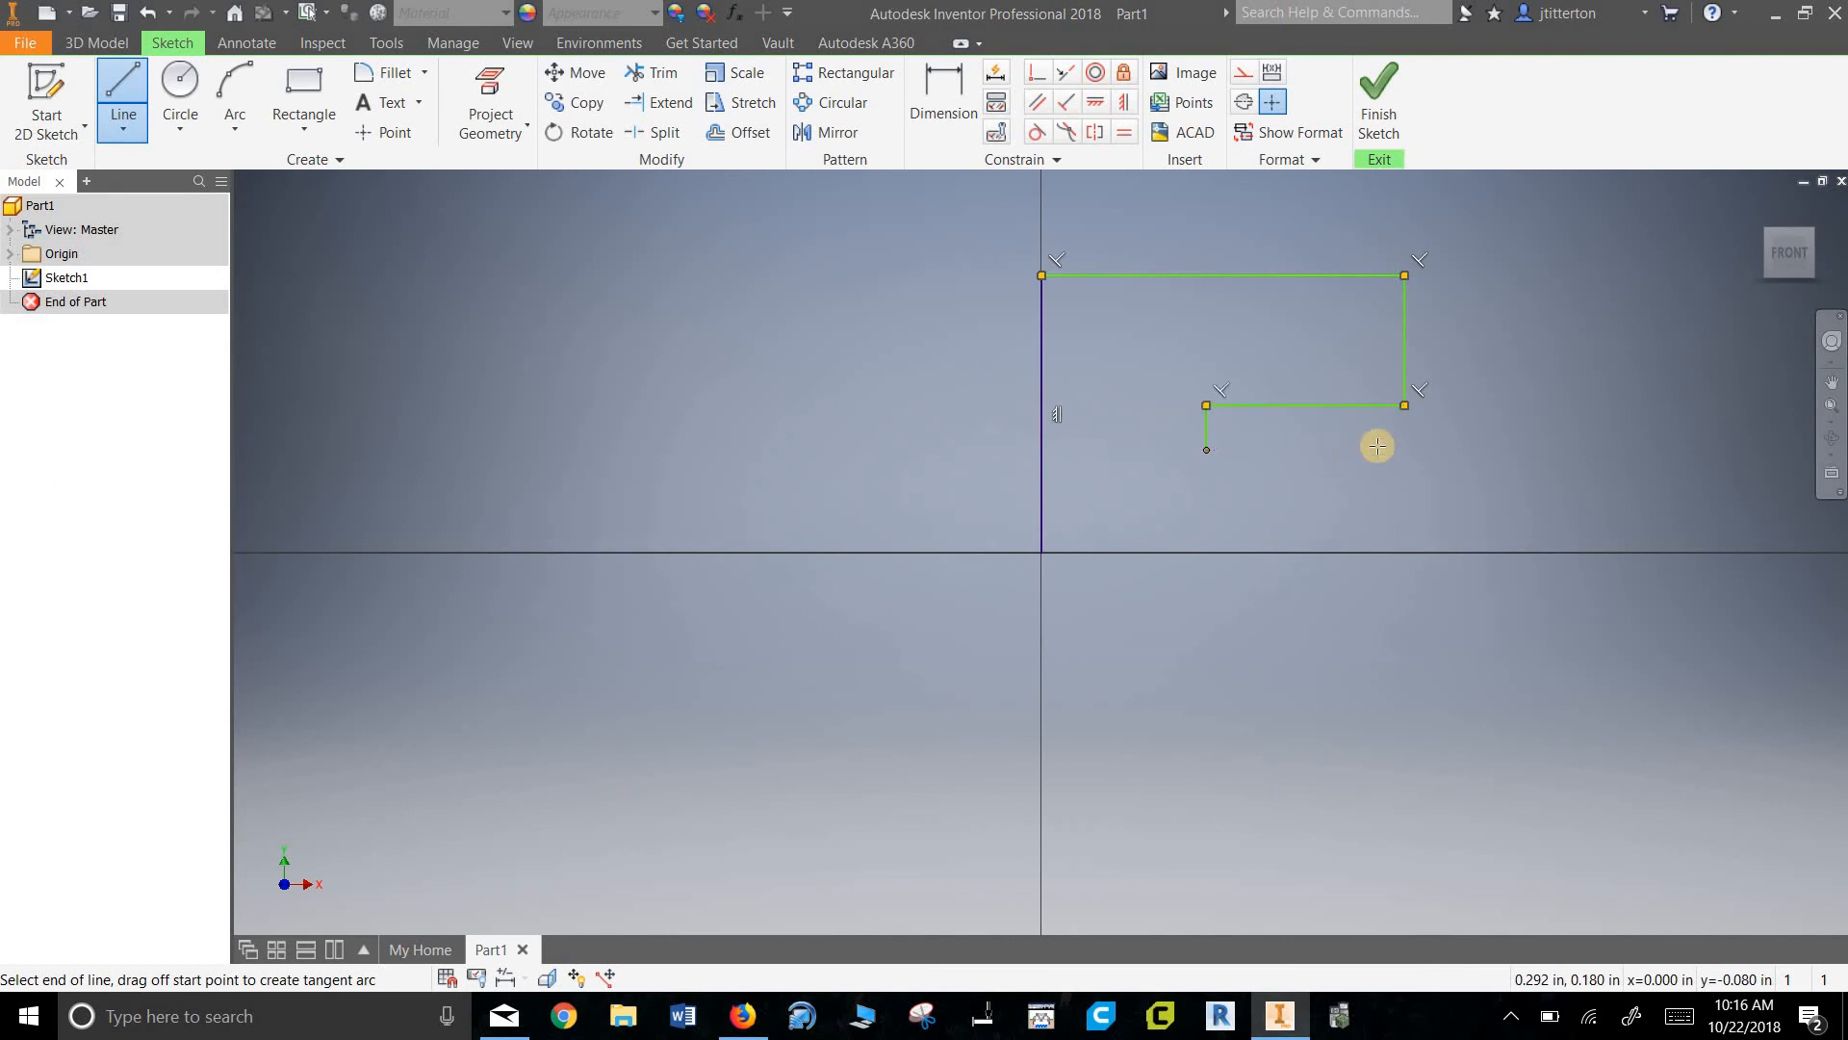
pyautogui.click(1404, 449)
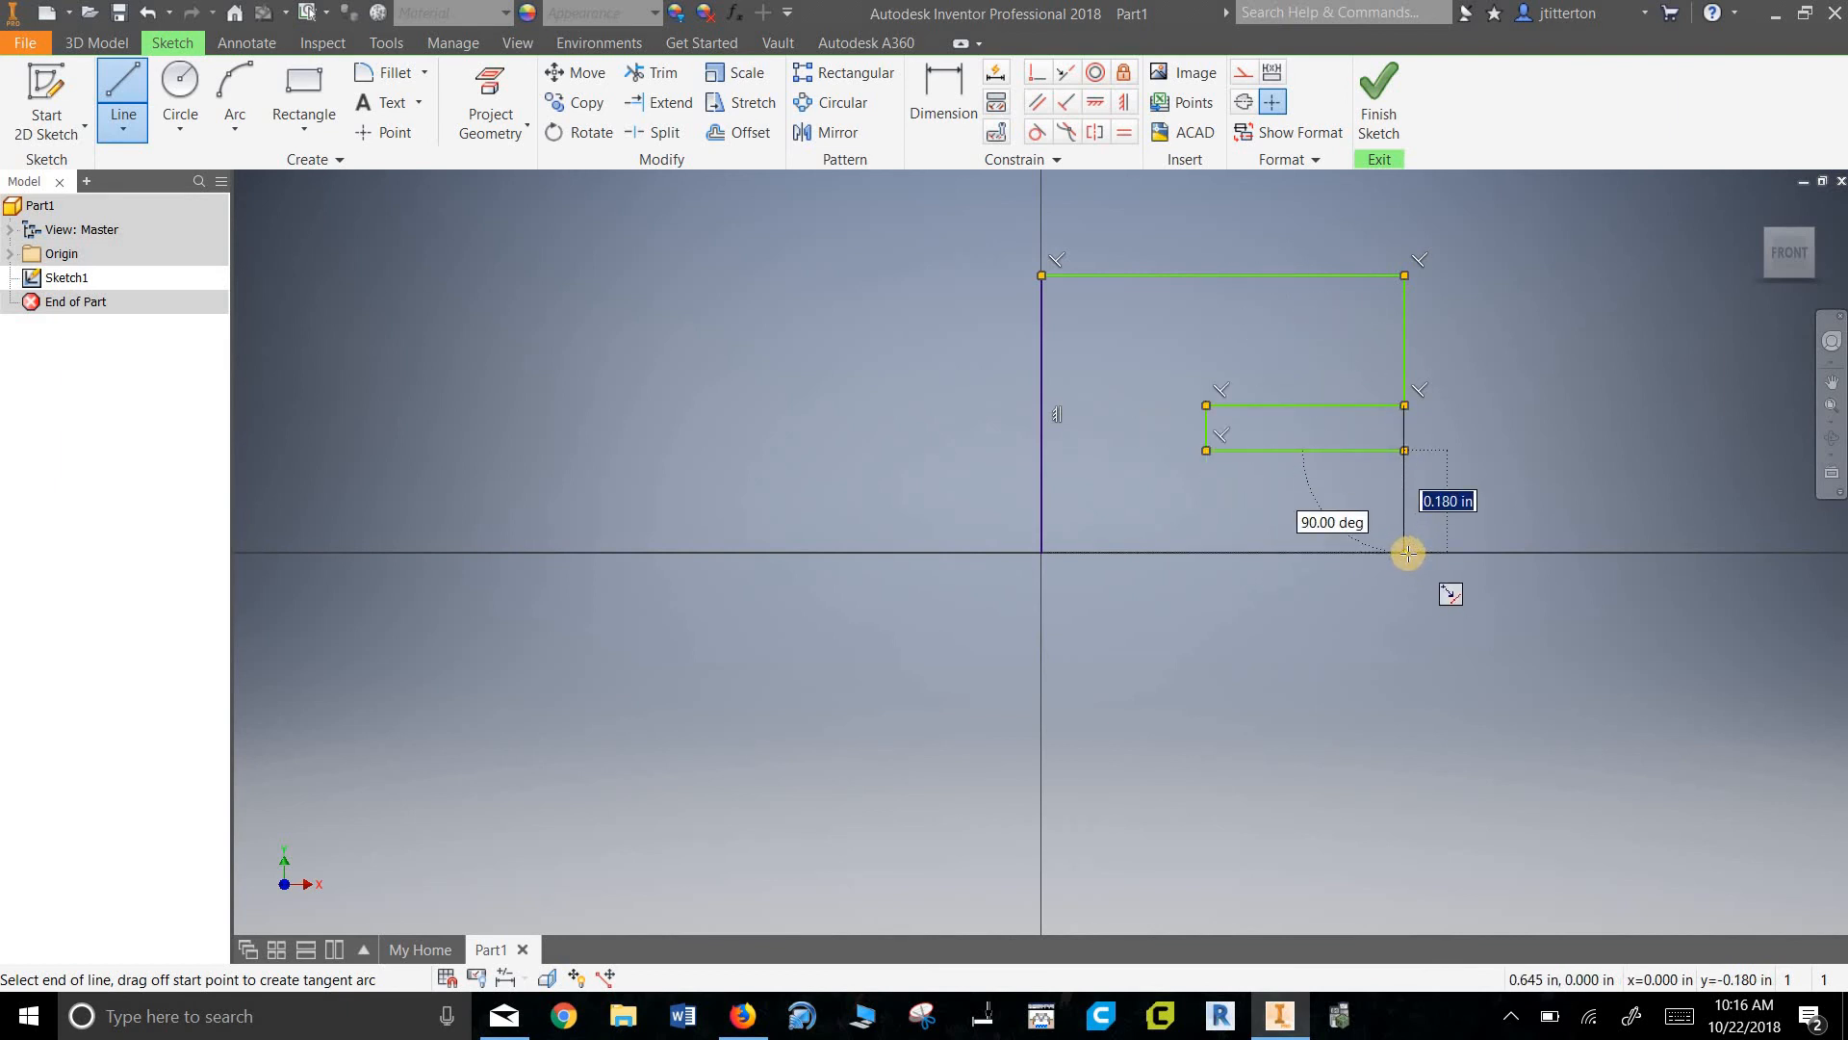
pyautogui.click(1405, 552)
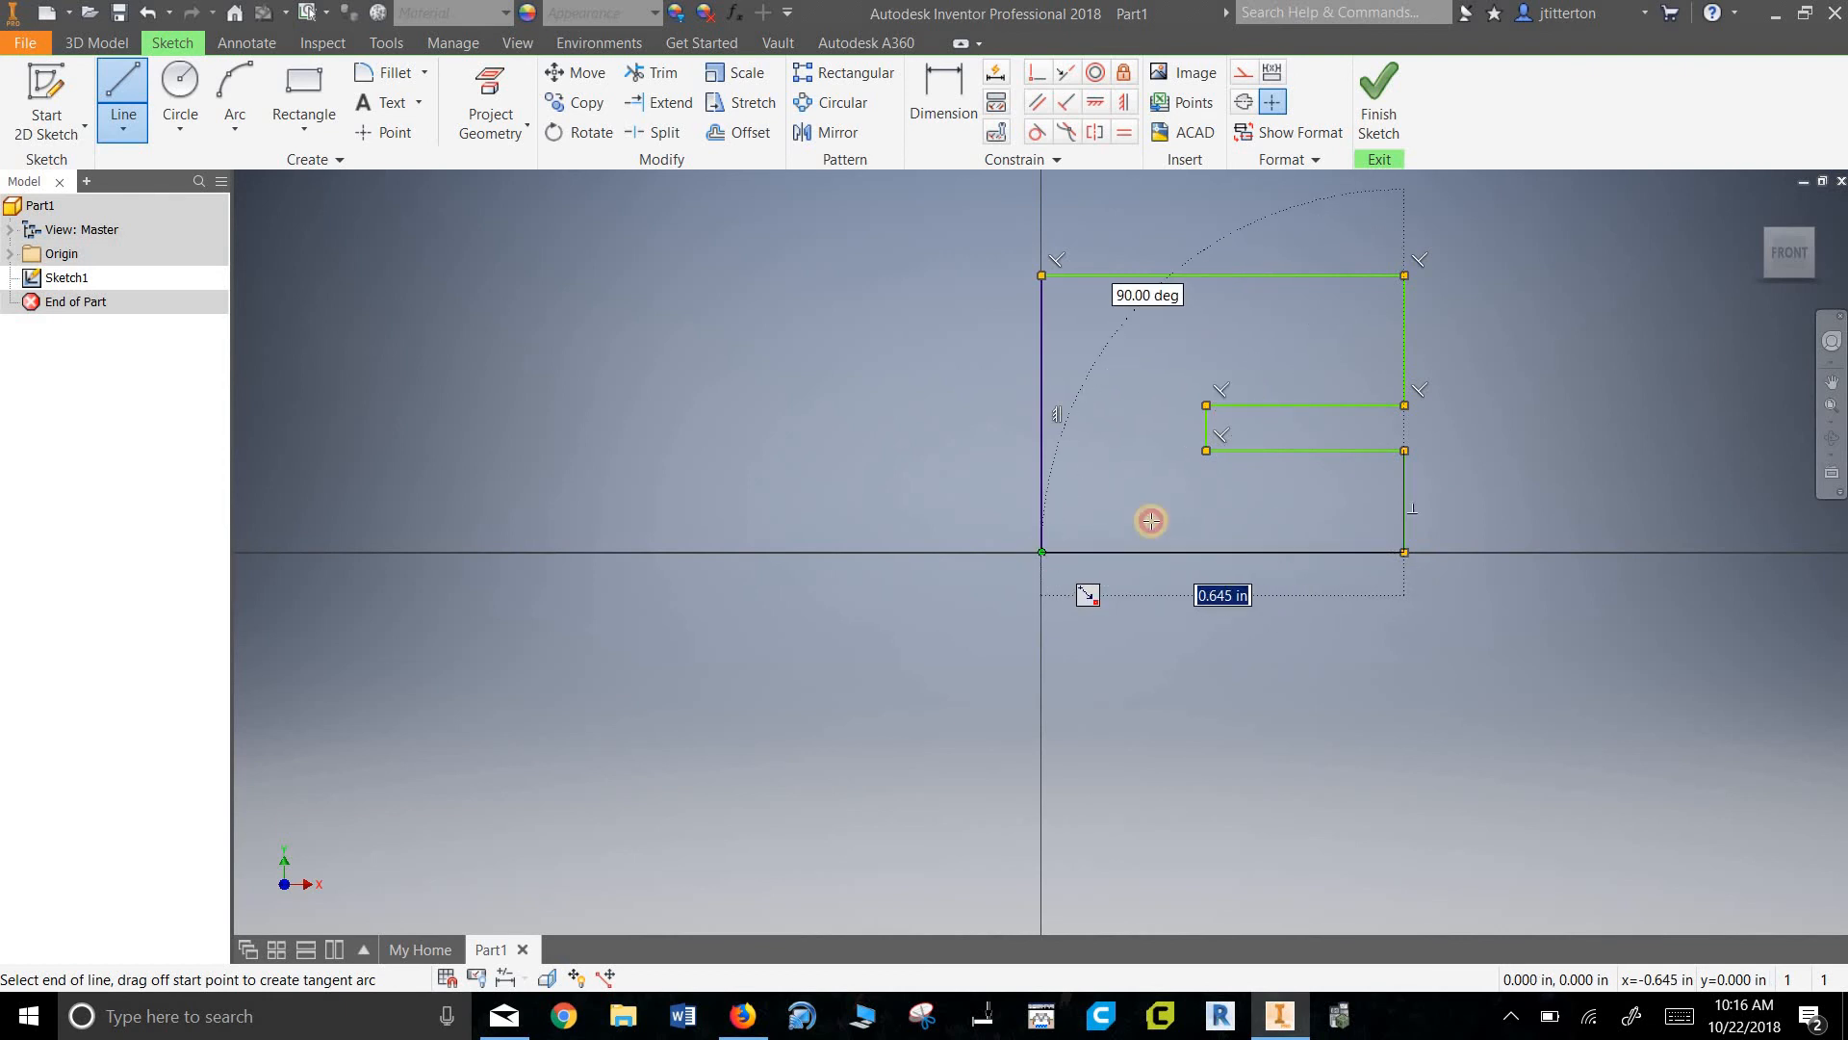
pyautogui.click(1041, 552)
pyautogui.rightClick(1165, 472)
pyautogui.click(1245, 474)
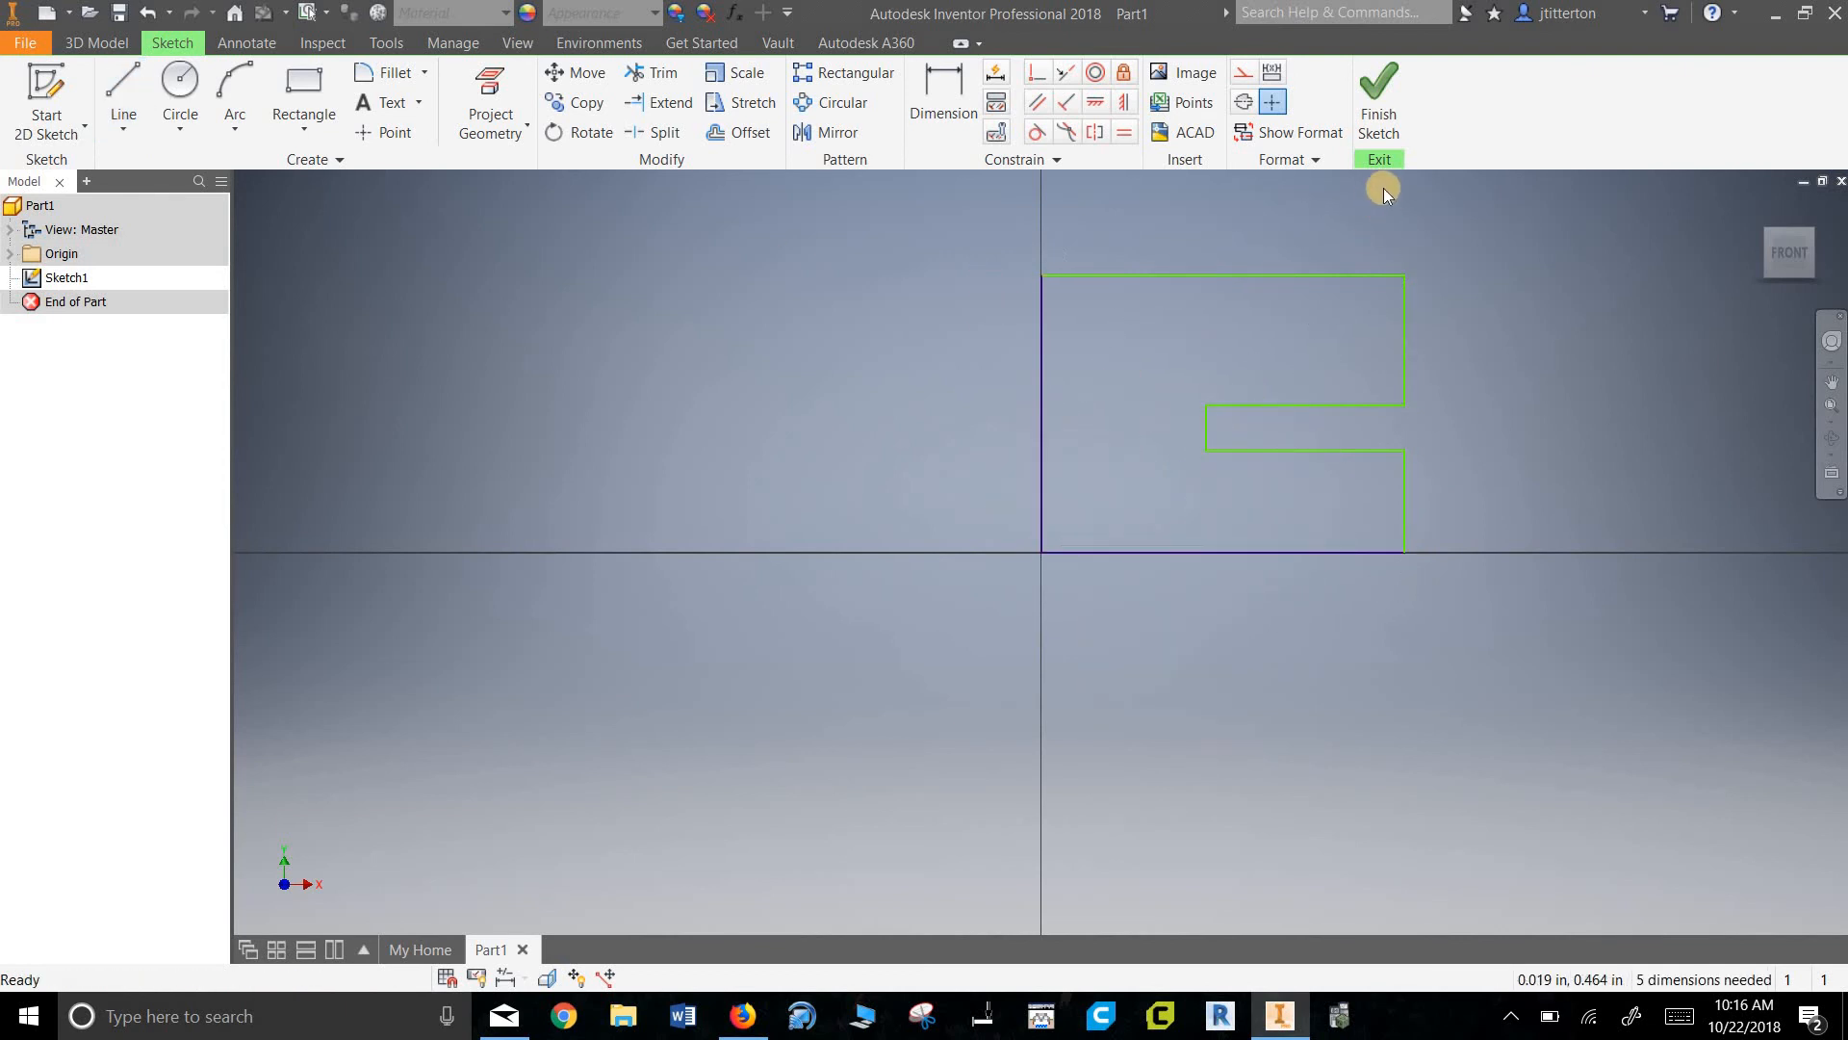
pyautogui.click(1378, 101)
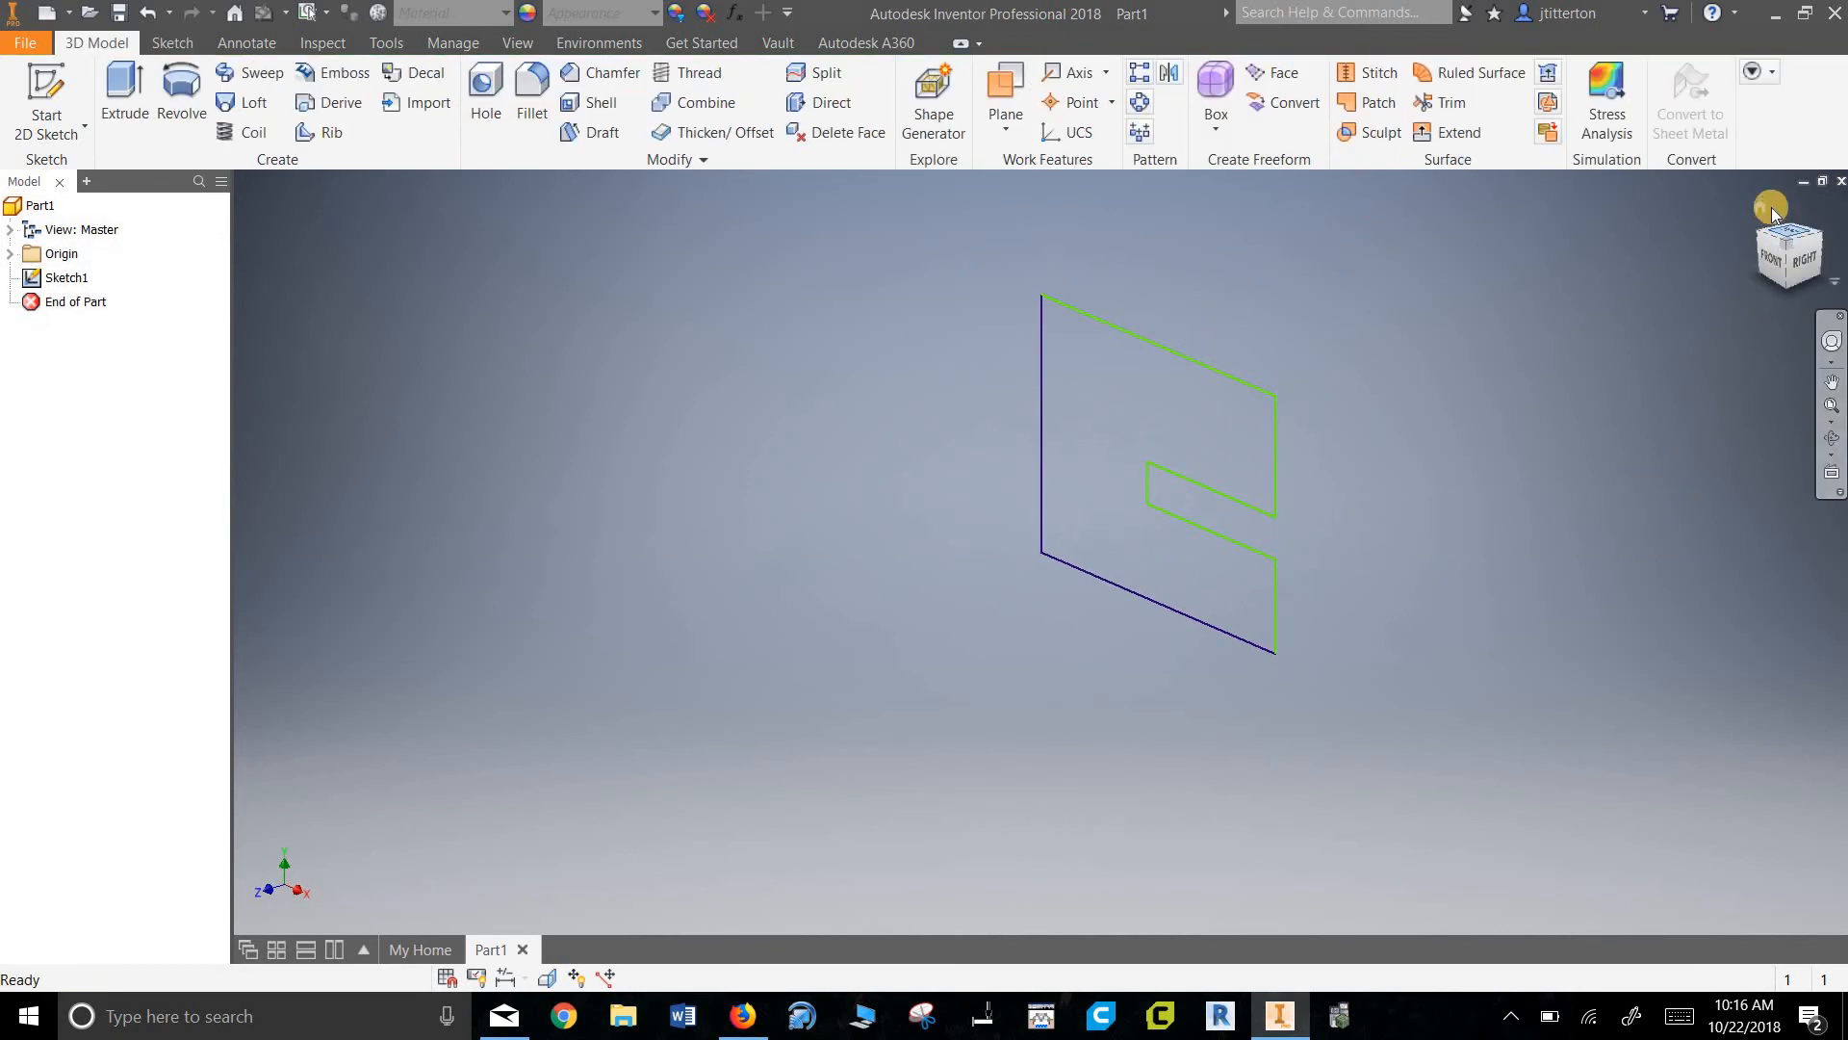
# - Extrude the notched profile 1 in into a solid block
pyautogui.click(1771, 206)
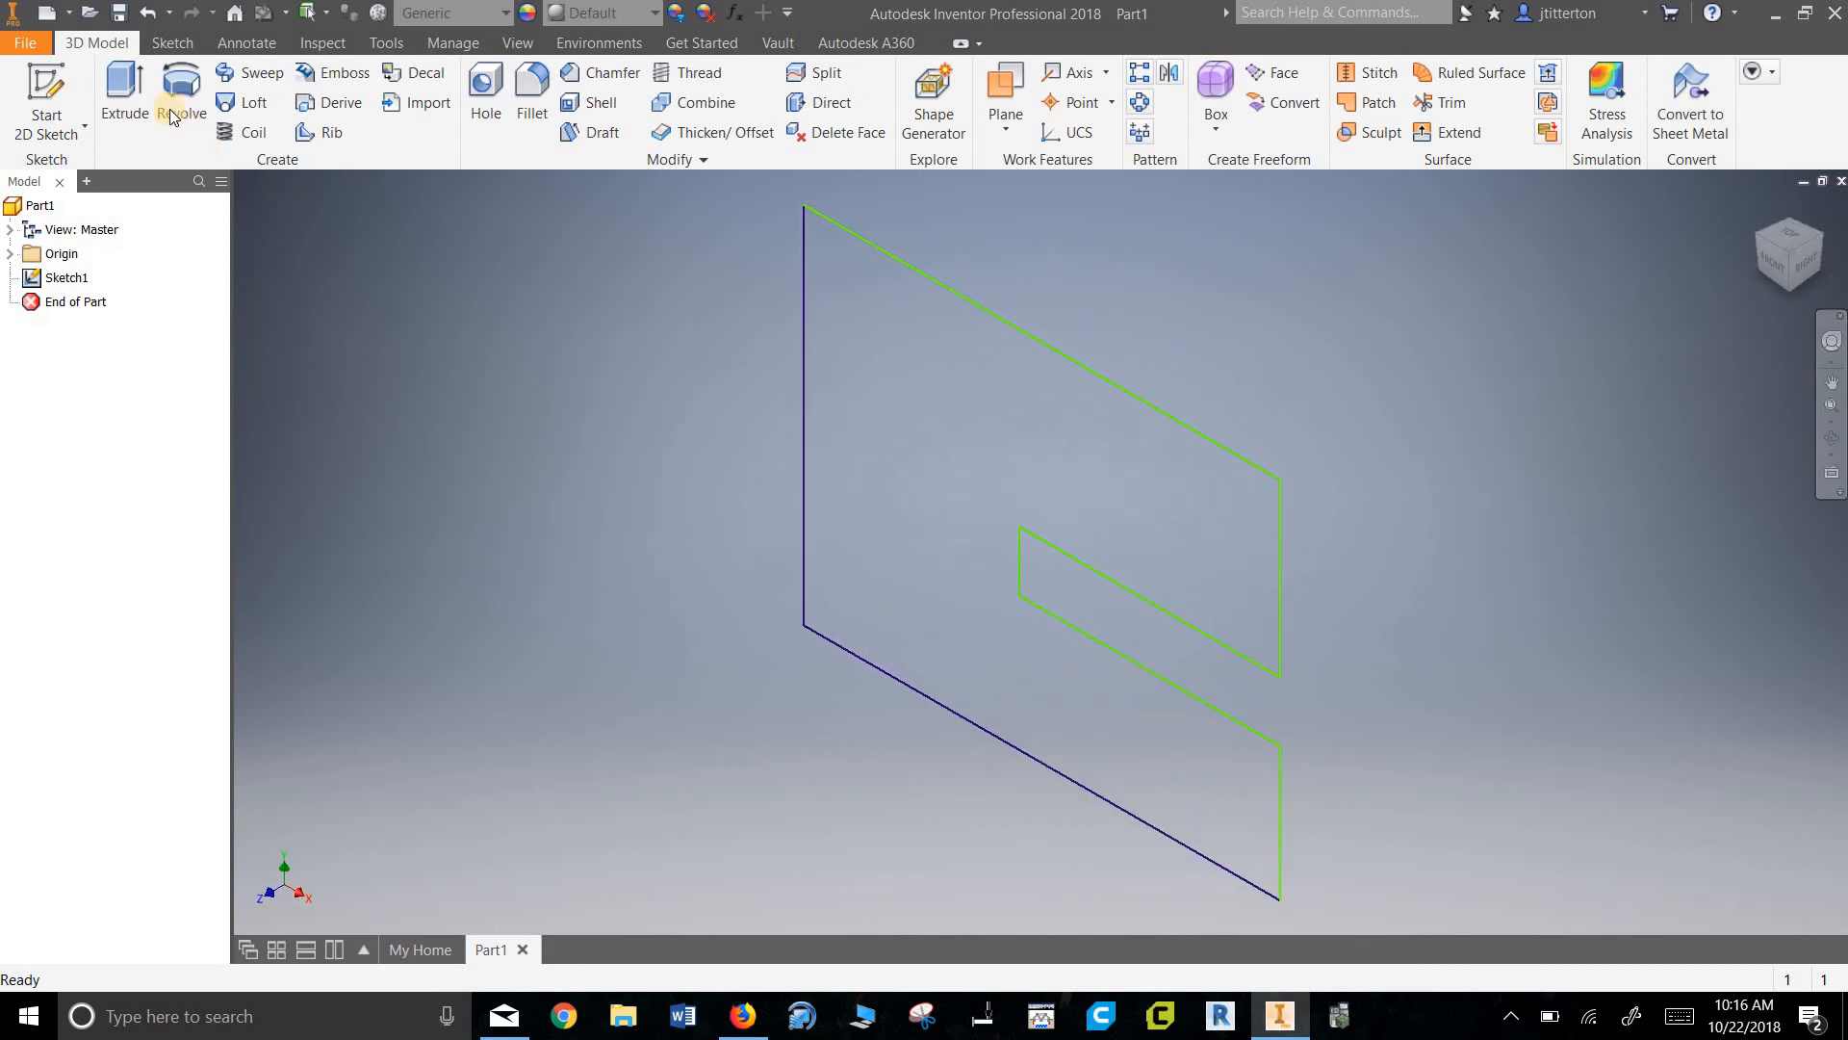
pyautogui.click(141, 84)
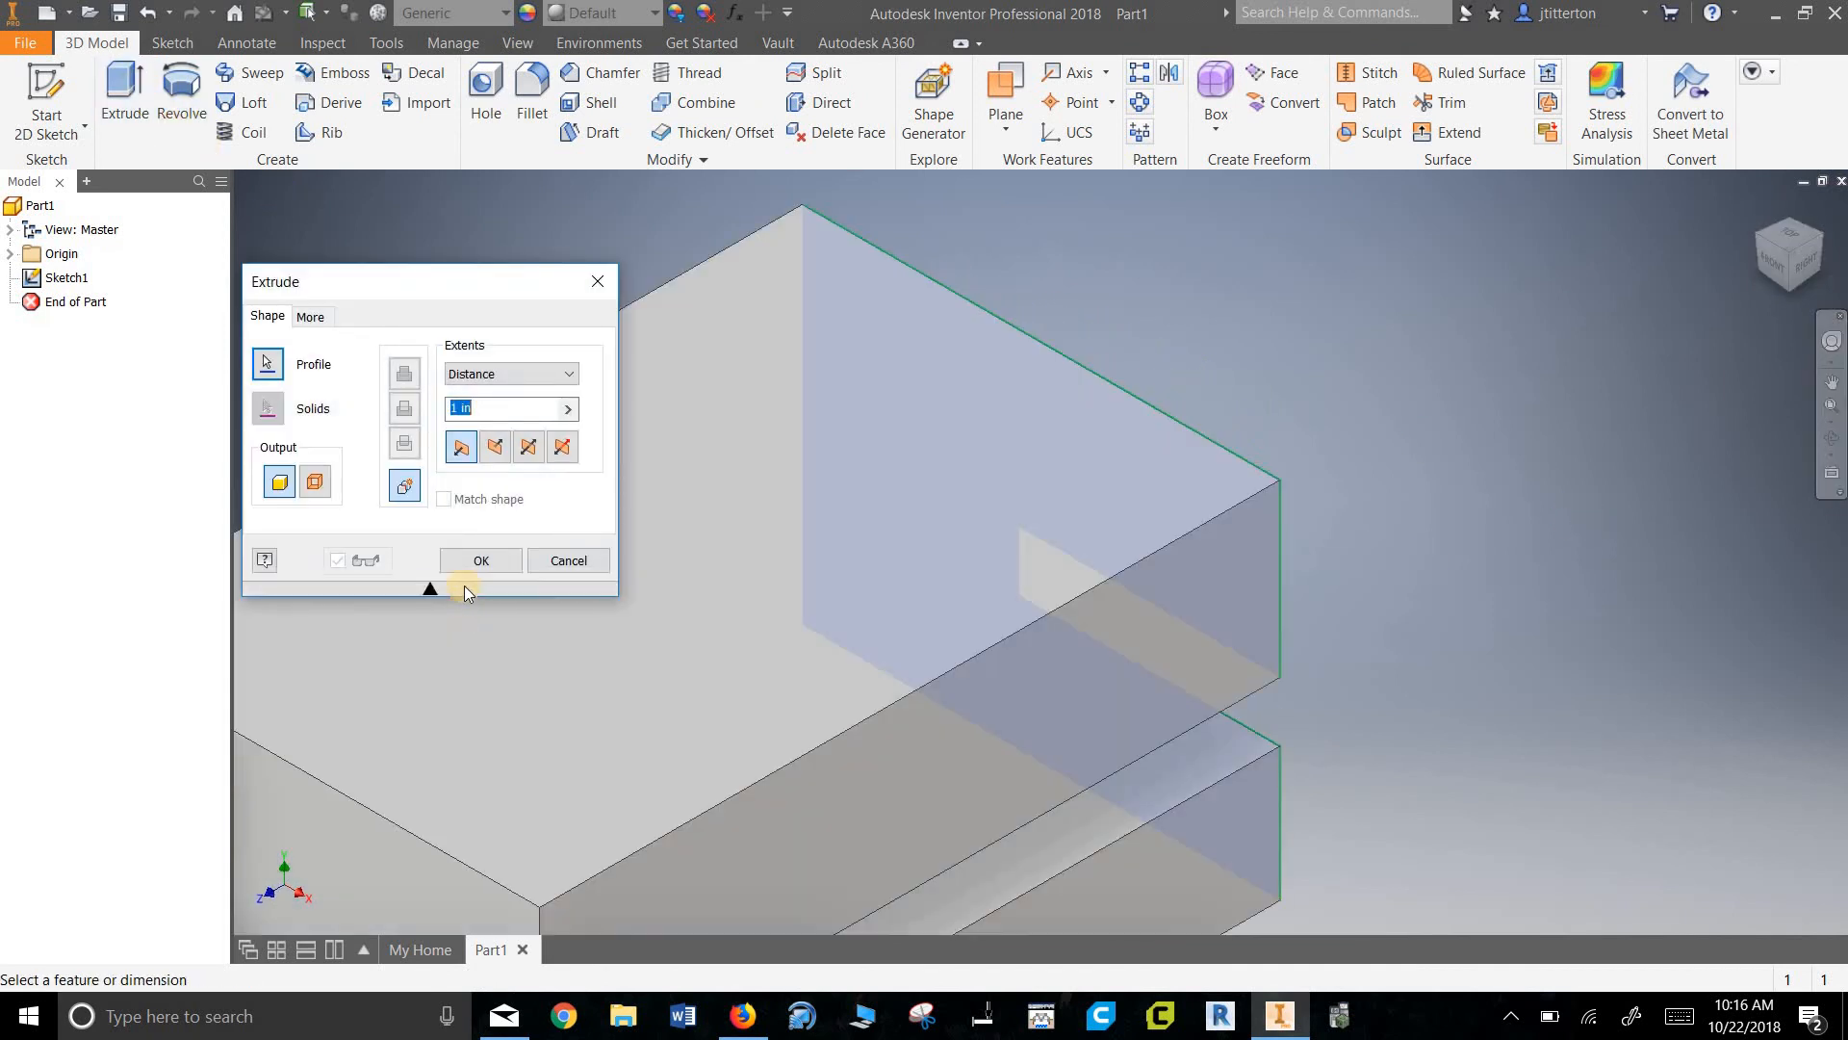
pyautogui.click(481, 560)
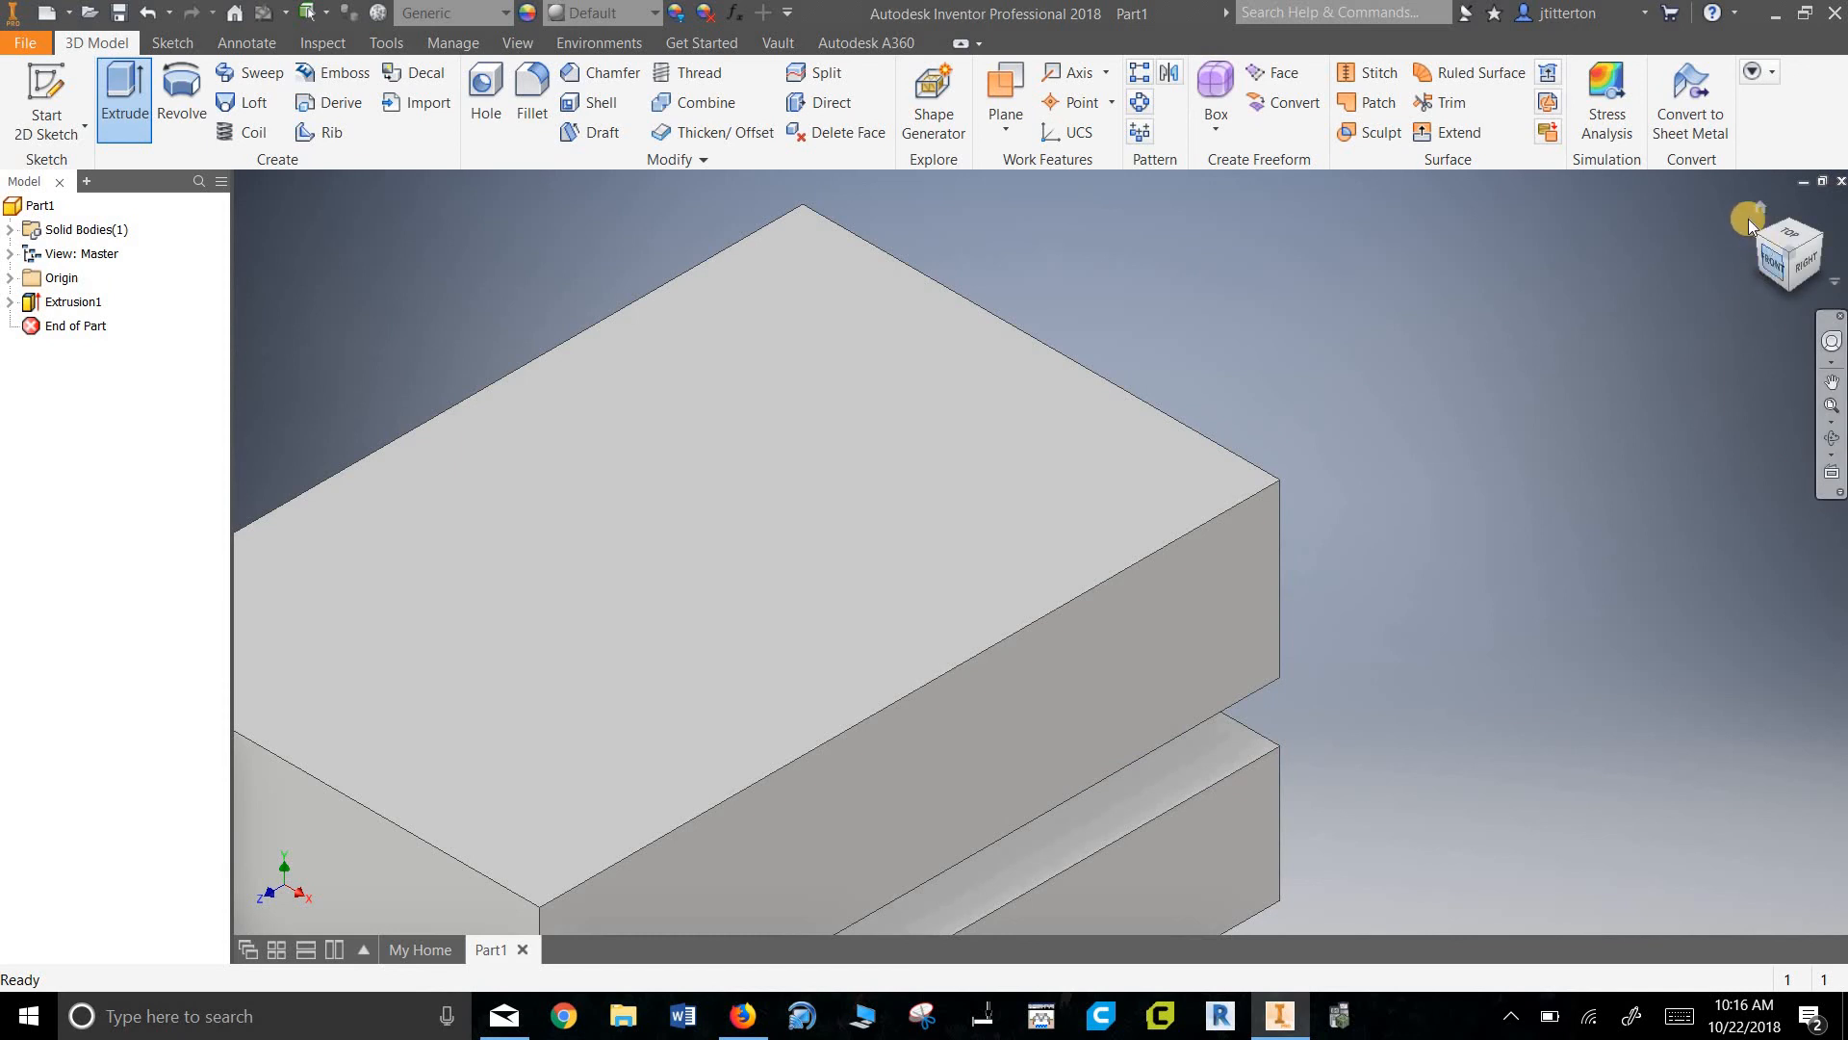
pyautogui.click(1750, 216)
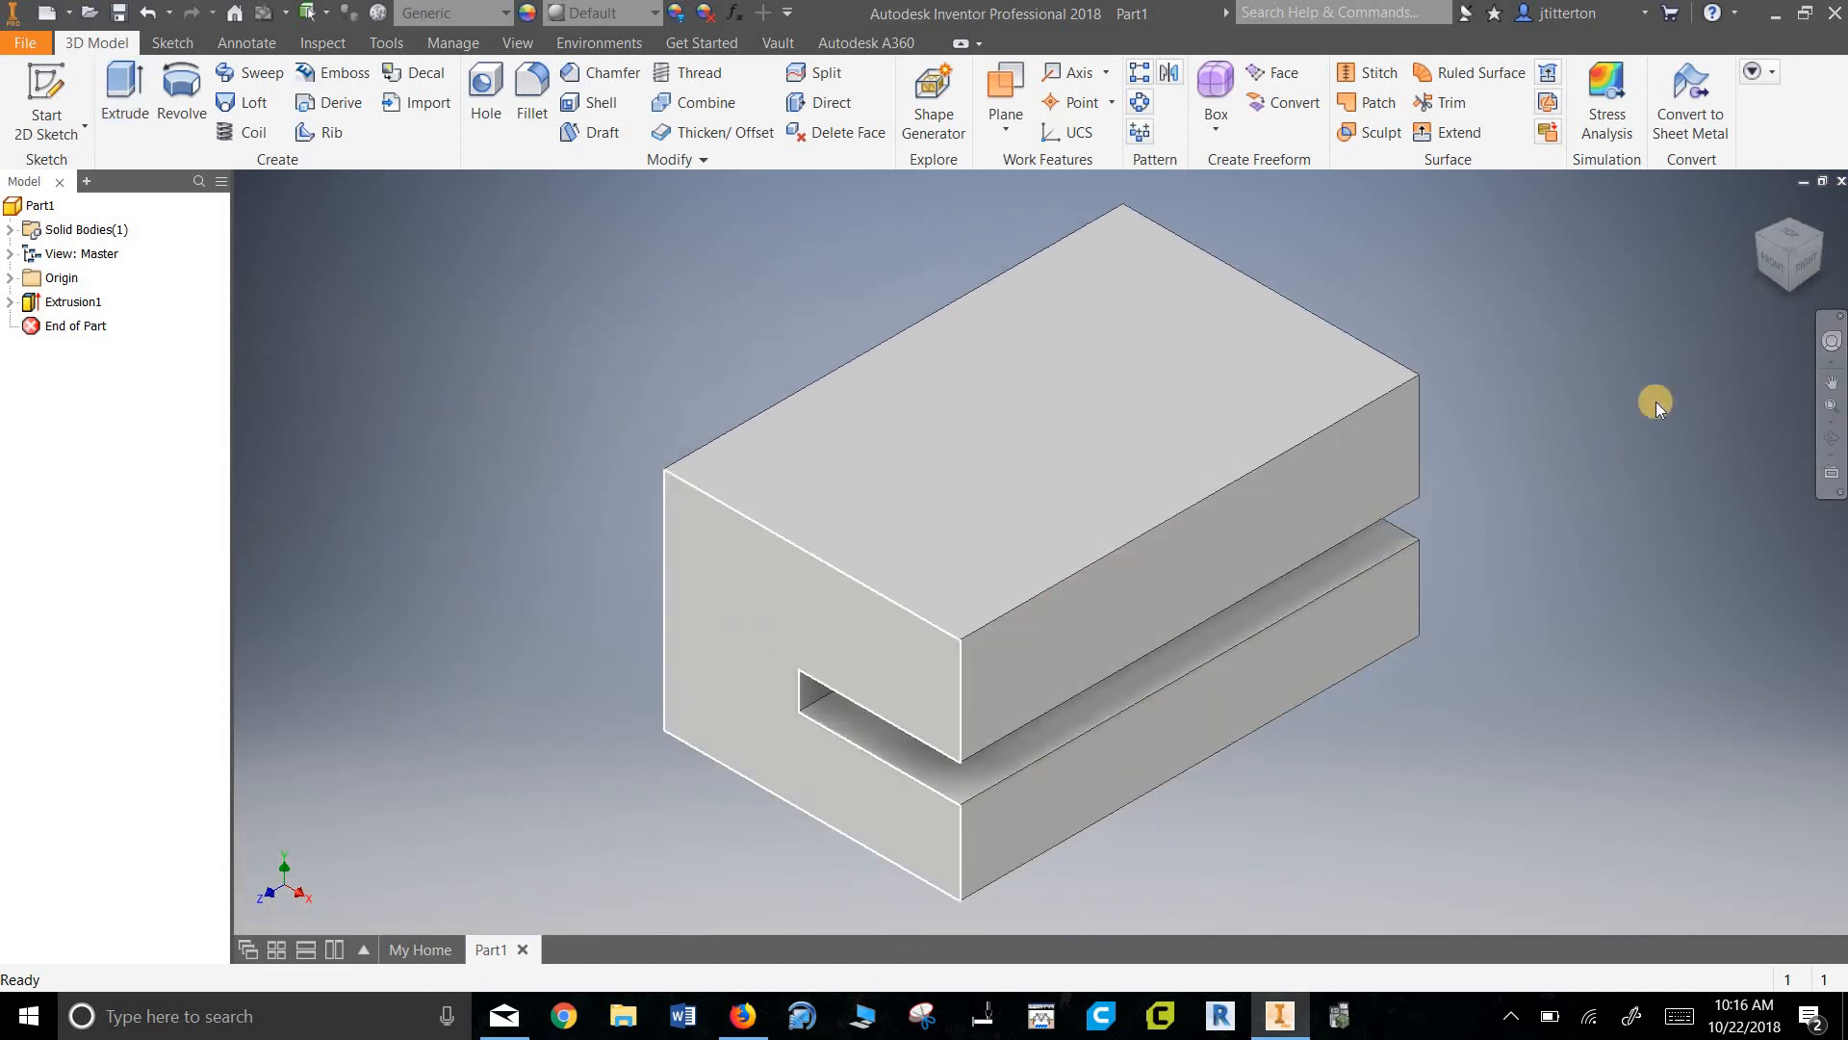
pyautogui.click(1802, 268)
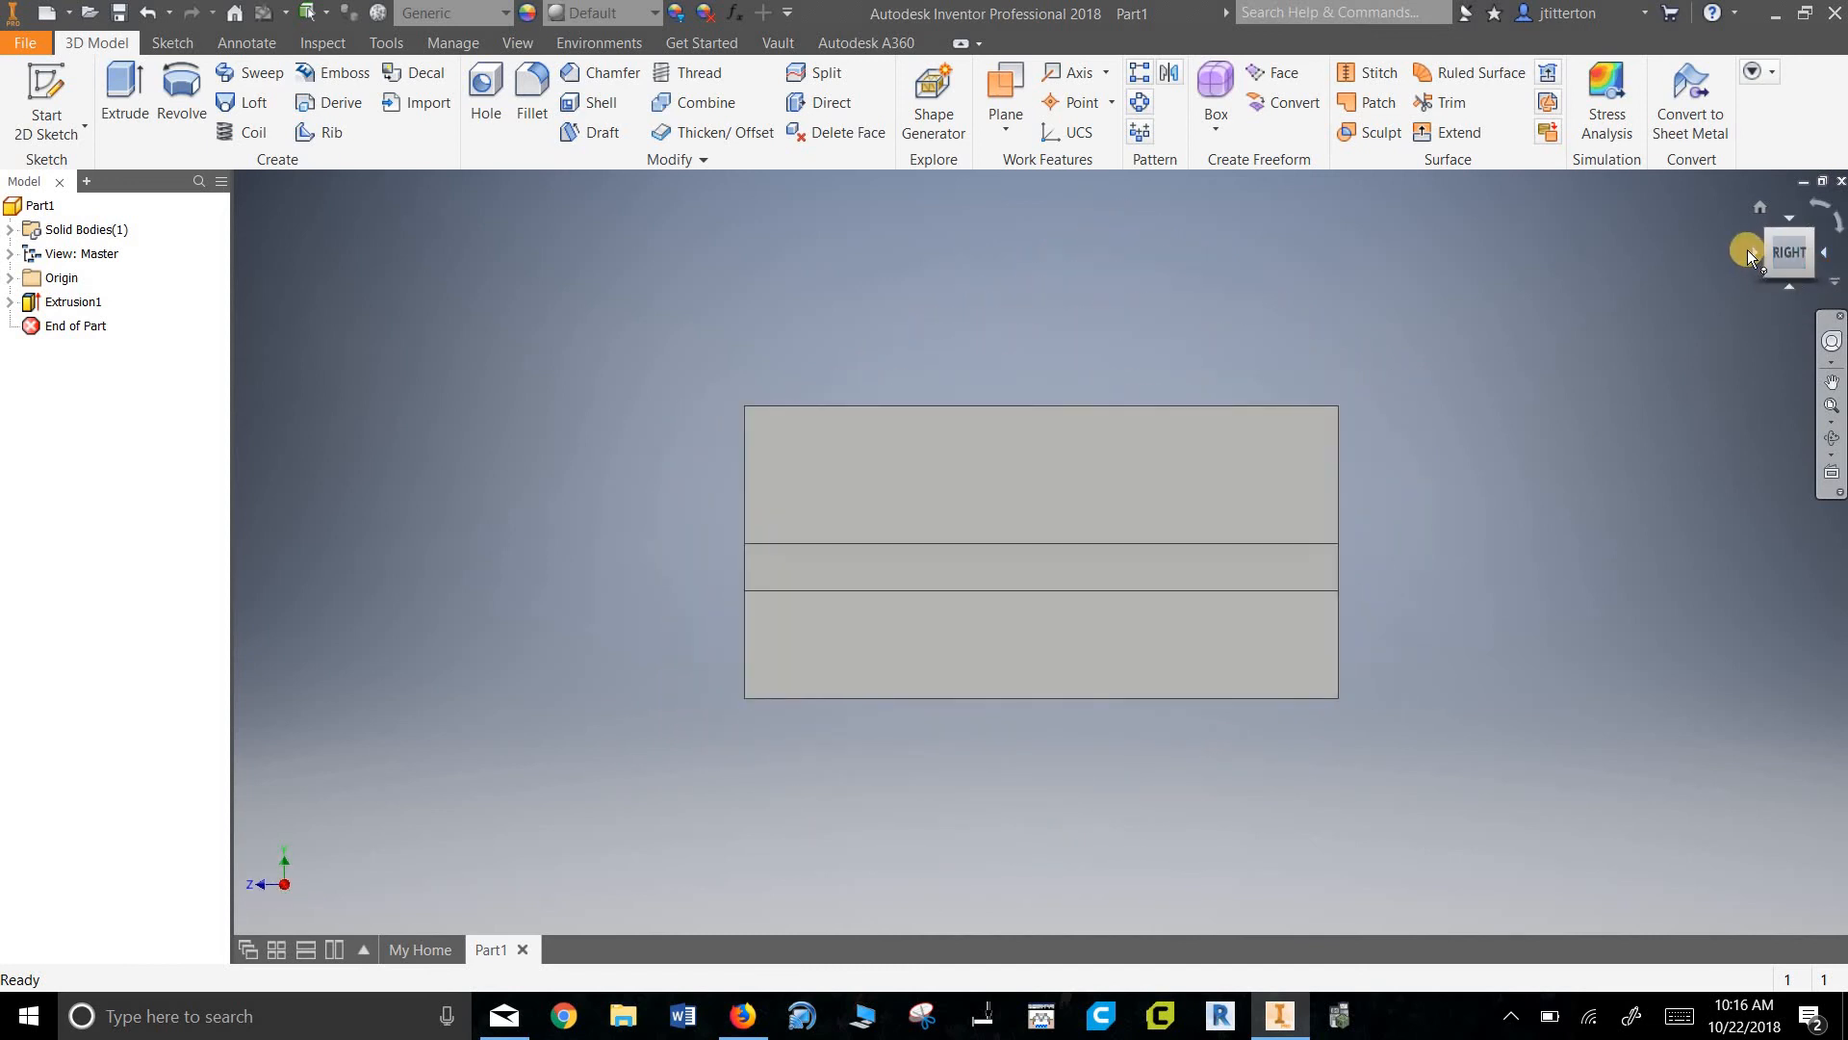
pyautogui.click(1748, 252)
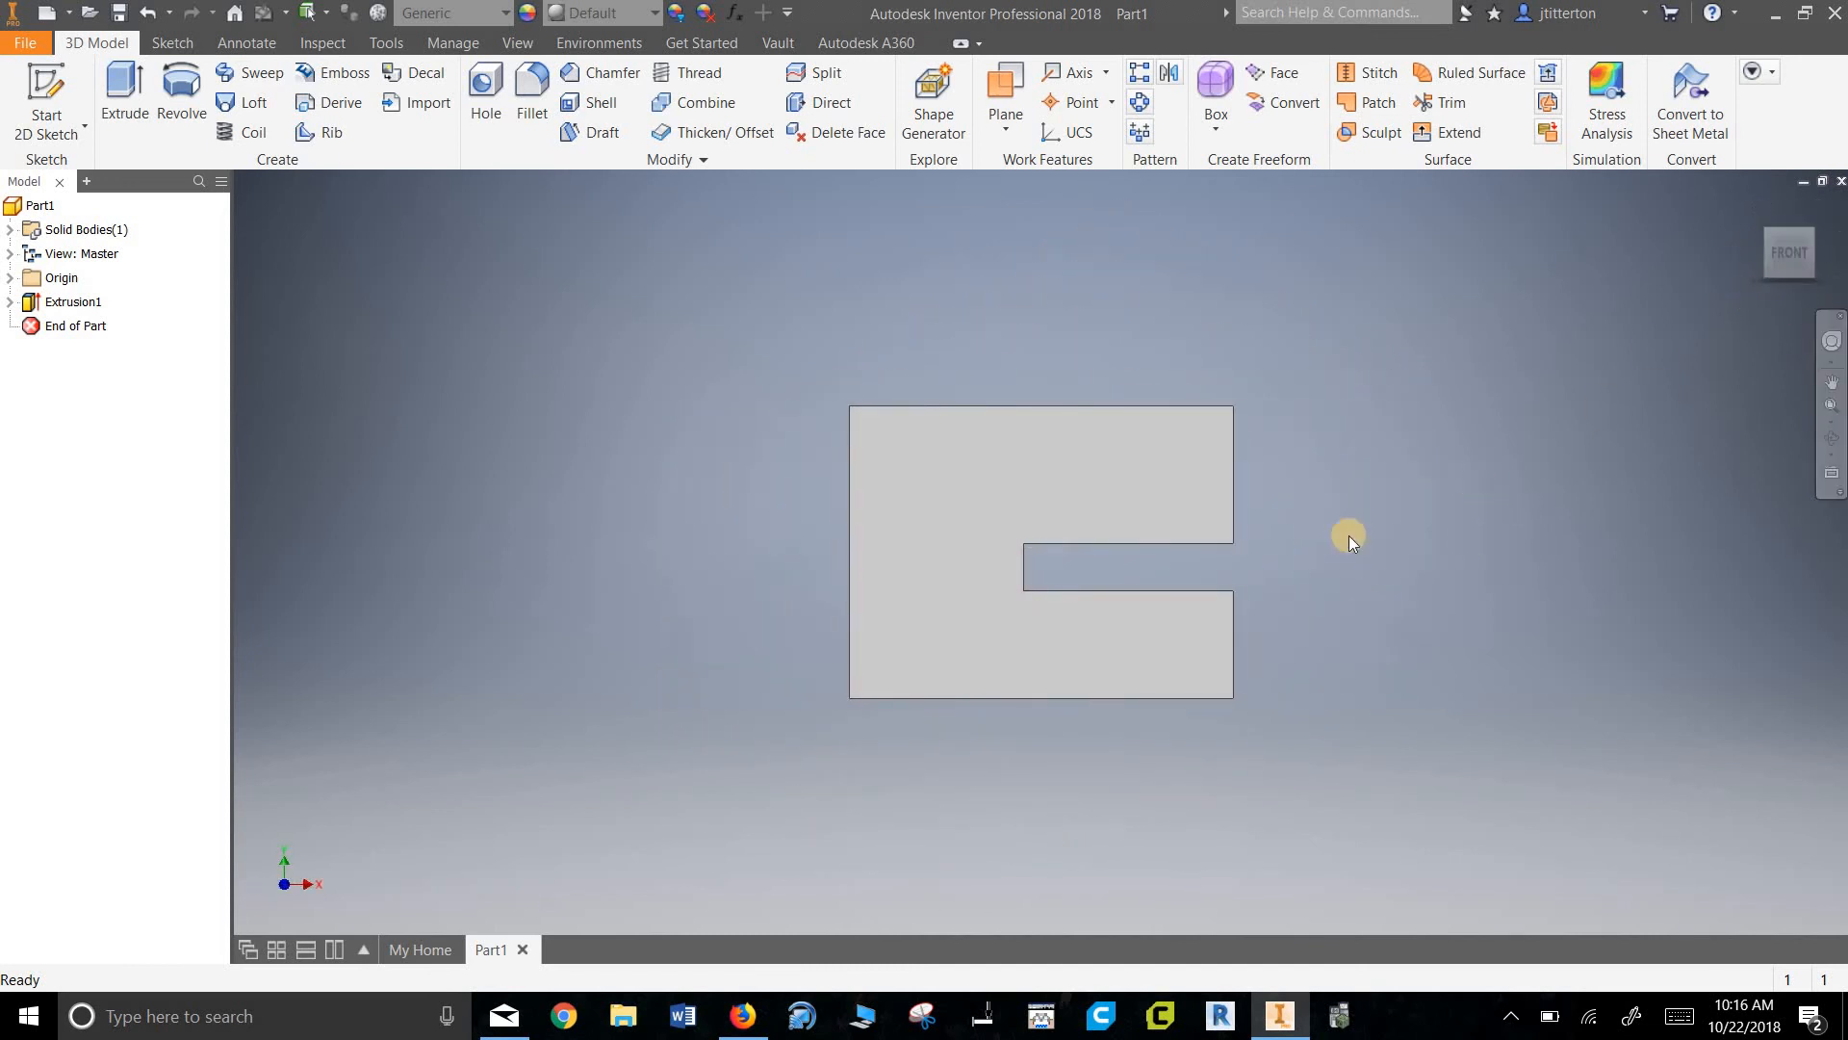
pyautogui.click(1752, 214)
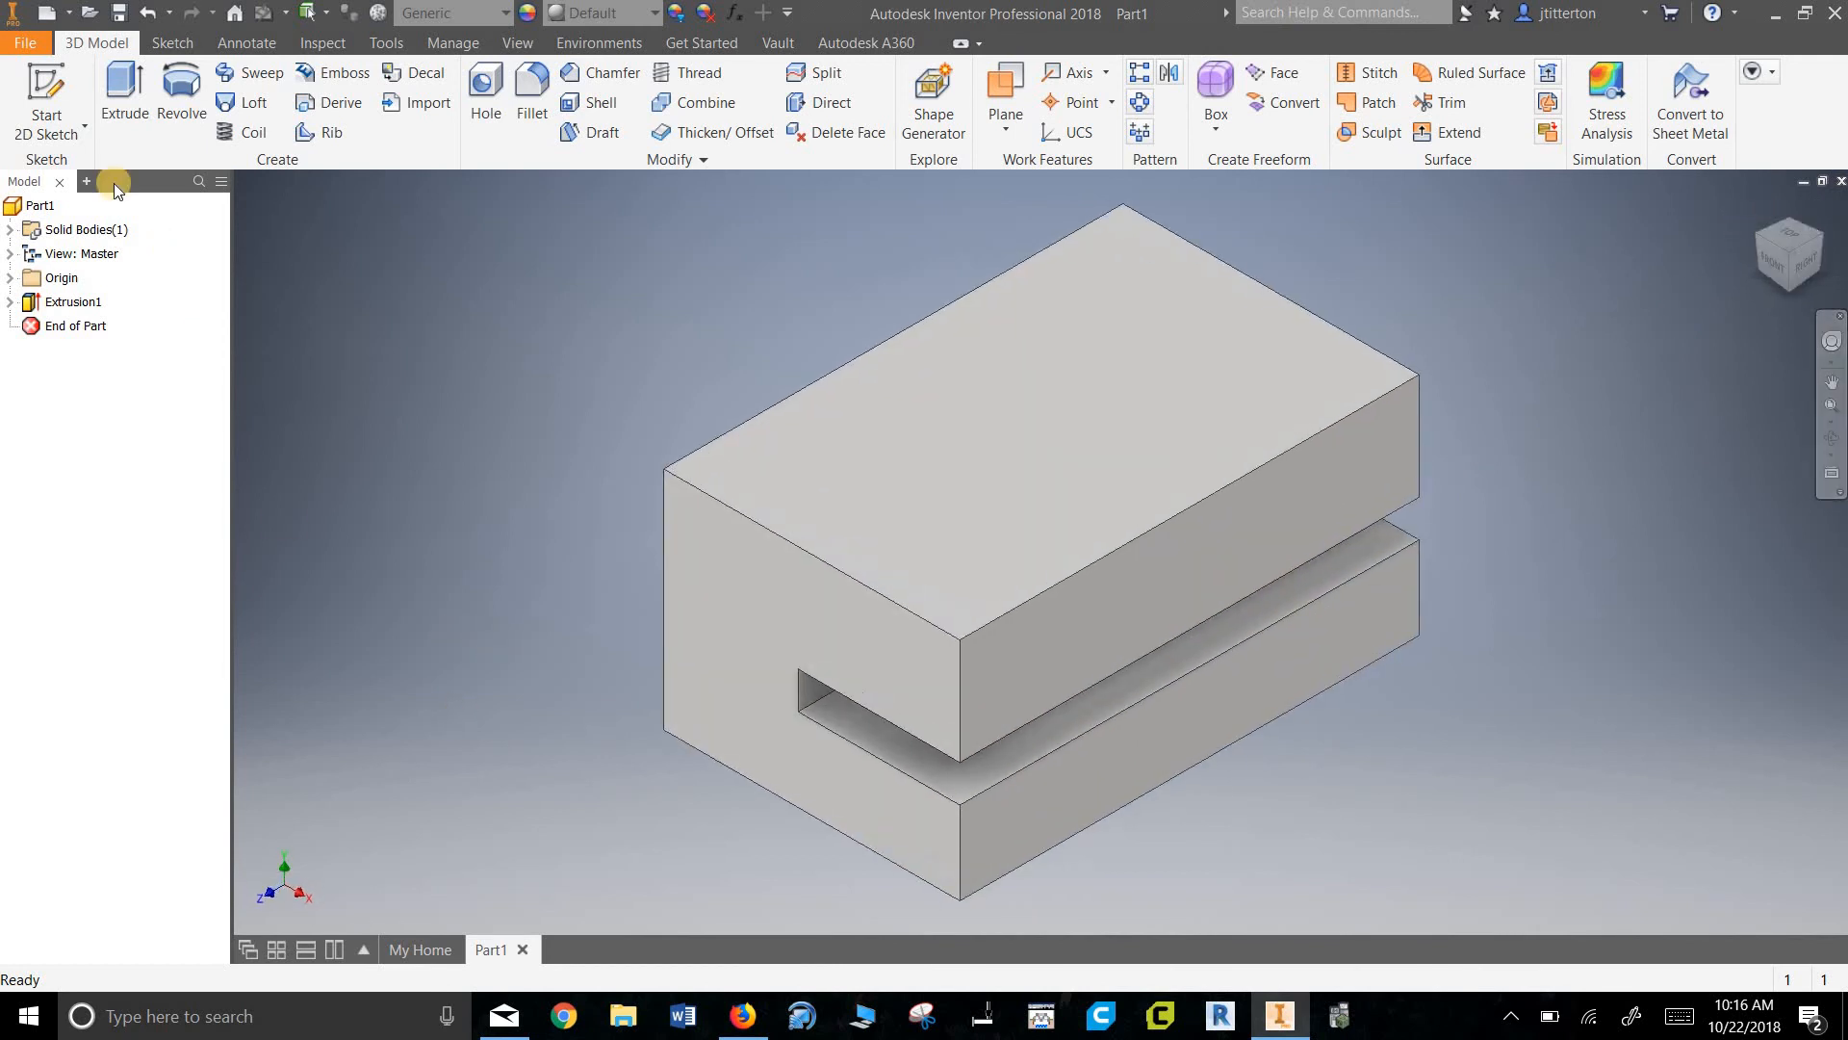
# - Begin saving the part under a new name, creating and opening a folder named "Inventor Practice" in Documents
pyautogui.click(25, 42)
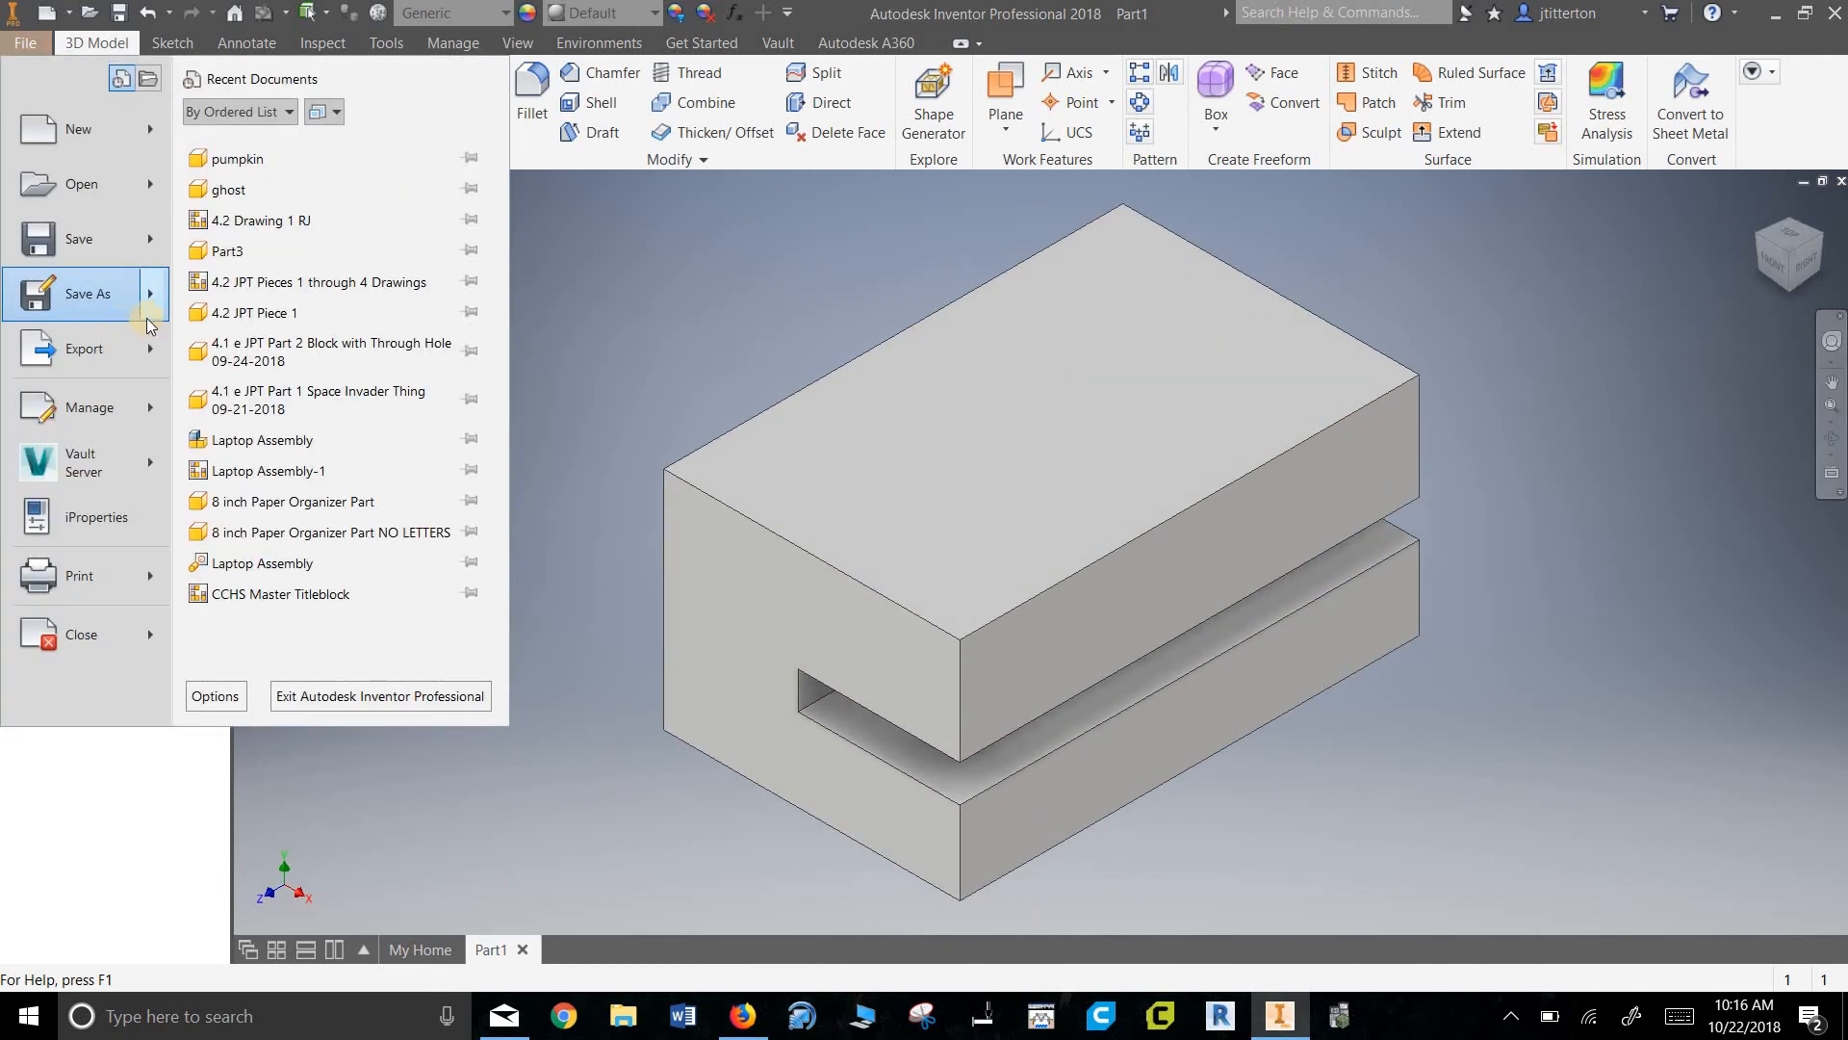
pyautogui.click(106, 300)
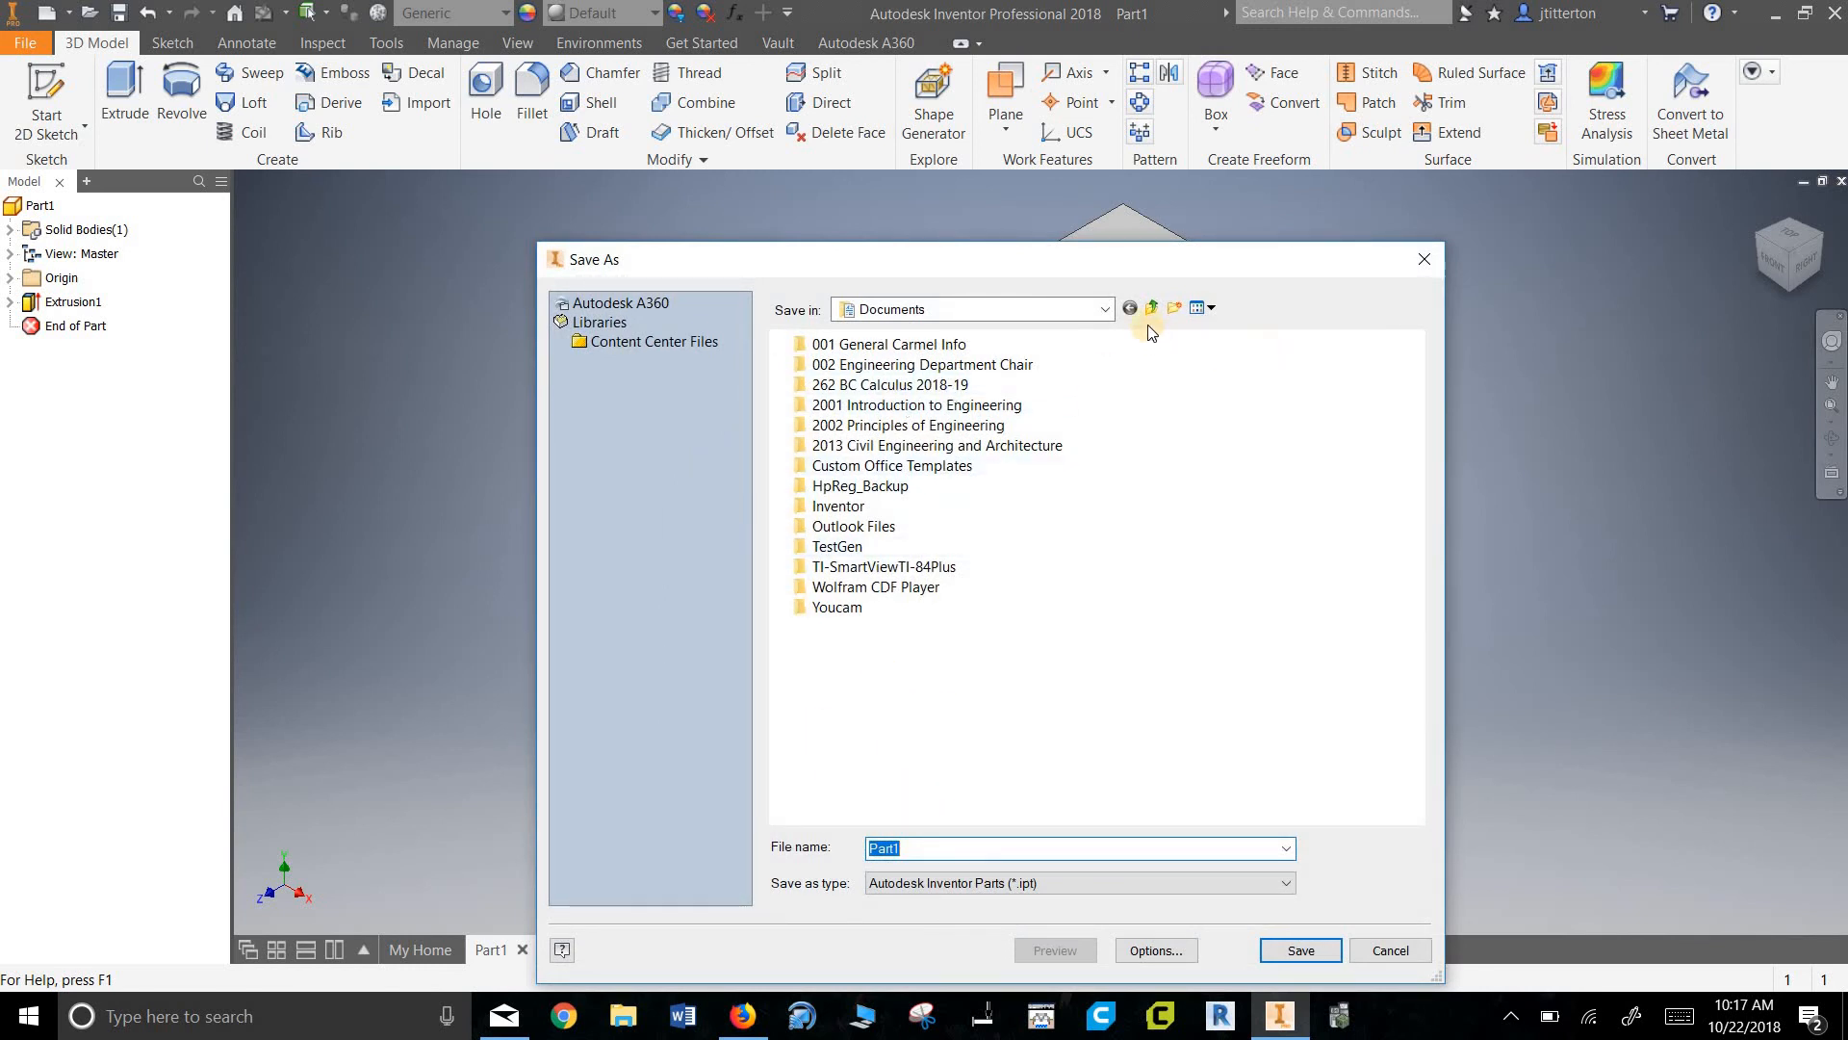
pyautogui.click(1176, 309)
pyautogui.write('Inventor Practice')
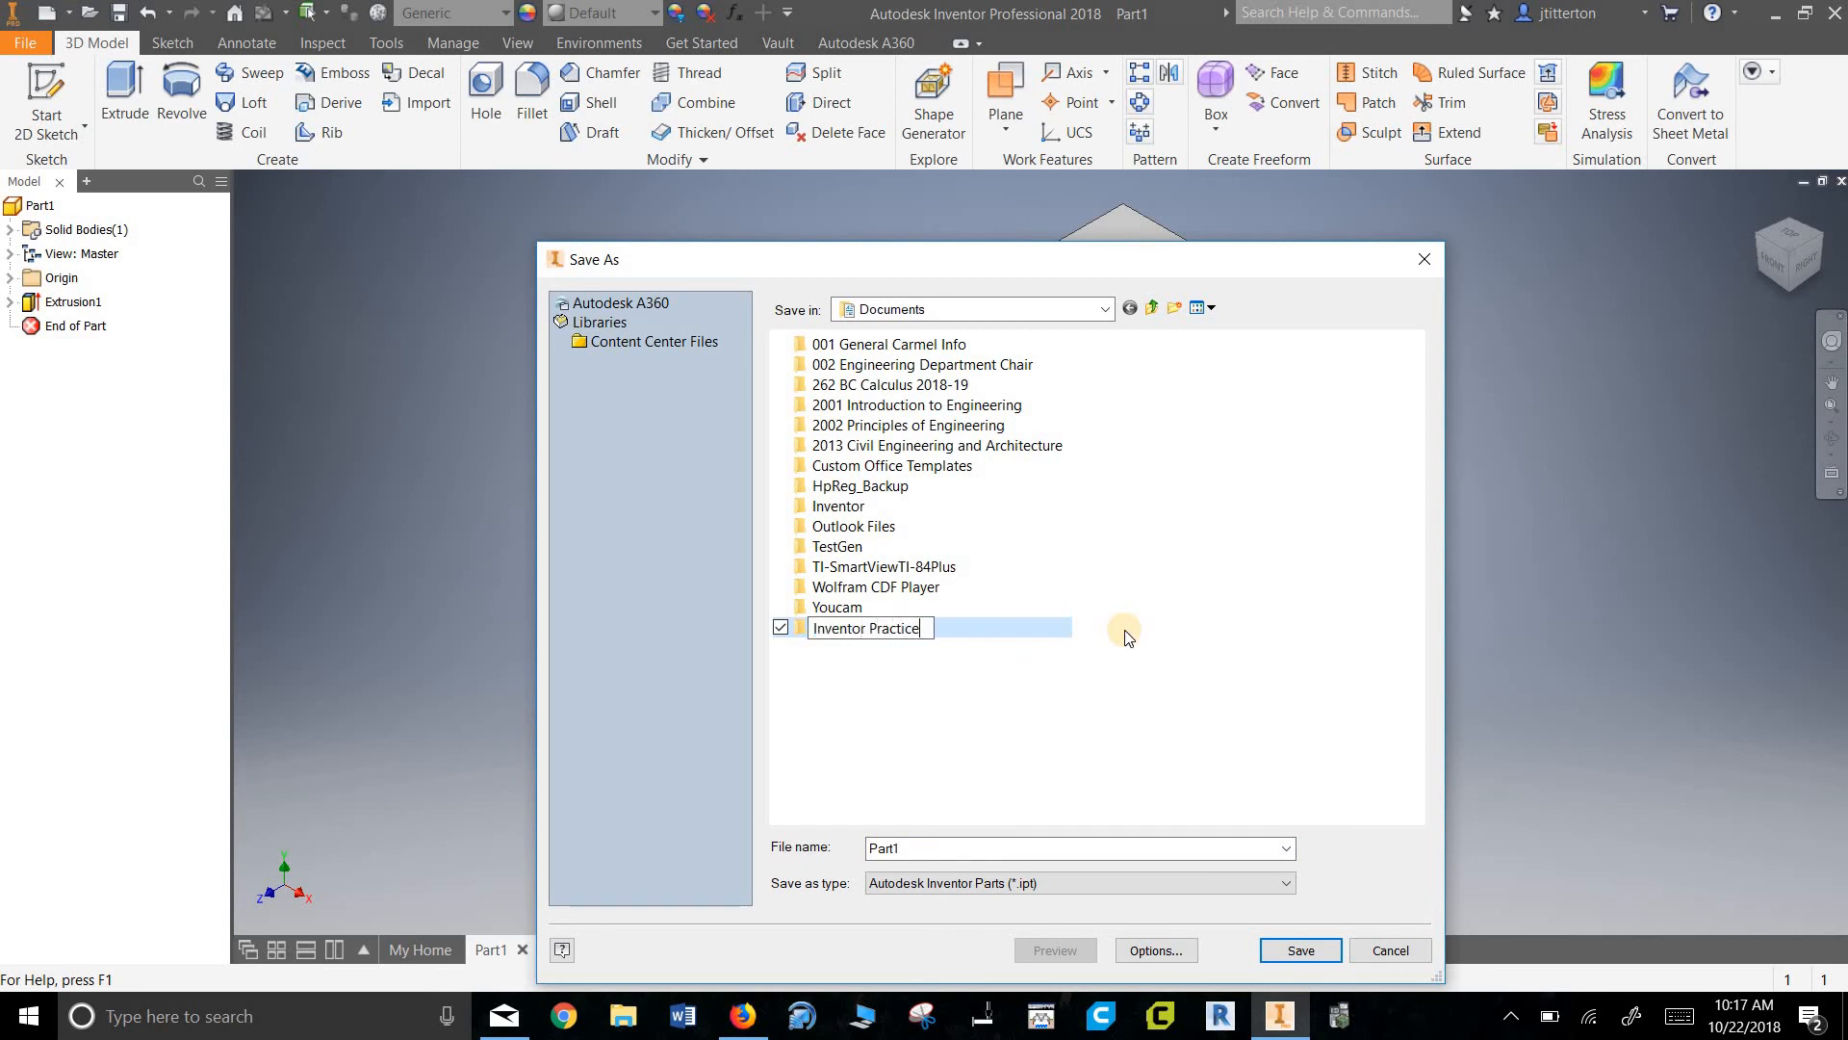
pyautogui.click(873, 629)
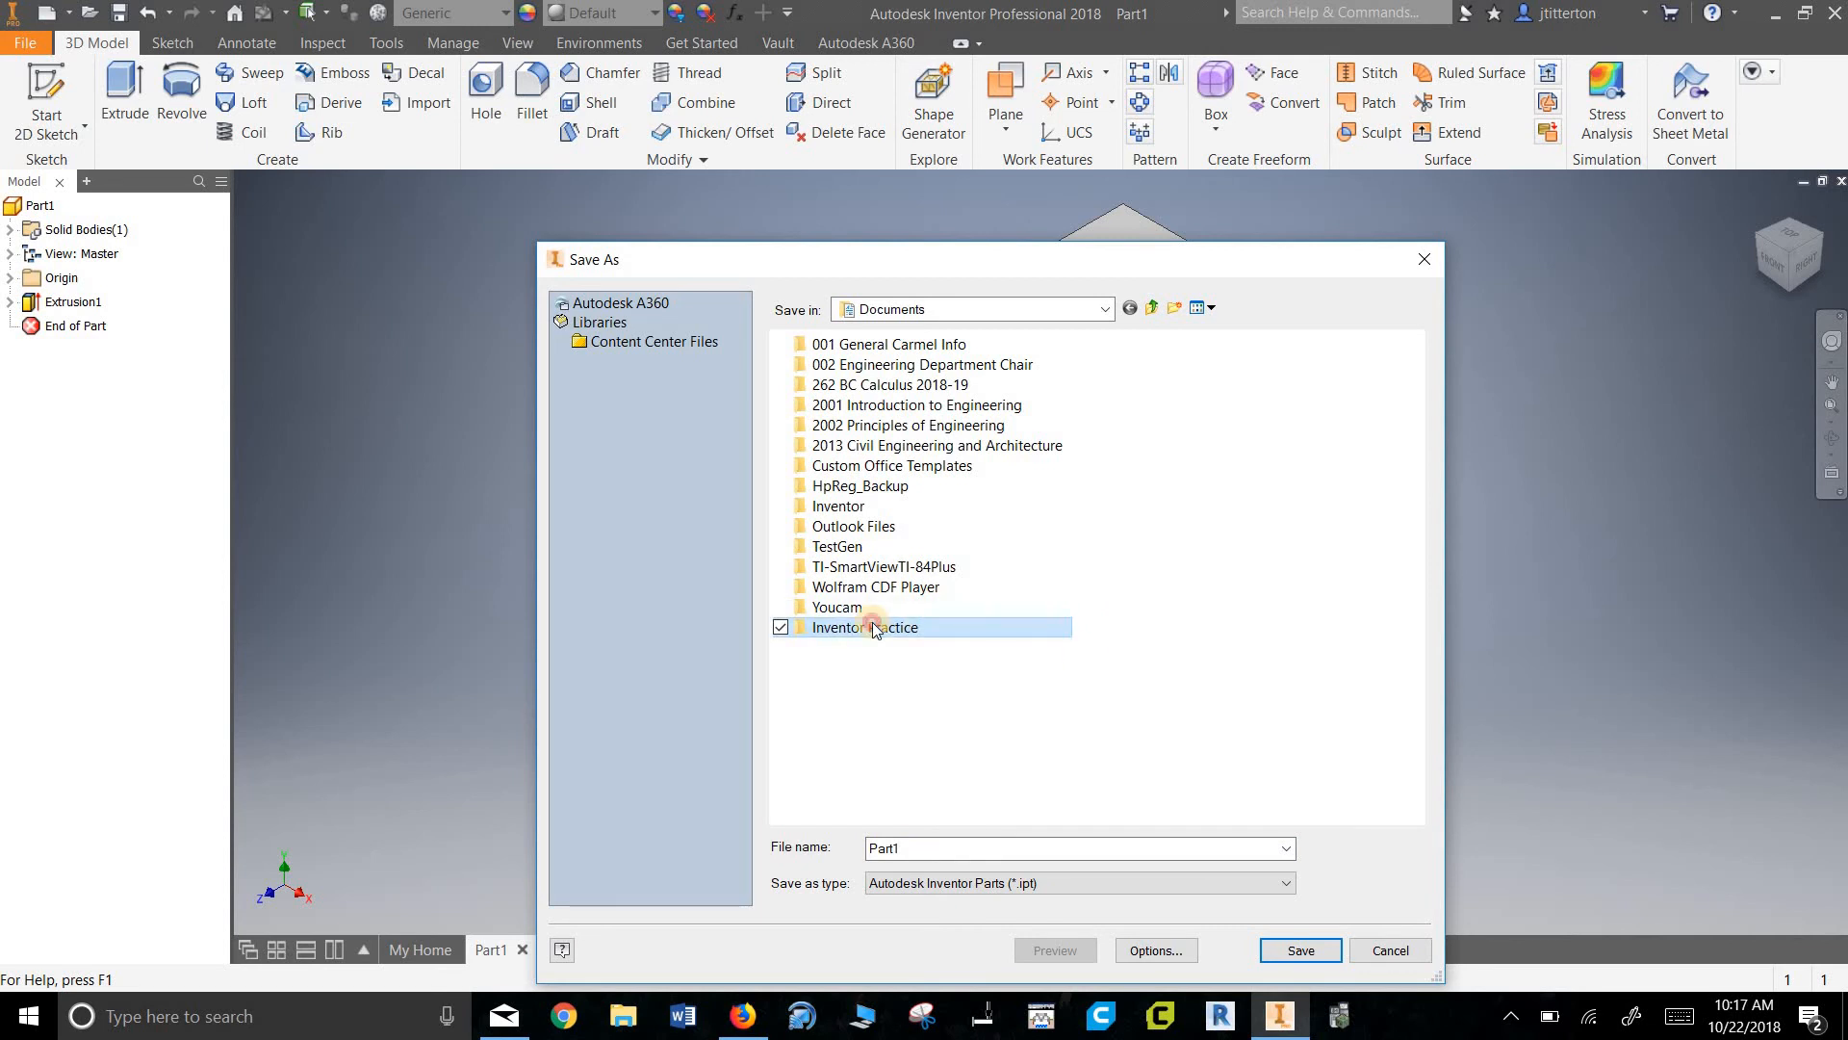
pyautogui.doubleClick(873, 627)
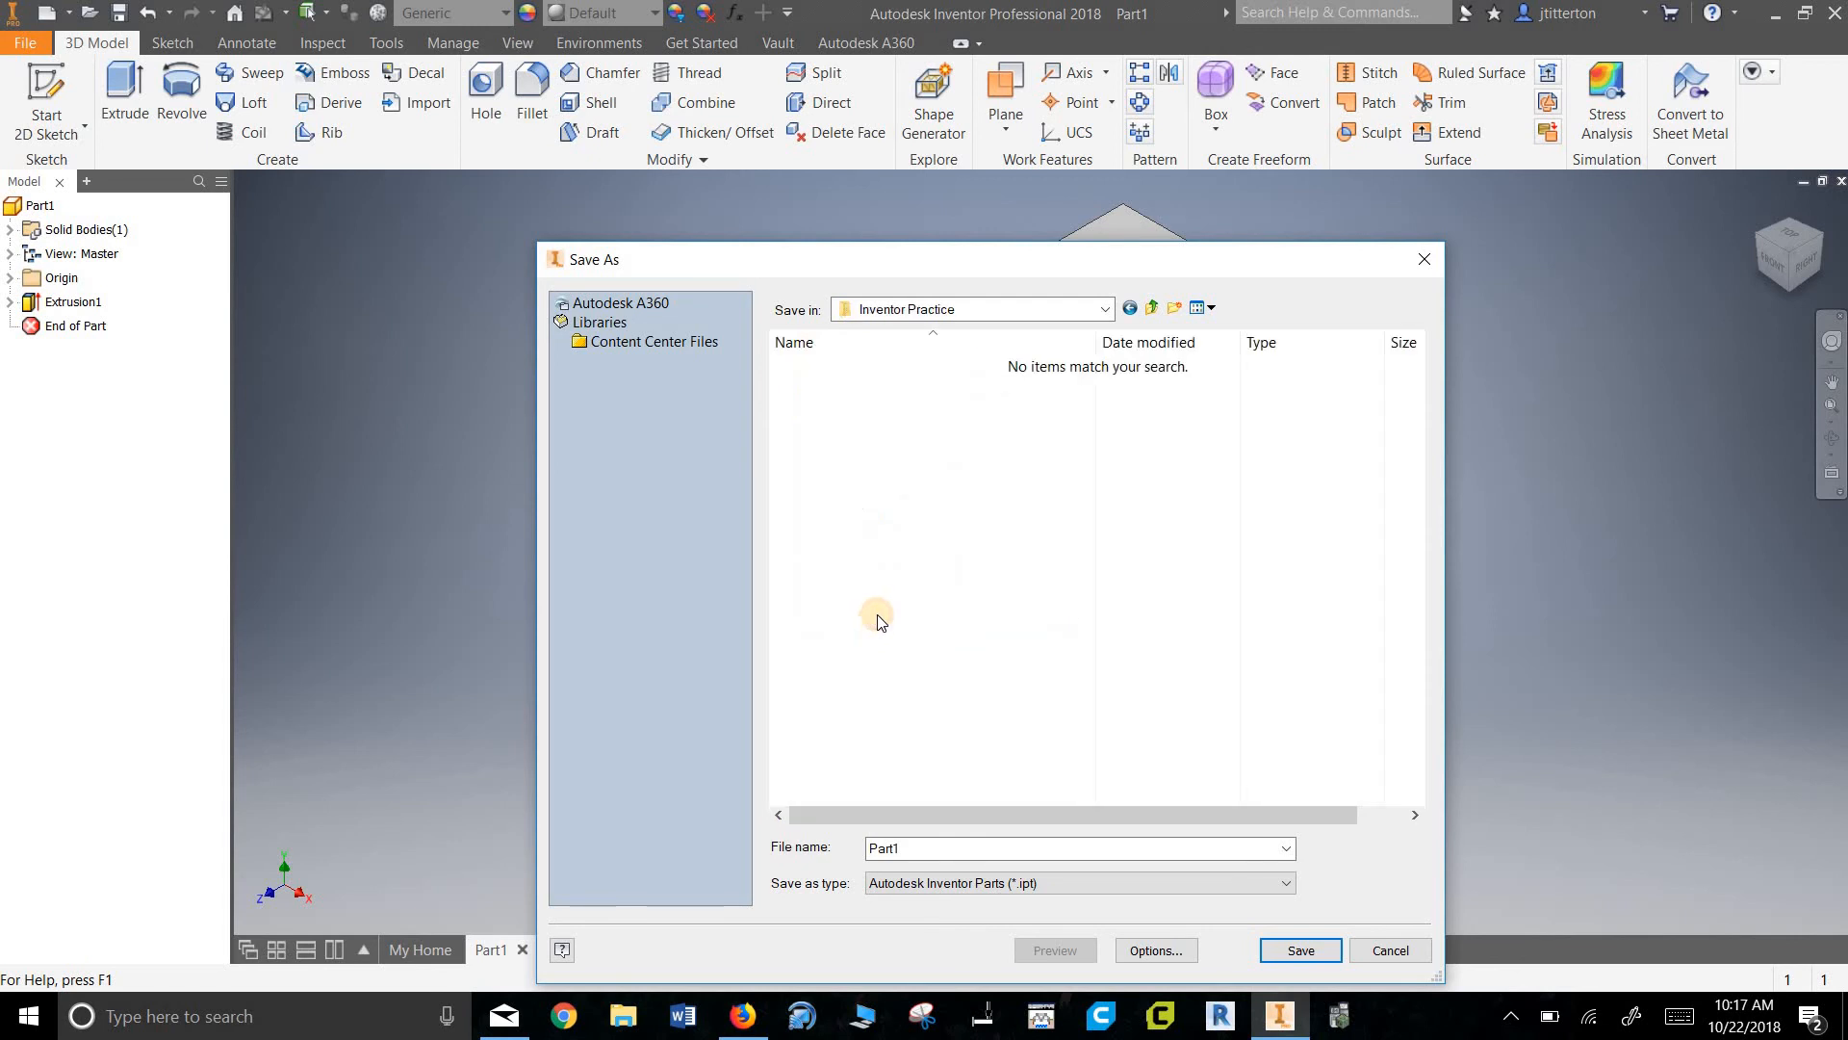
# - Create a subfolder named "How-To Videos" inside Inventor Practice and open it as the save location
pyautogui.click(1174, 308)
pyautogui.write('H')
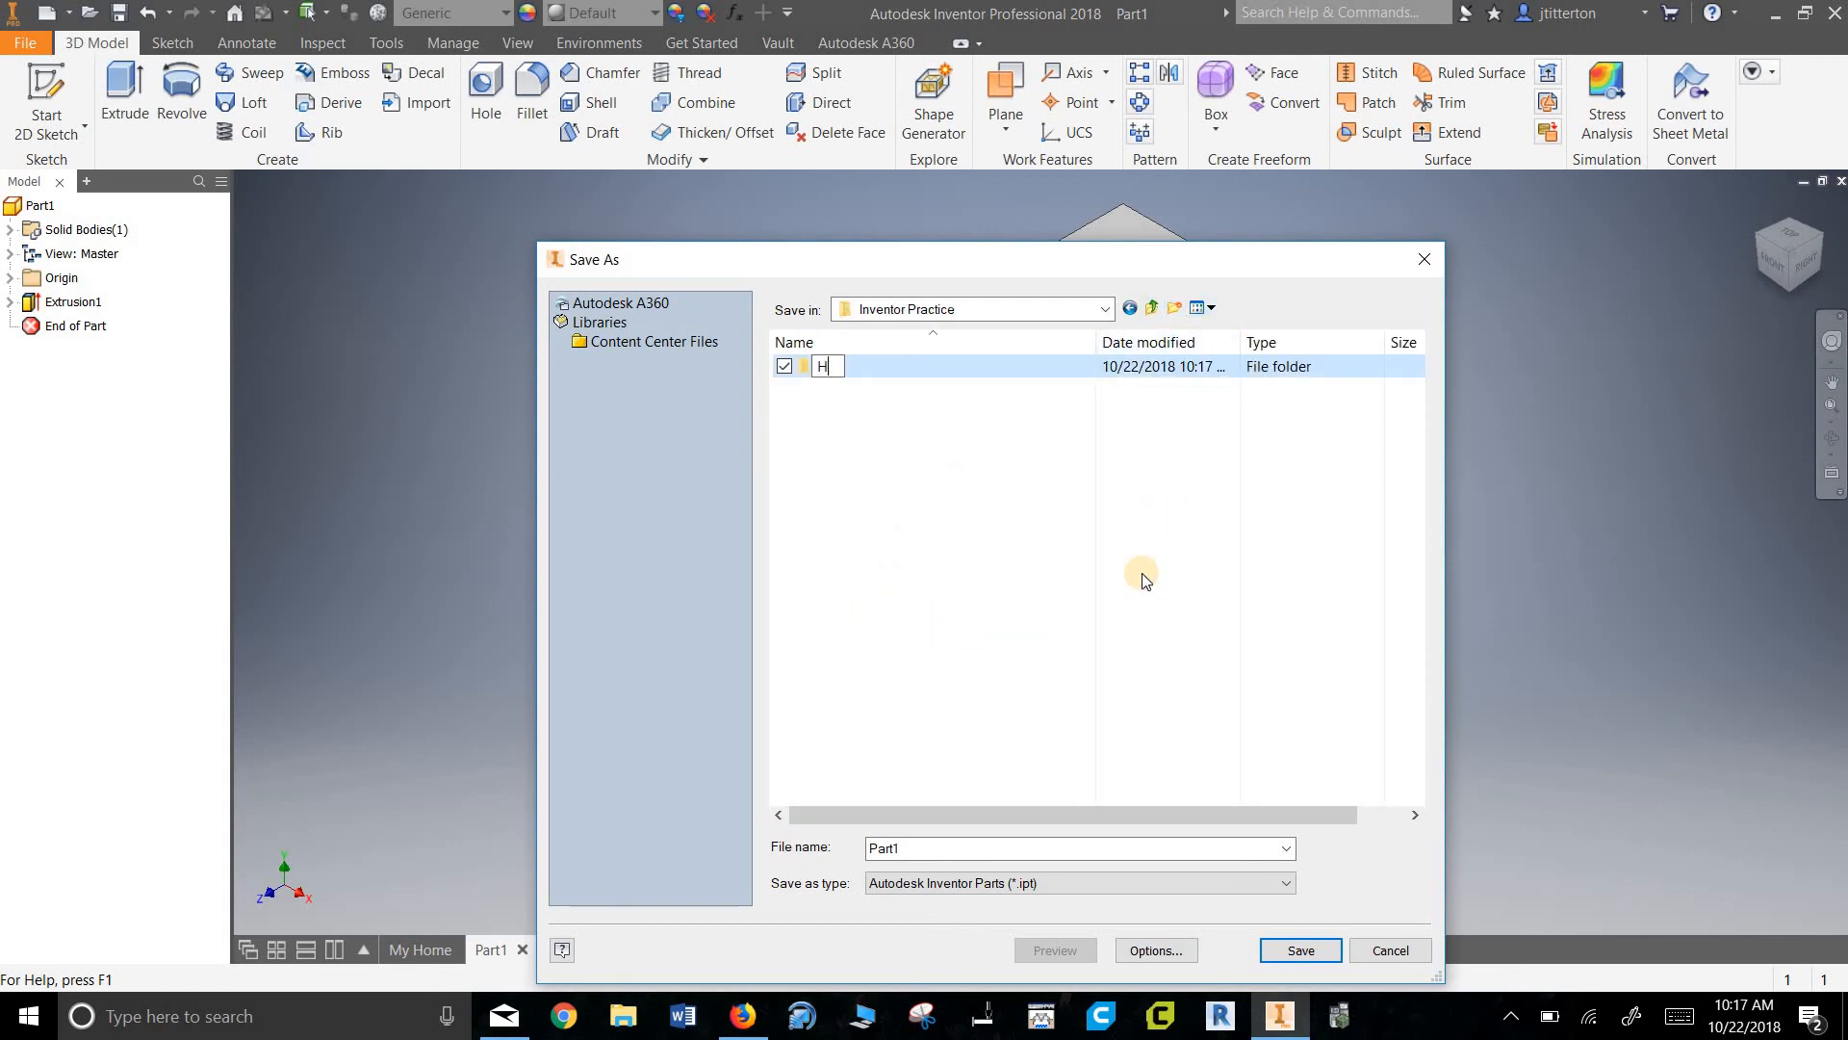
pyautogui.write('ow-To Videos')
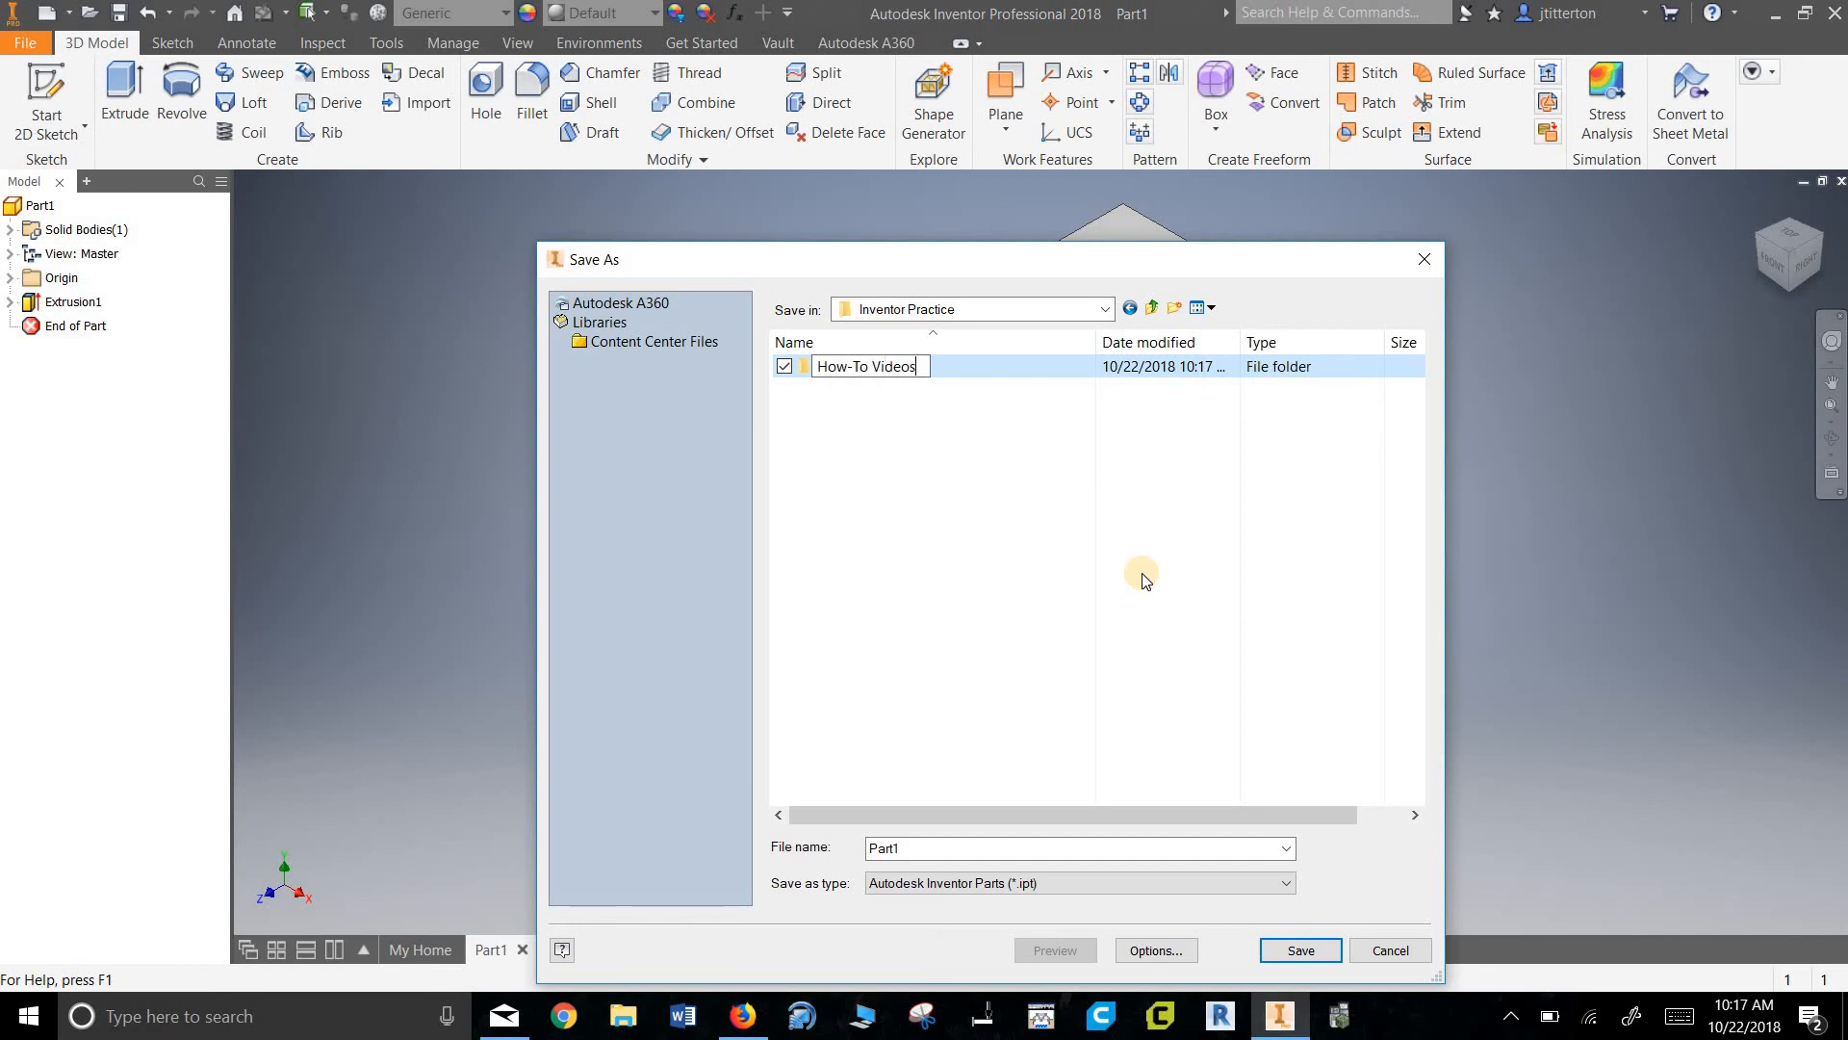
pyautogui.click(1309, 948)
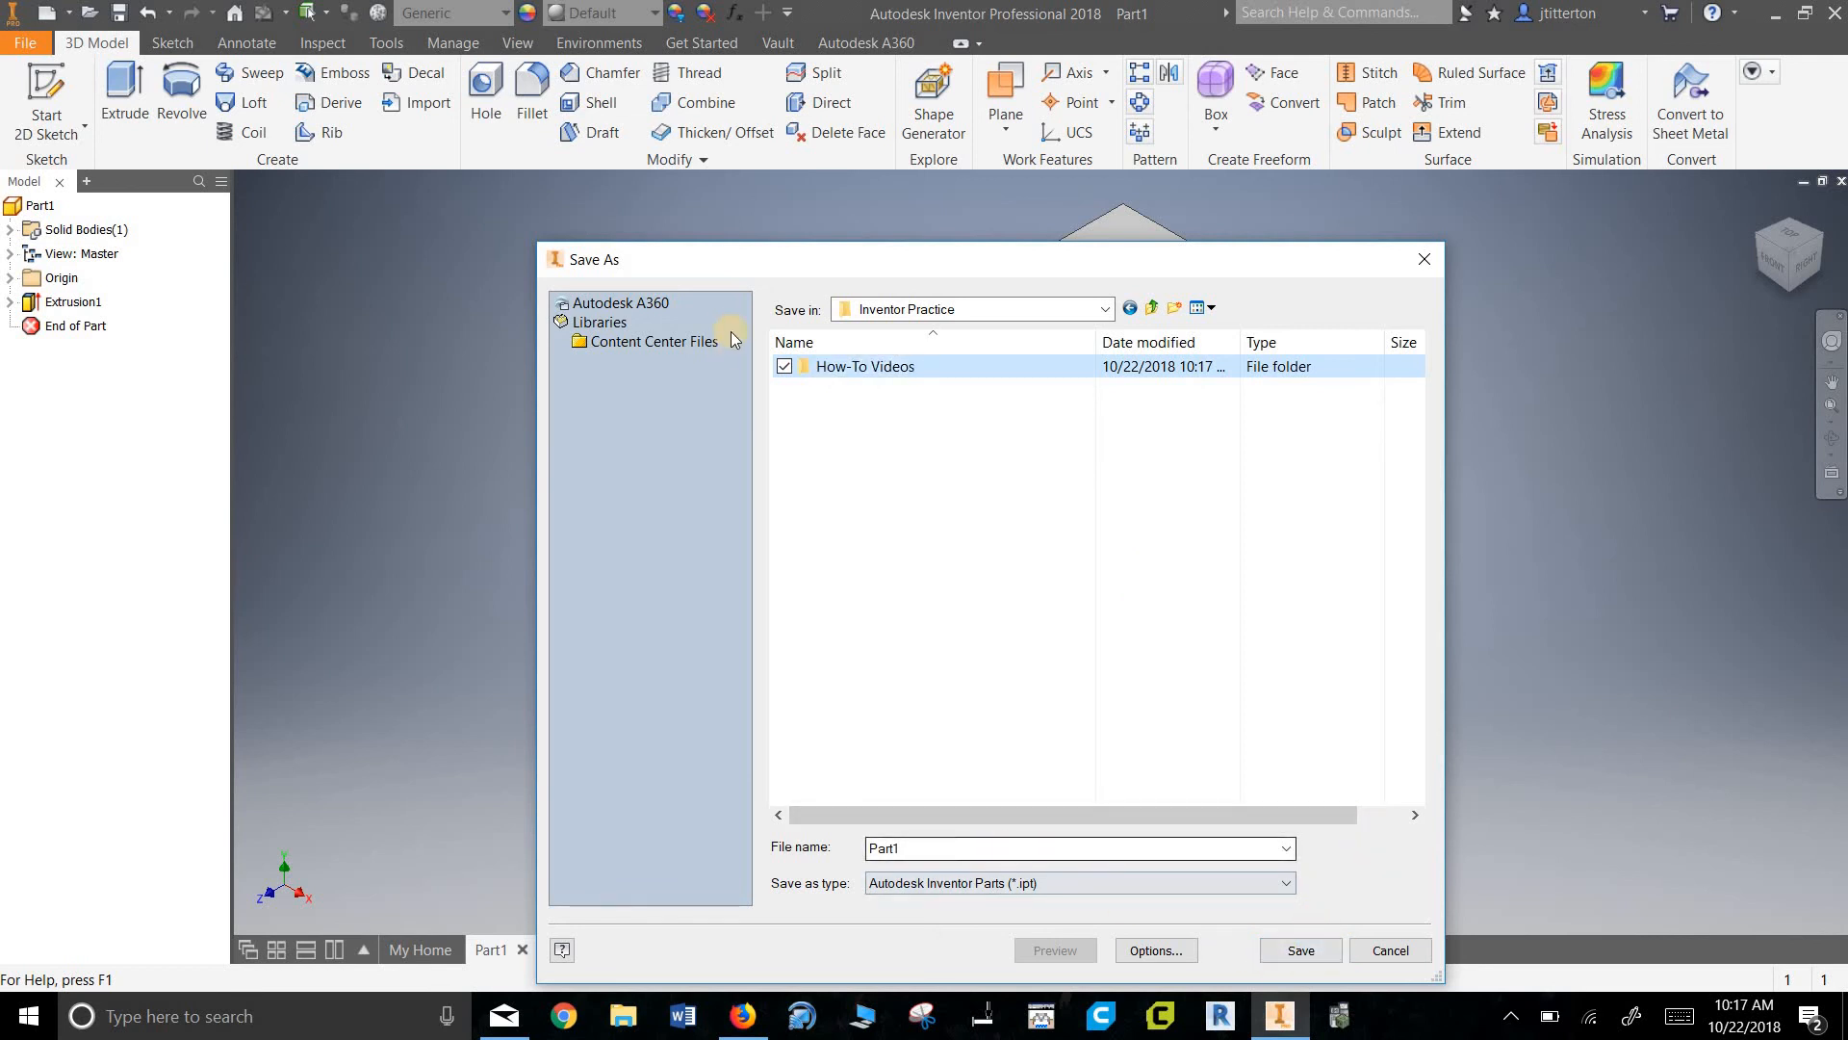
pyautogui.doubleClick(807, 366)
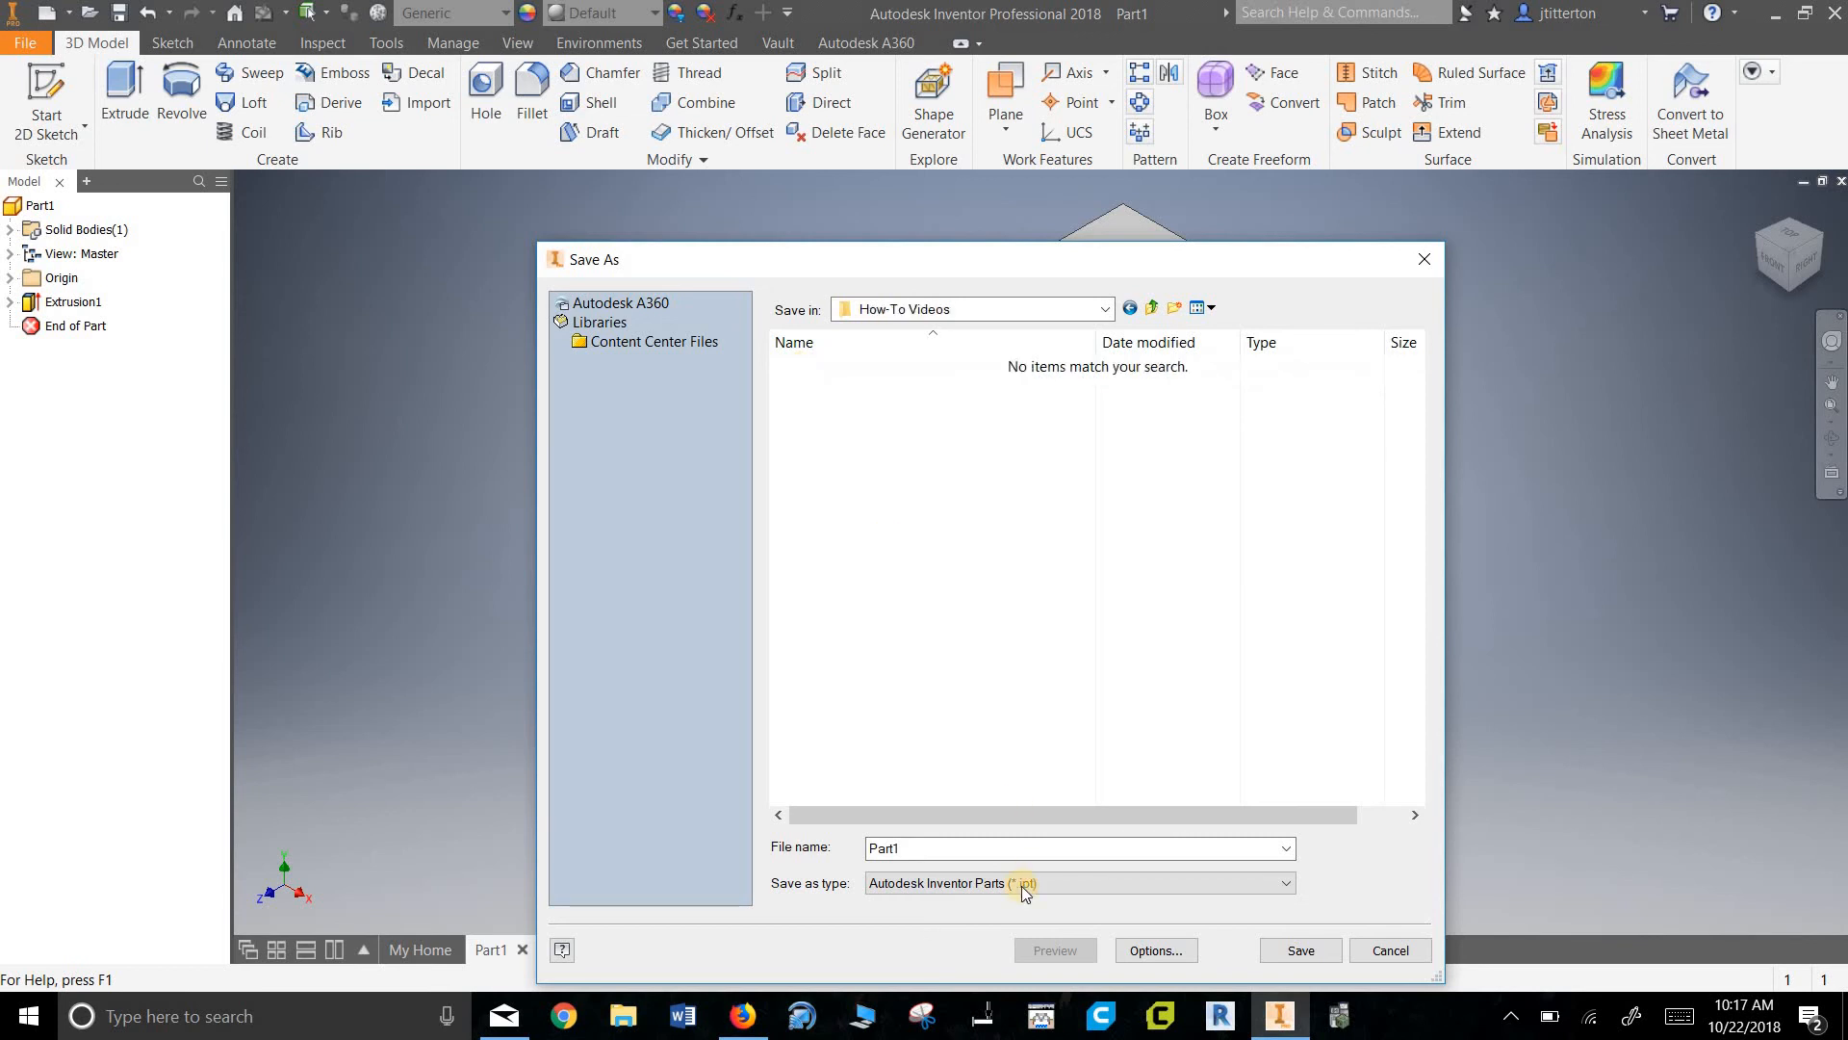
# - Save the part as "How to Make a Drawing Part" in the How-To Videos folder
pyautogui.doubleClick(949, 848)
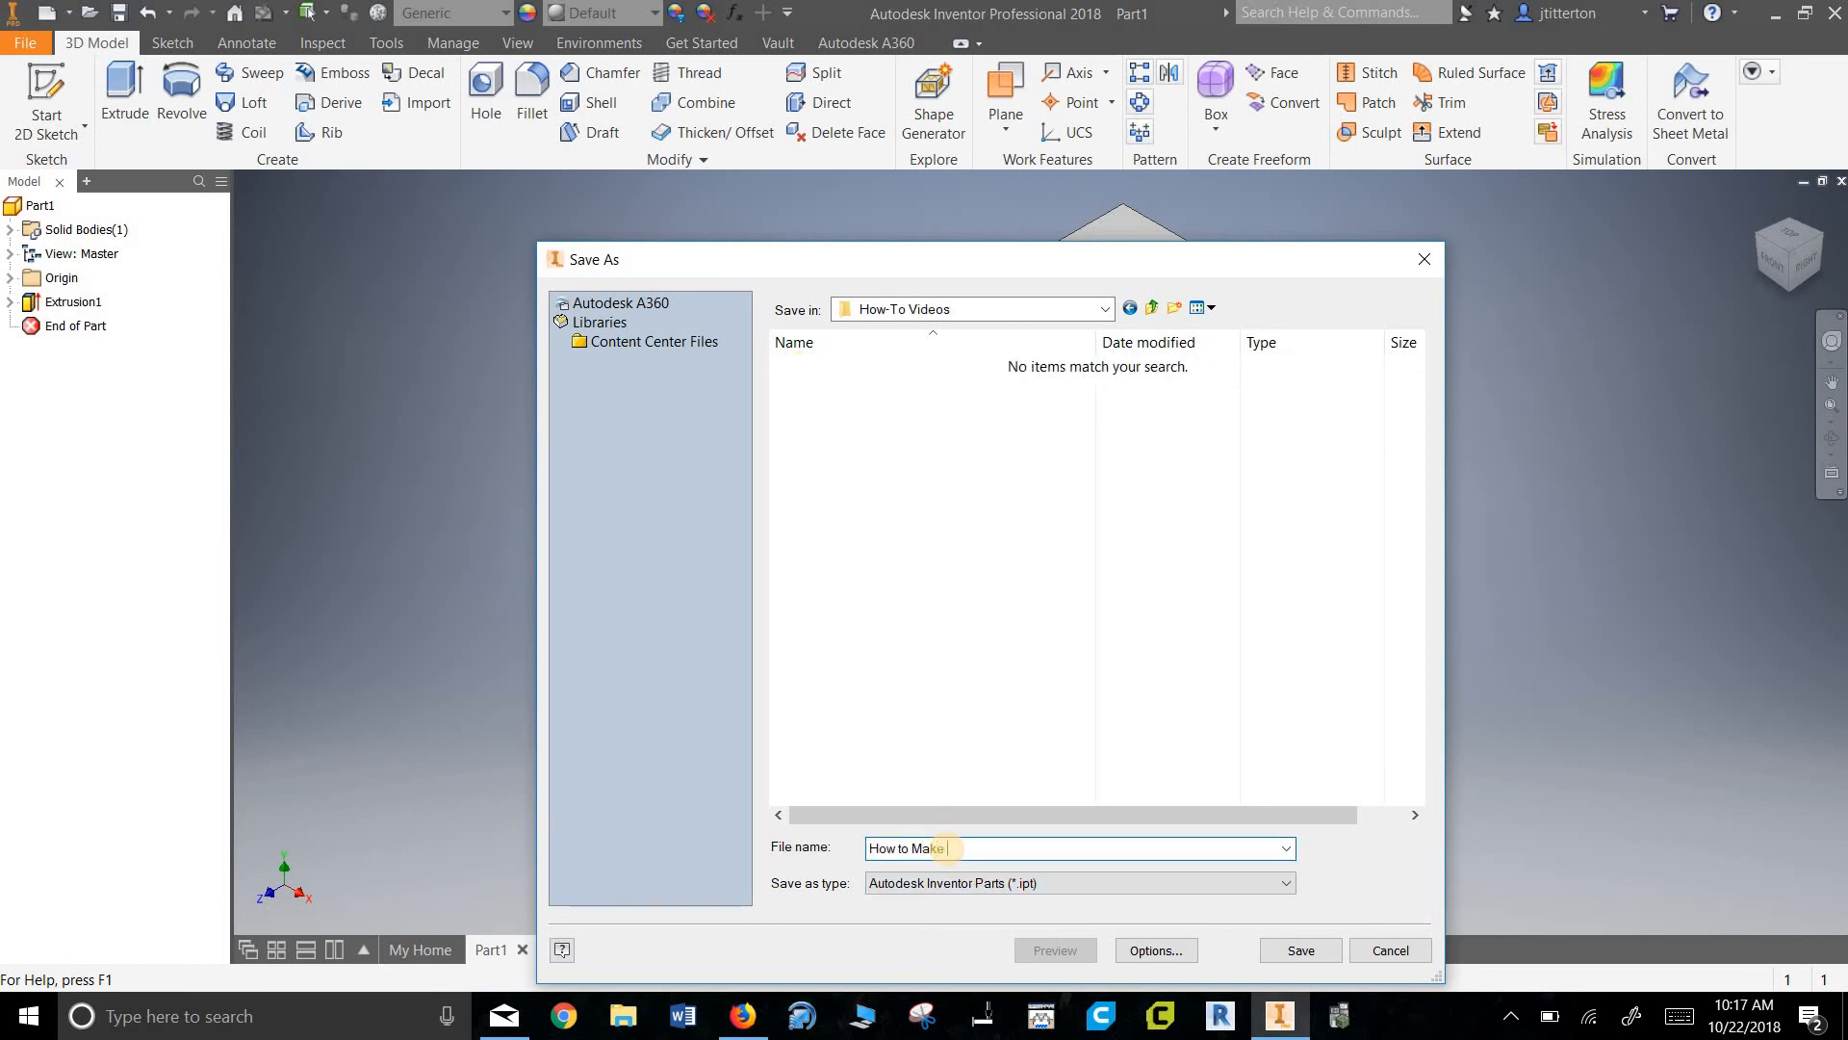
pyautogui.write('How to Make a Drawing Part')
pyautogui.click(1295, 951)
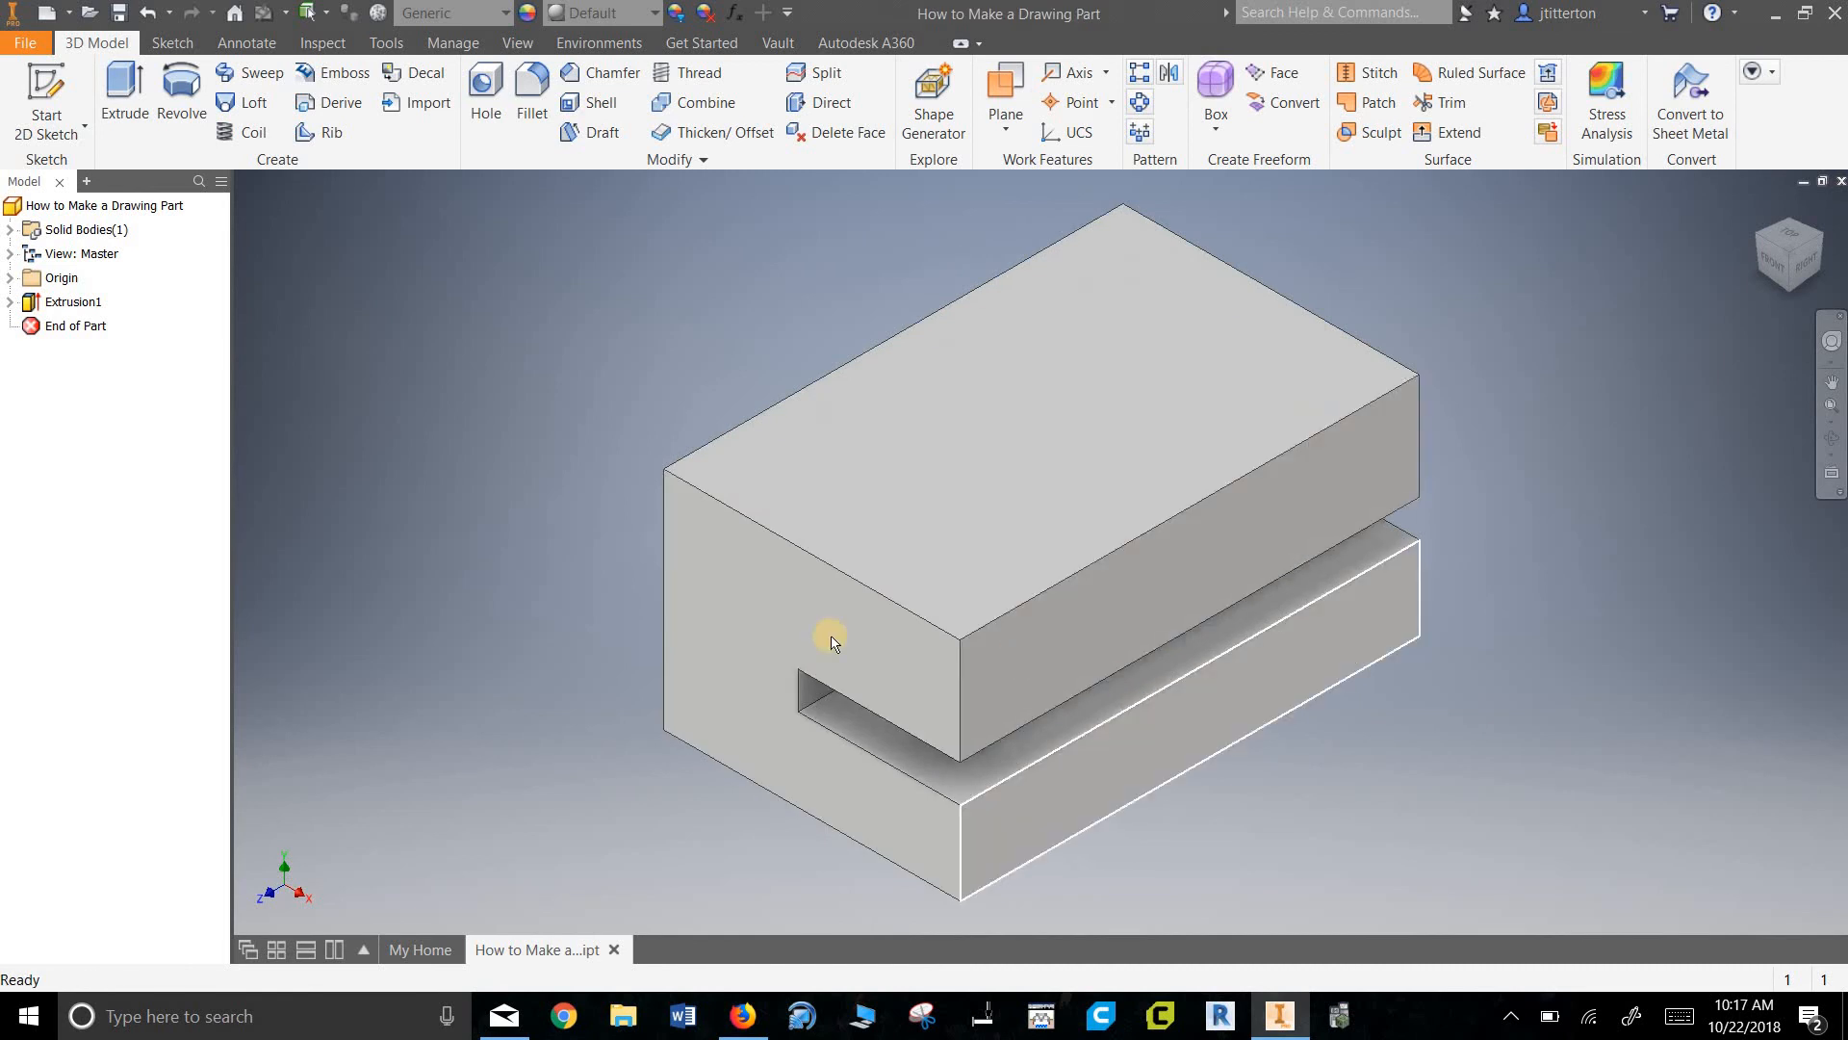
# - Create a new drawing from the English template "CCHS Master Titleblock 2018.idw", skipping all unresolved image links
pyautogui.click(23, 44)
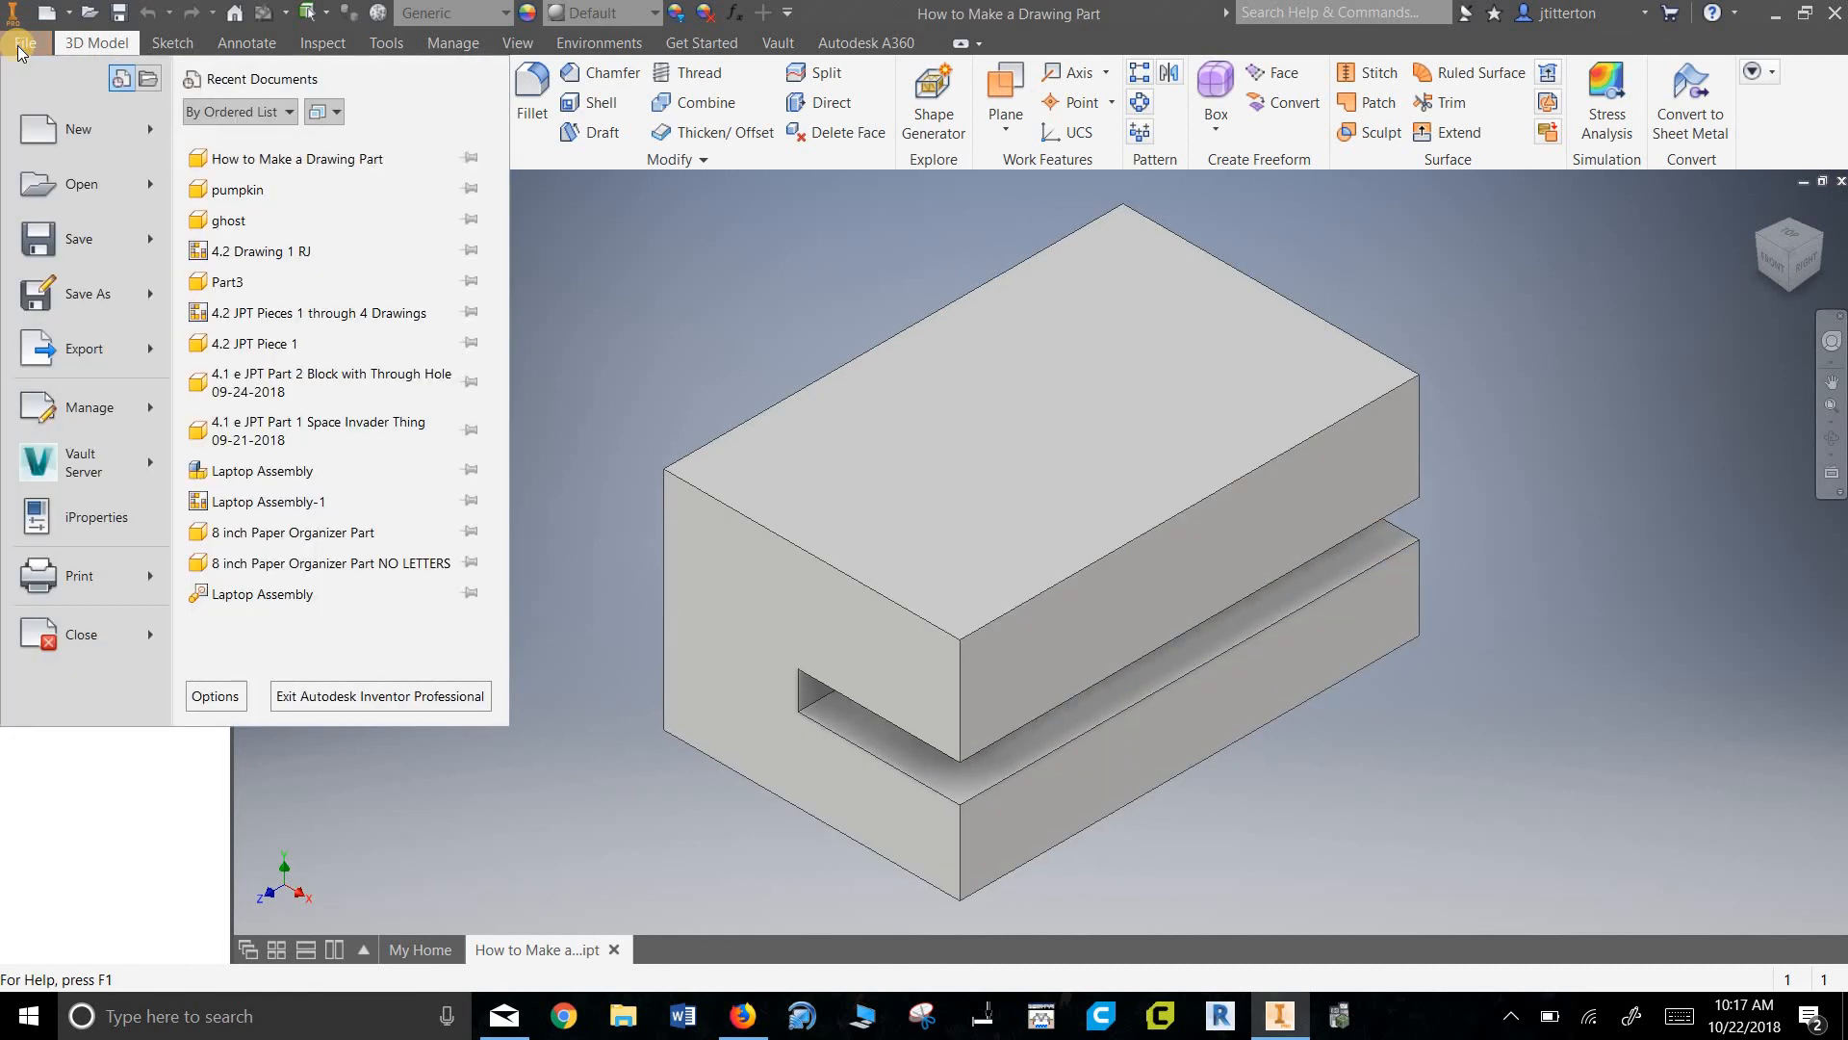
pyautogui.click(44, 129)
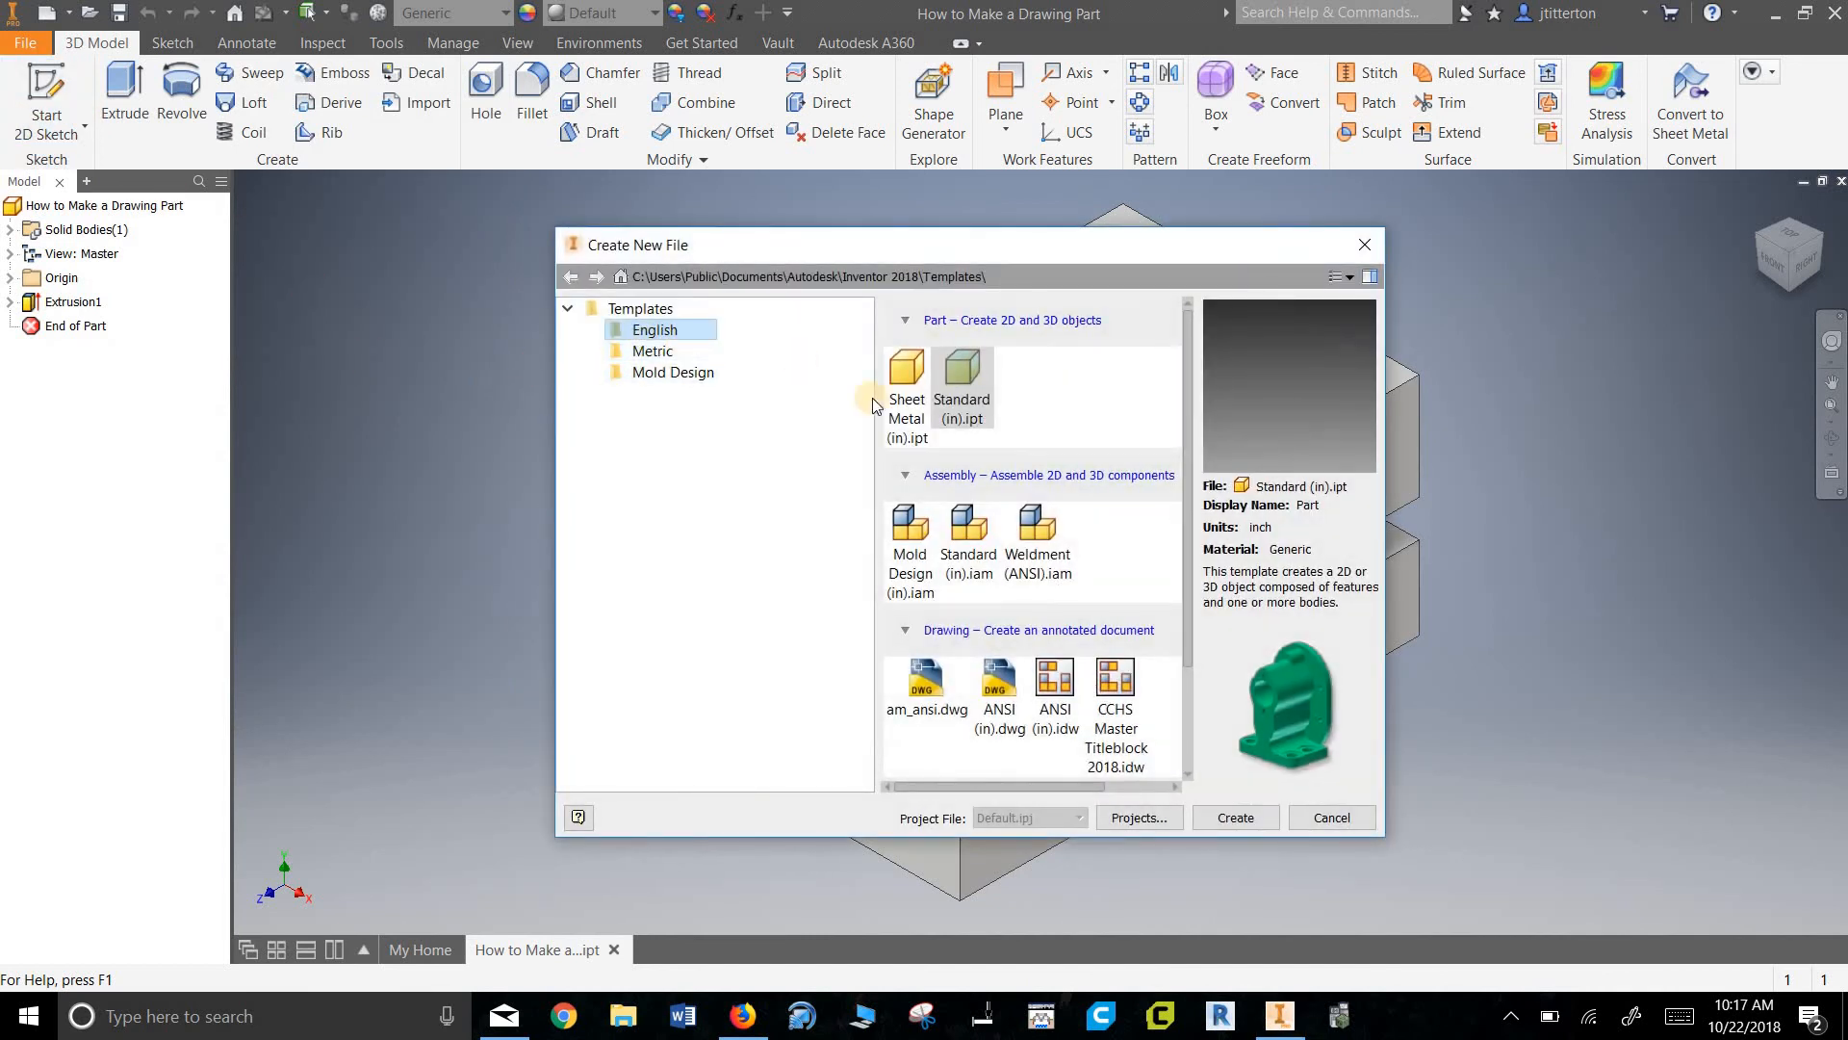
pyautogui.click(1115, 712)
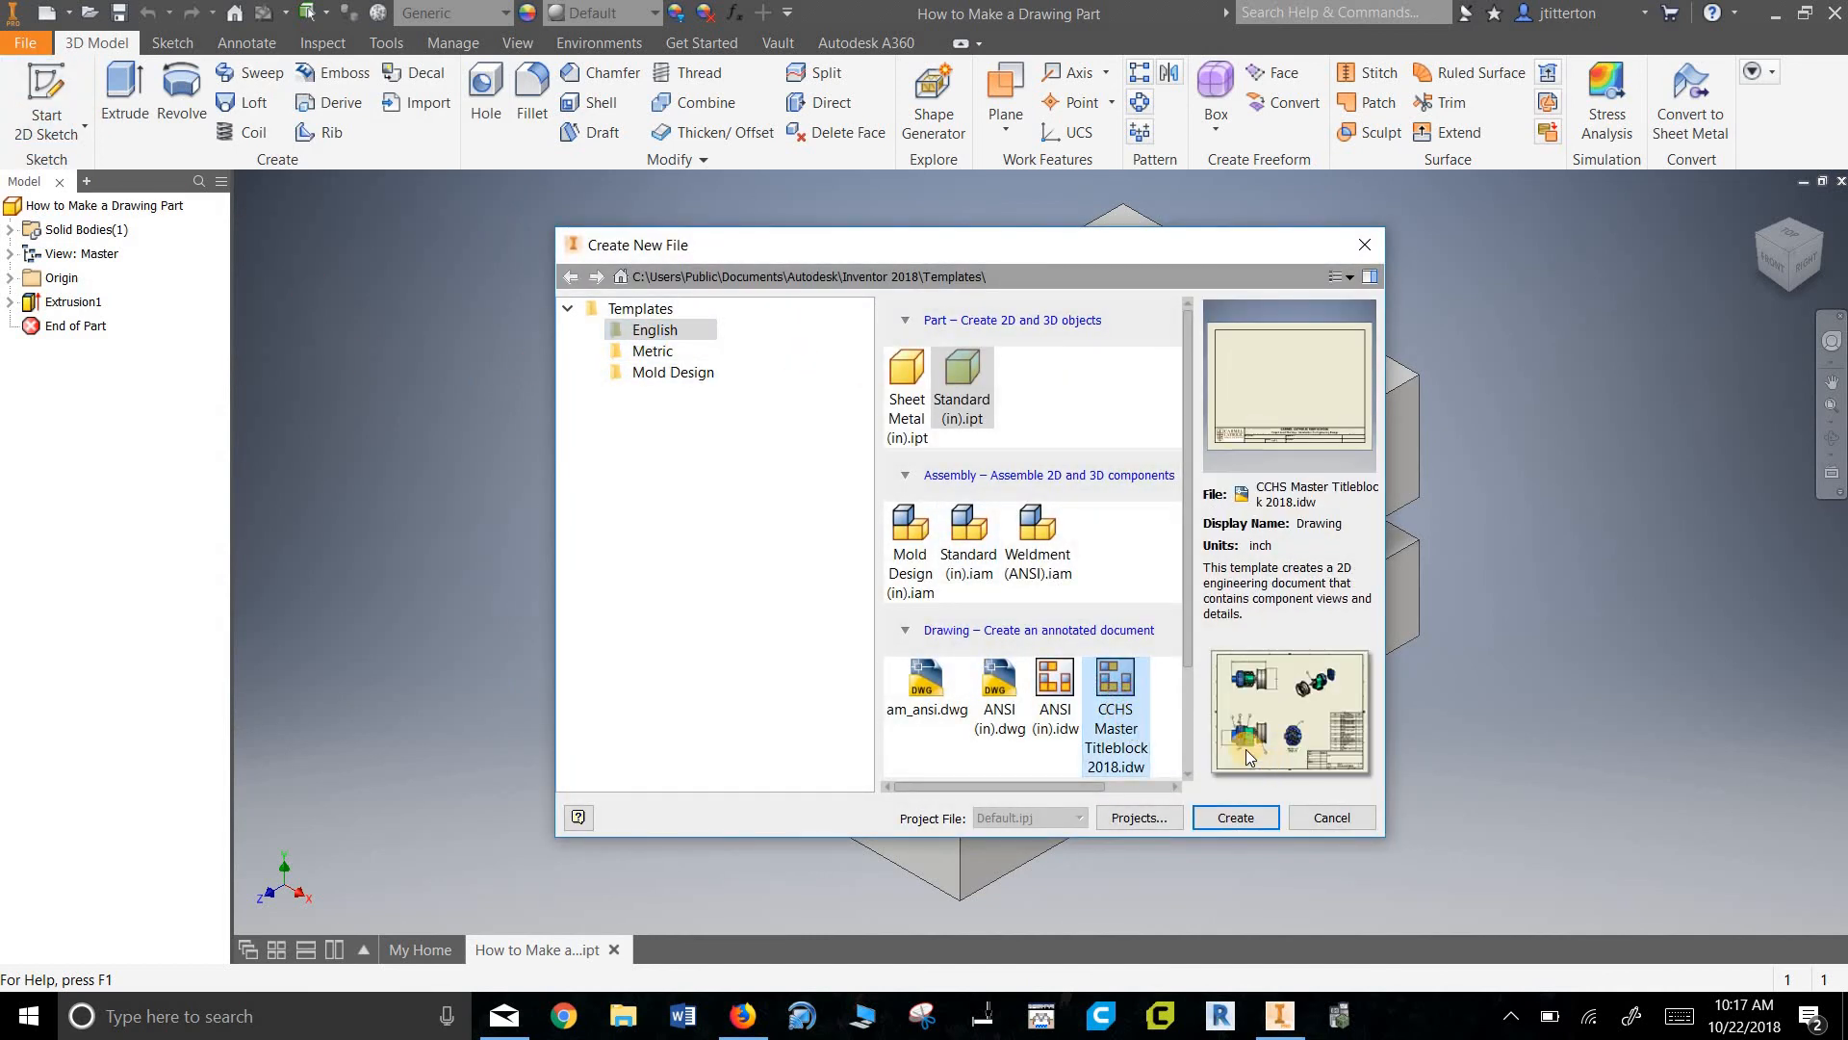
pyautogui.click(1062, 689)
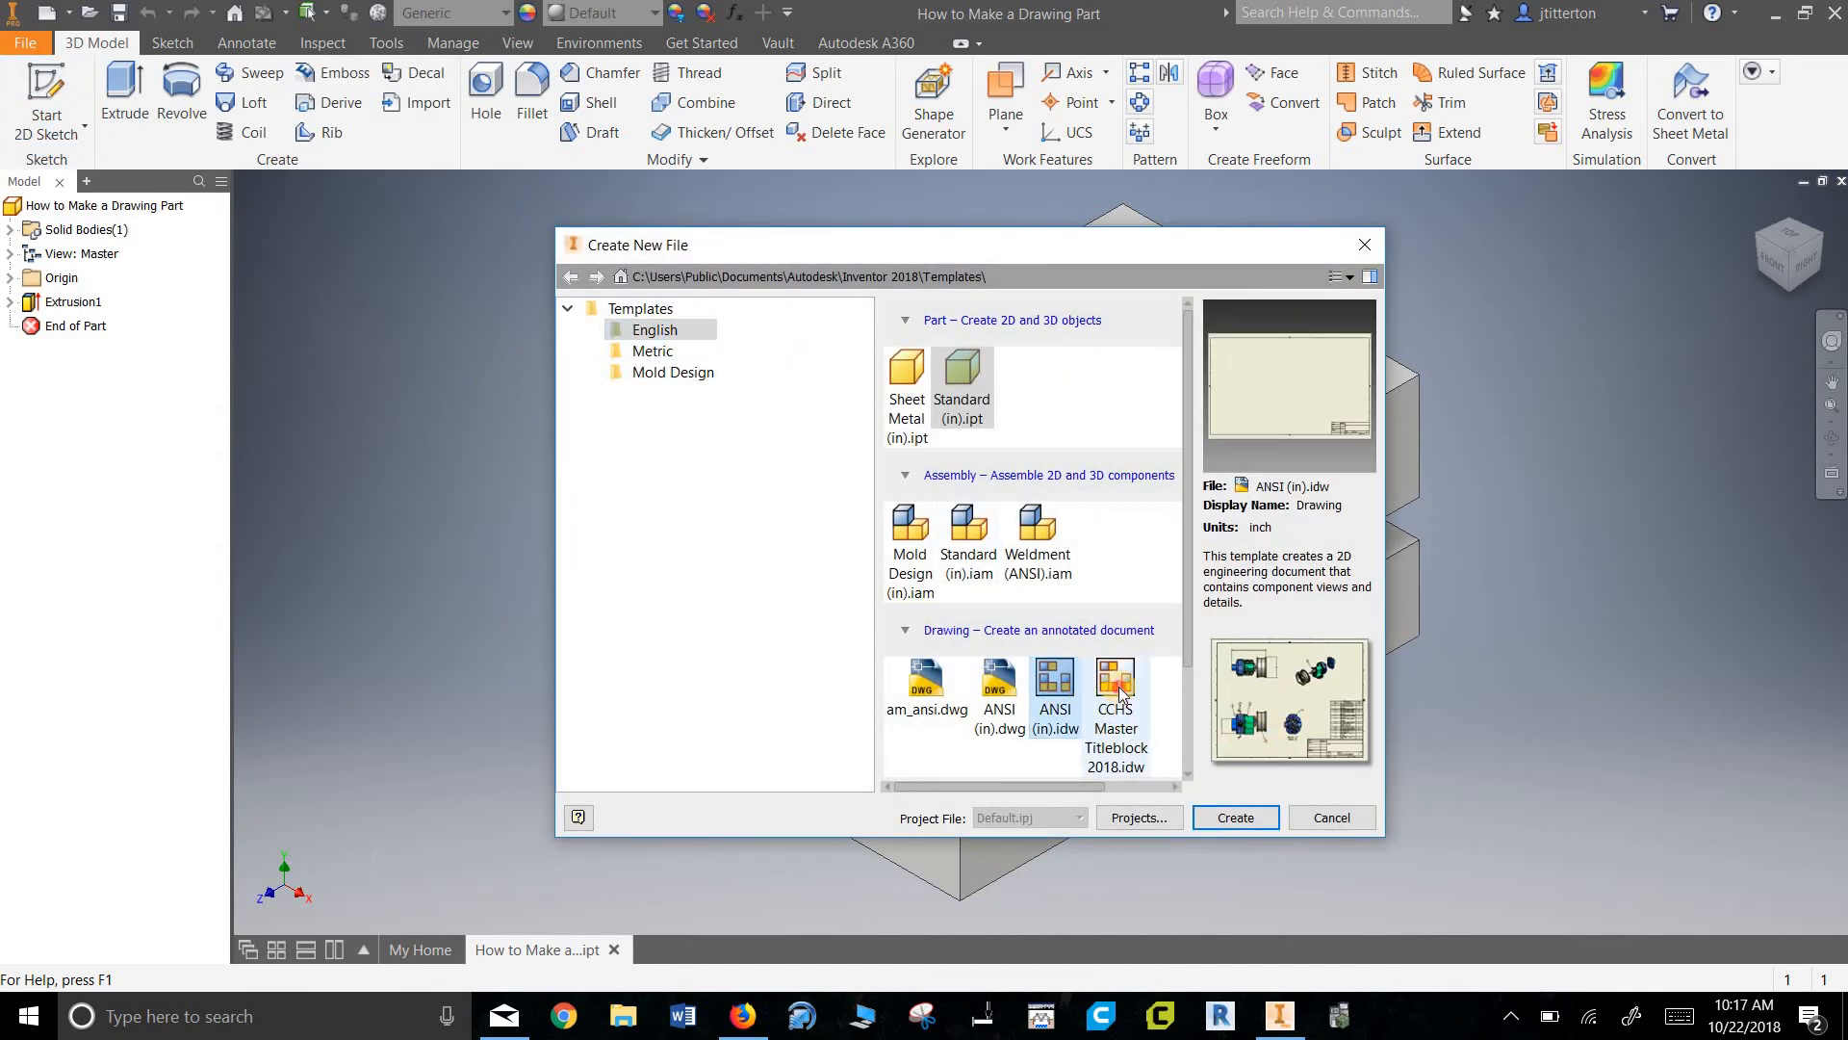
pyautogui.click(1119, 688)
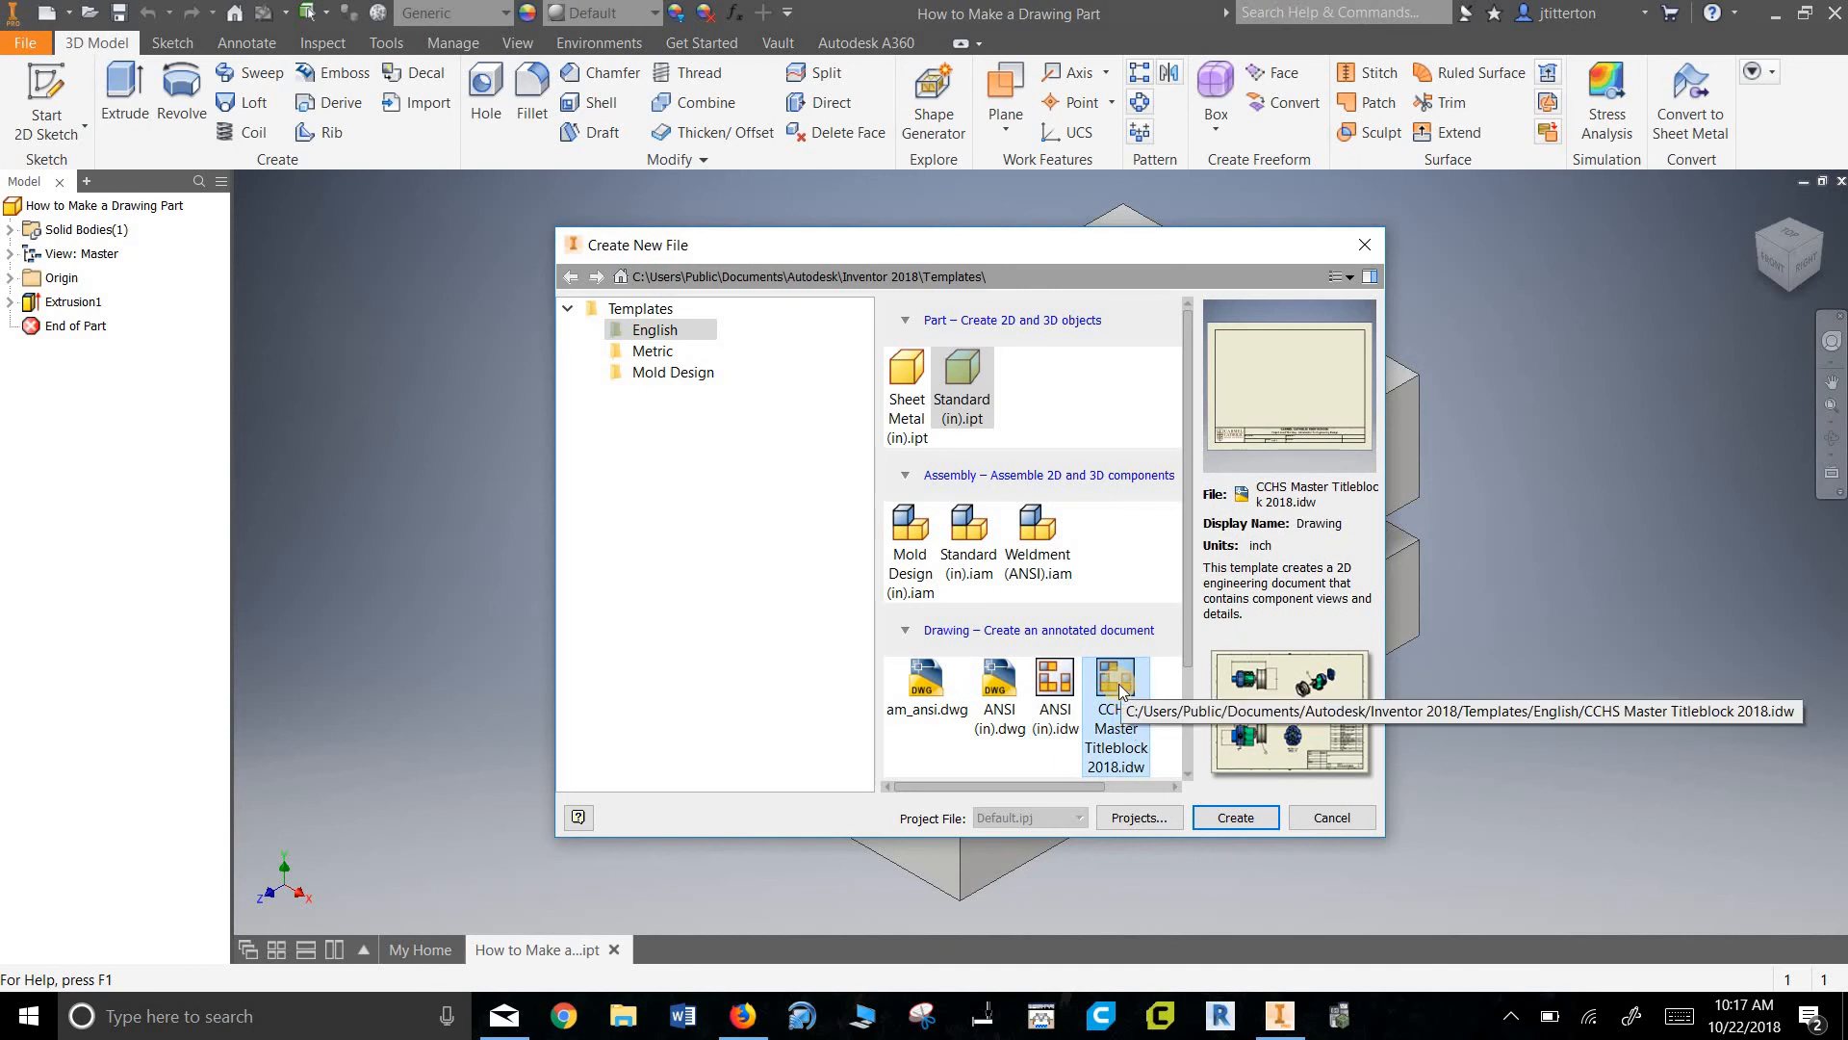
pyautogui.click(1231, 826)
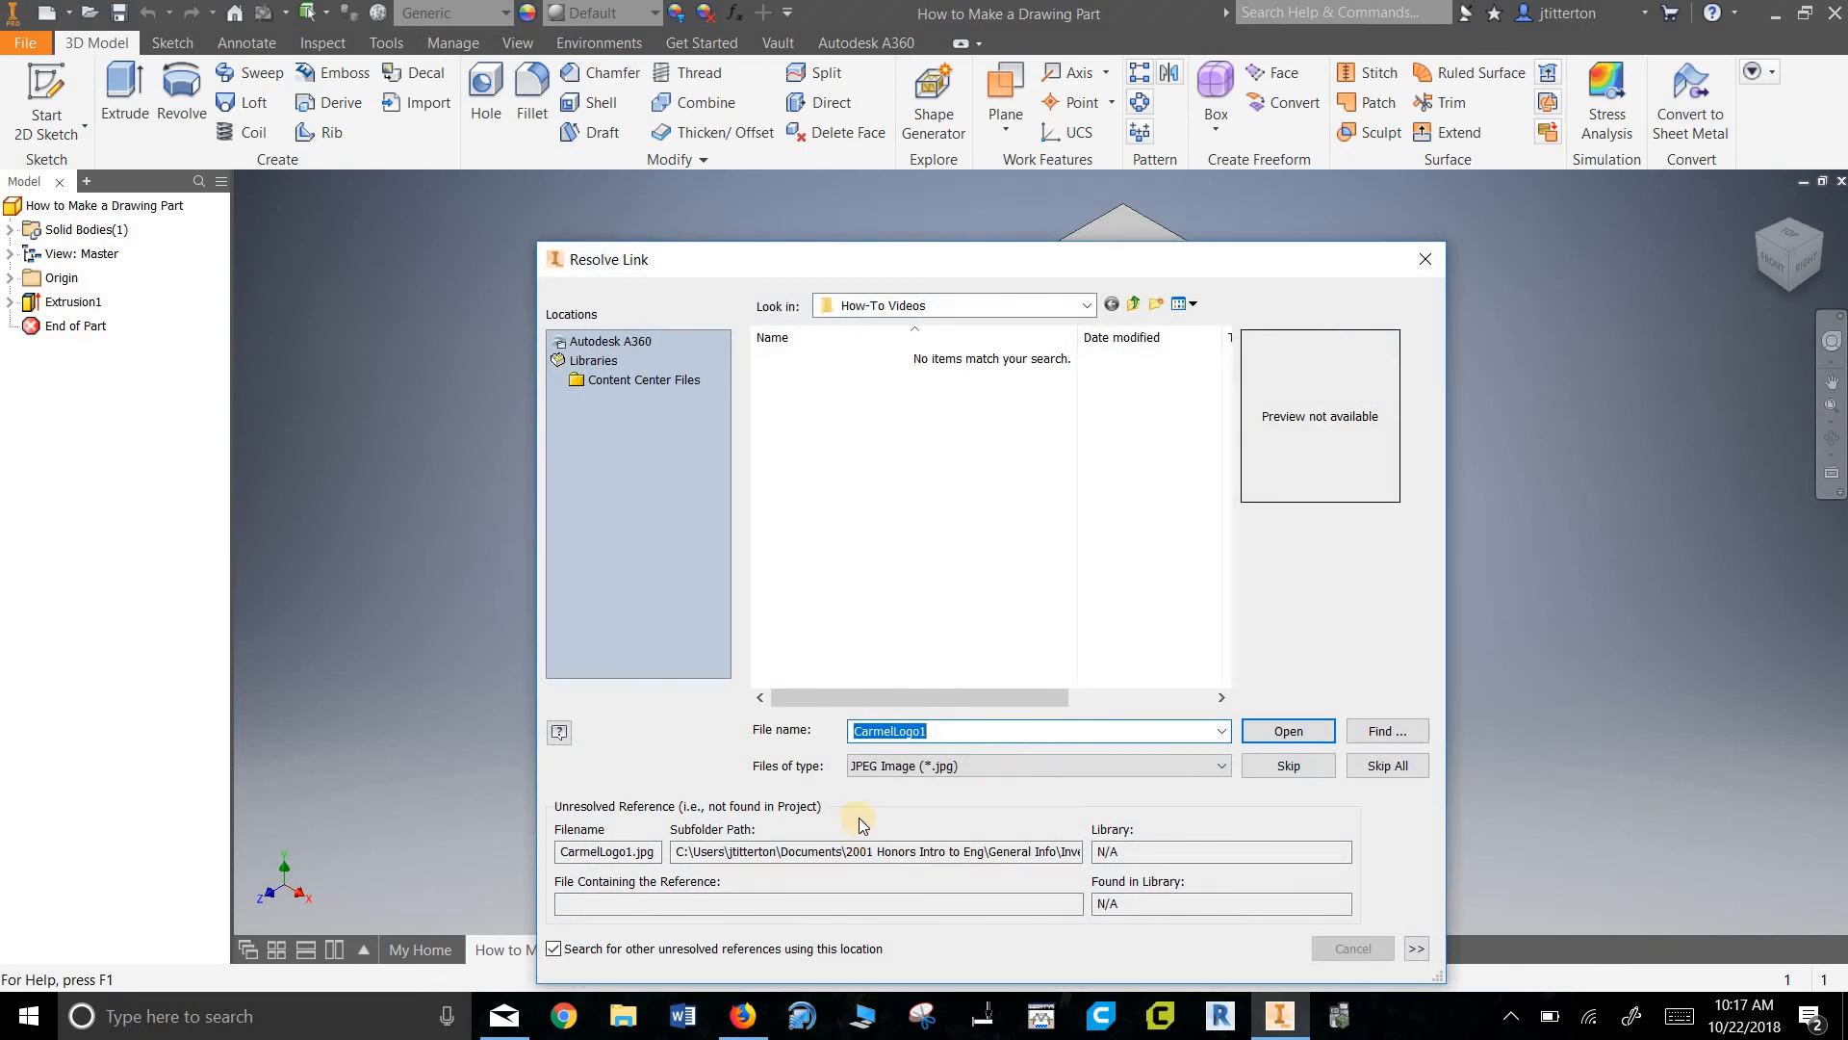
pyautogui.click(1377, 767)
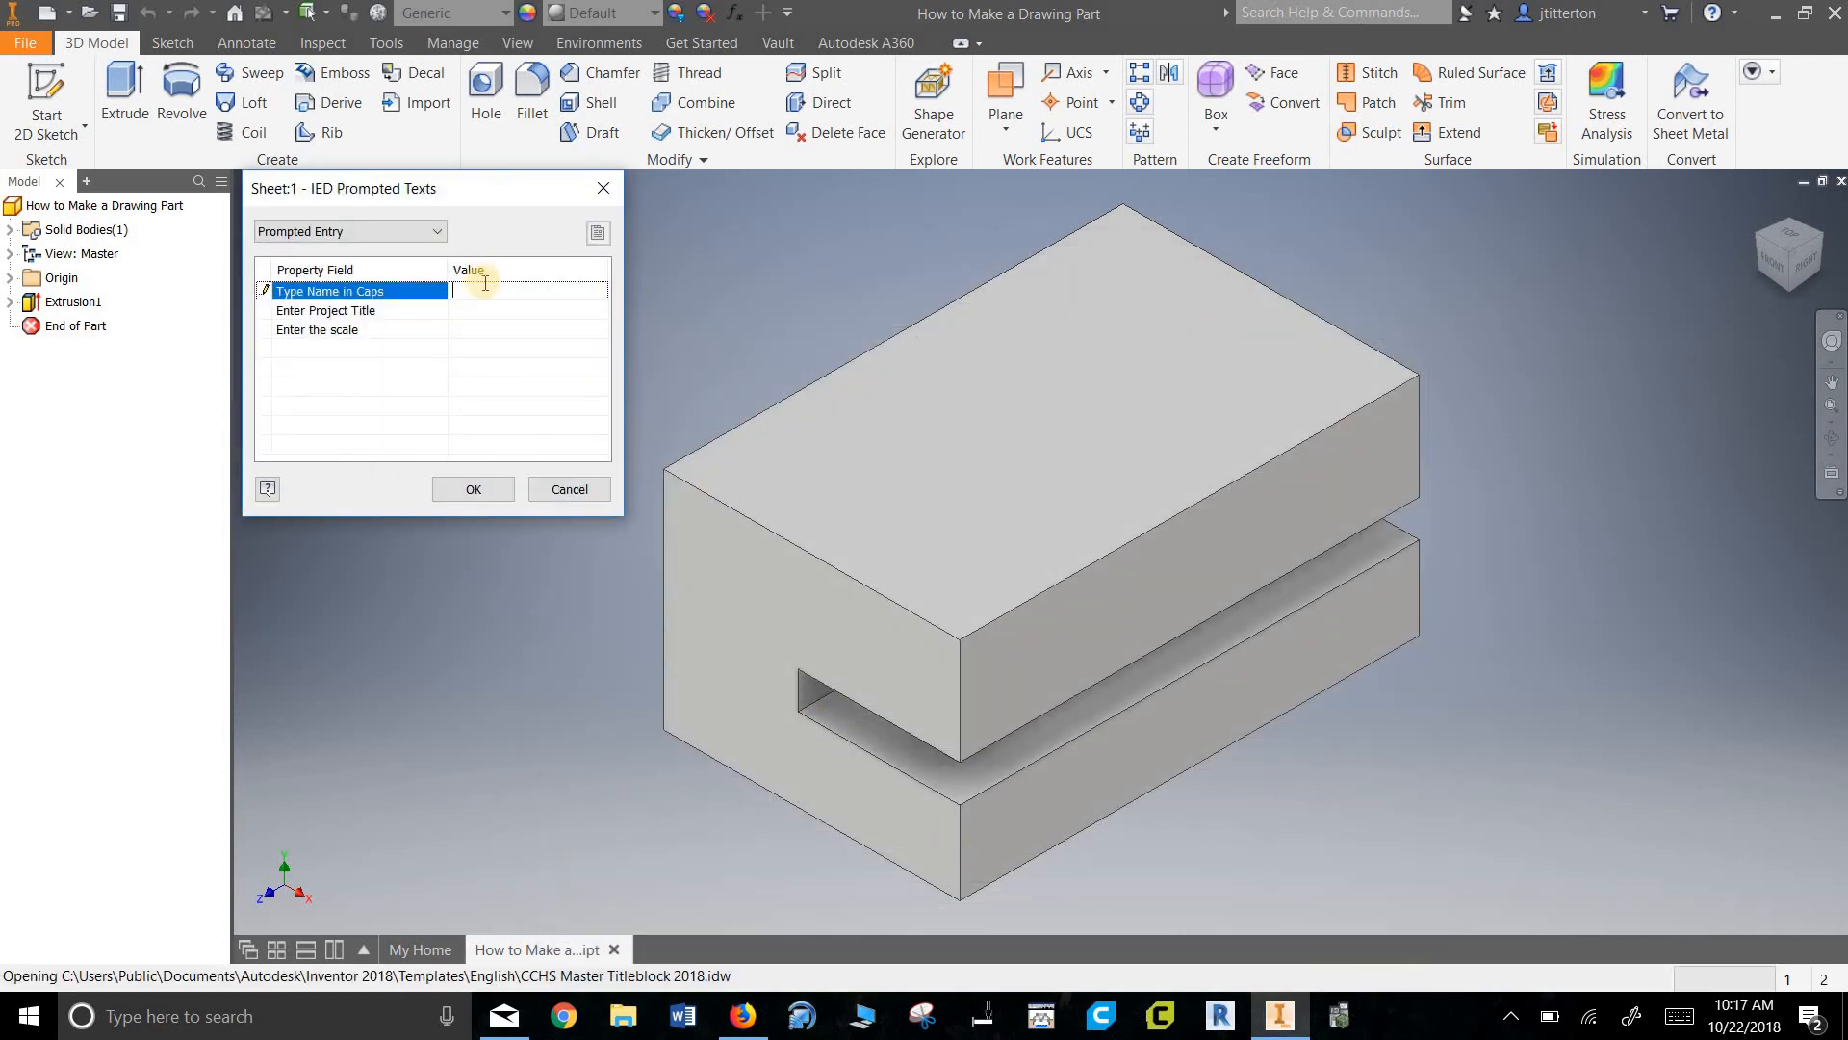
# - Enter the designer's name in capital letters in the title block's prompted name field
pyautogui.press('capslock')
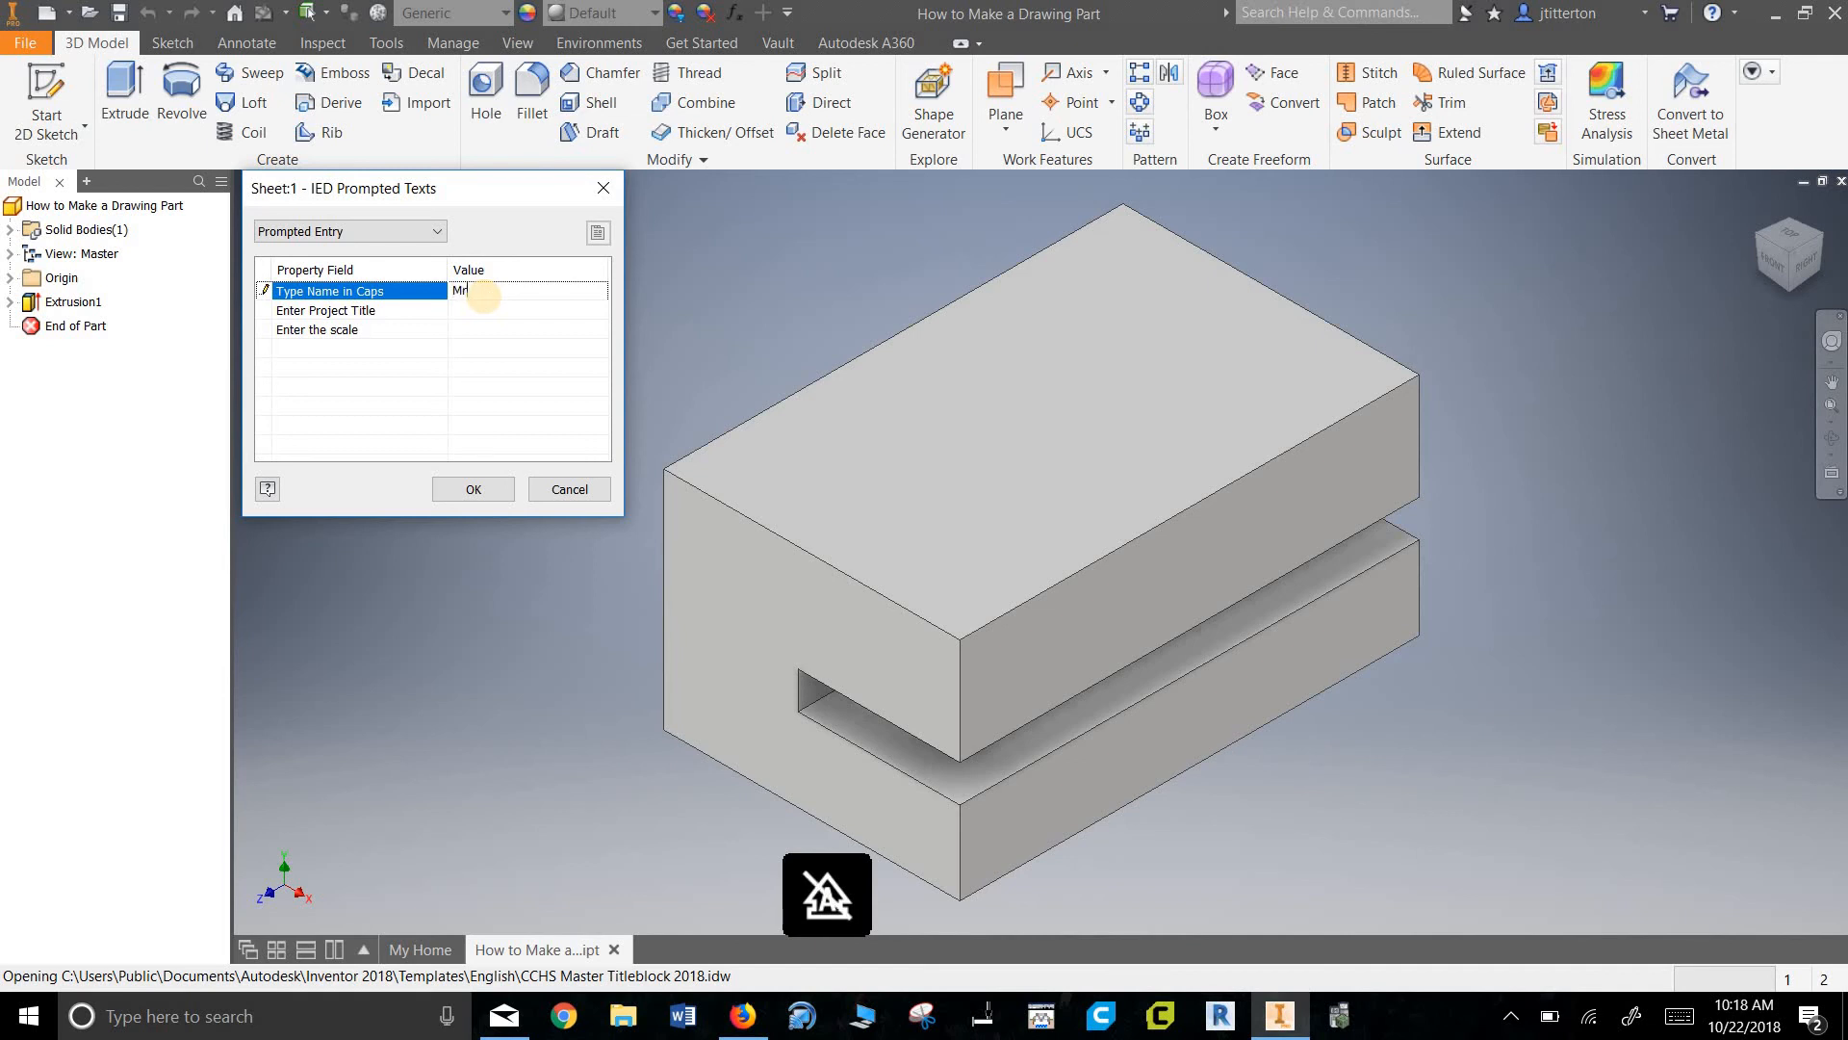
pyautogui.press('BackSpace')
pyautogui.press('capslock')
pyautogui.write('ITH')
pyautogui.press('Tab')
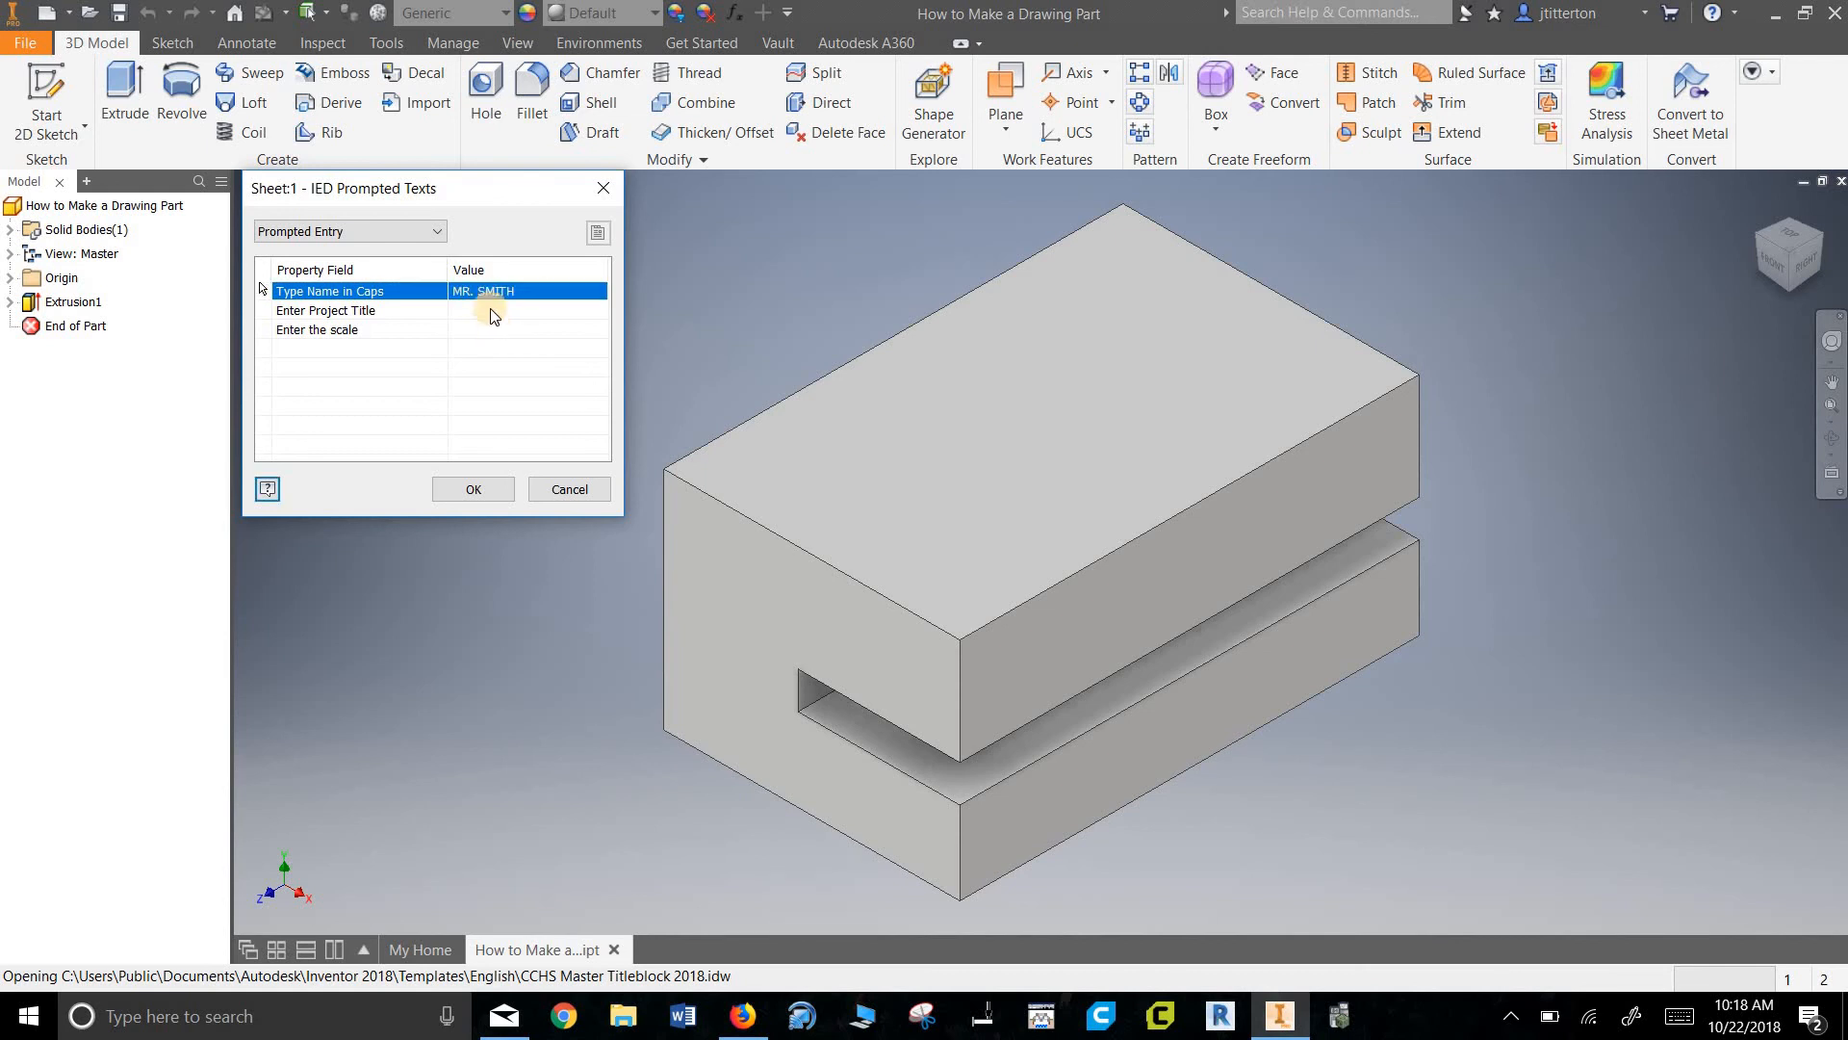
# - Enter the project title "HOW TO MAKE A DRAWING" and the scale 1:1, and open the drawing with the style library definitions
pyautogui.click(492, 309)
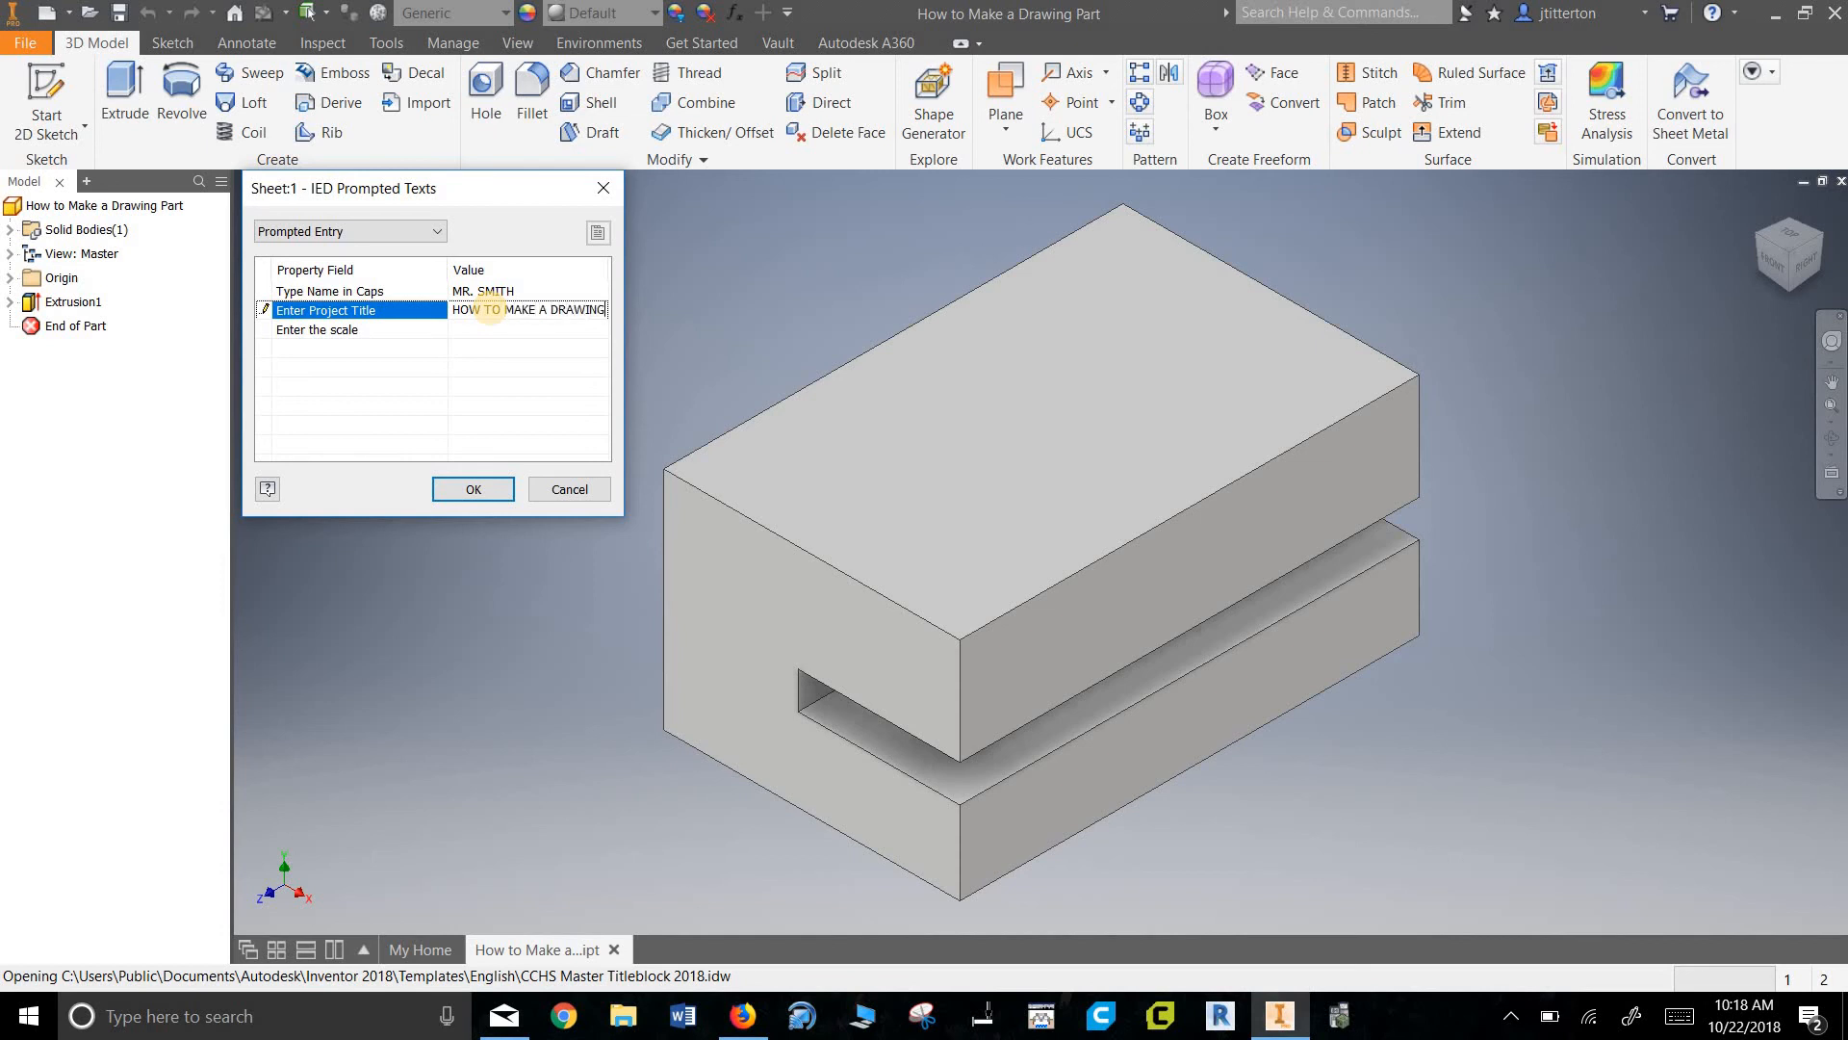
pyautogui.click(504, 332)
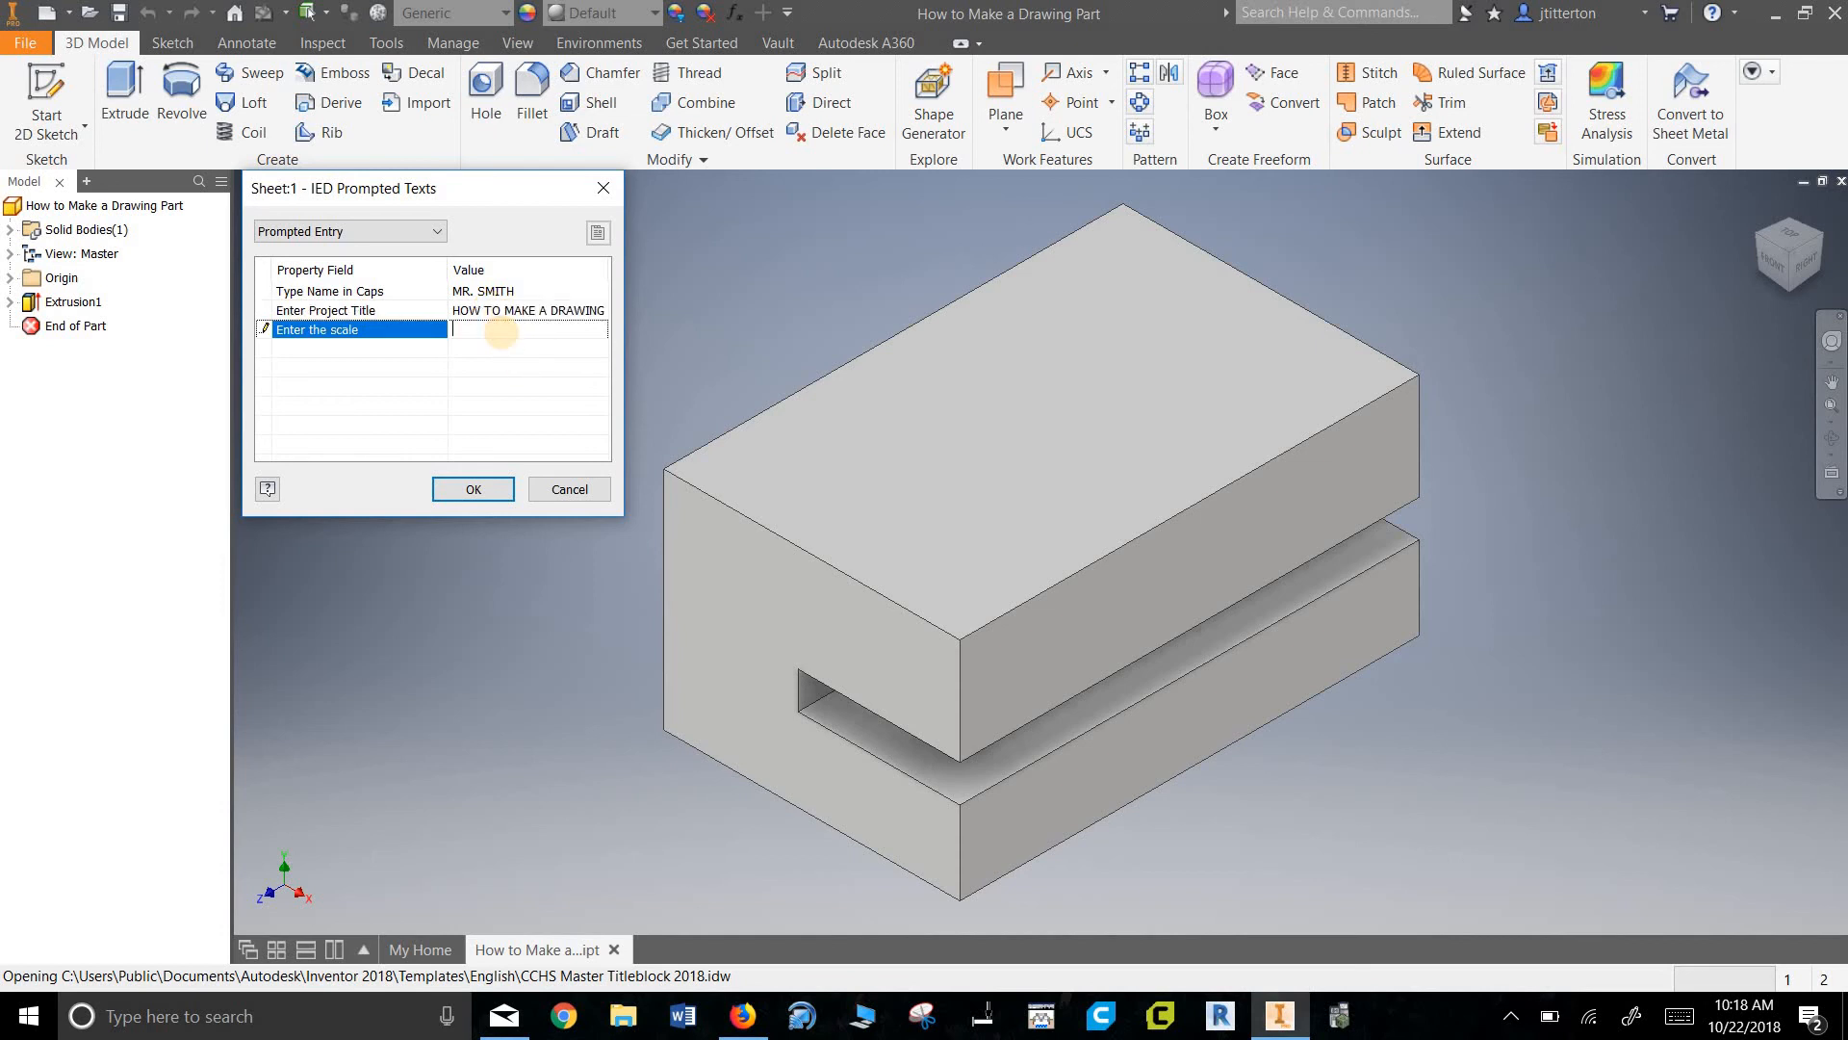
pyautogui.write('1:1')
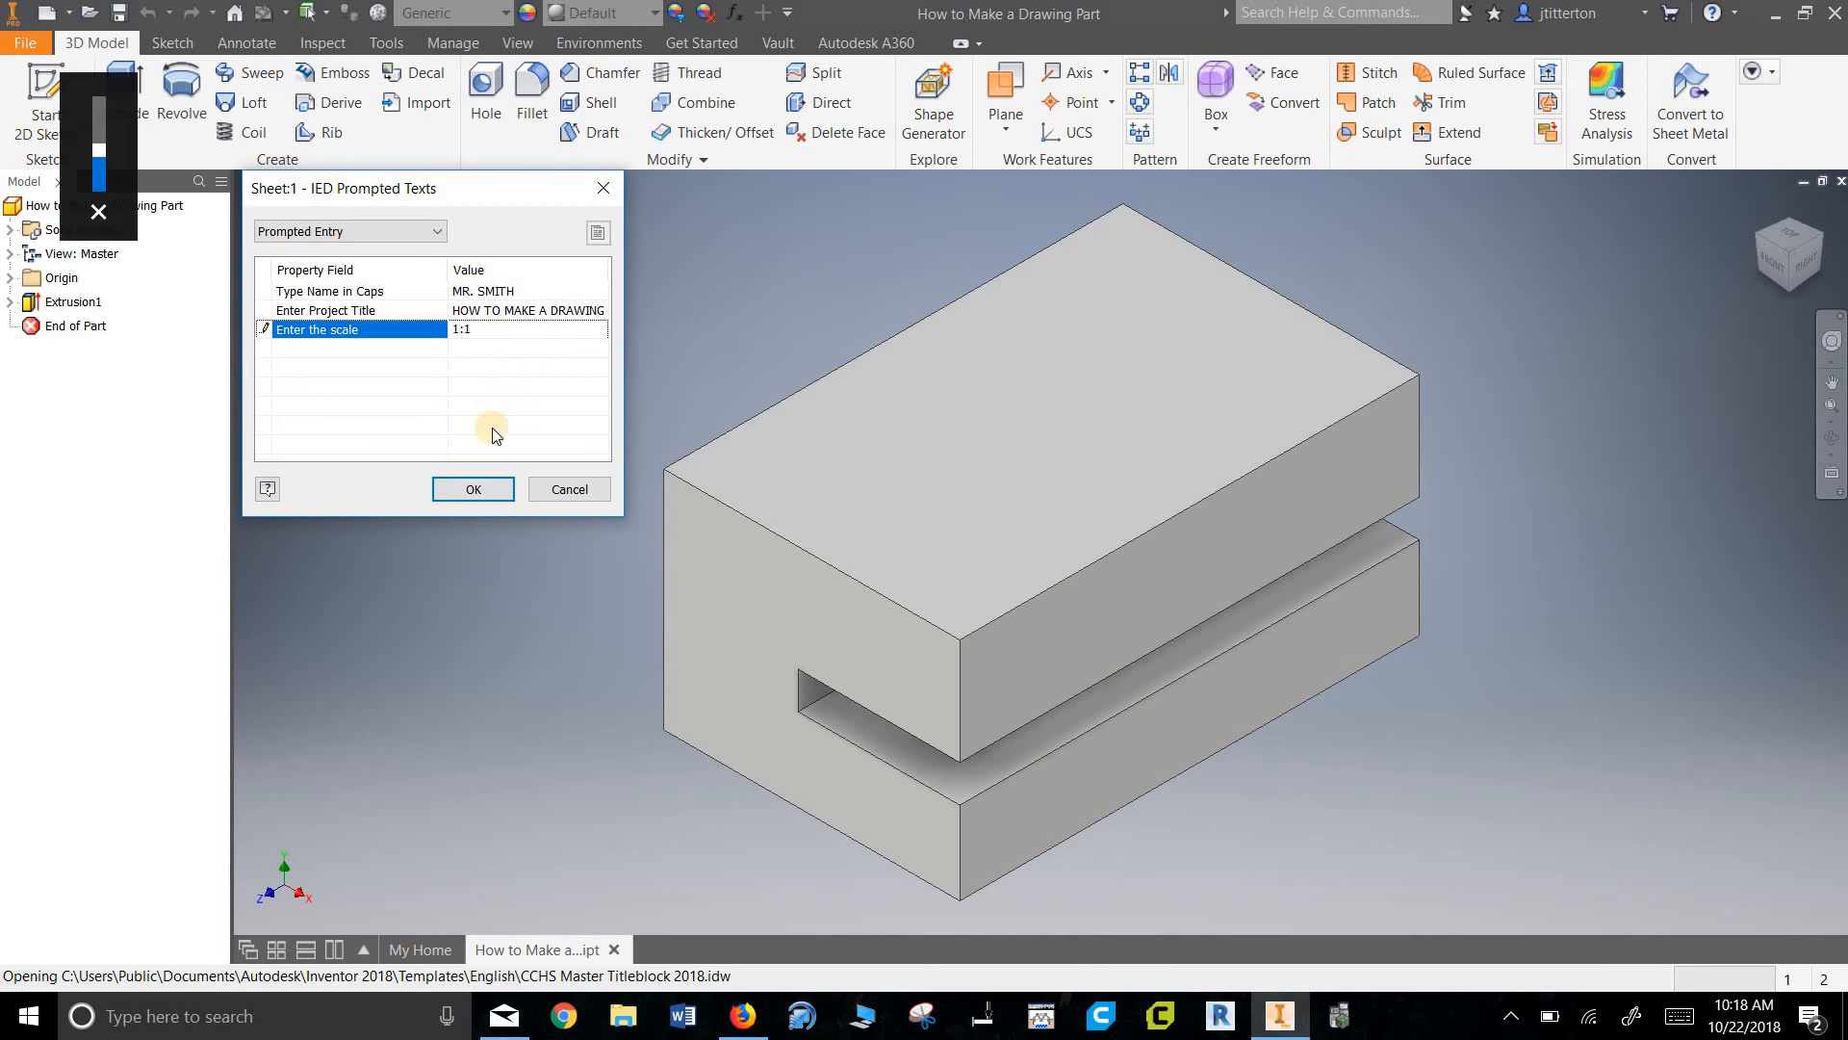
pyautogui.press('BackSpace')
pyautogui.press('BackSpace')
pyautogui.press('BackSpace')
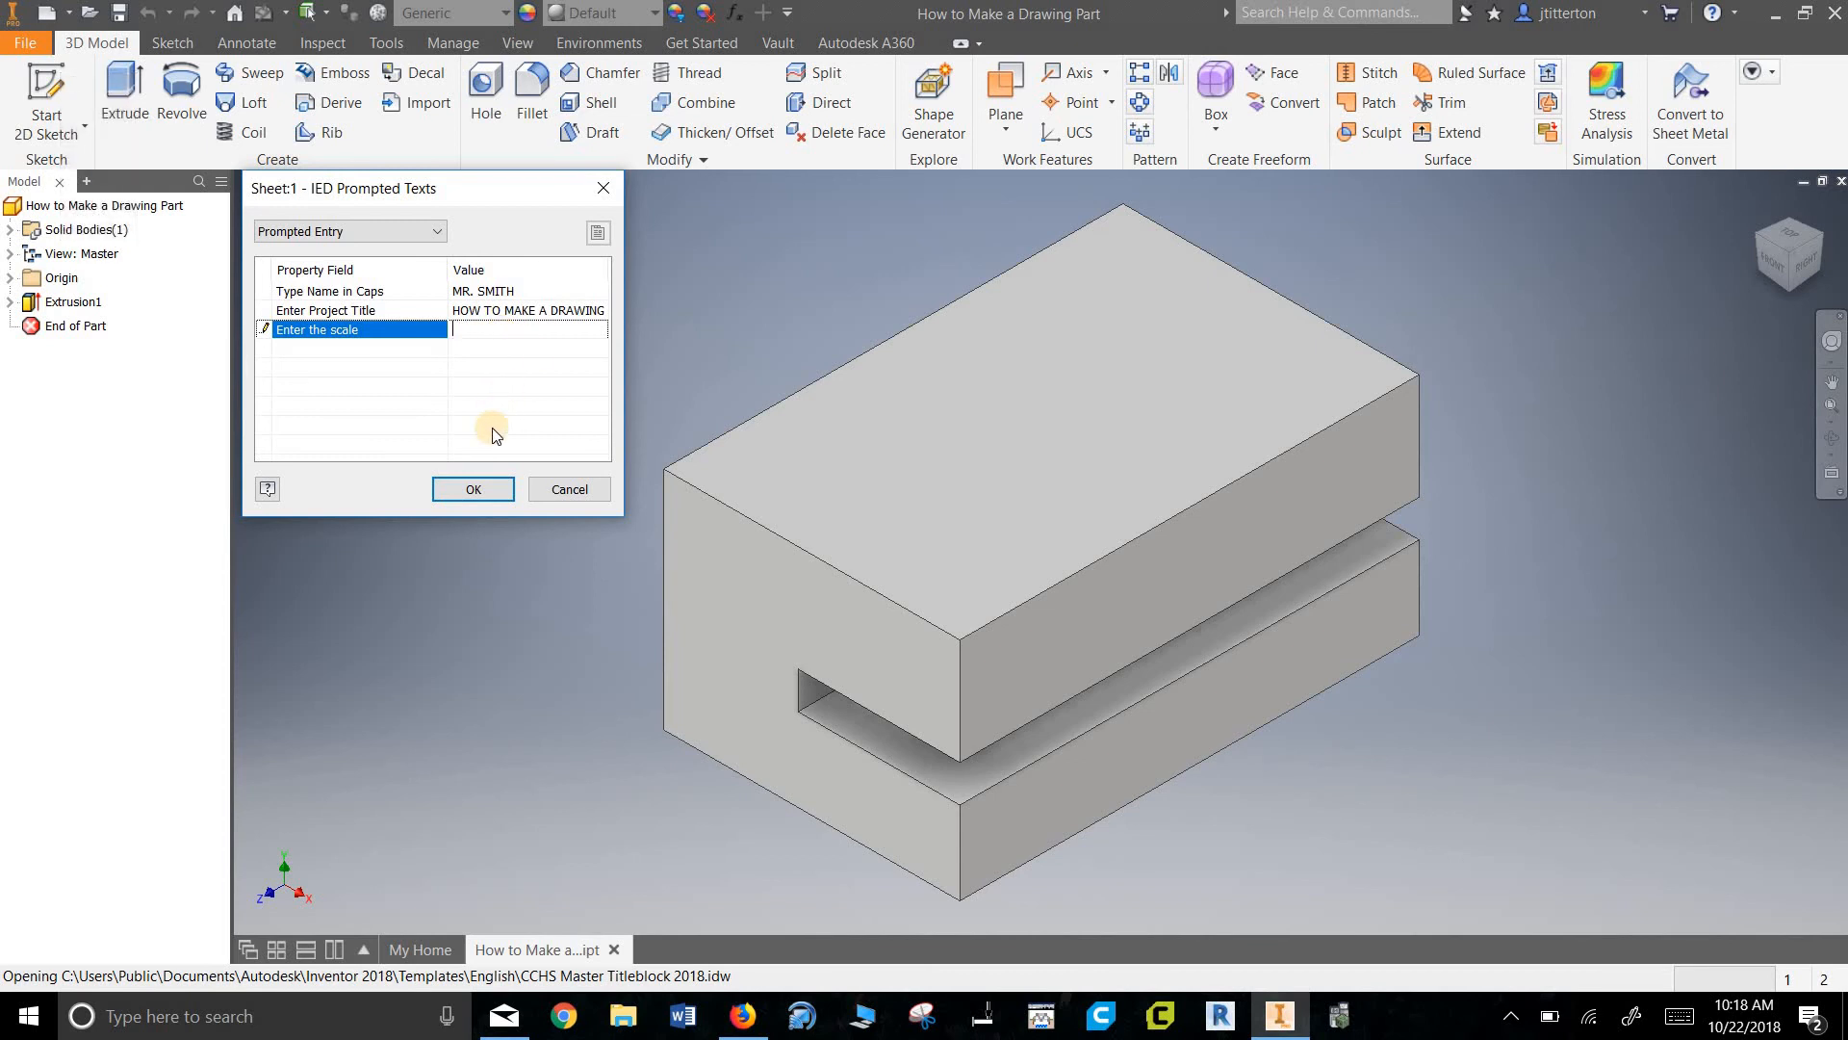
pyautogui.press('XF86AudioRaiseVolume')
pyautogui.click(482, 489)
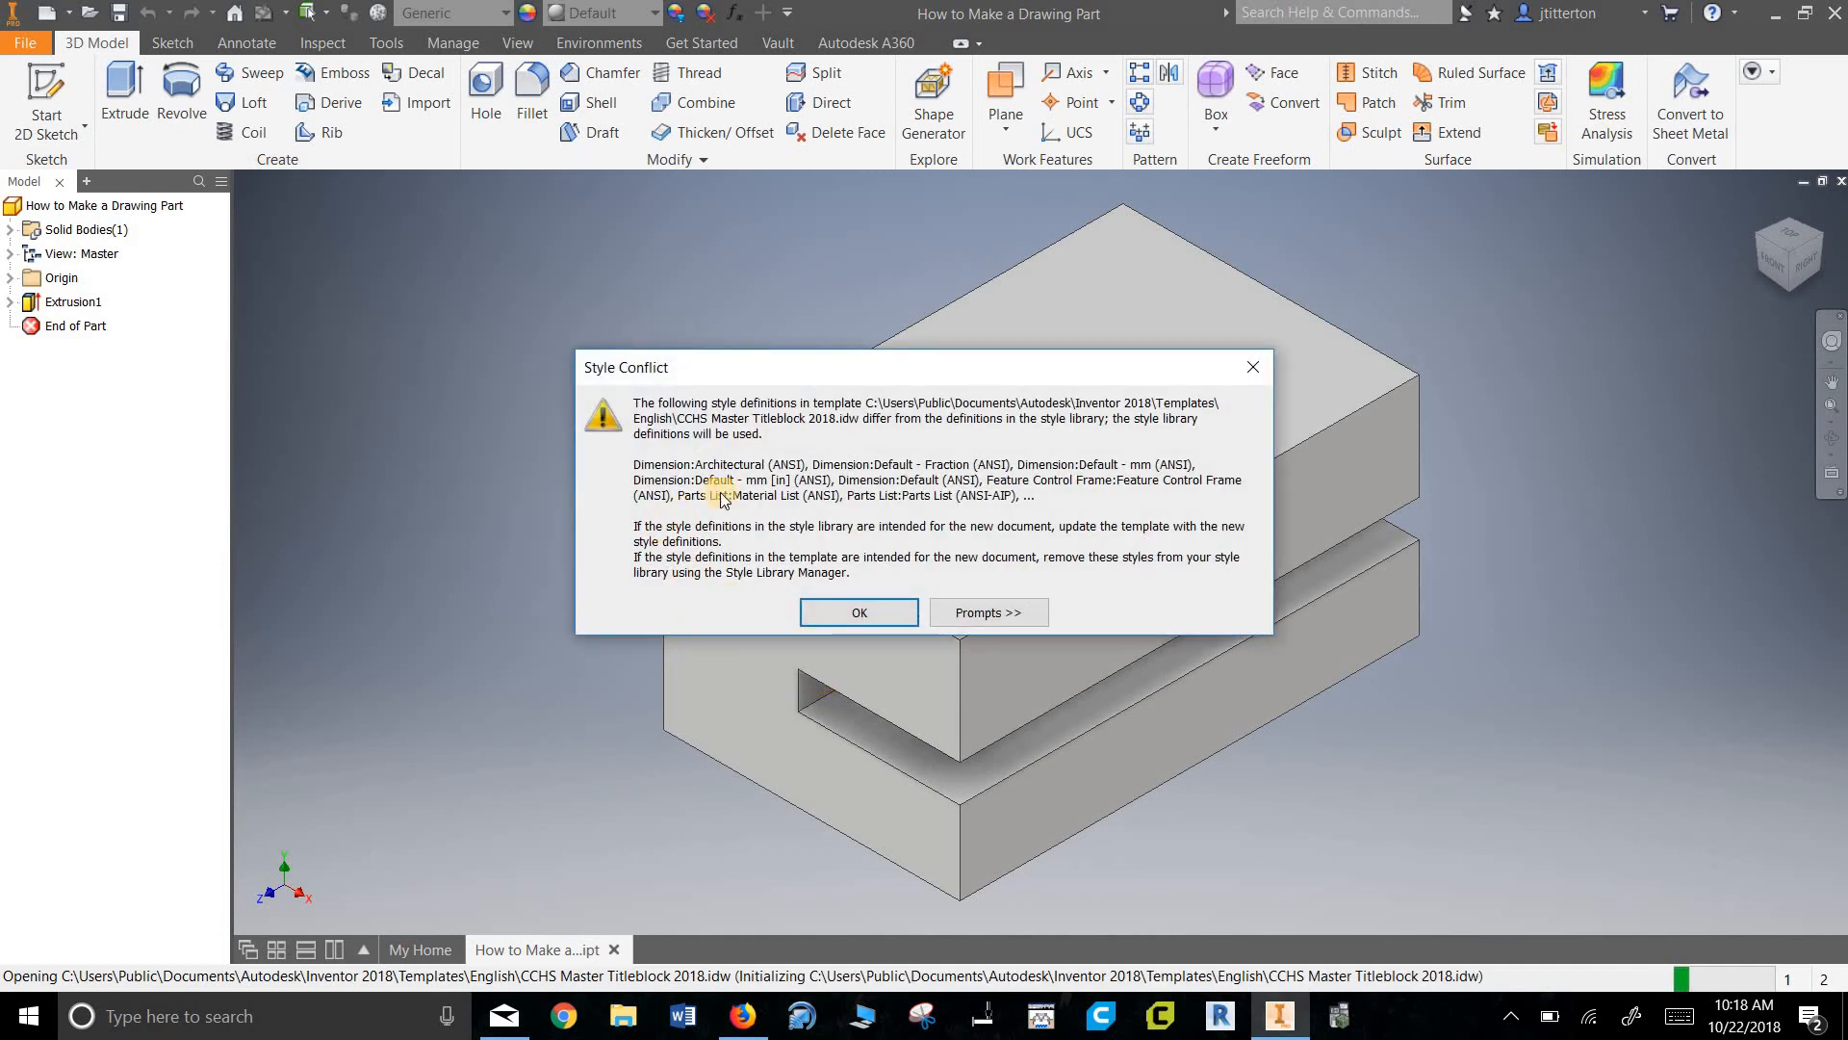
pyautogui.click(850, 613)
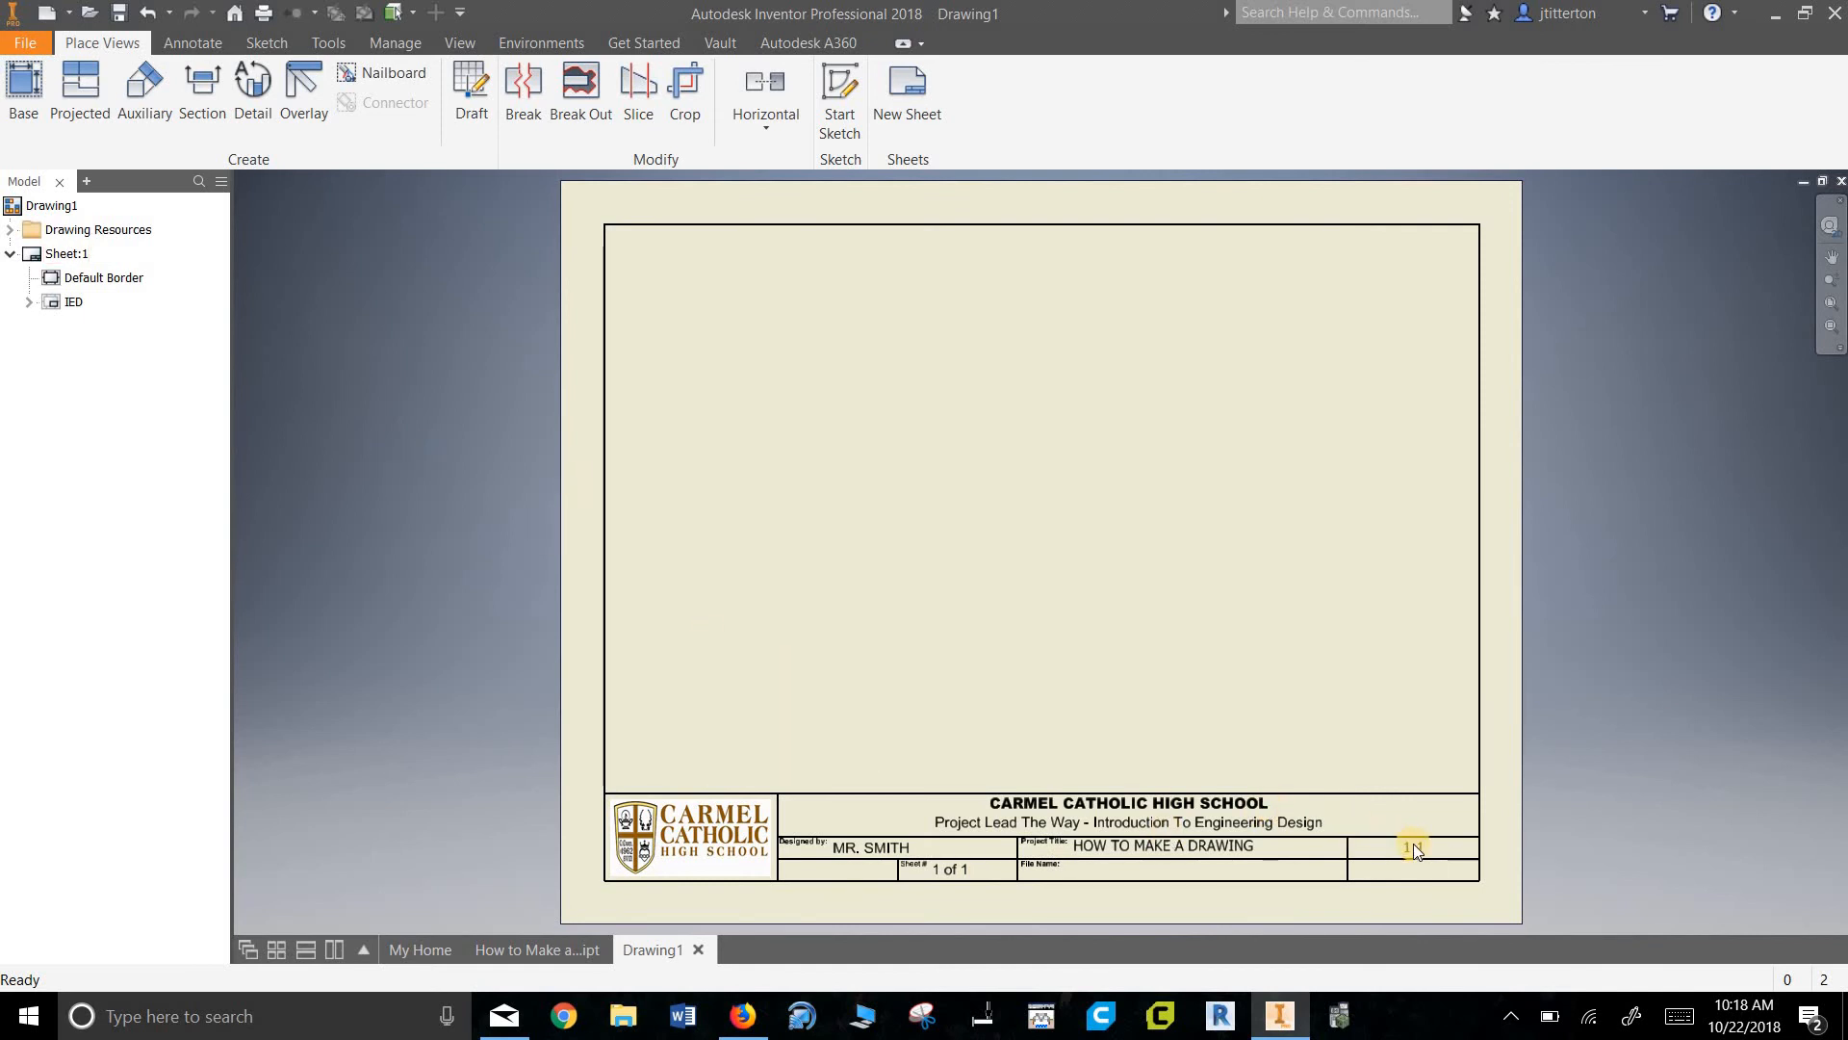
# - Replace the designer's surname in the field text of the IED title block
pyautogui.click(29, 302)
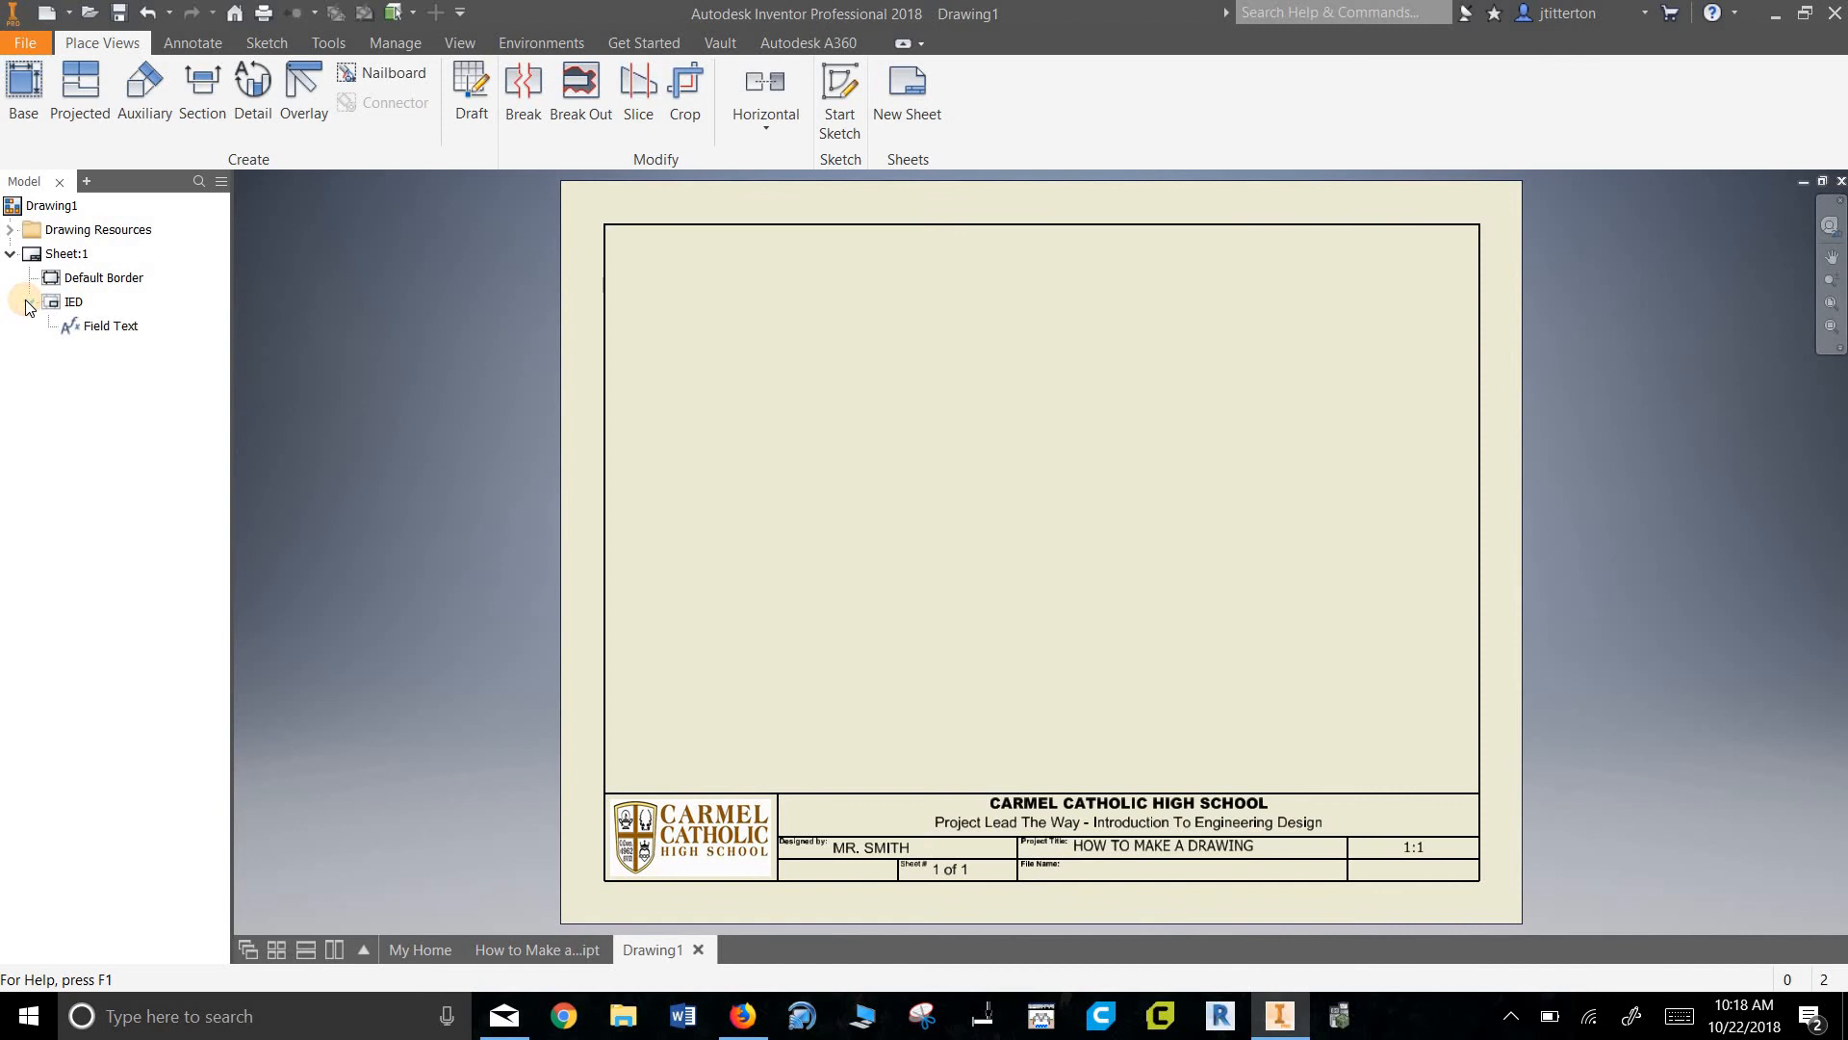
pyautogui.doubleClick(68, 325)
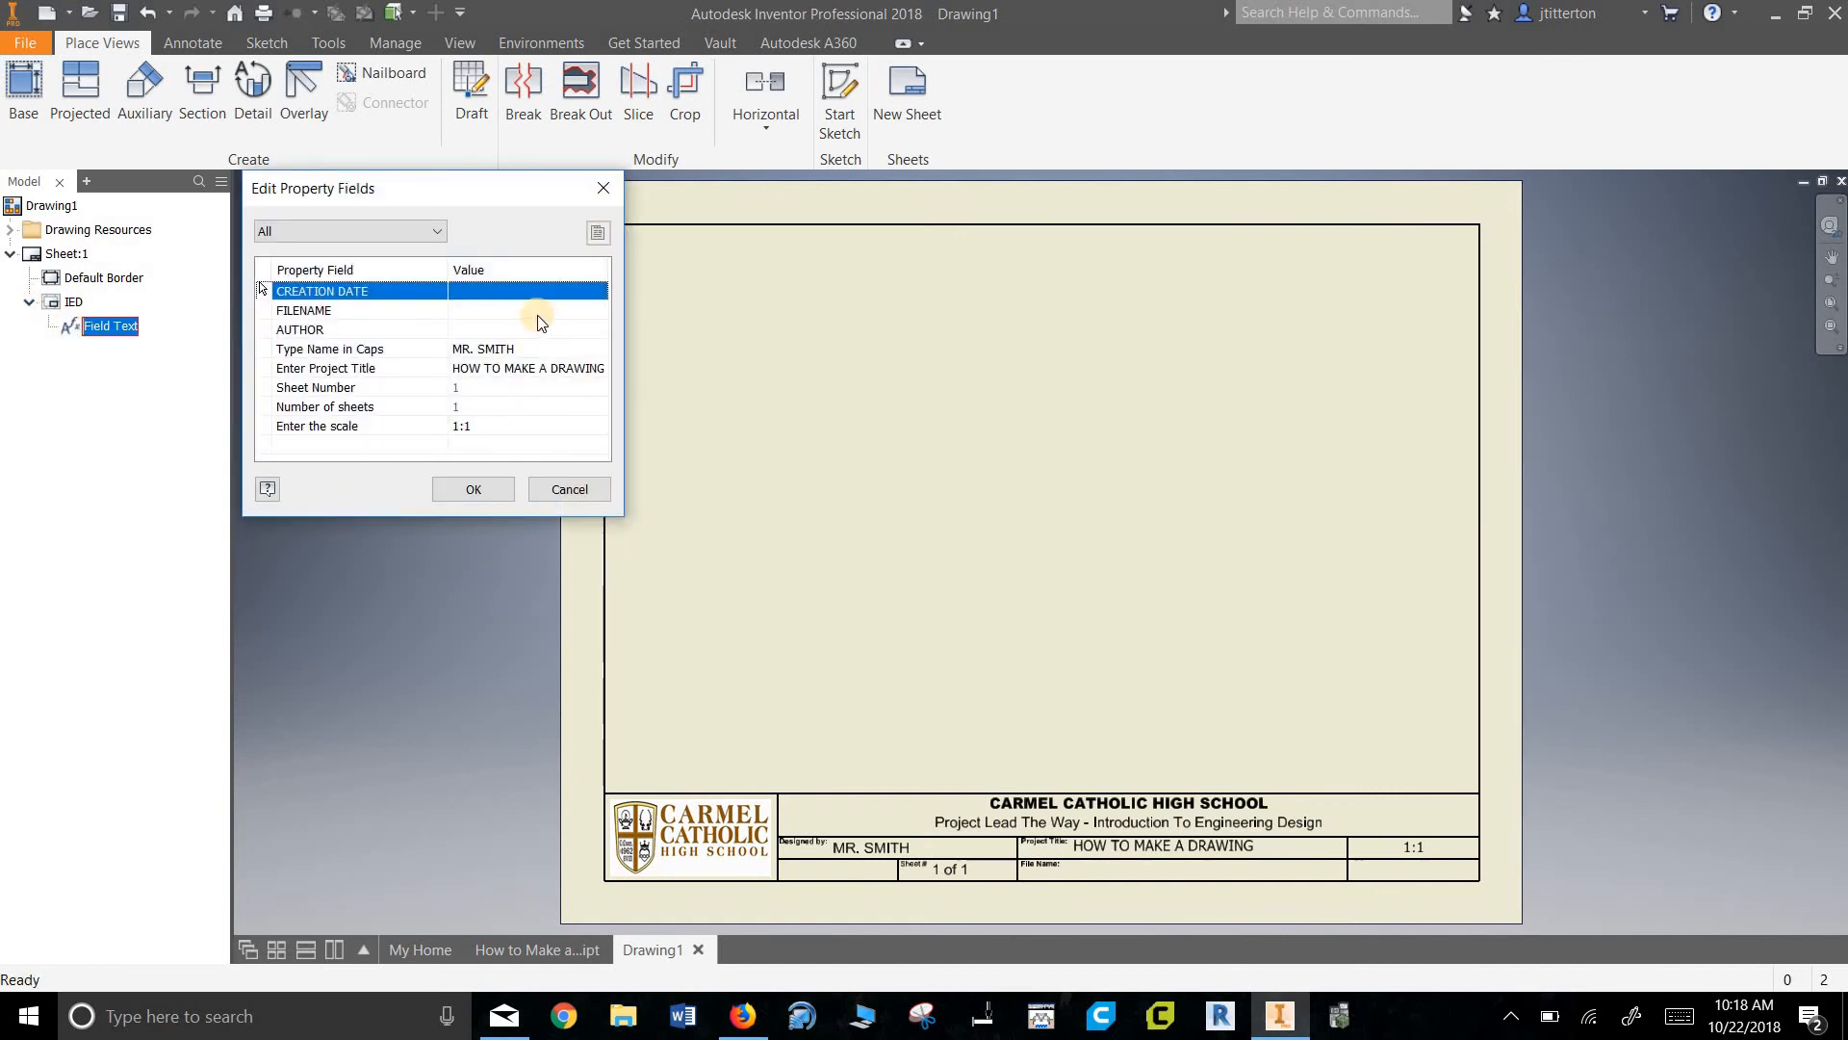
pyautogui.click(517, 347)
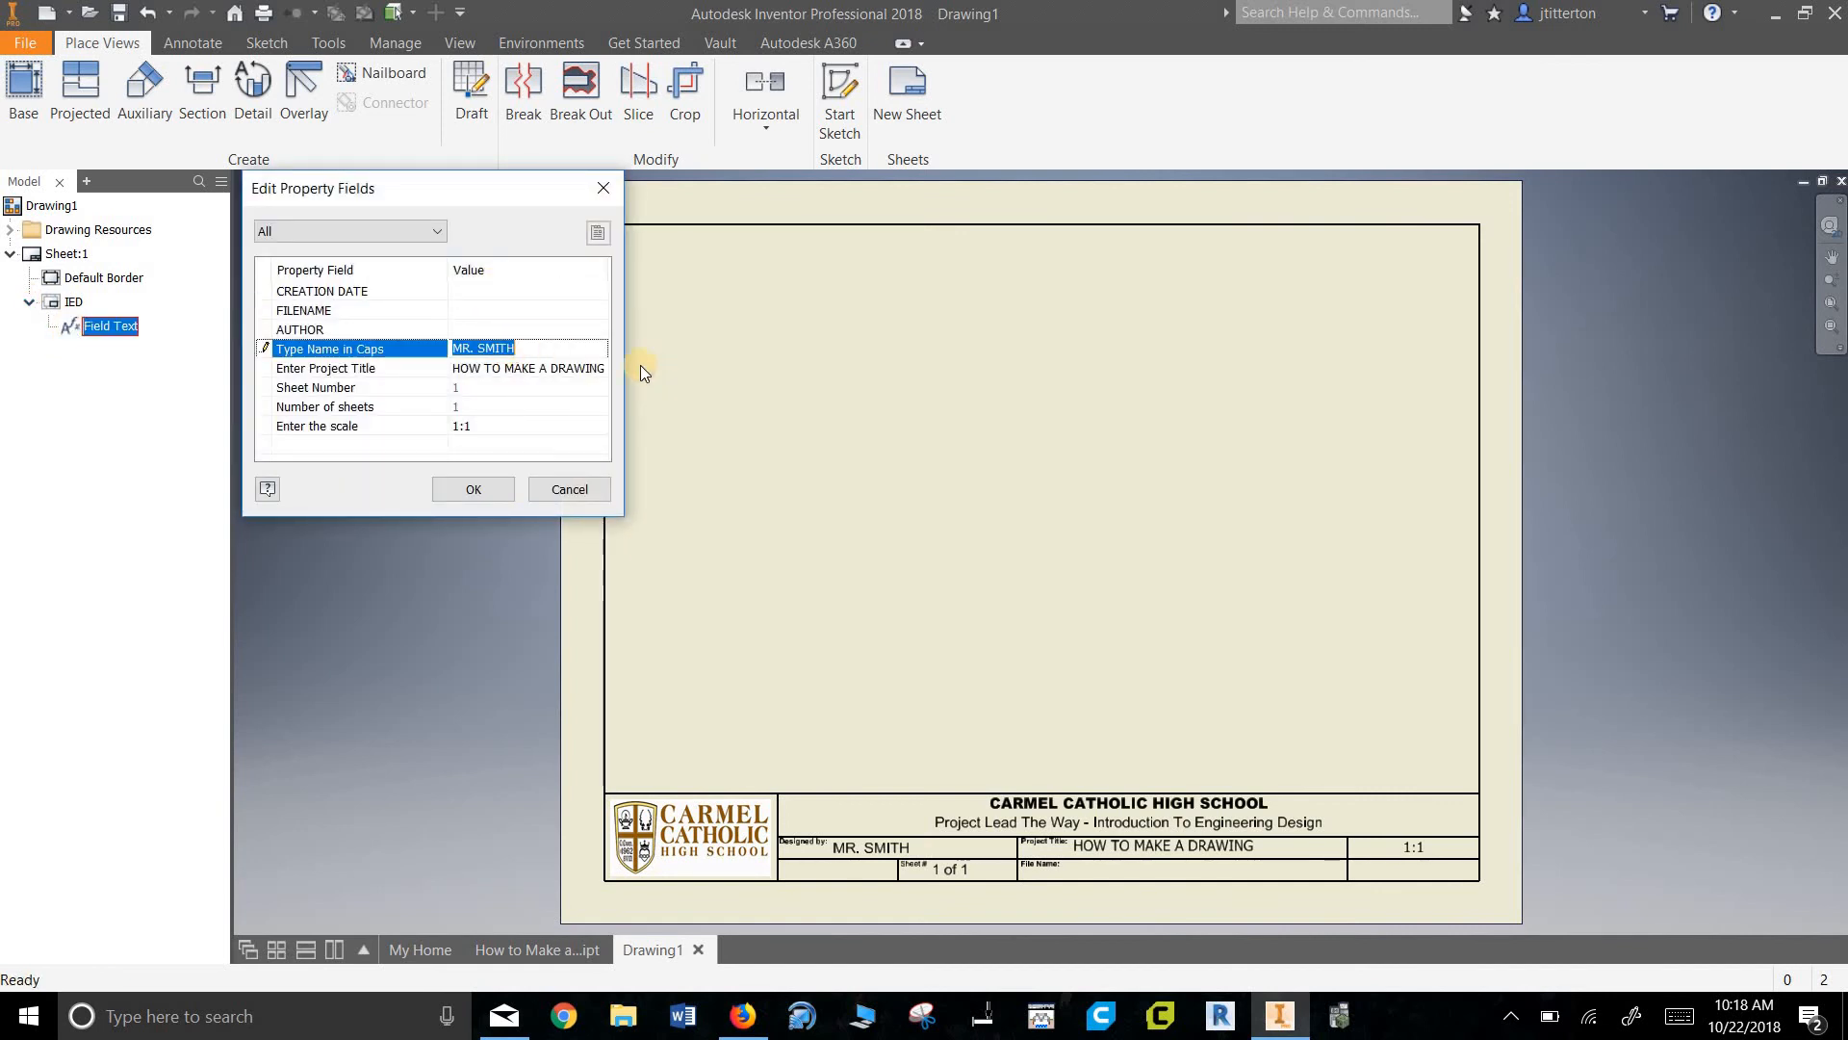
pyautogui.click(570, 354)
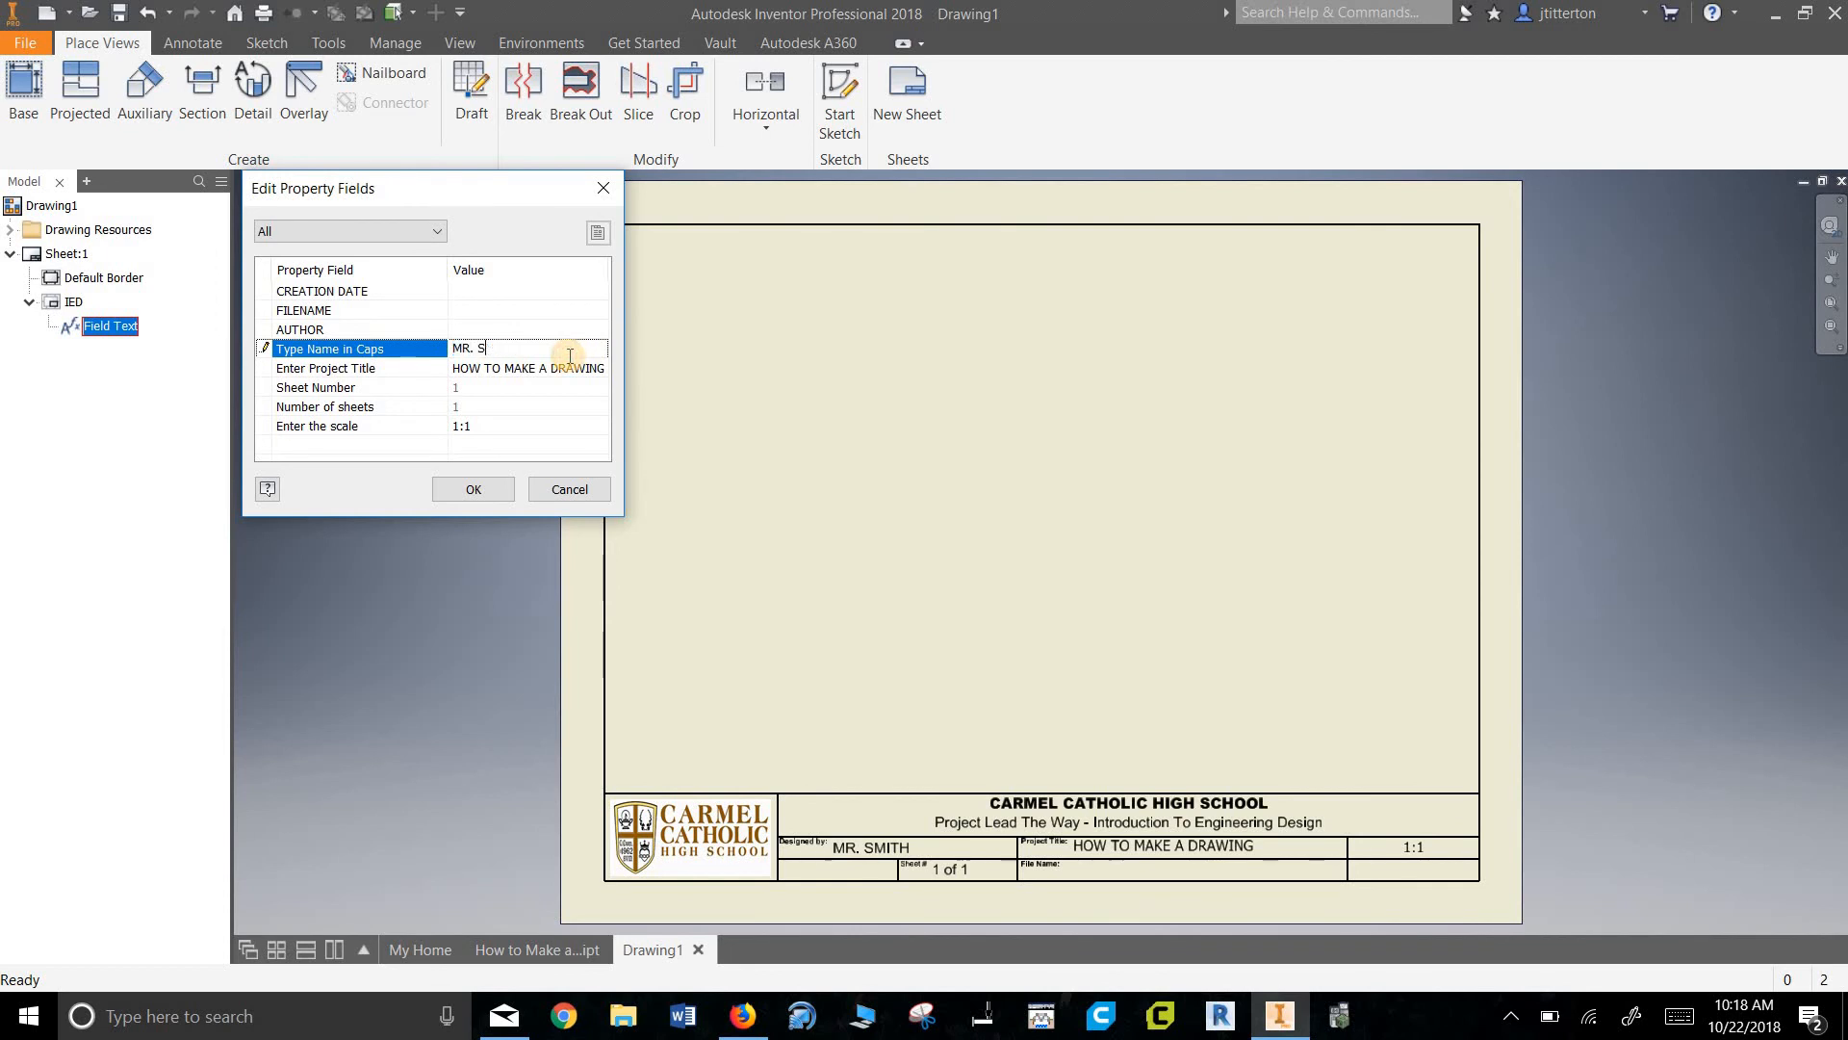
pyautogui.write('WILSON')
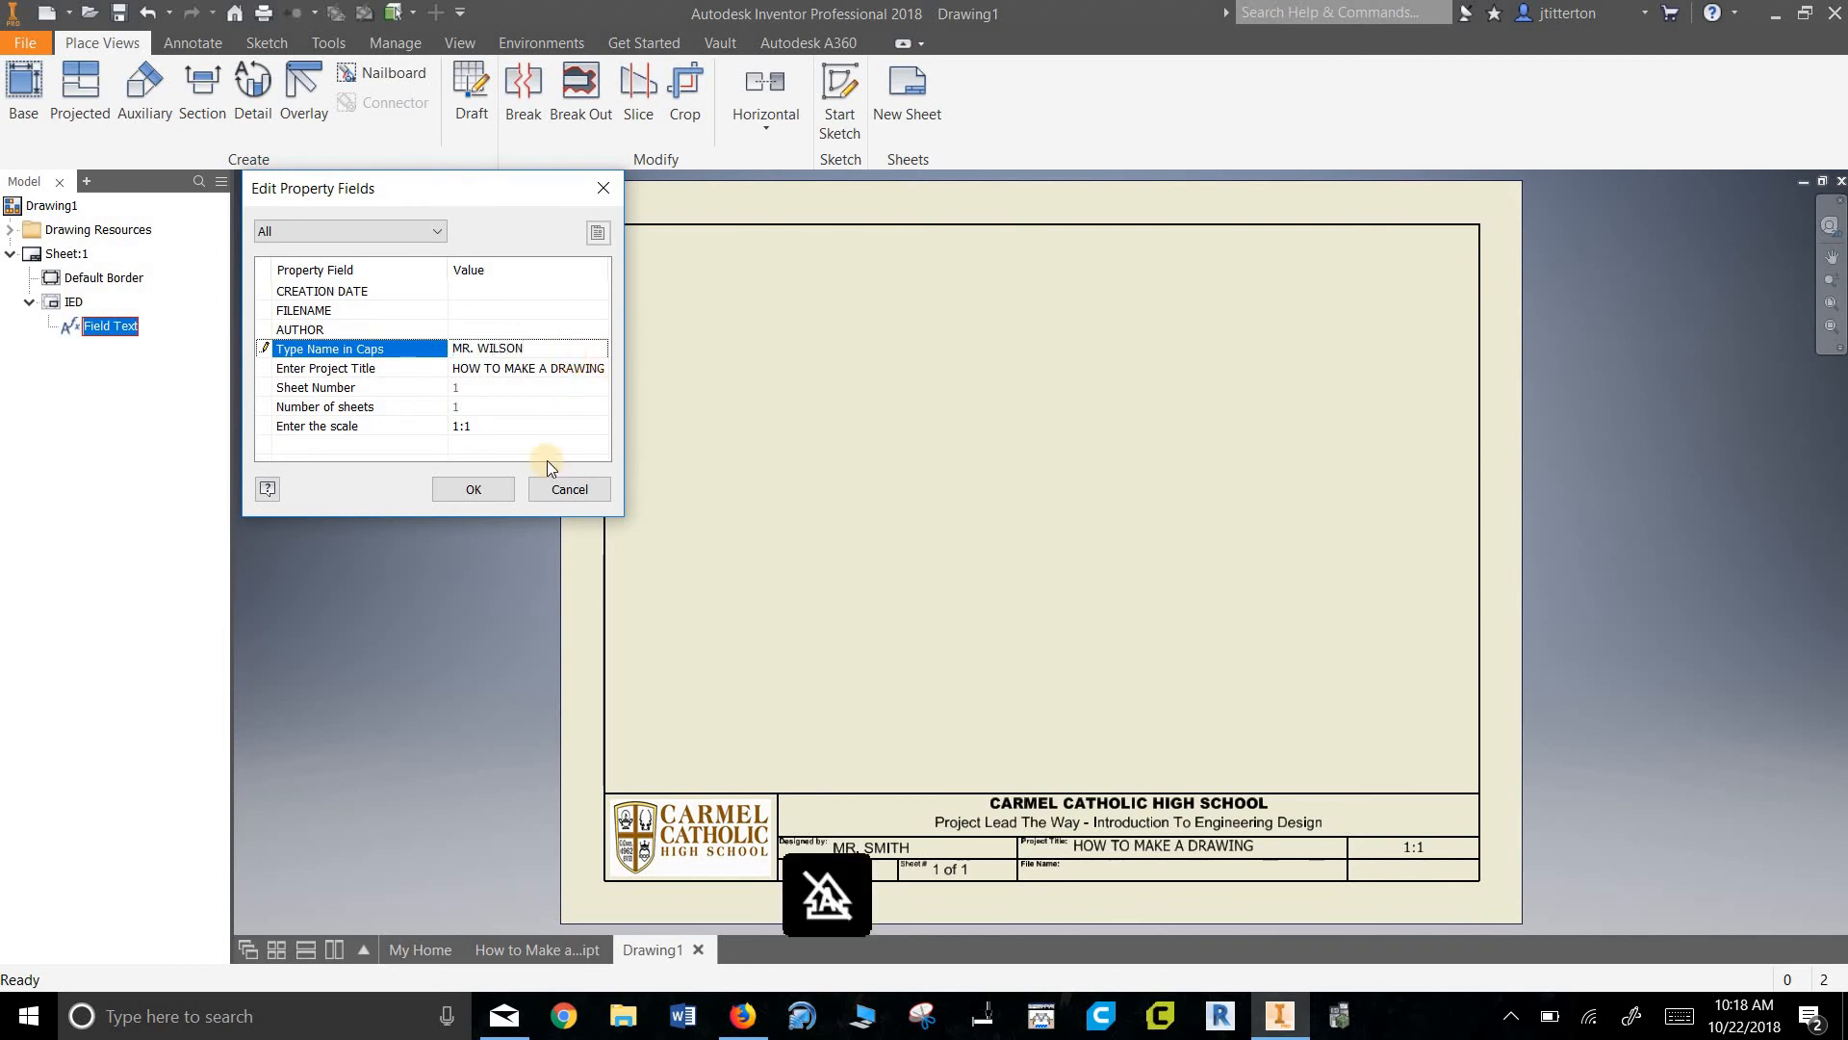
pyautogui.click(484, 490)
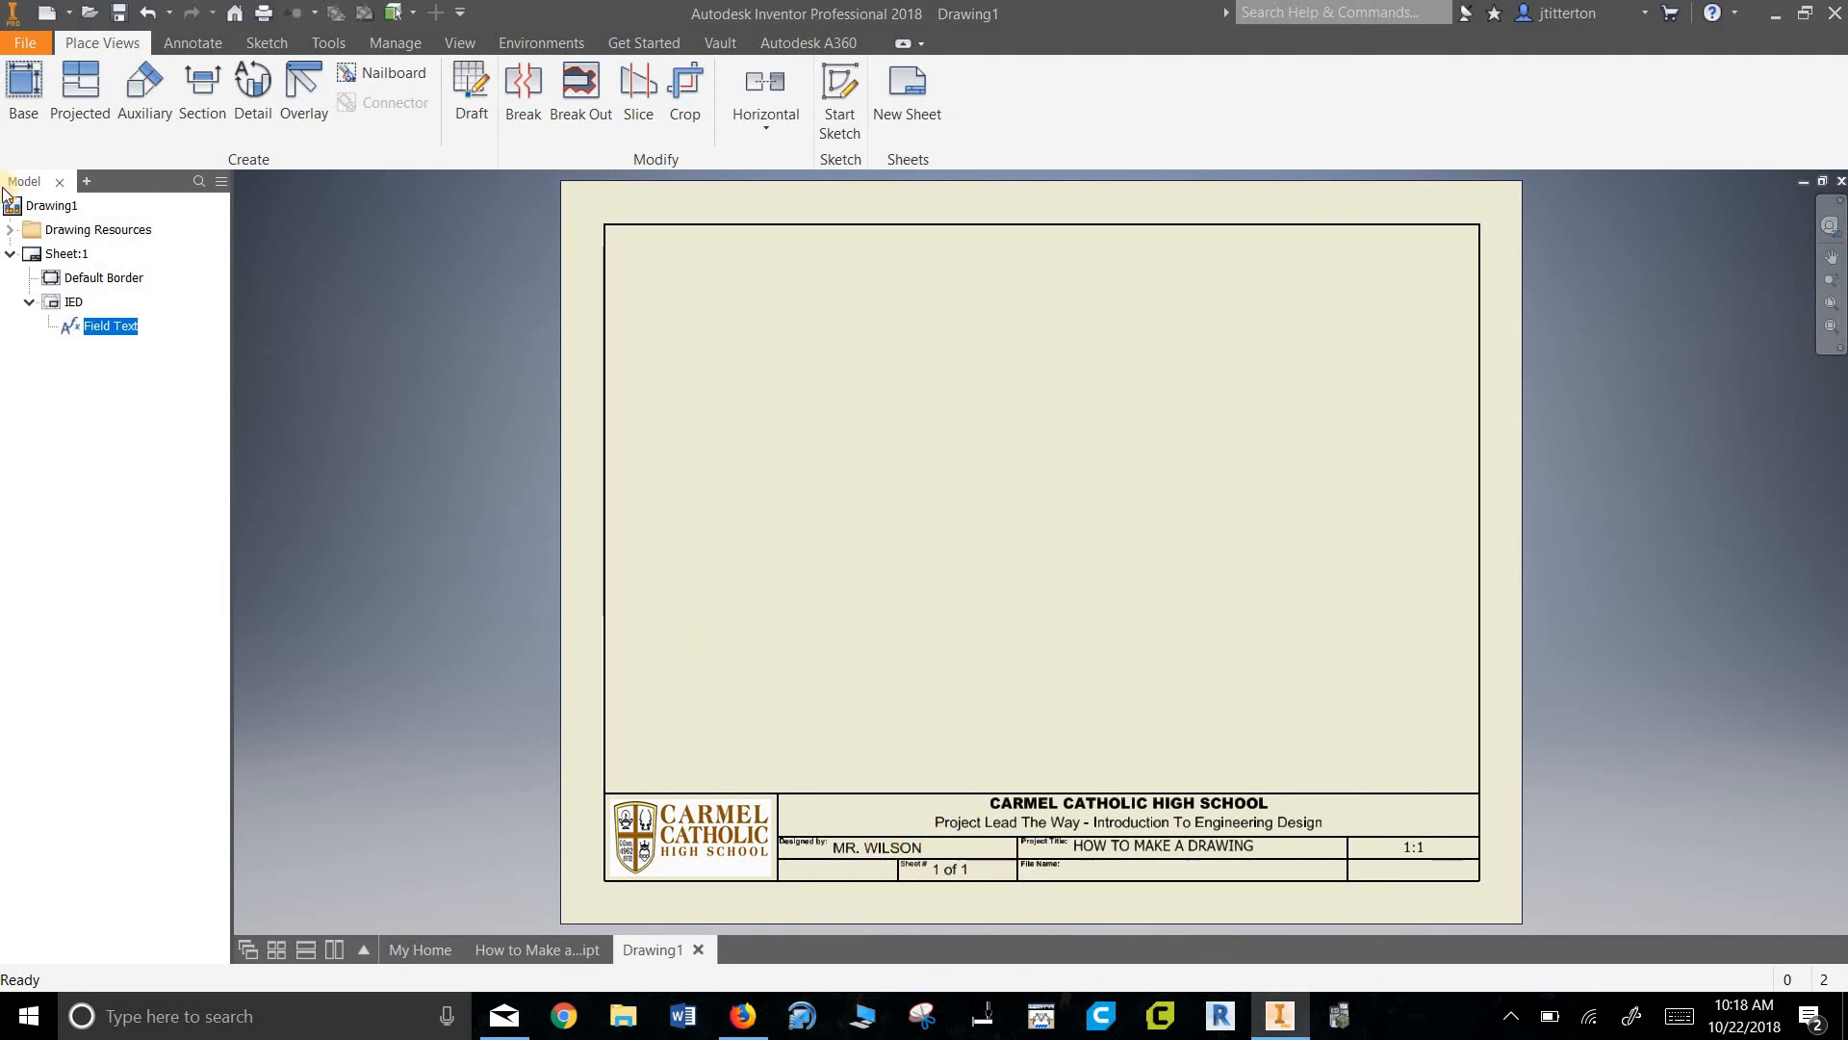
# - Start a base view of "How to Make a Drawing Part", check its source file options, and move the front view to the sheet's lower-left area
pyautogui.click(23, 91)
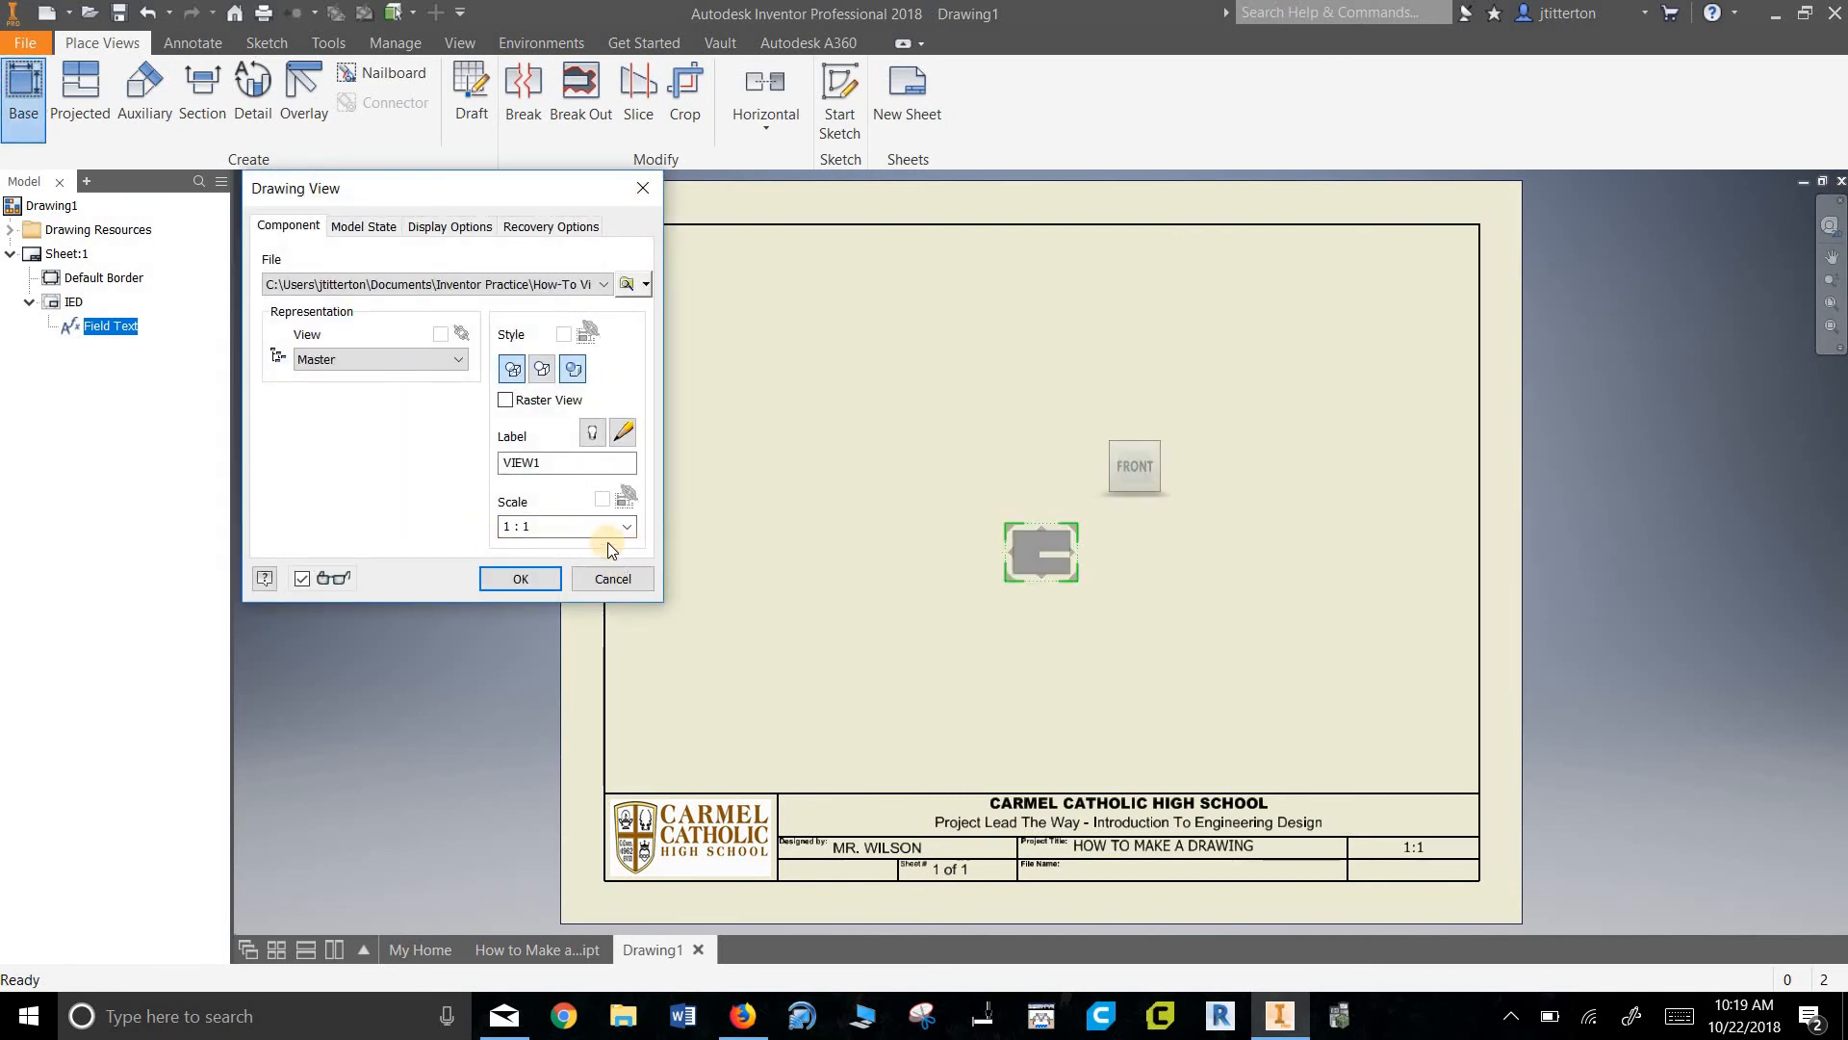
pyautogui.click(604, 284)
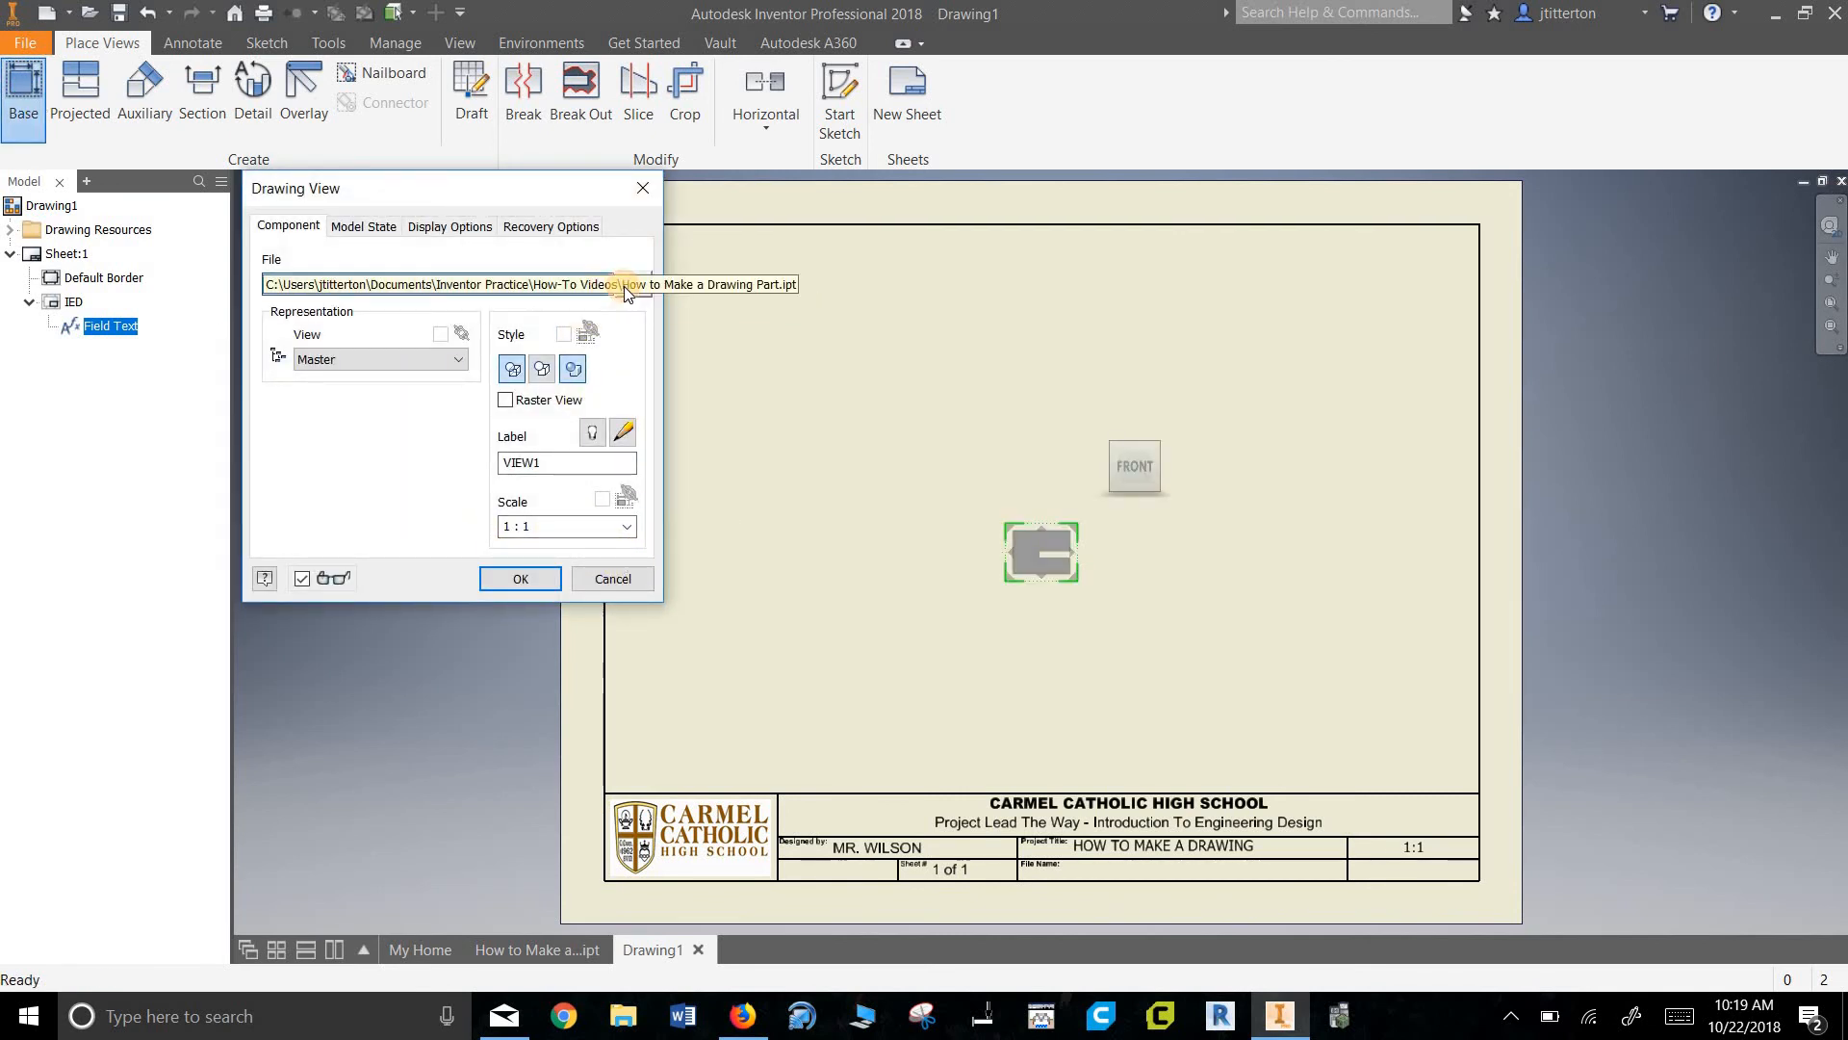
pyautogui.click(627, 284)
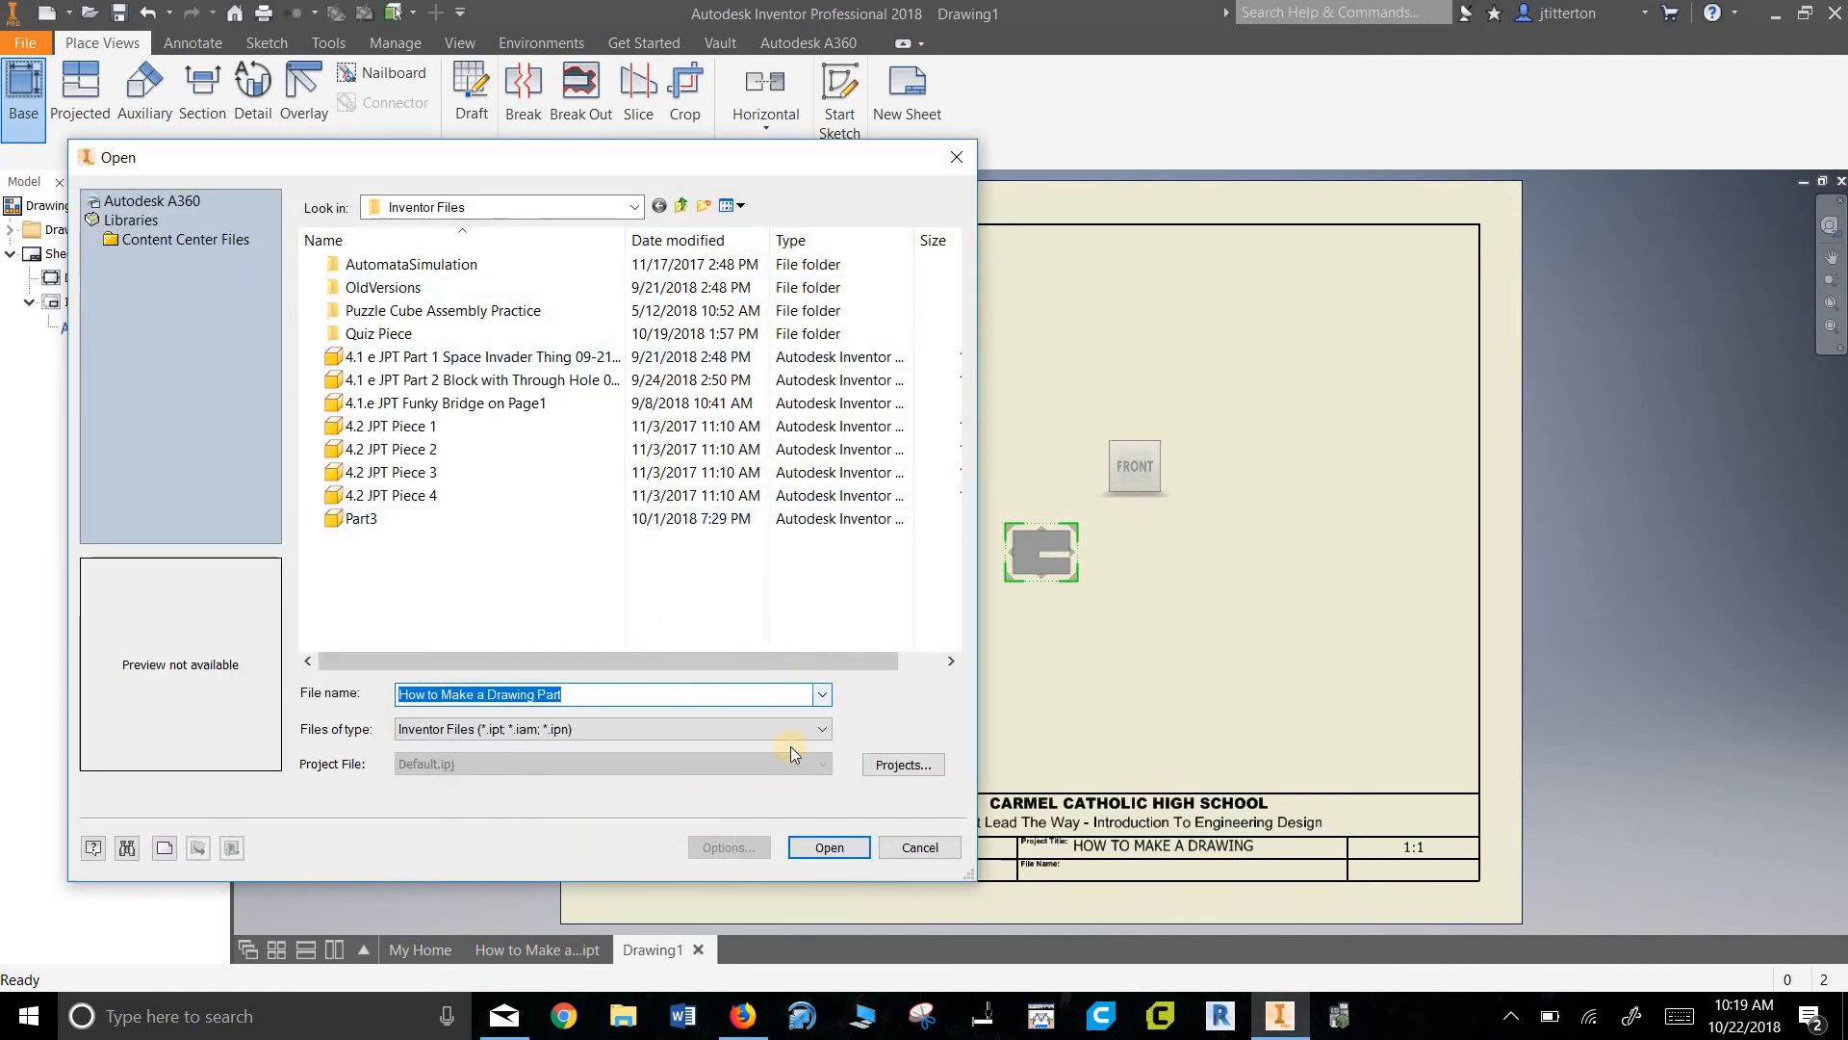
pyautogui.click(911, 847)
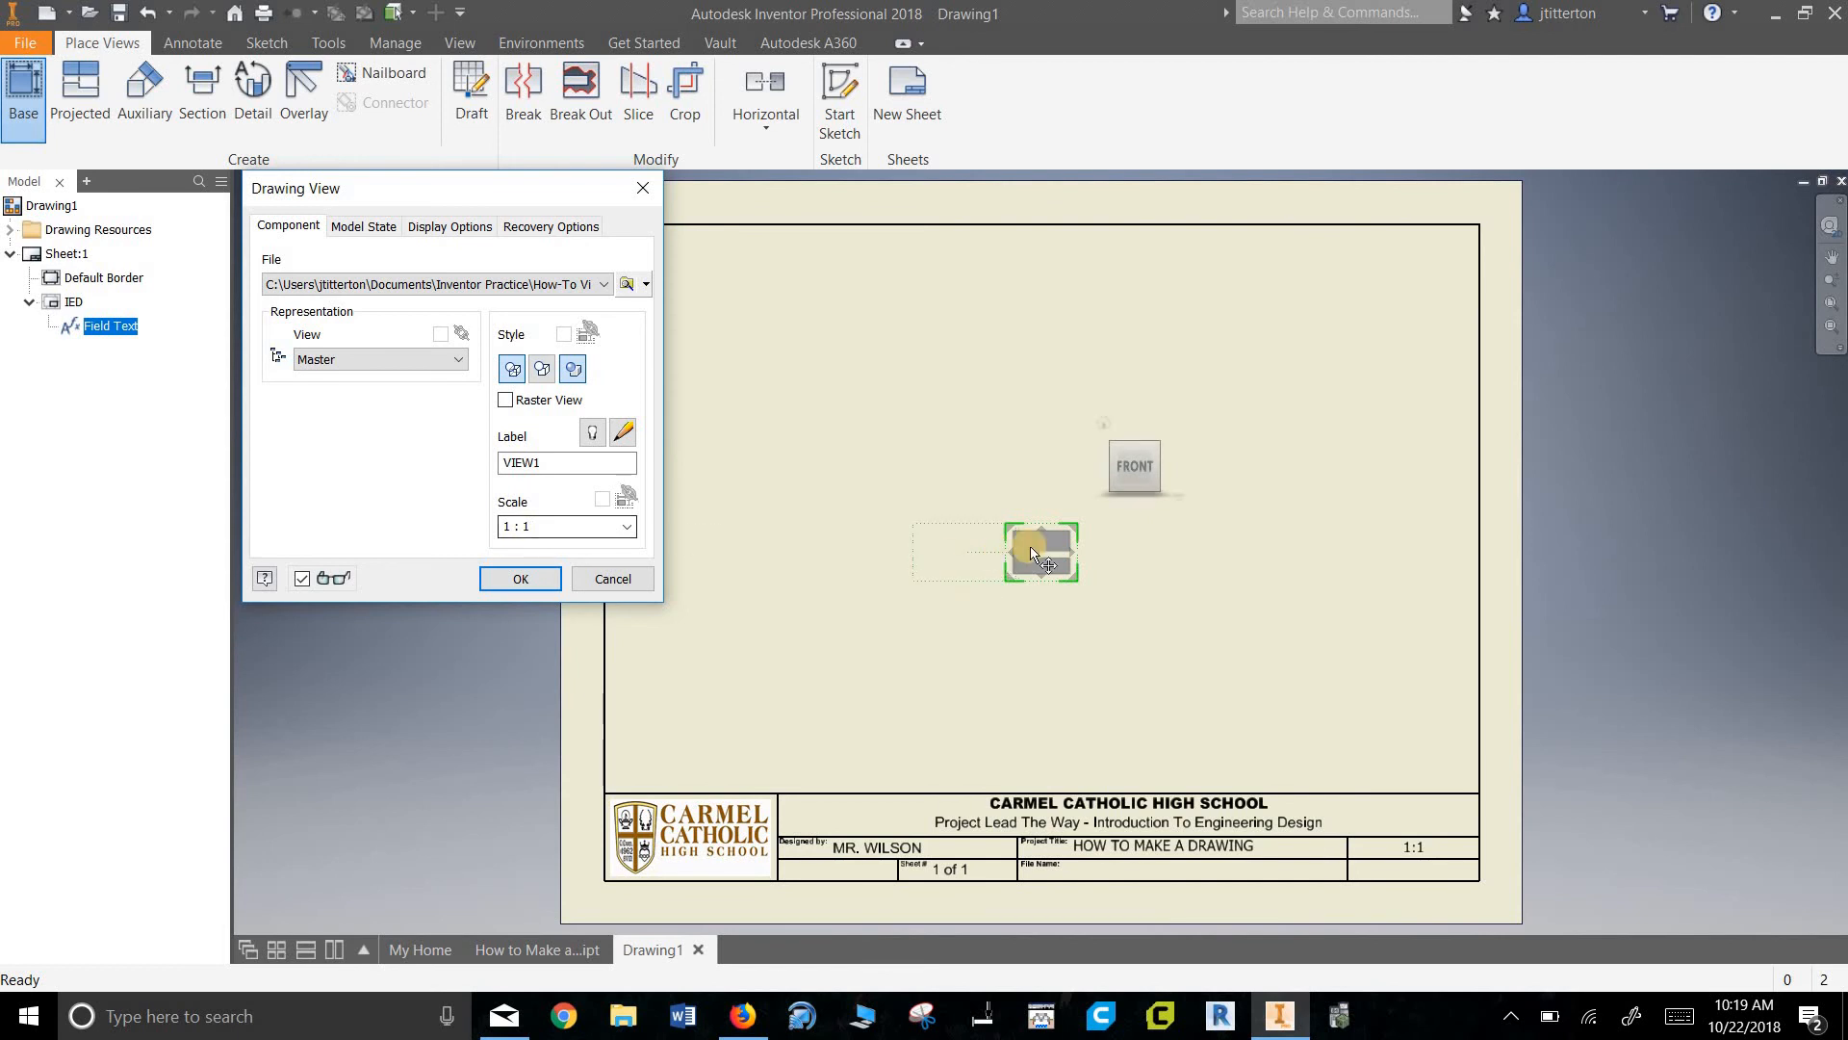
pyautogui.moveTo(990, 573); pyautogui.dragTo(790, 649)
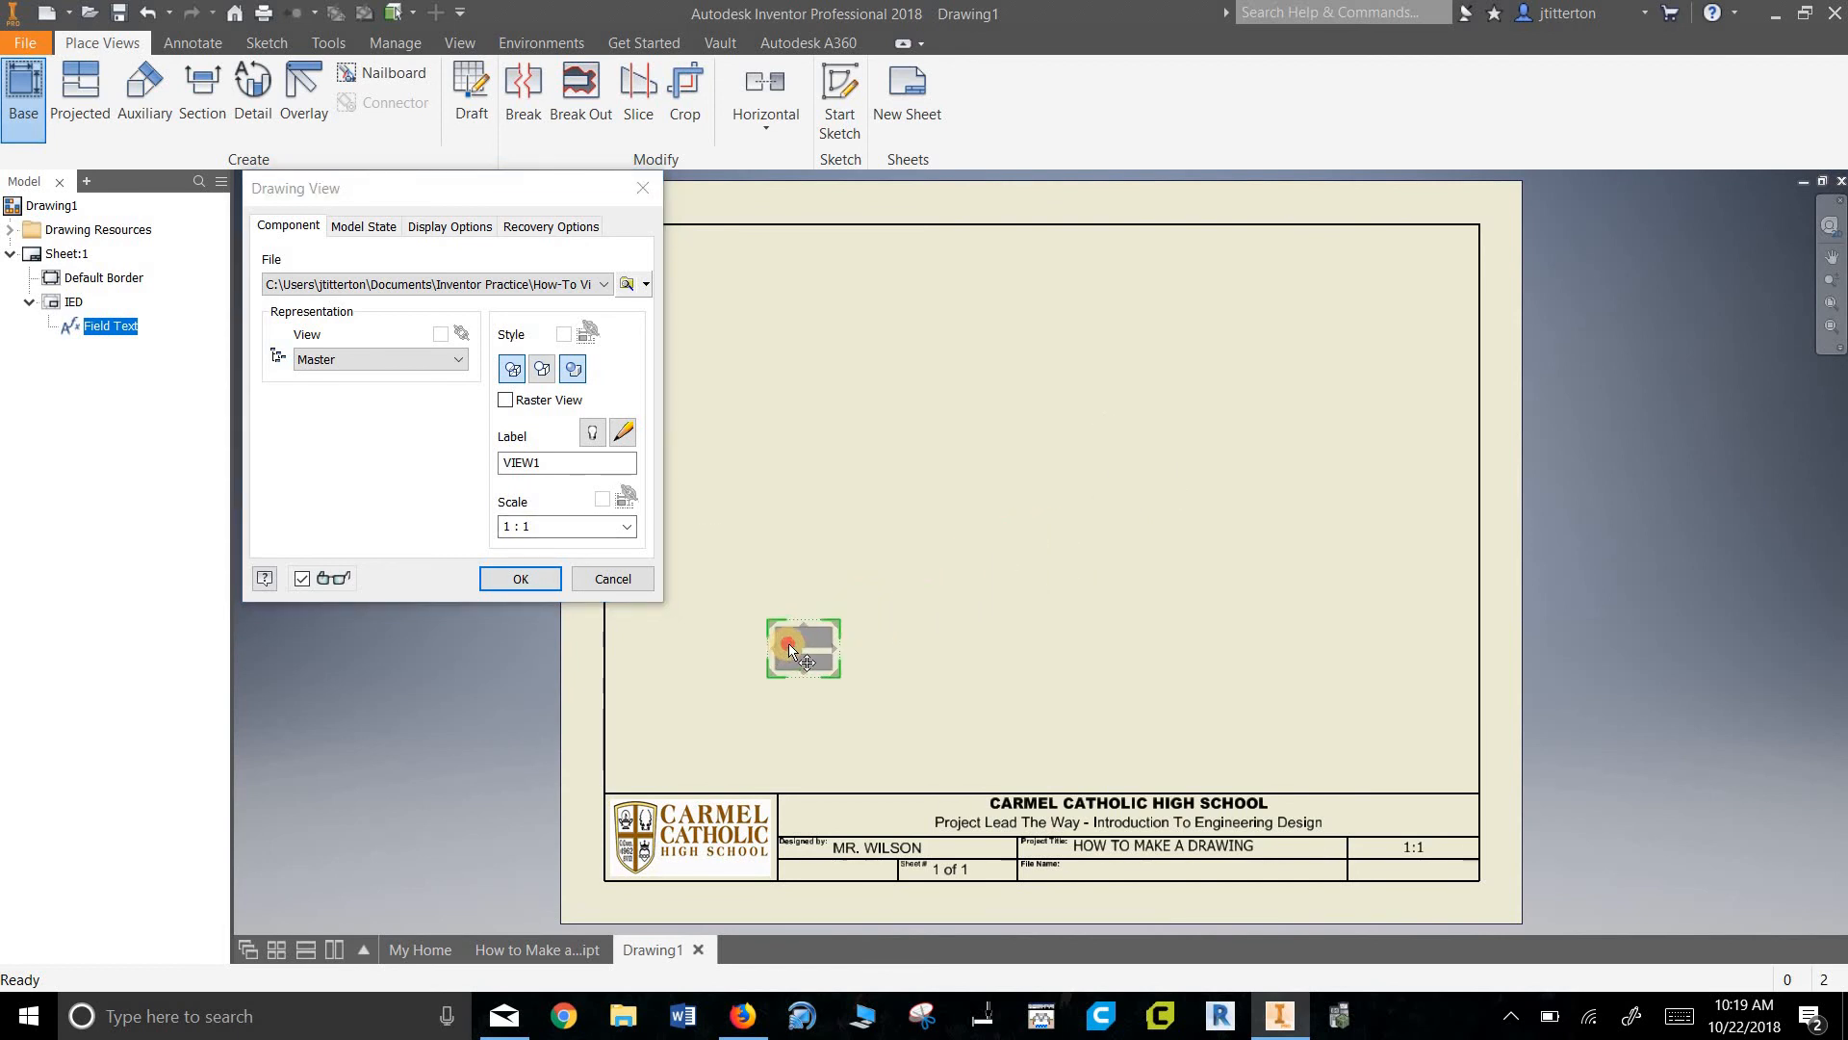
pyautogui.click(787, 665)
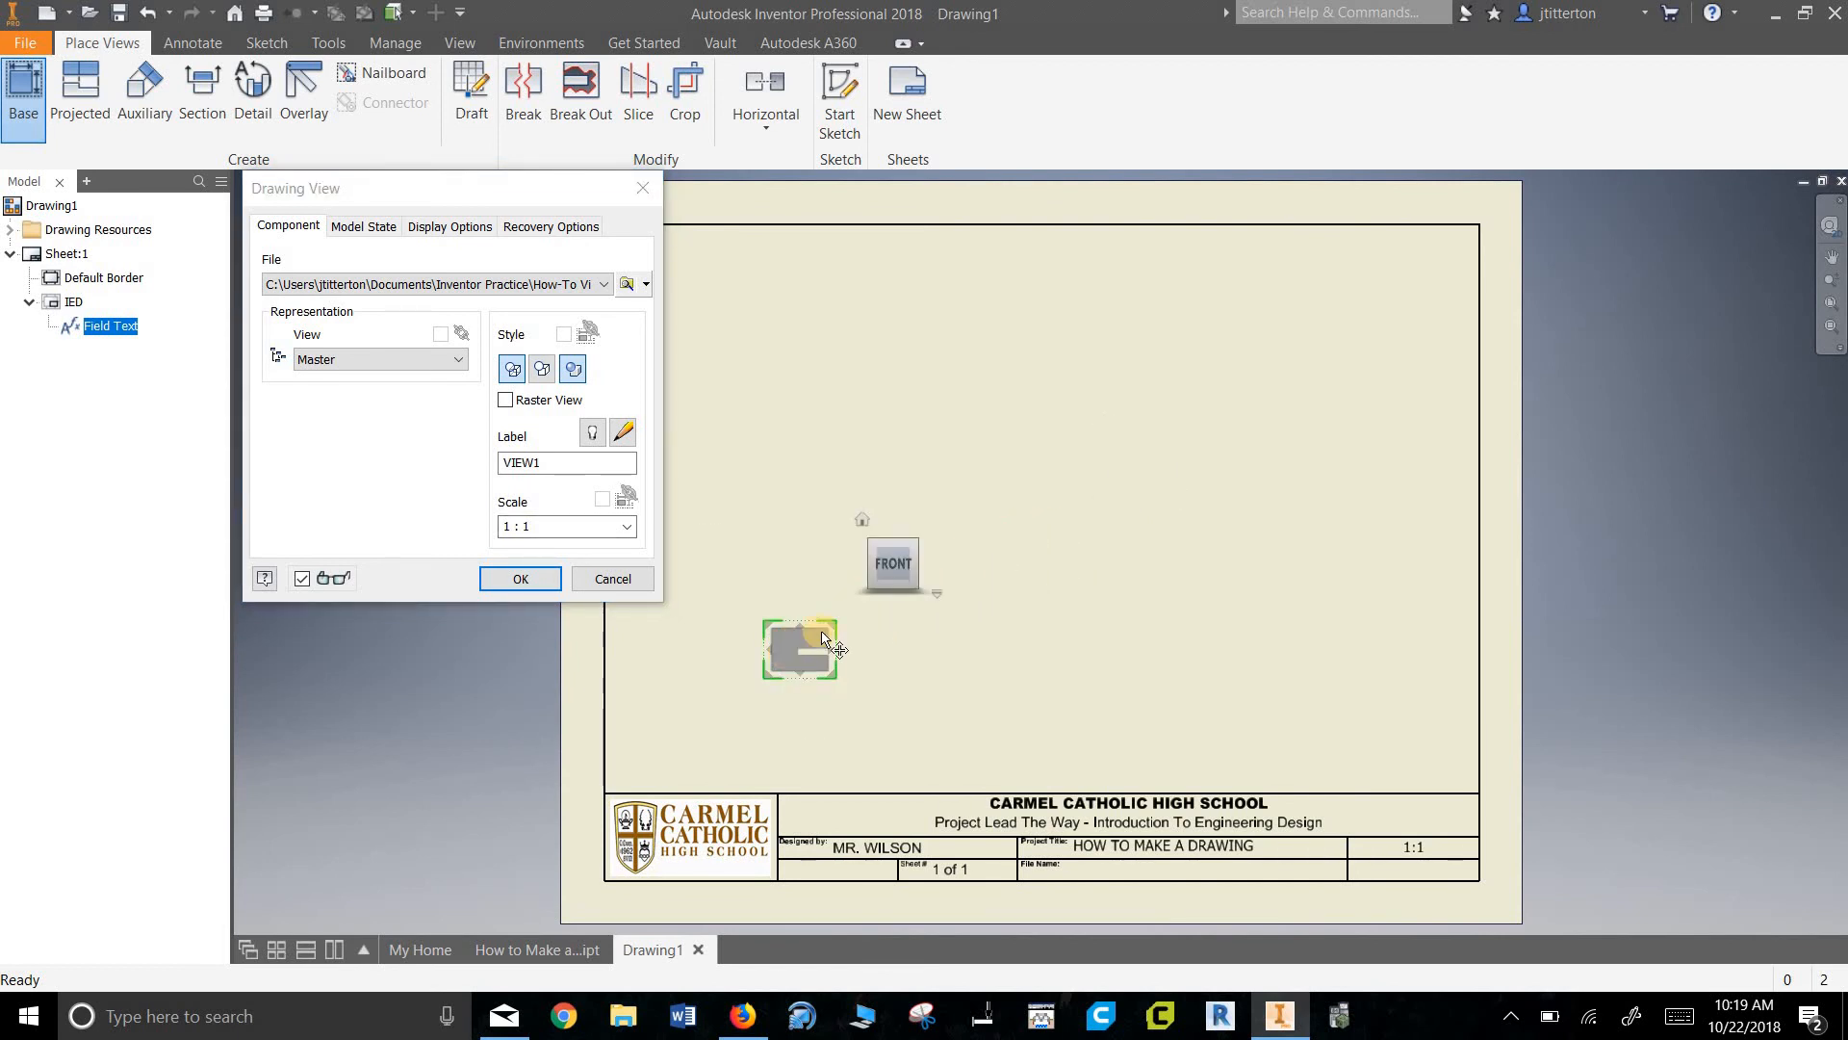
# - Try other orientations for the base view, including the back and top, and return it to the front
pyautogui.moveTo(903, 565)
pyautogui.click(928, 562)
pyautogui.click(928, 560)
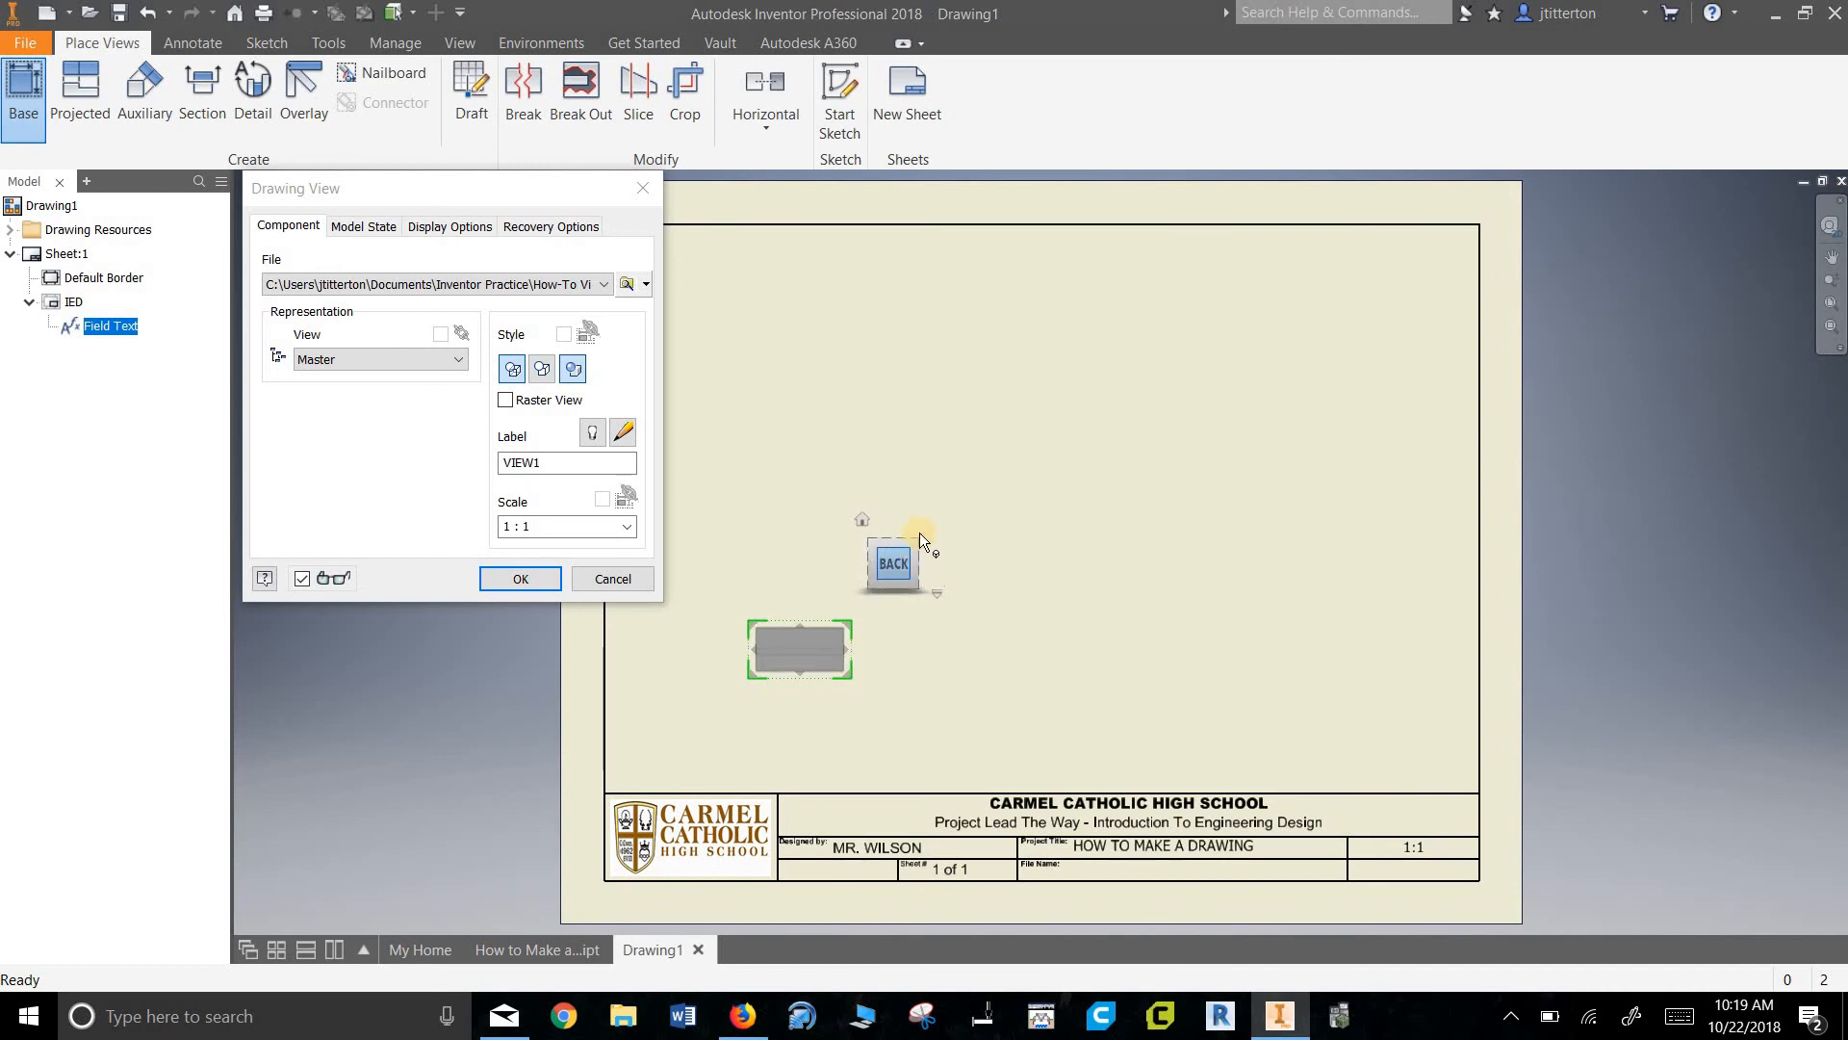
pyautogui.click(920, 514)
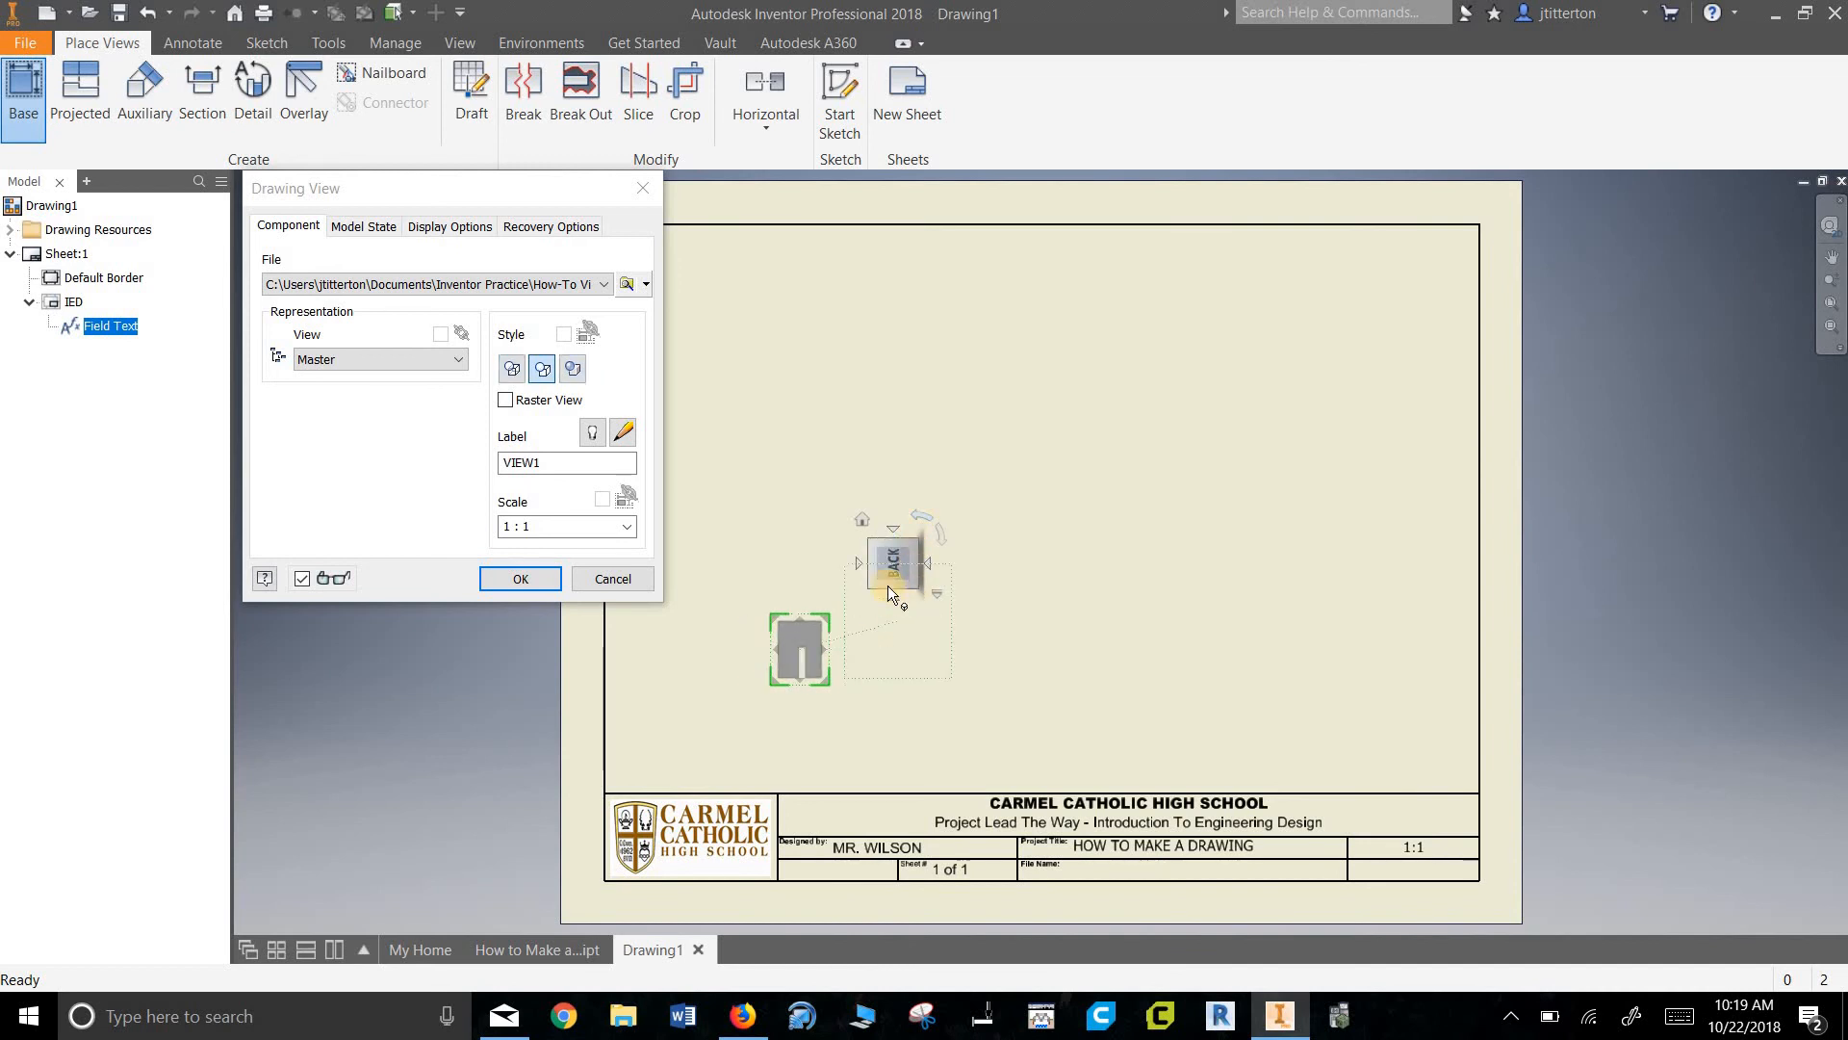
pyautogui.click(855, 562)
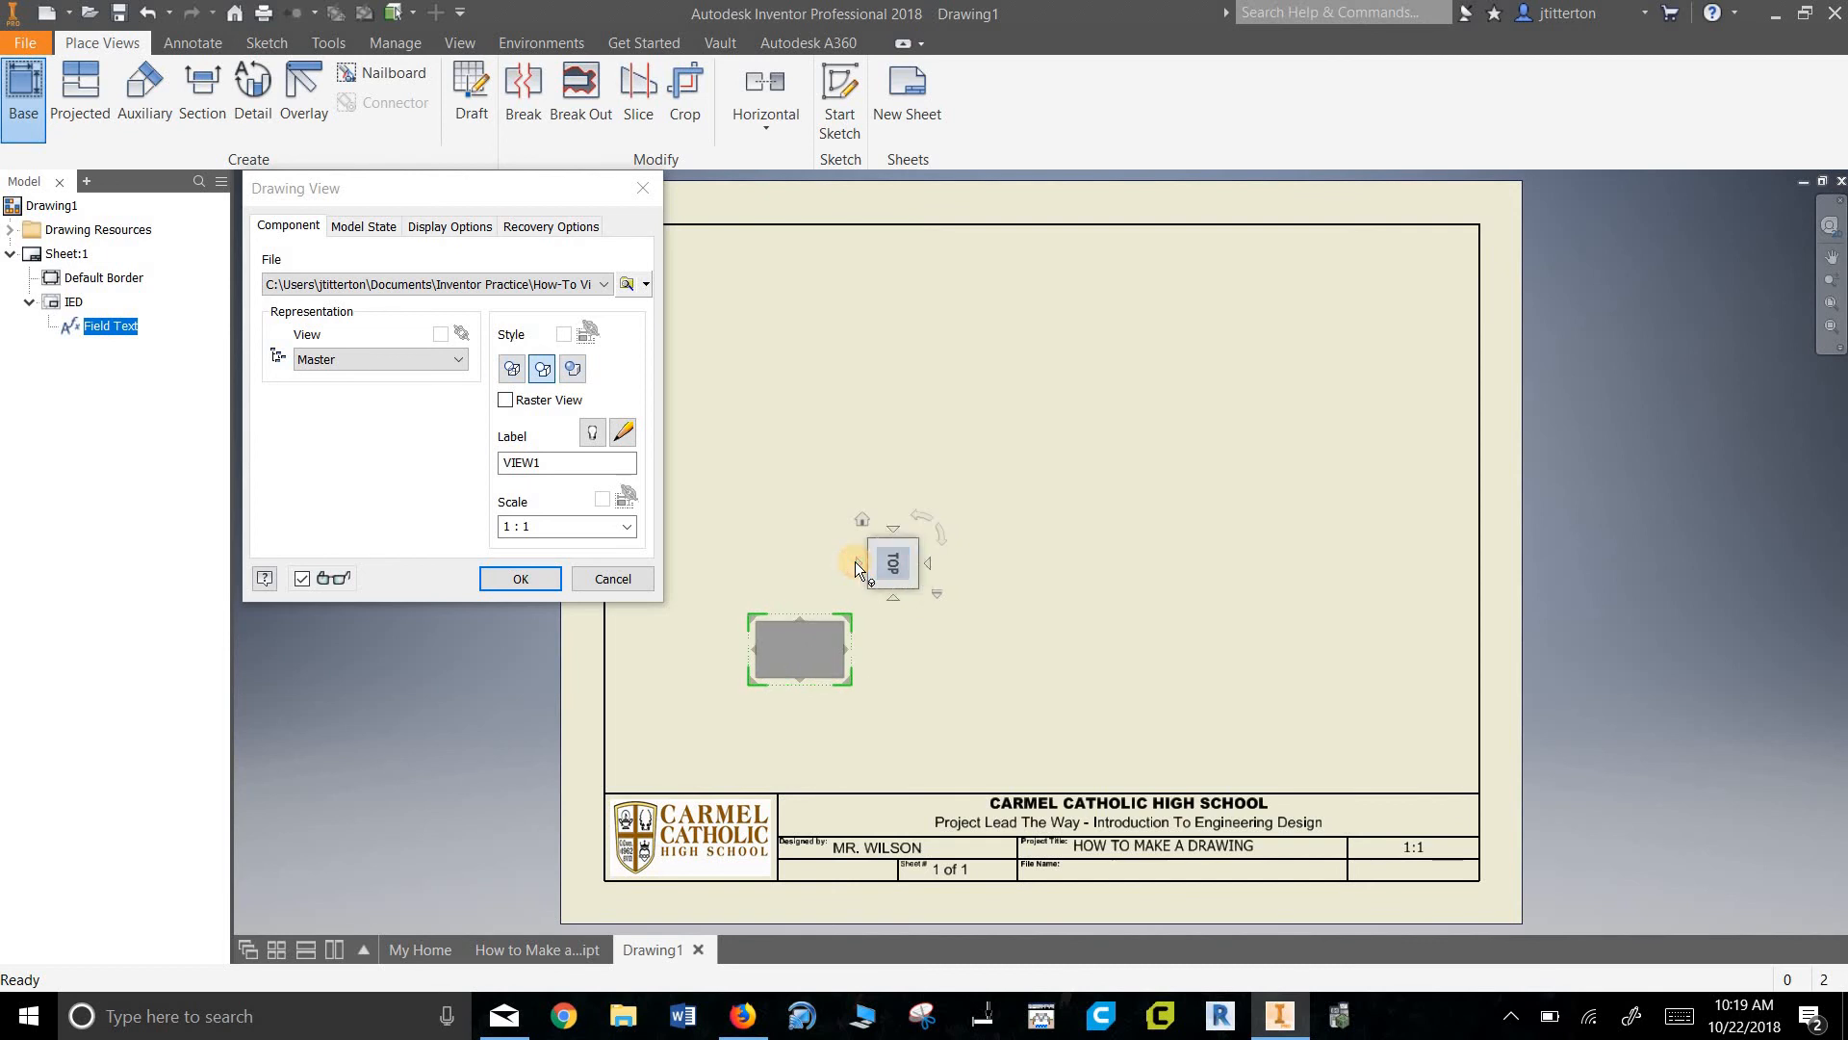
pyautogui.click(912, 515)
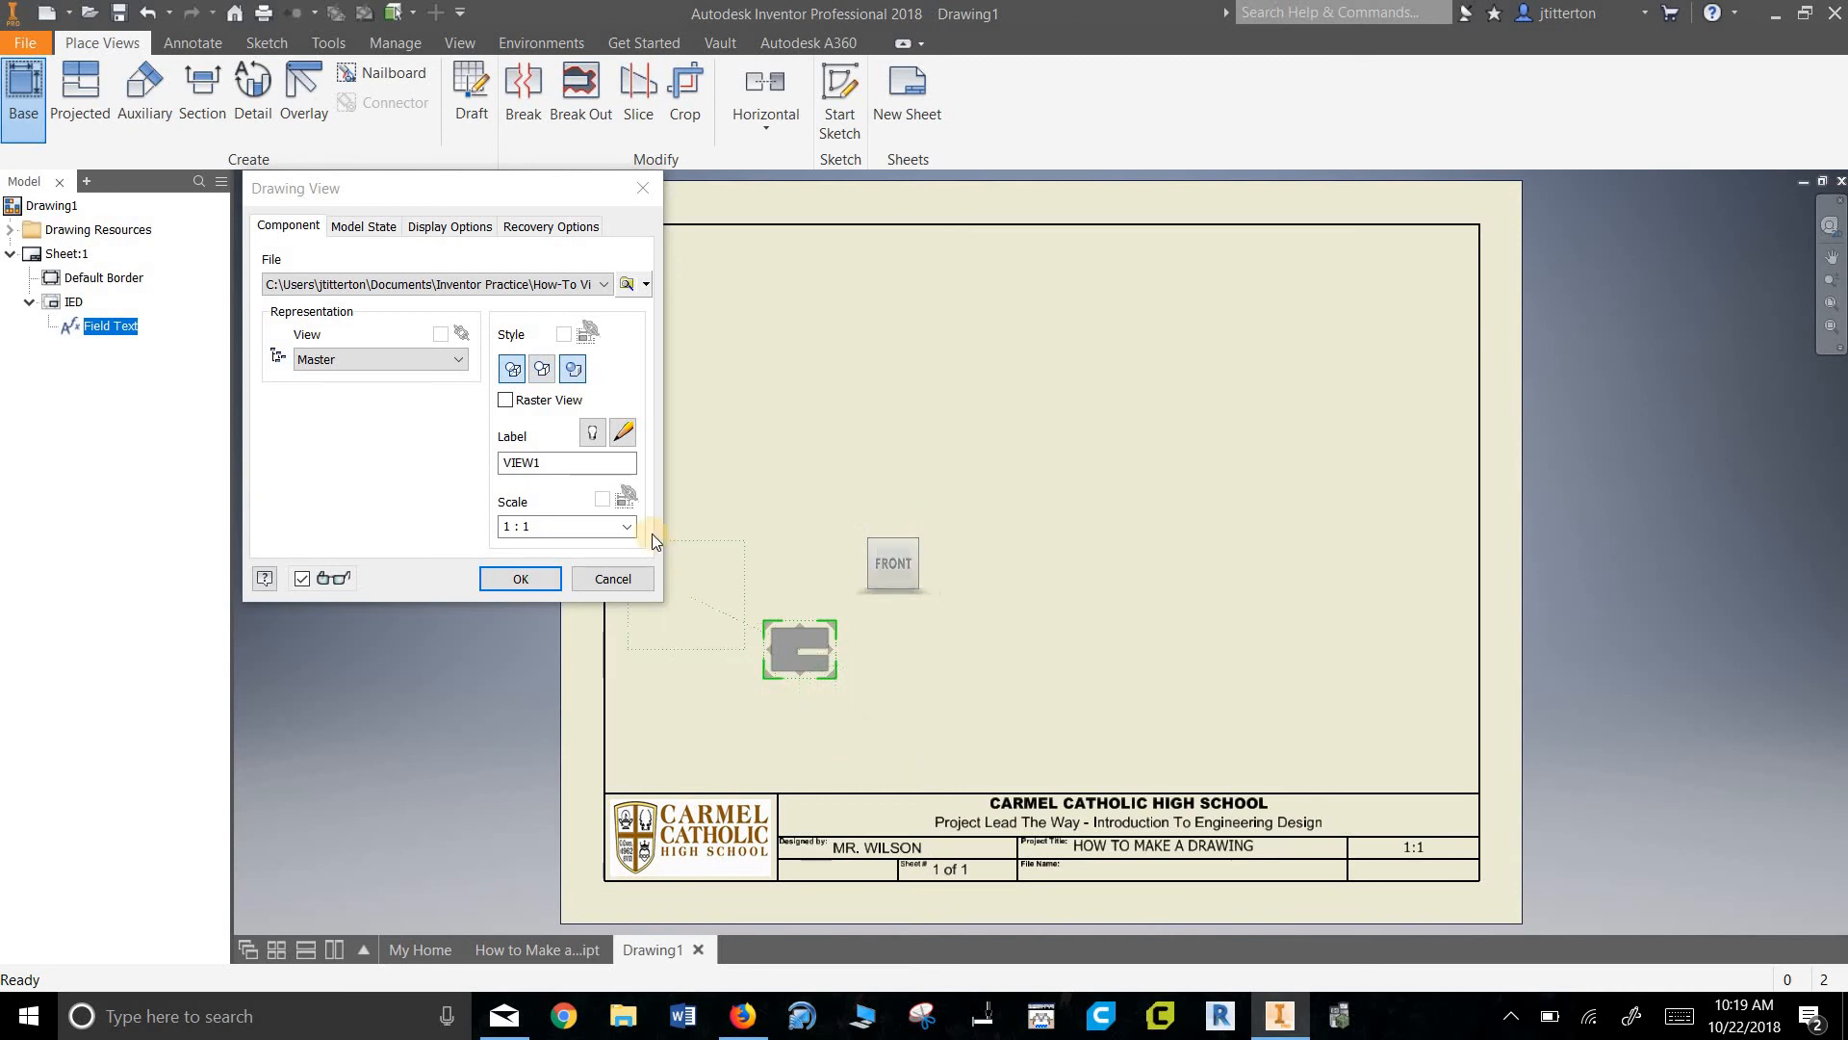
# - Try the base view at 2:1, set its scale to 3:1, and shift it slightly right and up on the sheet
pyautogui.click(627, 526)
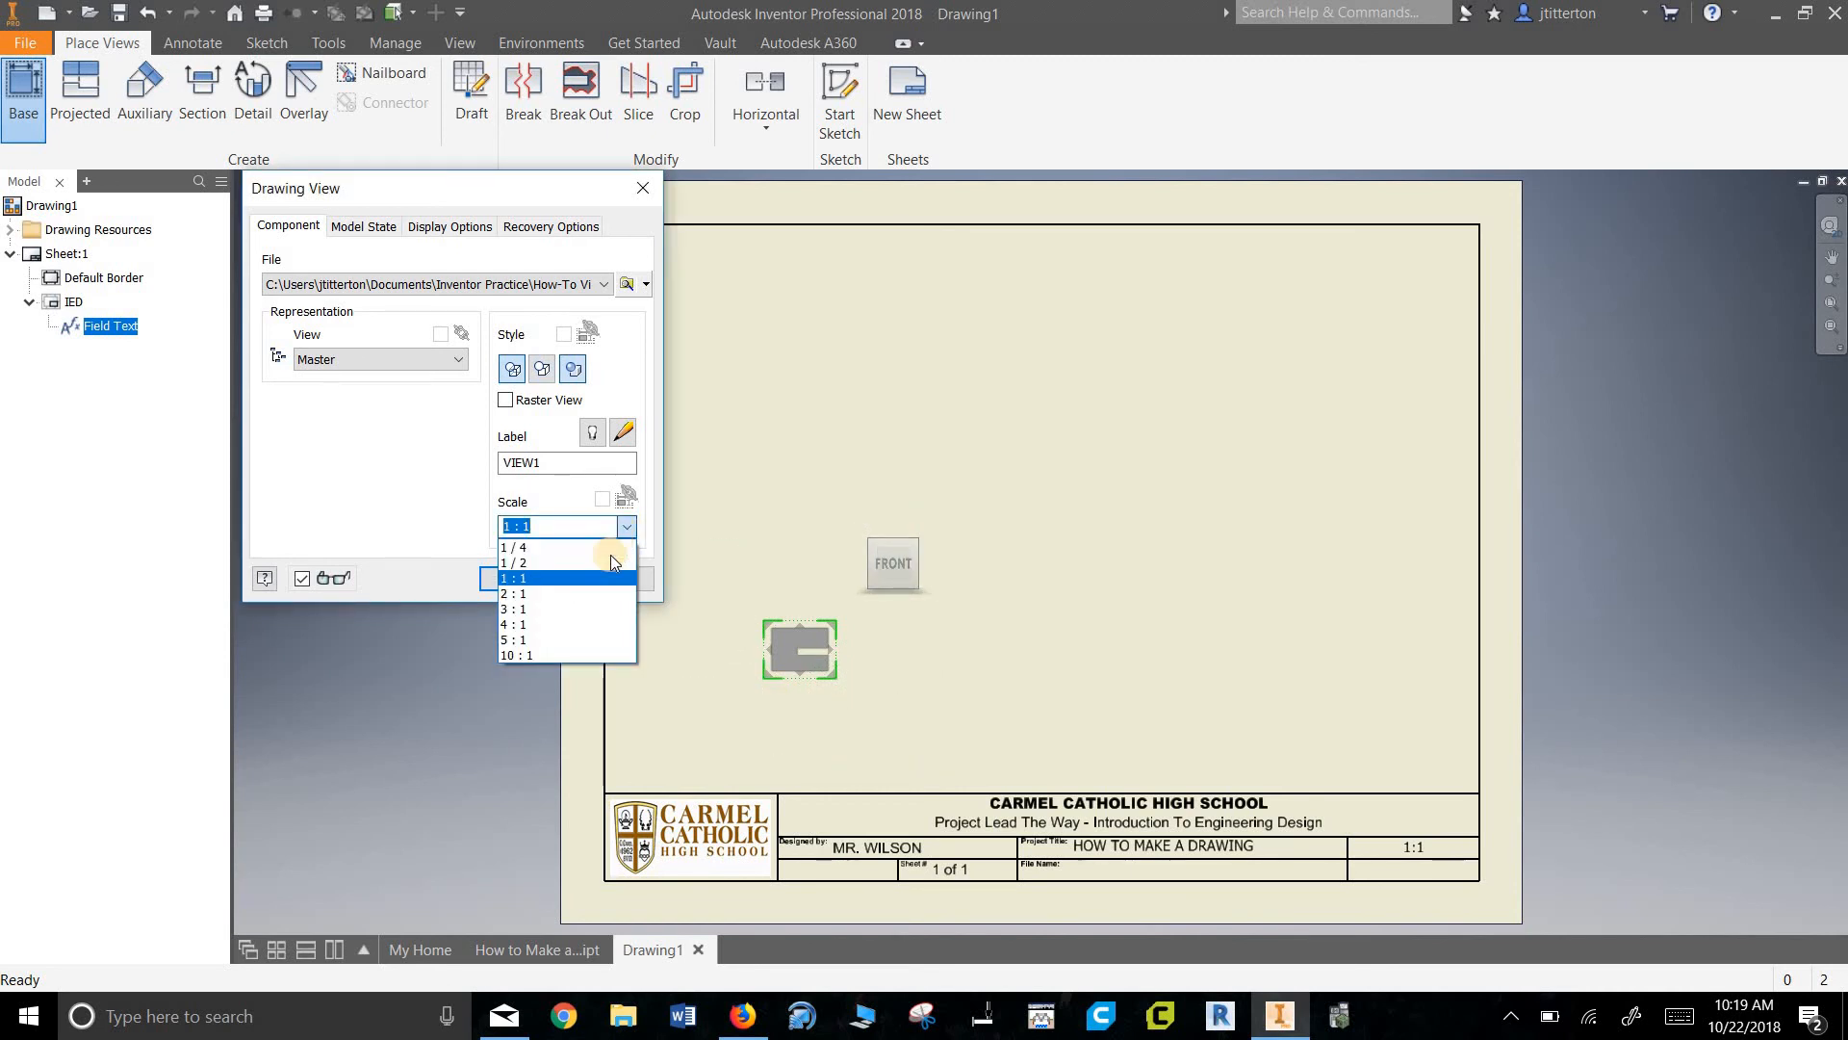
pyautogui.click(610, 594)
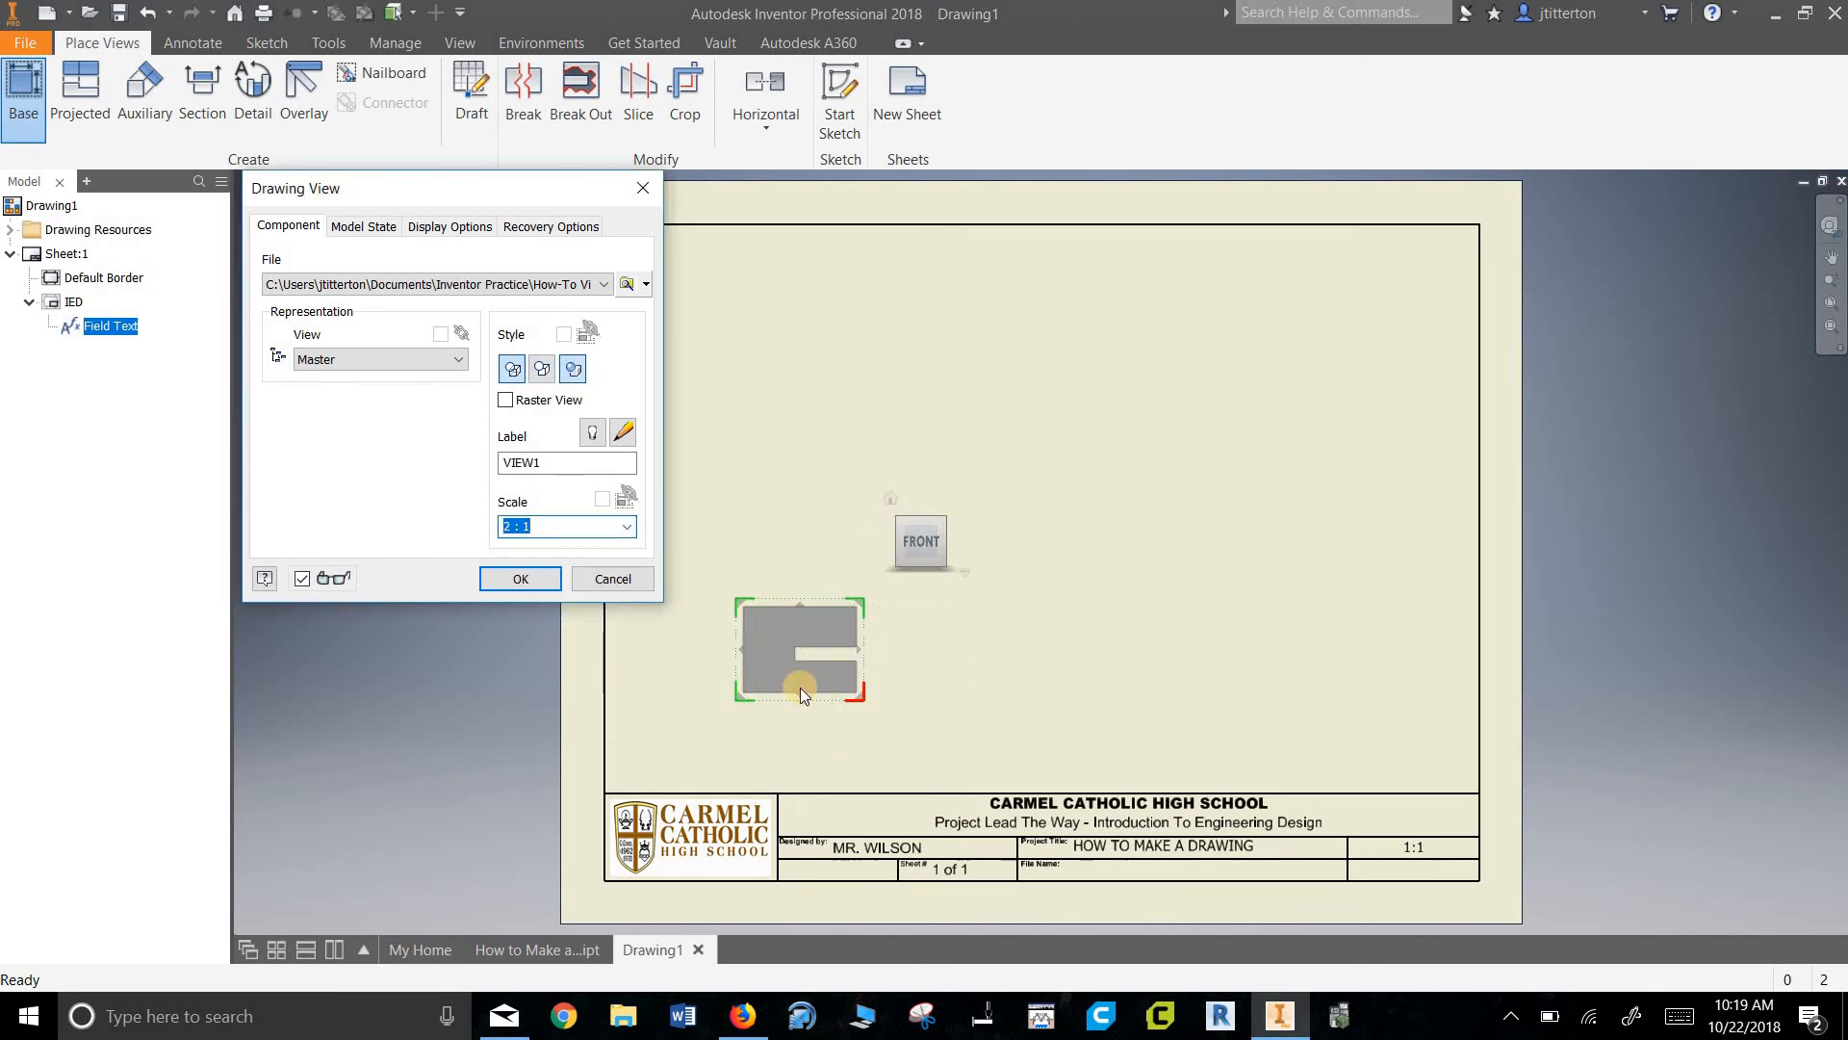
pyautogui.click(628, 525)
pyautogui.click(610, 609)
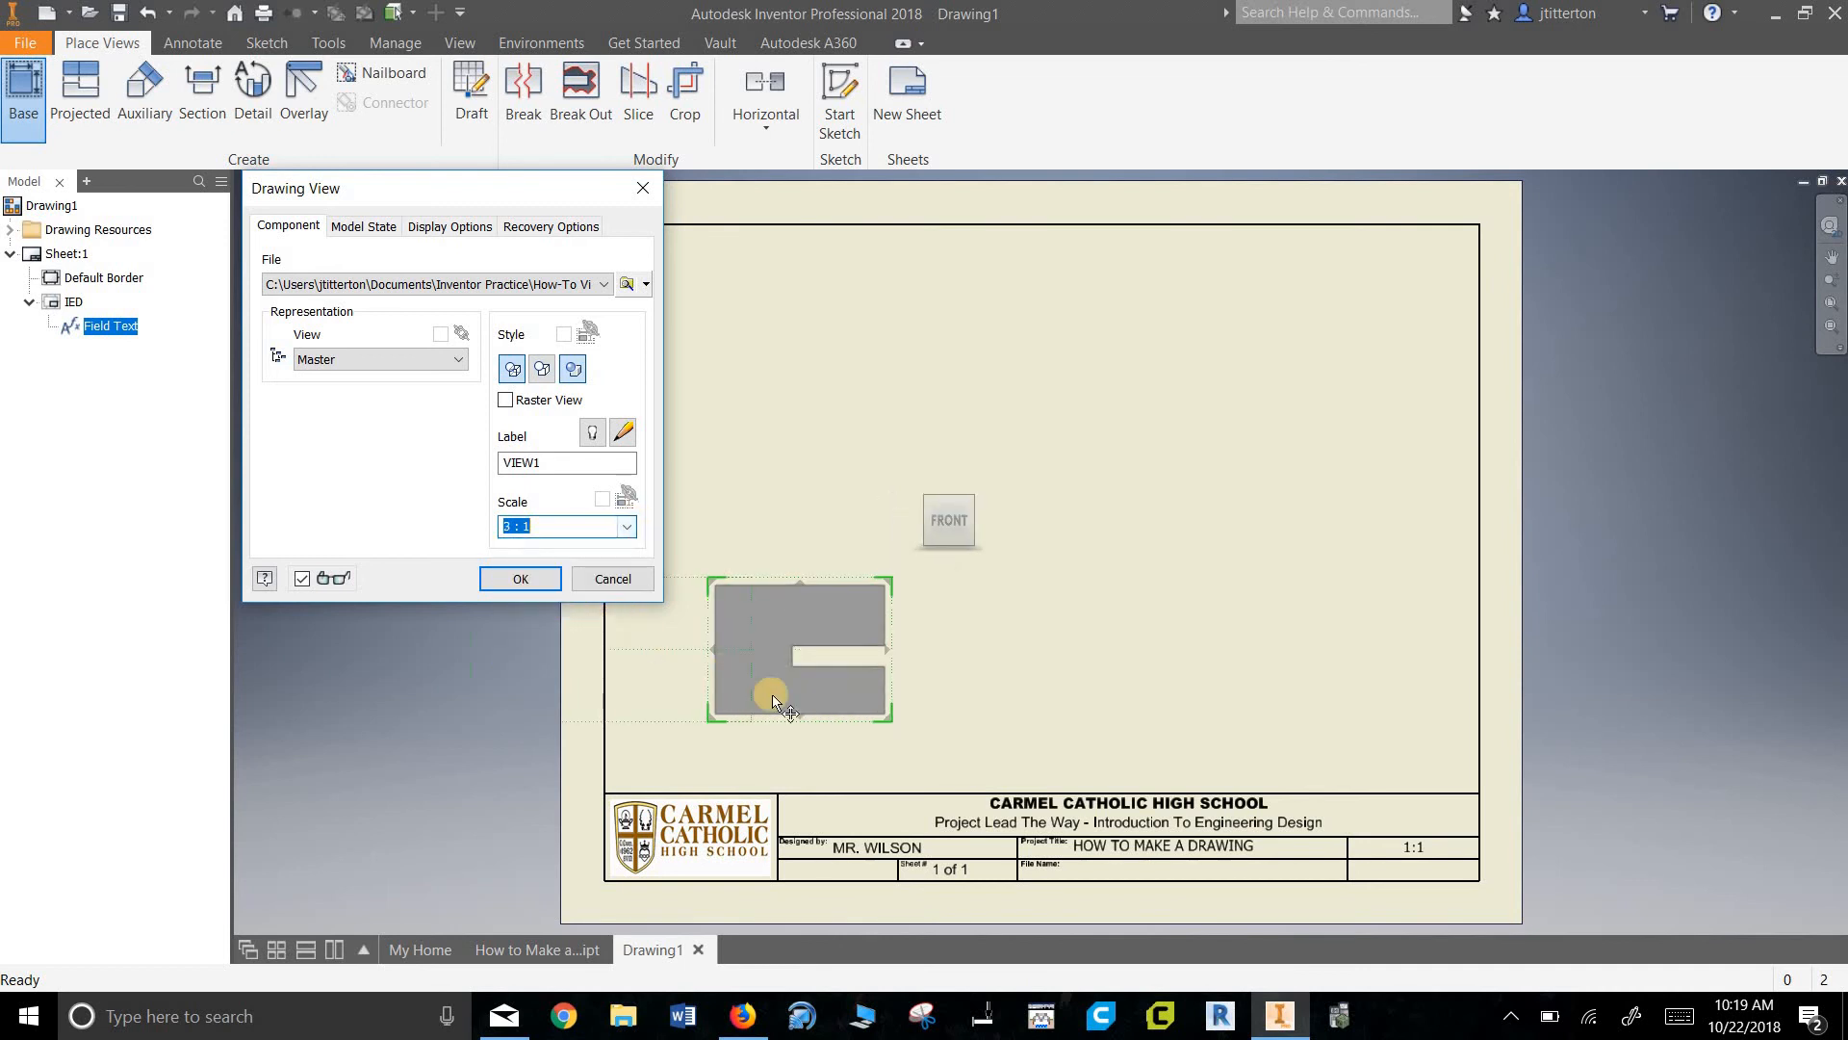
pyautogui.moveTo(819, 599); pyautogui.dragTo(852, 592)
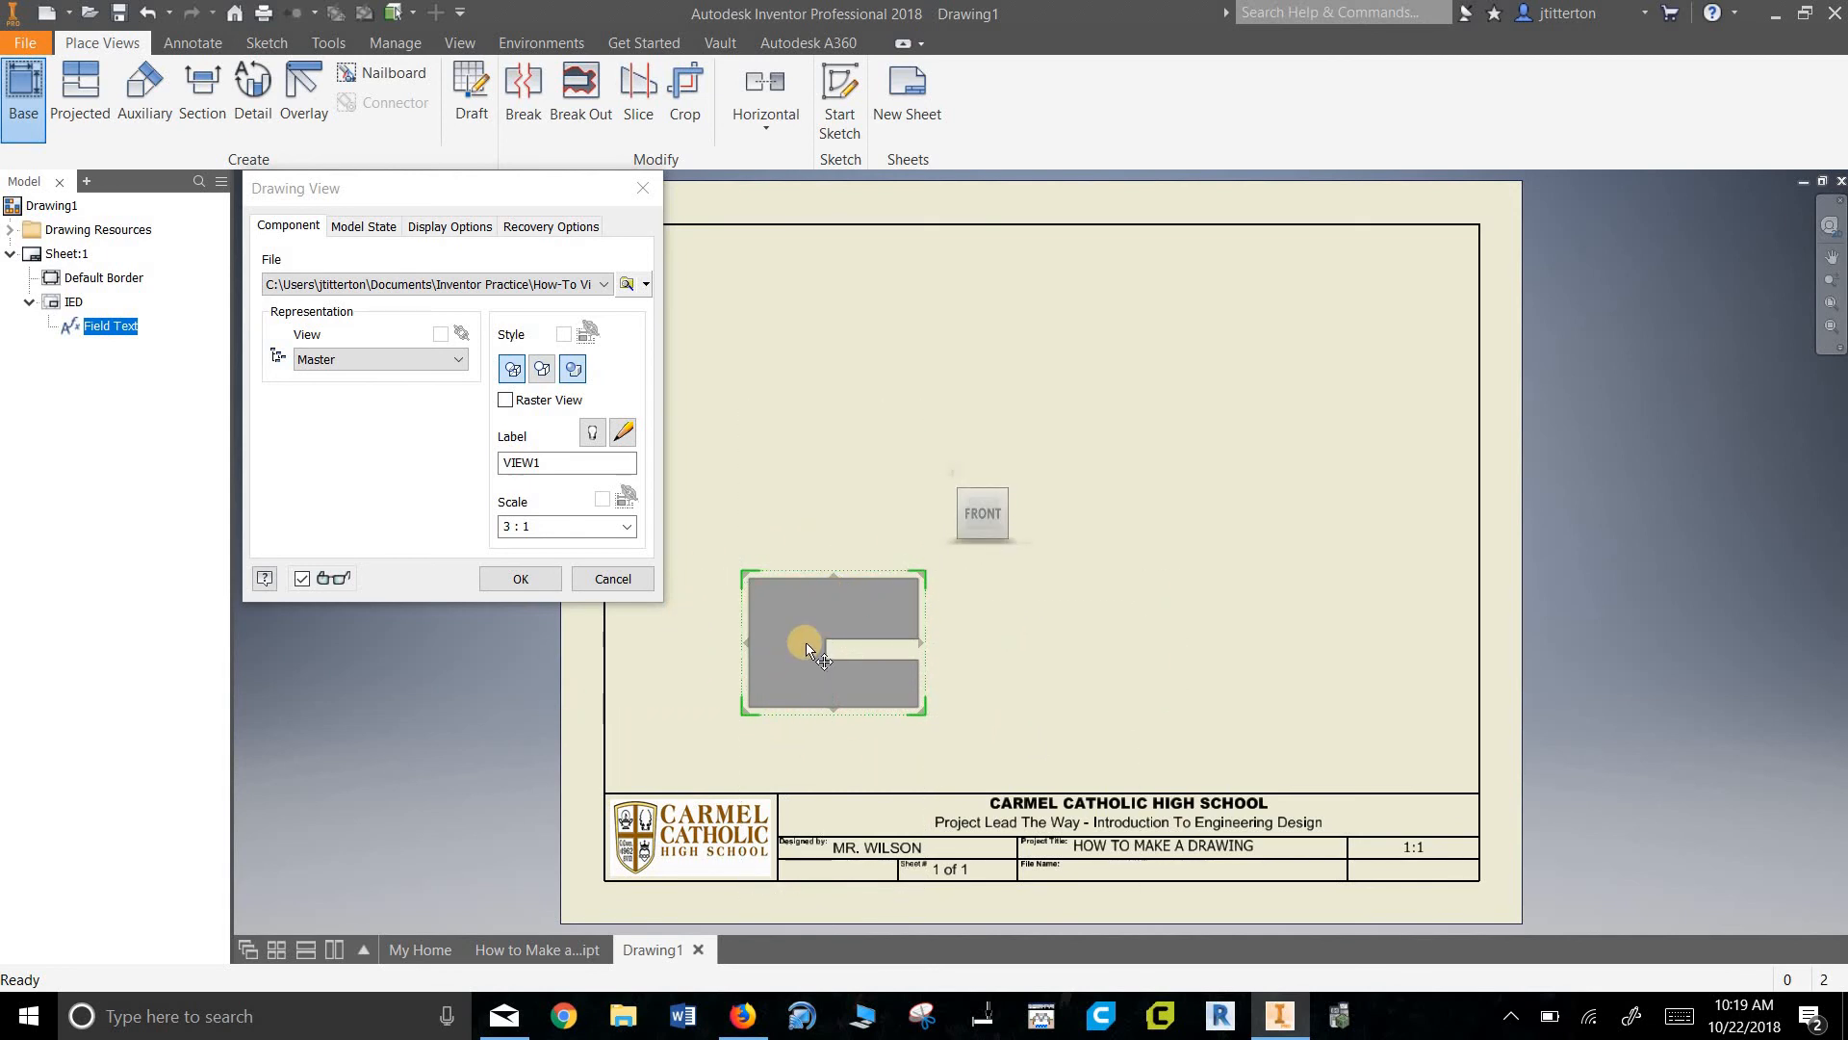
# - Project a top view above the front view, a side view to its right, and an isometric view in the upper-right area
pyautogui.click(812, 419)
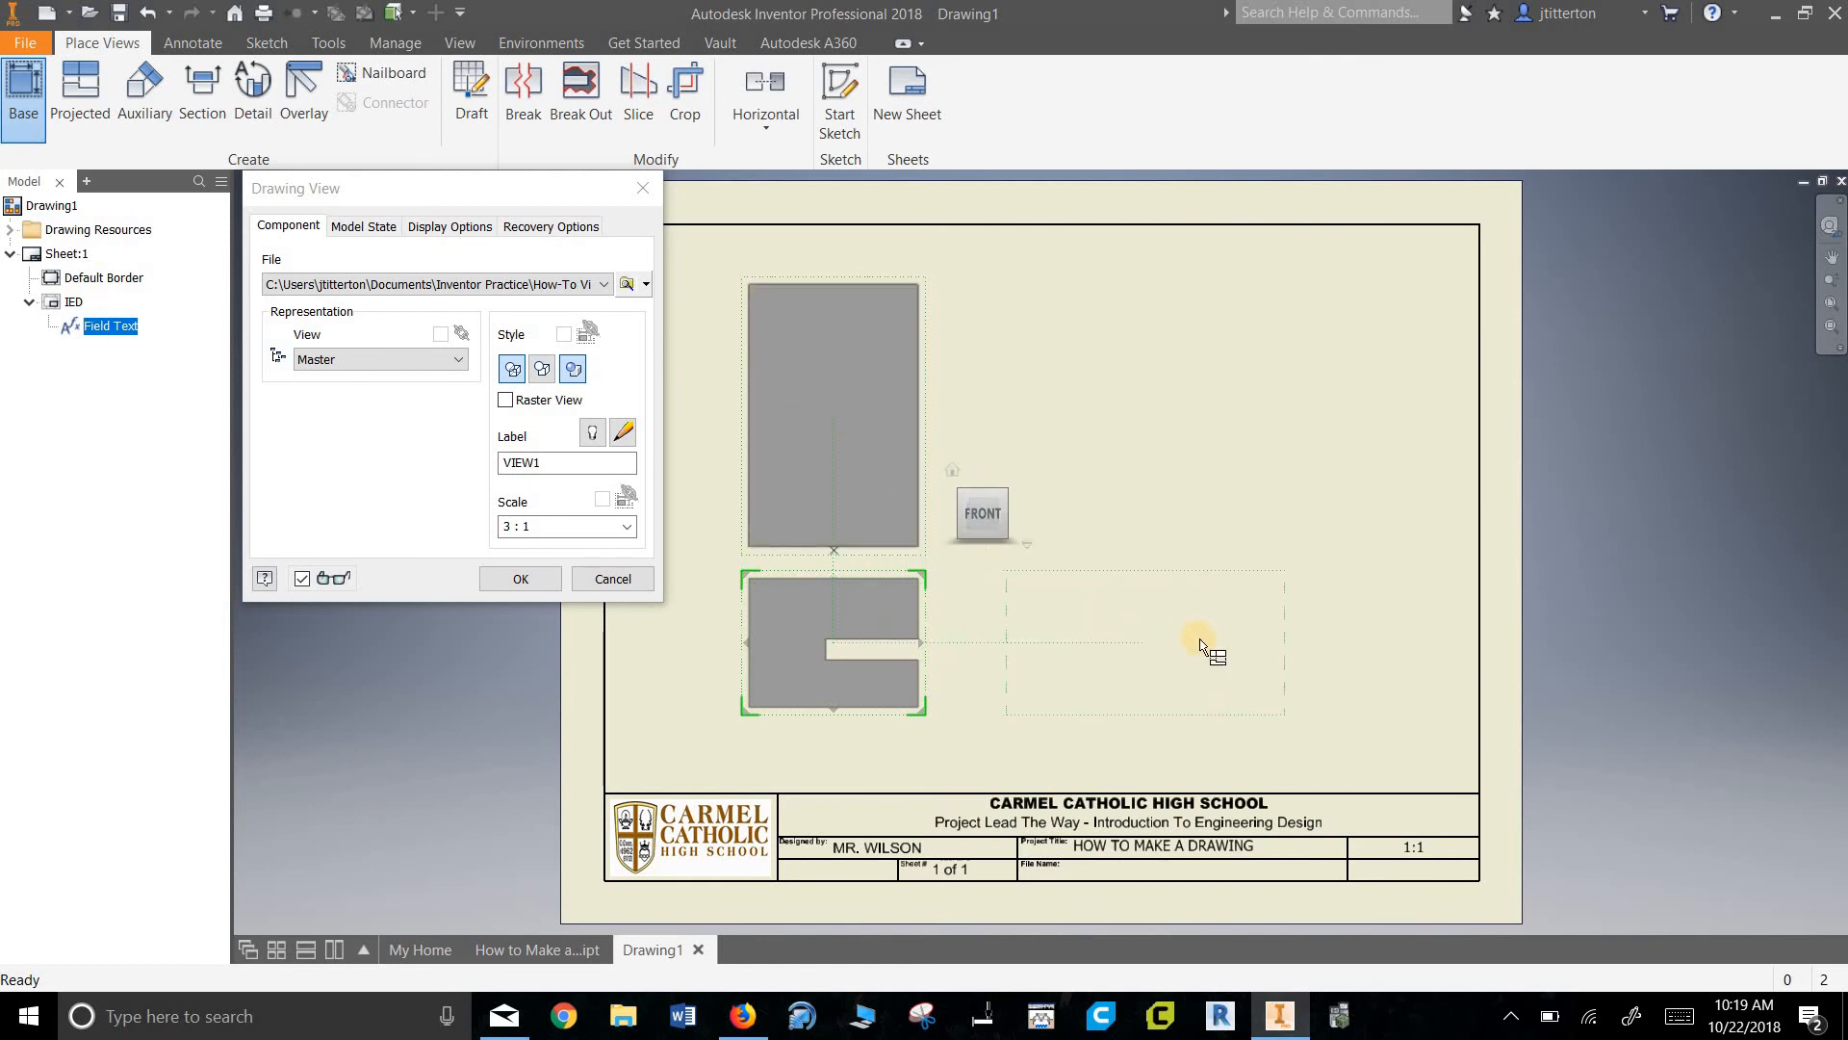
pyautogui.click(1203, 594)
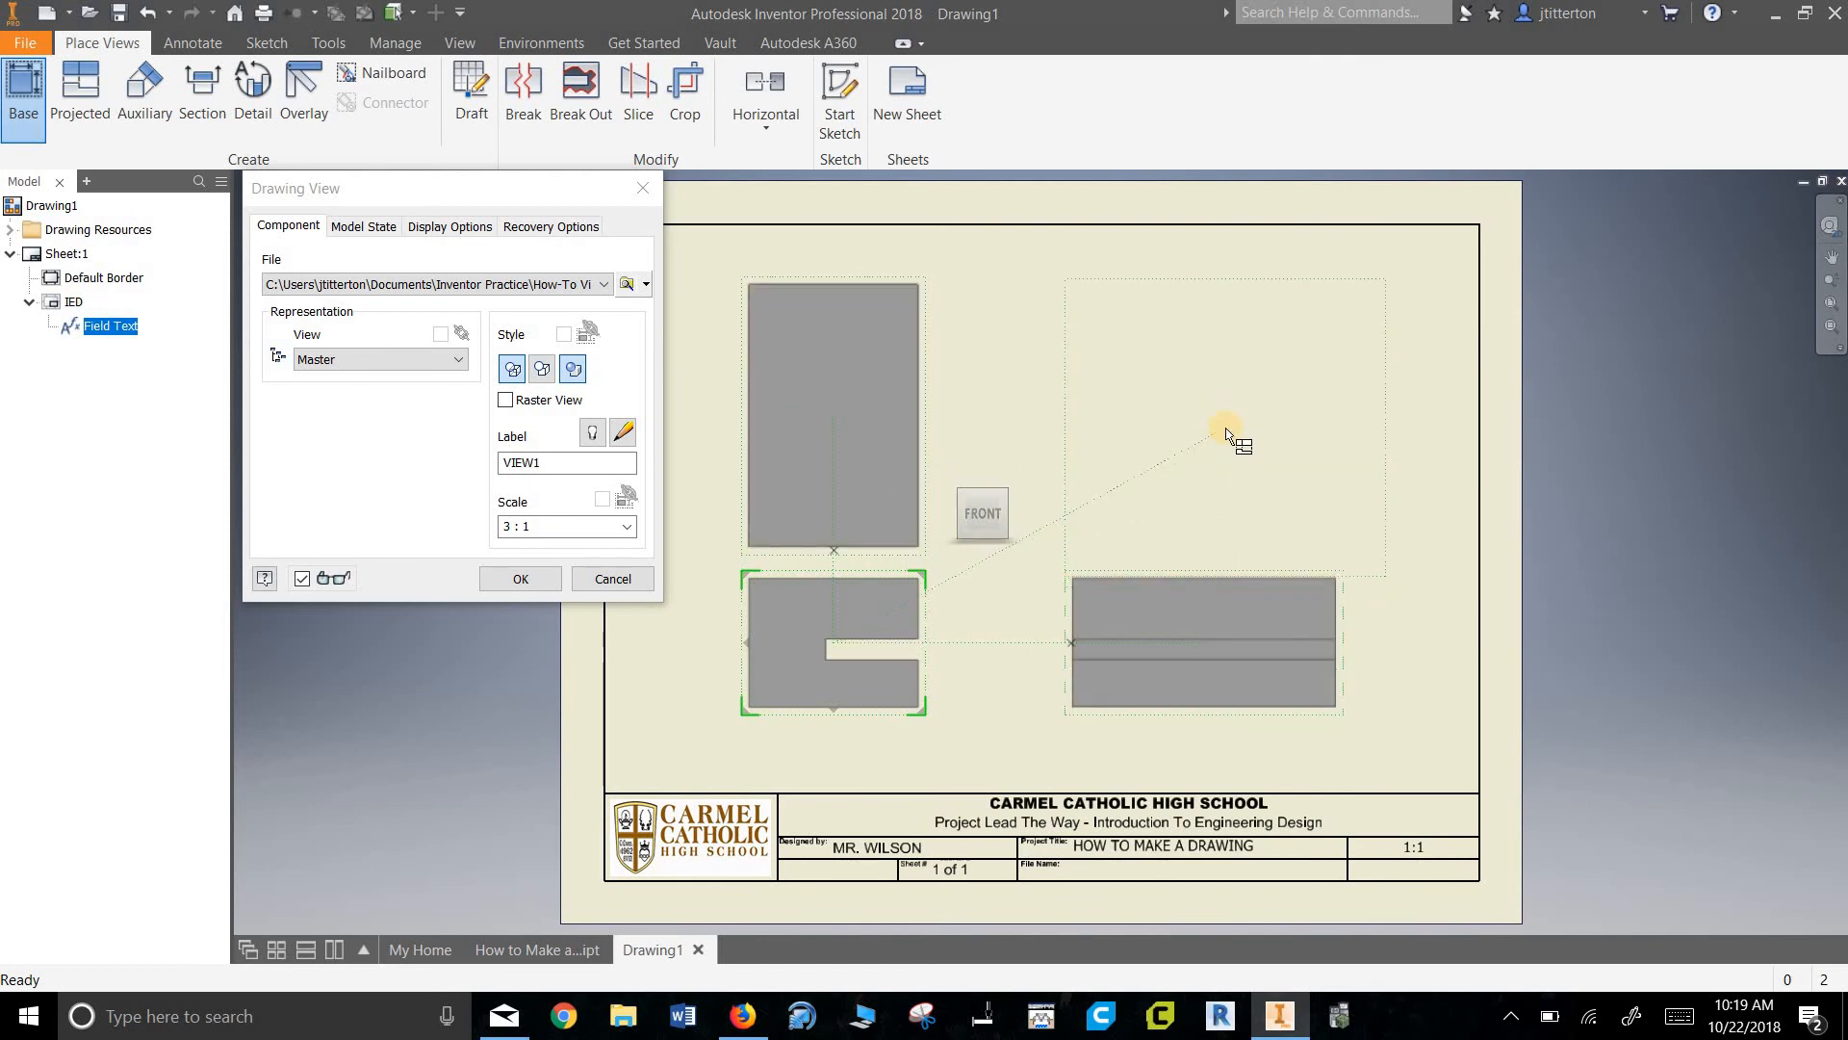
pyautogui.click(1226, 433)
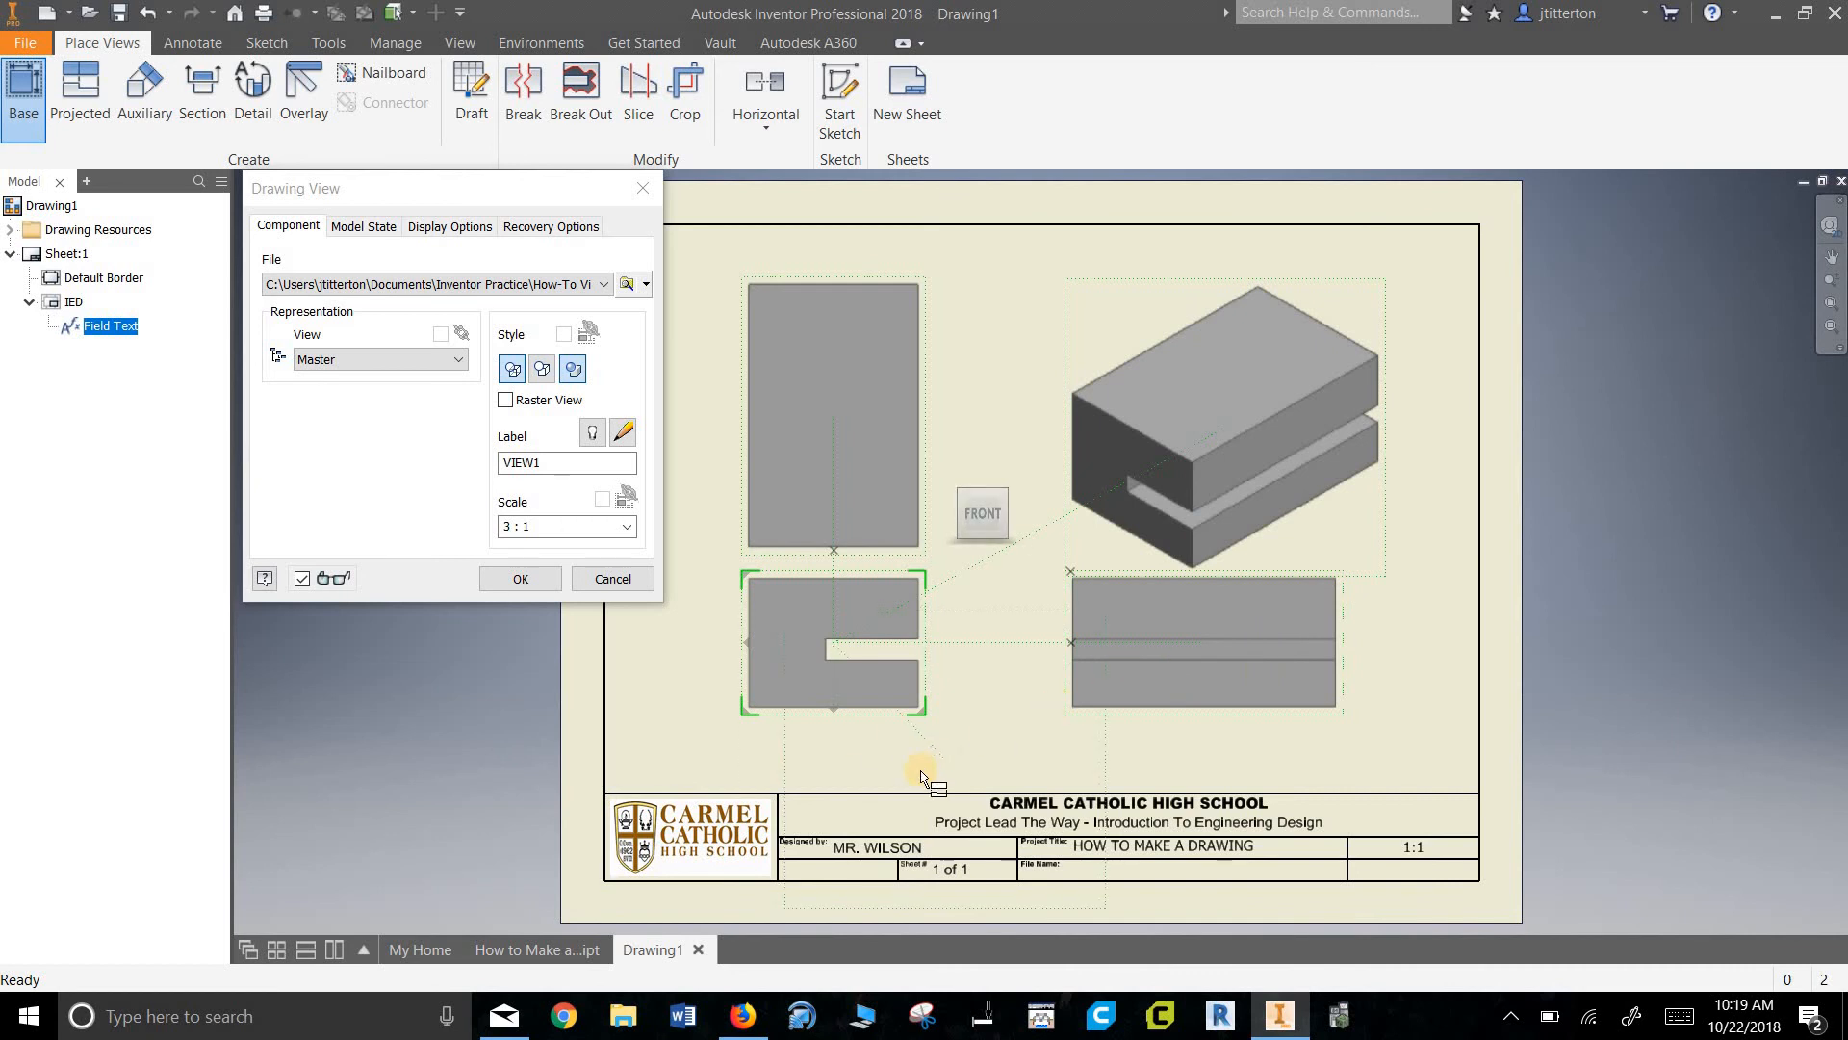
# - Set the base view's scale to 2:1, choose the unshaded style with hidden lines removed, and create the views
pyautogui.click(625, 527)
pyautogui.click(572, 593)
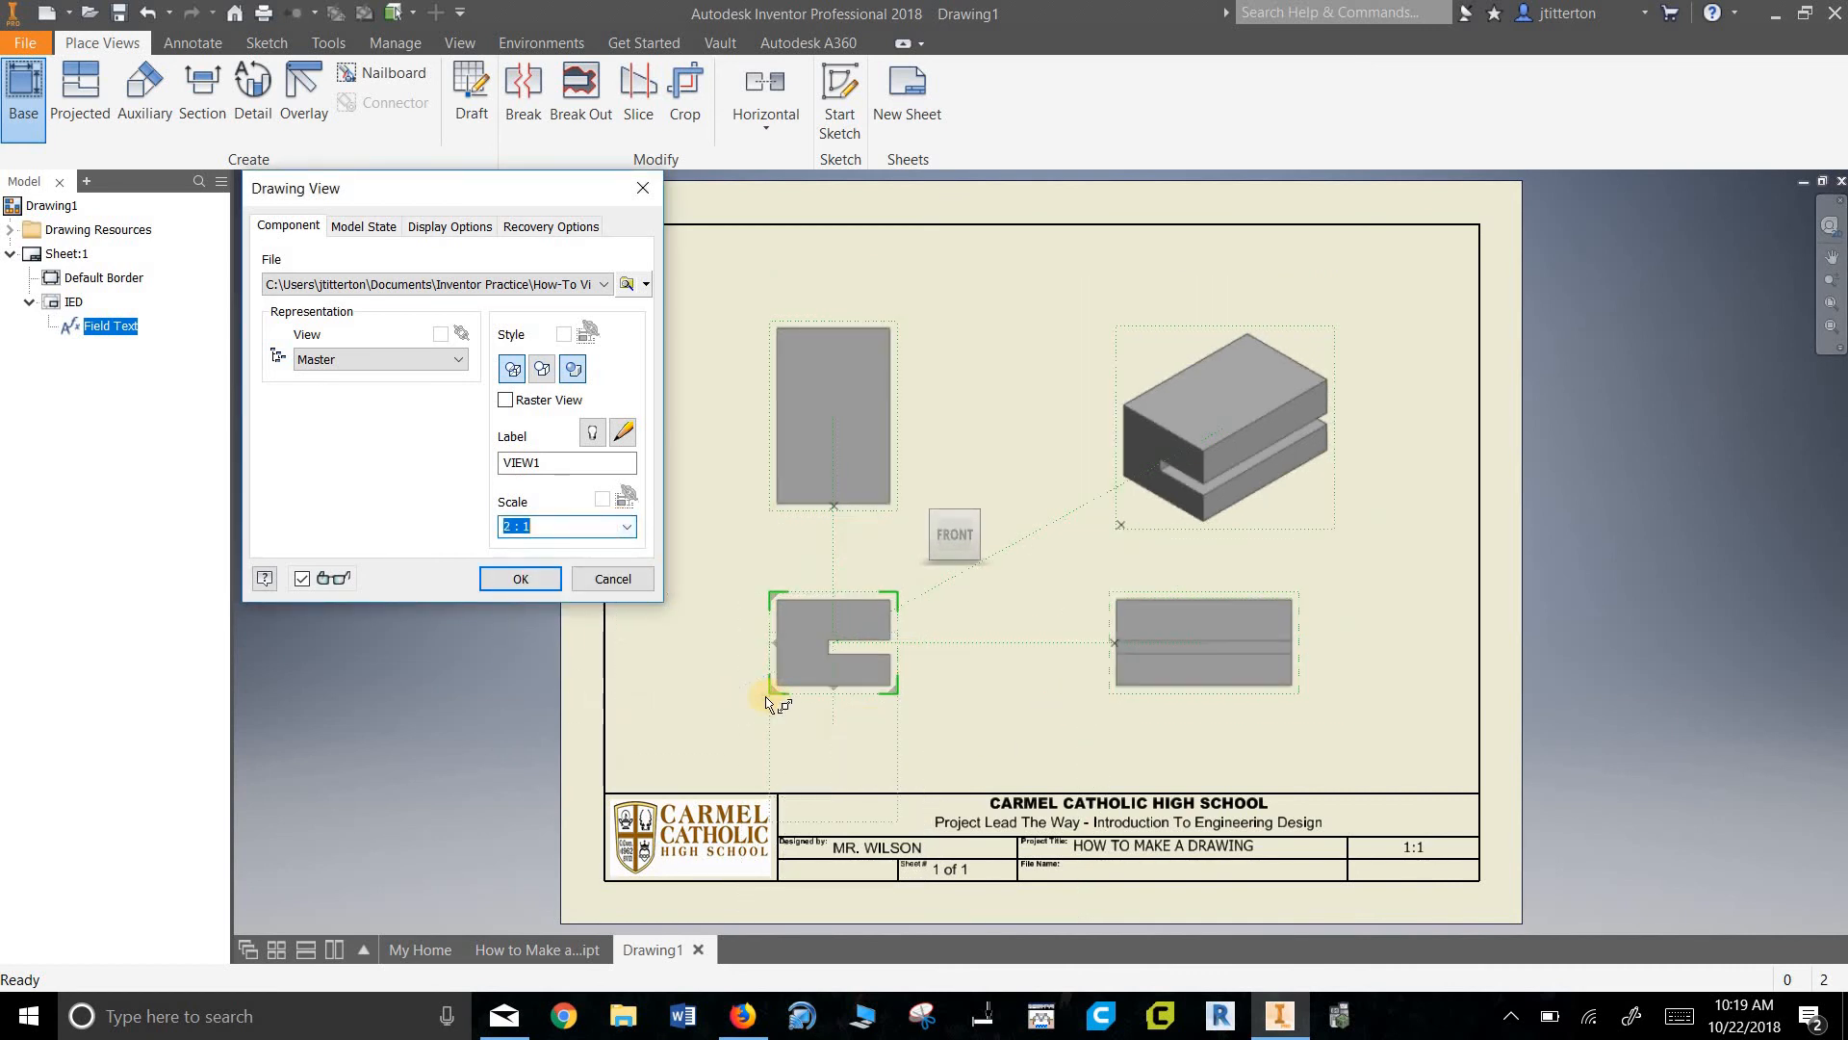
pyautogui.click(542, 368)
pyautogui.click(571, 368)
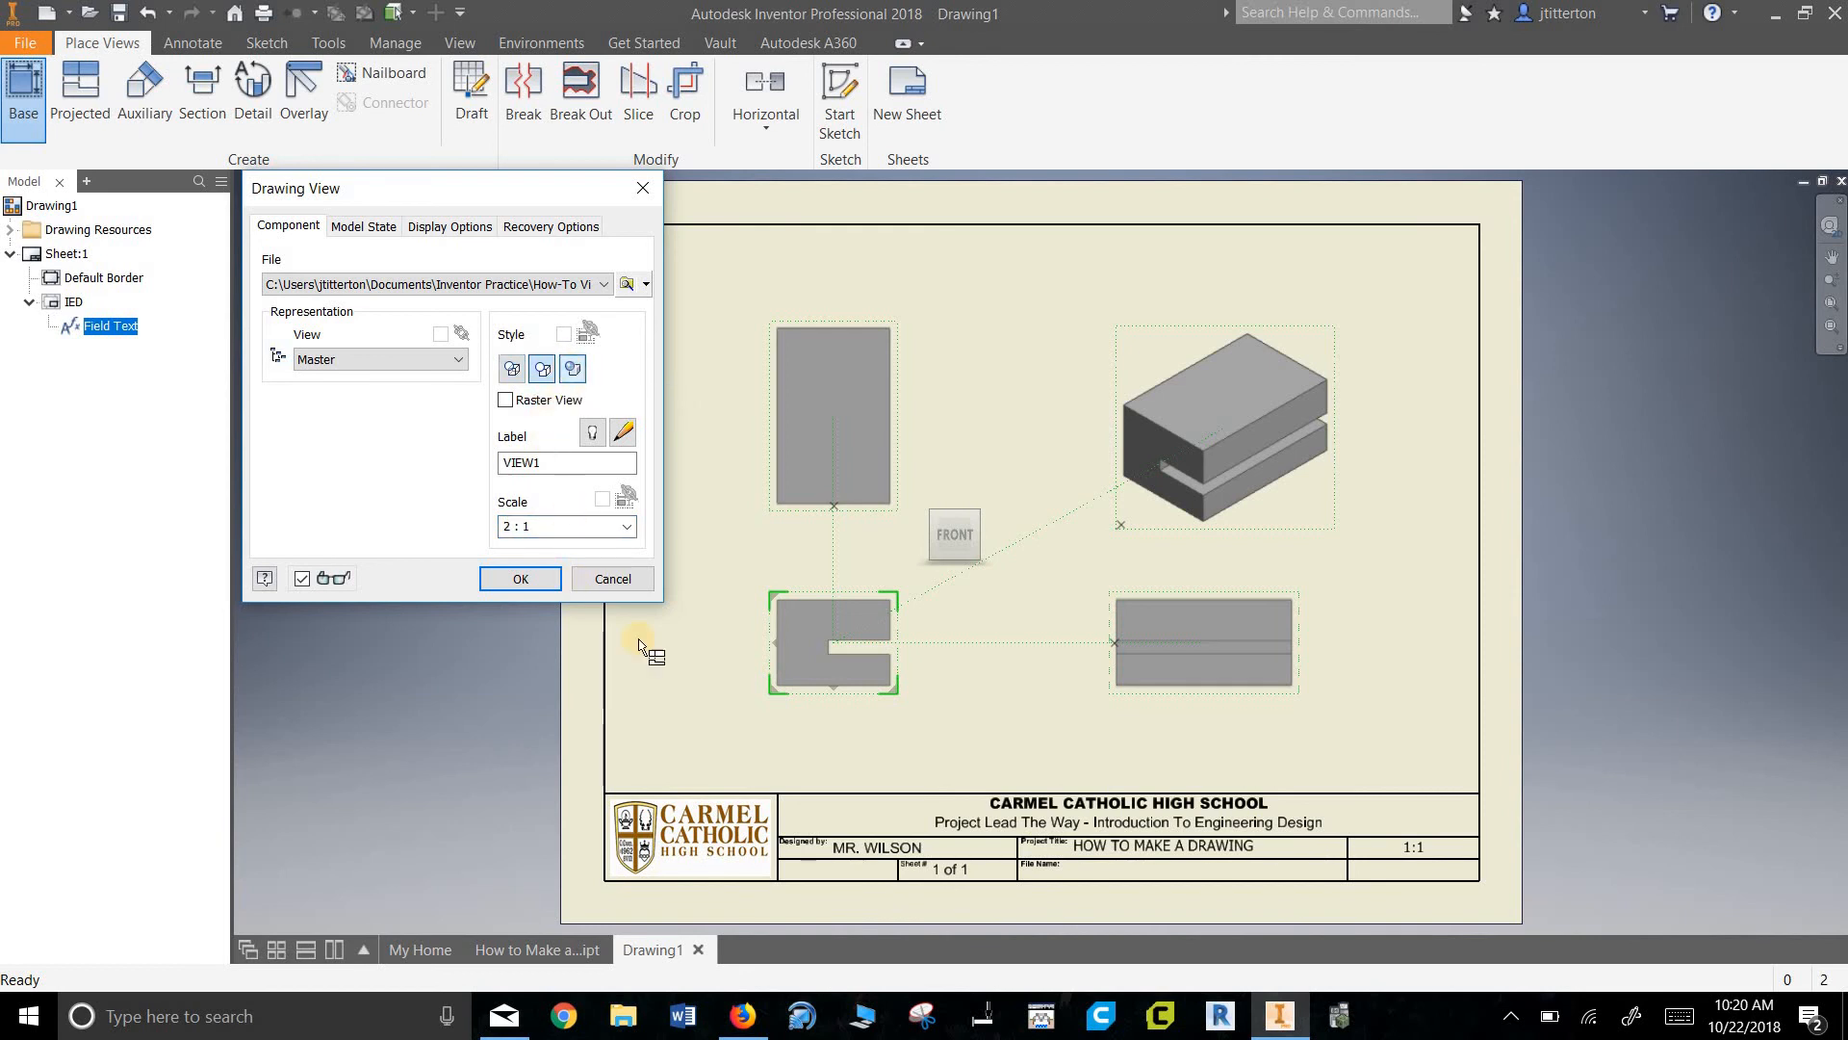
pyautogui.click(527, 580)
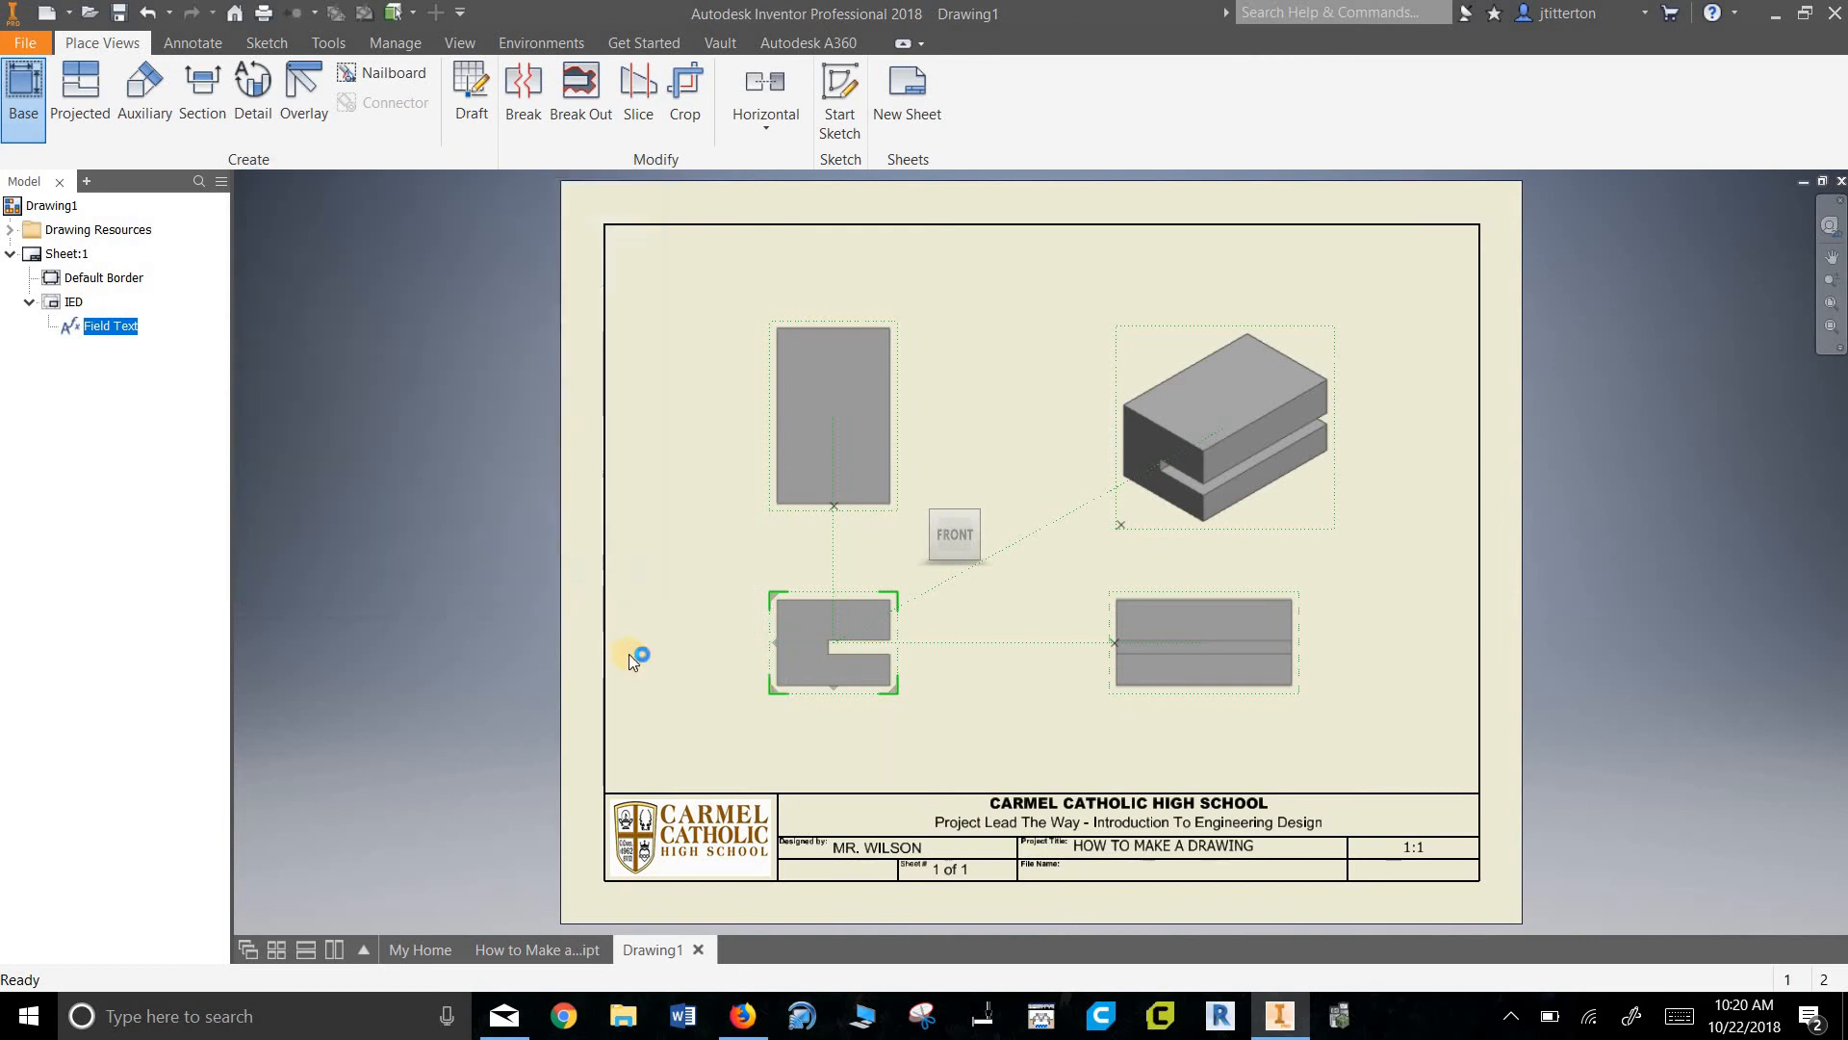
# - Apply the shaded style to the isometric view
pyautogui.doubleClick(1142, 529)
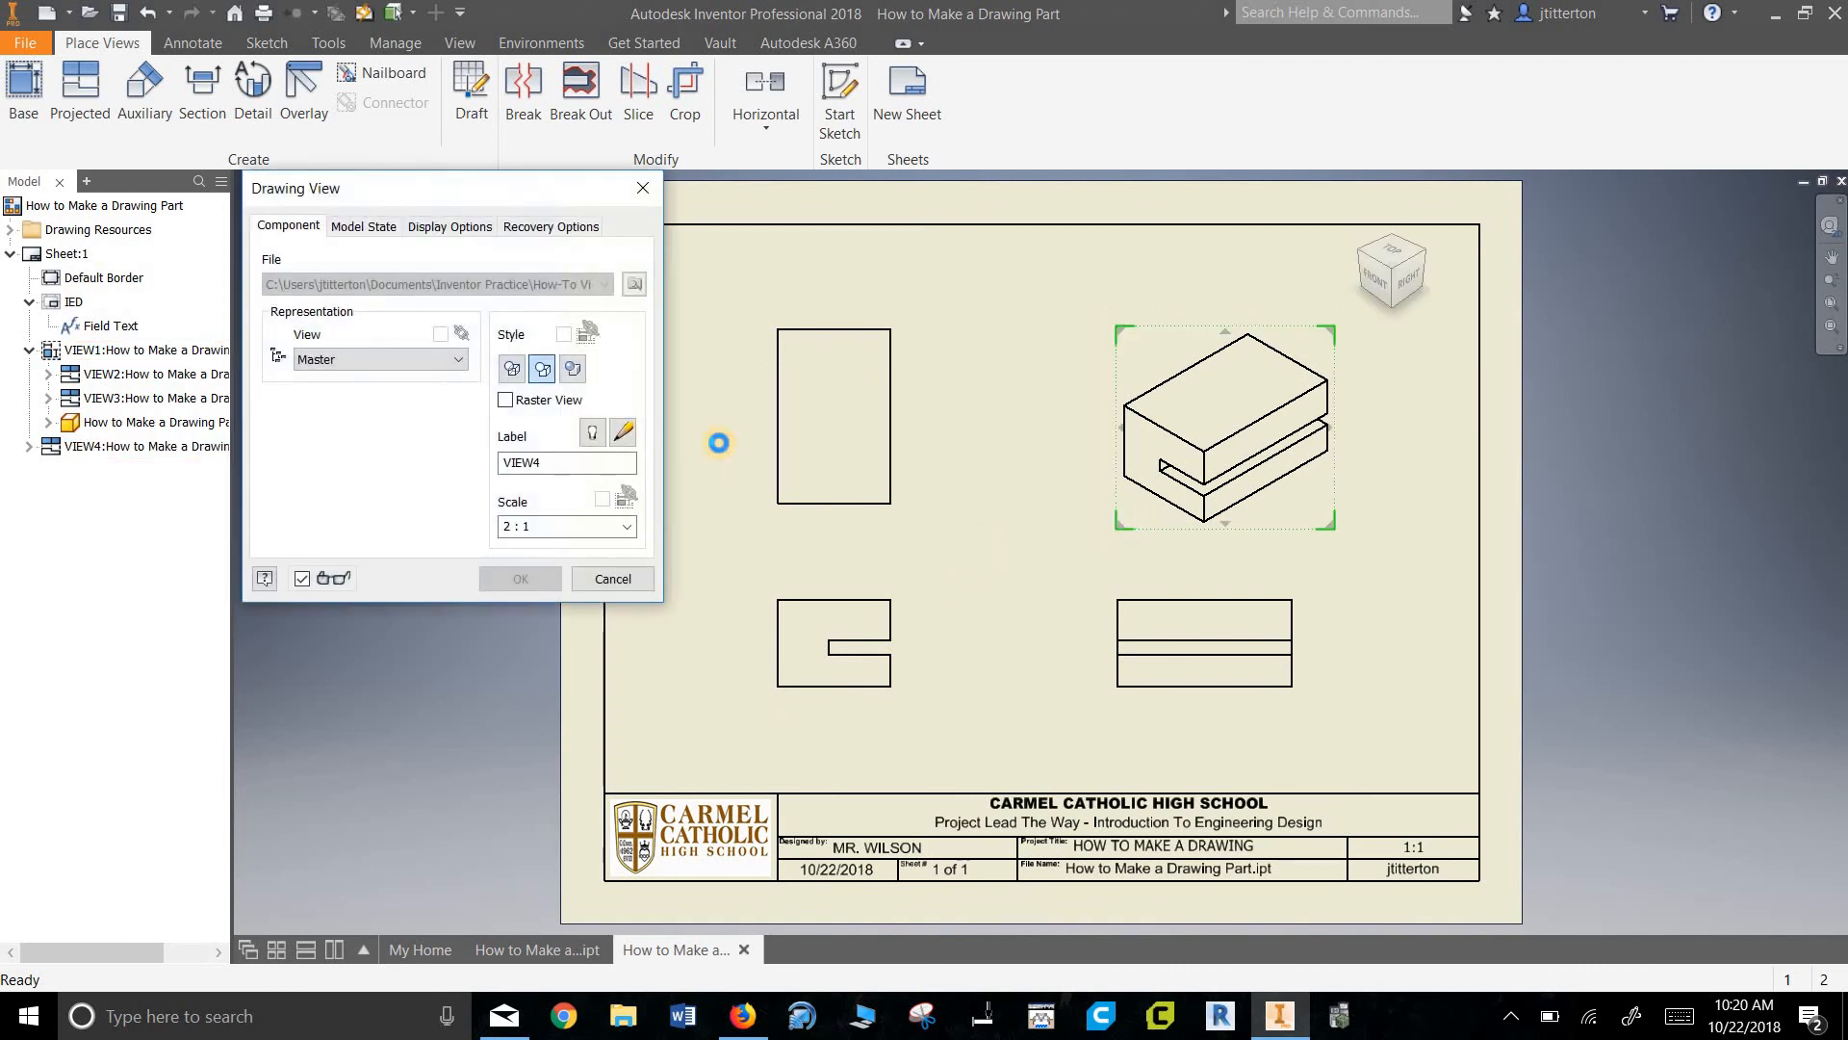
pyautogui.click(573, 368)
pyautogui.click(537, 582)
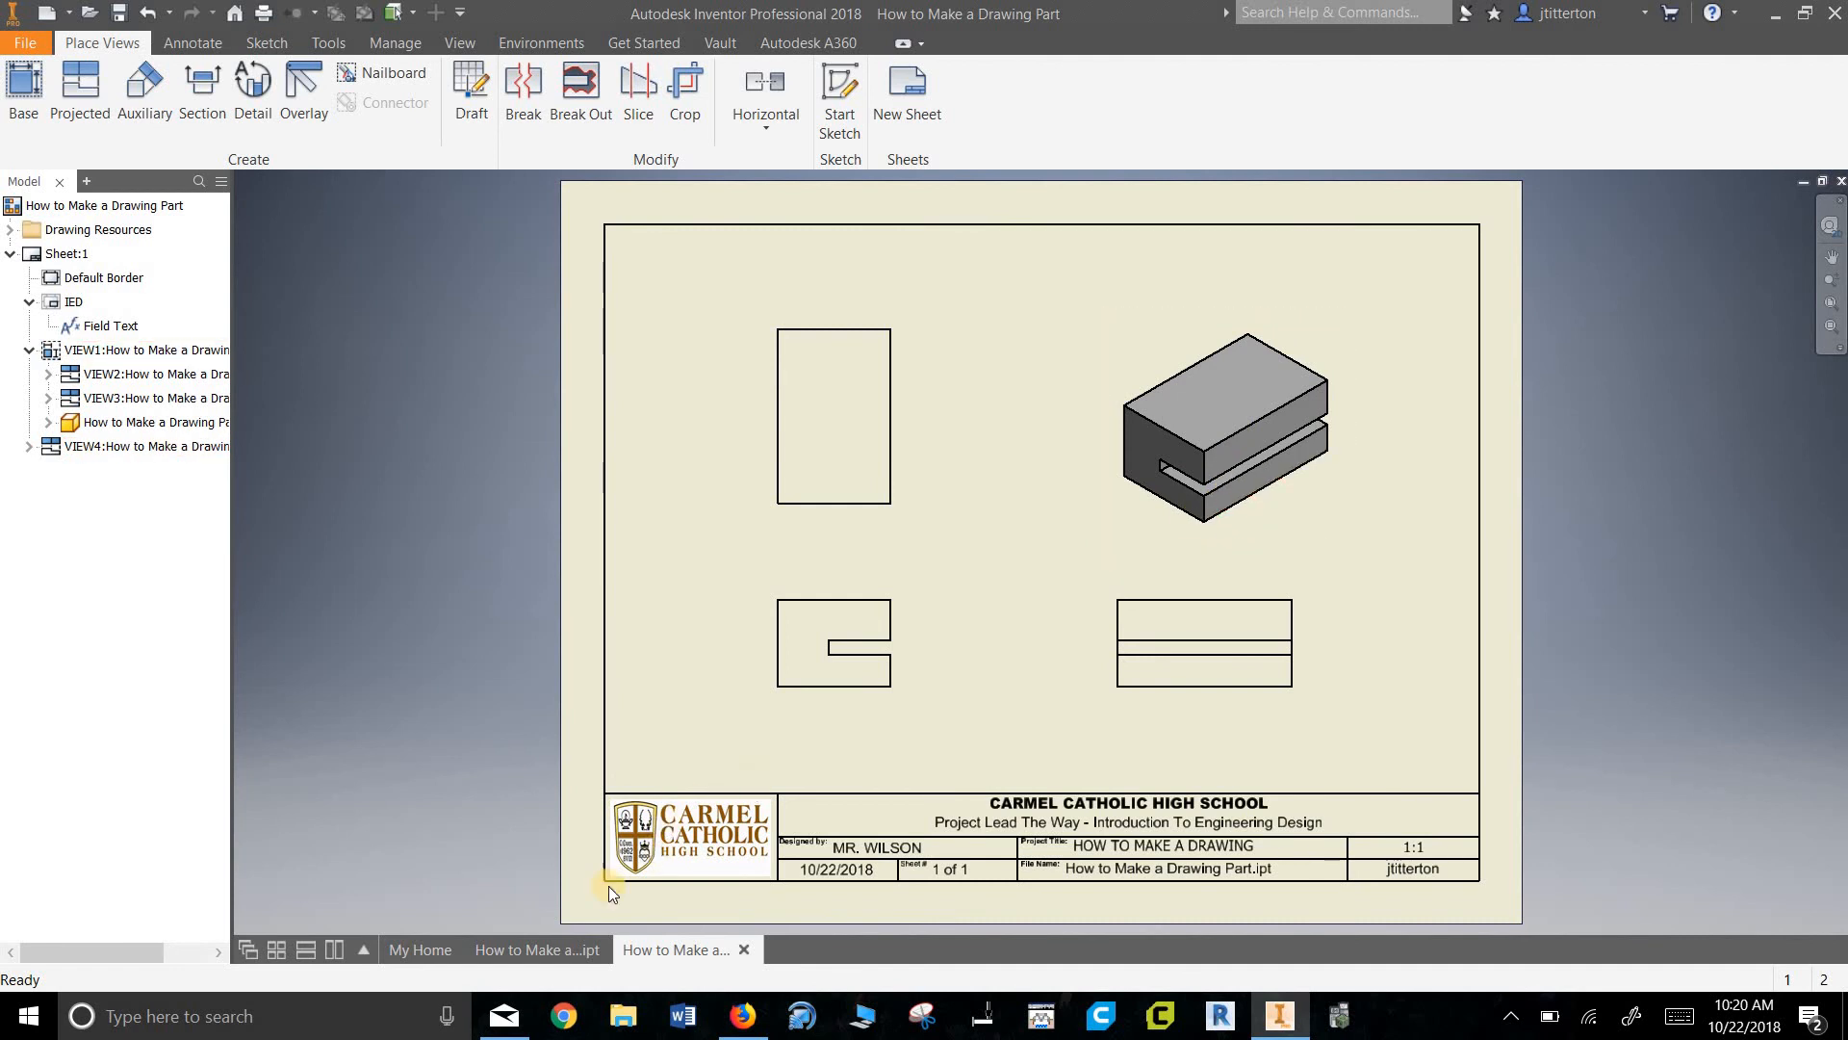
# - Switch to the "How to Make a Drawing Part" model and assign it the Silver material
pyautogui.click(557, 943)
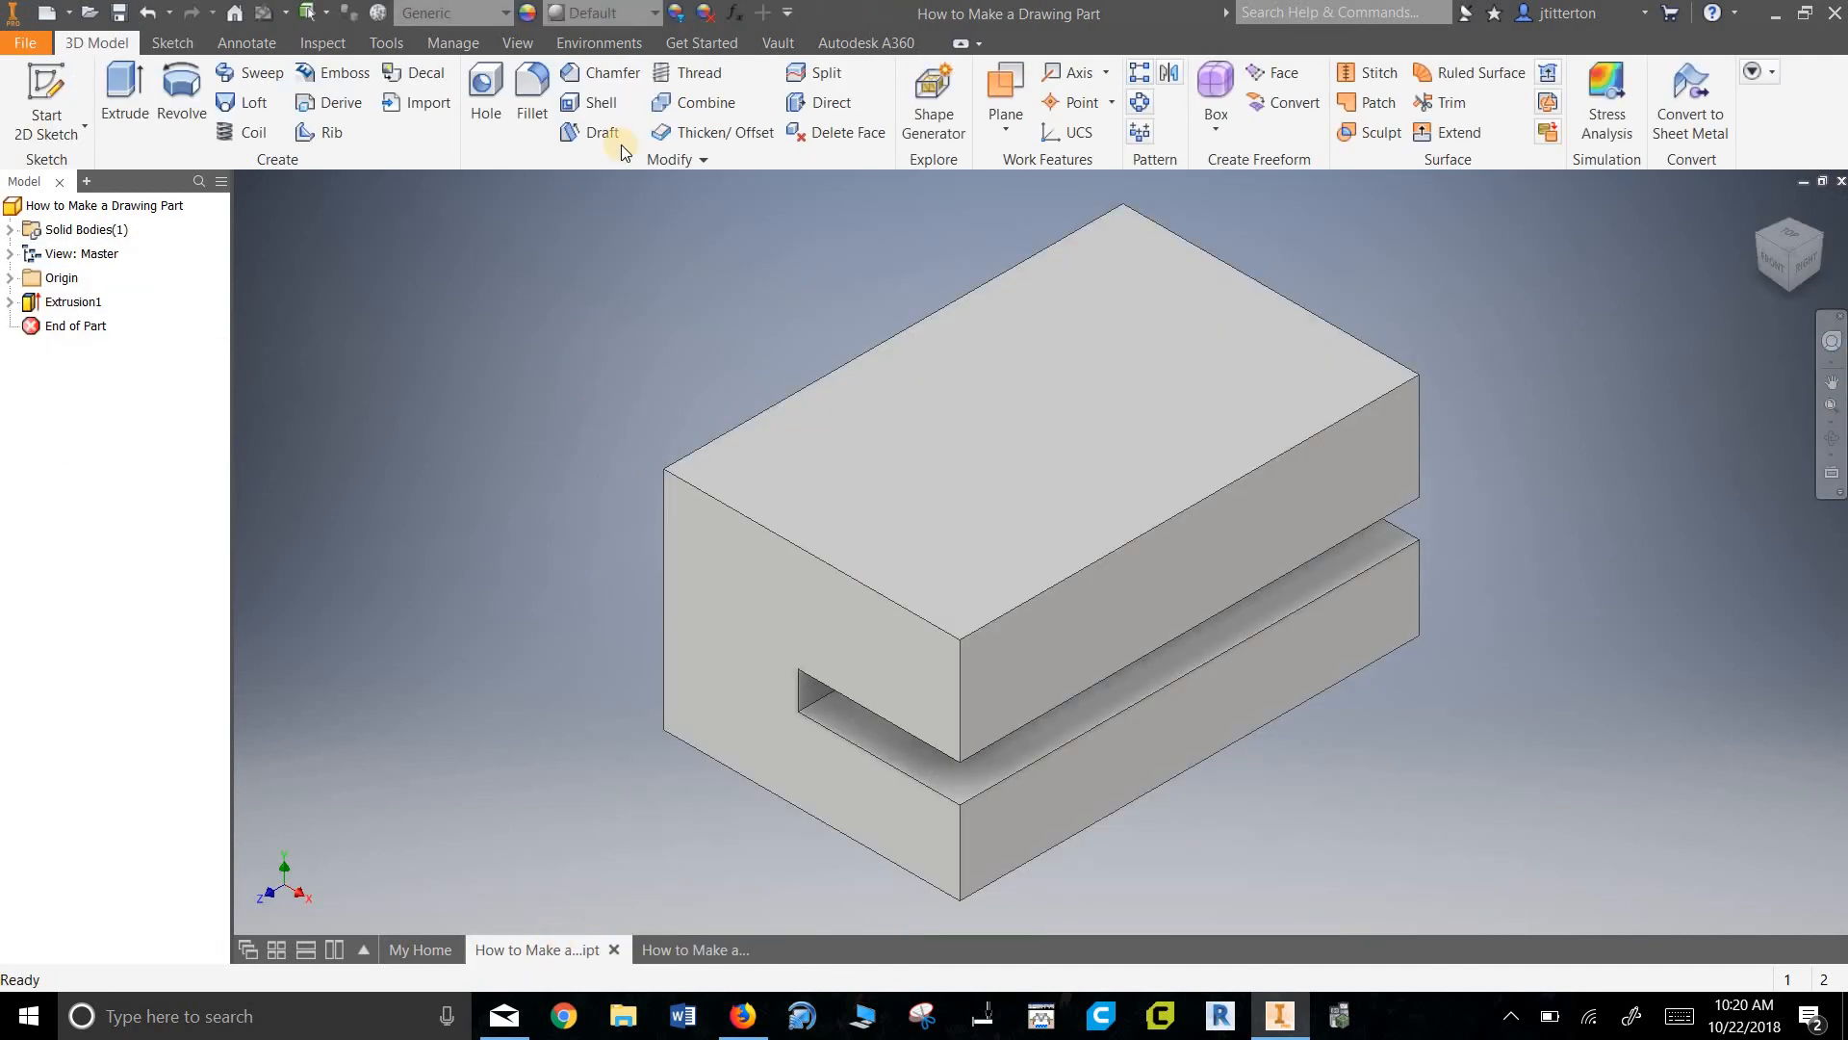
pyautogui.click(503, 14)
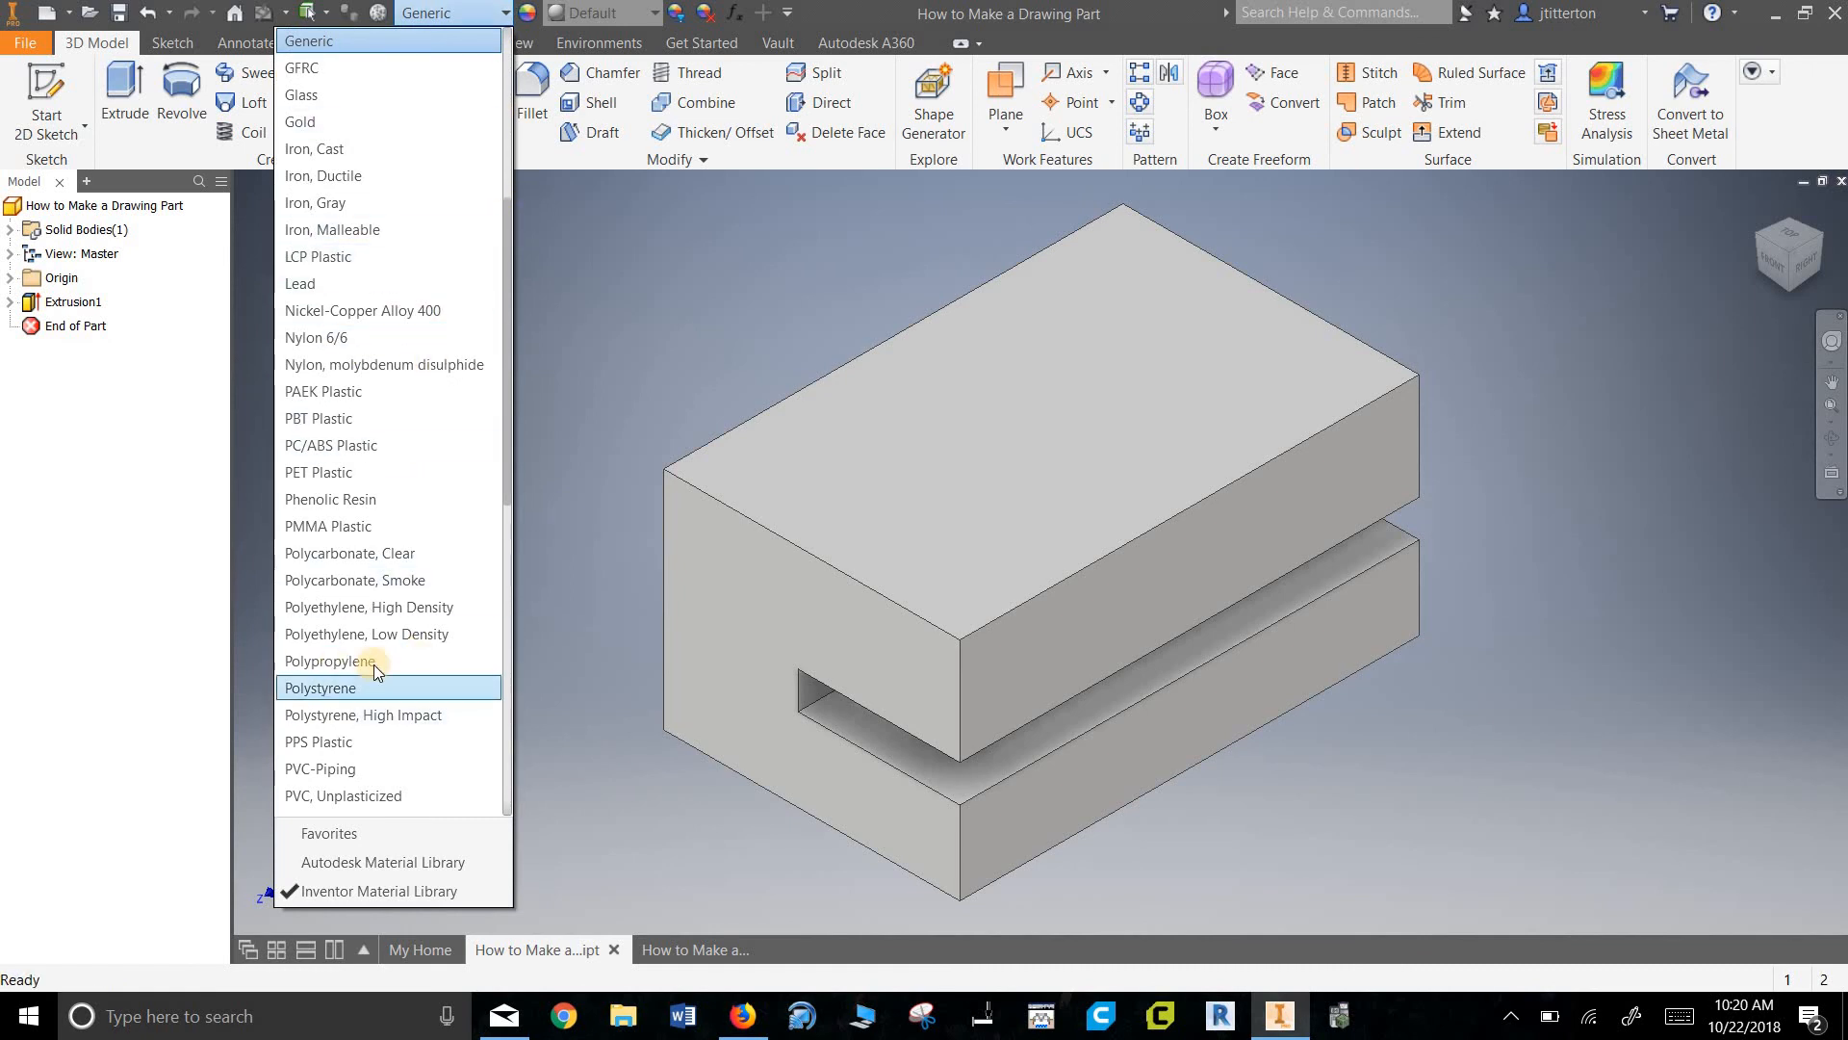
pyautogui.scroll(-3, 374, 679)
pyautogui.click(377, 691)
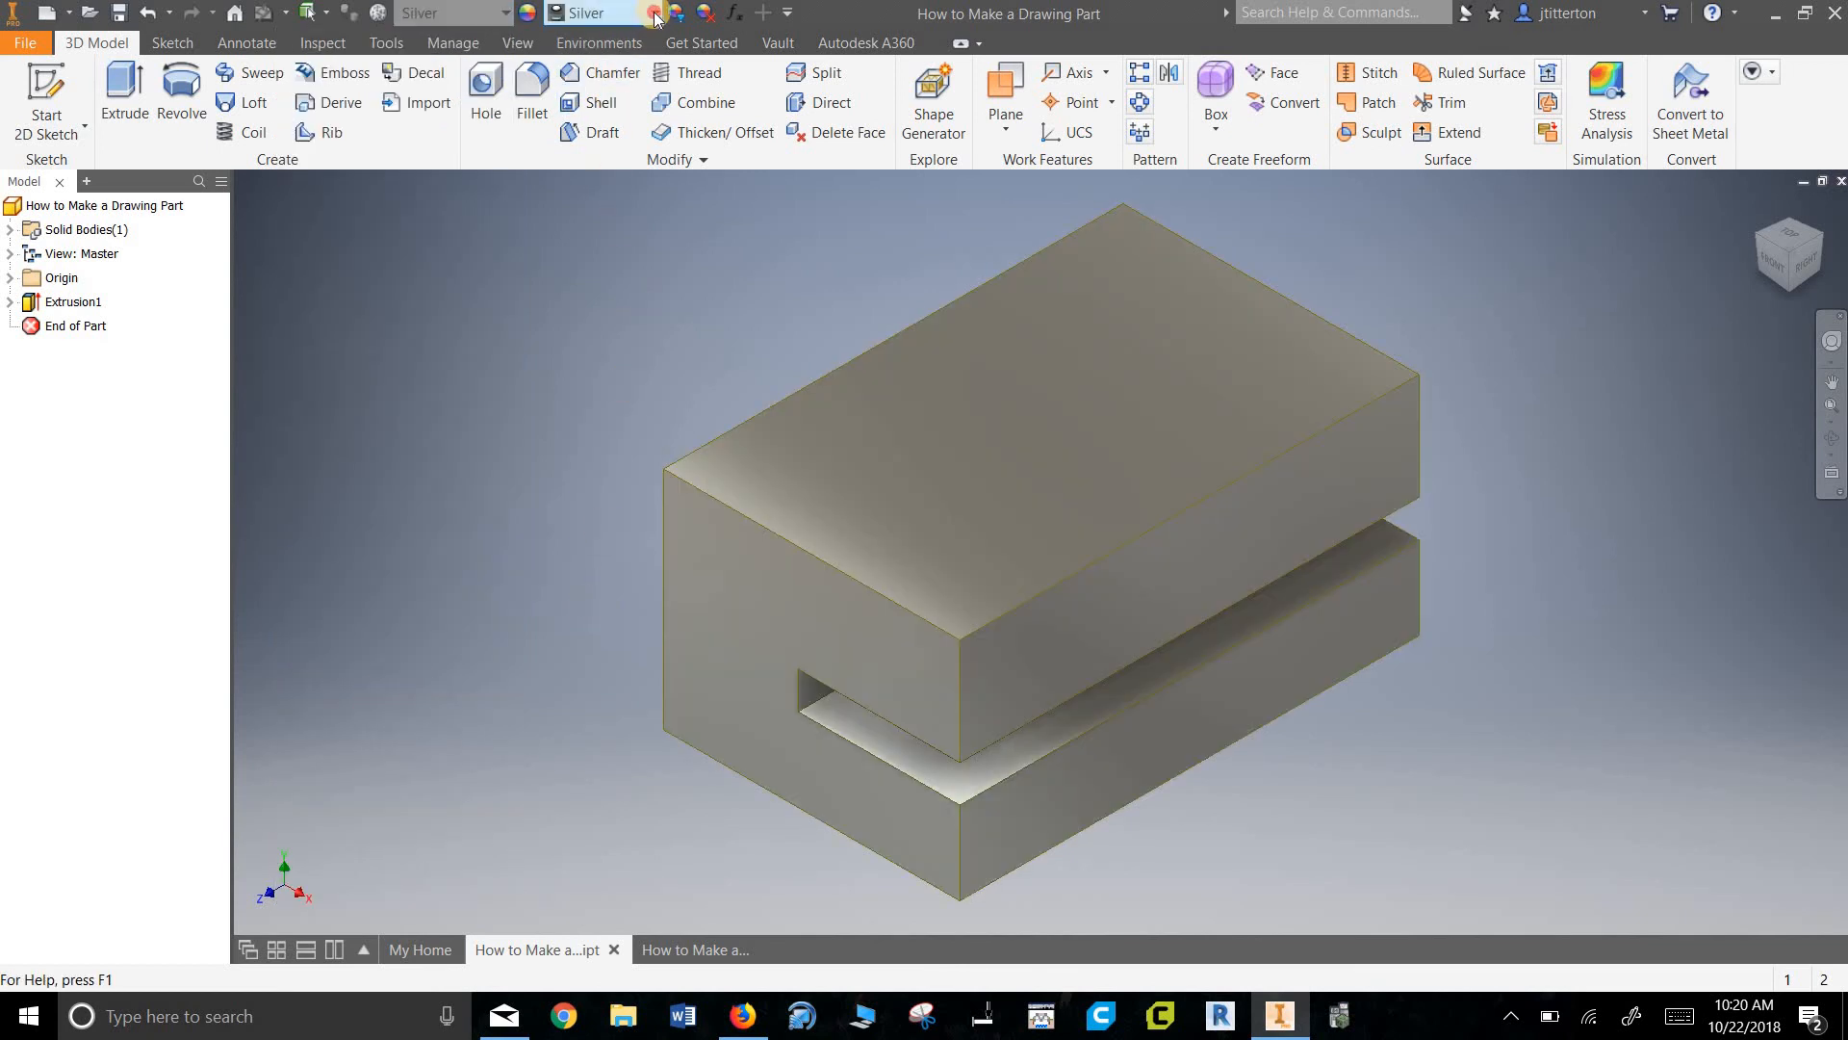
# - Change the part's appearance to Smooth - Yellow
pyautogui.click(656, 18)
pyautogui.click(658, 14)
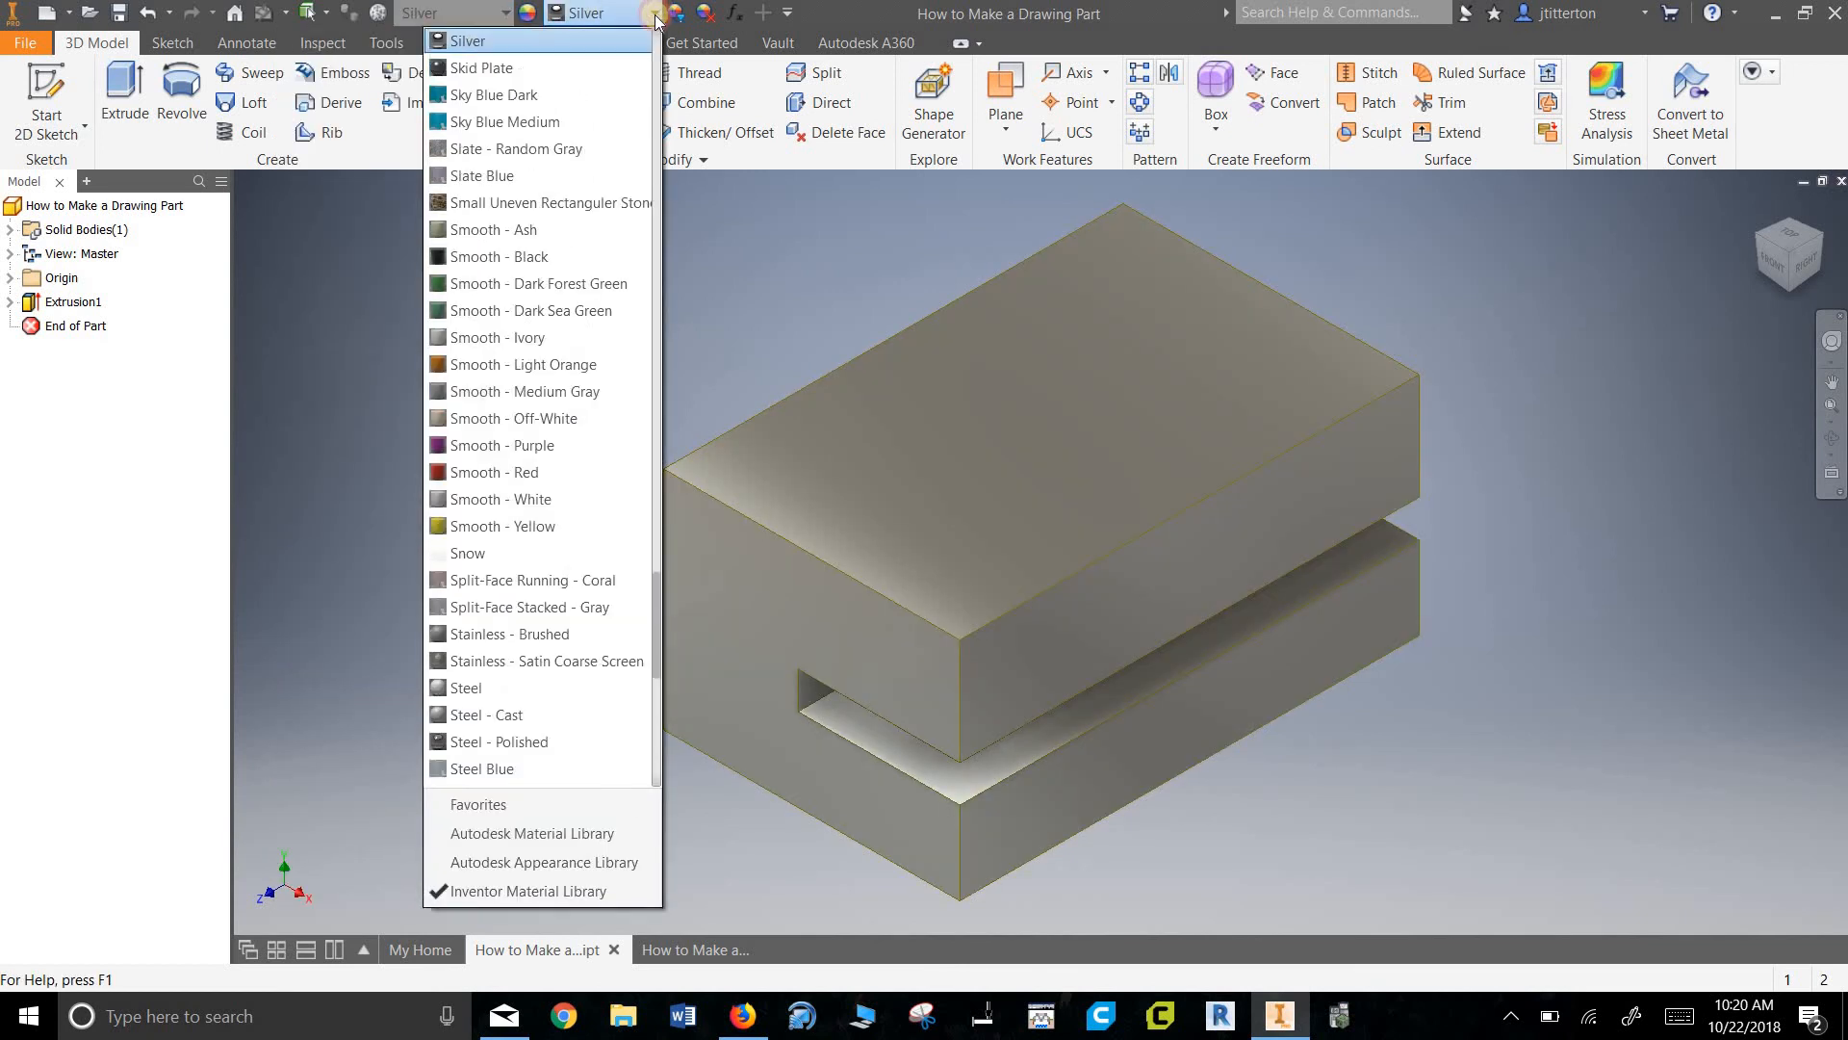
pyautogui.click(657, 13)
pyautogui.click(658, 13)
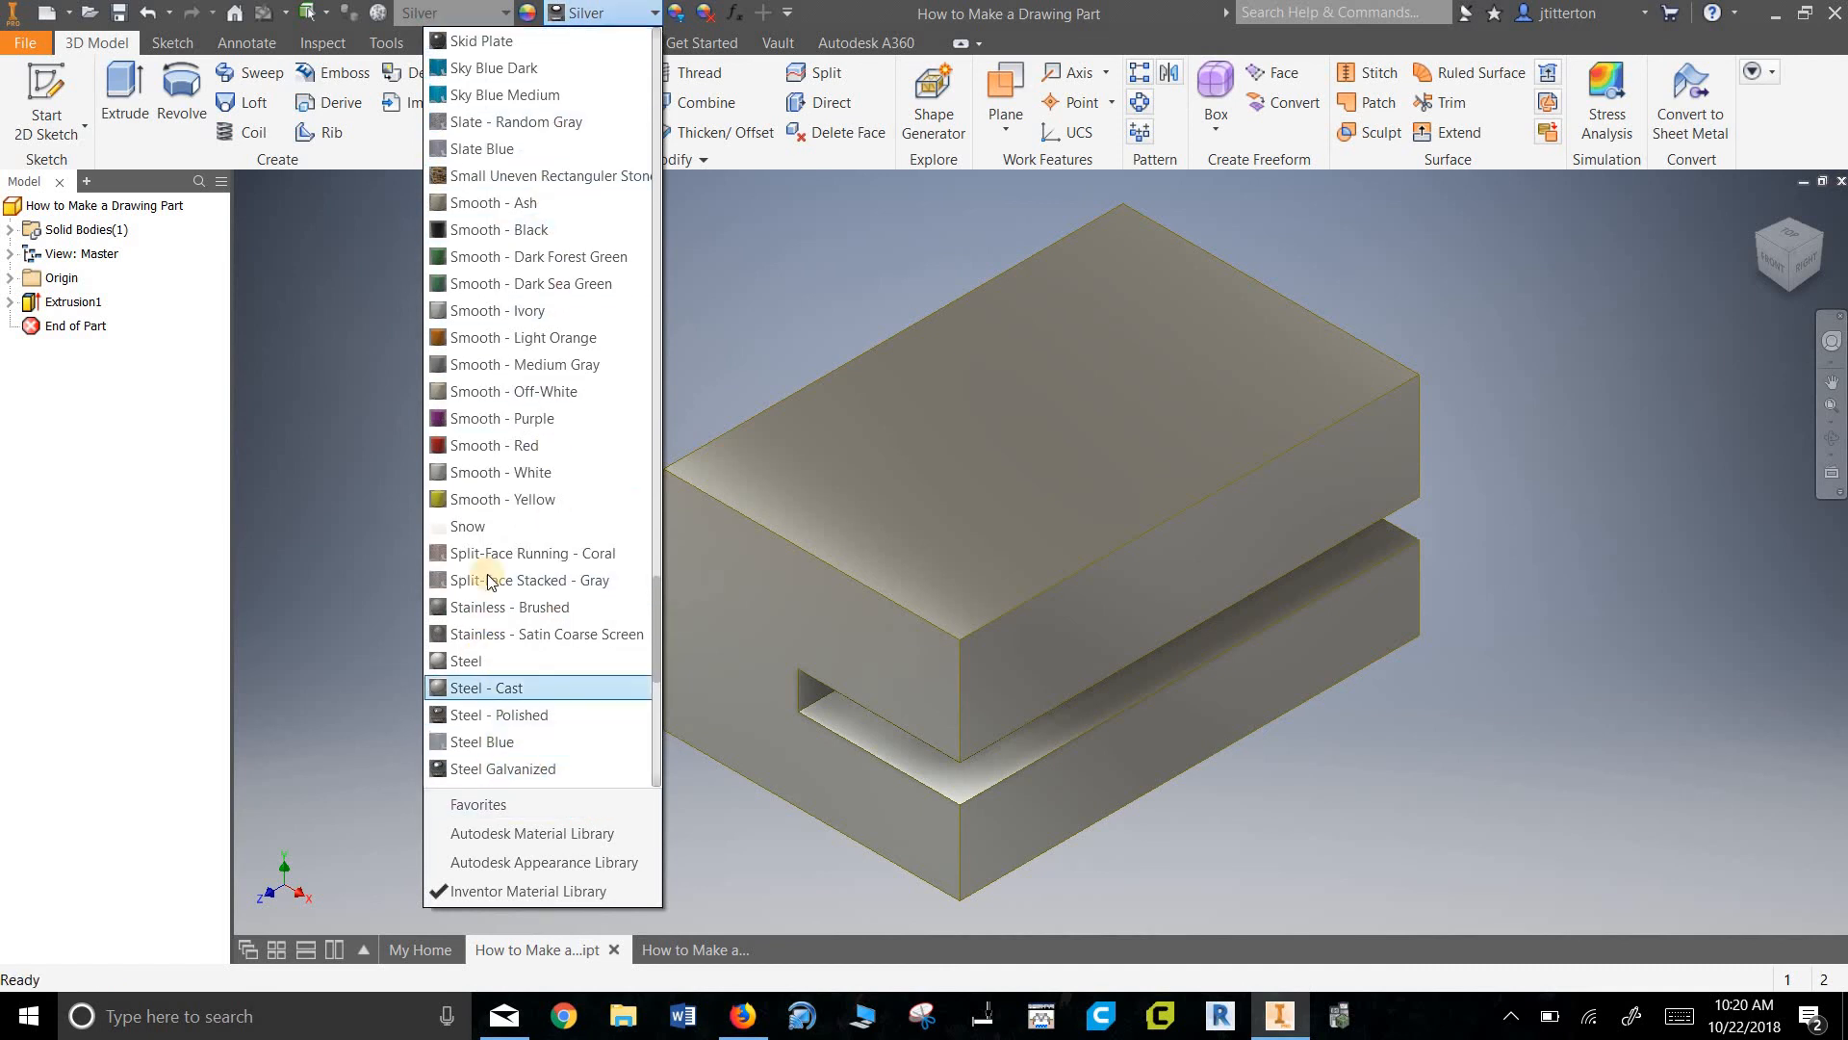
pyautogui.click(528, 499)
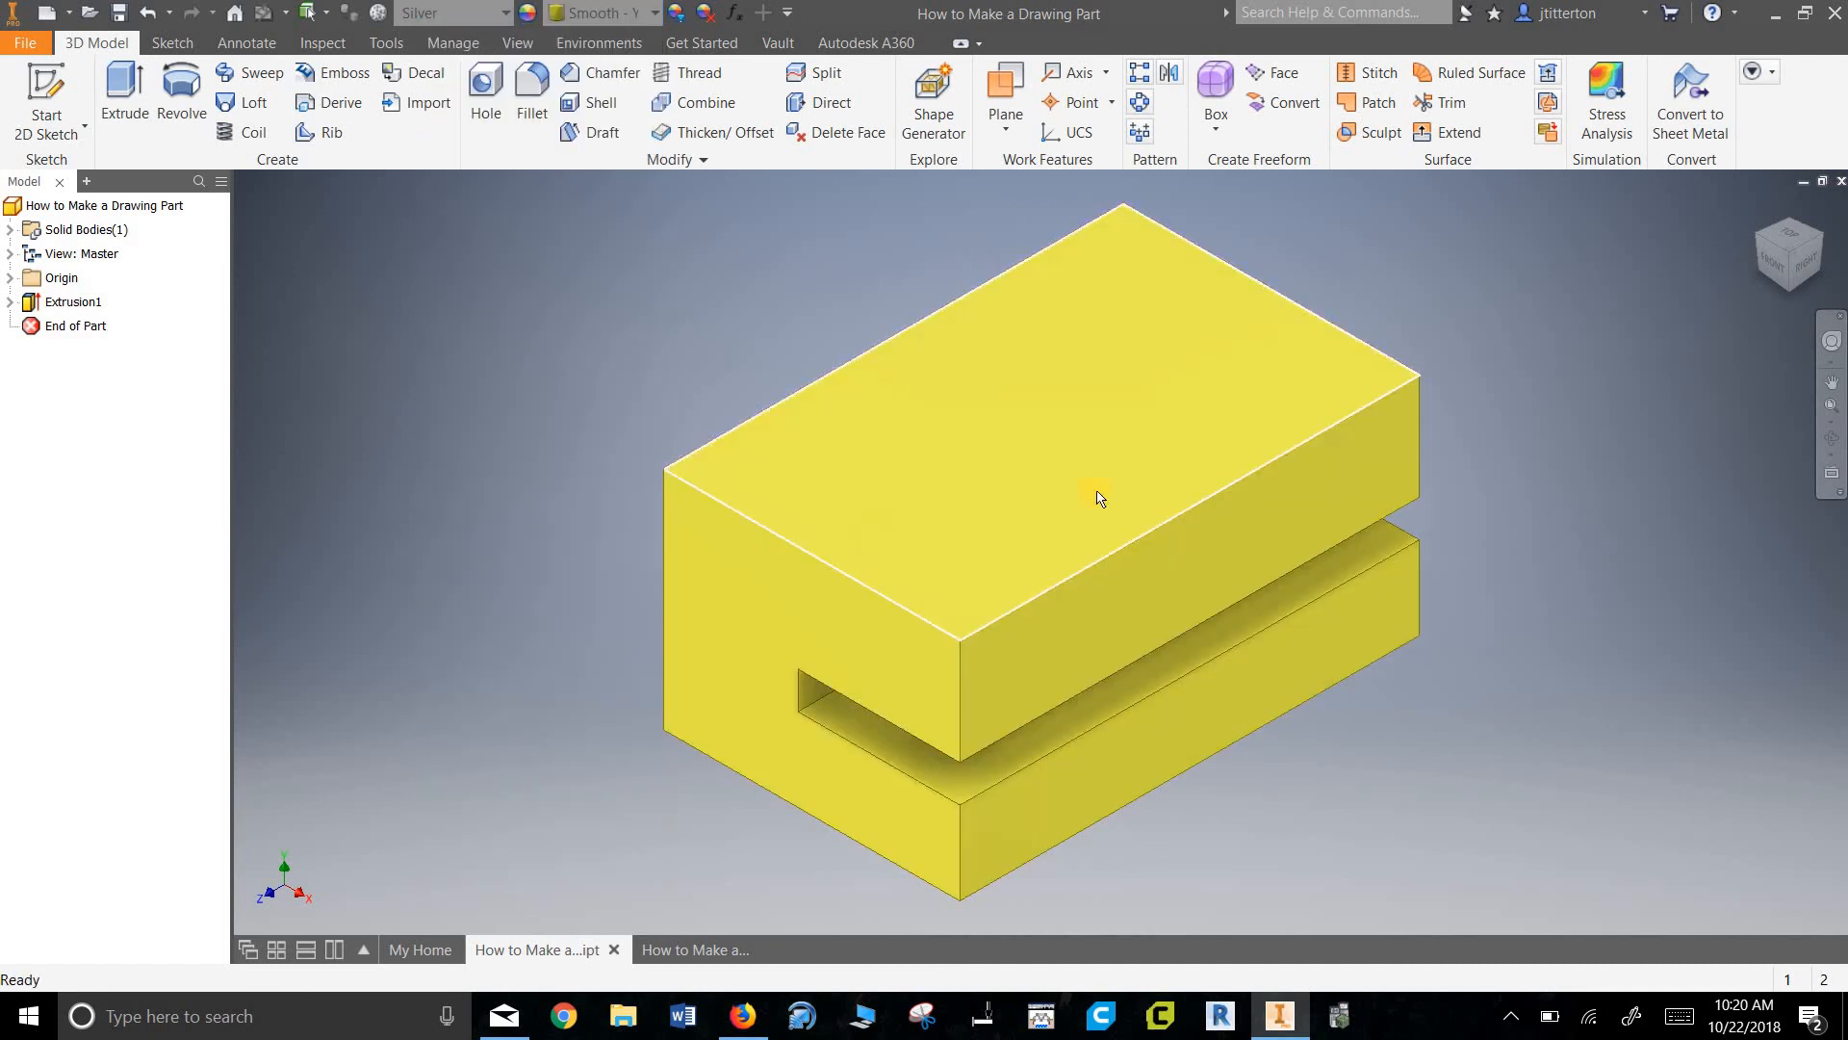
# - Return to the drawing, move the front view left and down, and bring the top view slightly closer to it
pyautogui.click(668, 951)
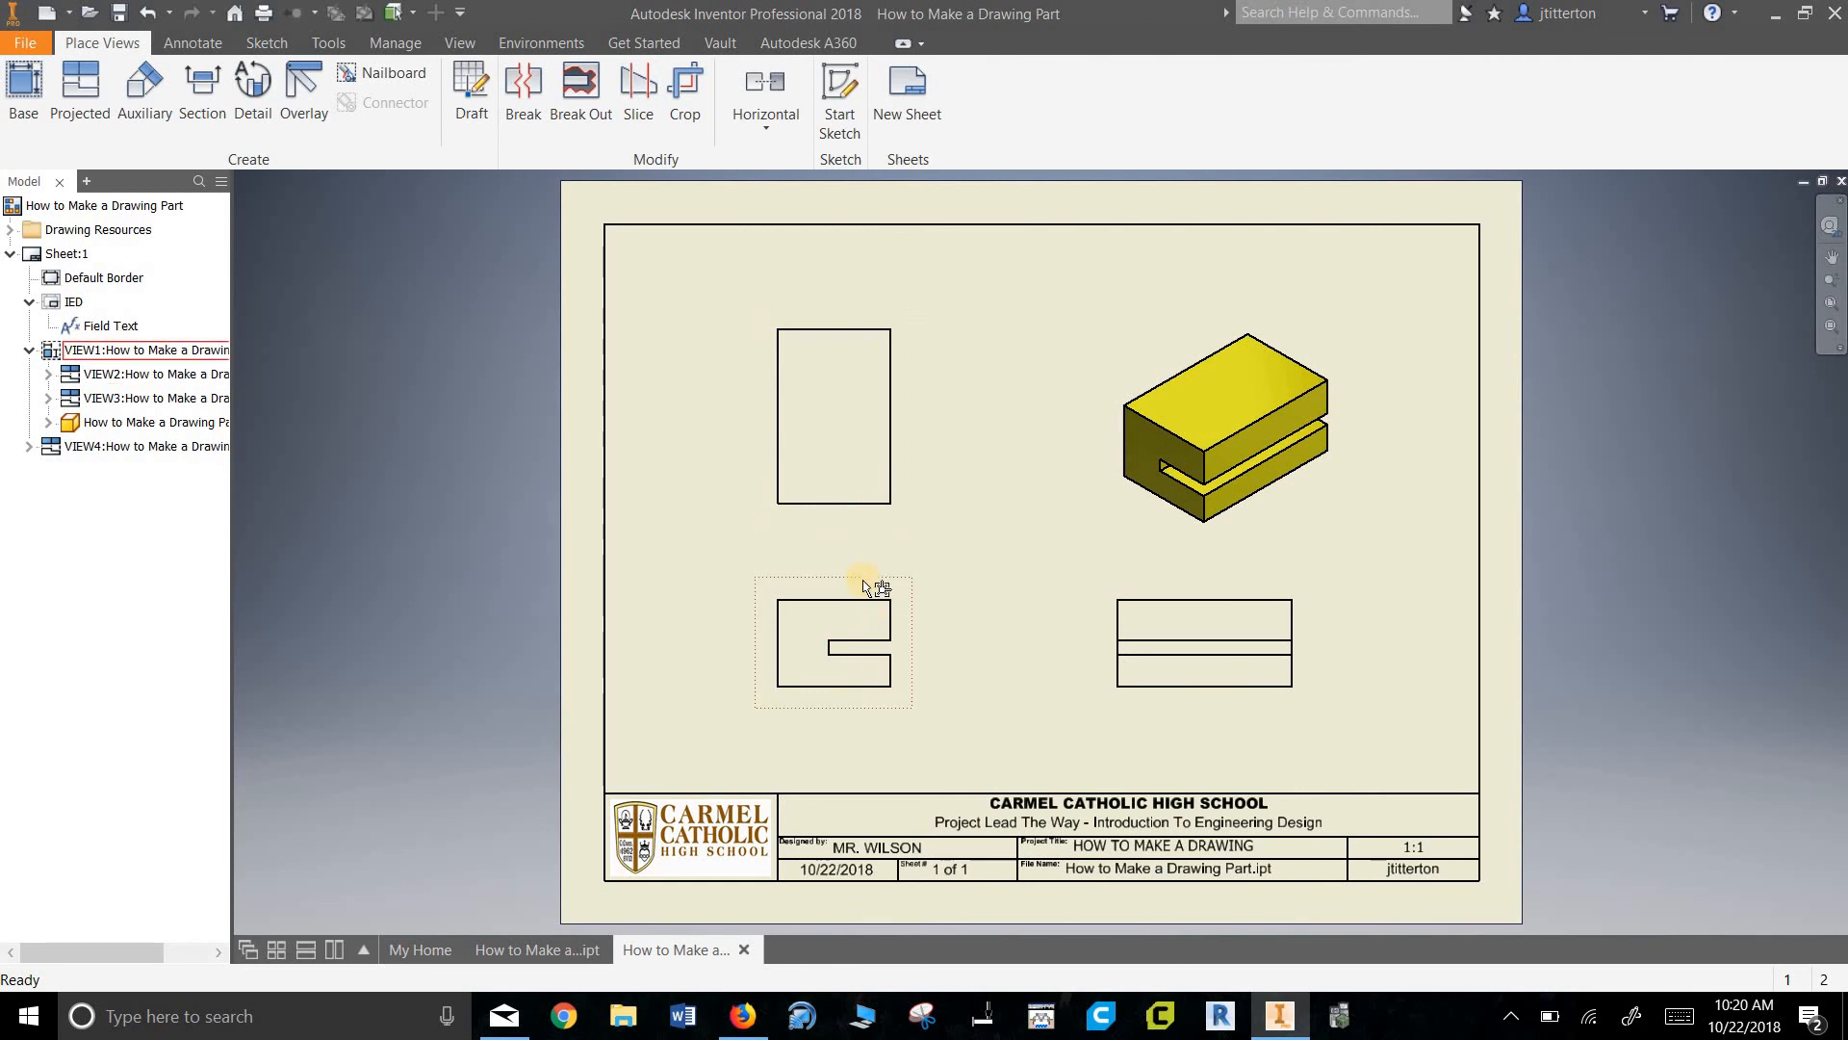
pyautogui.moveTo(792, 710); pyautogui.dragTo(743, 733)
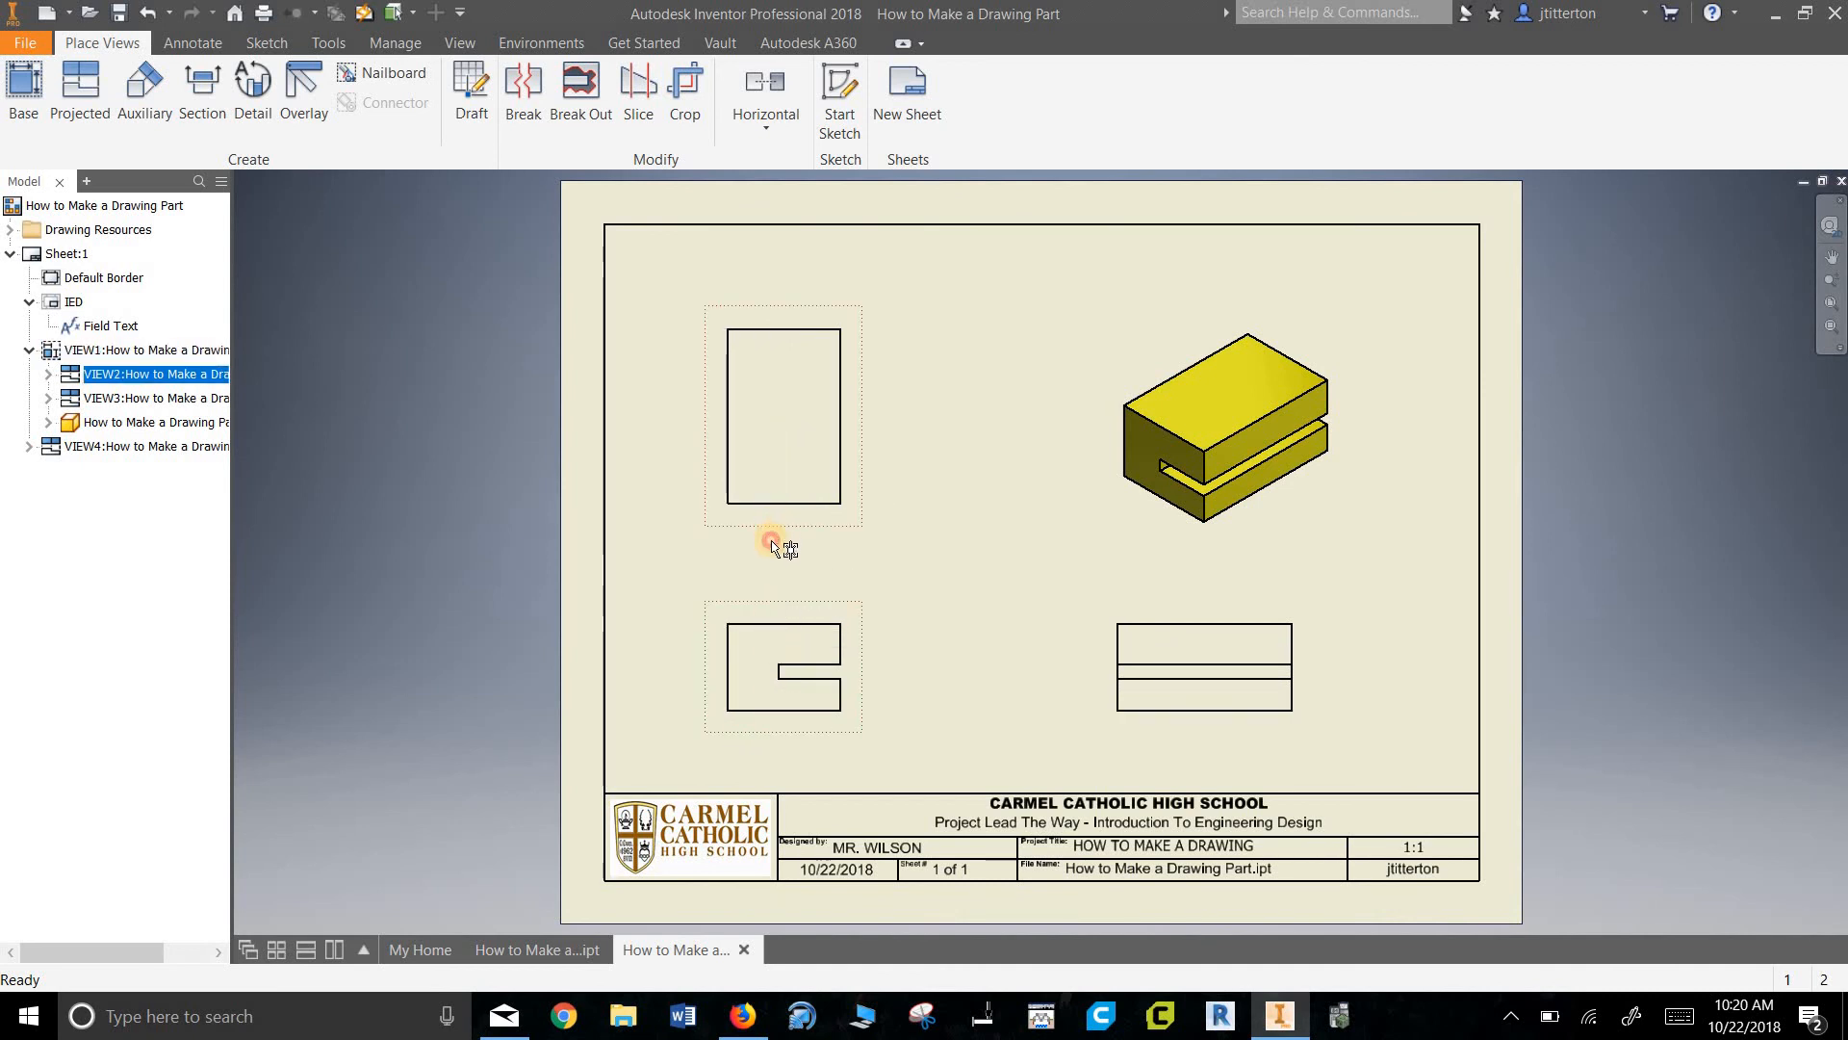
pyautogui.moveTo(775, 534); pyautogui.dragTo(775, 557)
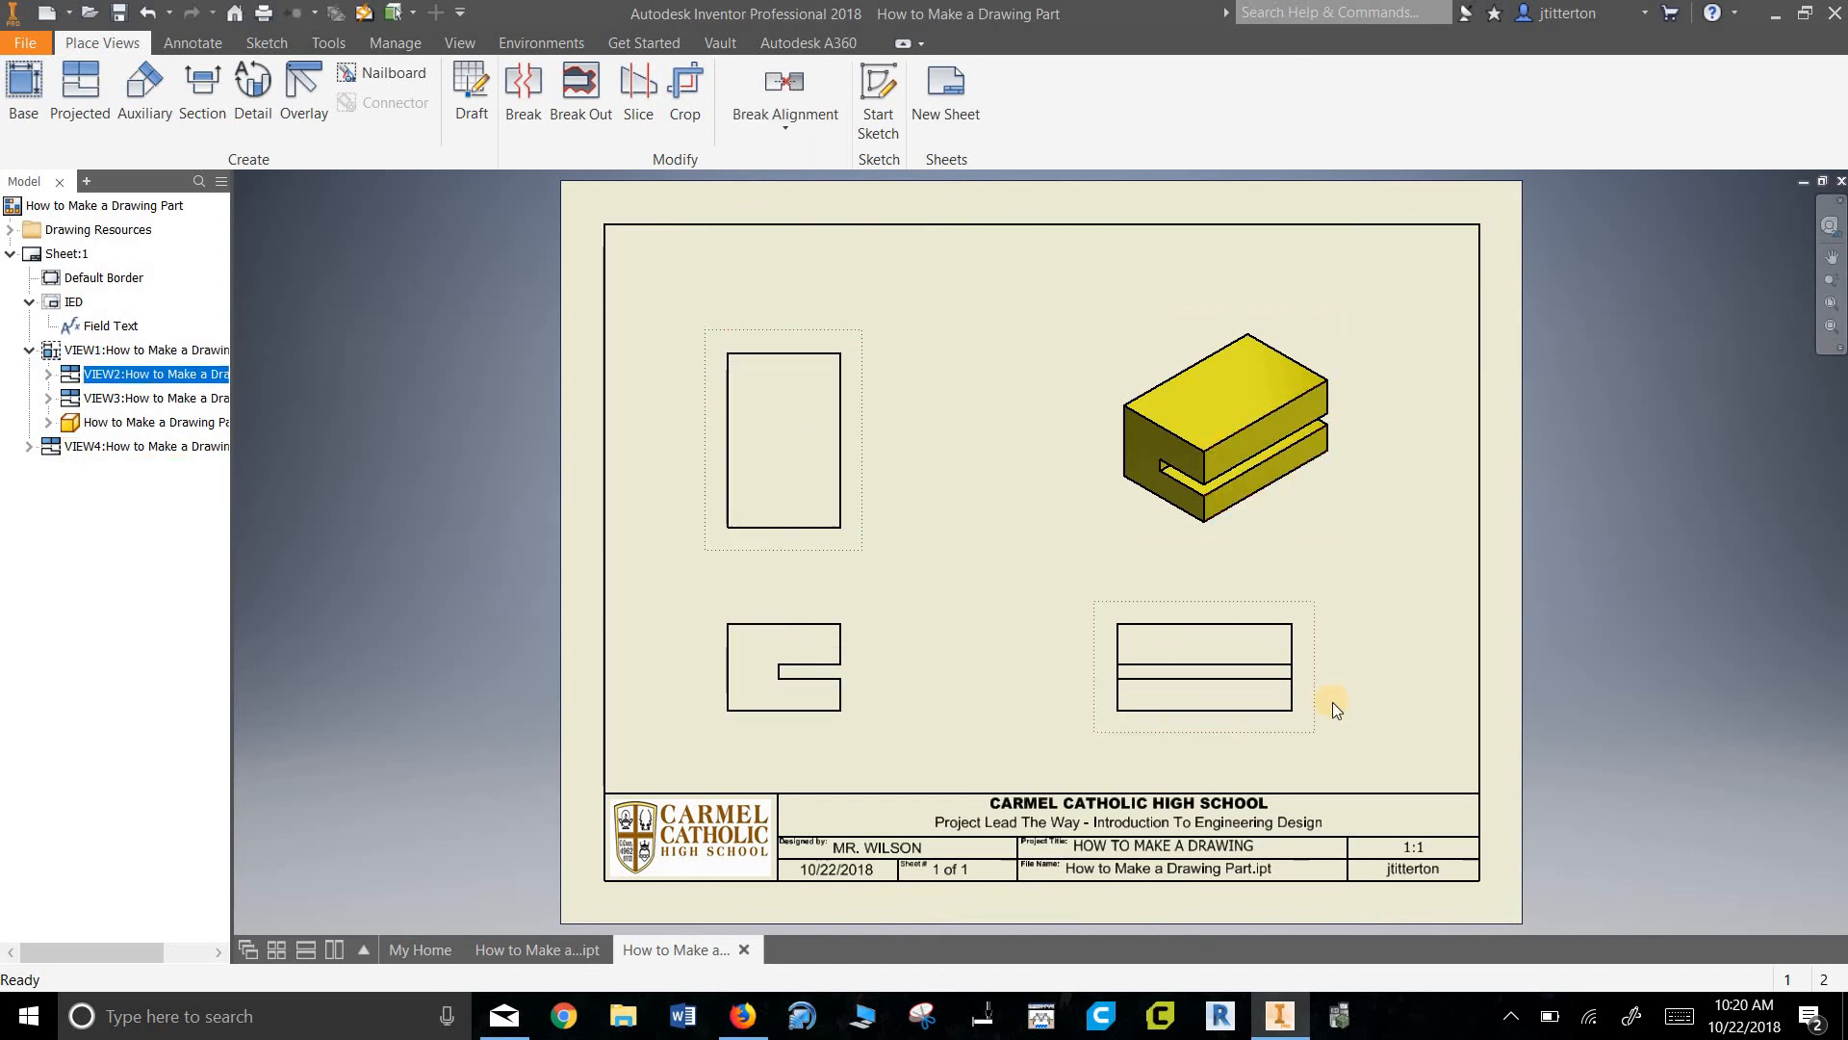
# - Move the side view left toward the front view and shift the isometric view right toward the sheet border
pyautogui.moveTo(1312, 722); pyautogui.dragTo(1247, 734)
pyautogui.click(1320, 527)
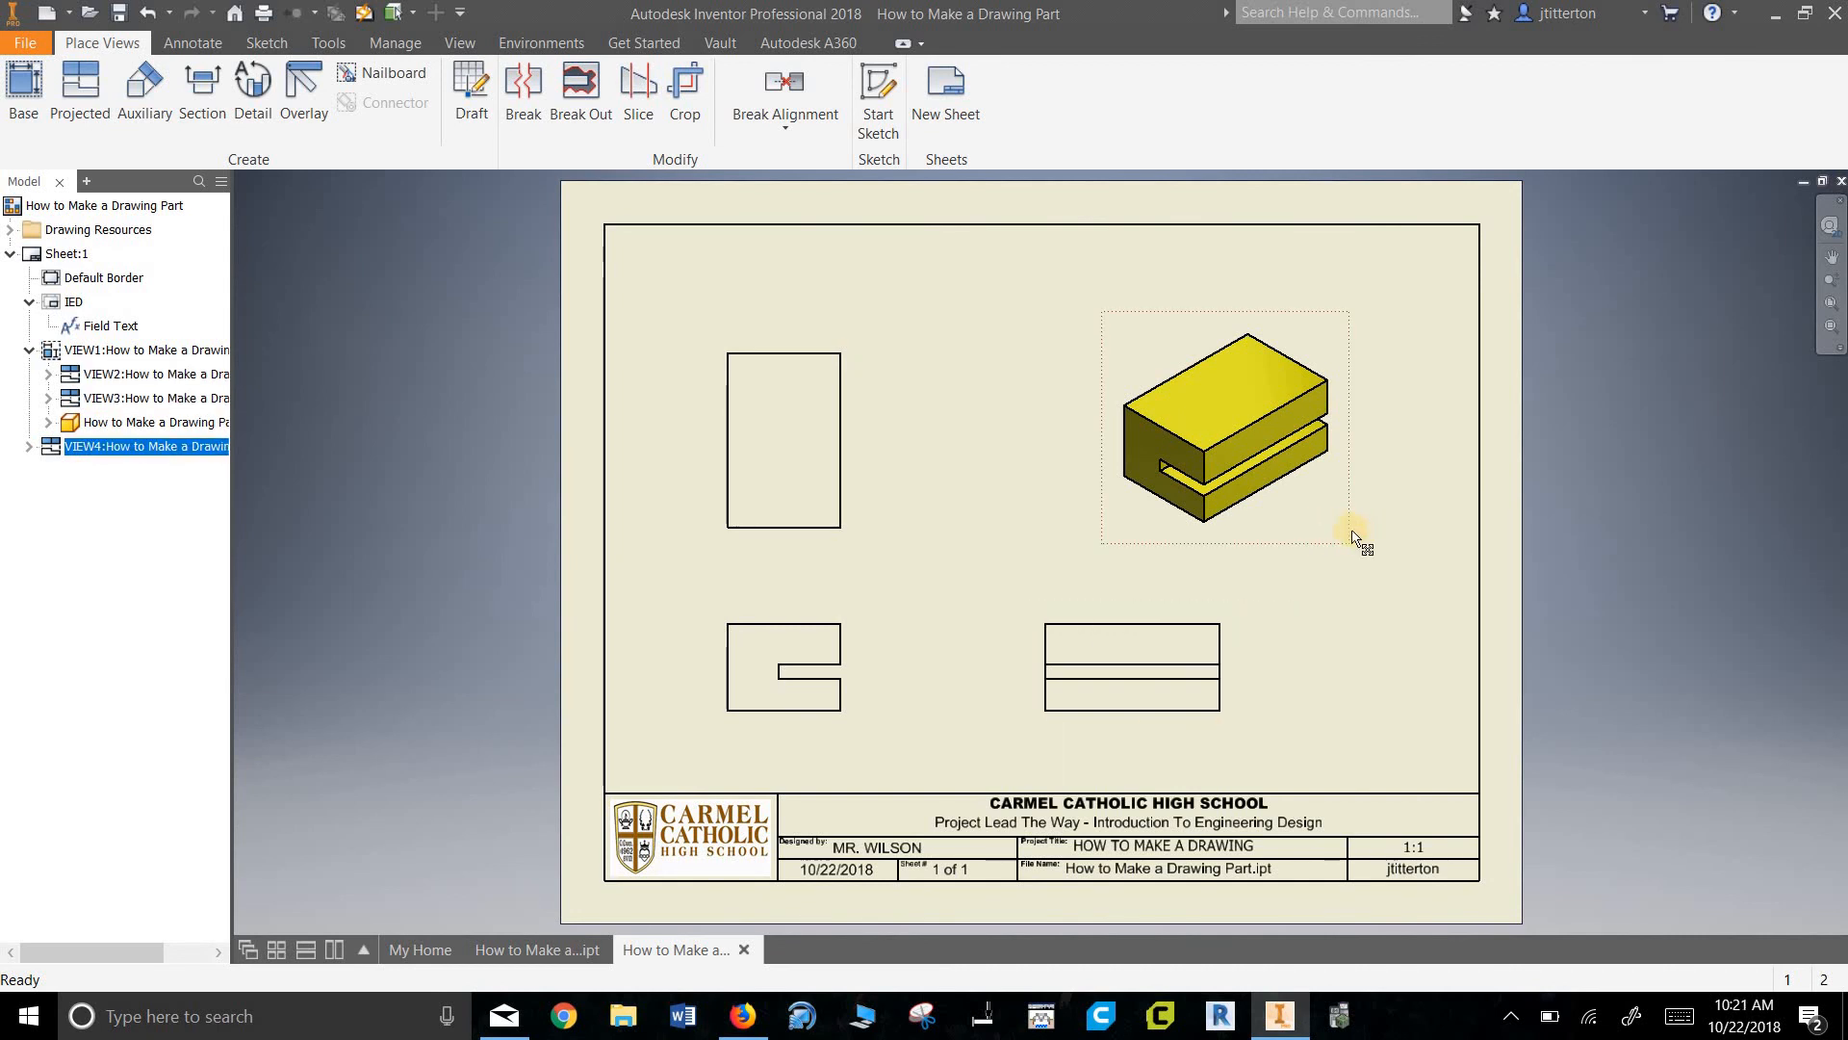
pyautogui.moveTo(1349, 528); pyautogui.dragTo(1438, 542)
pyautogui.click(1338, 664)
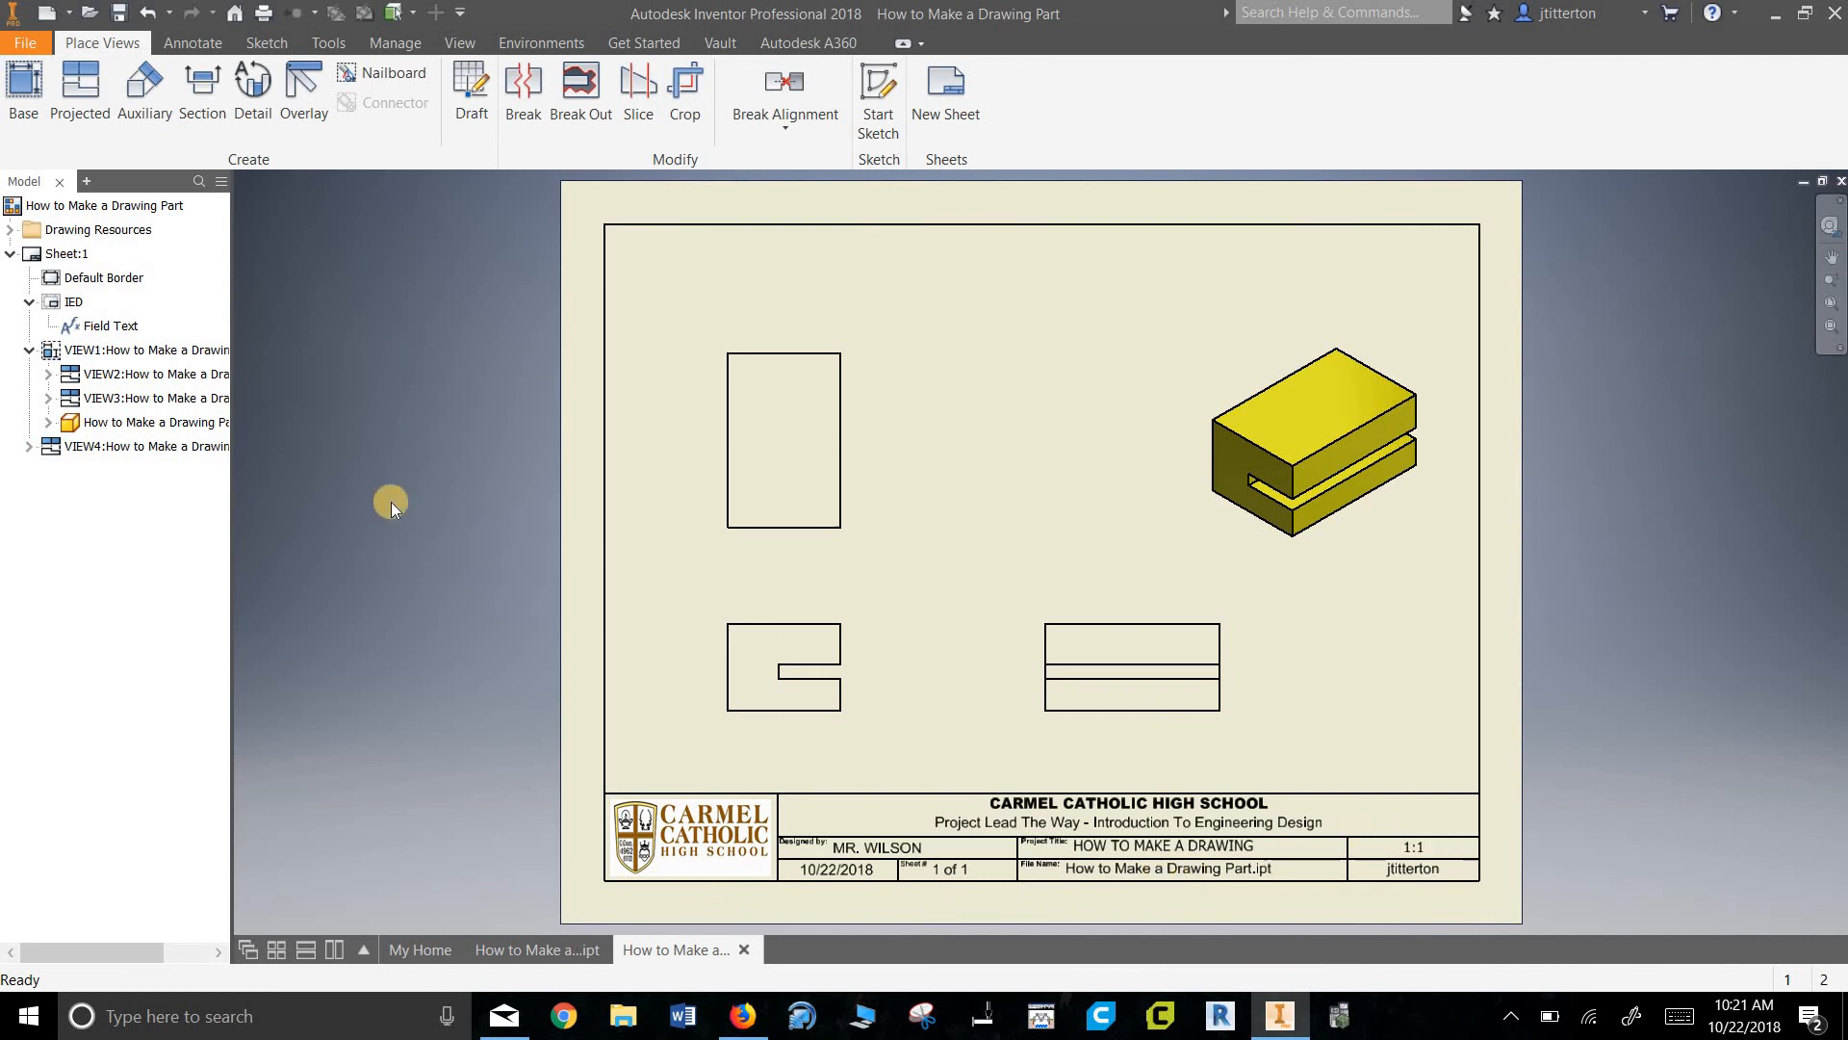
# - Set the scale entry in the IED title block's field text to 2:1
pyautogui.click(62, 324)
pyautogui.doubleClick(65, 327)
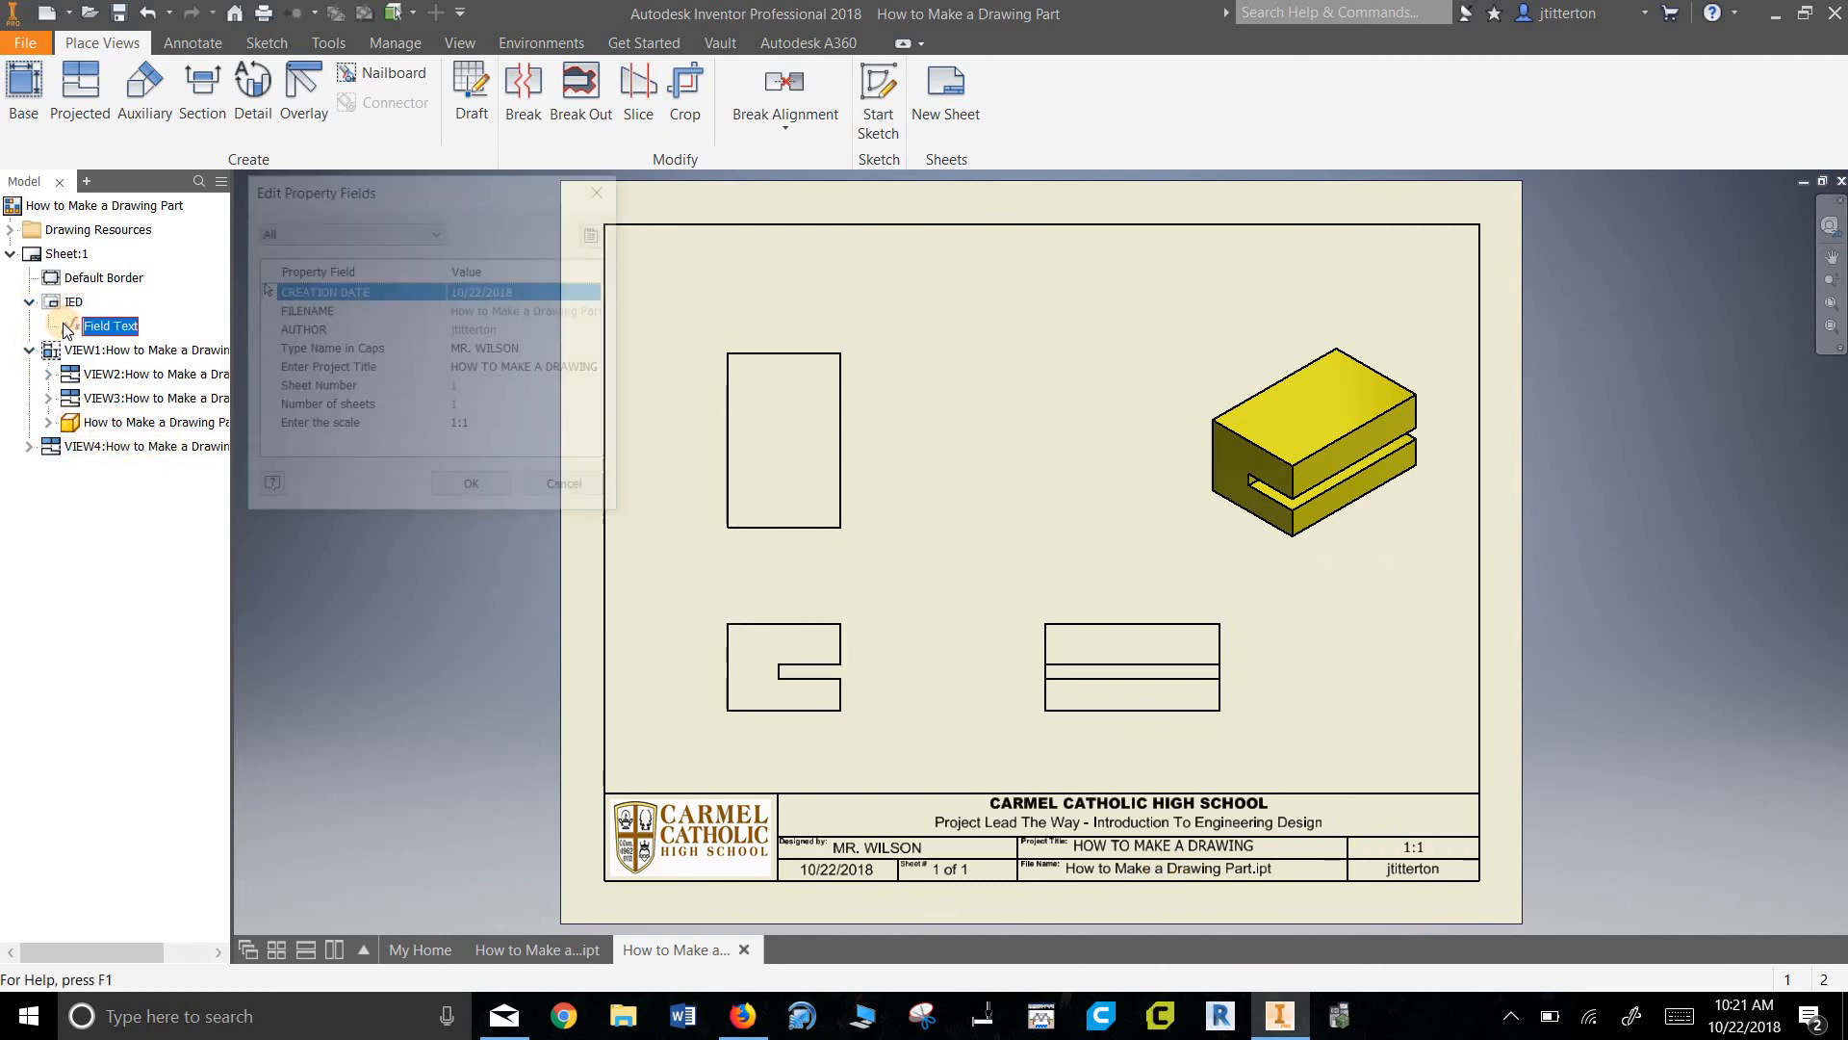
pyautogui.click(492, 428)
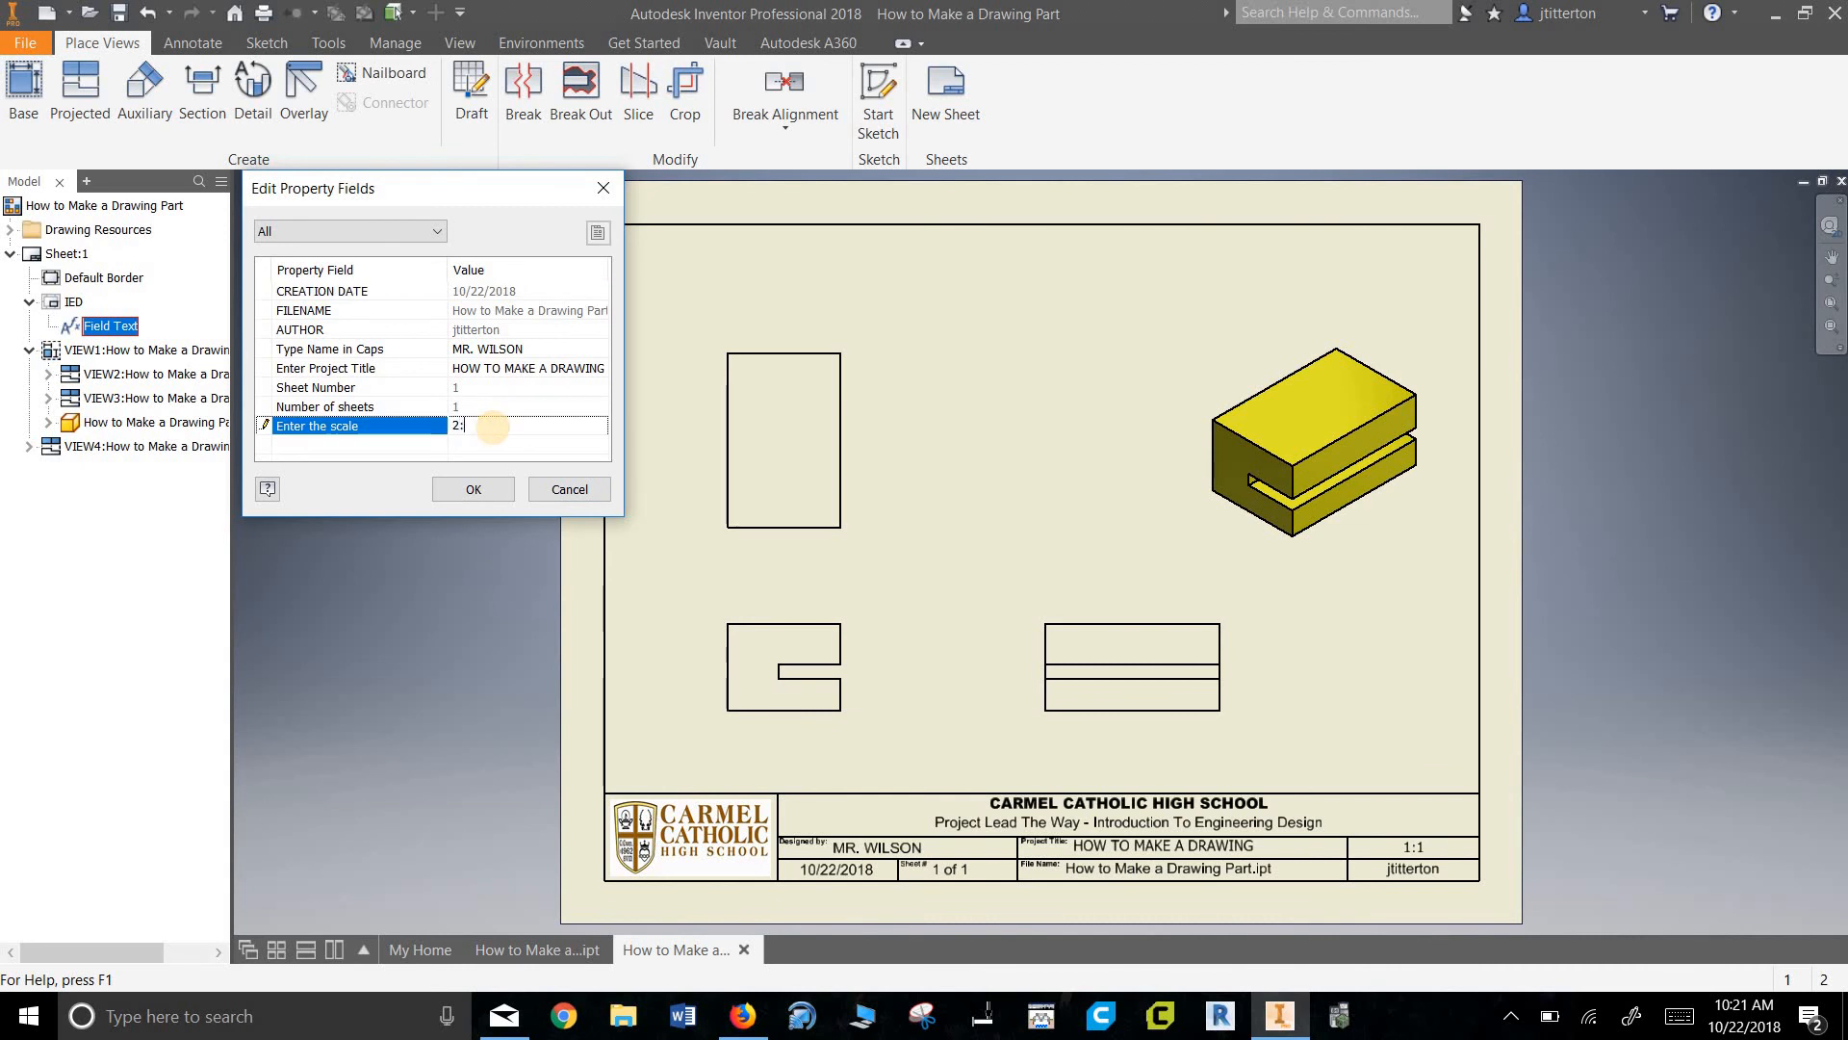
pyautogui.write('2:1')
pyautogui.click(474, 489)
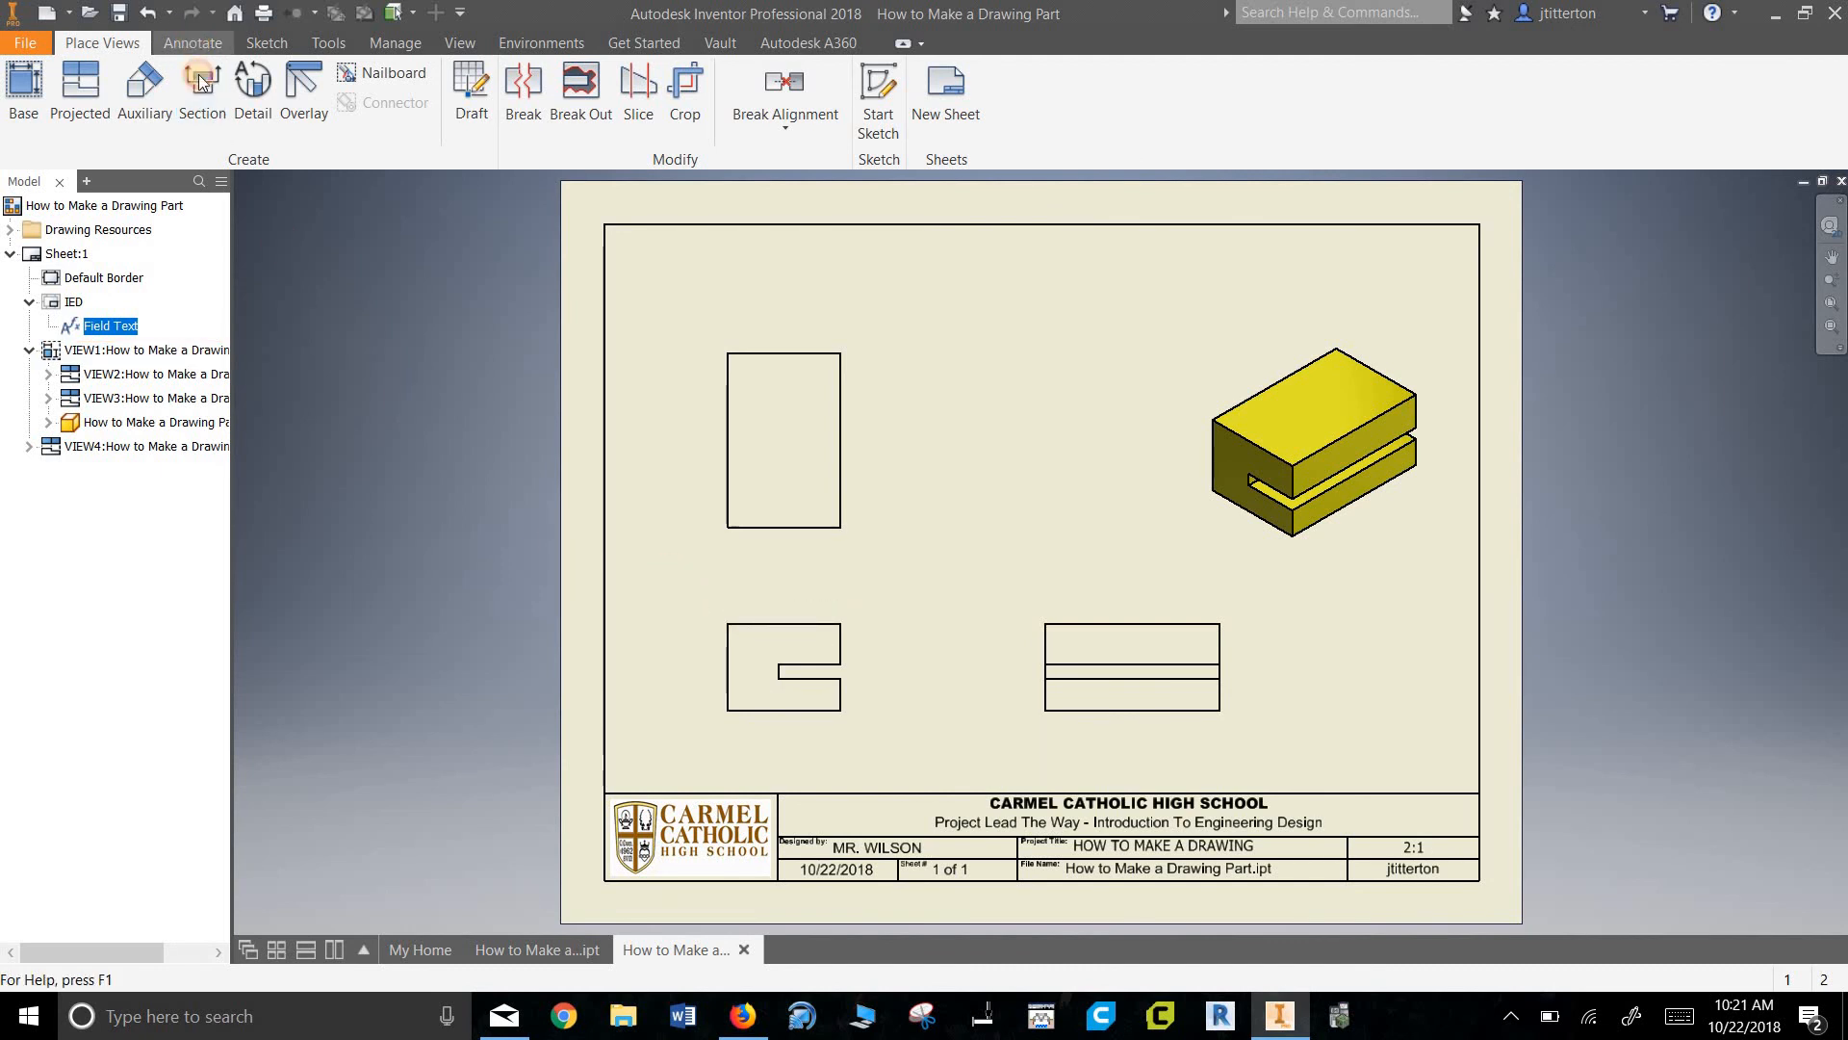
pyautogui.press('d')
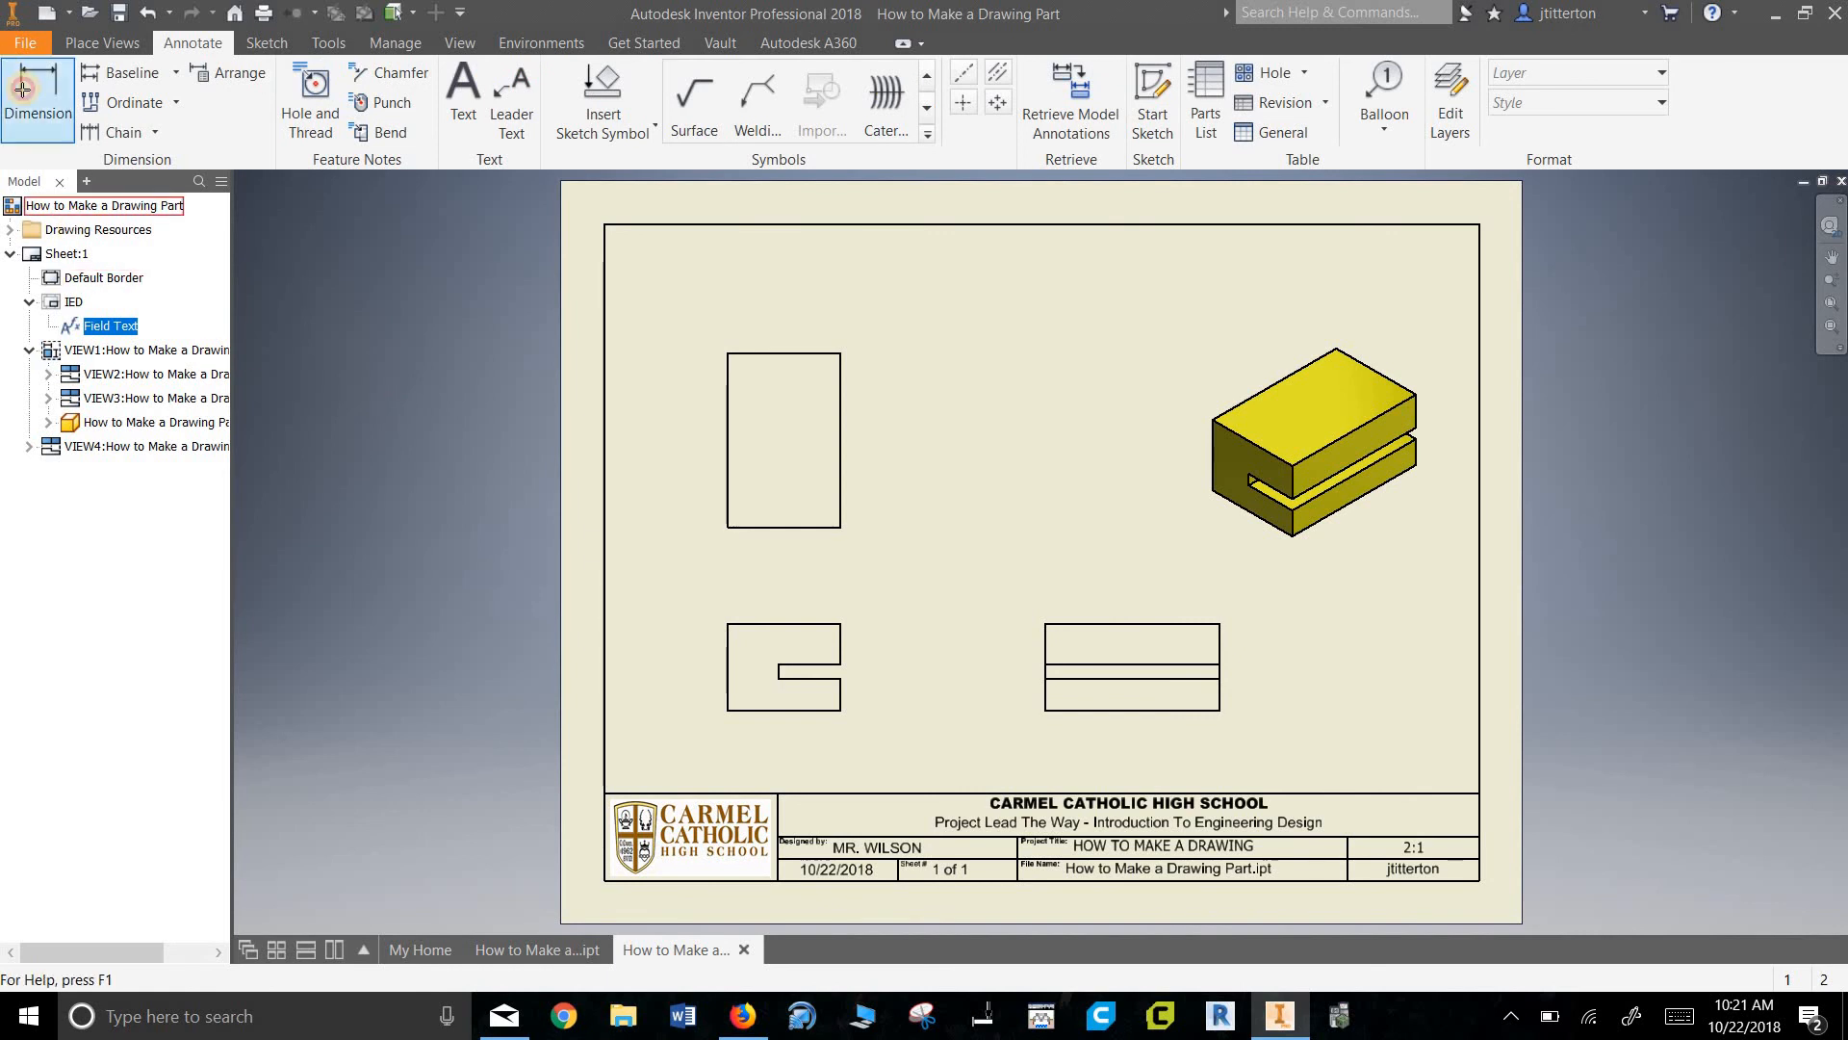
pyautogui.scroll(-5, 878, 664)
pyautogui.scroll(10, 861, 635)
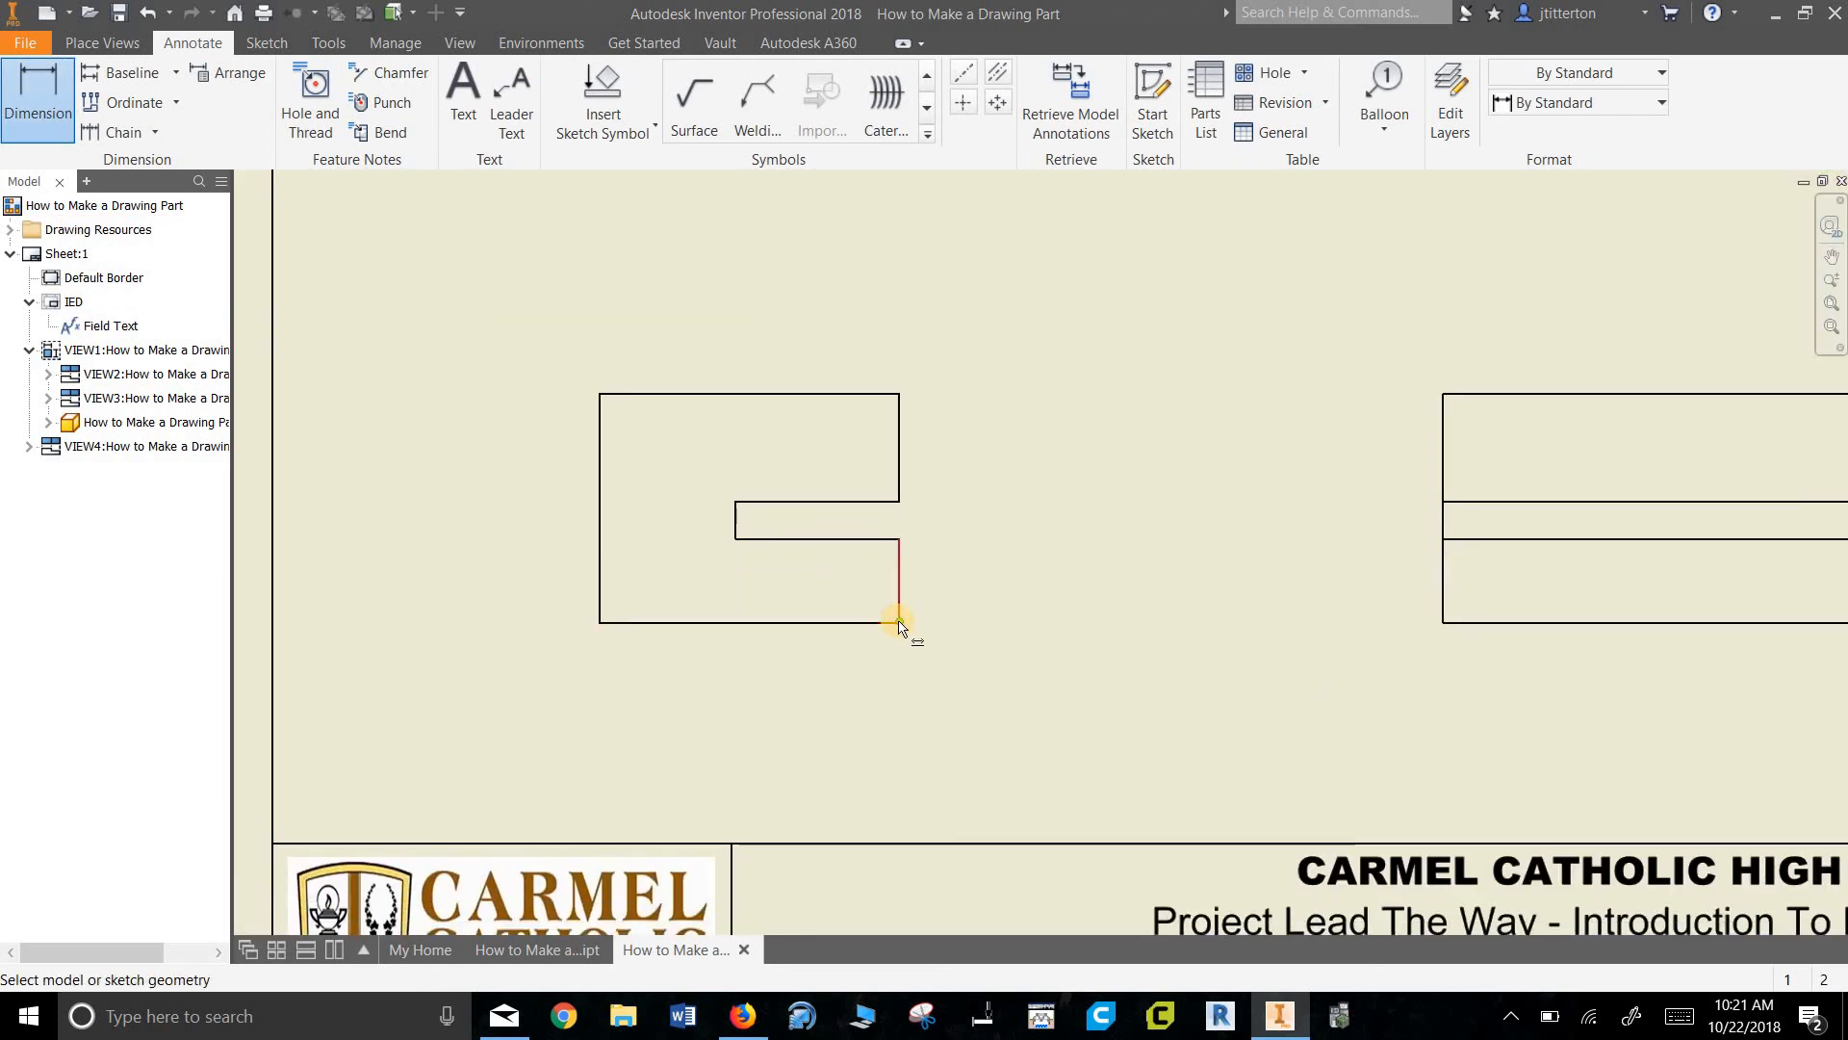
pyautogui.click(899, 573)
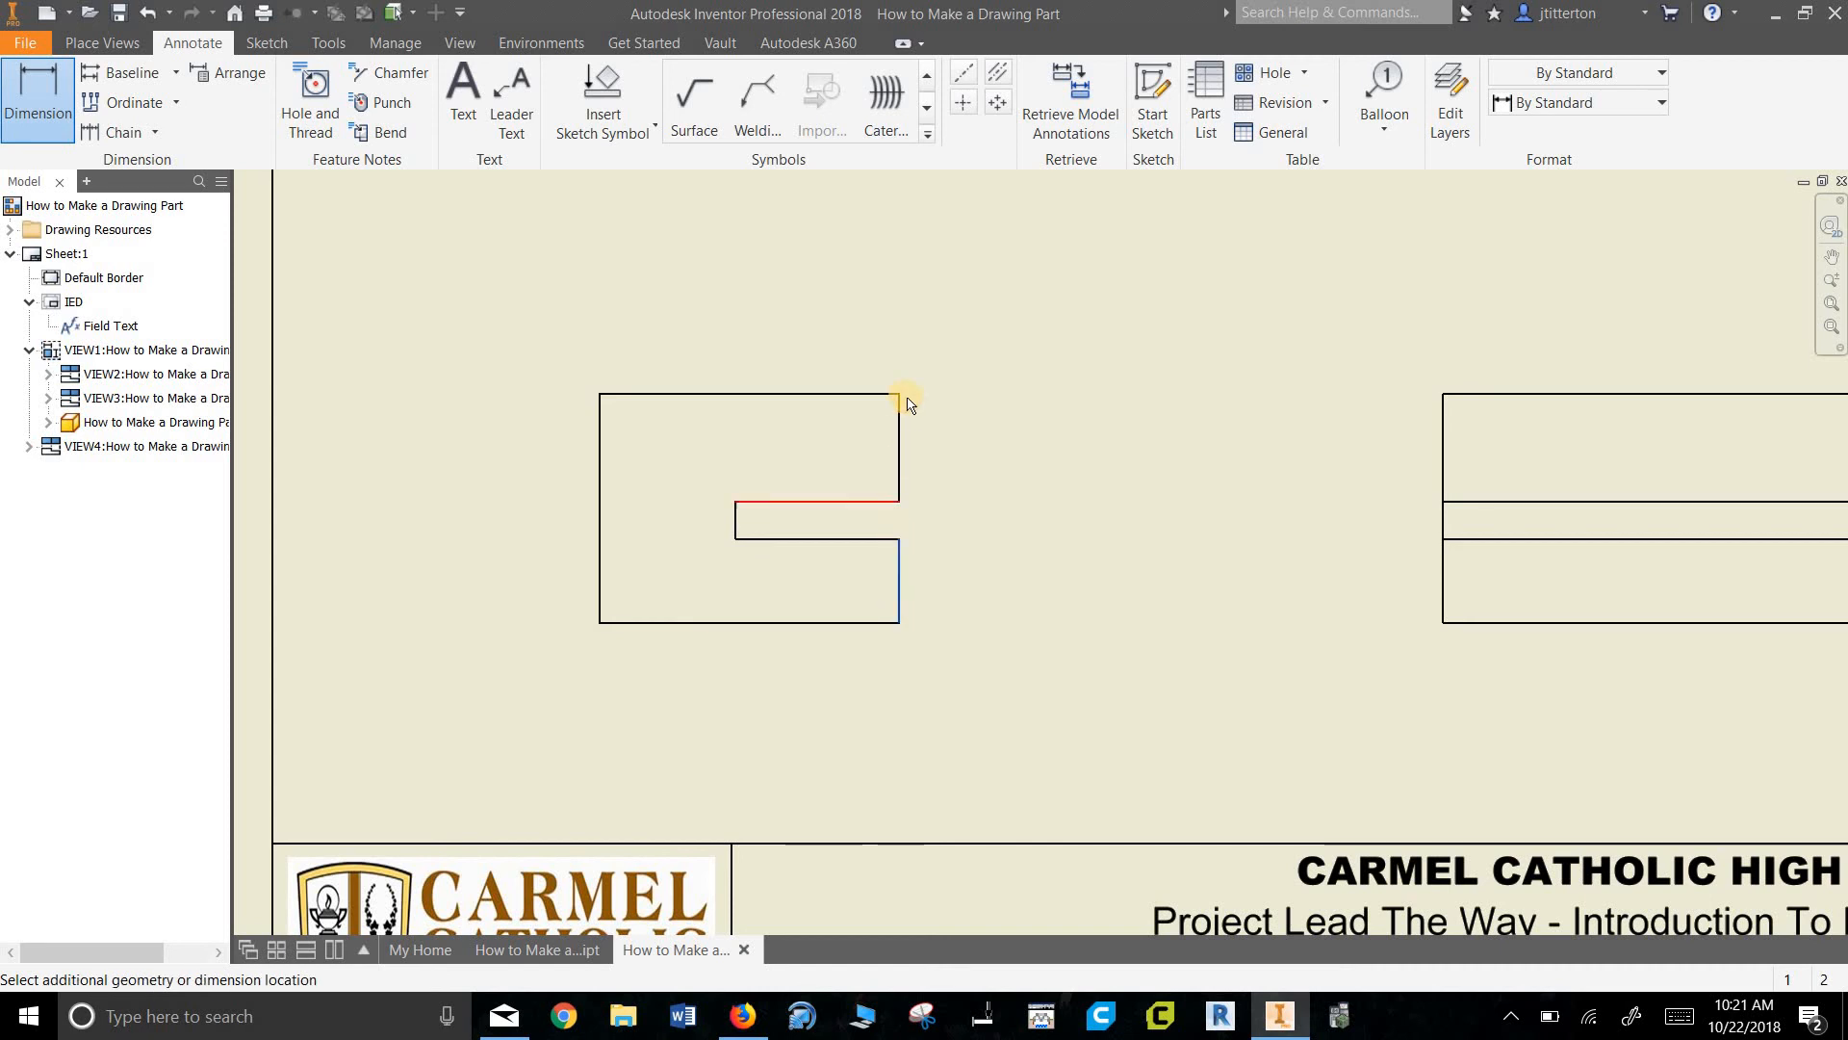
pyautogui.rightClick(1003, 420)
pyautogui.press('Escape')
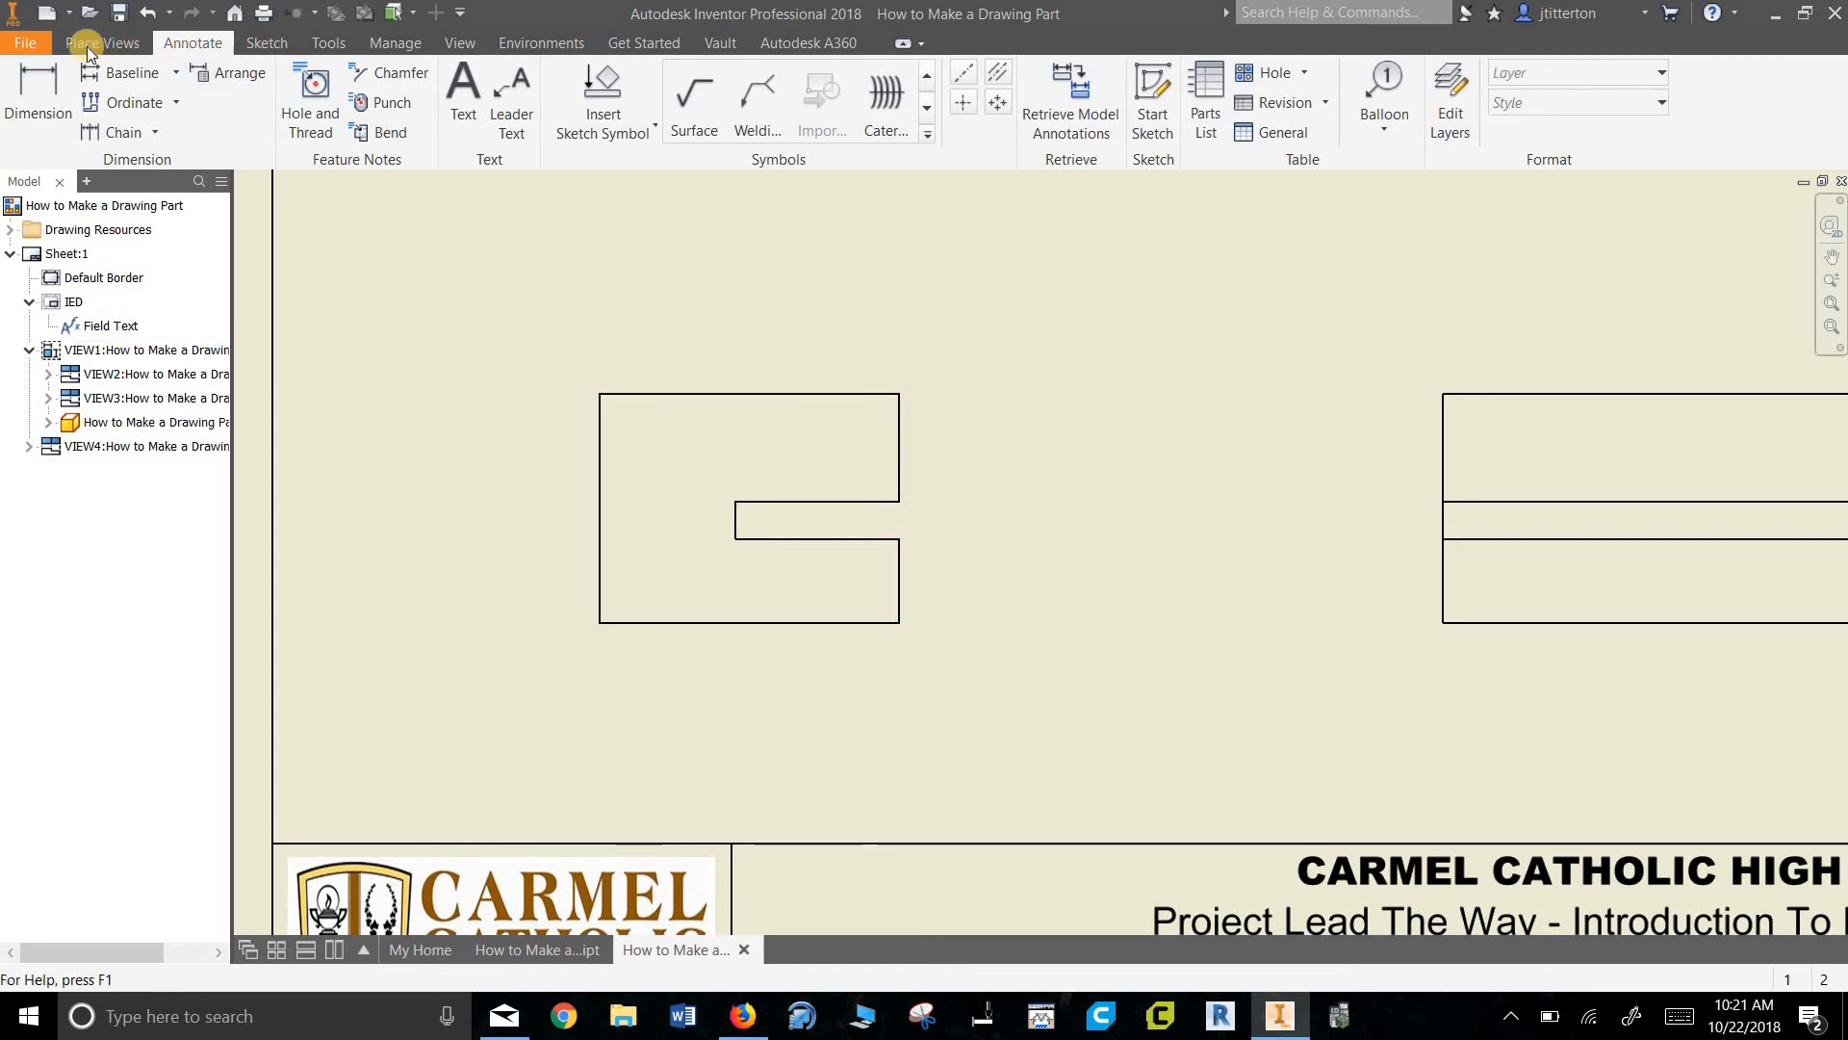
# - Dimension the front view vertically from its top edge to the notch's upper and lower edges, placing both dimensions right of the view
pyautogui.click(899, 395)
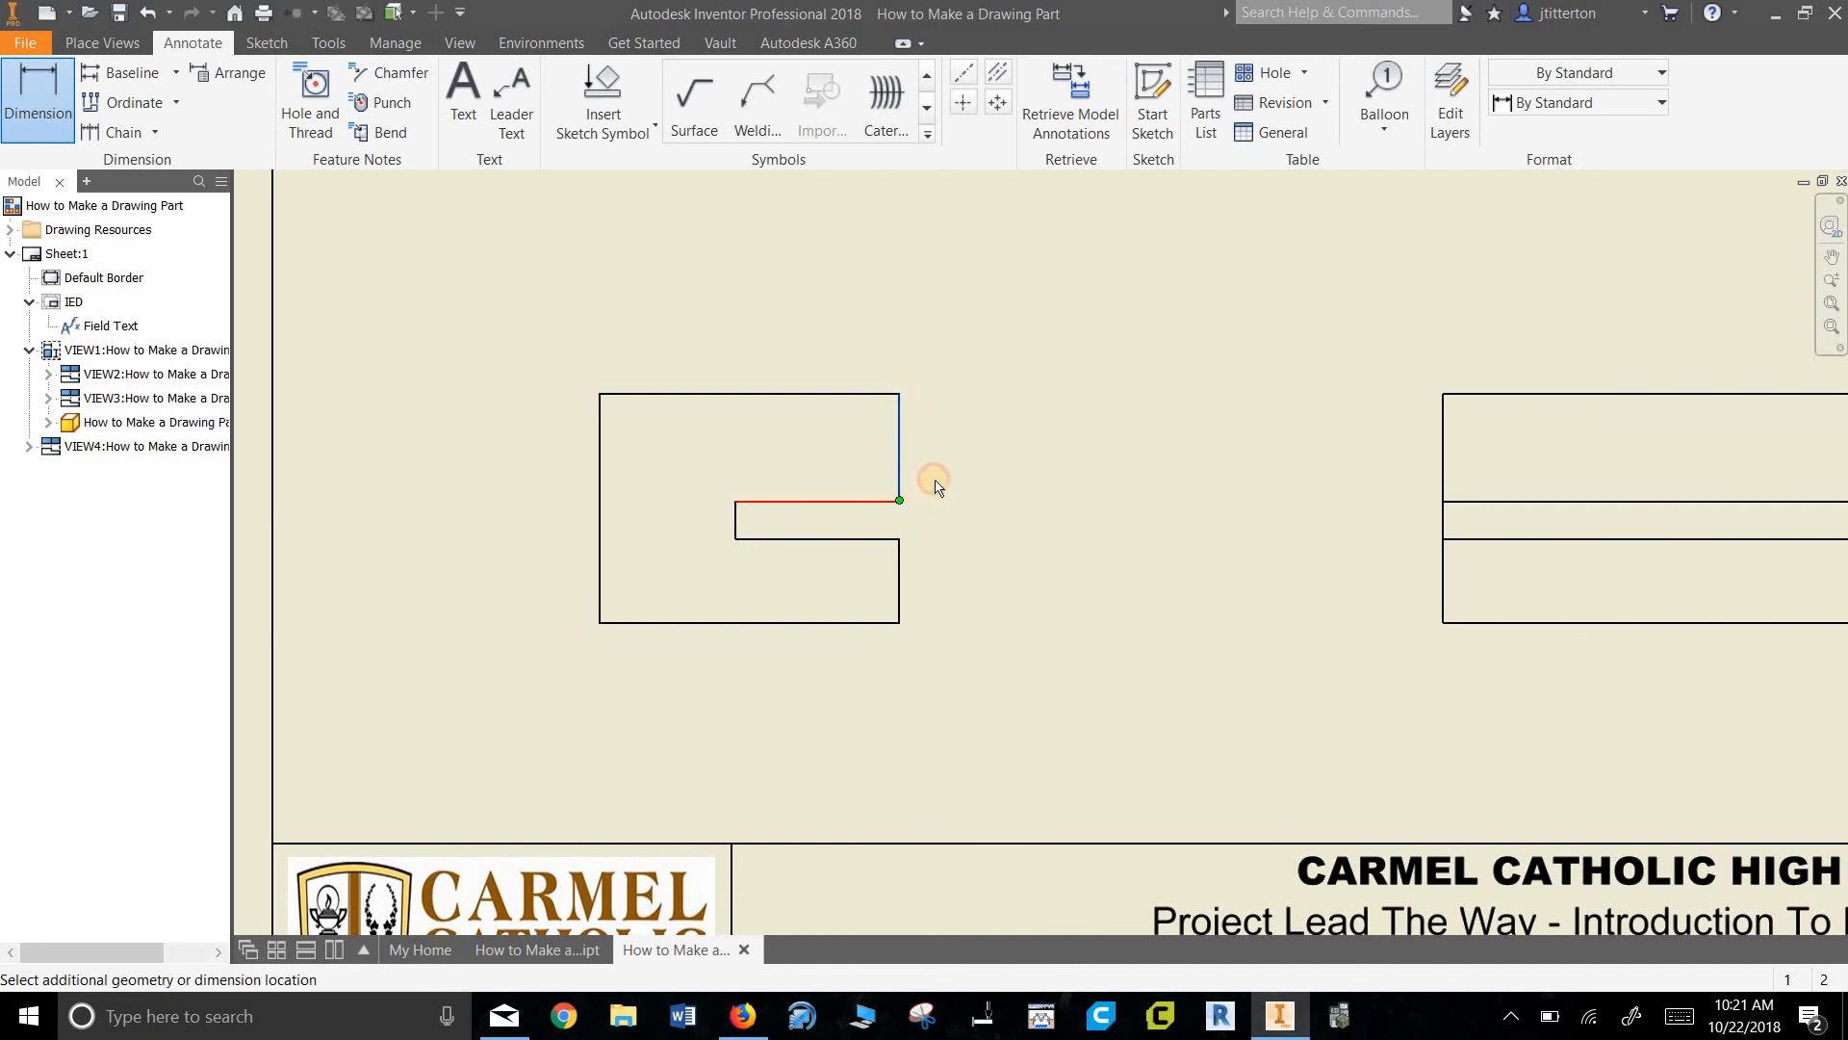
pyautogui.click(934, 487)
pyautogui.click(990, 468)
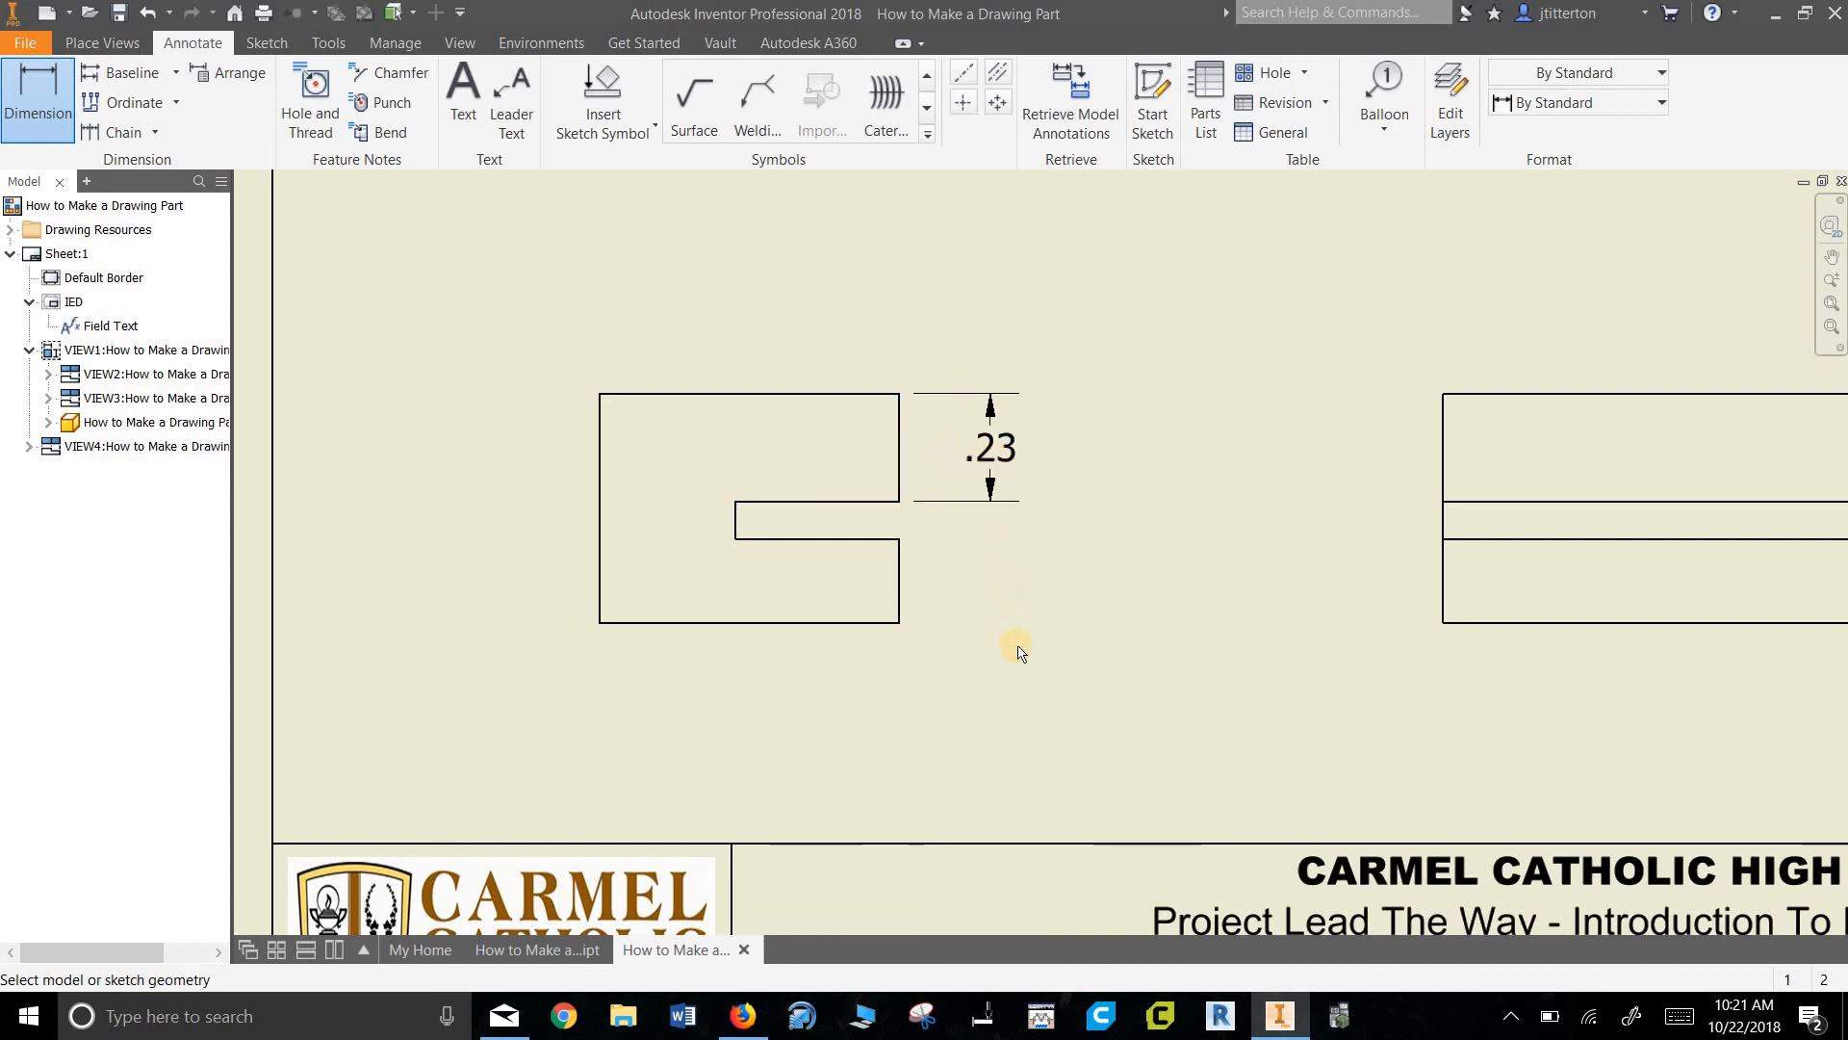
pyautogui.click(900, 398)
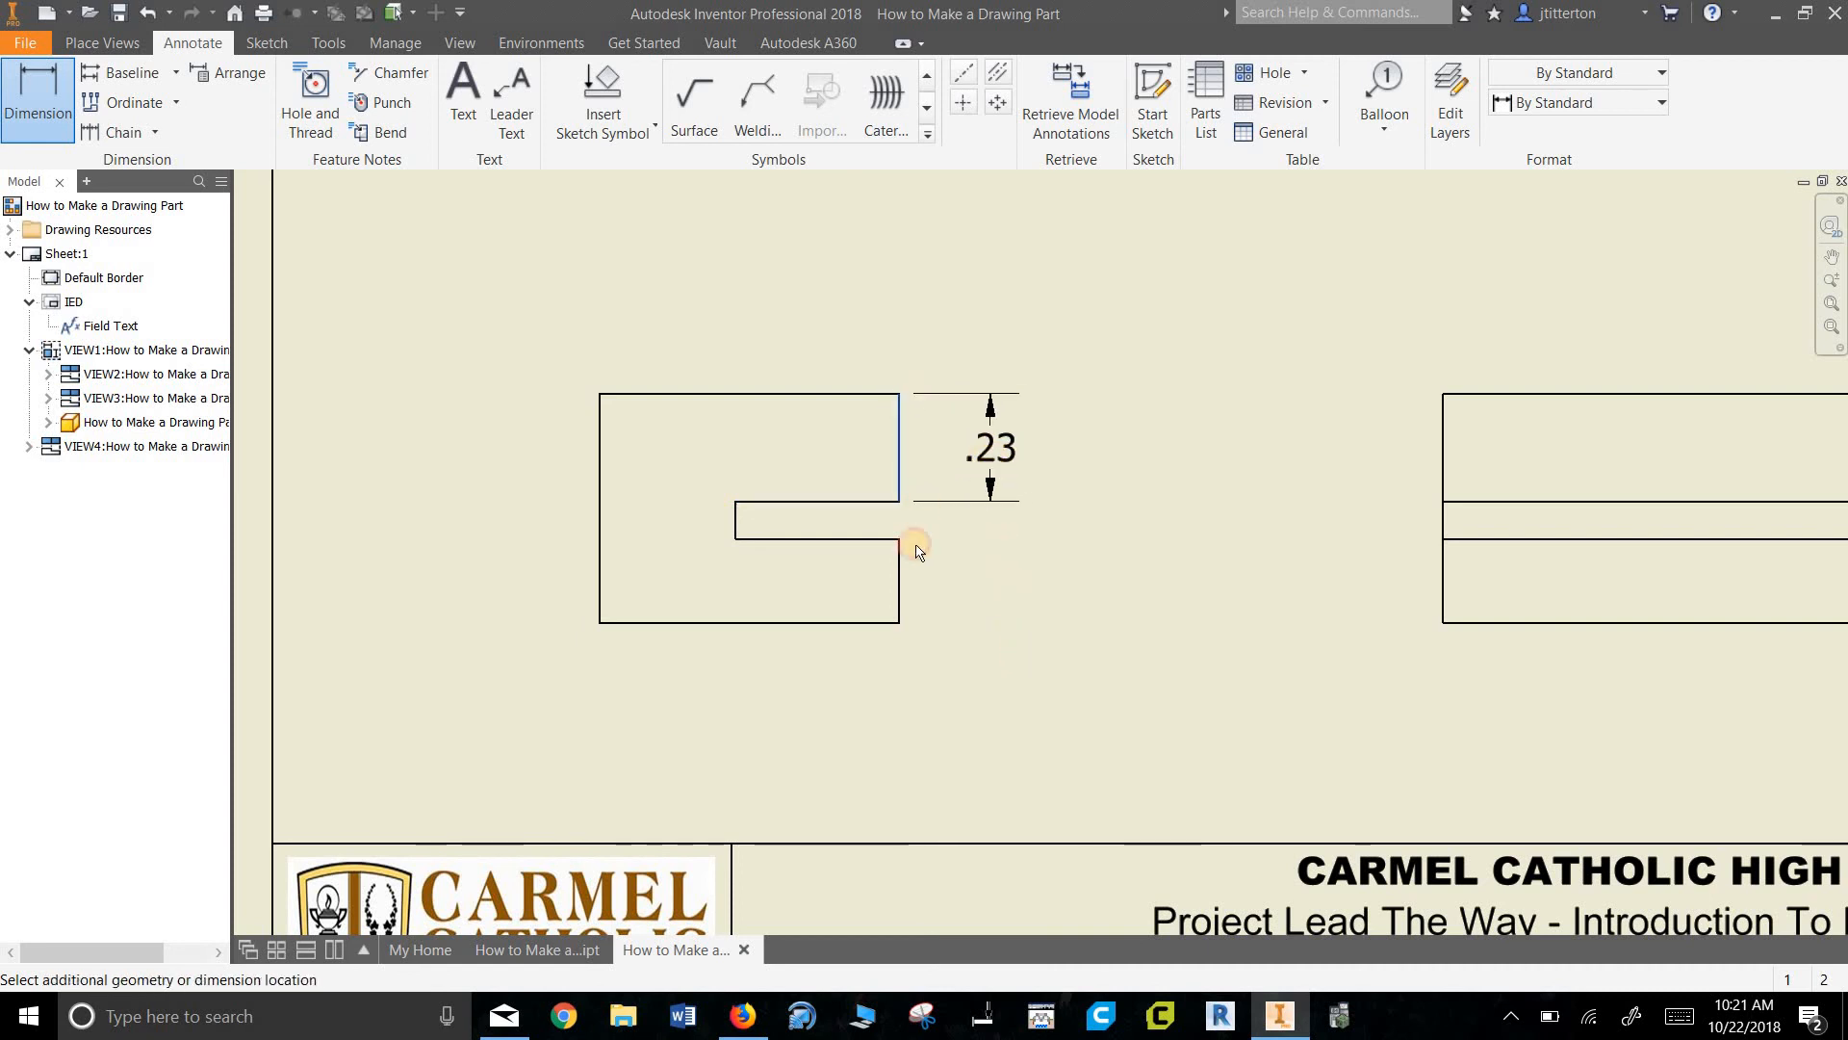
pyautogui.click(914, 542)
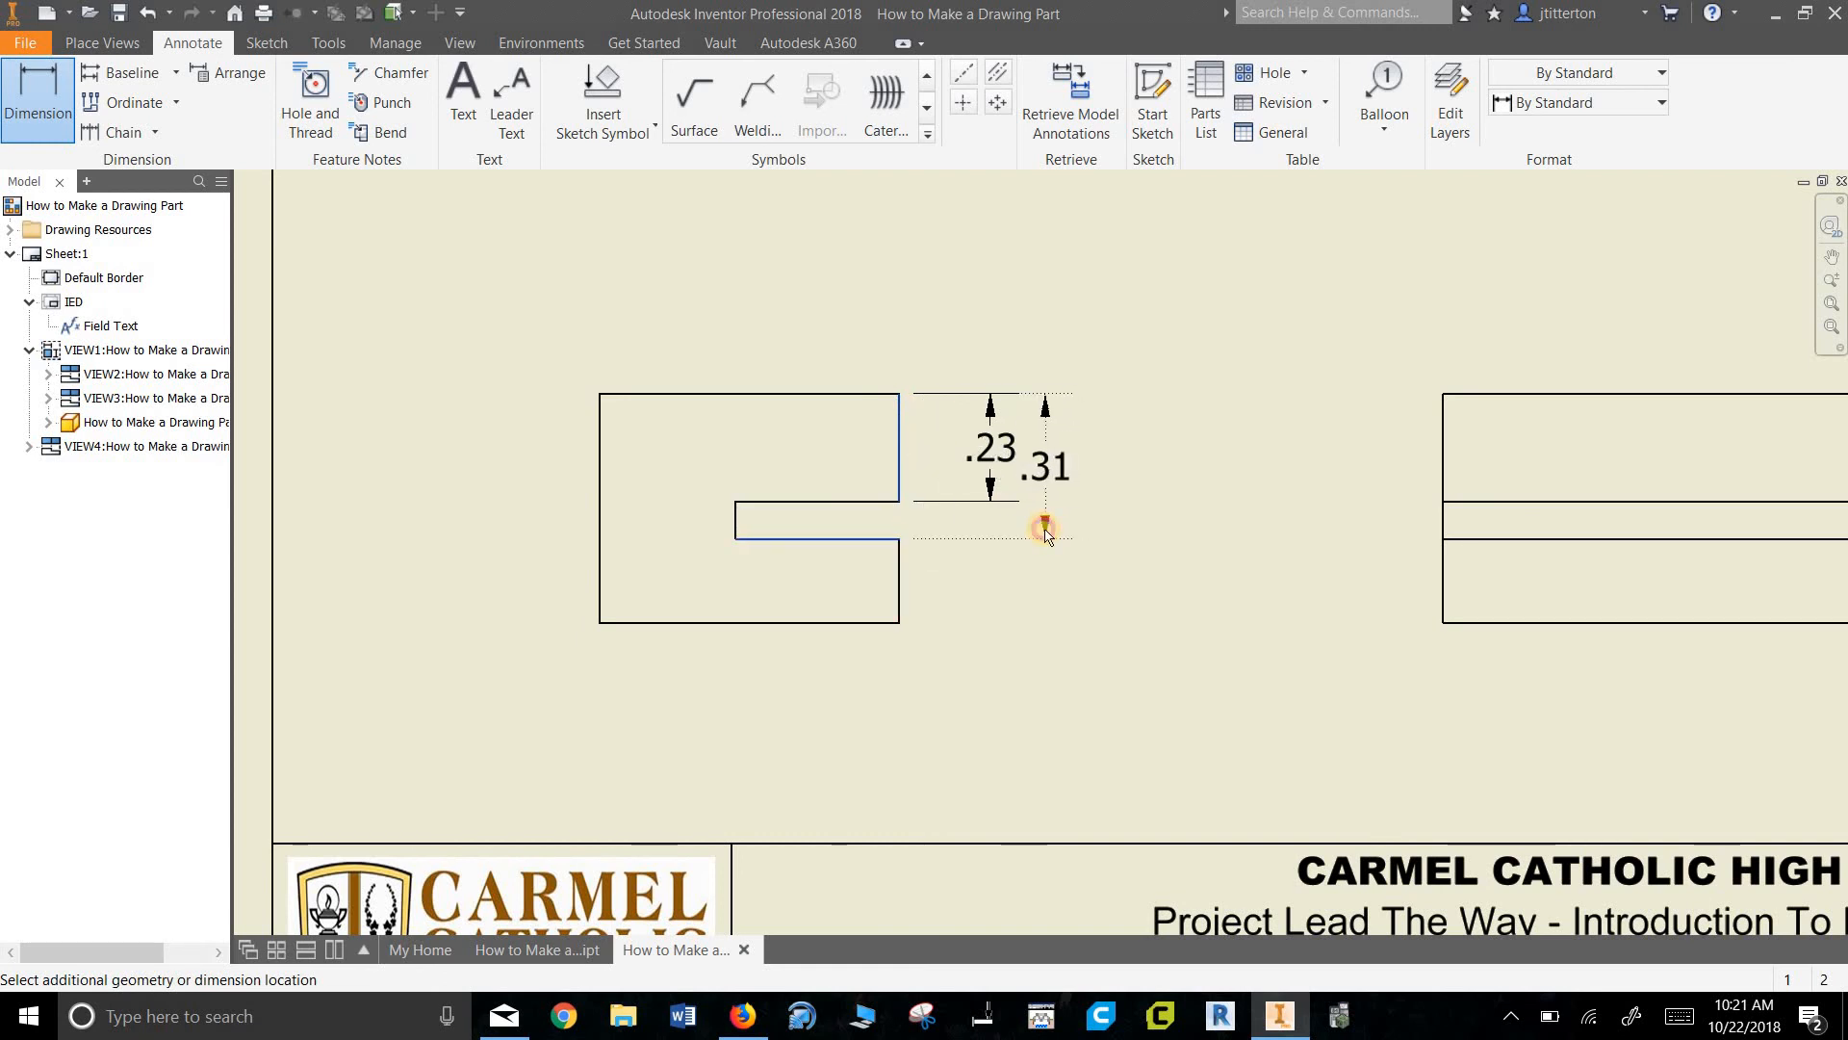
pyautogui.click(1046, 529)
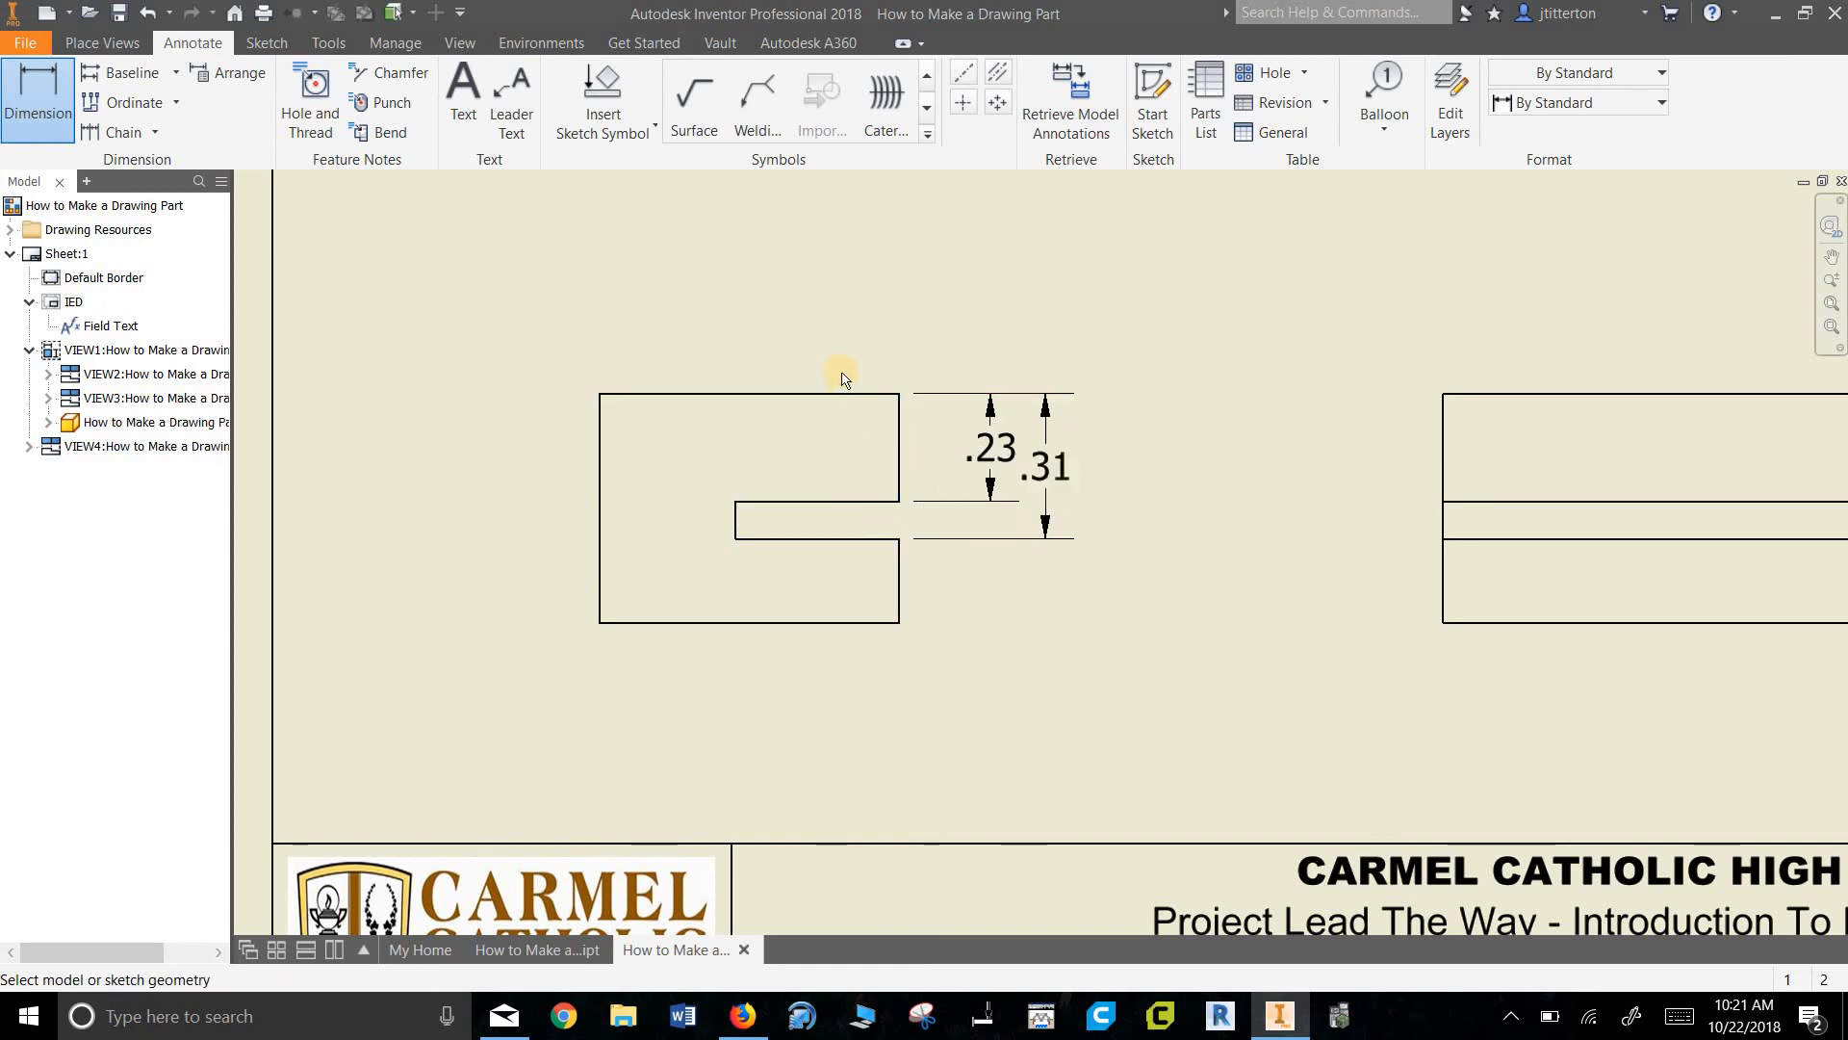
# - Dimension the front view's overall height, placing it outside the two notch dimensions
pyautogui.click(907, 458)
pyautogui.click(1048, 613)
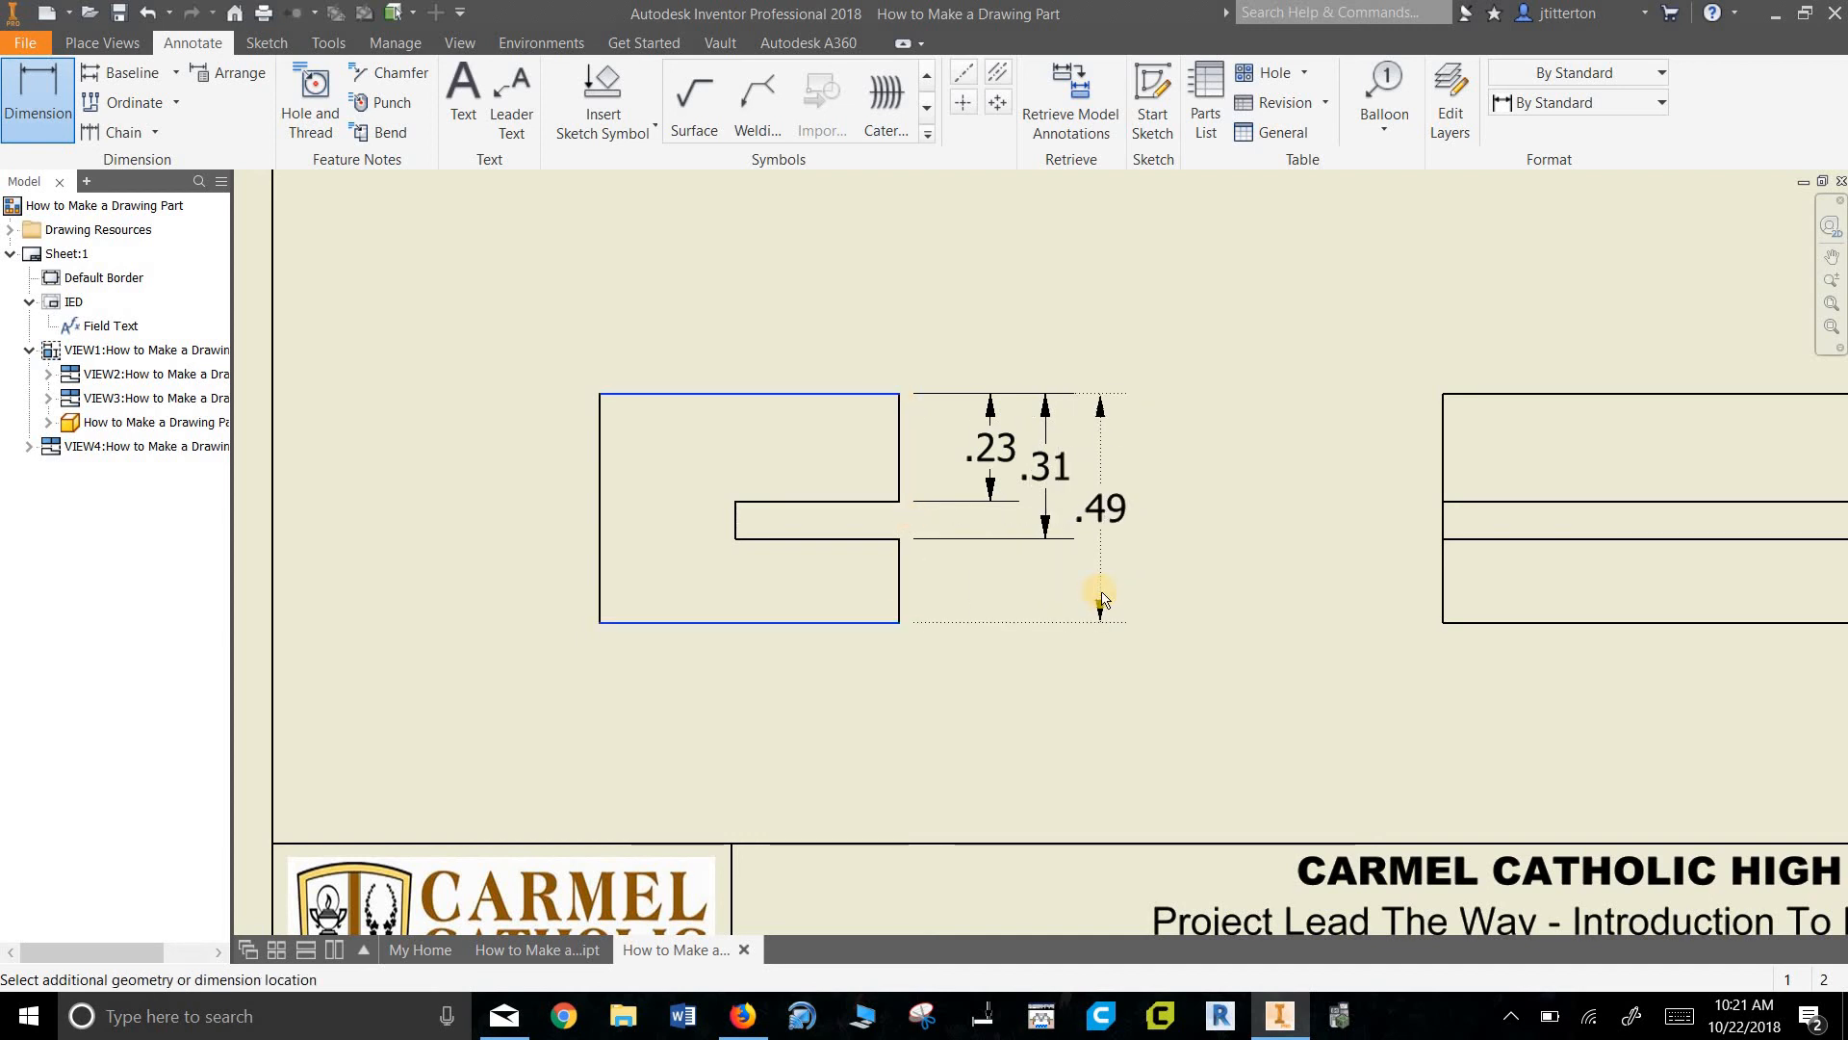
pyautogui.click(1100, 598)
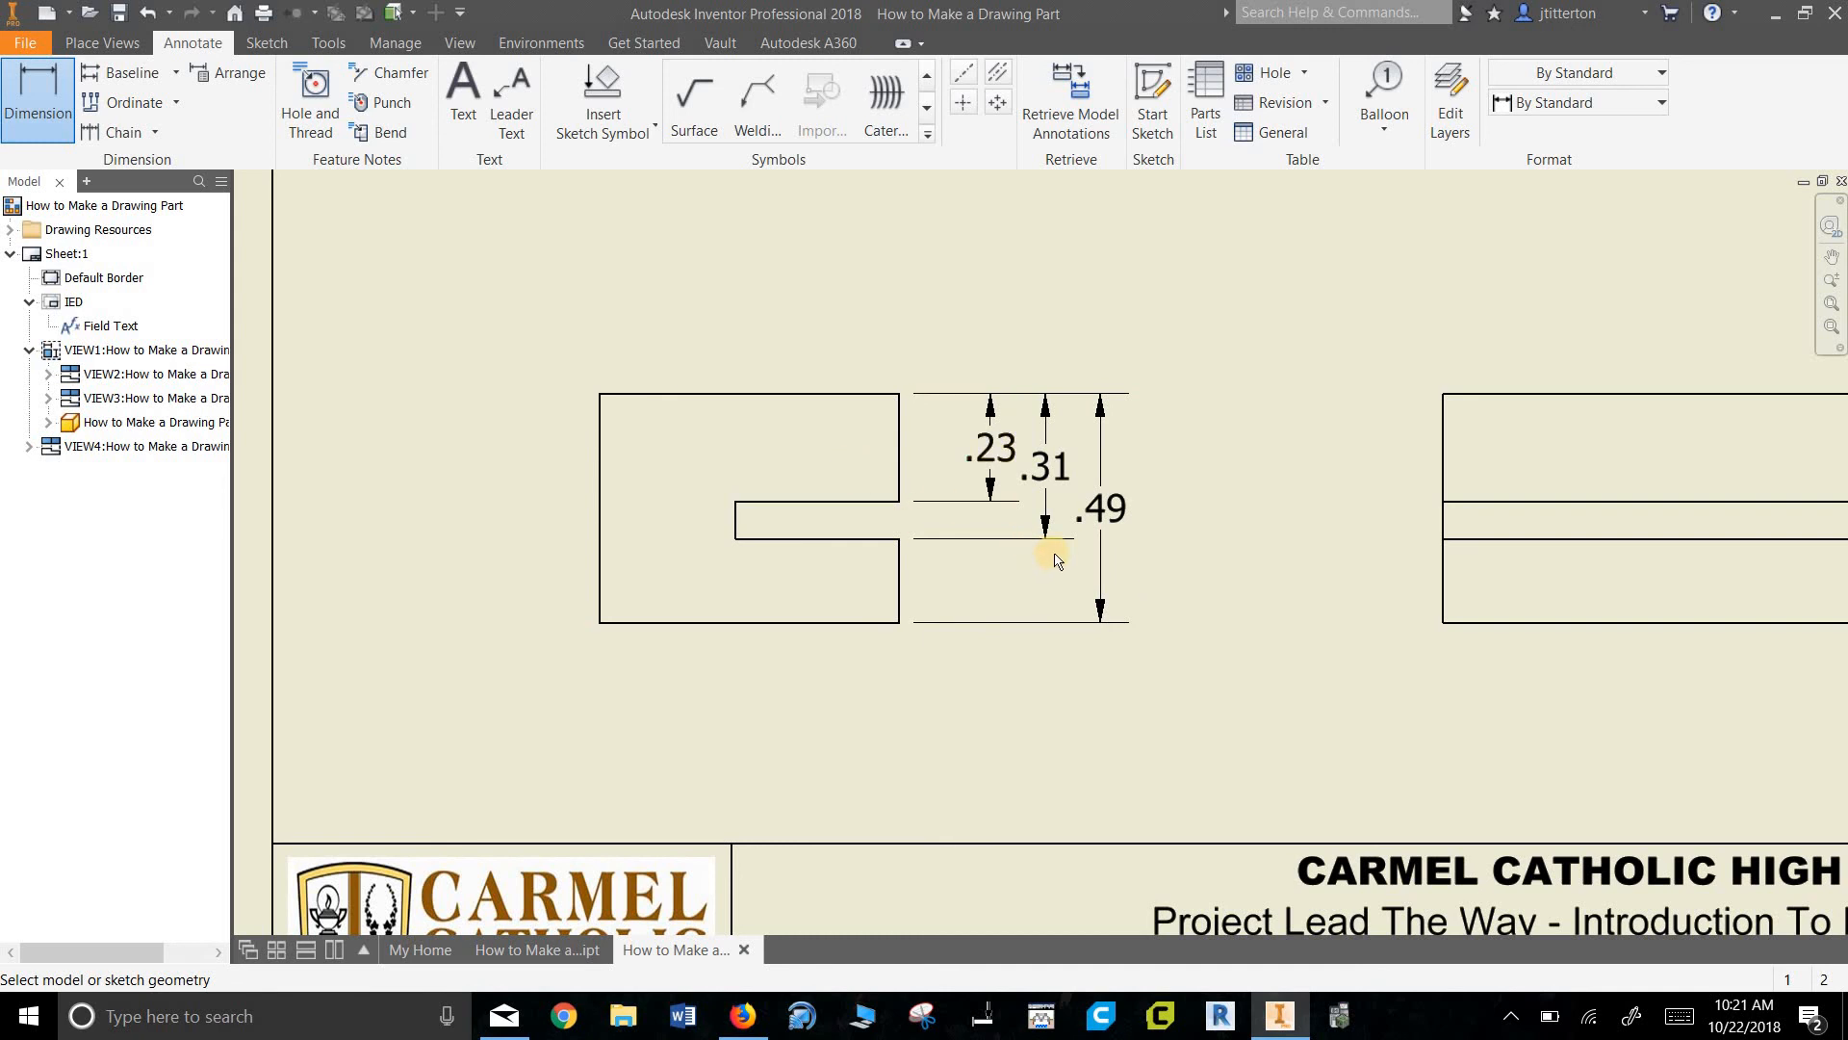
# - Set the primary unit precision of both notch dimensions beside the front view to three decimal places (3.123)
pyautogui.doubleClick(1006, 459)
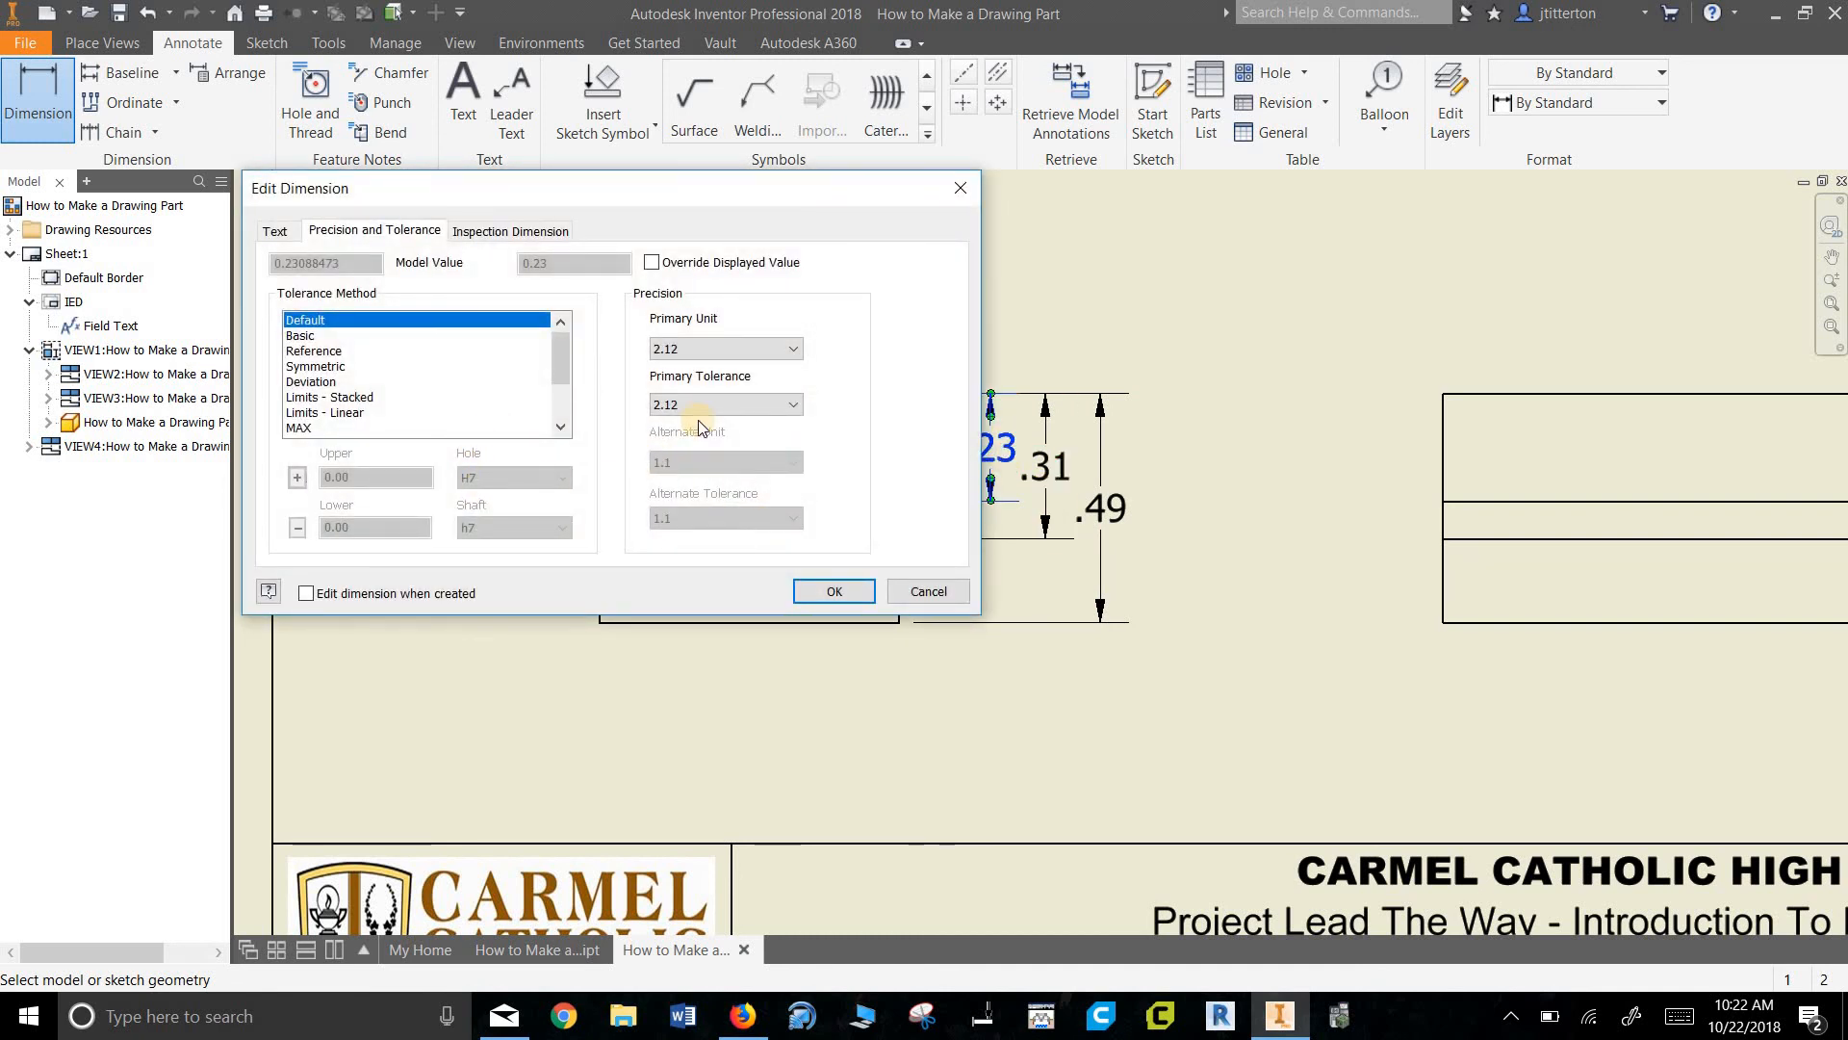
pyautogui.click(760, 350)
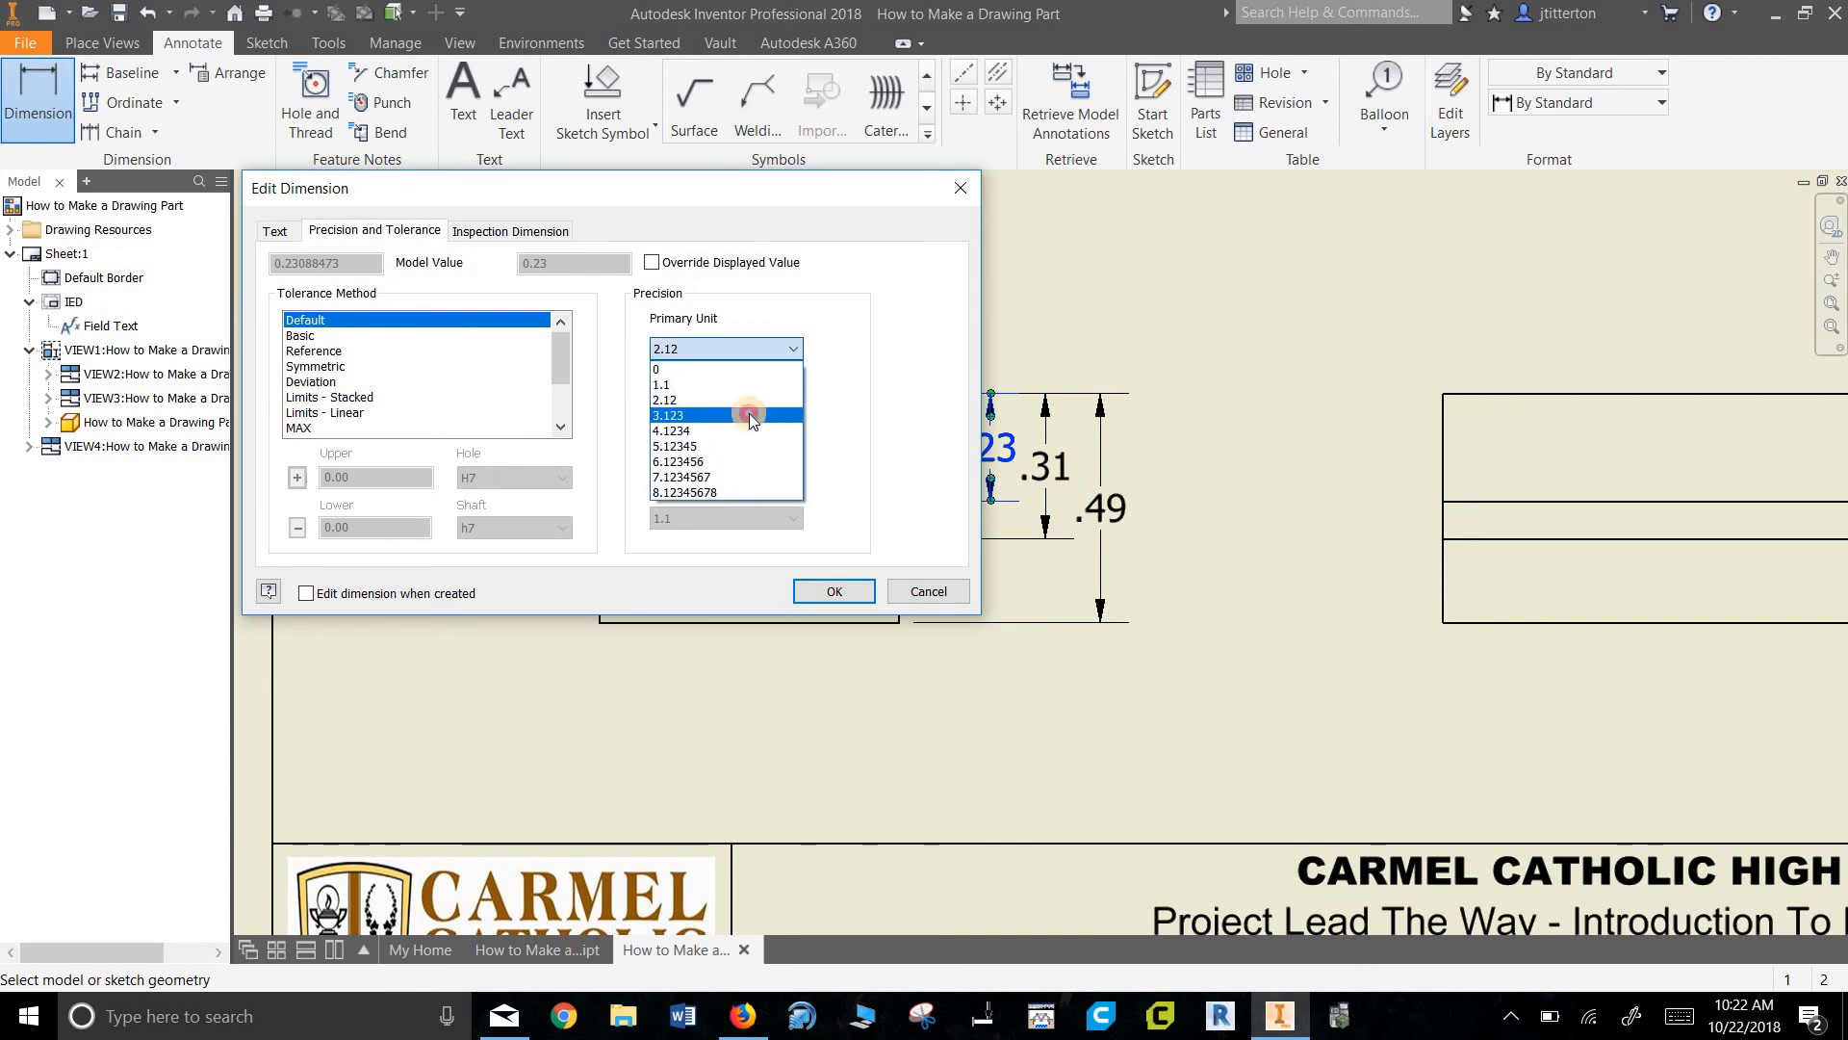
pyautogui.click(749, 415)
pyautogui.click(829, 589)
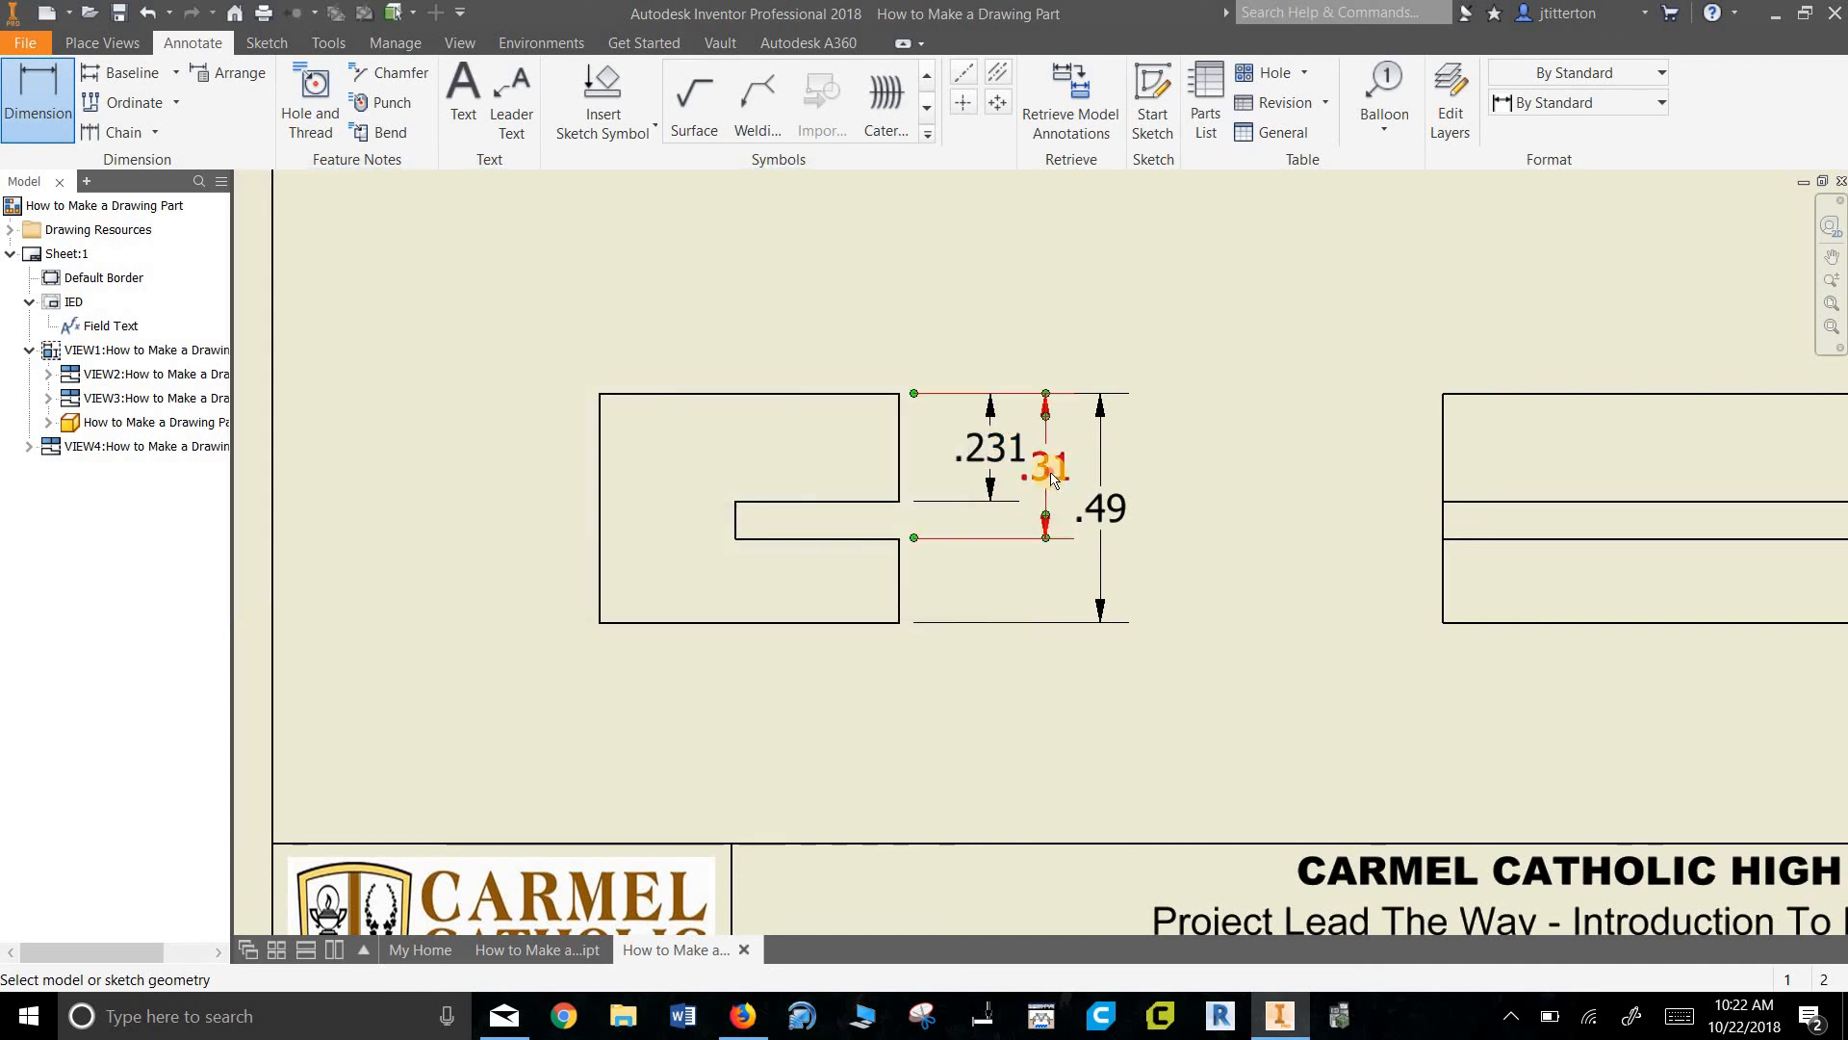
pyautogui.doubleClick(1014, 489)
pyautogui.click(797, 352)
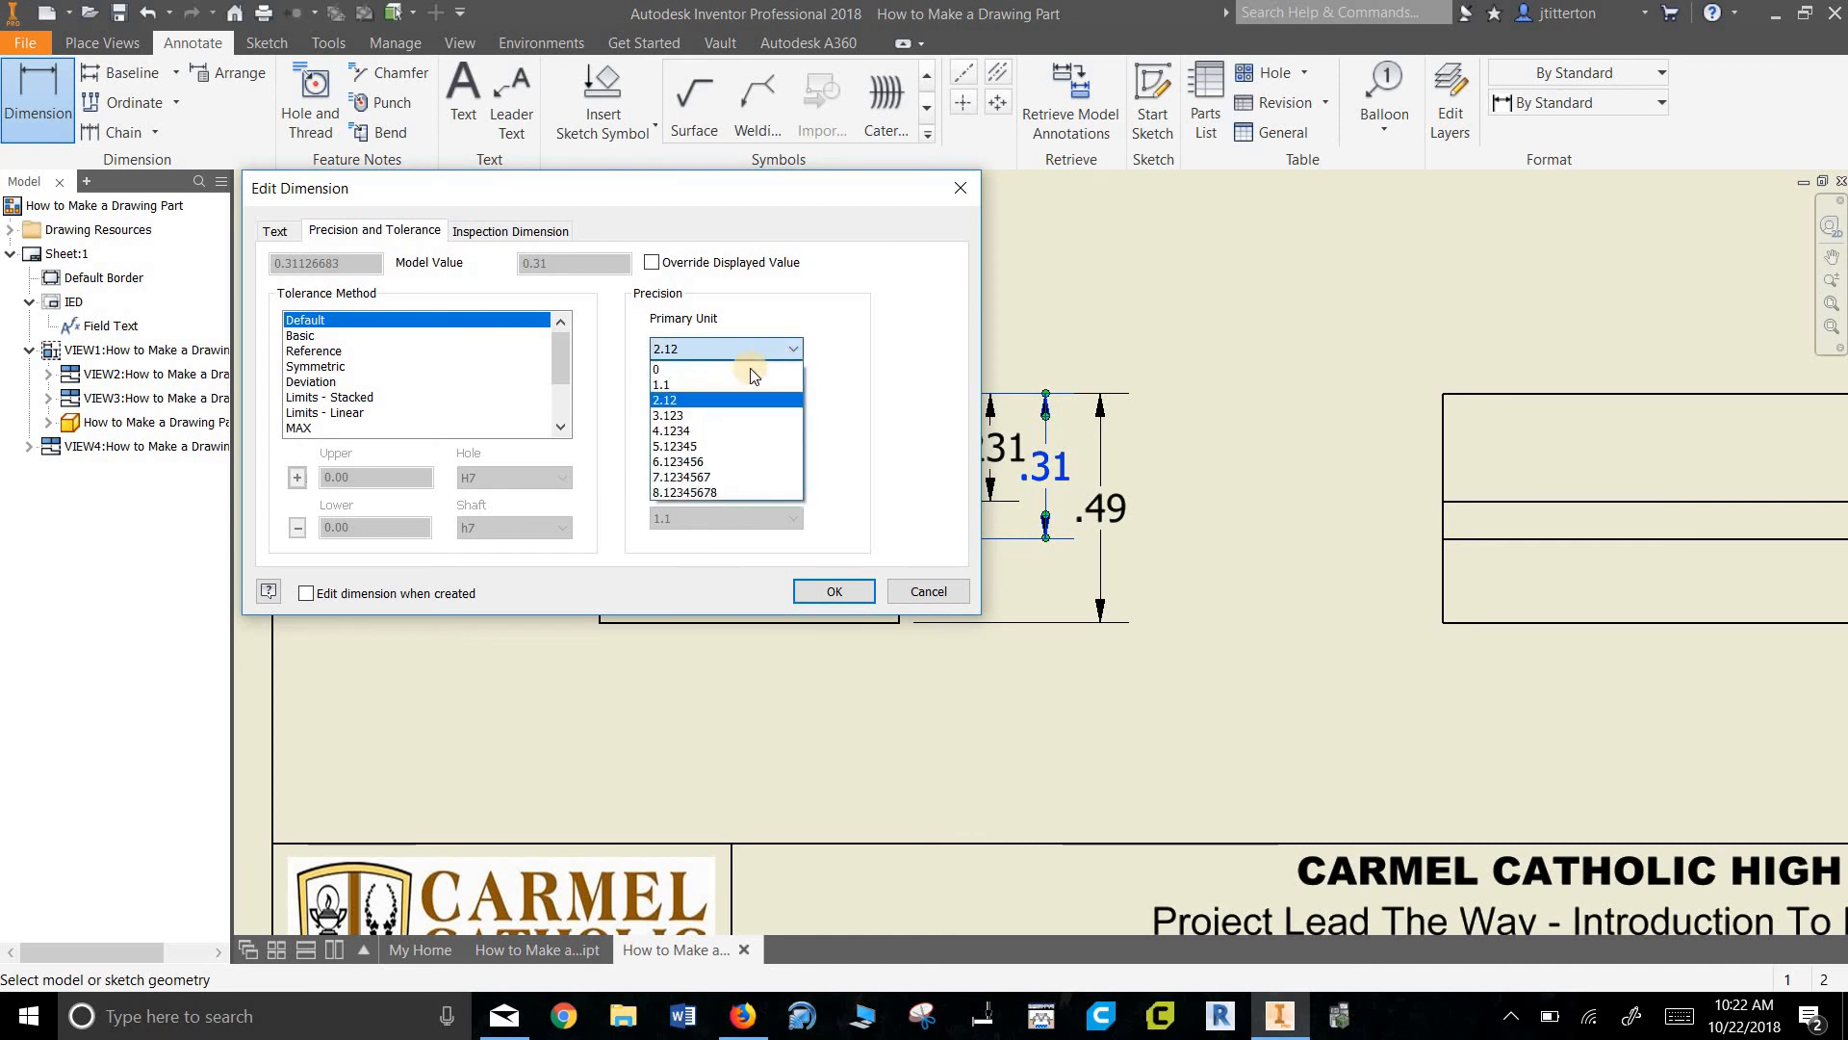
pyautogui.click(736, 415)
pyautogui.click(834, 591)
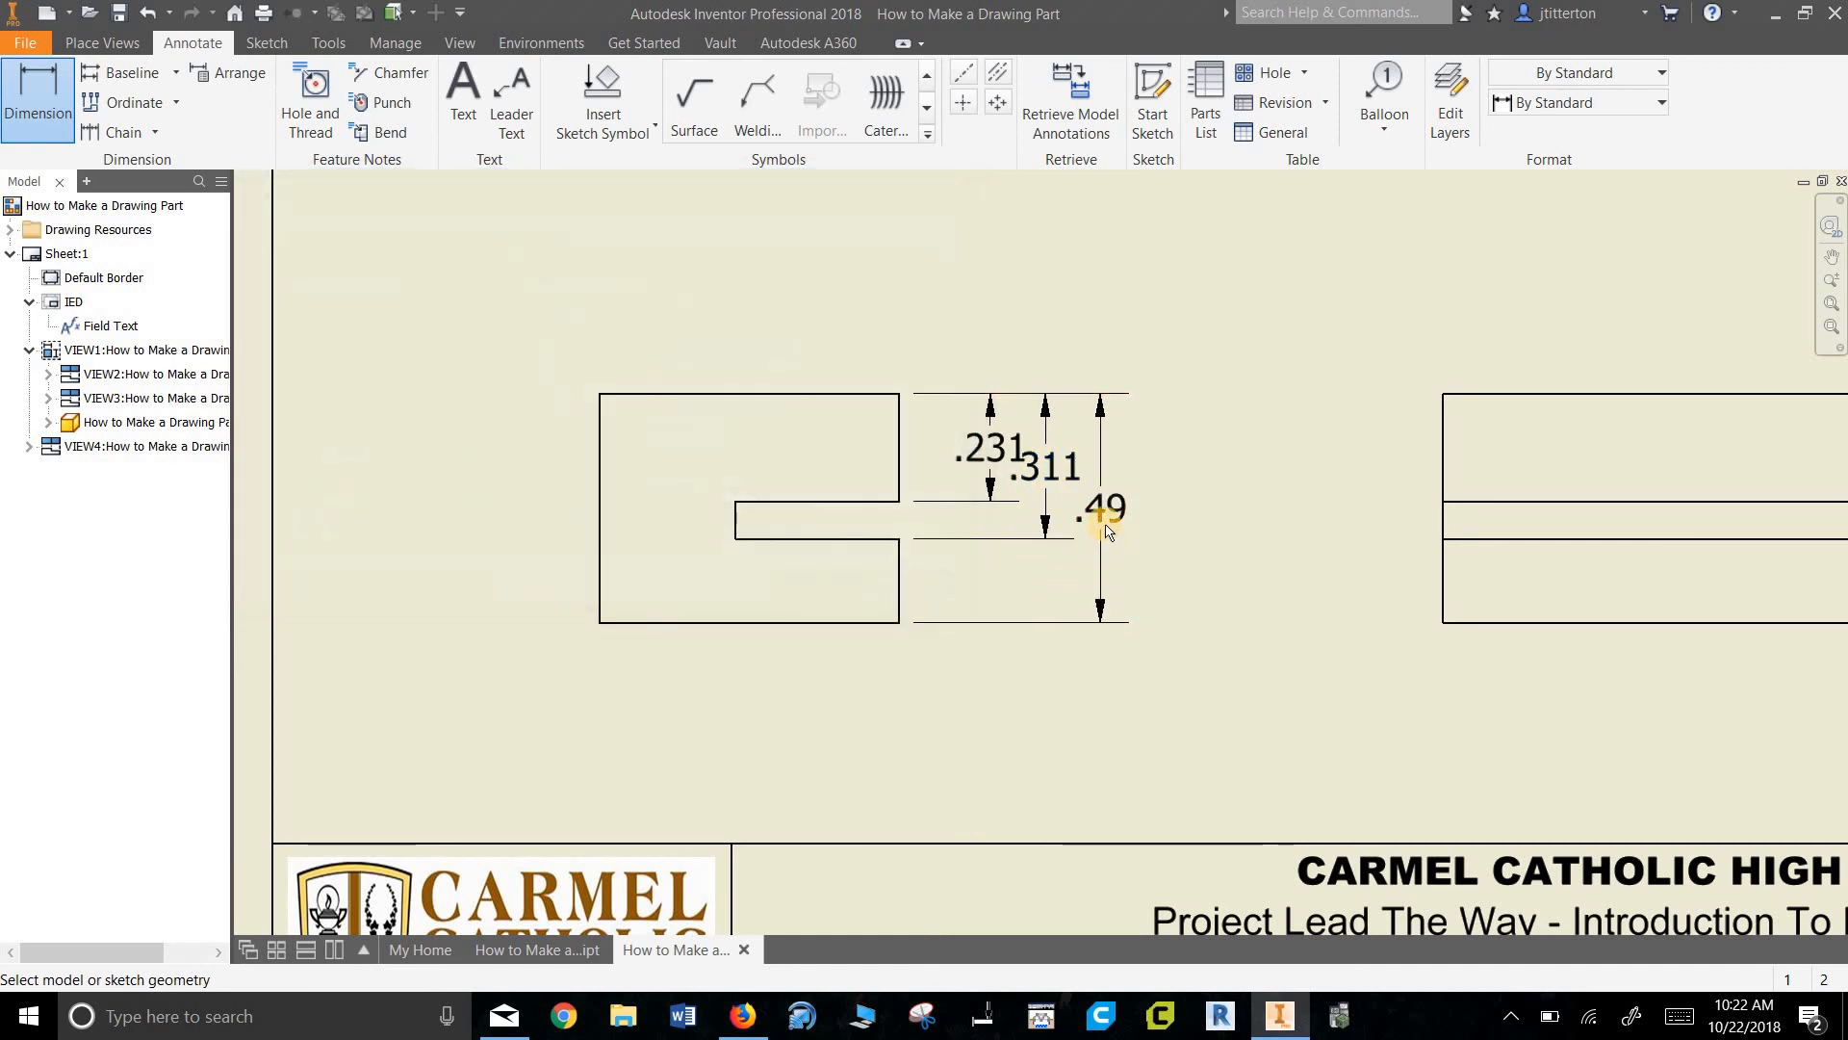
# - Set the primary unit precision of the front view's overall height dimension to 3.123
pyautogui.doubleClick(1105, 526)
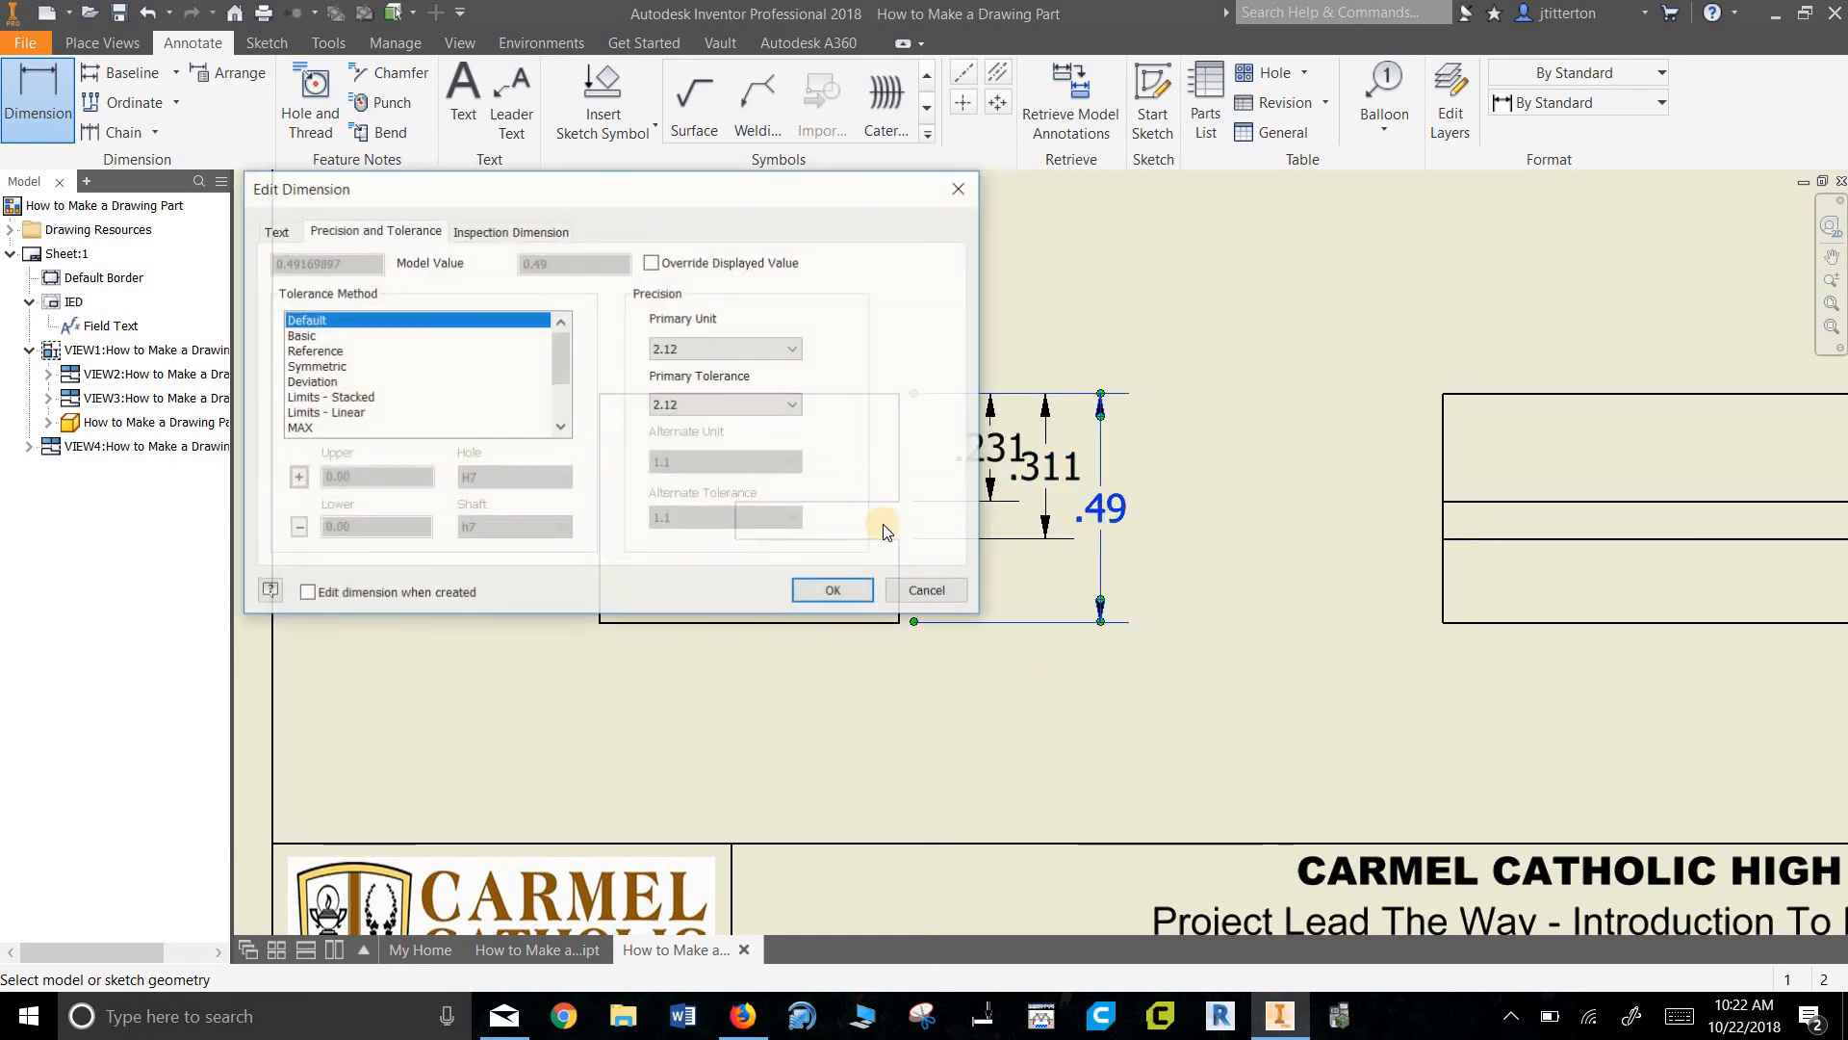
pyautogui.click(795, 352)
pyautogui.click(753, 414)
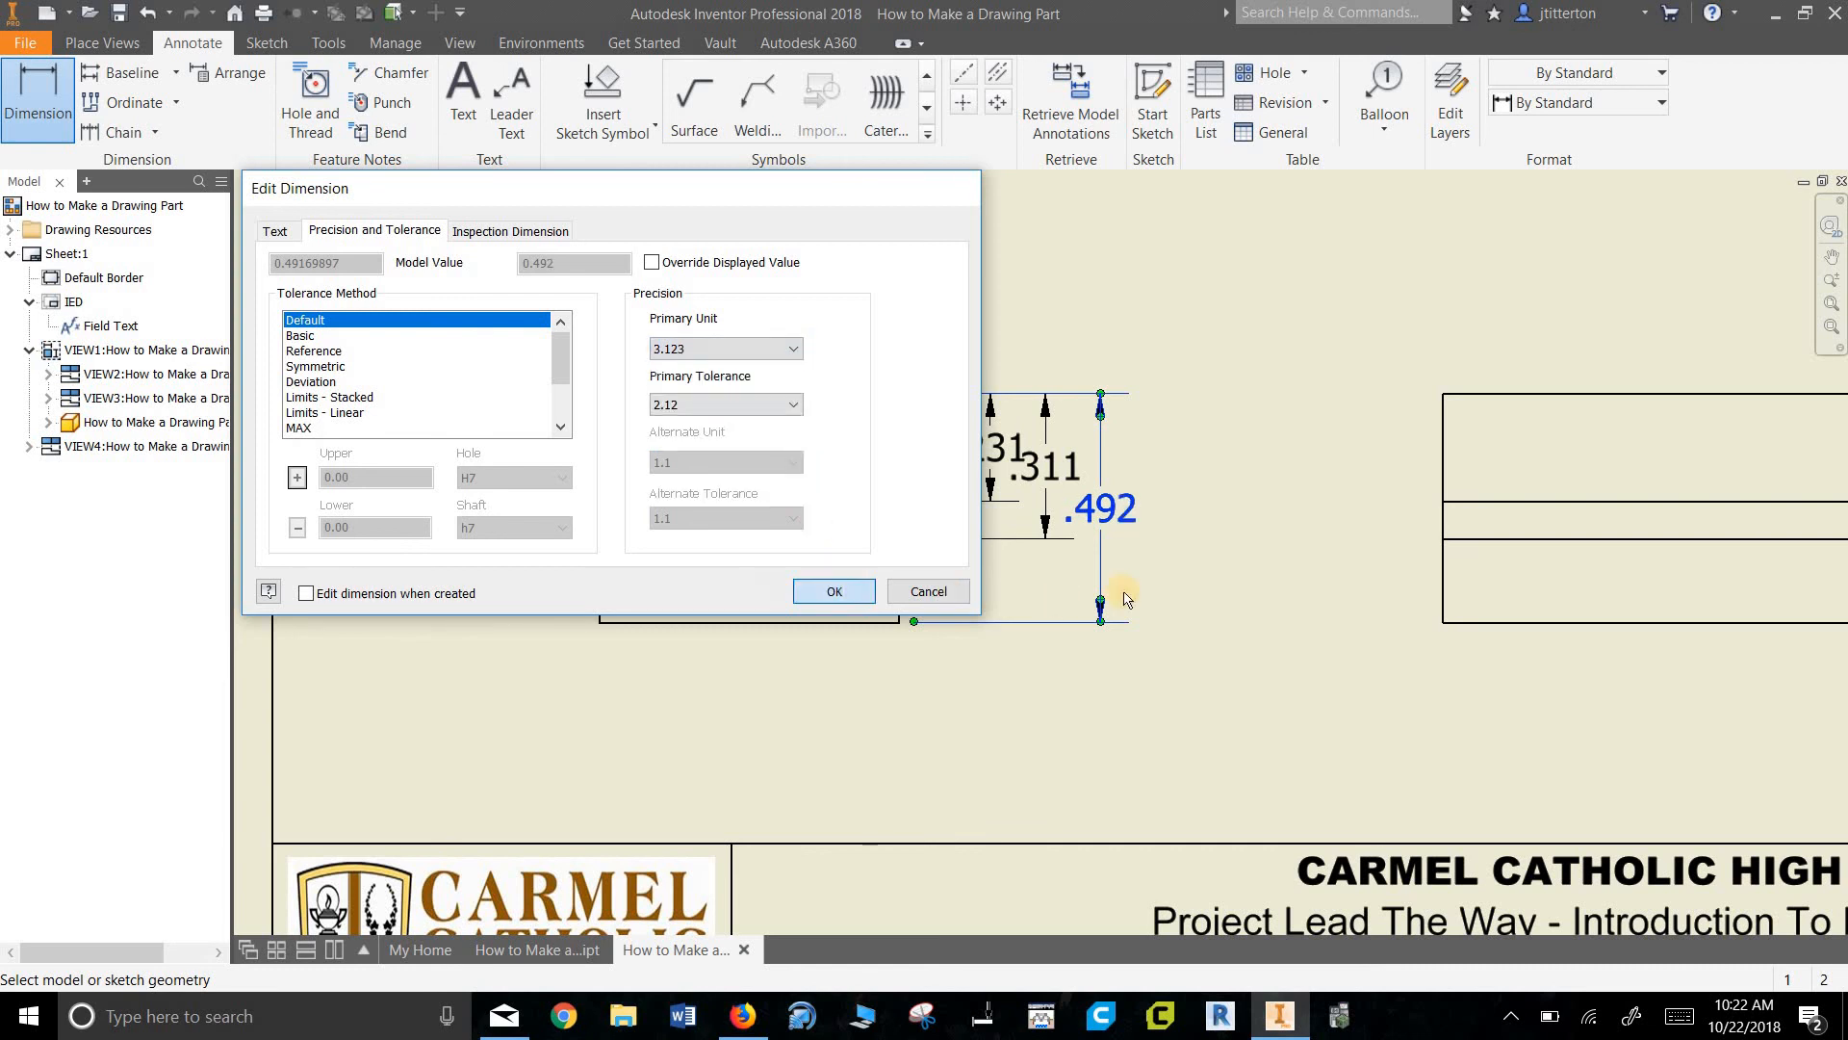
pyautogui.press('Return')
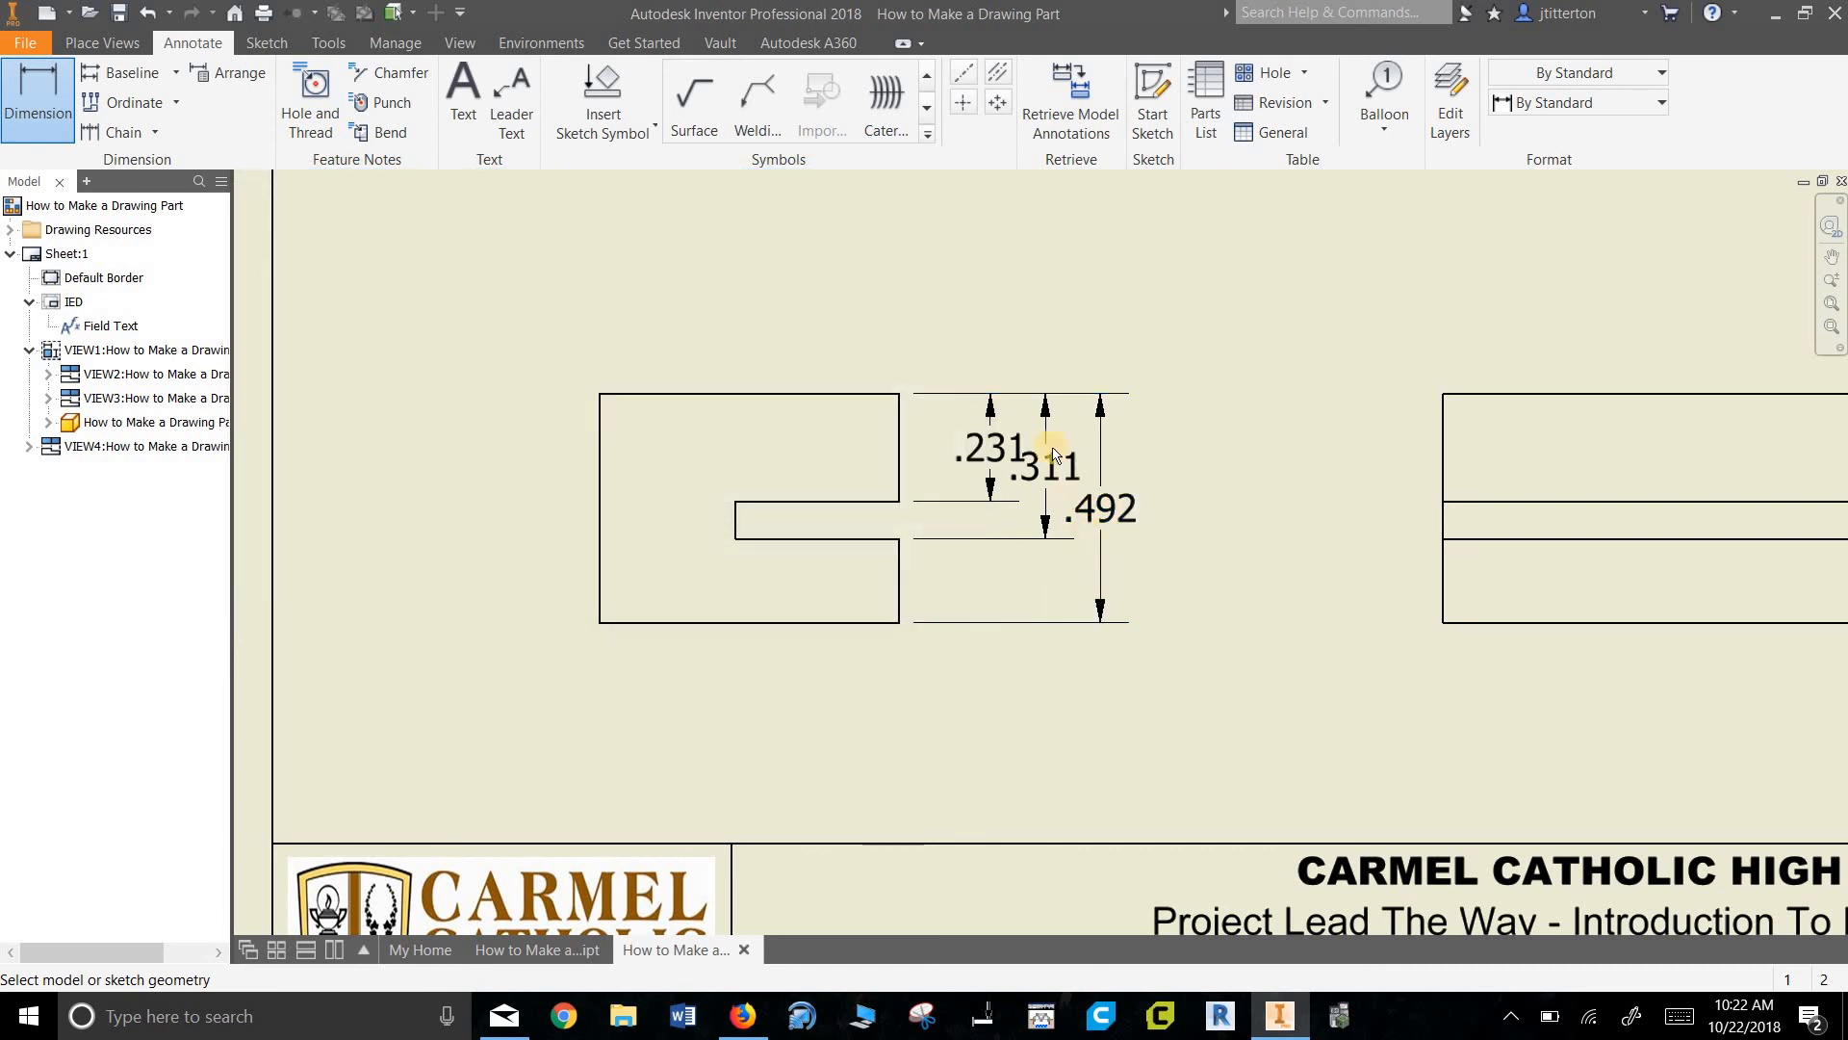
pyautogui.doubleClick(1105, 512)
pyautogui.click(944, 591)
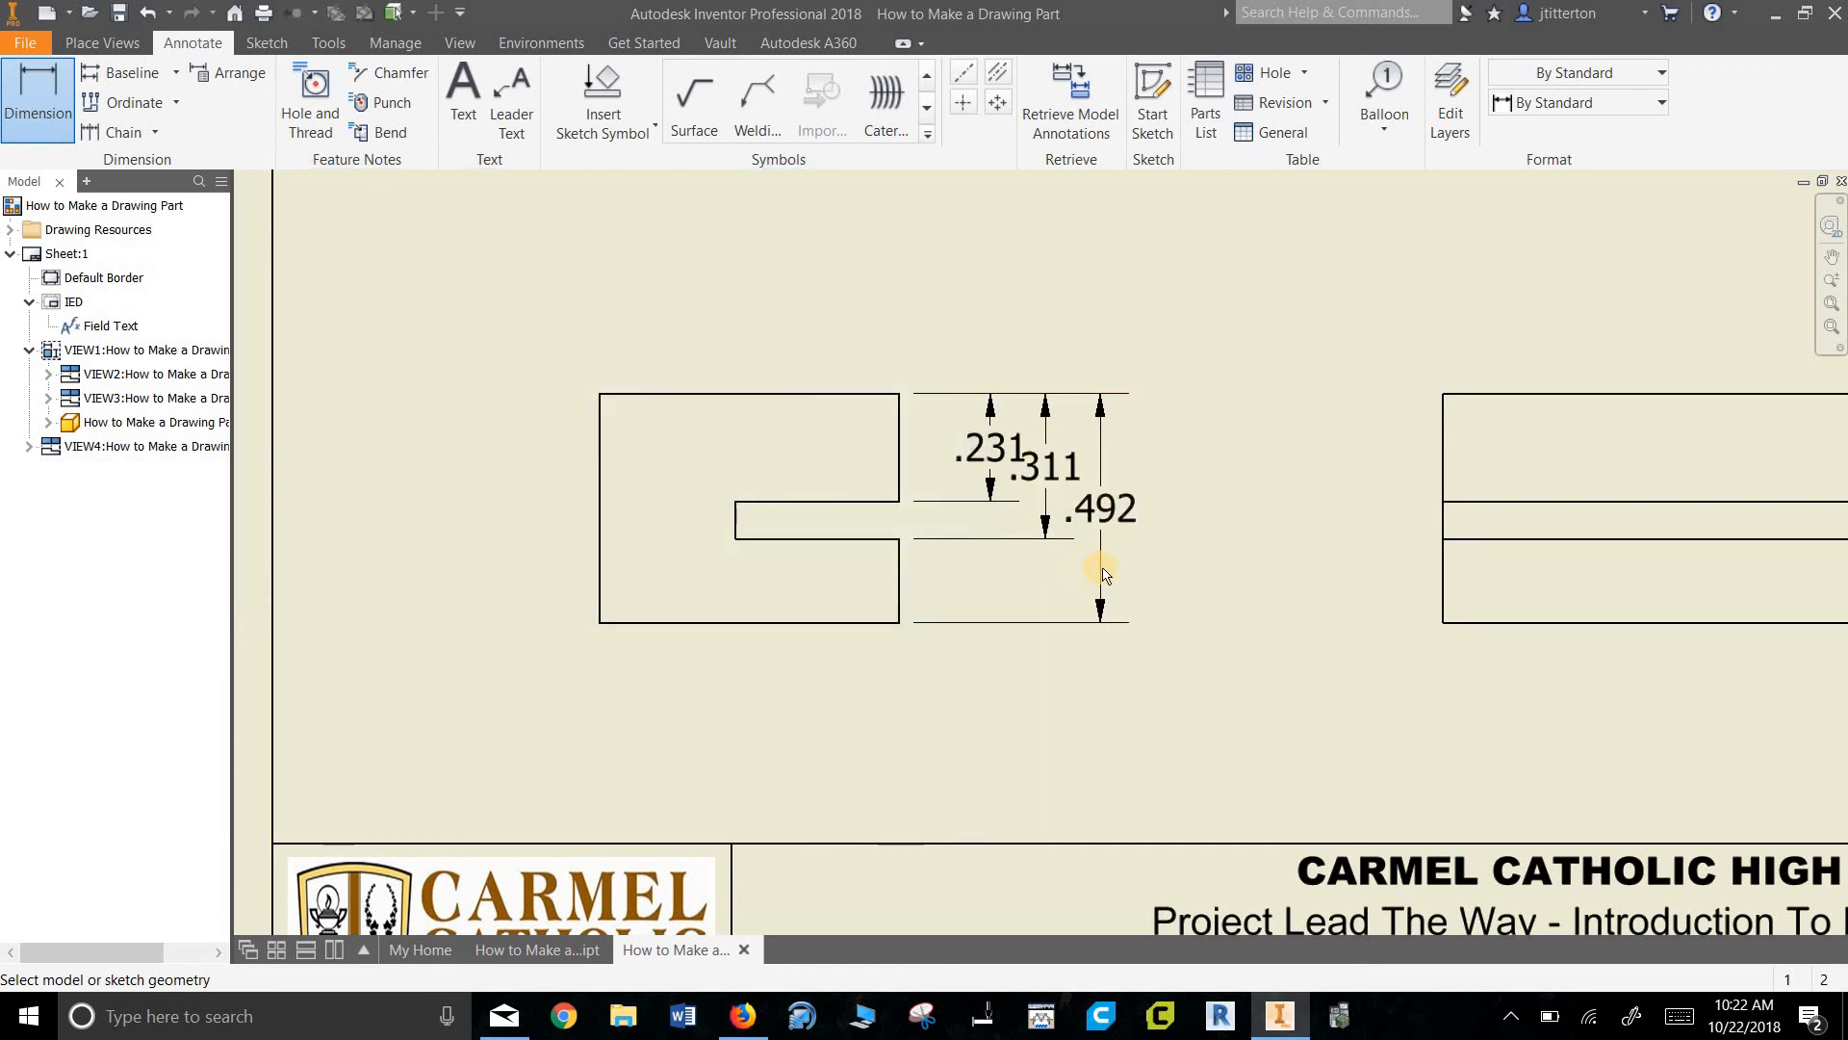
pyautogui.doubleClick(1112, 568)
pyautogui.click(900, 585)
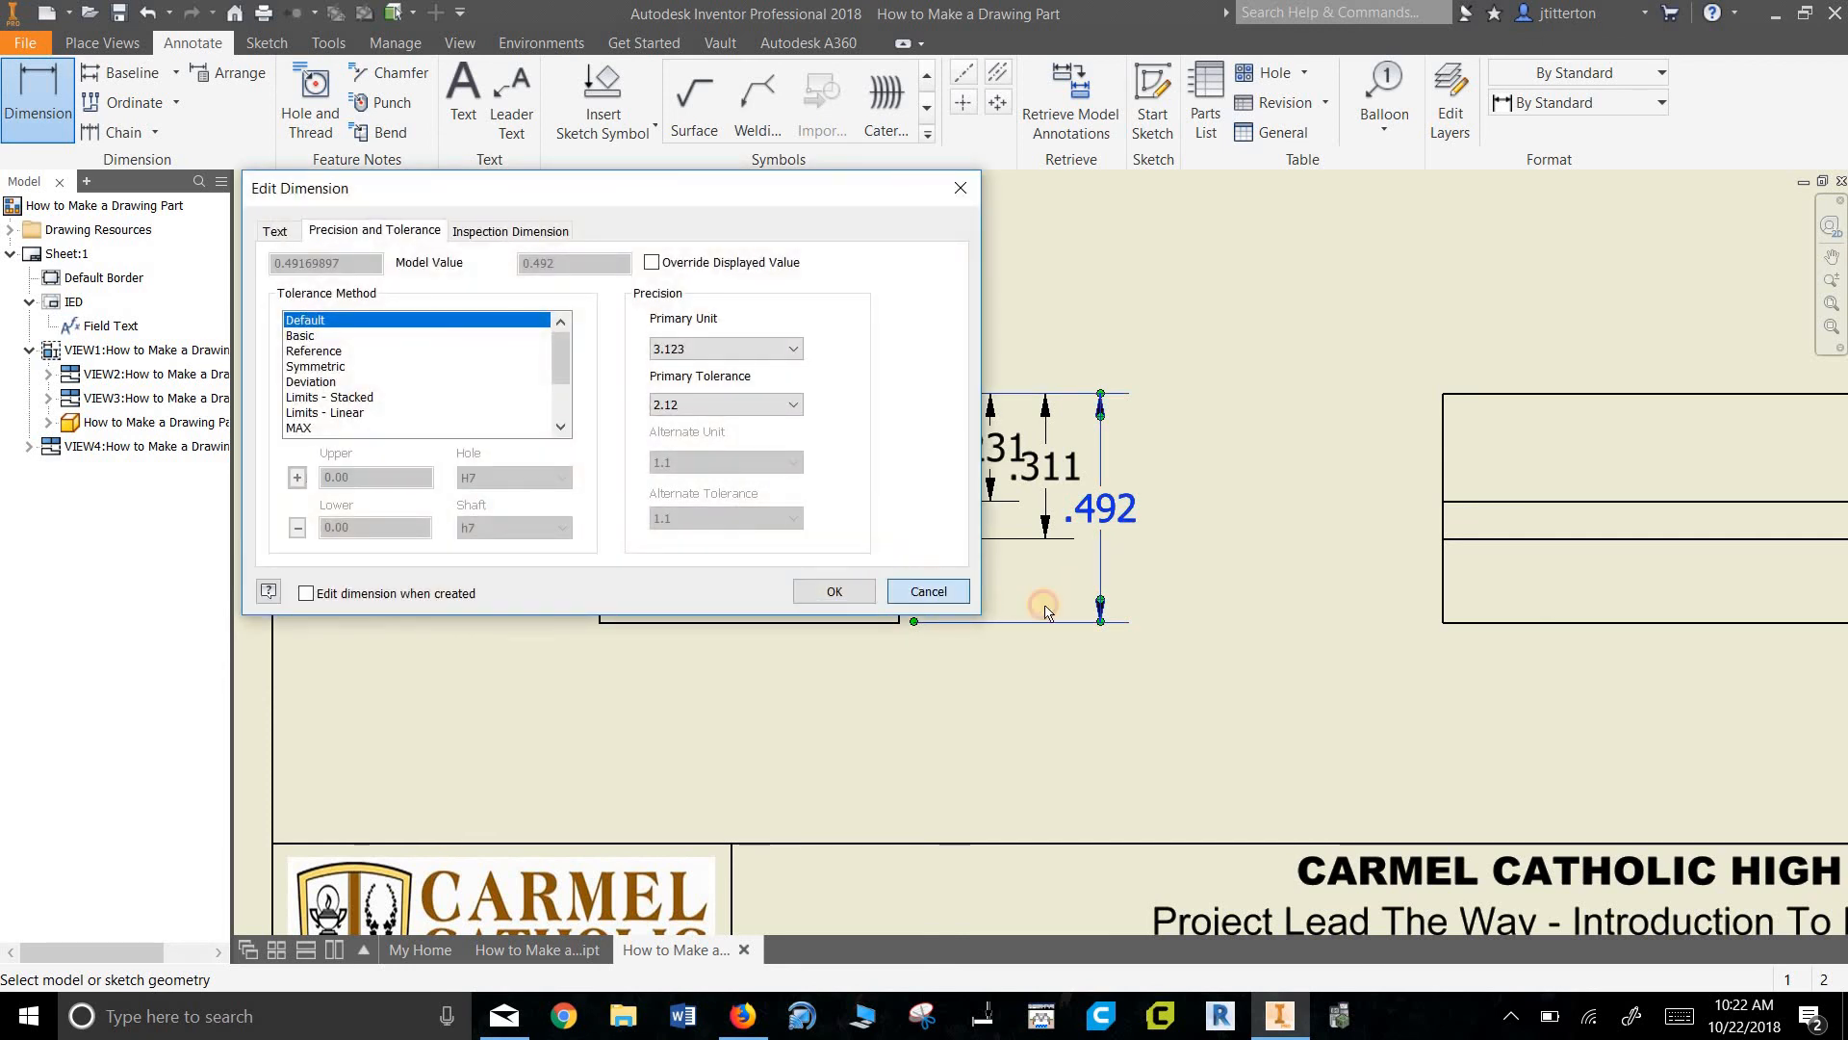
pyautogui.doubleClick(1101, 622)
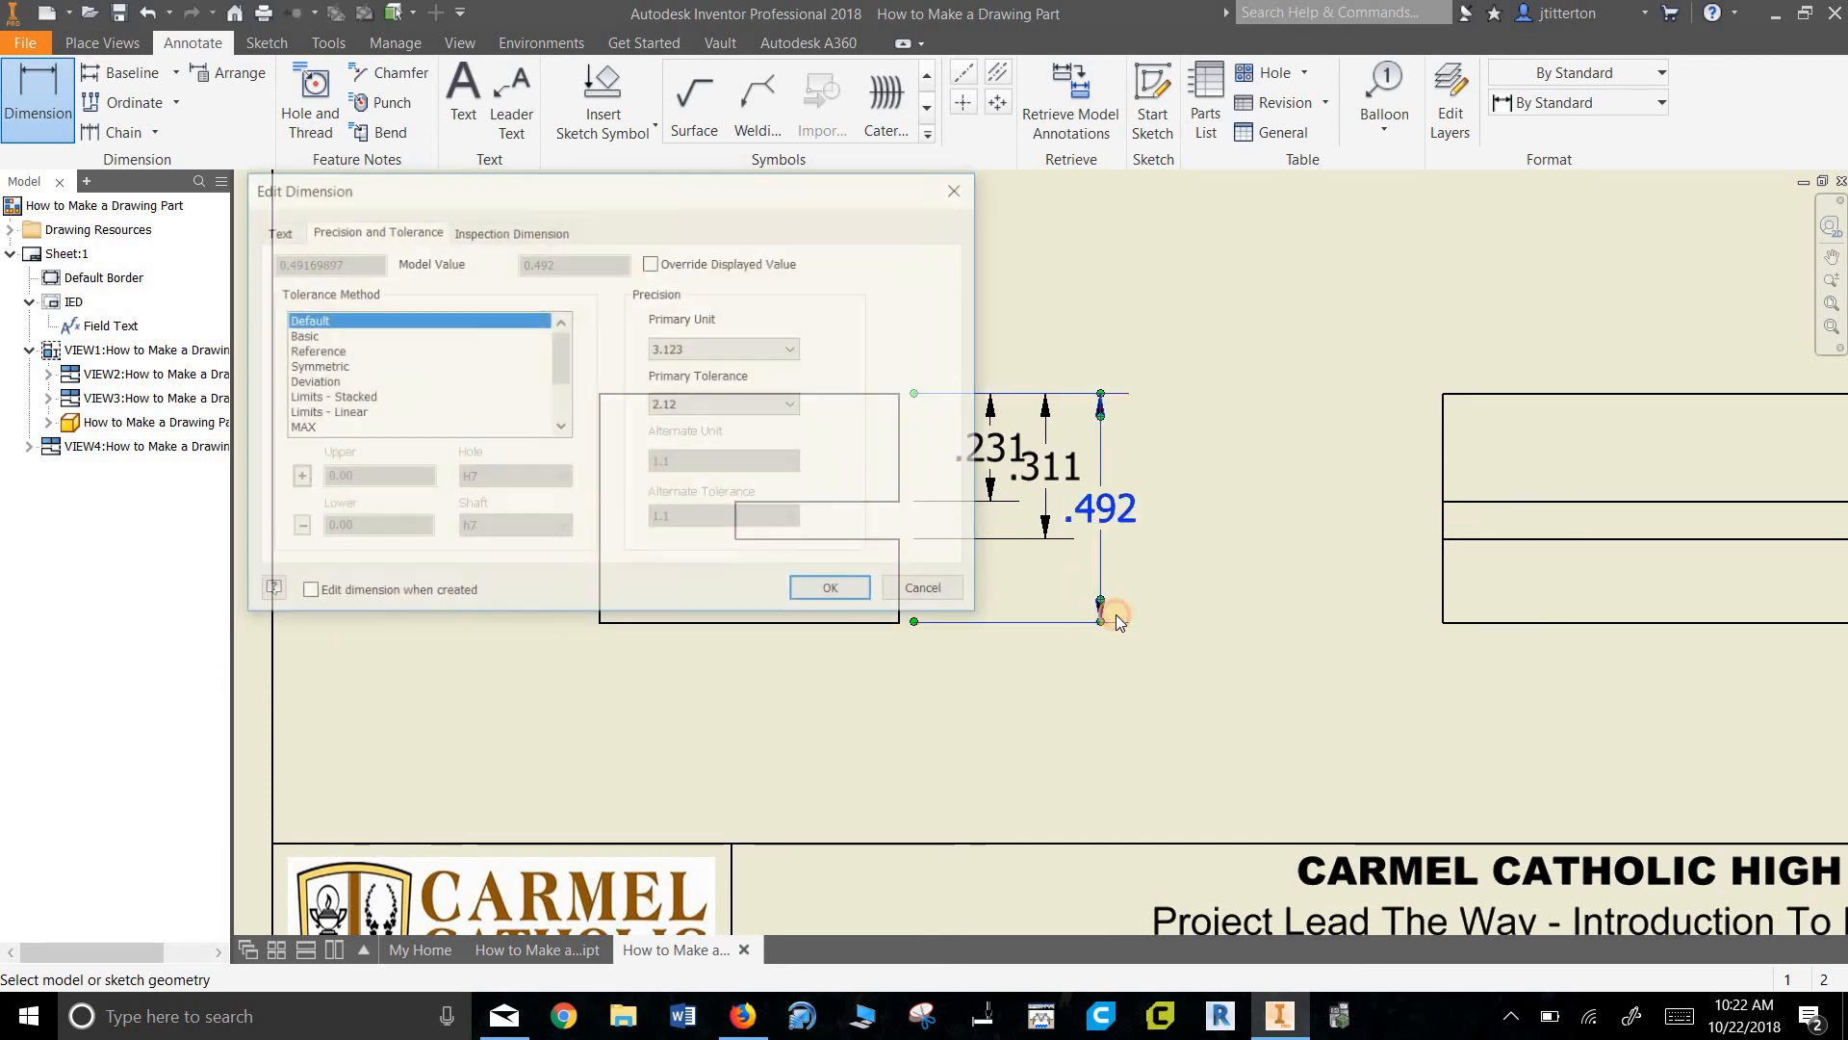
pyautogui.click(929, 590)
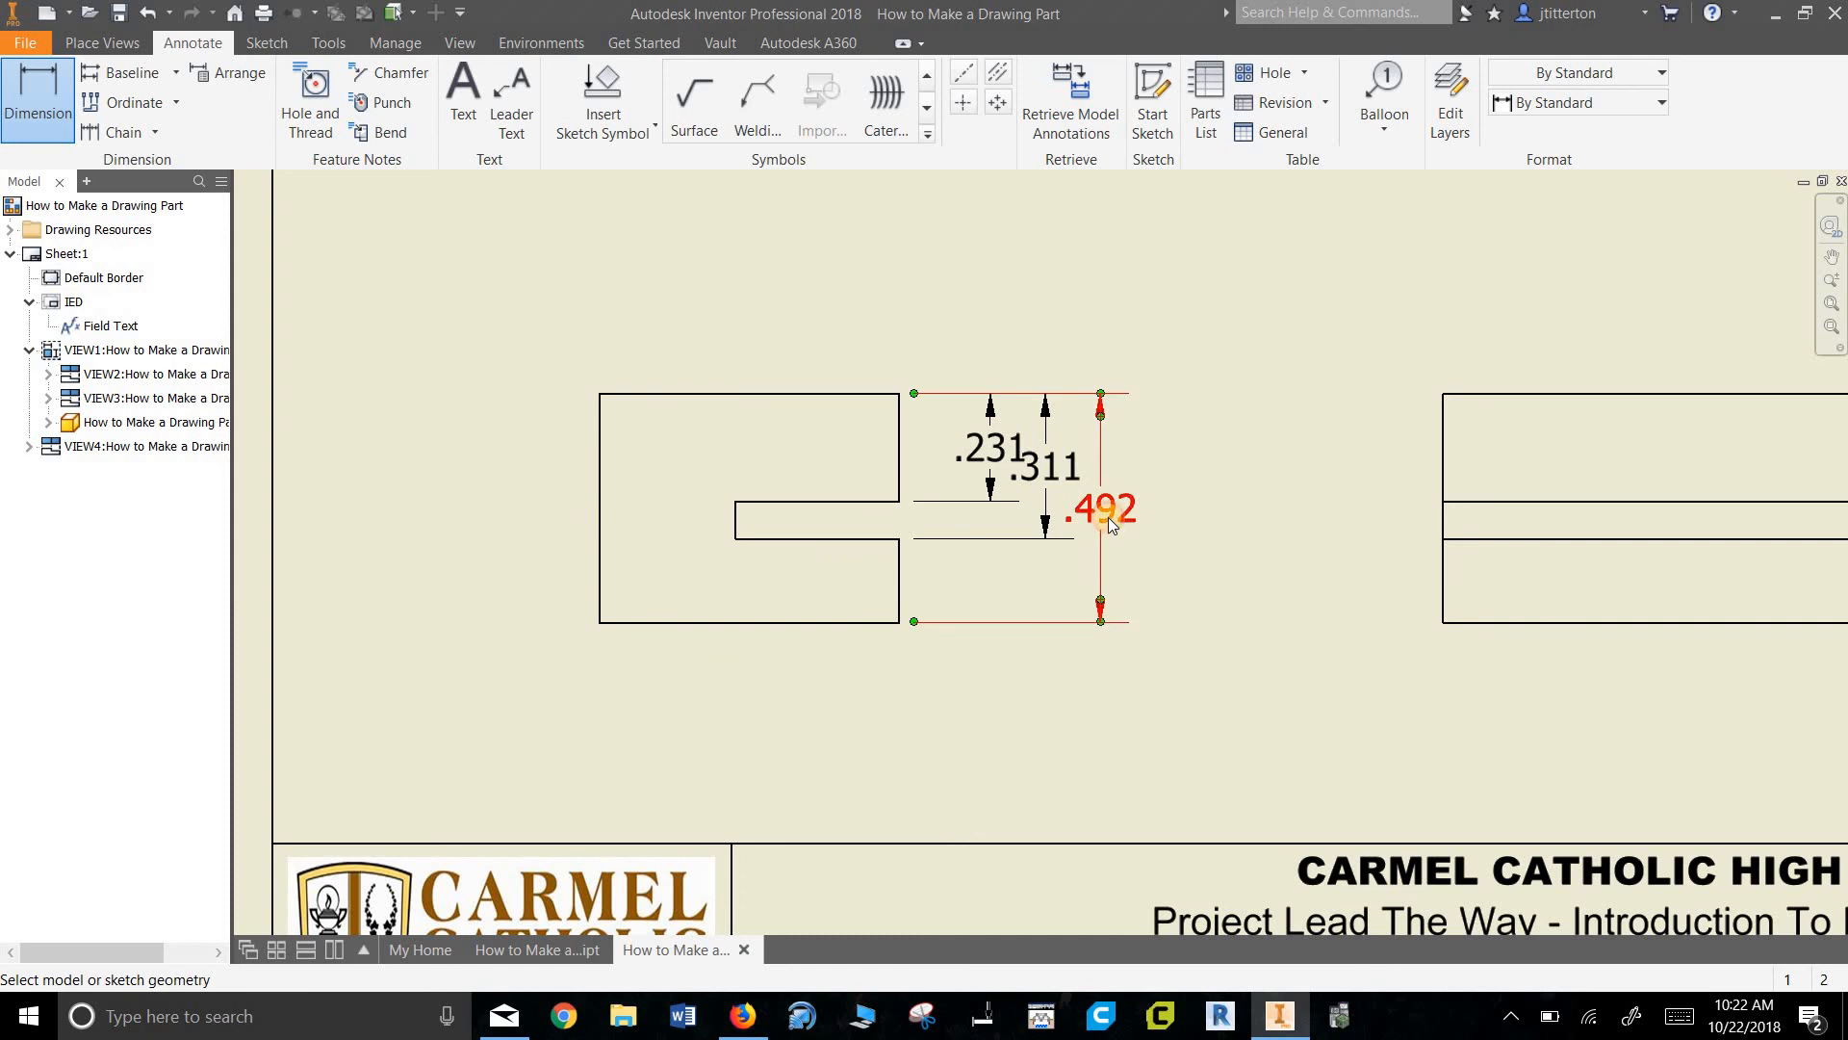
pyautogui.doubleClick(1111, 522)
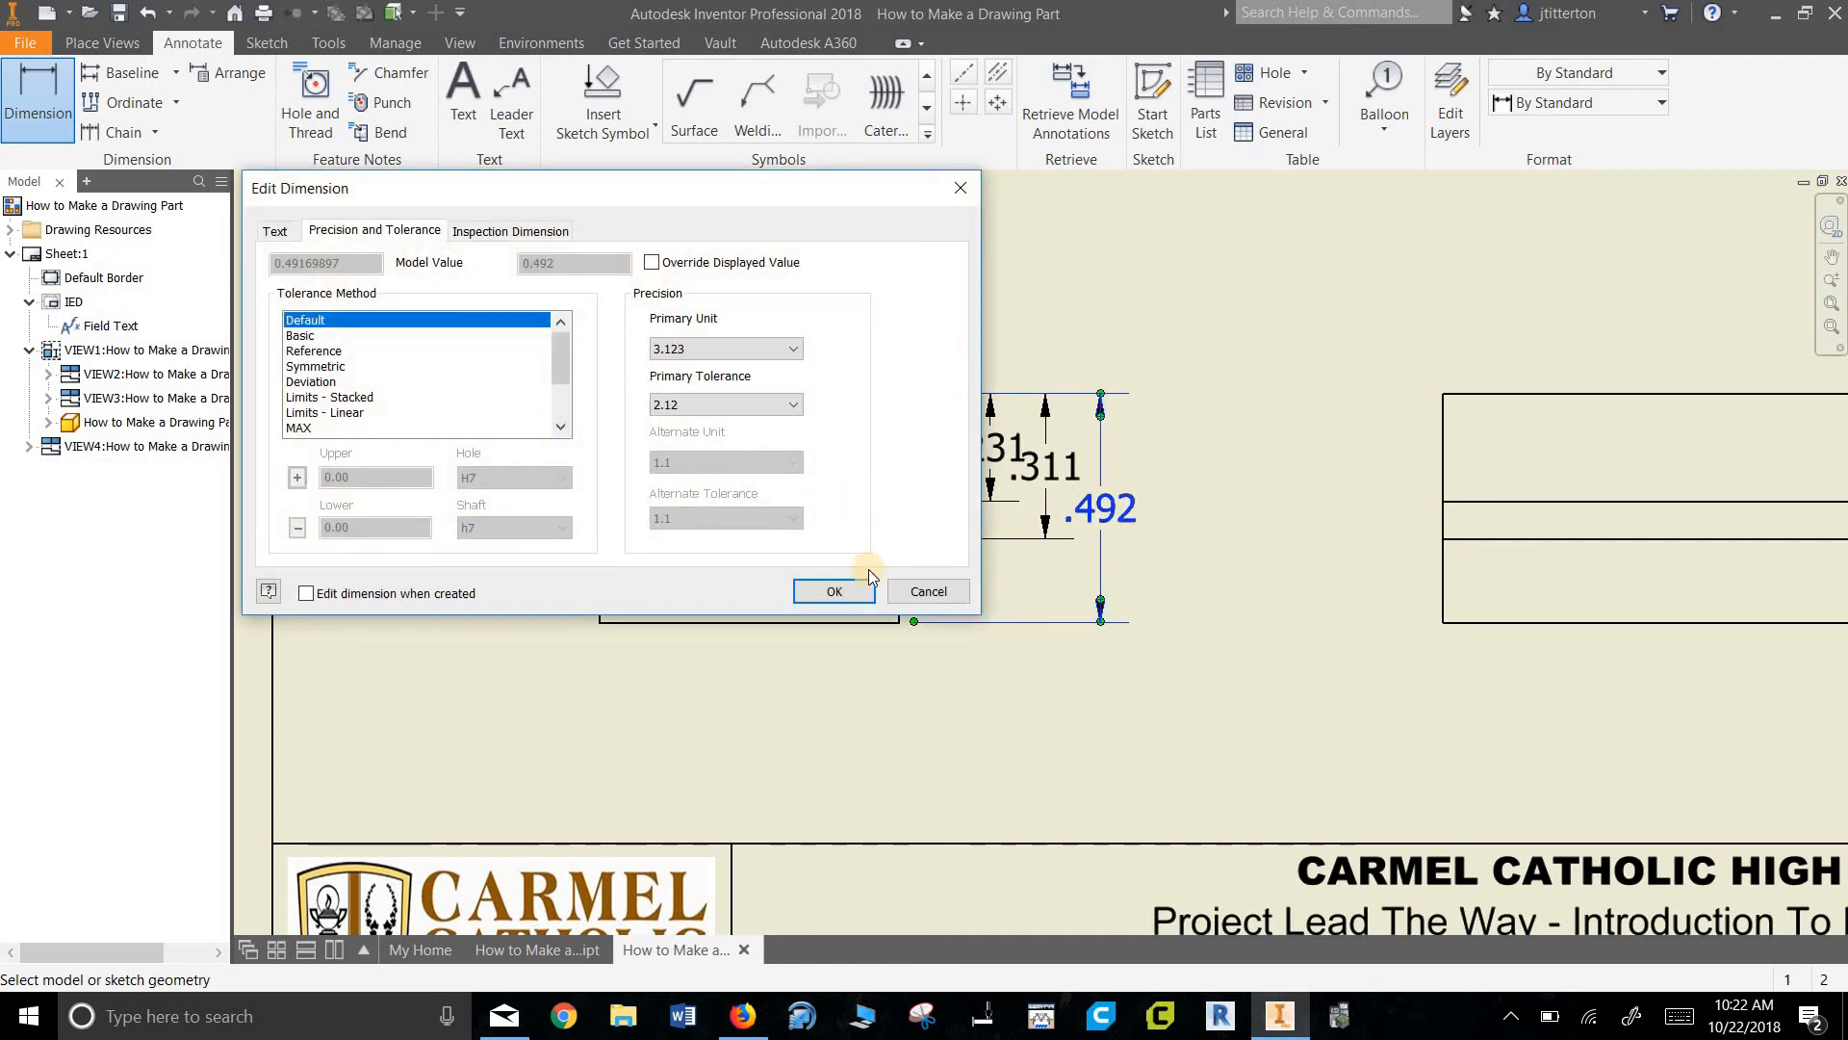
pyautogui.click(834, 590)
# - End dimensioning and spread the overall height and lower notch edge dimensions farther right of the front view so their texts are clear of each other
pyautogui.rightClick(458, 298)
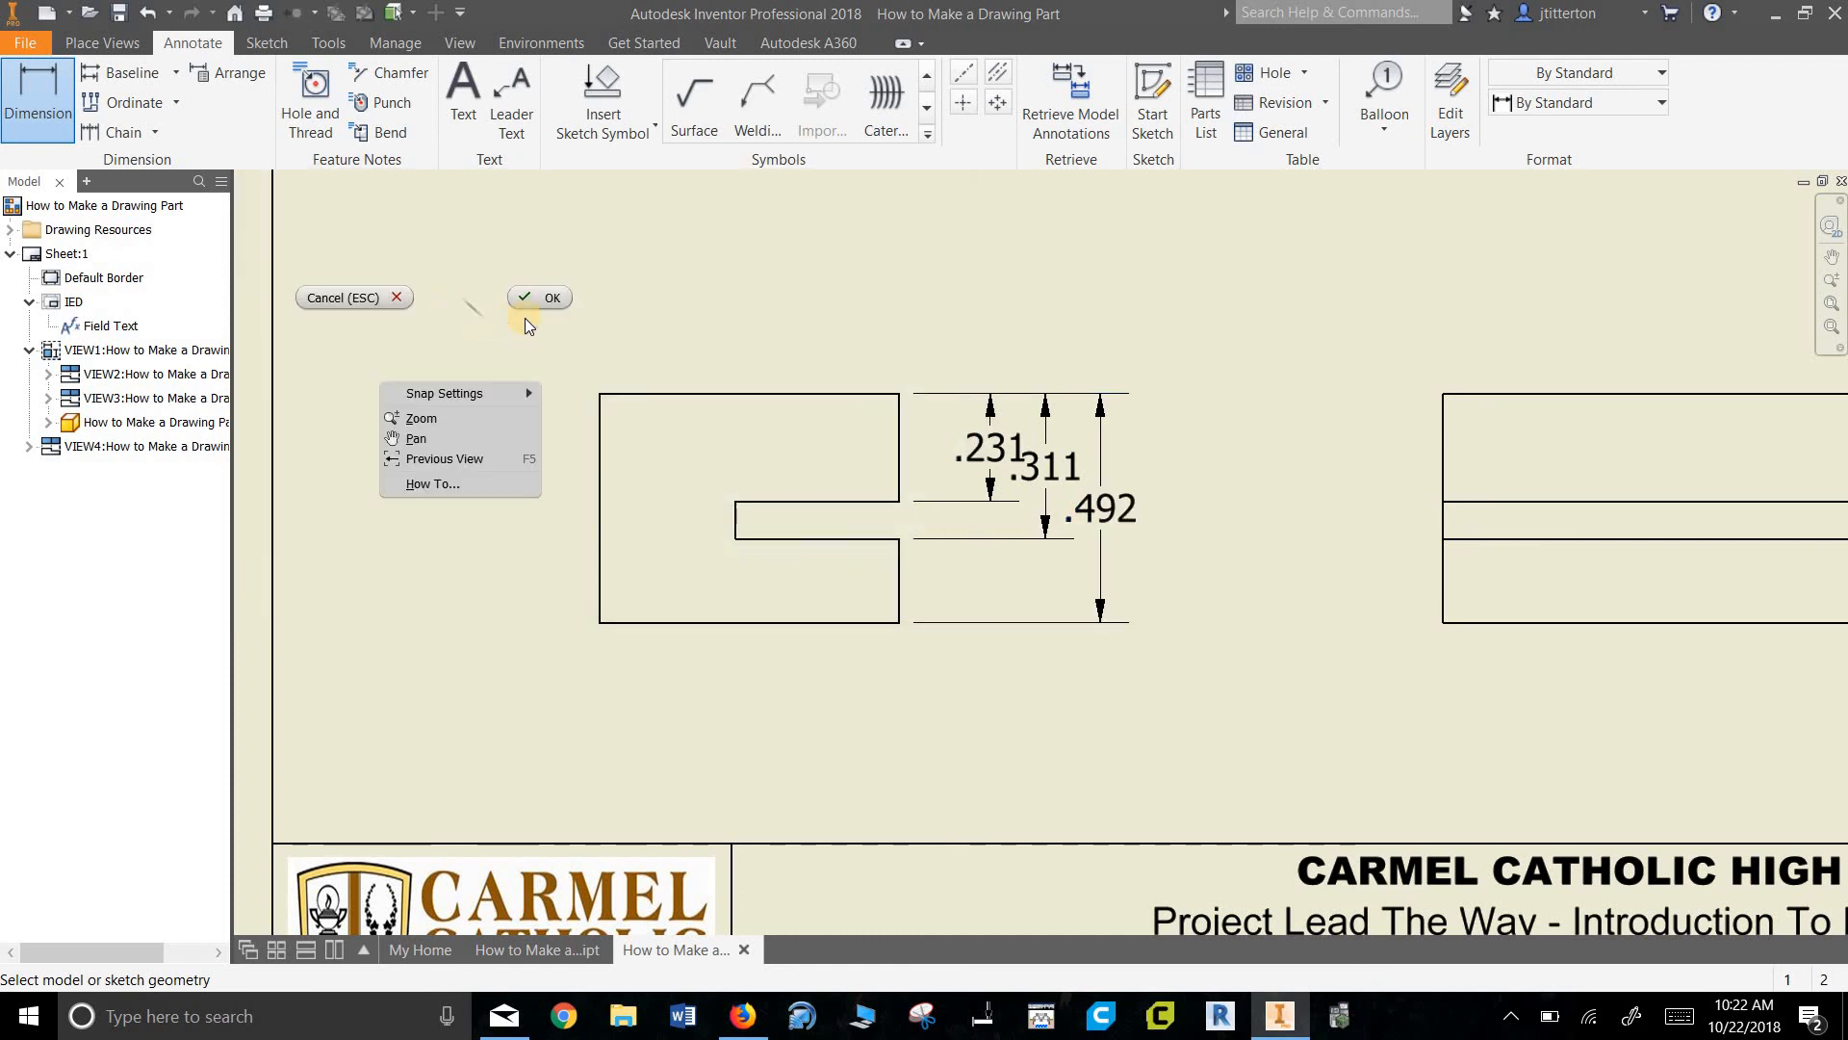
pyautogui.click(534, 302)
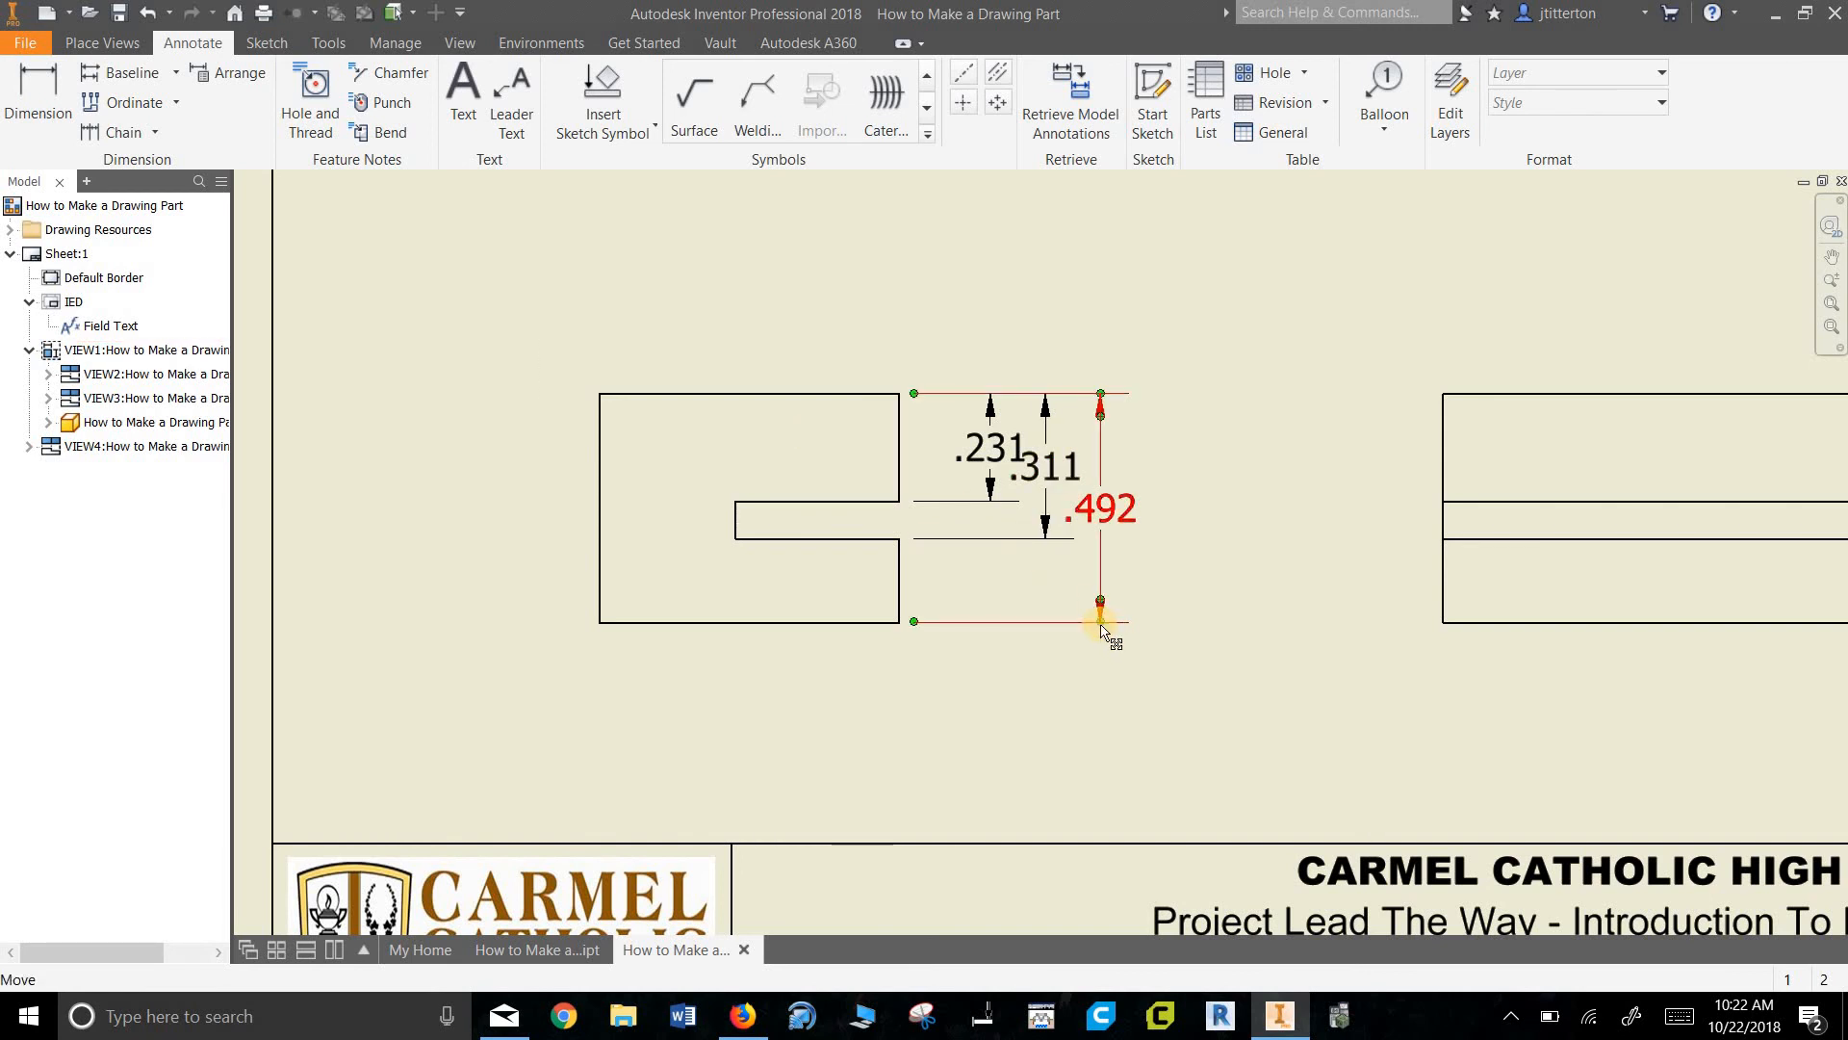
pyautogui.moveTo(1103, 624); pyautogui.dragTo(1148, 627)
pyautogui.click(1120, 517)
pyautogui.moveTo(1120, 517); pyautogui.dragTo(1158, 513)
pyautogui.moveTo(1084, 466); pyautogui.dragTo(1078, 472)
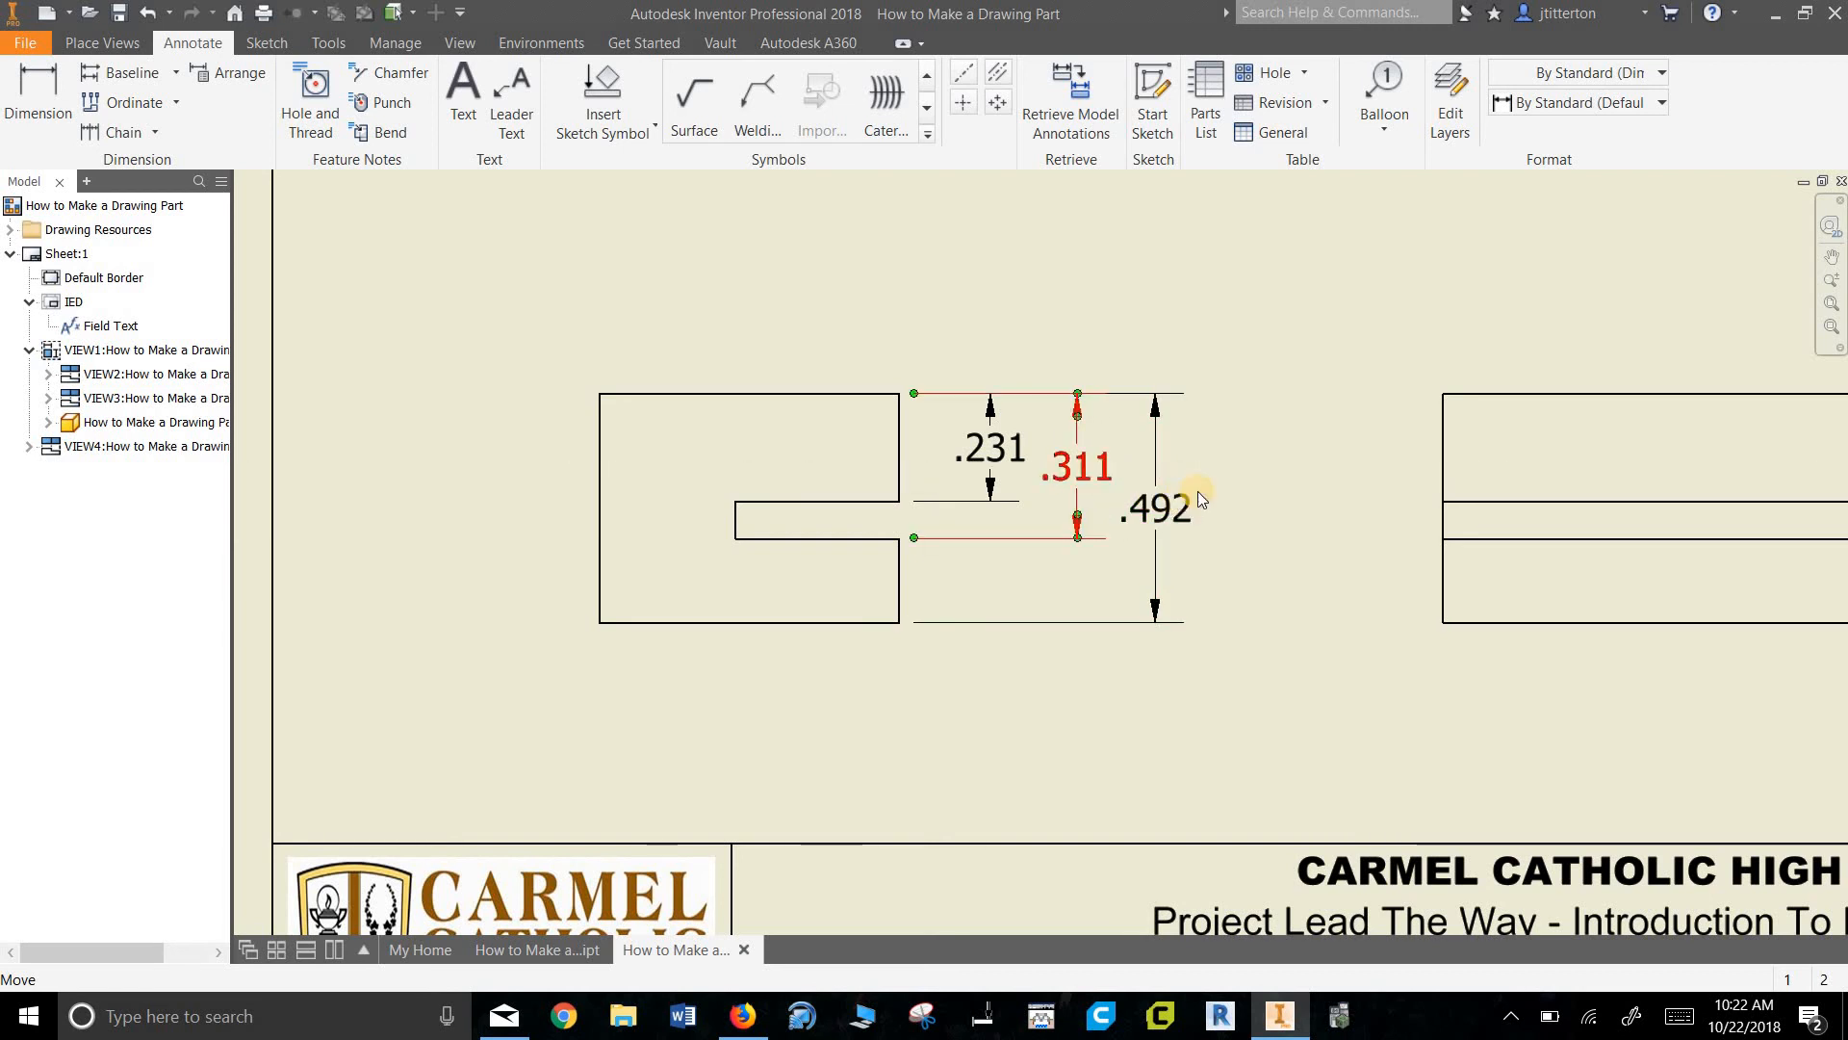
pyautogui.moveTo(1187, 510); pyautogui.dragTo(1166, 511)
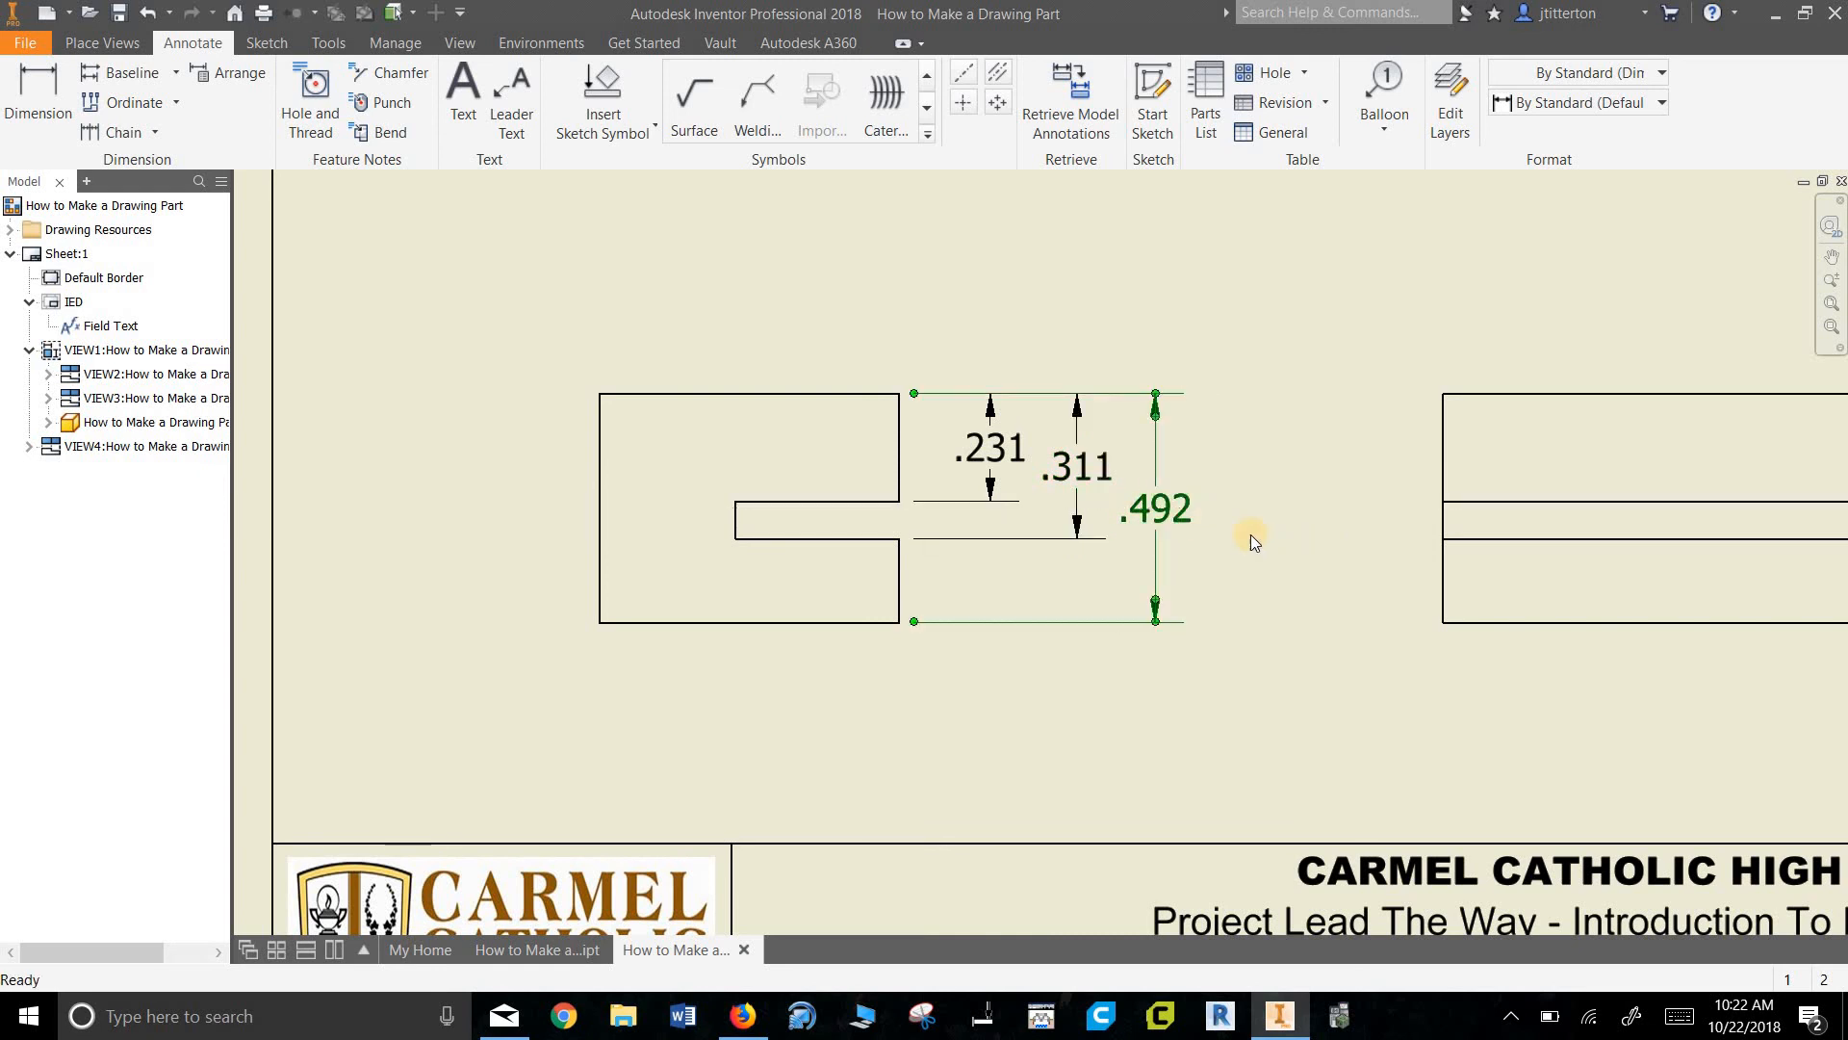
# - Insert a parts list sourced from How to Make a Drawing Part.ipt and place it in the upper-right corner of the sheet border
pyautogui.scroll(-5, 1030, 499)
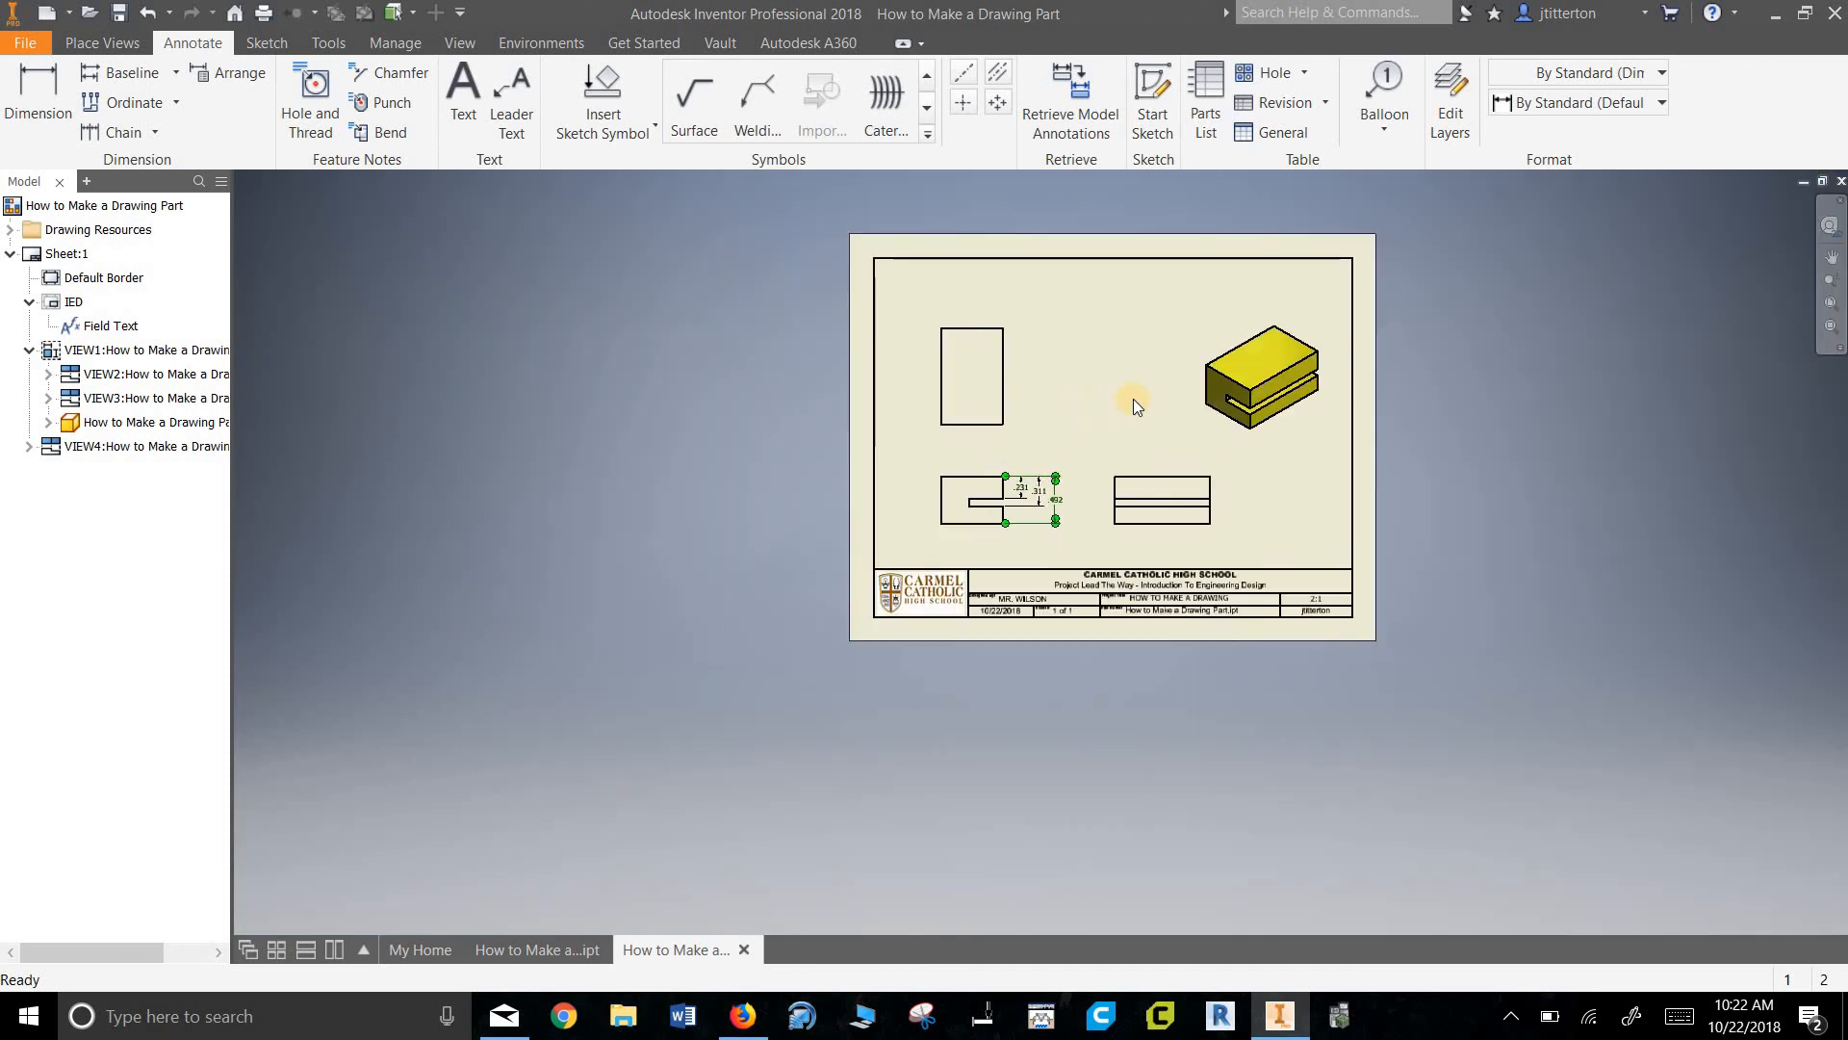
pyautogui.scroll(1, 1116, 409)
pyautogui.click(1062, 452)
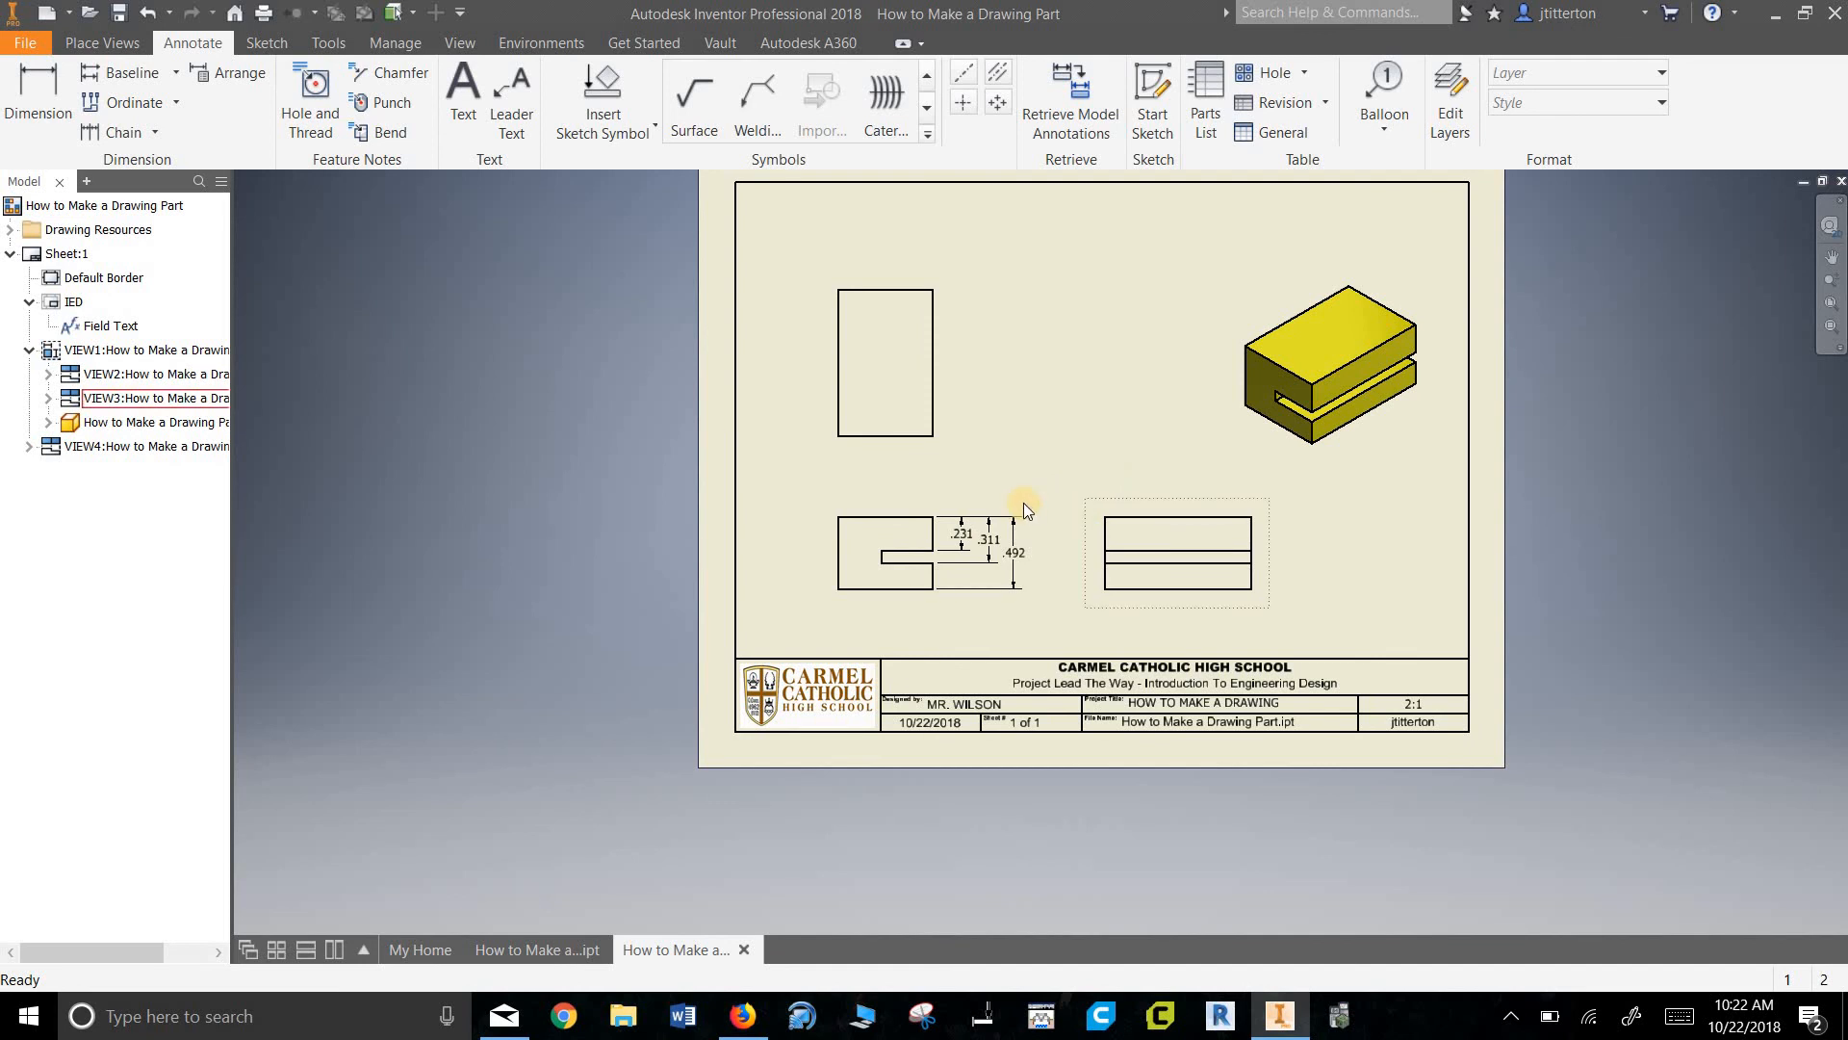
pyautogui.moveTo(1076, 381); pyautogui.dragTo(1044, 431, button='middle')
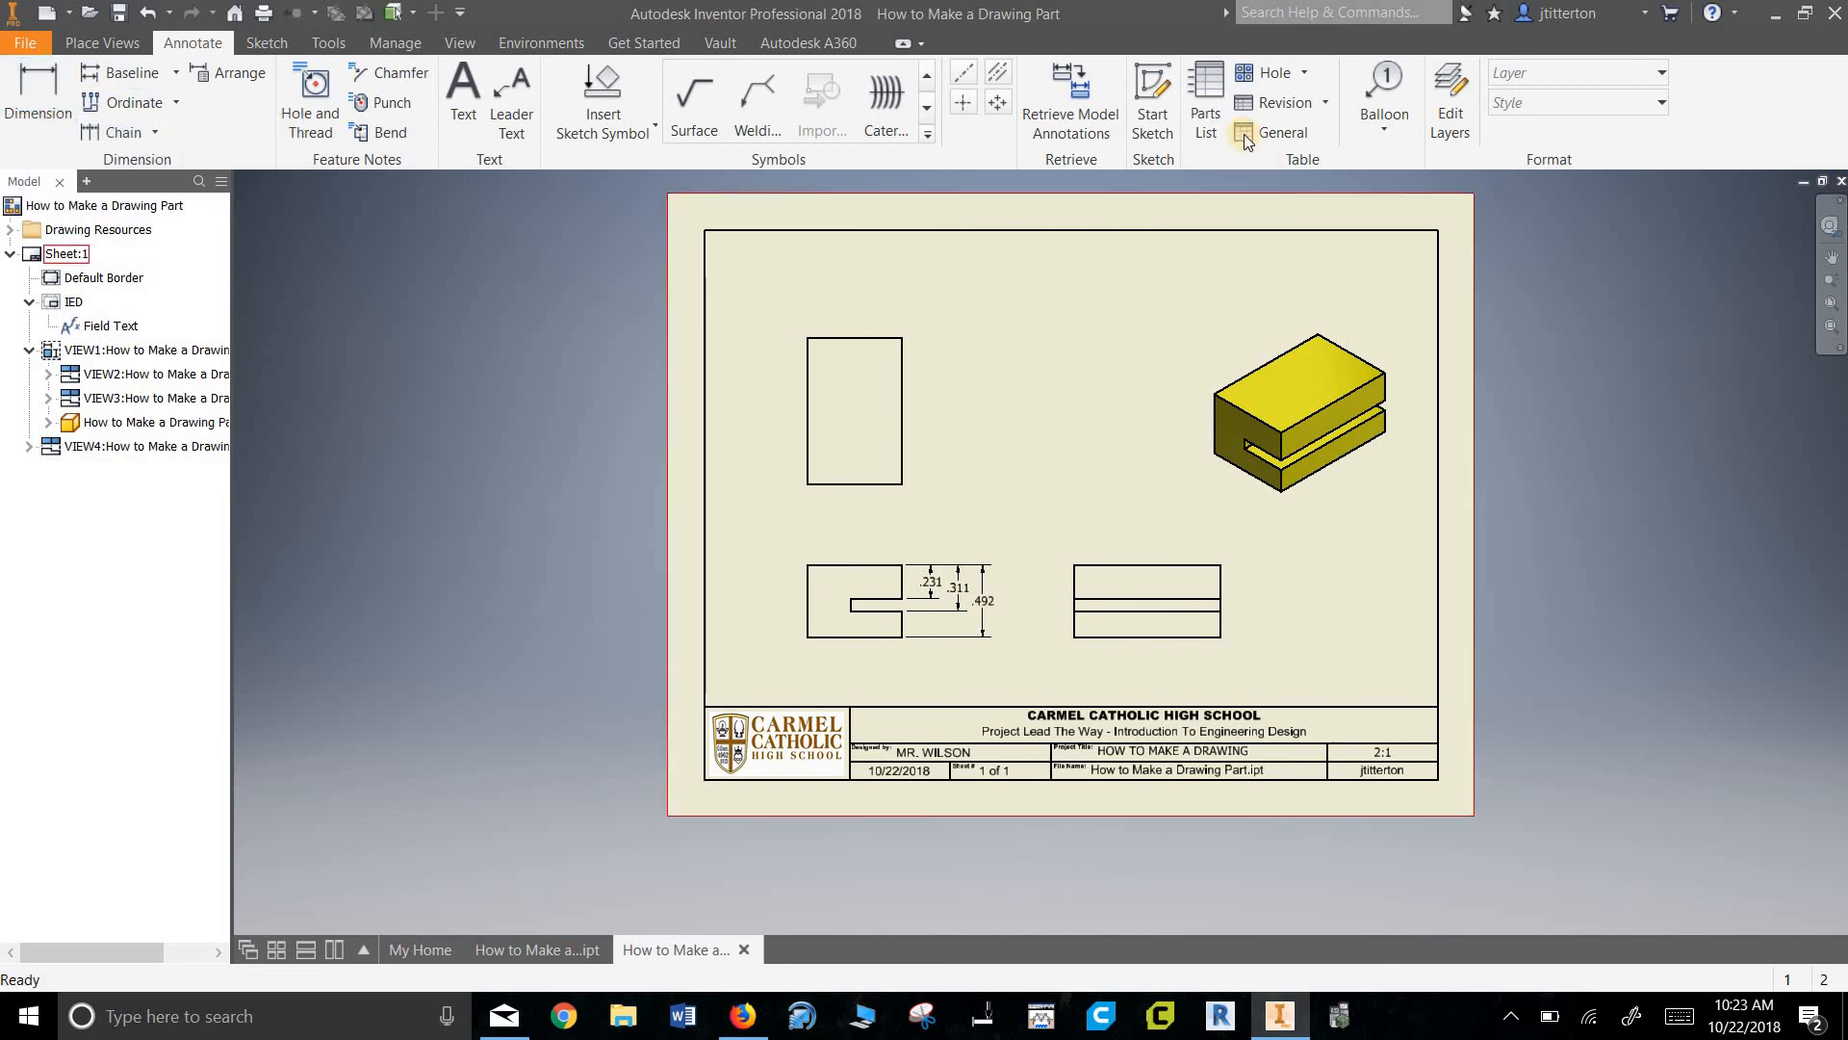
pyautogui.click(1206, 93)
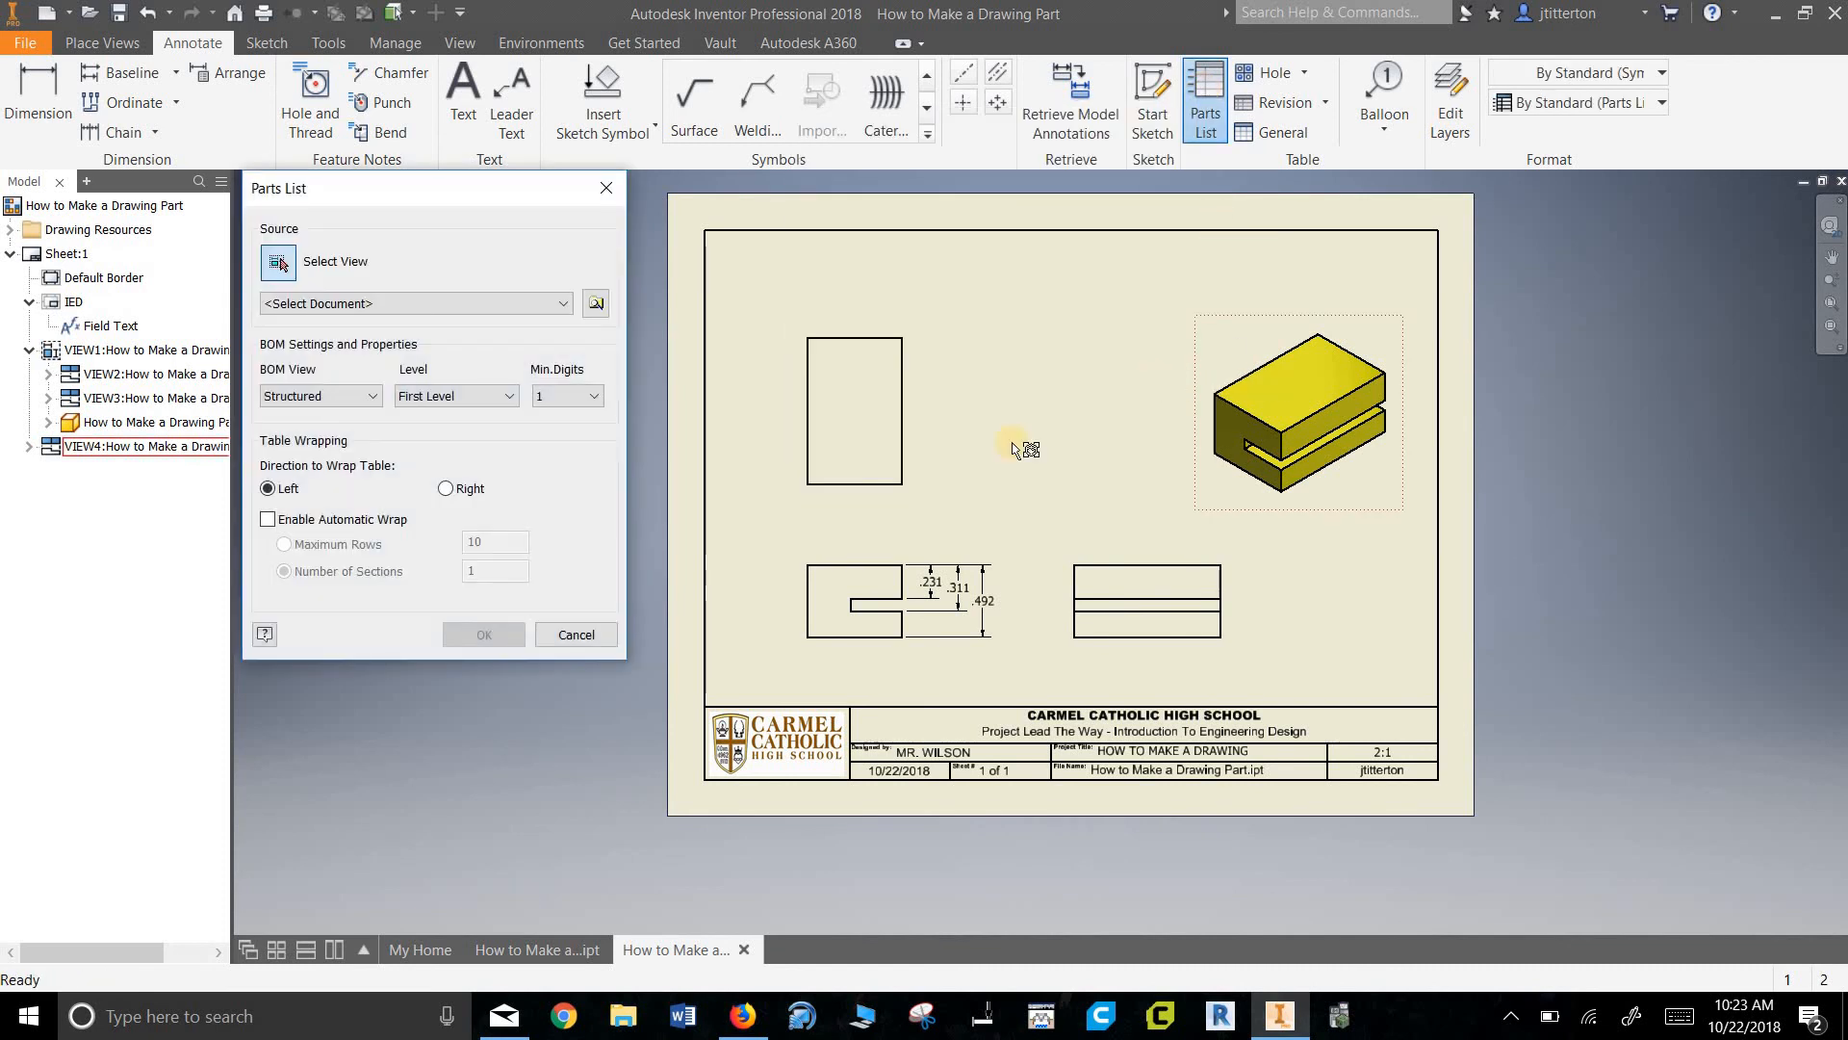
pyautogui.click(562, 304)
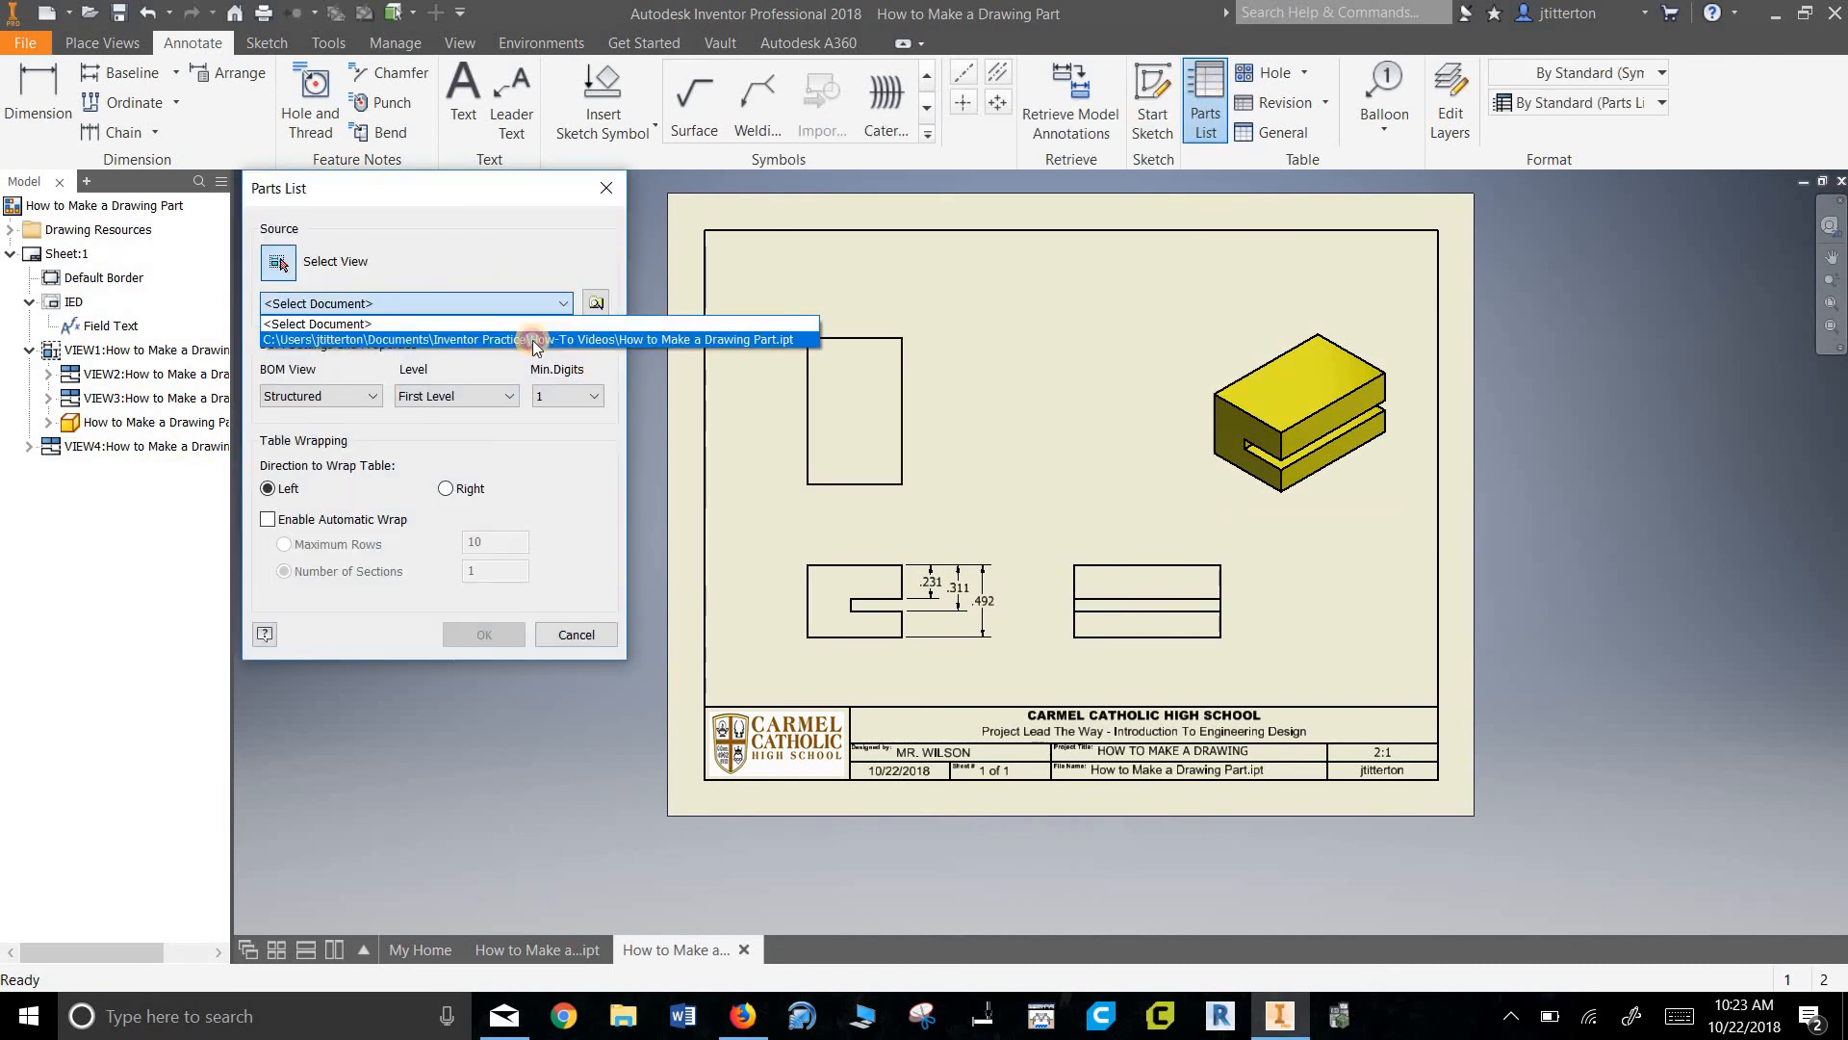
pyautogui.click(536, 342)
pyautogui.click(596, 302)
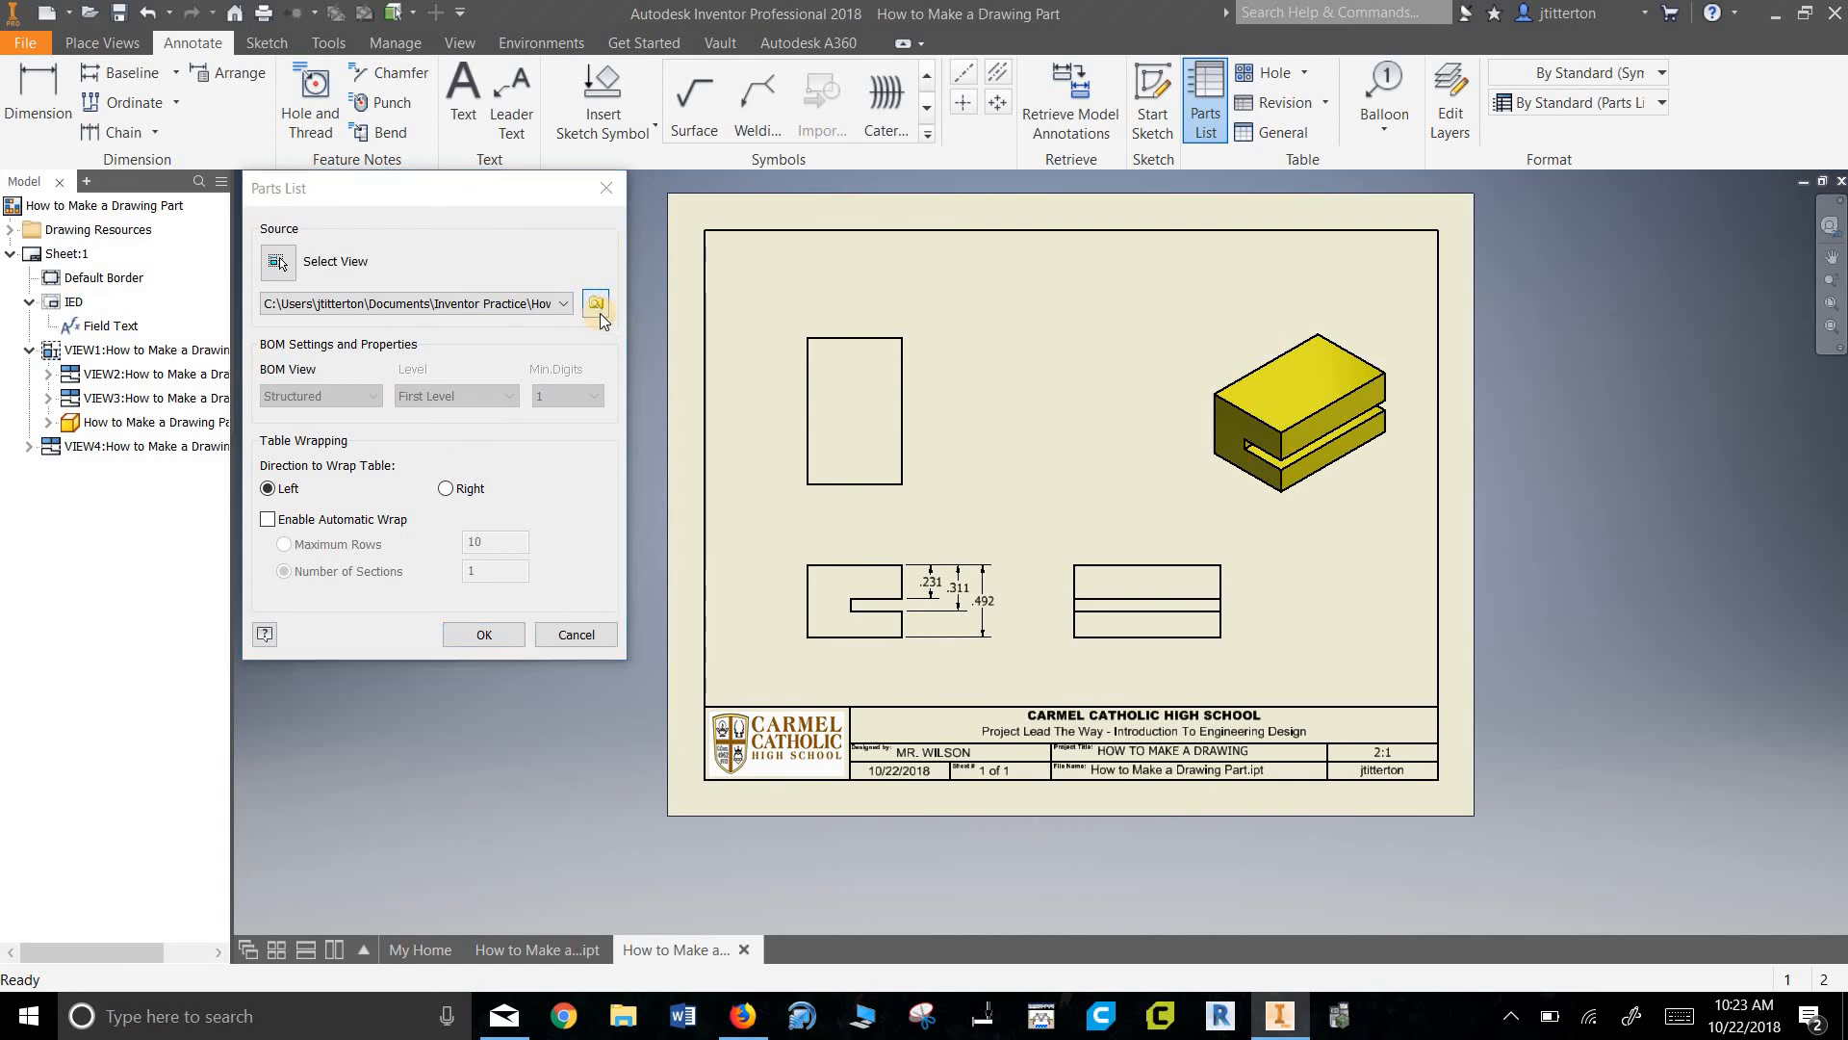
pyautogui.click(919, 847)
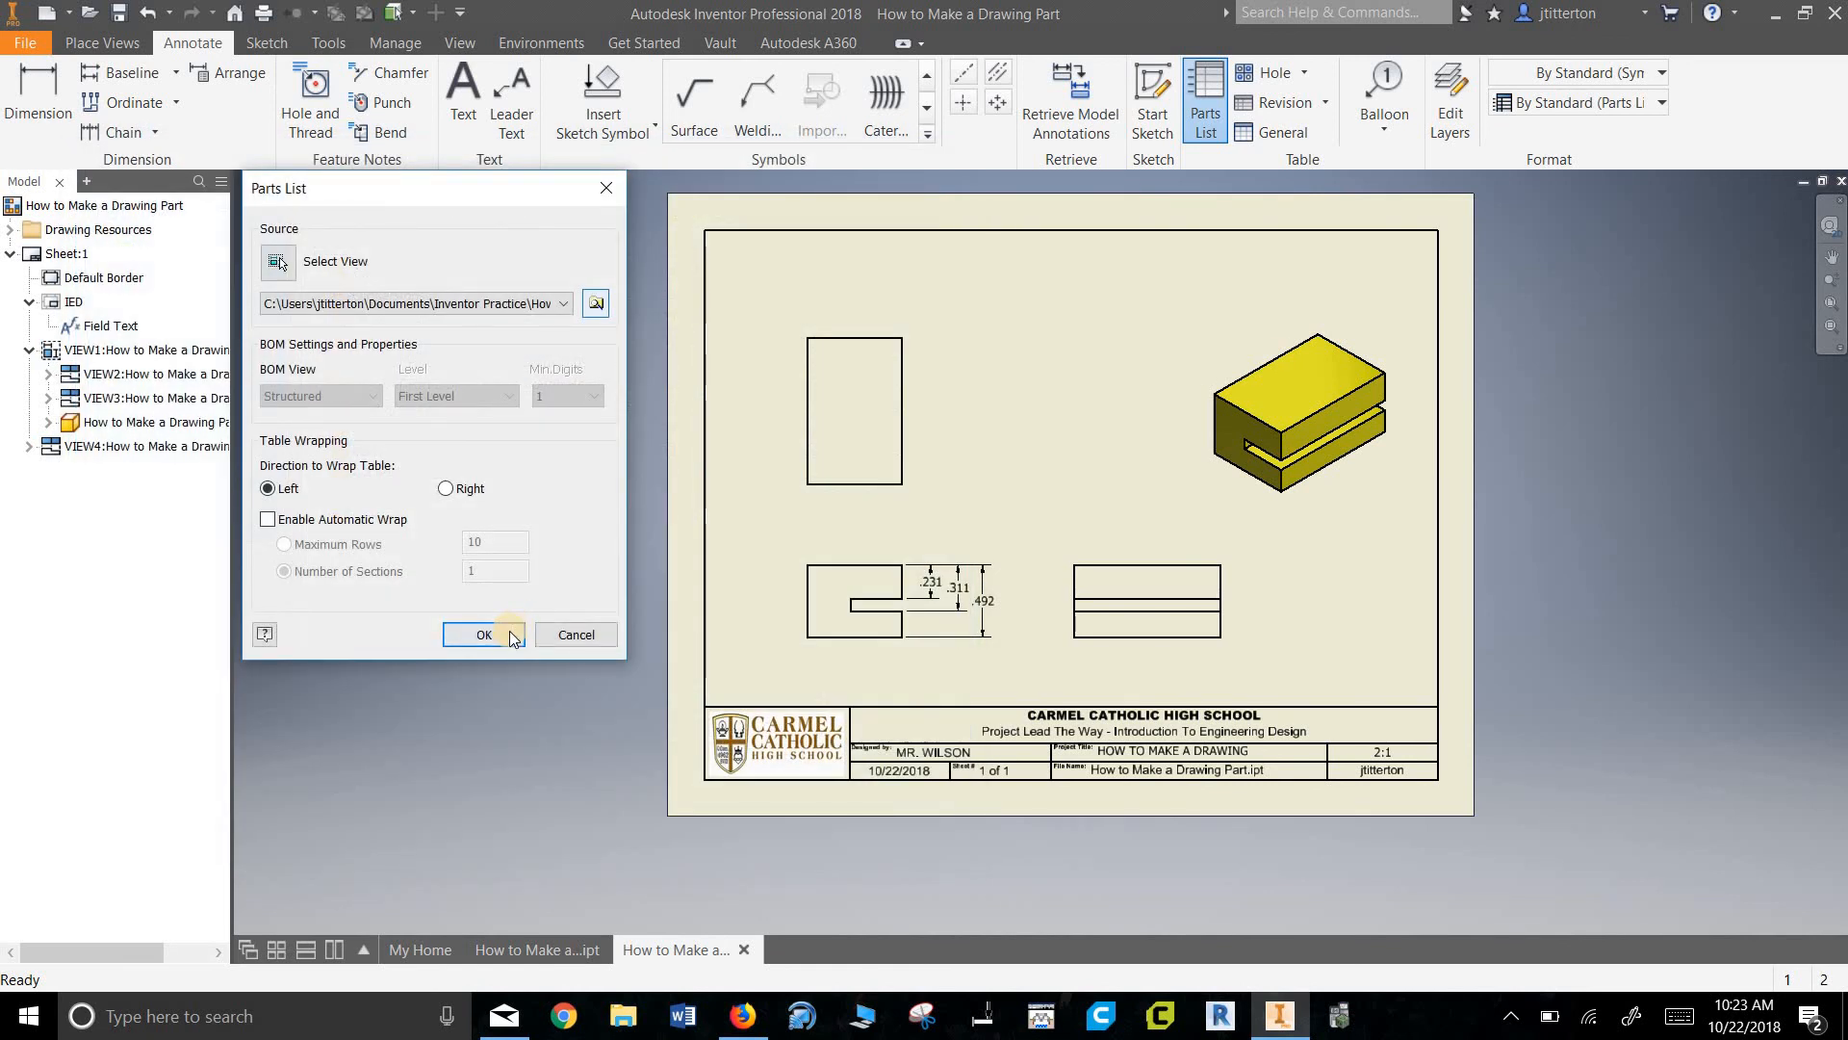
pyautogui.click(484, 634)
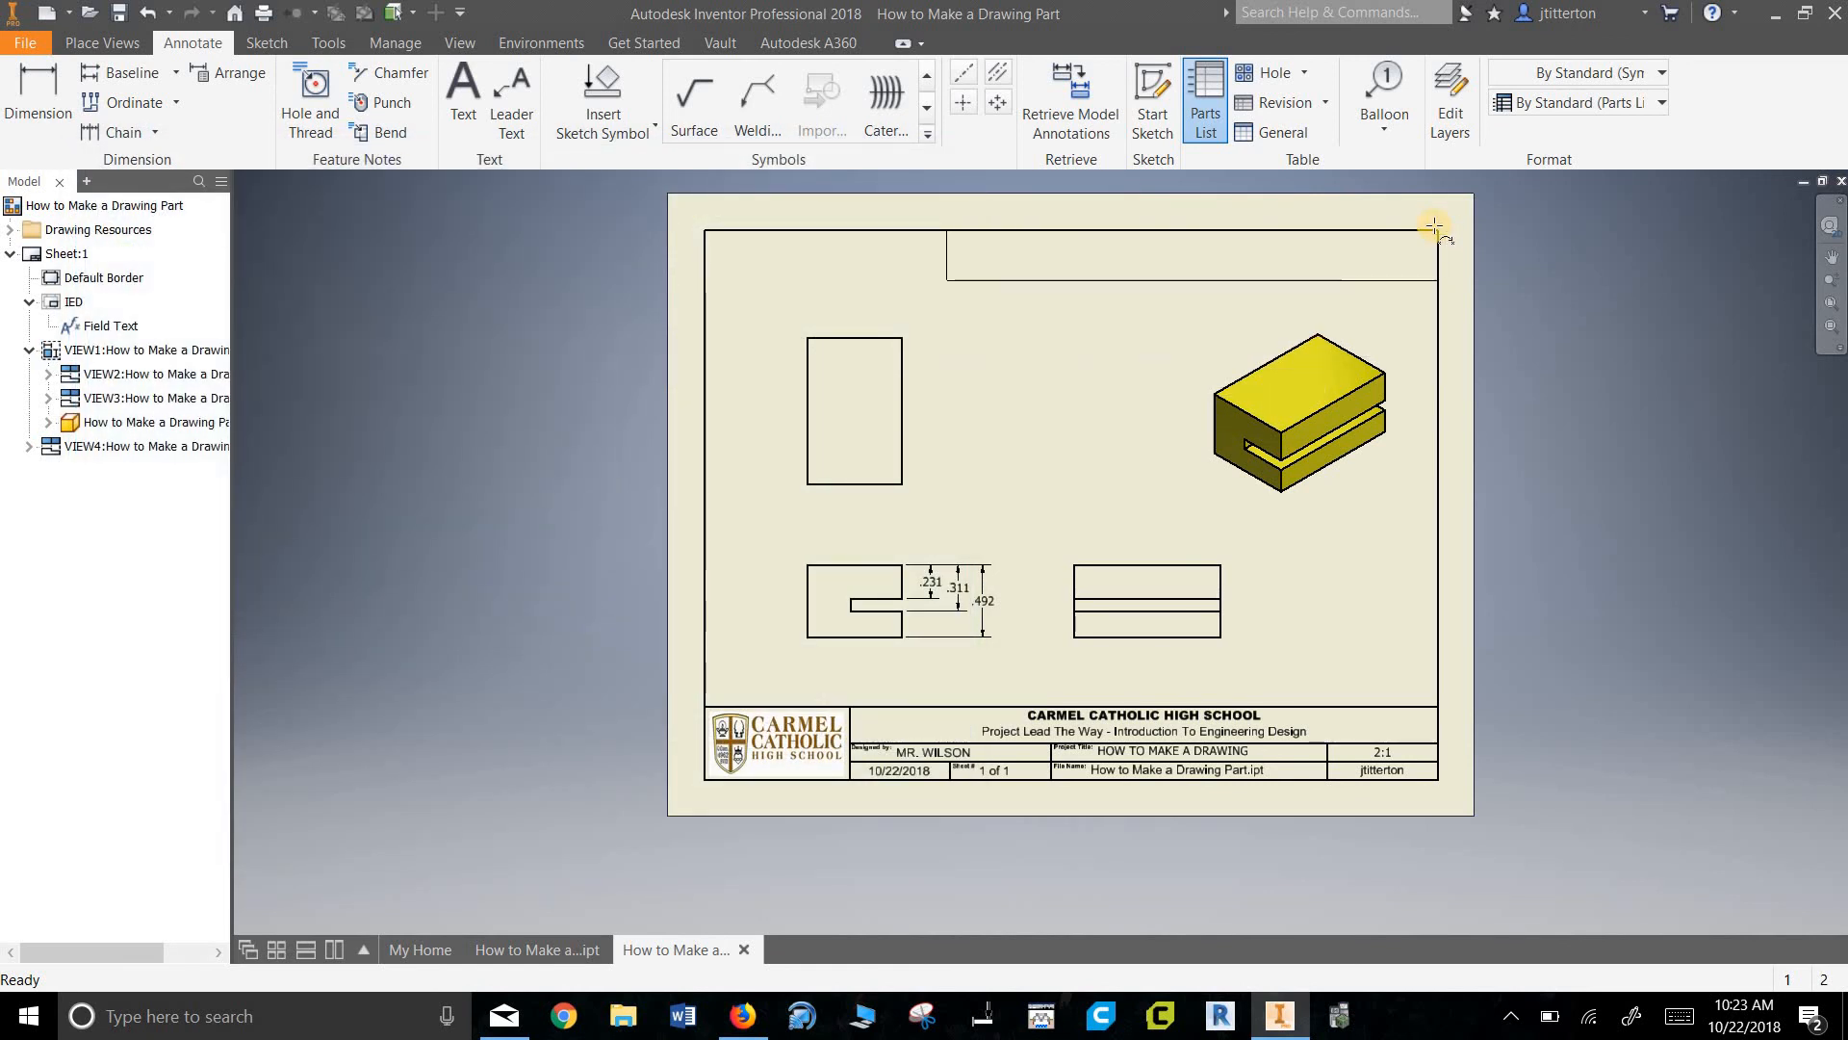
pyautogui.click(1434, 227)
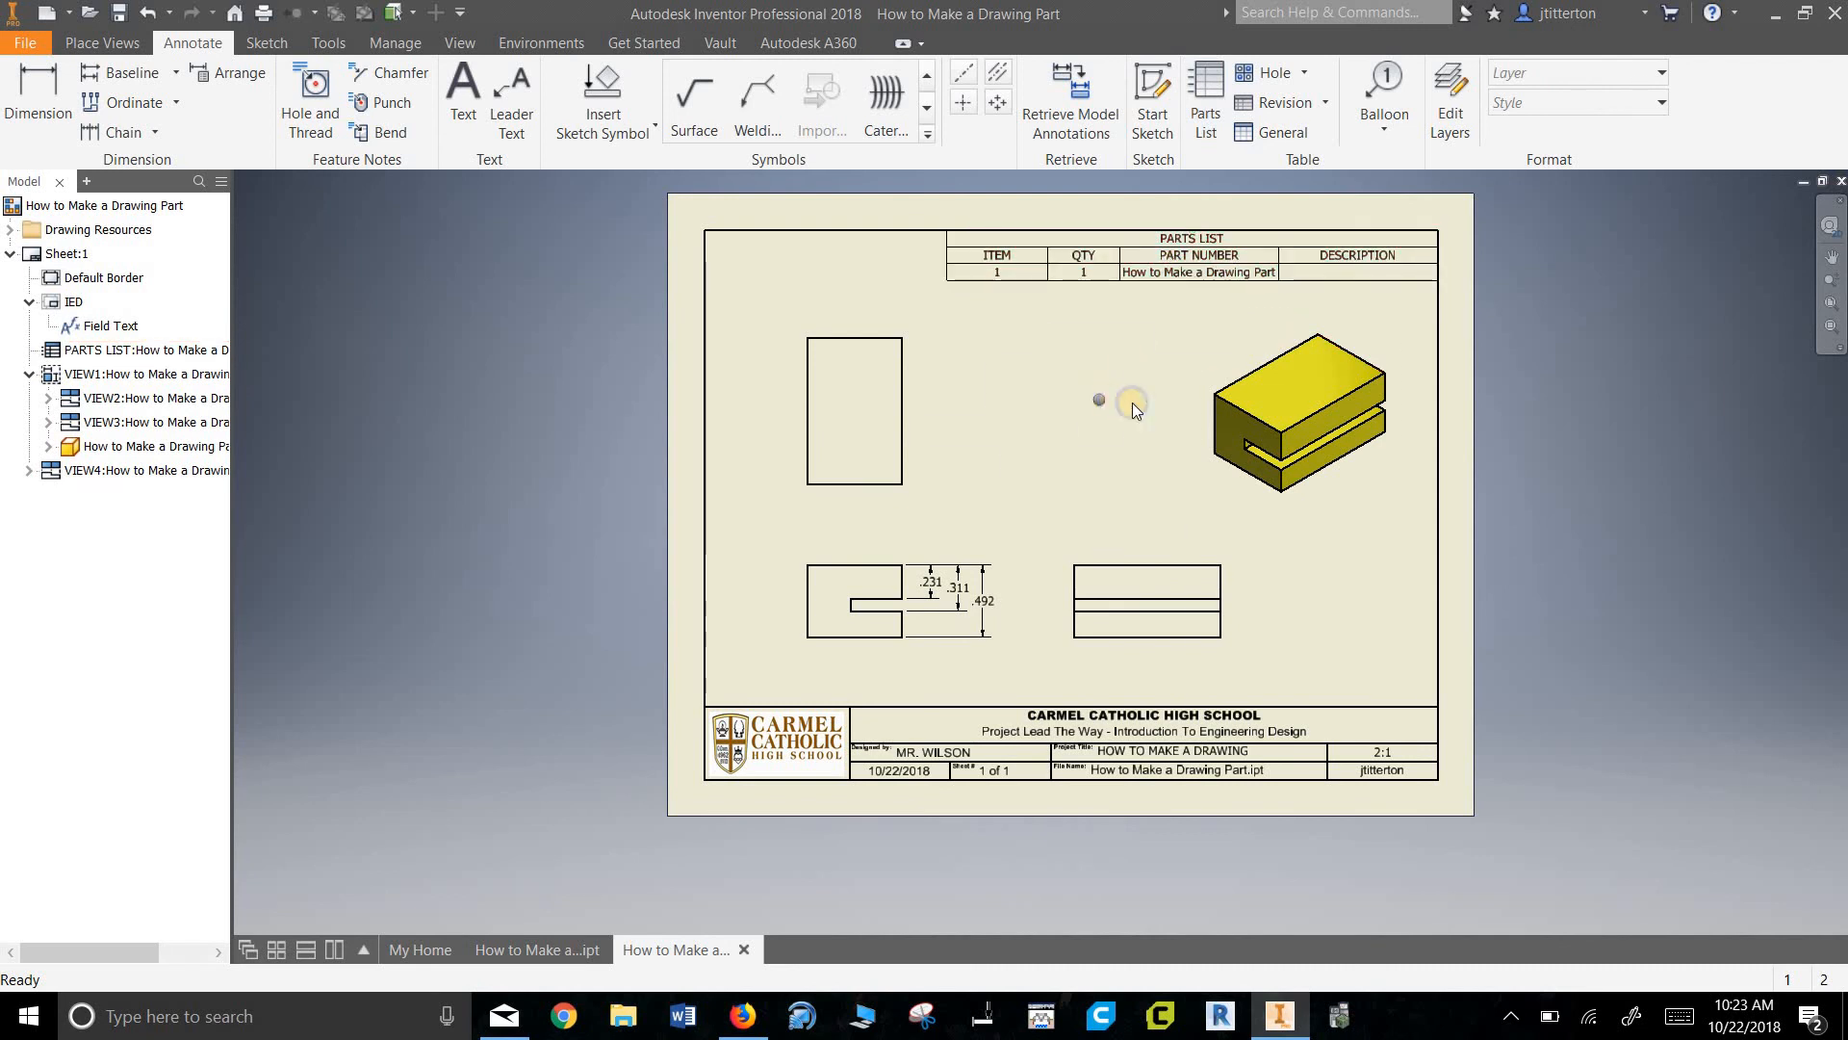
pyautogui.rightClick(1100, 399)
pyautogui.click(1065, 315)
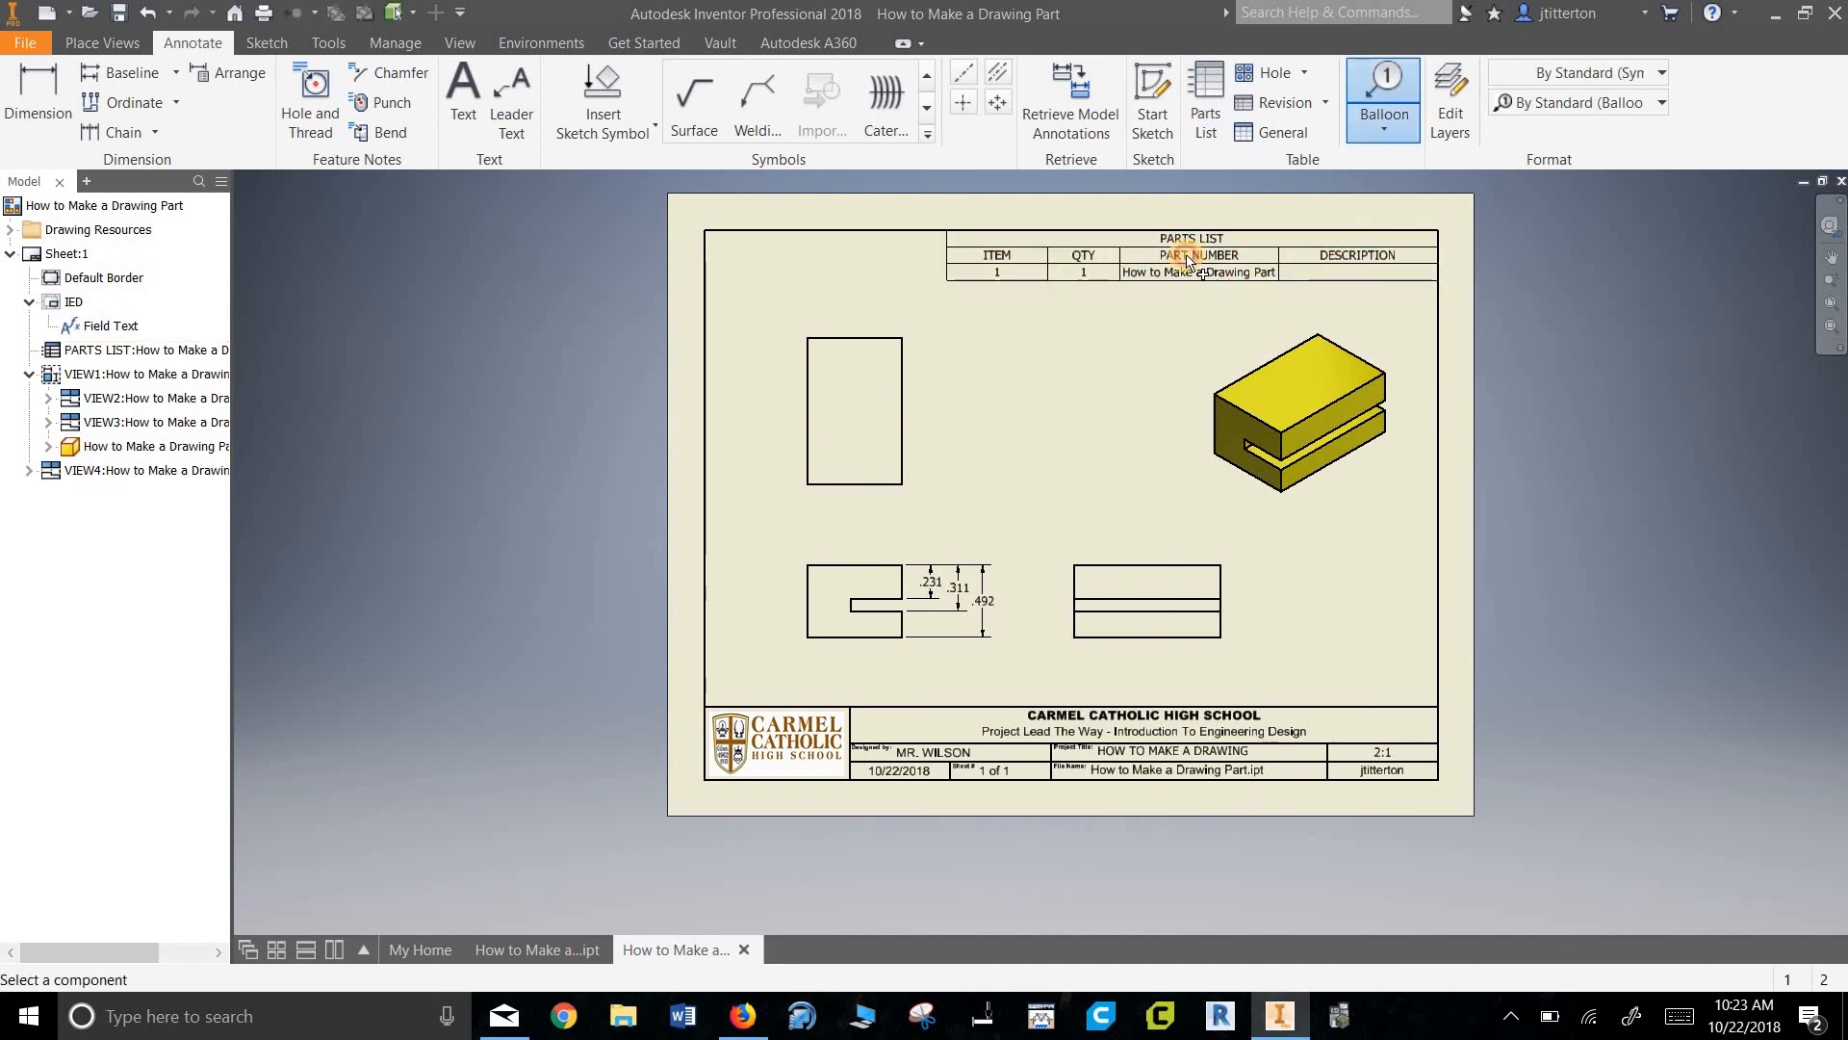
pyautogui.scroll(2, 1174, 308)
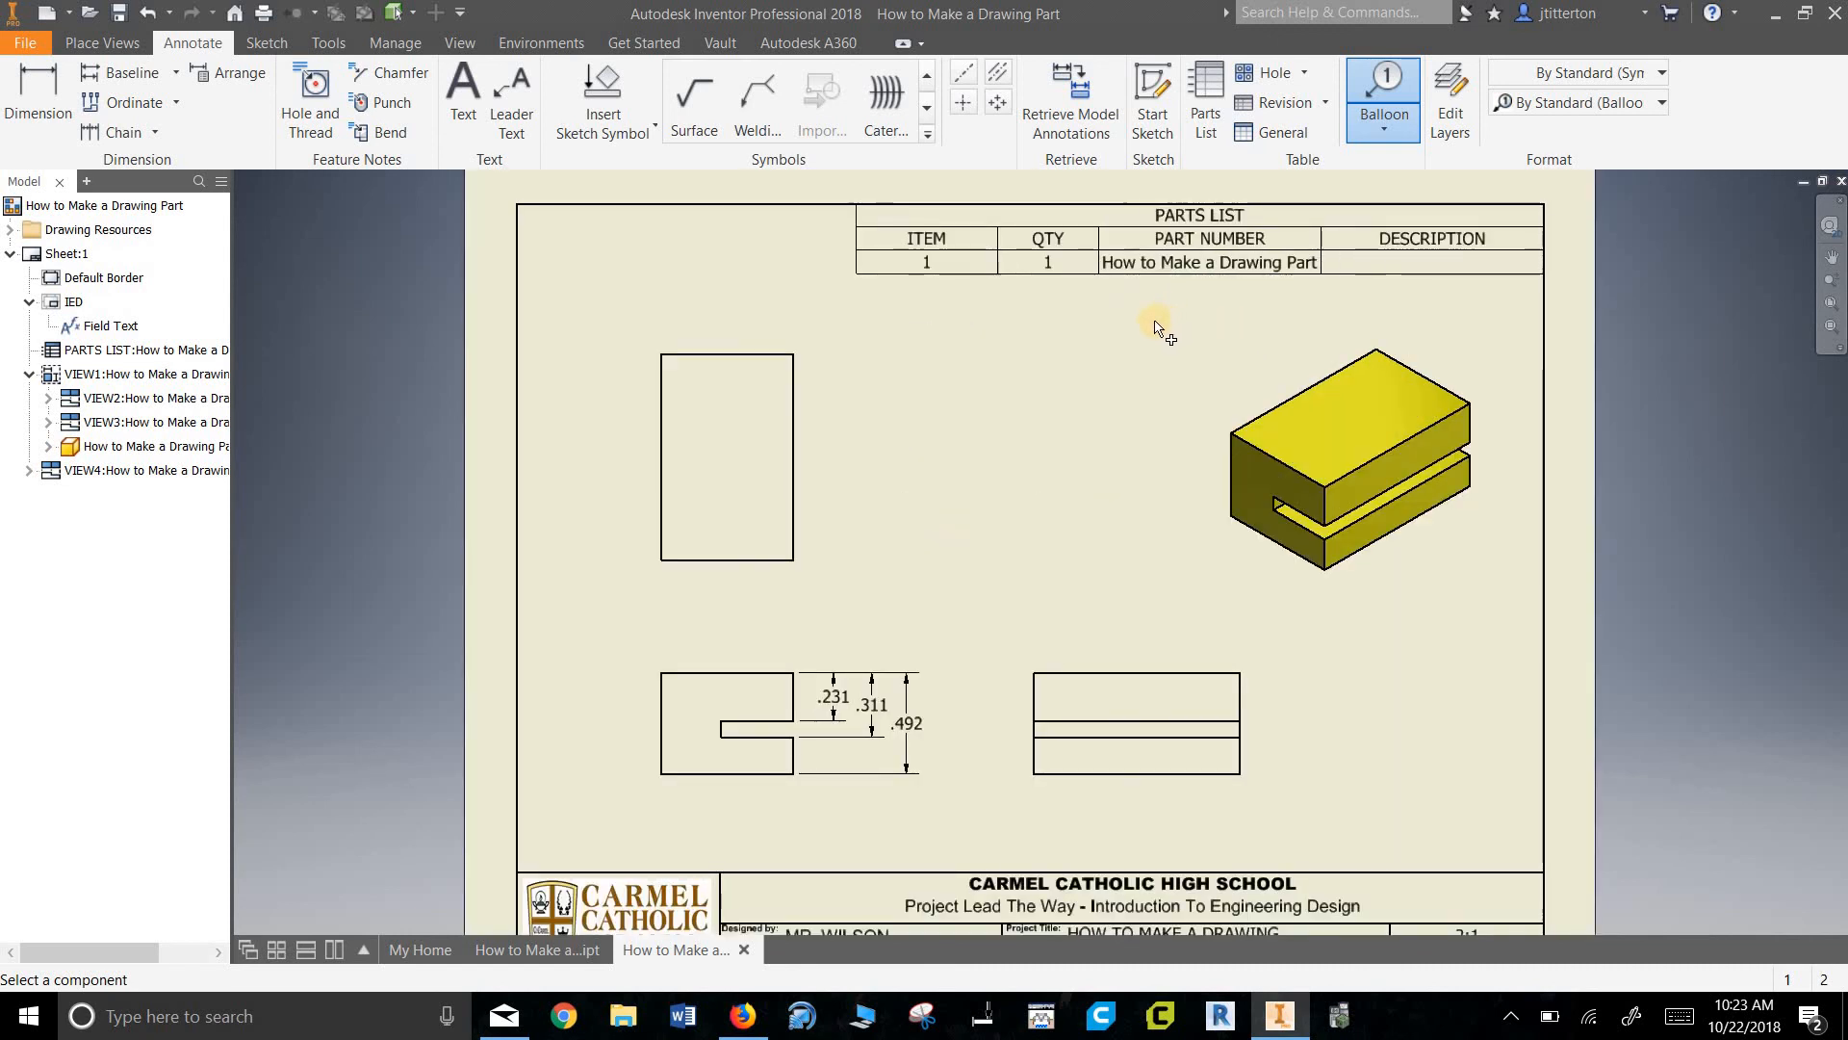
pyautogui.rightClick(1126, 350)
pyautogui.click(1026, 347)
pyautogui.click(1247, 248)
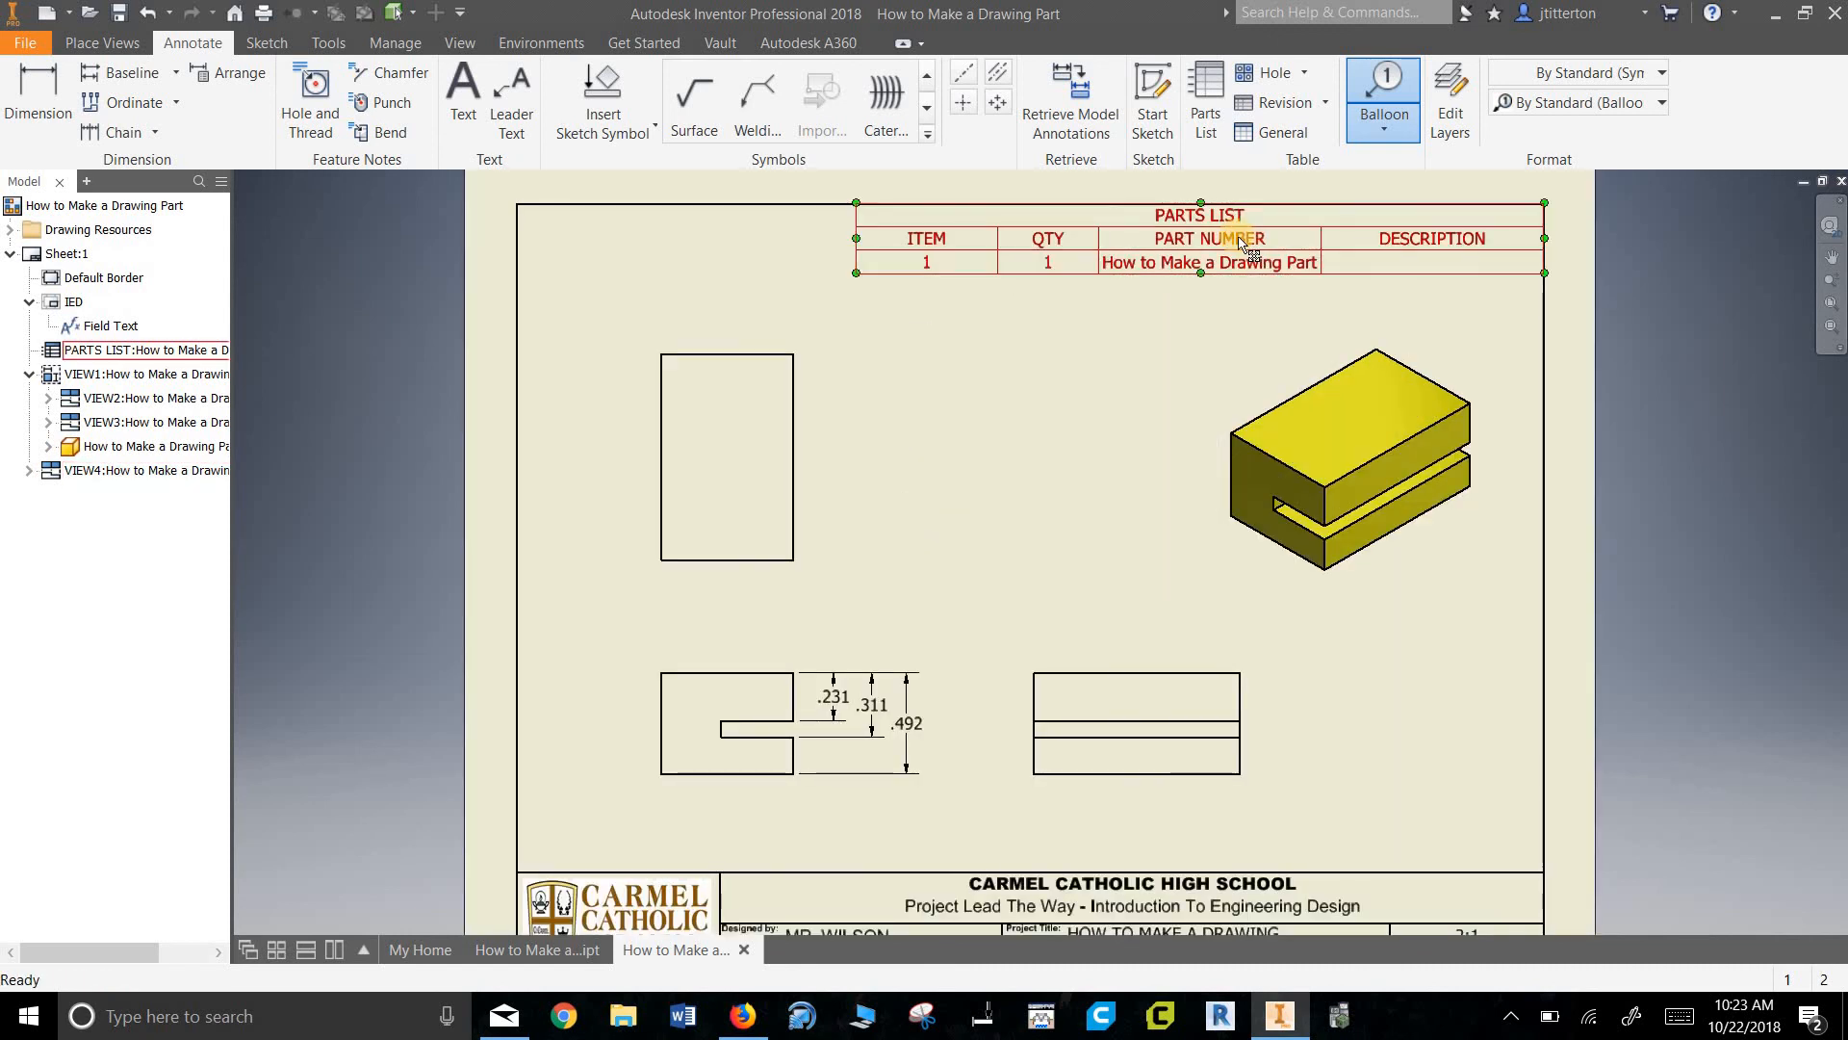
pyautogui.doubleClick(1247, 248)
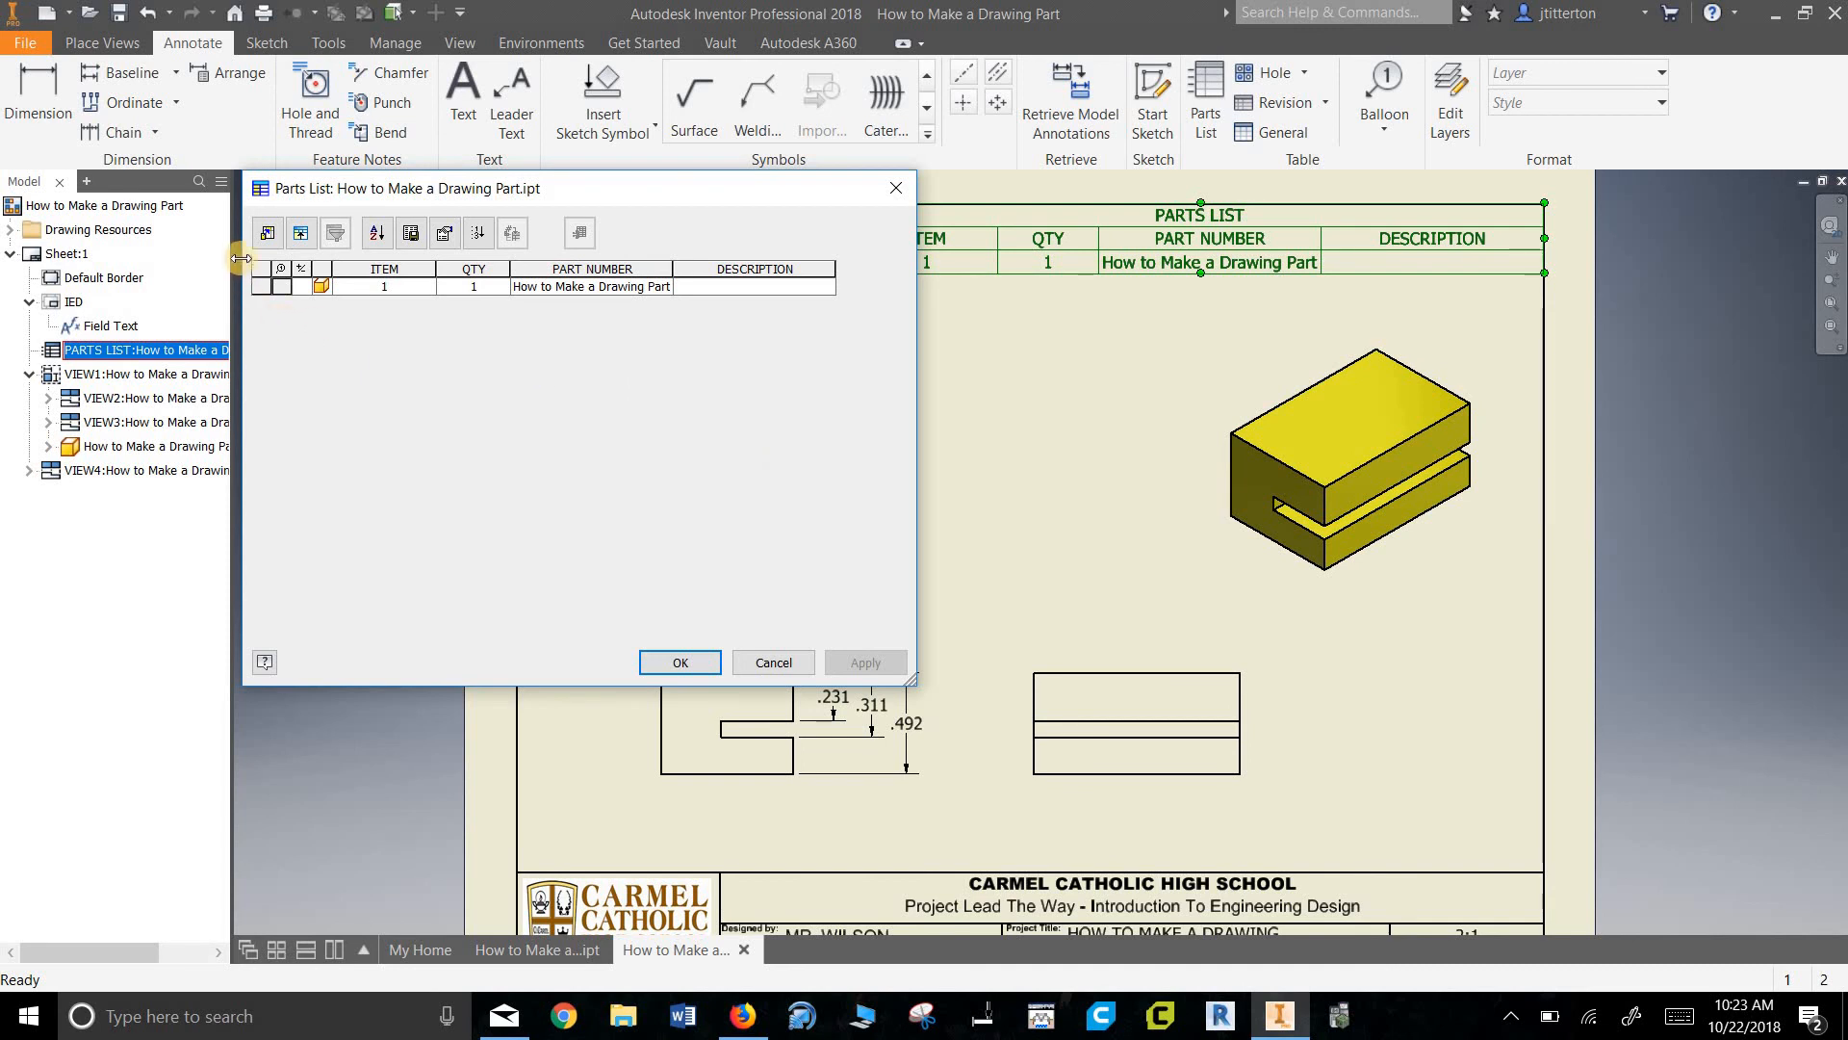
pyautogui.click(771, 662)
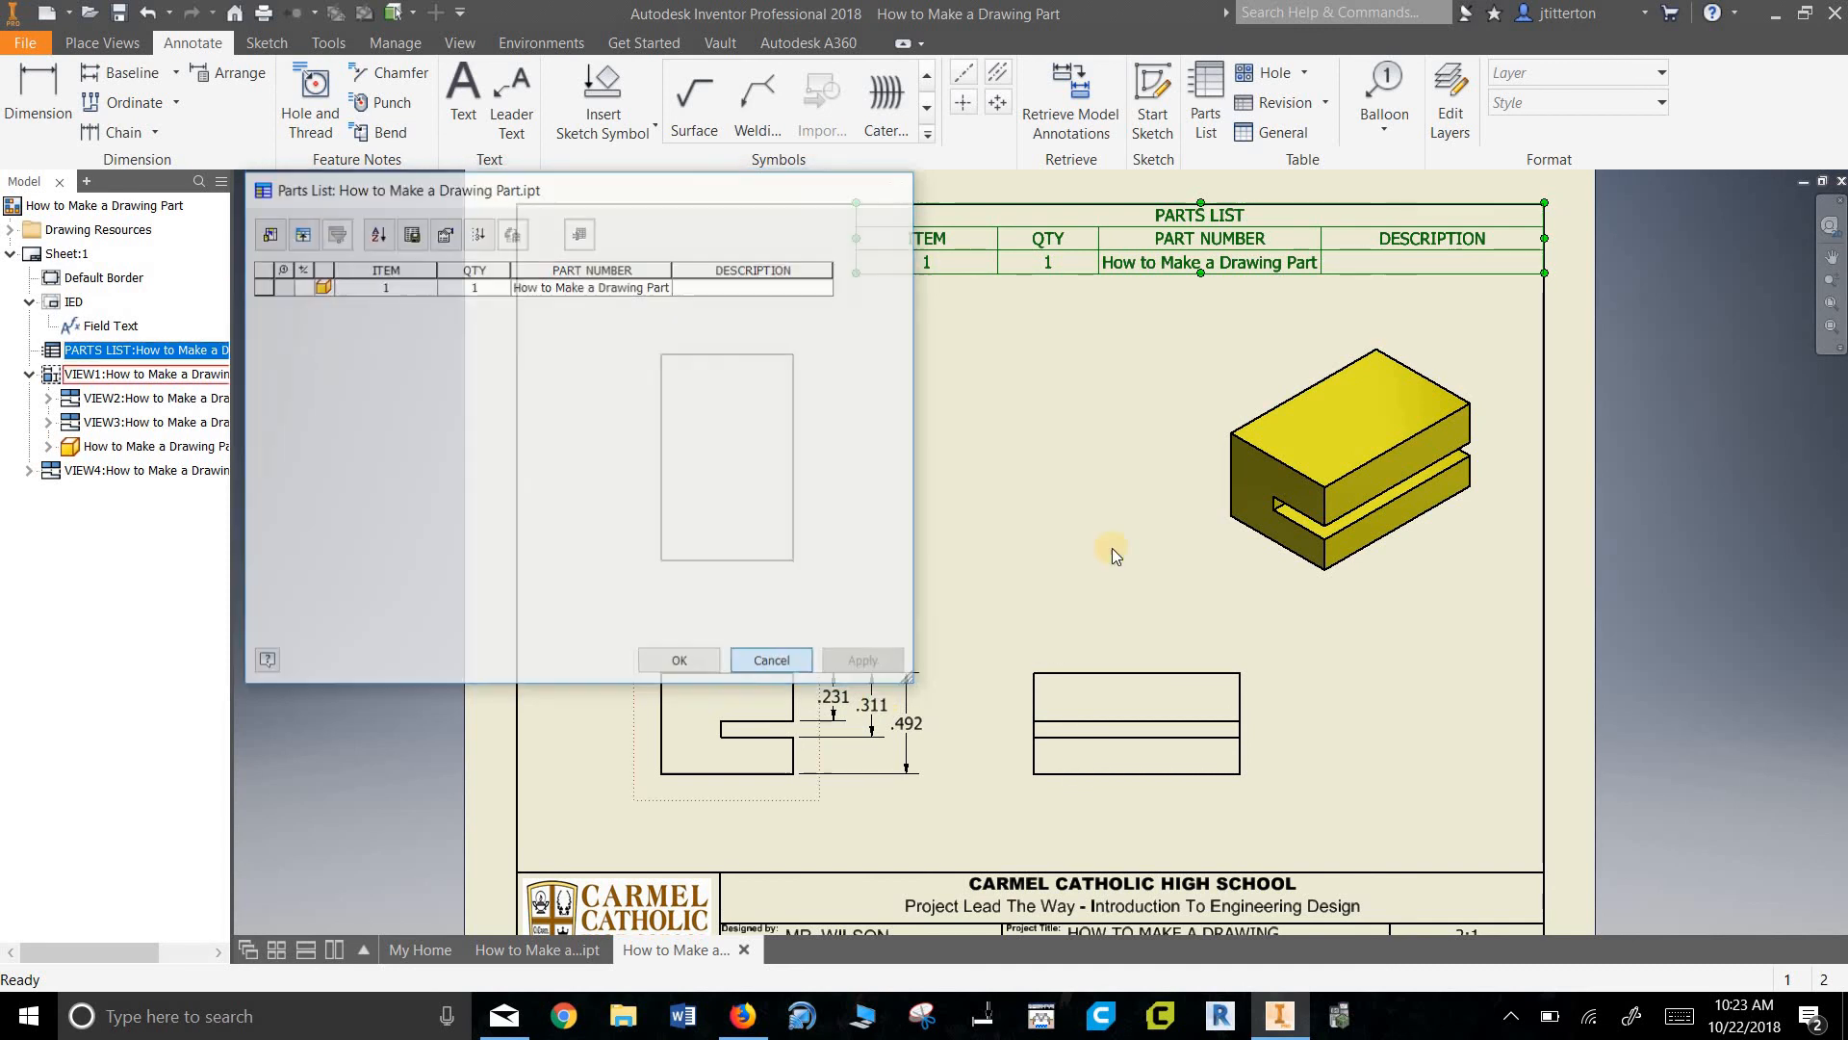
# - Open the parts list's column chooser and remove PART NUMBER and DESCRIPTION from the selected properties
pyautogui.doubleClick(1186, 261)
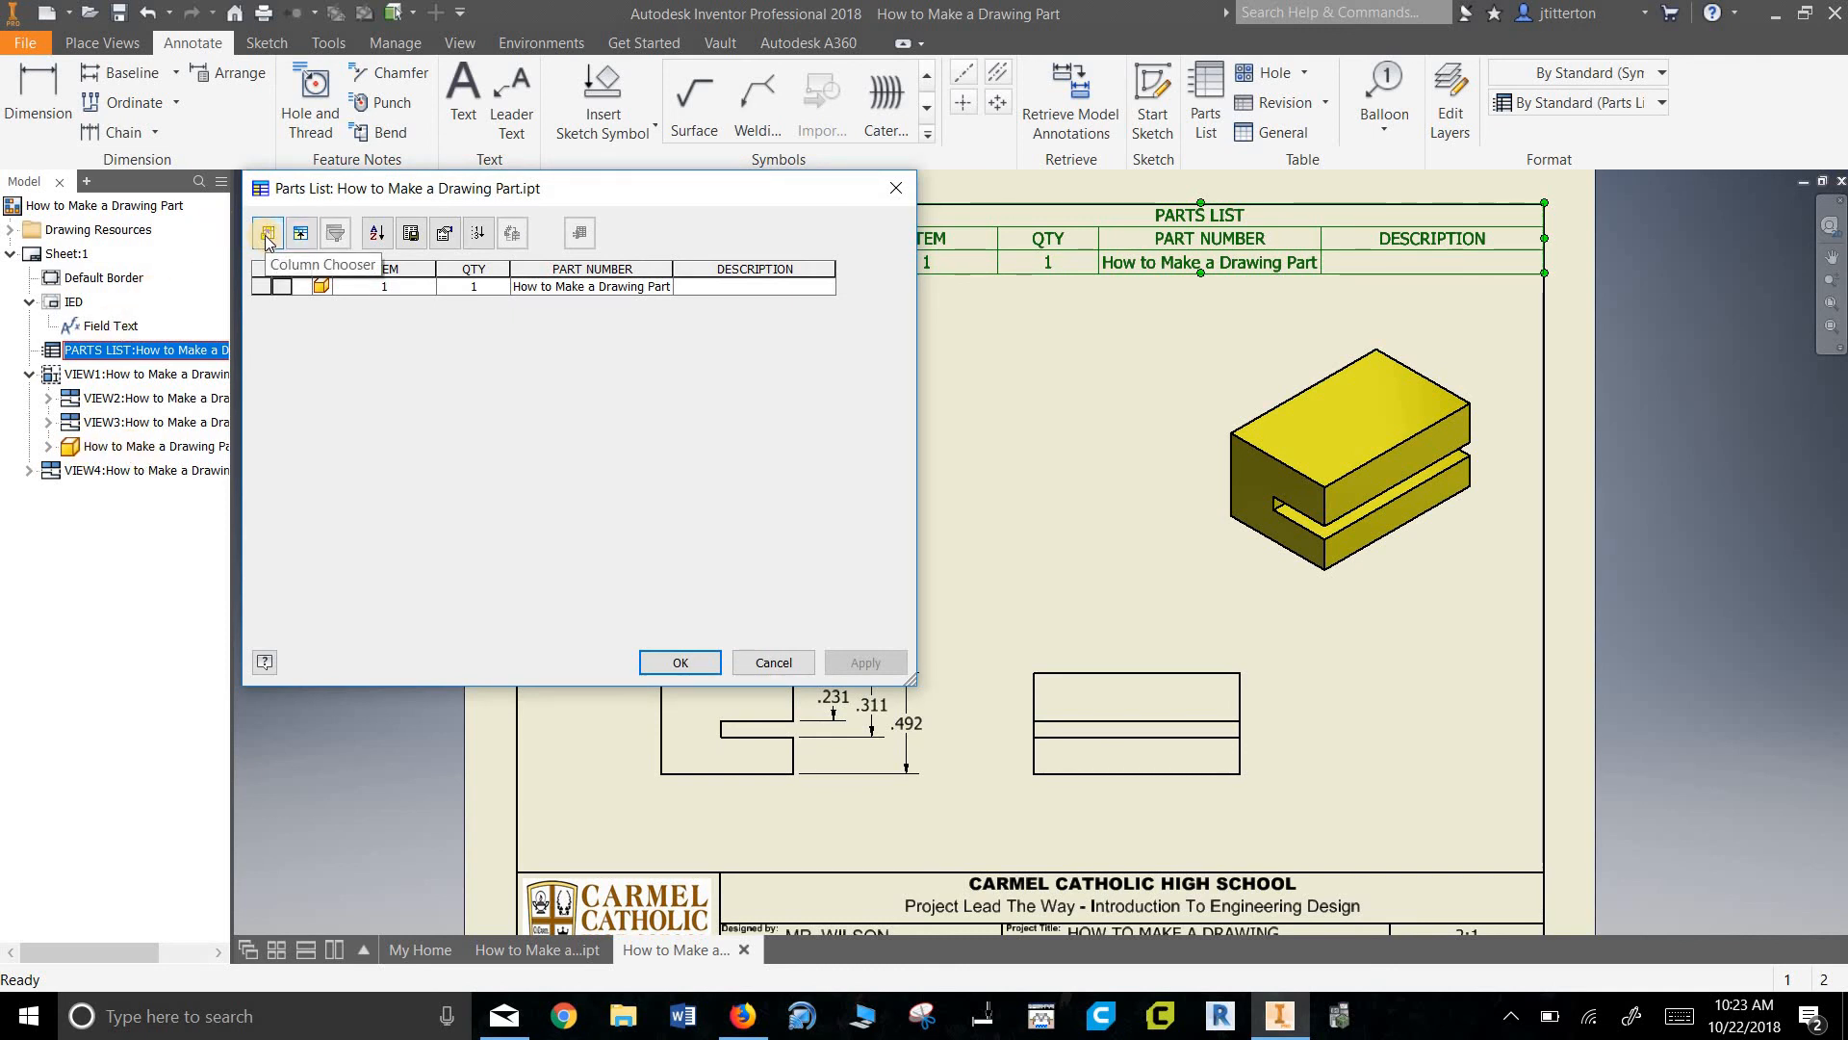
pyautogui.click(267, 237)
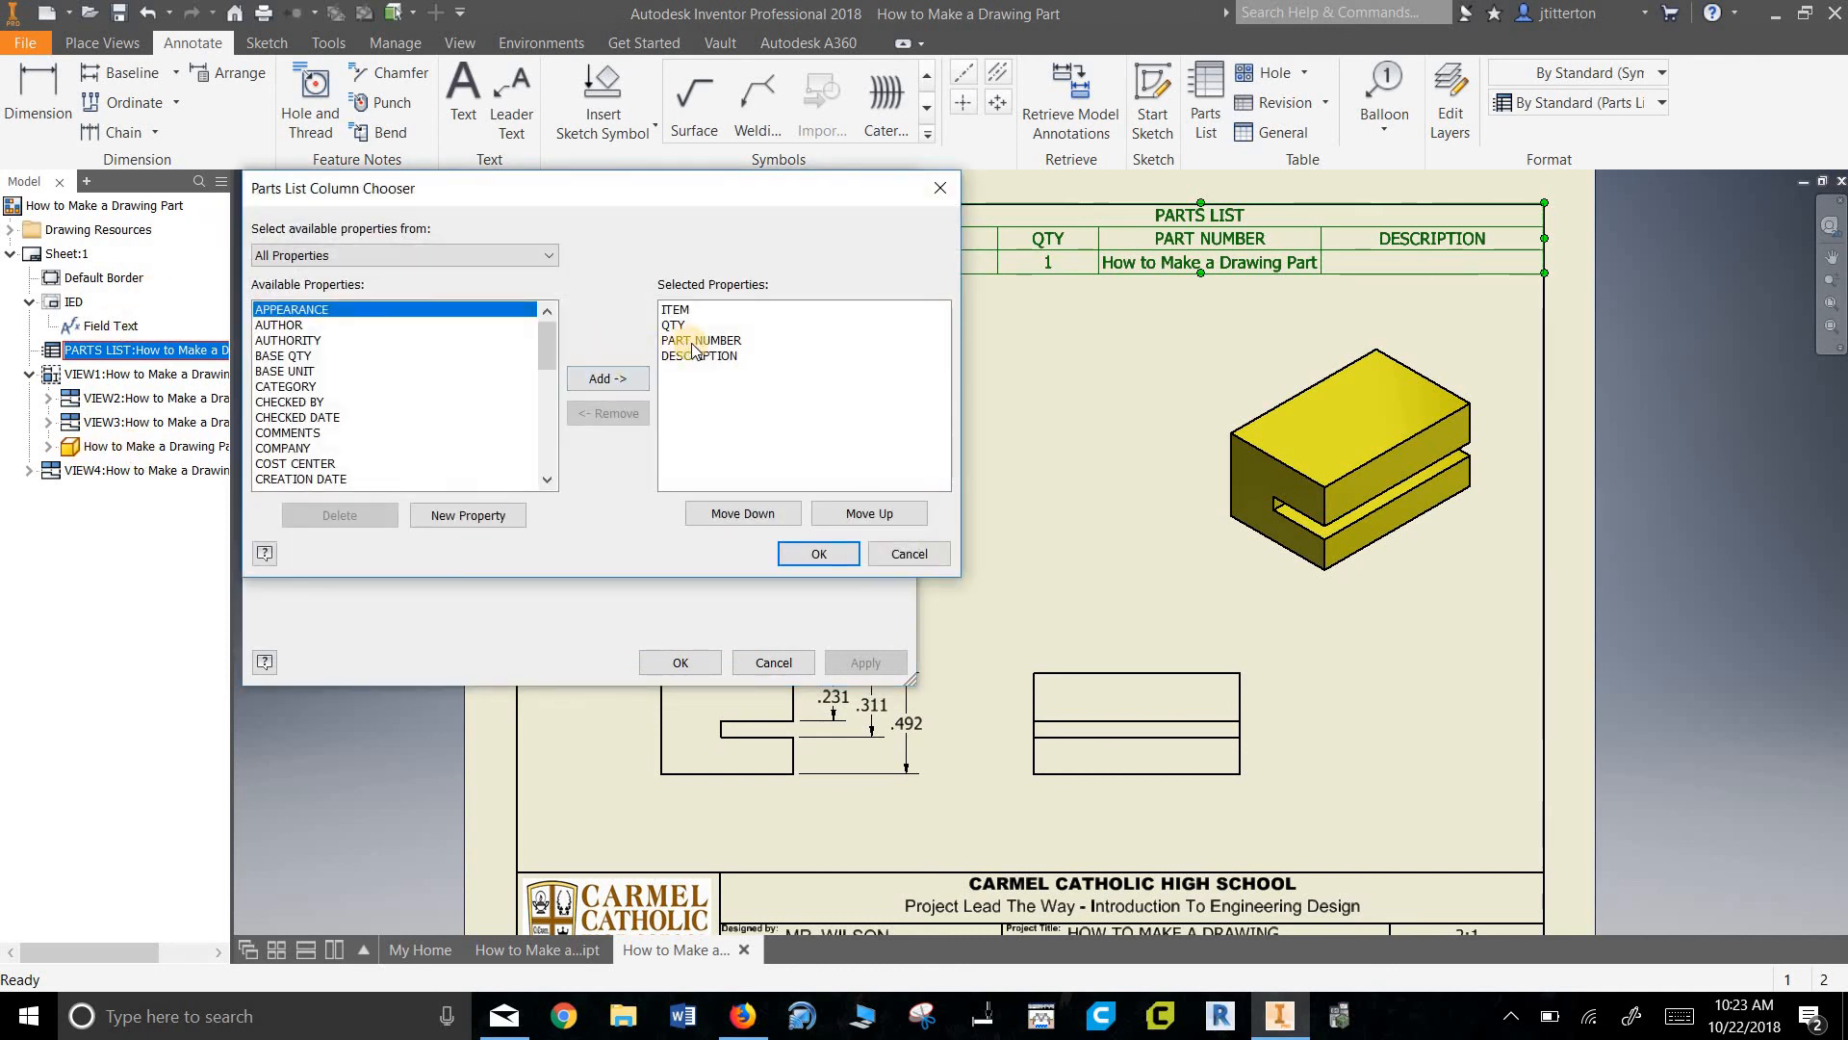
pyautogui.click(700, 339)
pyautogui.click(607, 413)
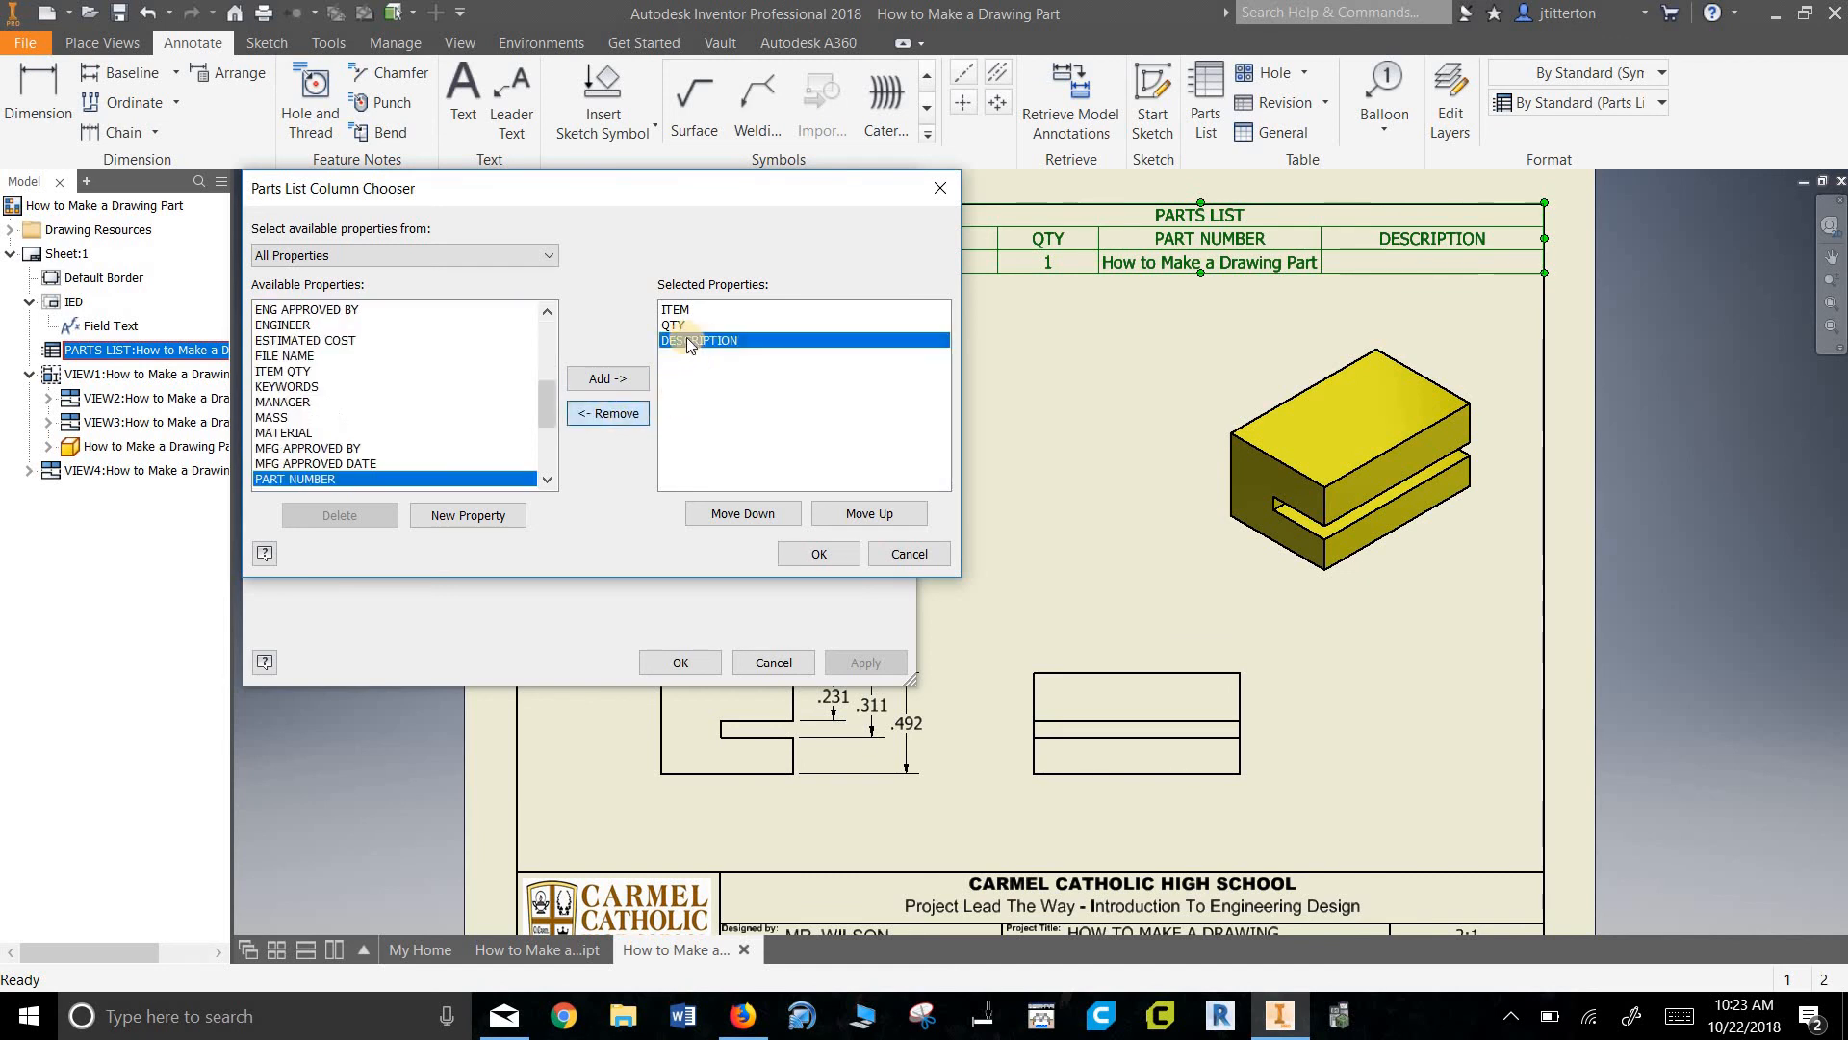
pyautogui.click(607, 413)
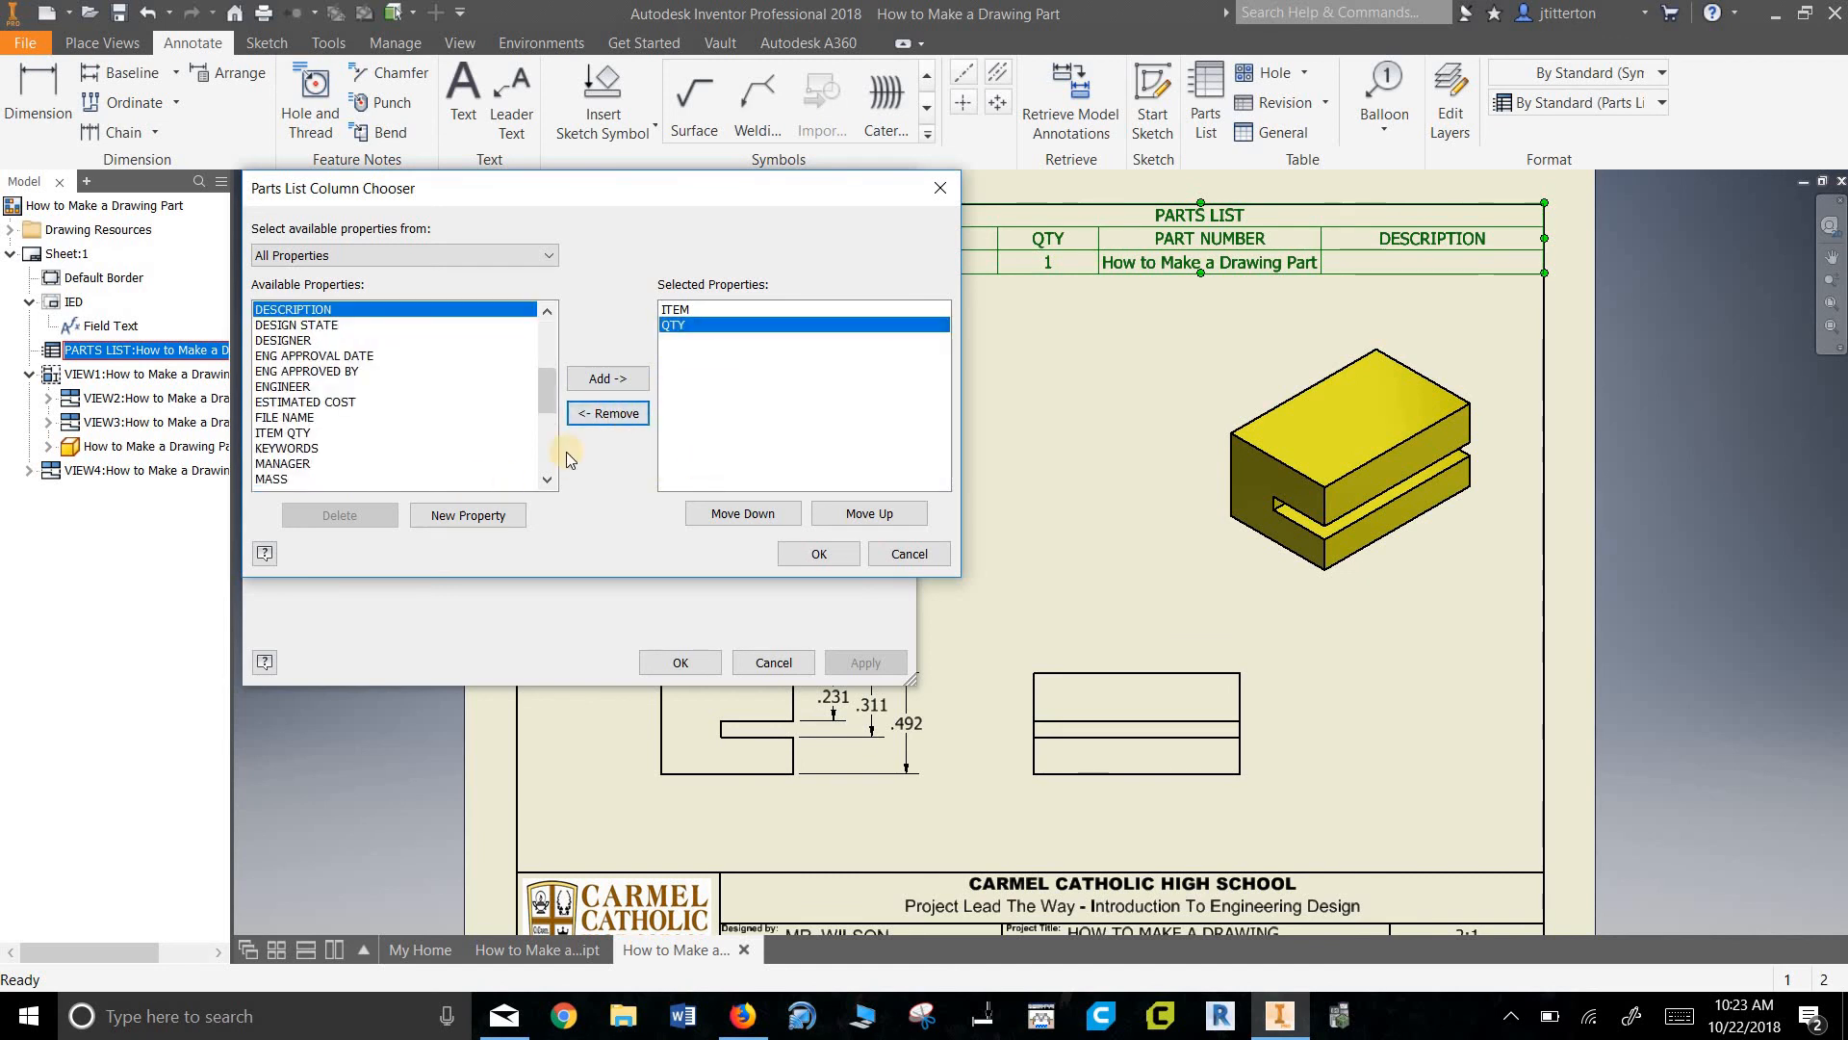
# - Add FILE NAME, MASS and MATERIAL to the parts list's selected properties
pyautogui.scroll(-2, 360, 429)
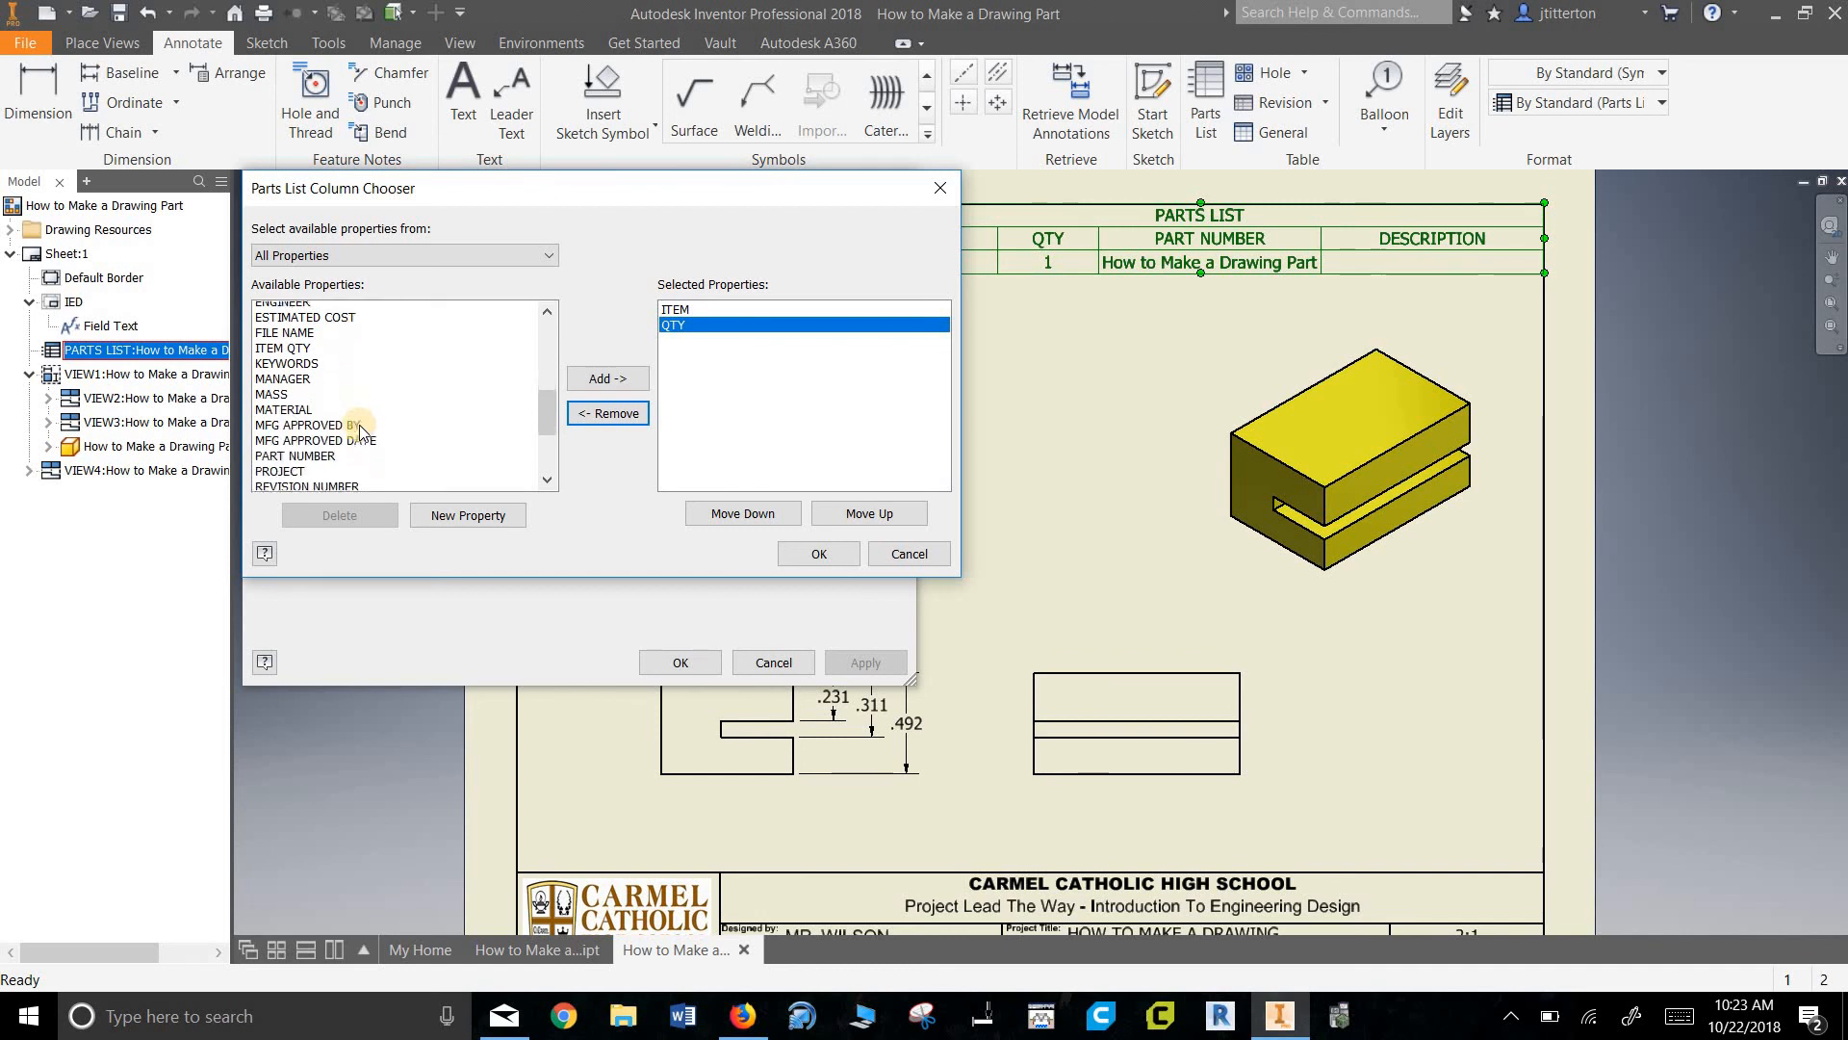
pyautogui.scroll(1, 360, 428)
pyautogui.click(346, 374)
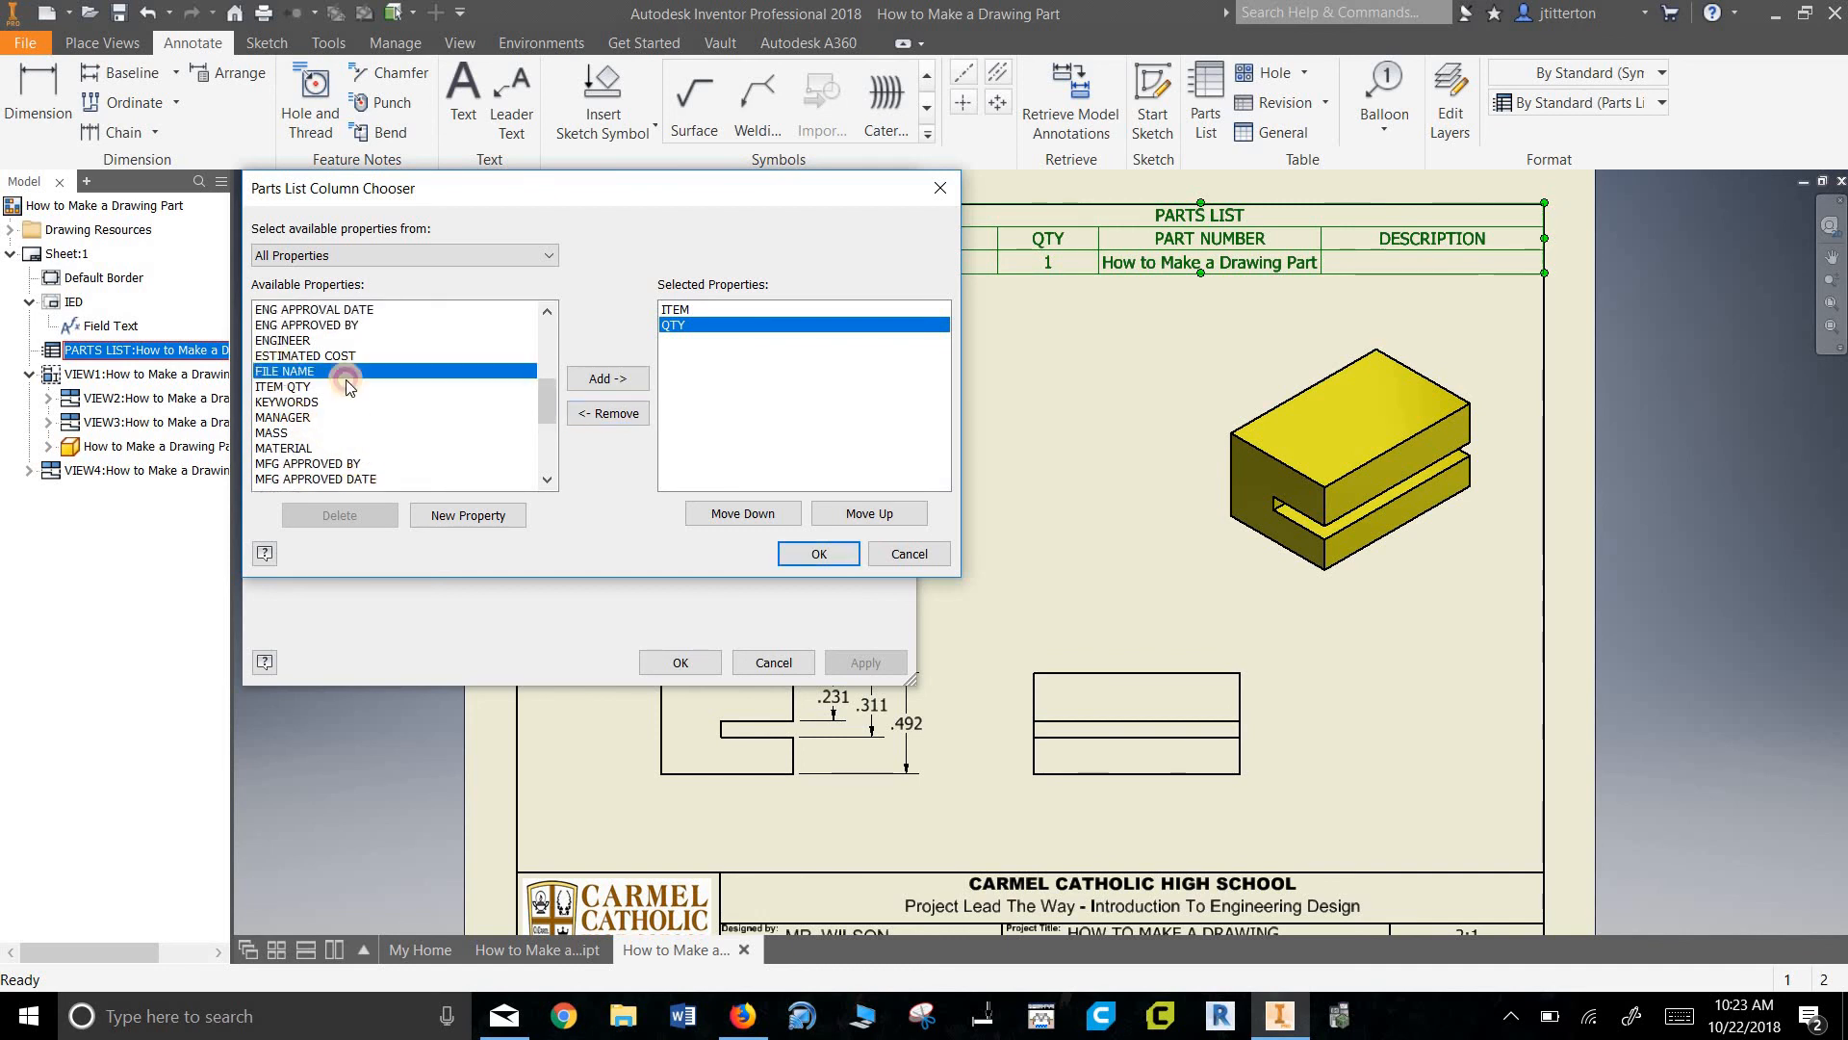
pyautogui.click(607, 378)
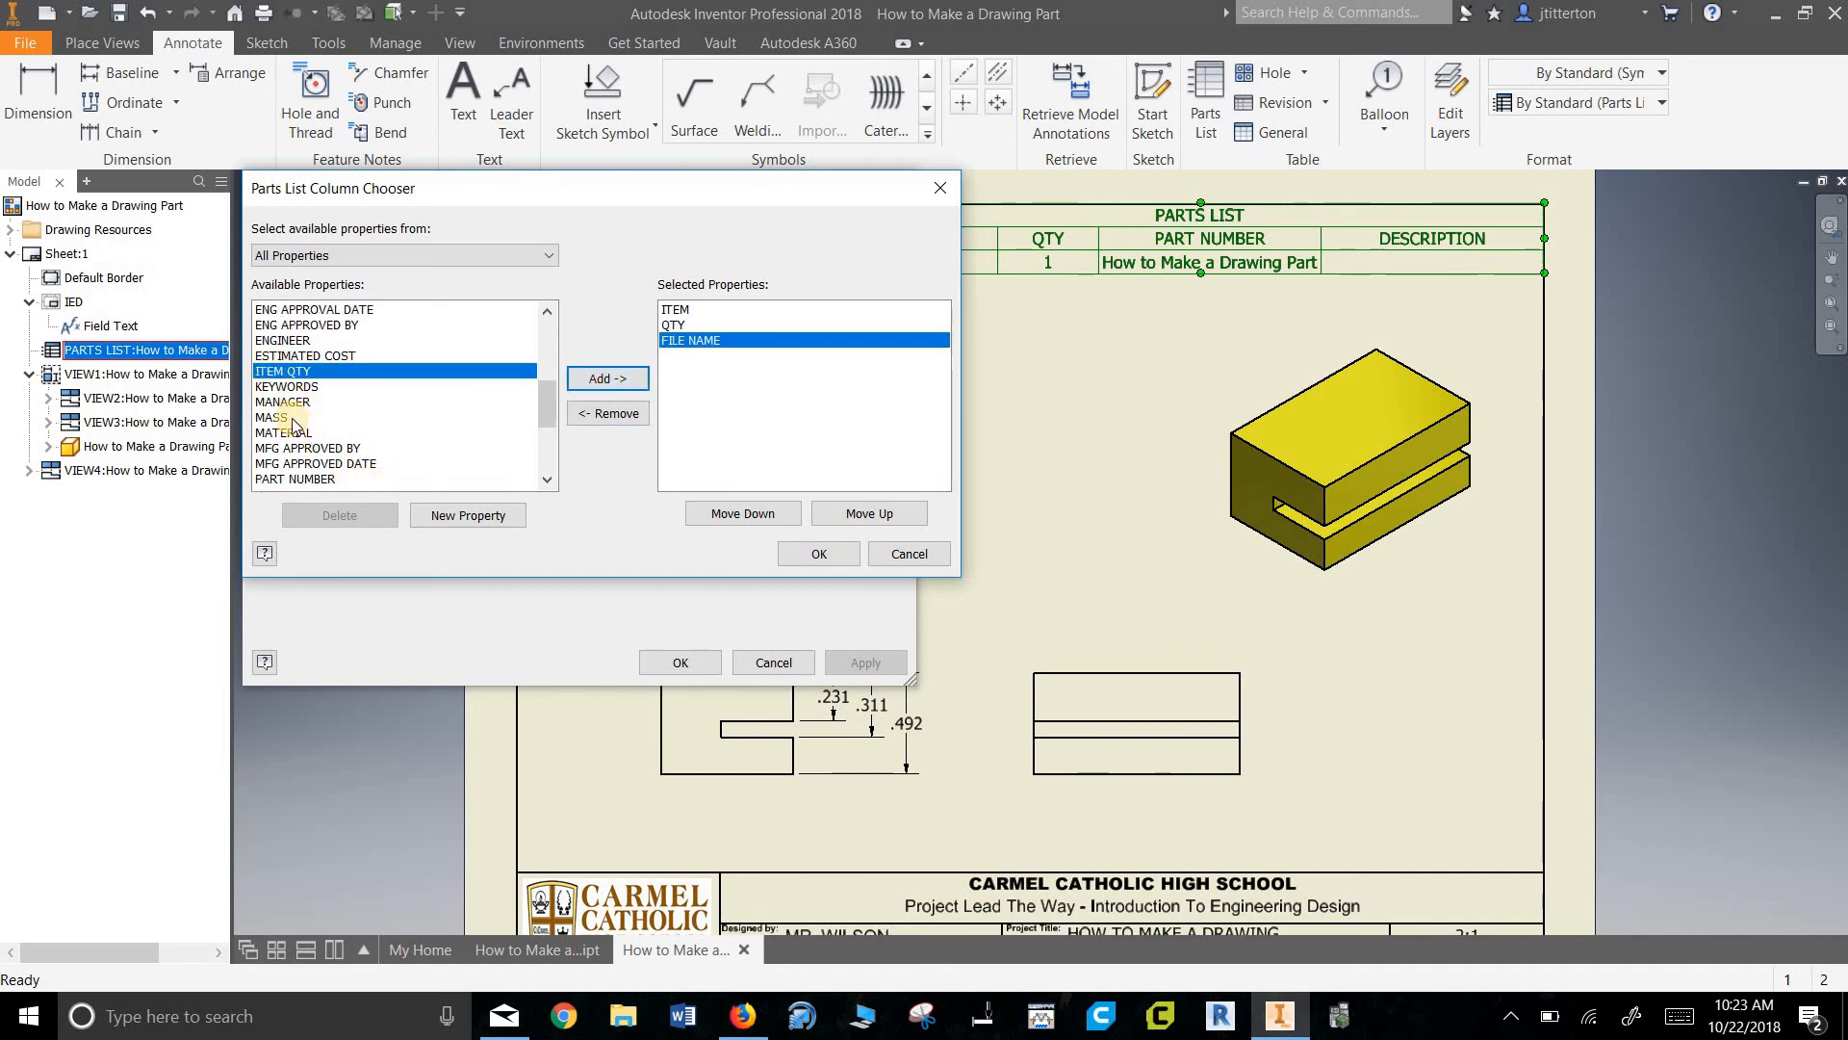
pyautogui.click(327, 417)
pyautogui.click(608, 378)
pyautogui.click(328, 423)
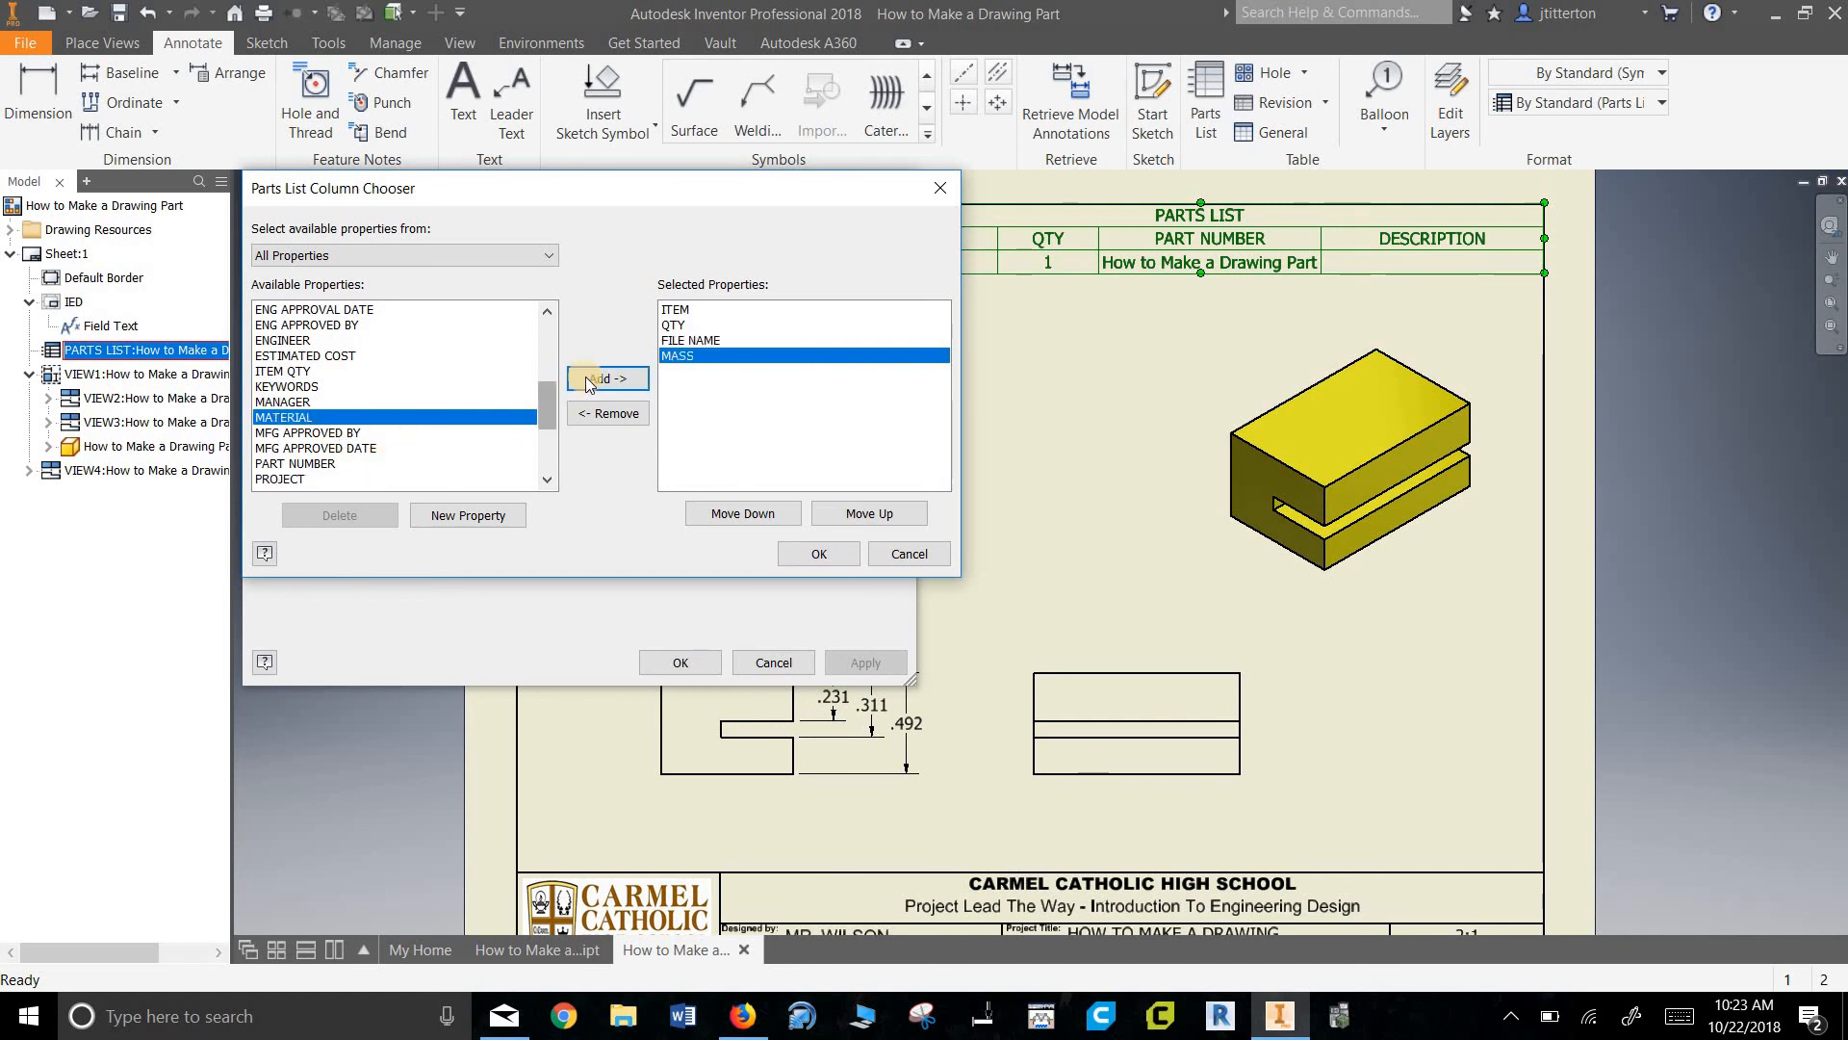
pyautogui.click(608, 379)
# - Add VOLUME to the parts list's selected properties and confirm the column and parts list changes
pyautogui.scroll(-3, 402, 462)
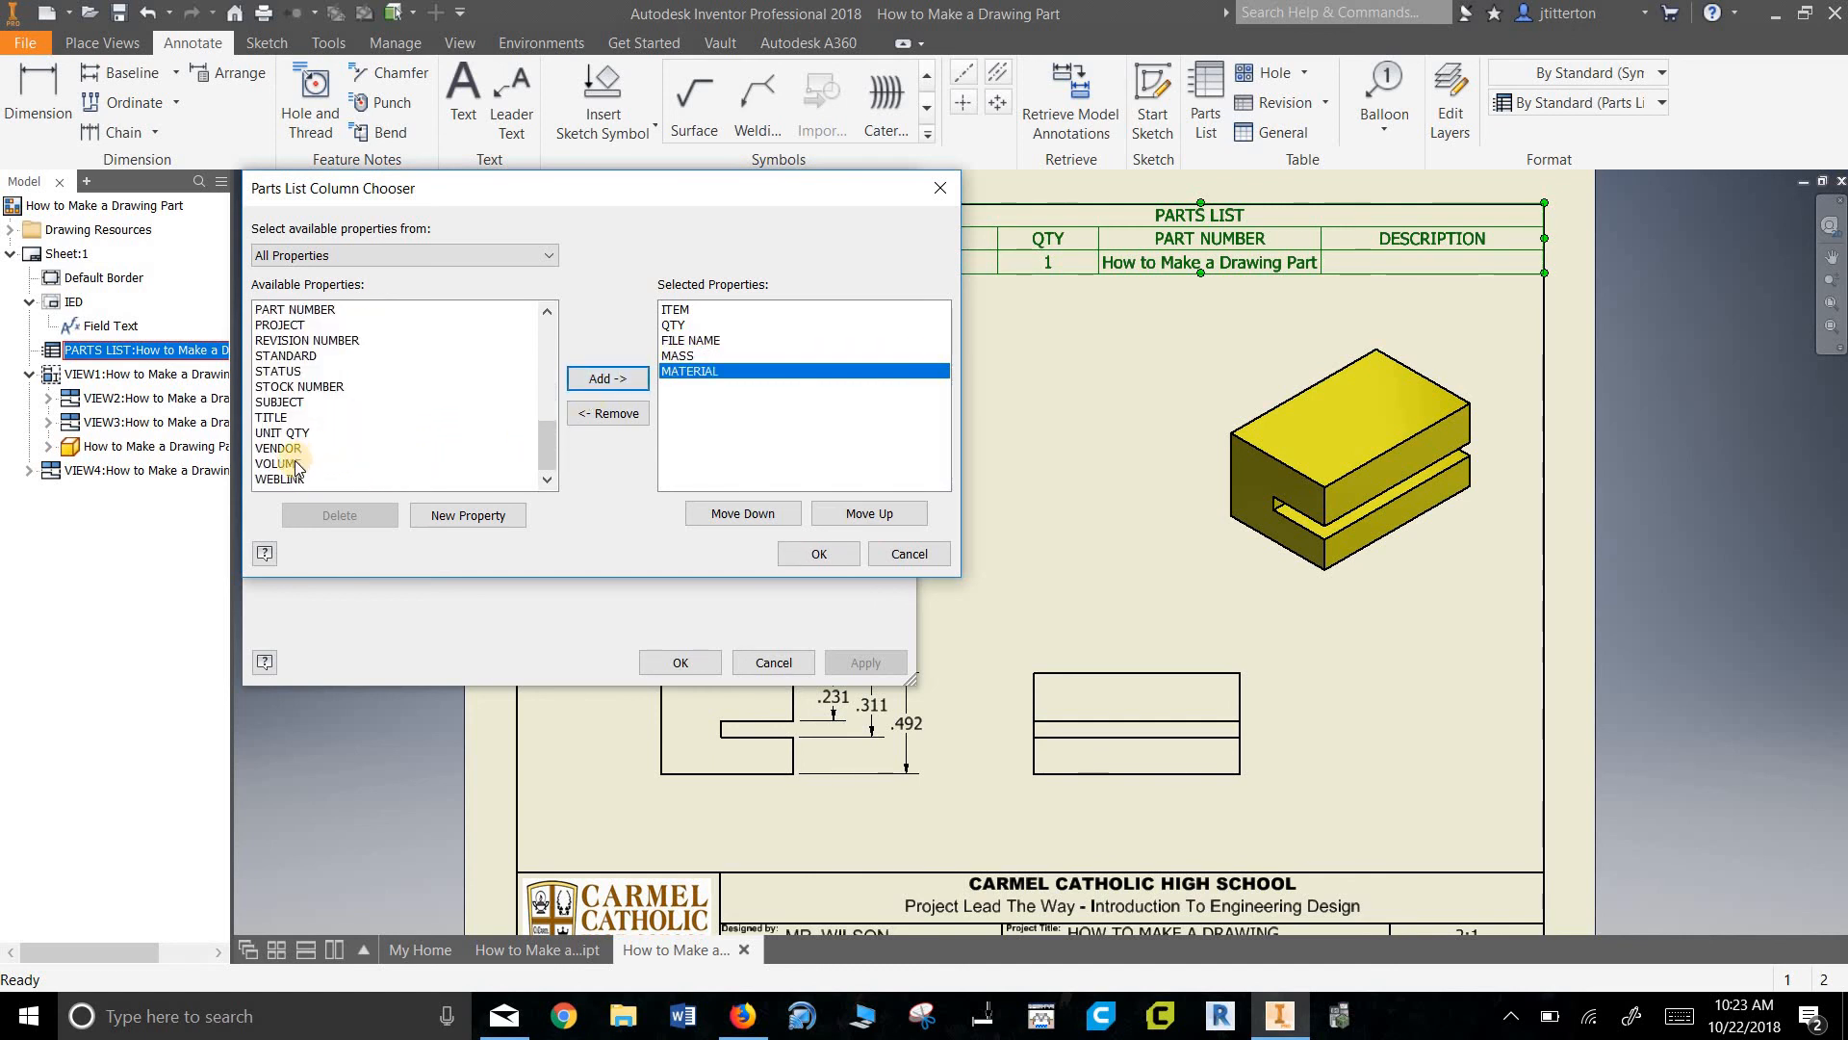
pyautogui.click(289, 463)
pyautogui.click(616, 378)
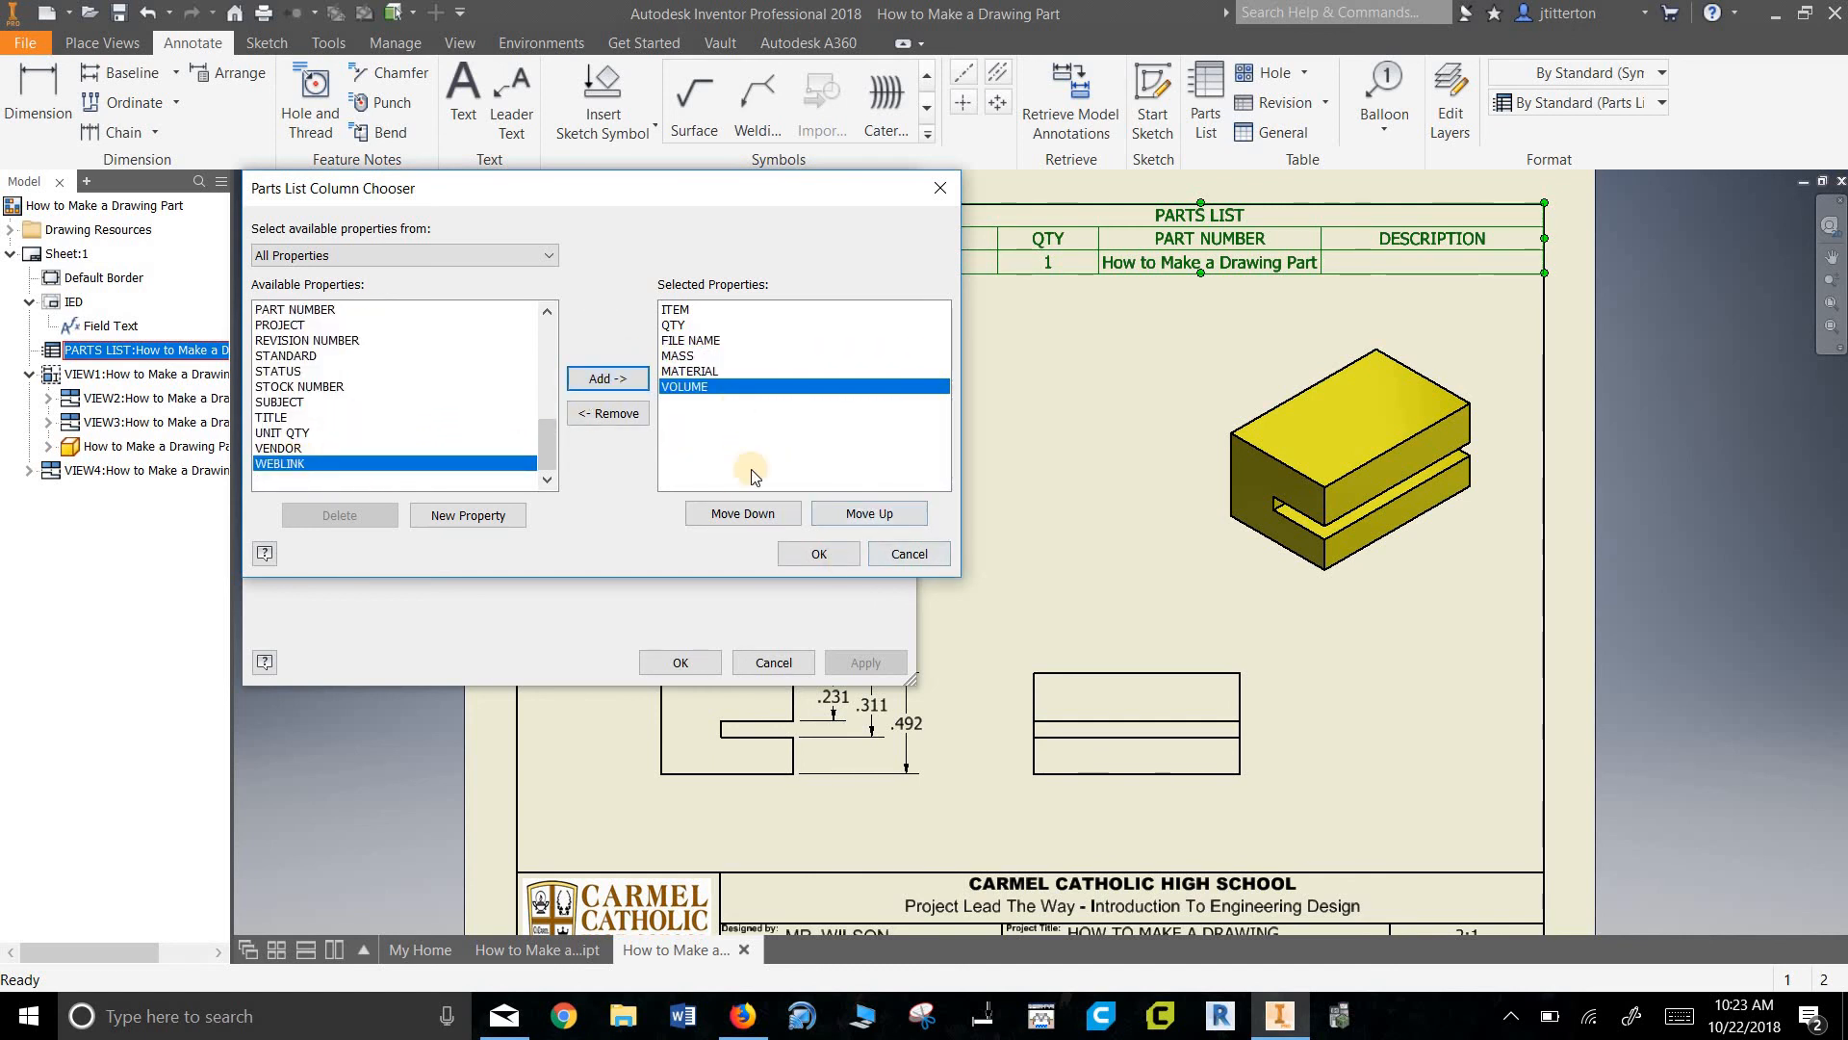
pyautogui.click(819, 553)
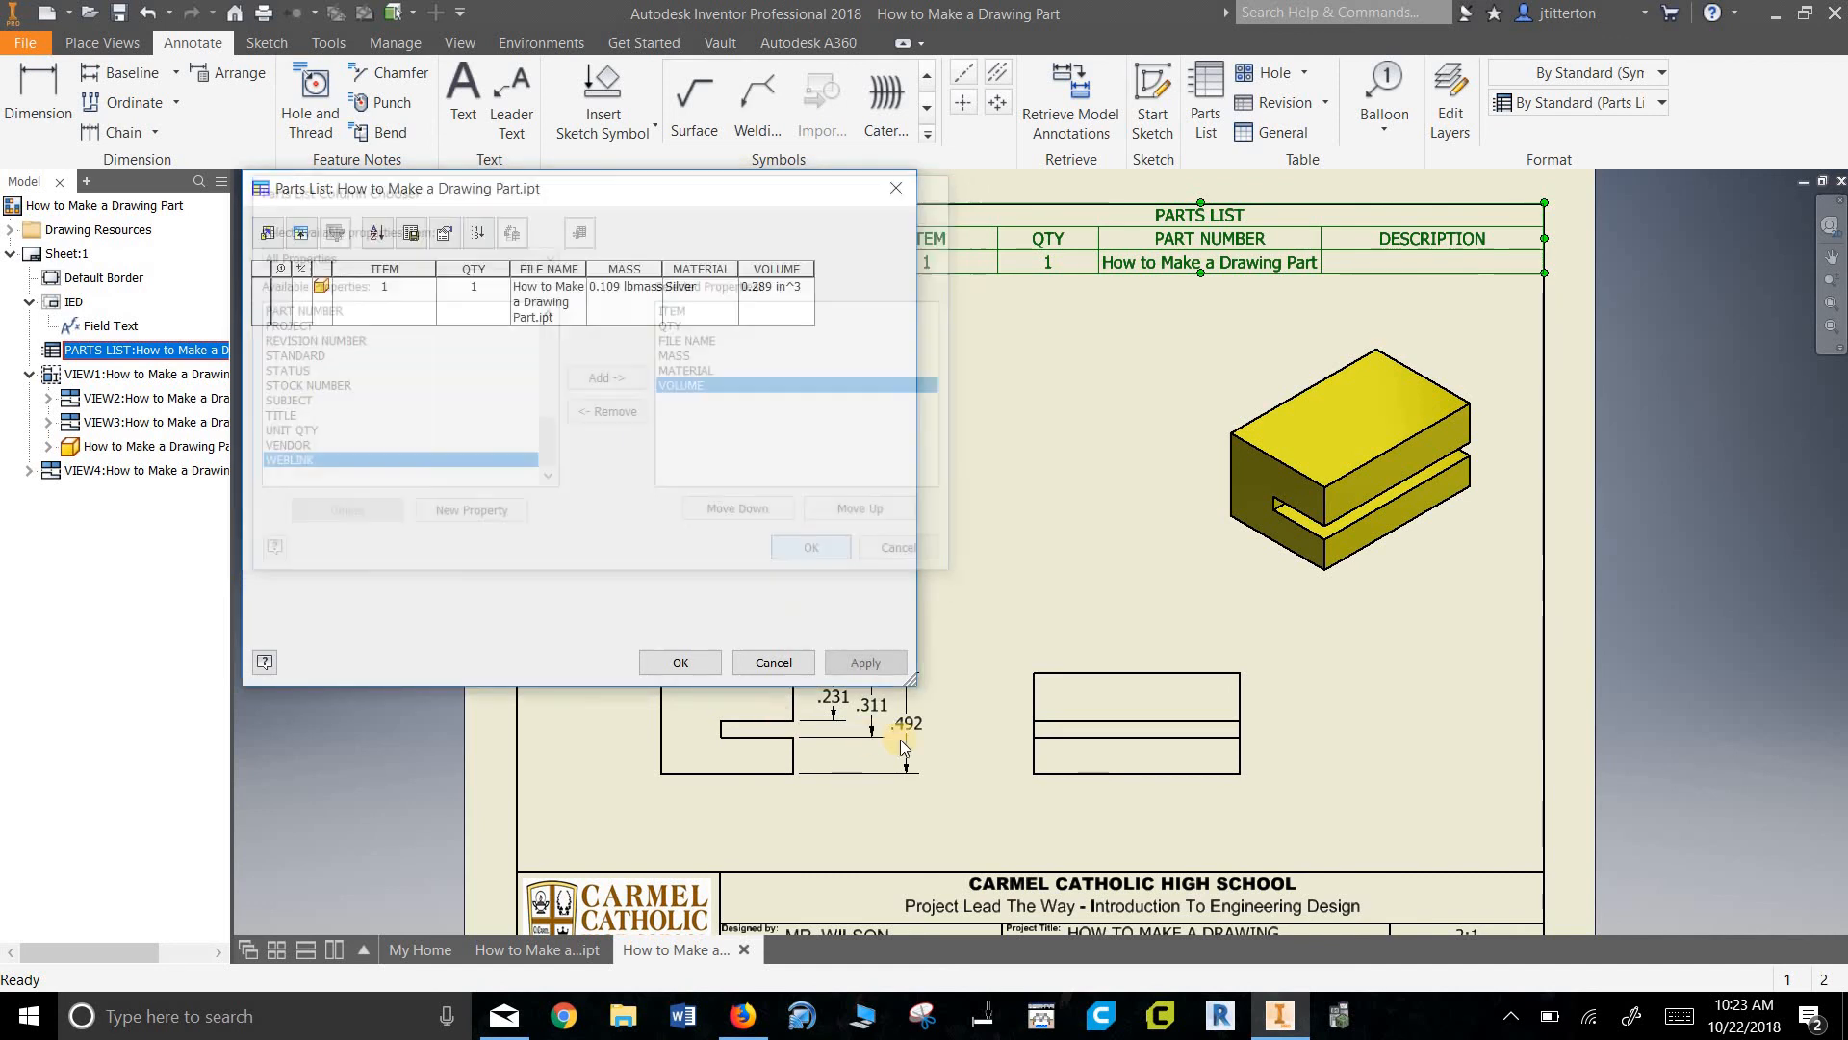
pyautogui.click(664, 663)
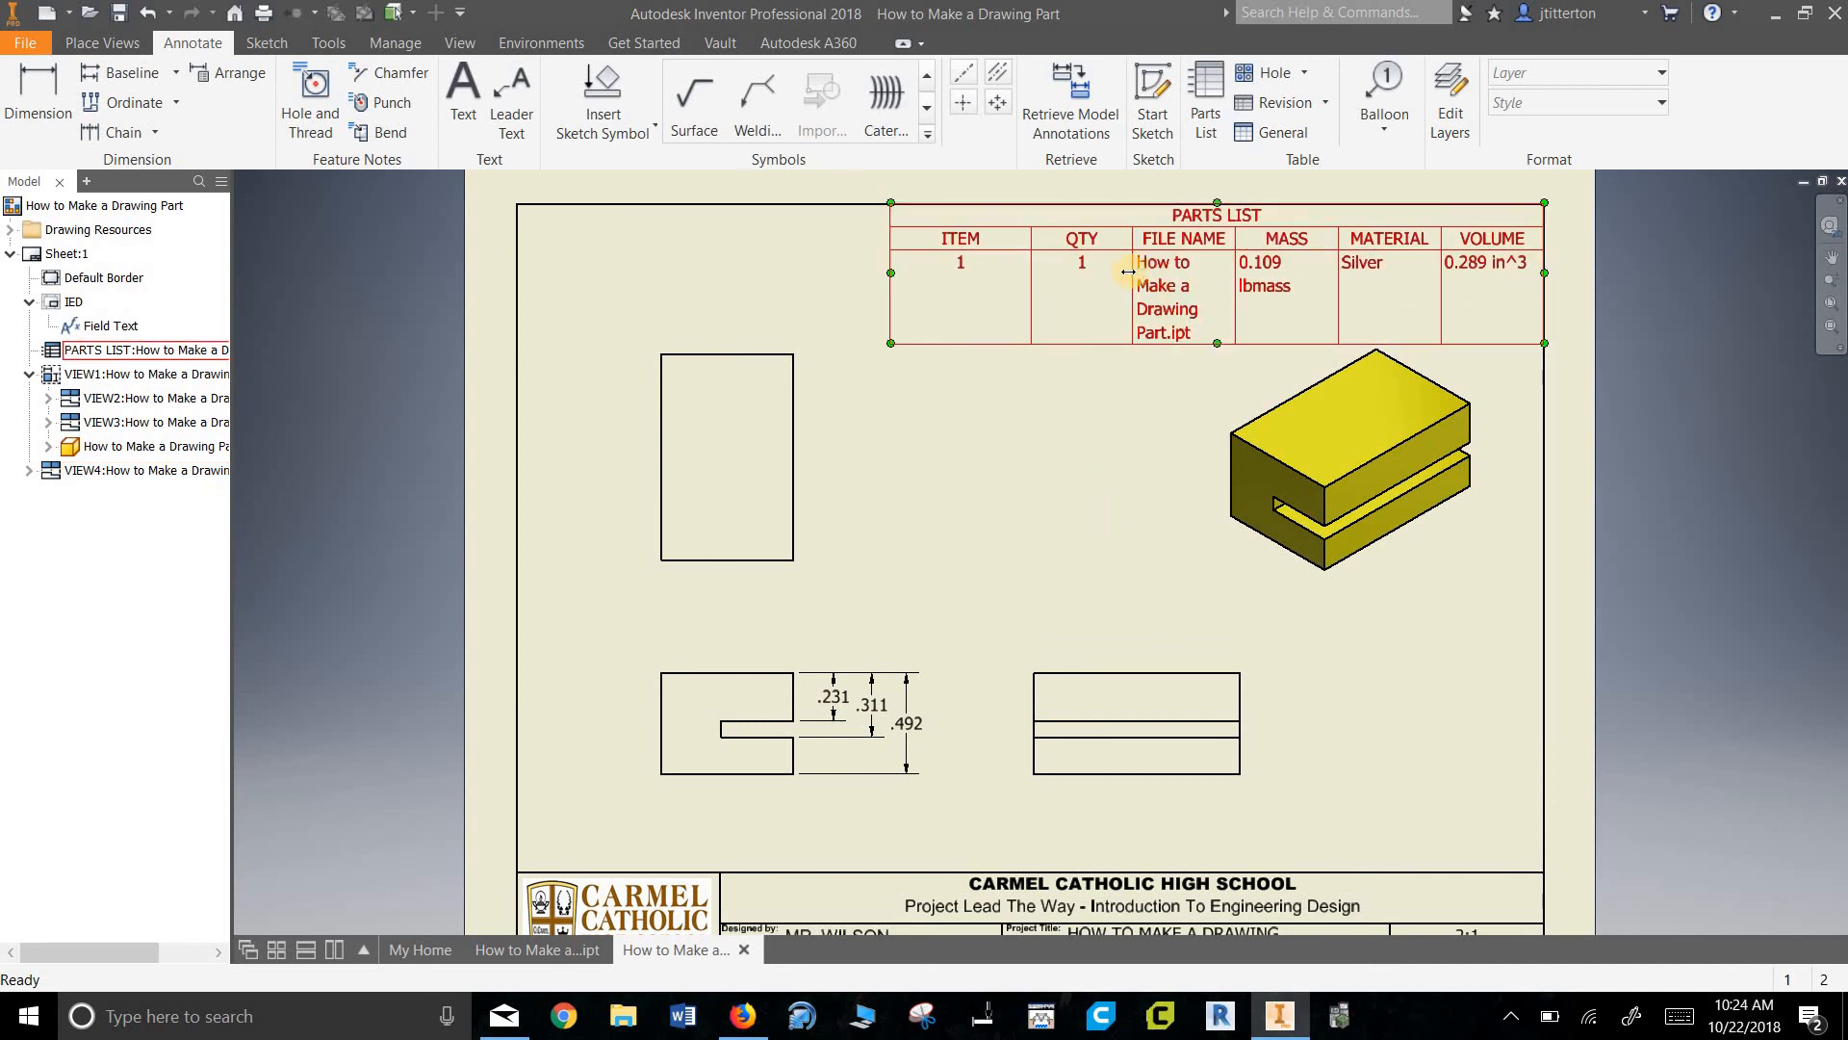
# - Widen the parts list's FILE NAME and MASS columns so each entry fits on a single line
pyautogui.moveTo(1129, 270); pyautogui.dragTo(965, 257)
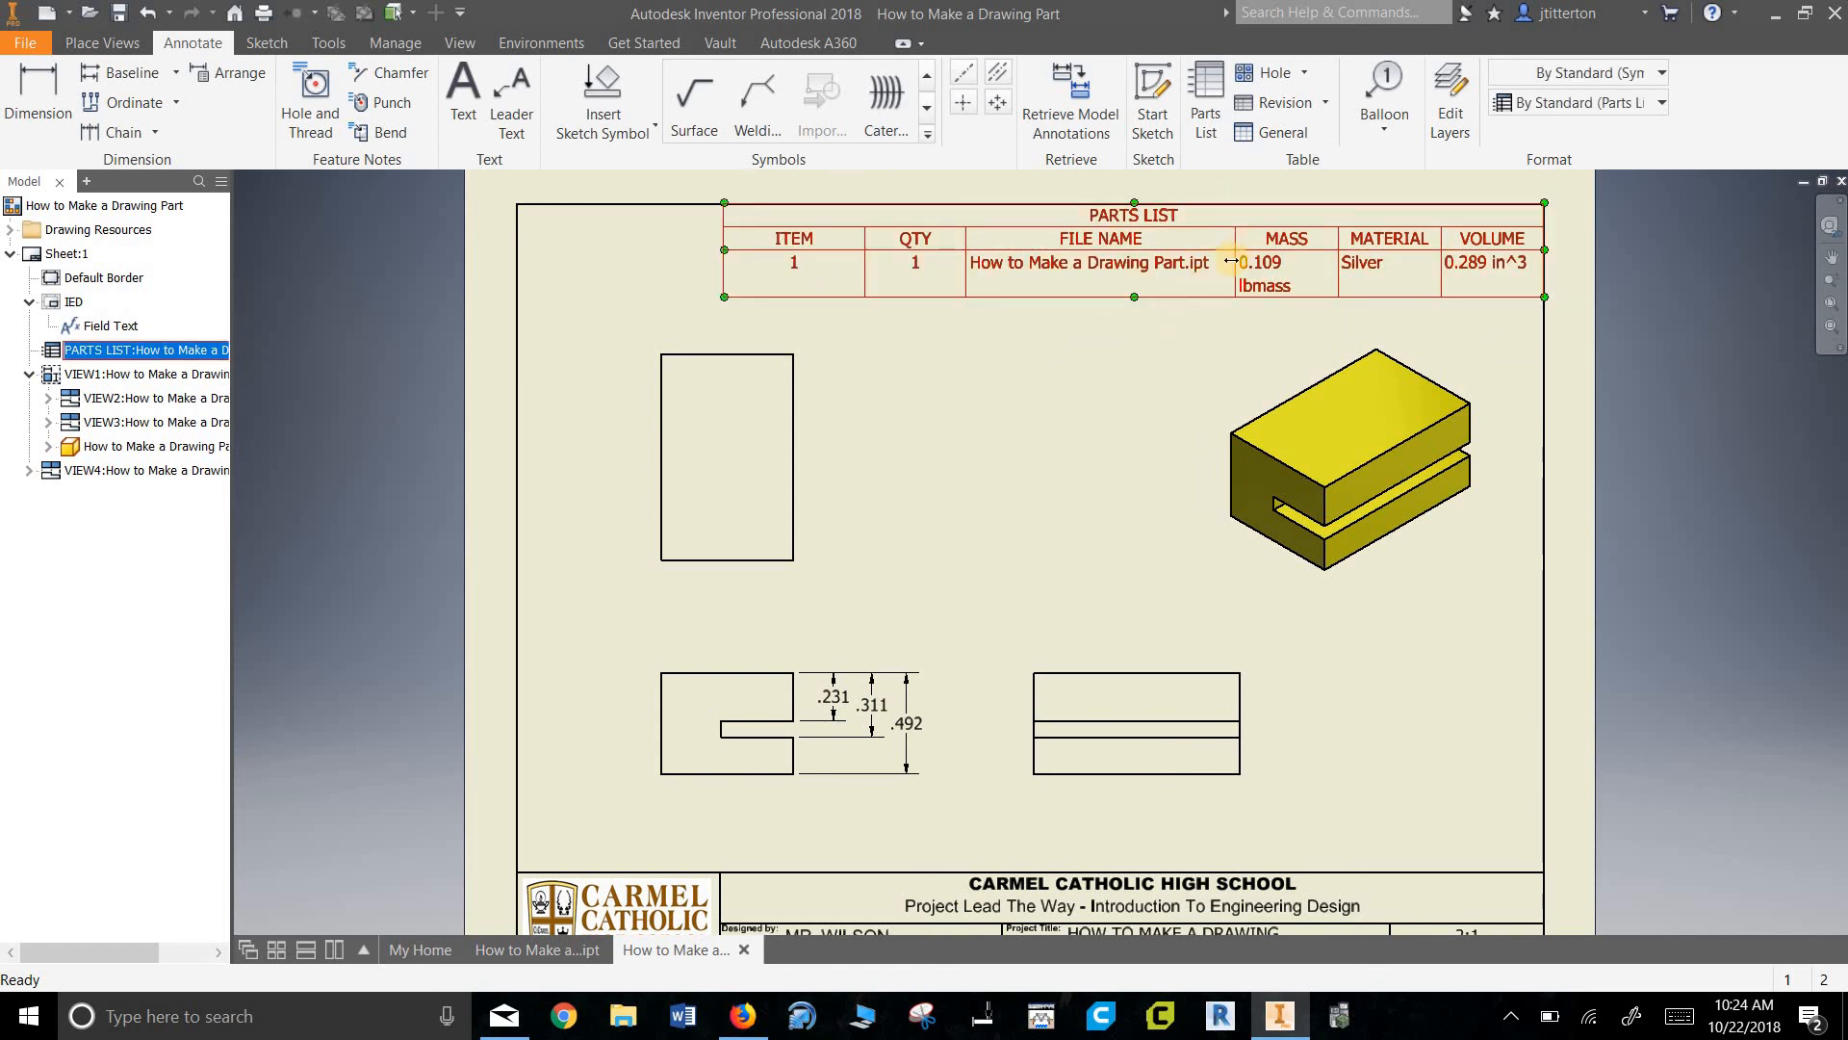
pyautogui.moveTo(1234, 263); pyautogui.dragTo(1208, 261)
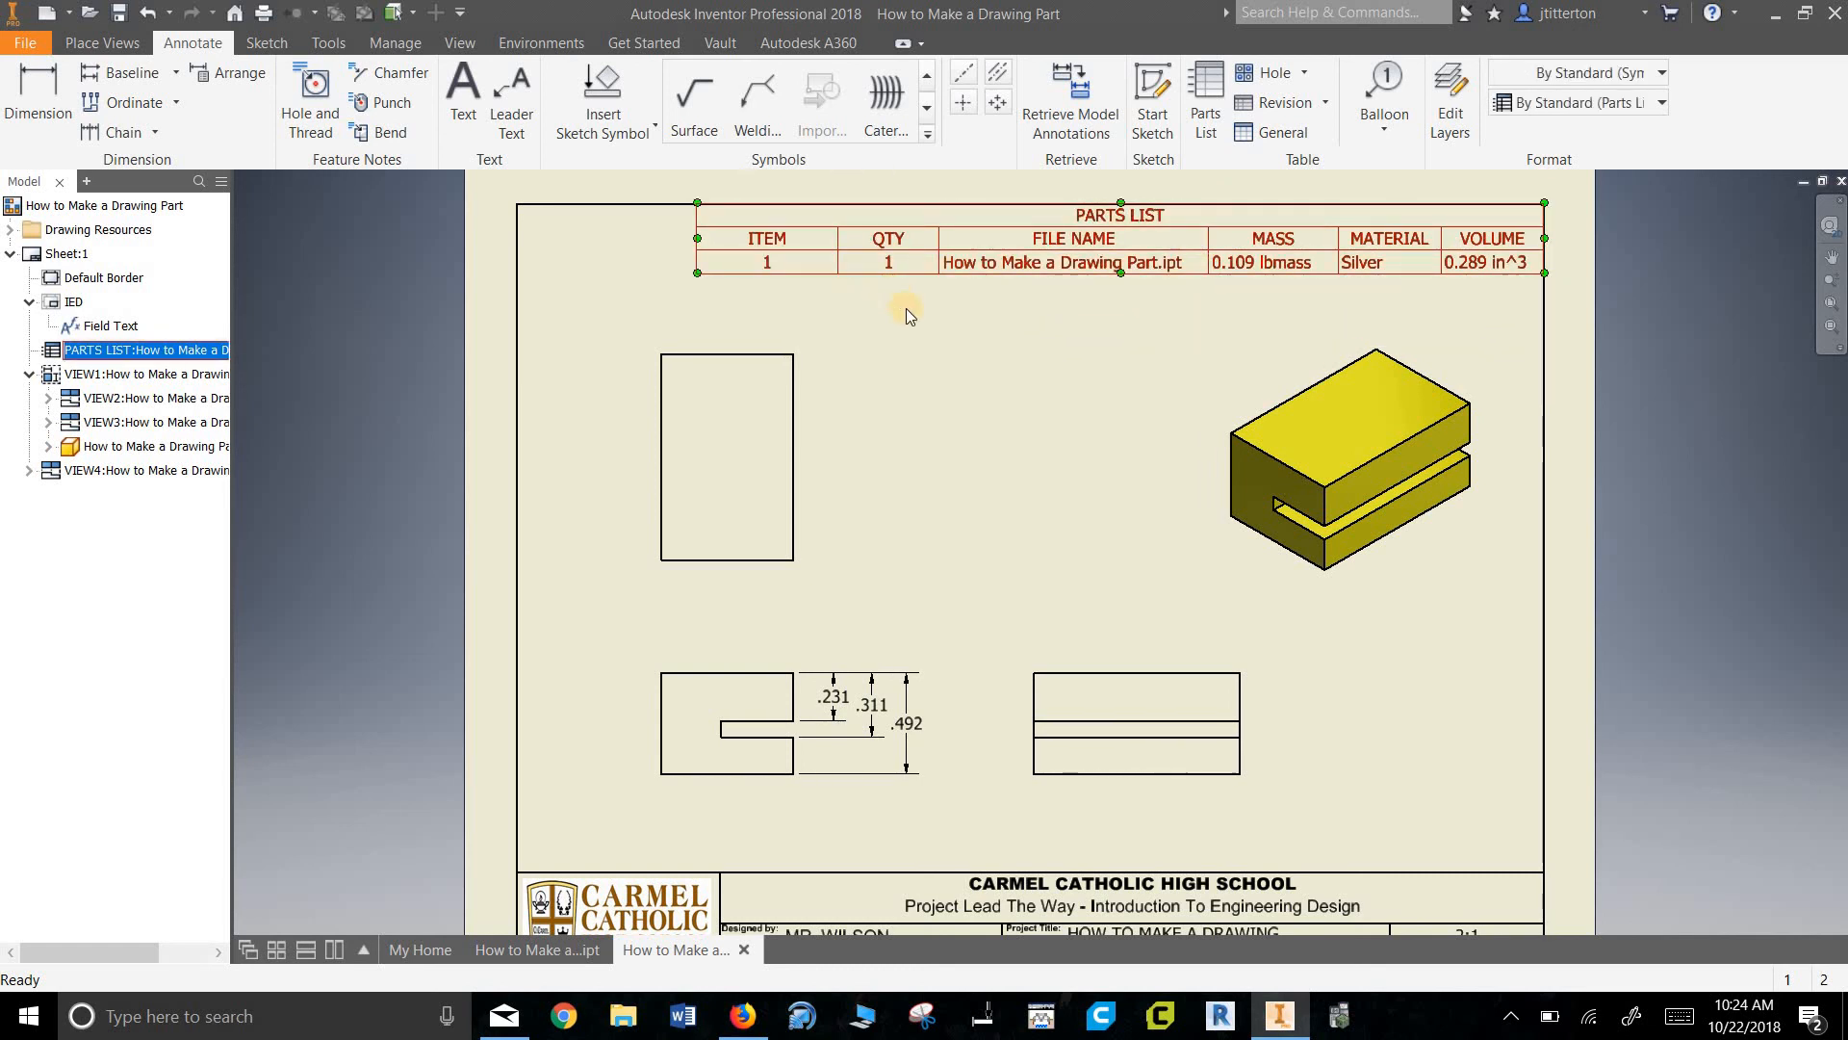
pyautogui.click(1014, 384)
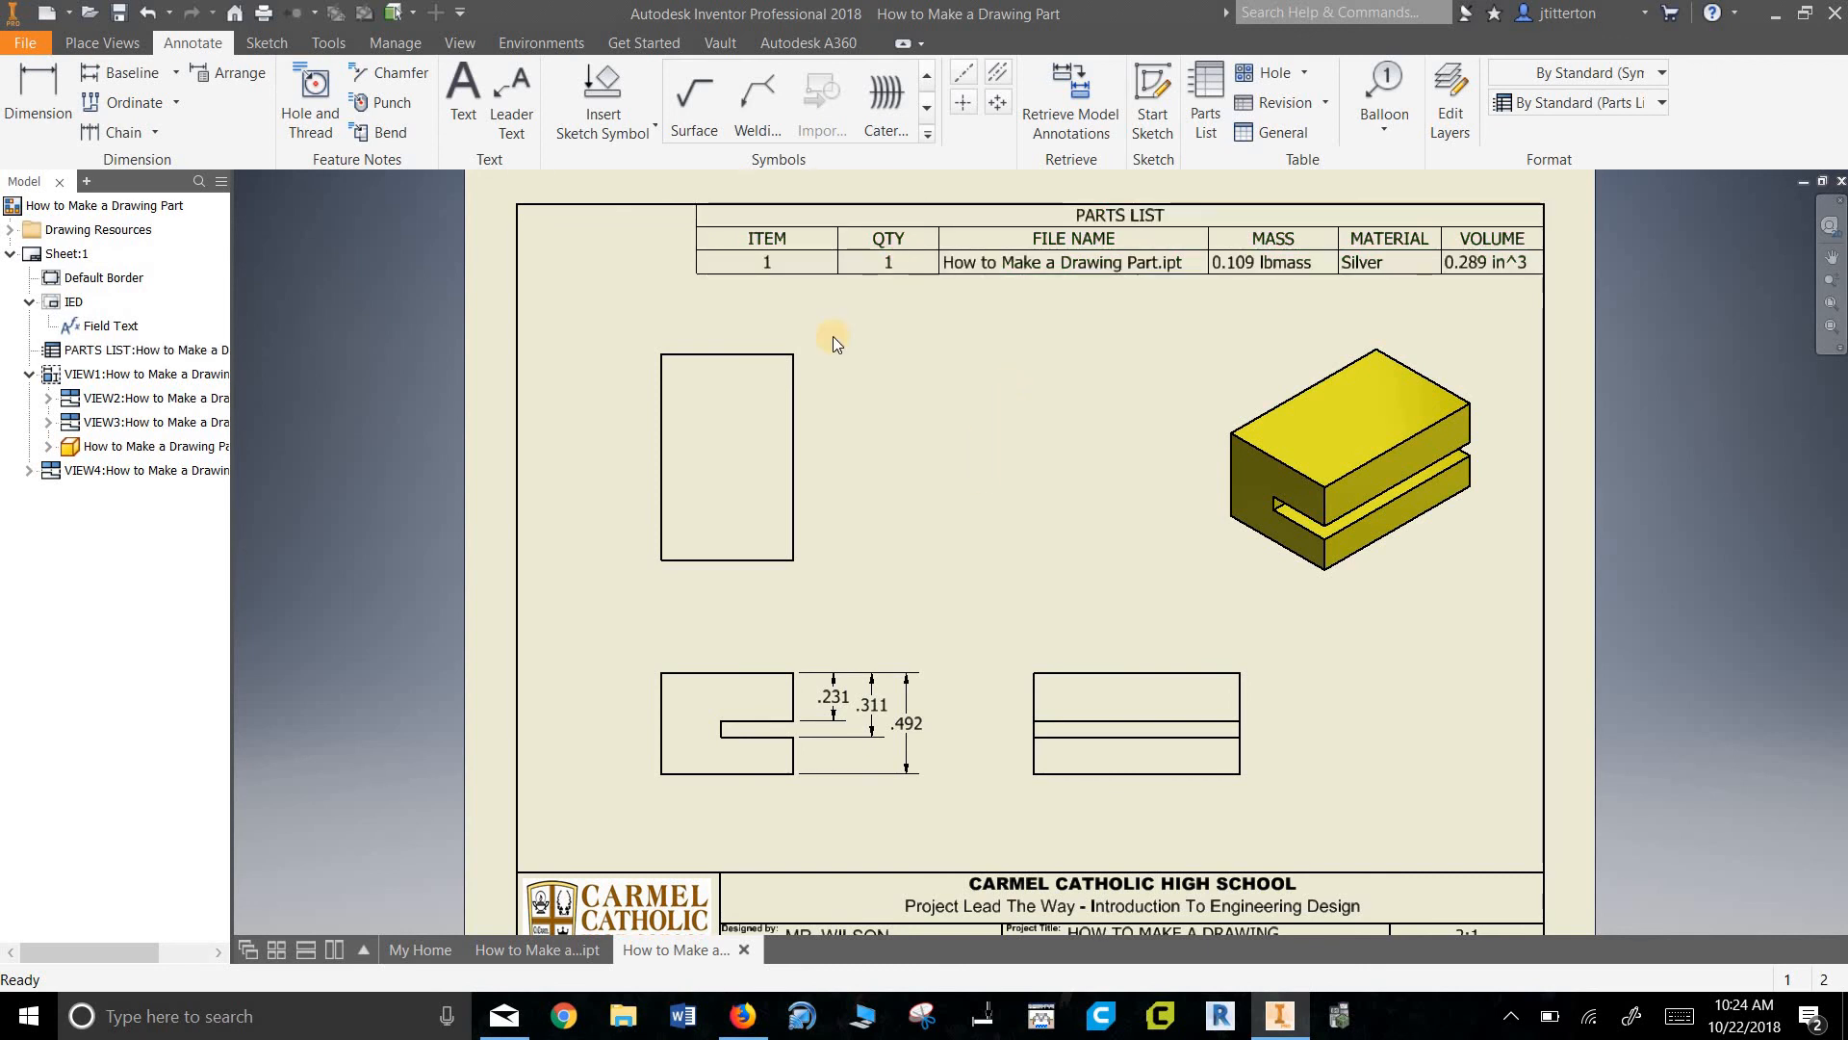
# - Stretch the parts list across the sheet until its left edge lies exactly on the left border line
pyautogui.click(693, 236)
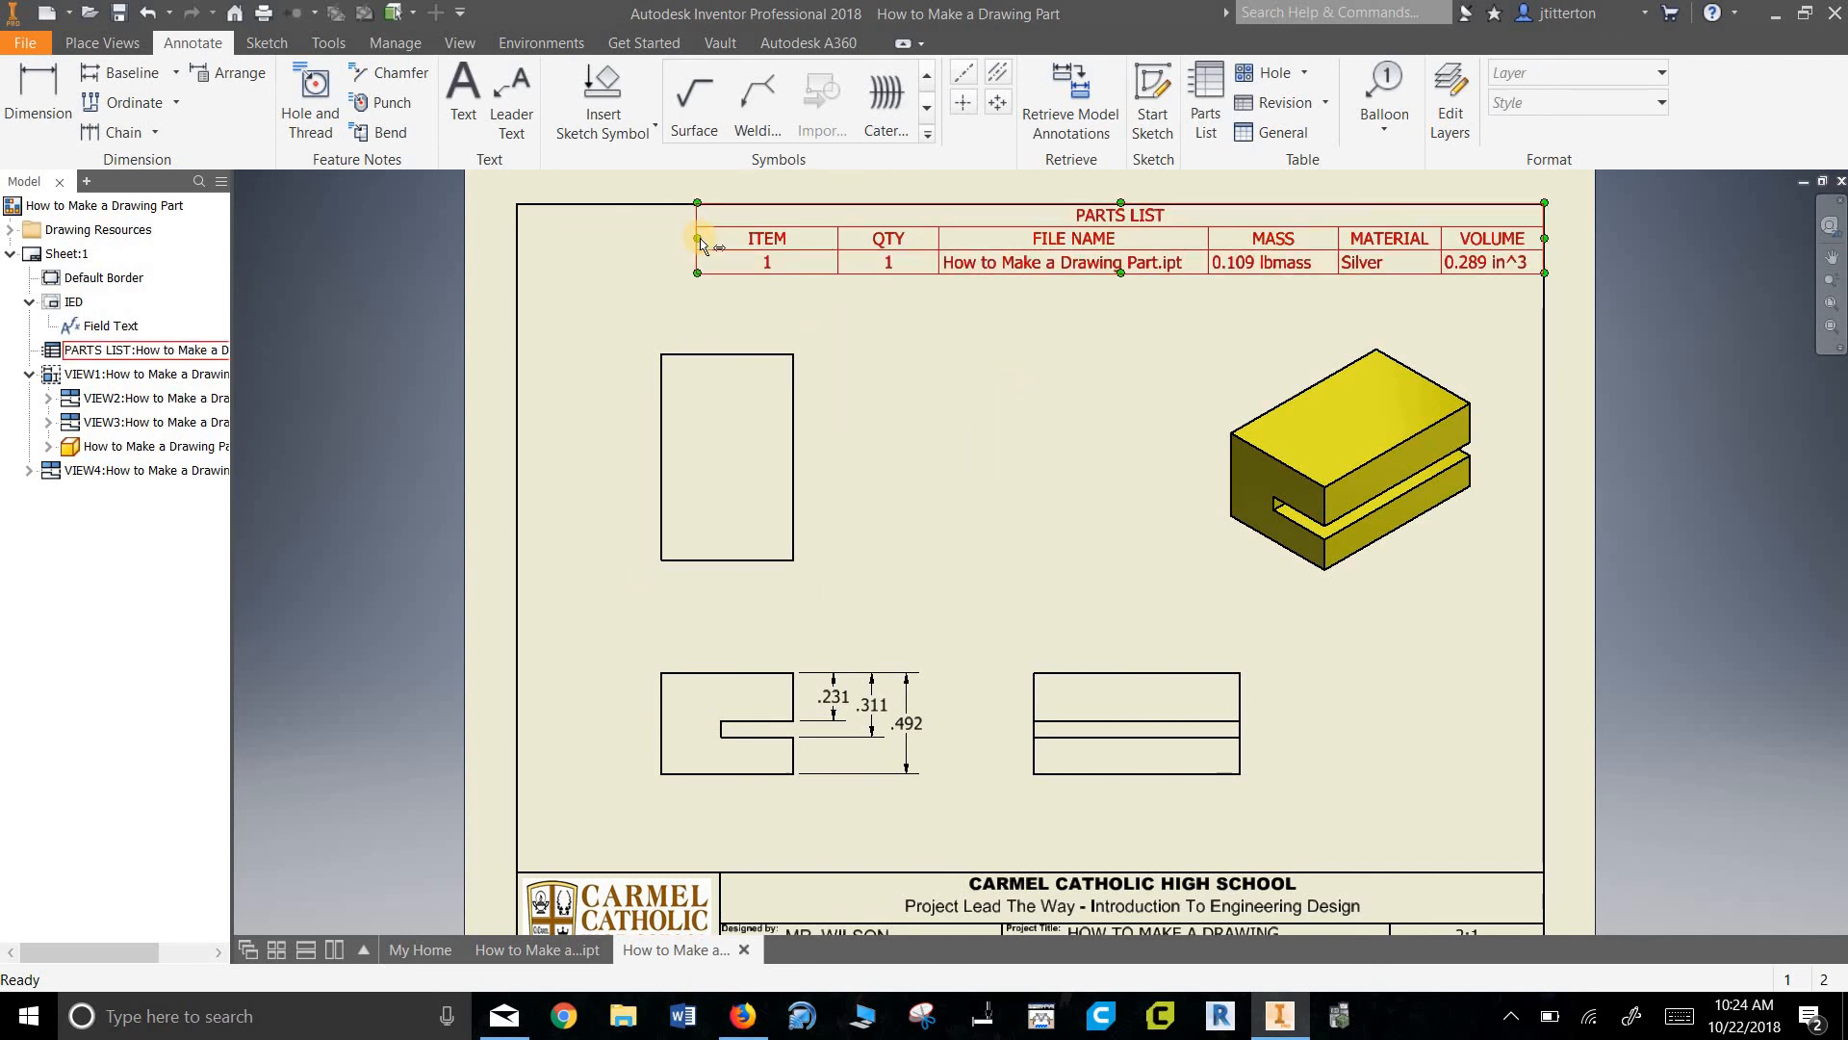
pyautogui.moveTo(701, 242)
pyautogui.mouseDown()
pyautogui.moveTo(515, 252)
pyautogui.moveTo(737, 256)
pyautogui.moveTo(527, 252)
pyautogui.moveTo(524, 236)
pyautogui.mouseUp()
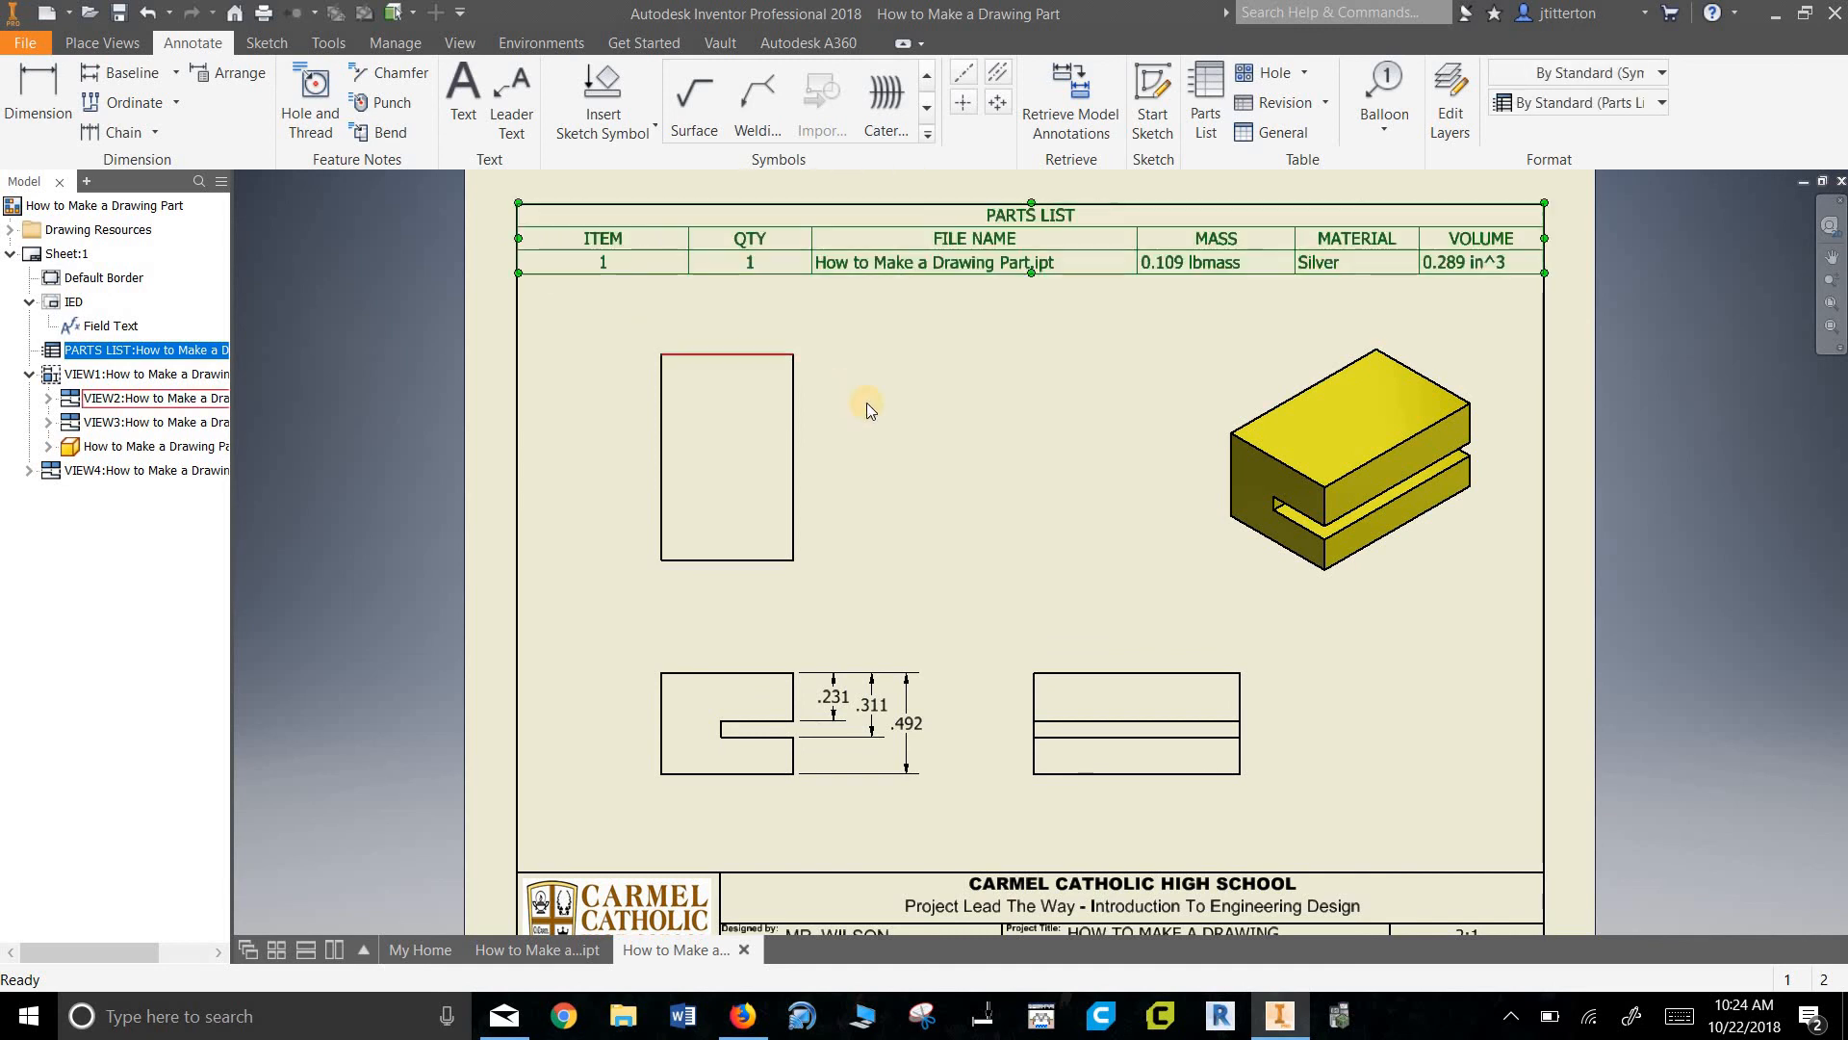
pyautogui.scroll(10, 536, 243)
pyautogui.scroll(-12, 531, 238)
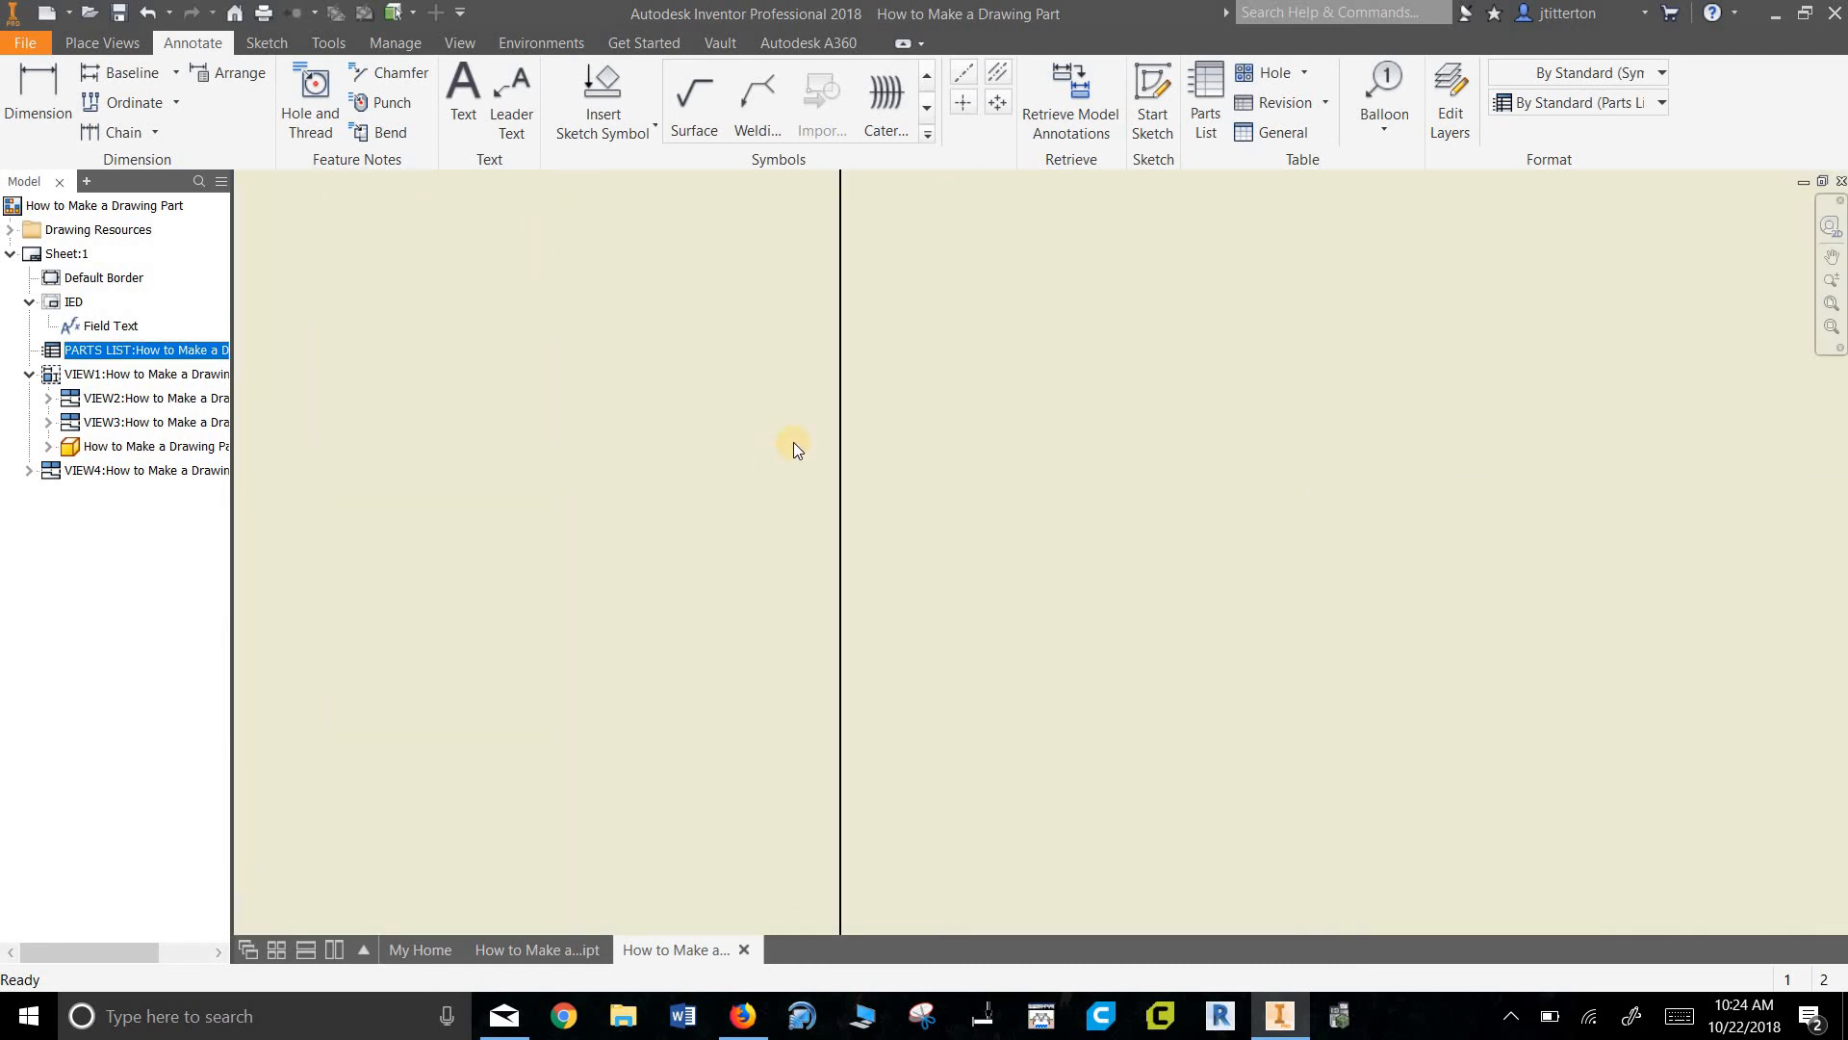
pyautogui.scroll(5, 793, 443)
pyautogui.moveTo(840, 370); pyautogui.dragTo(825, 510, button='middle')
pyautogui.scroll(-6, 830, 344)
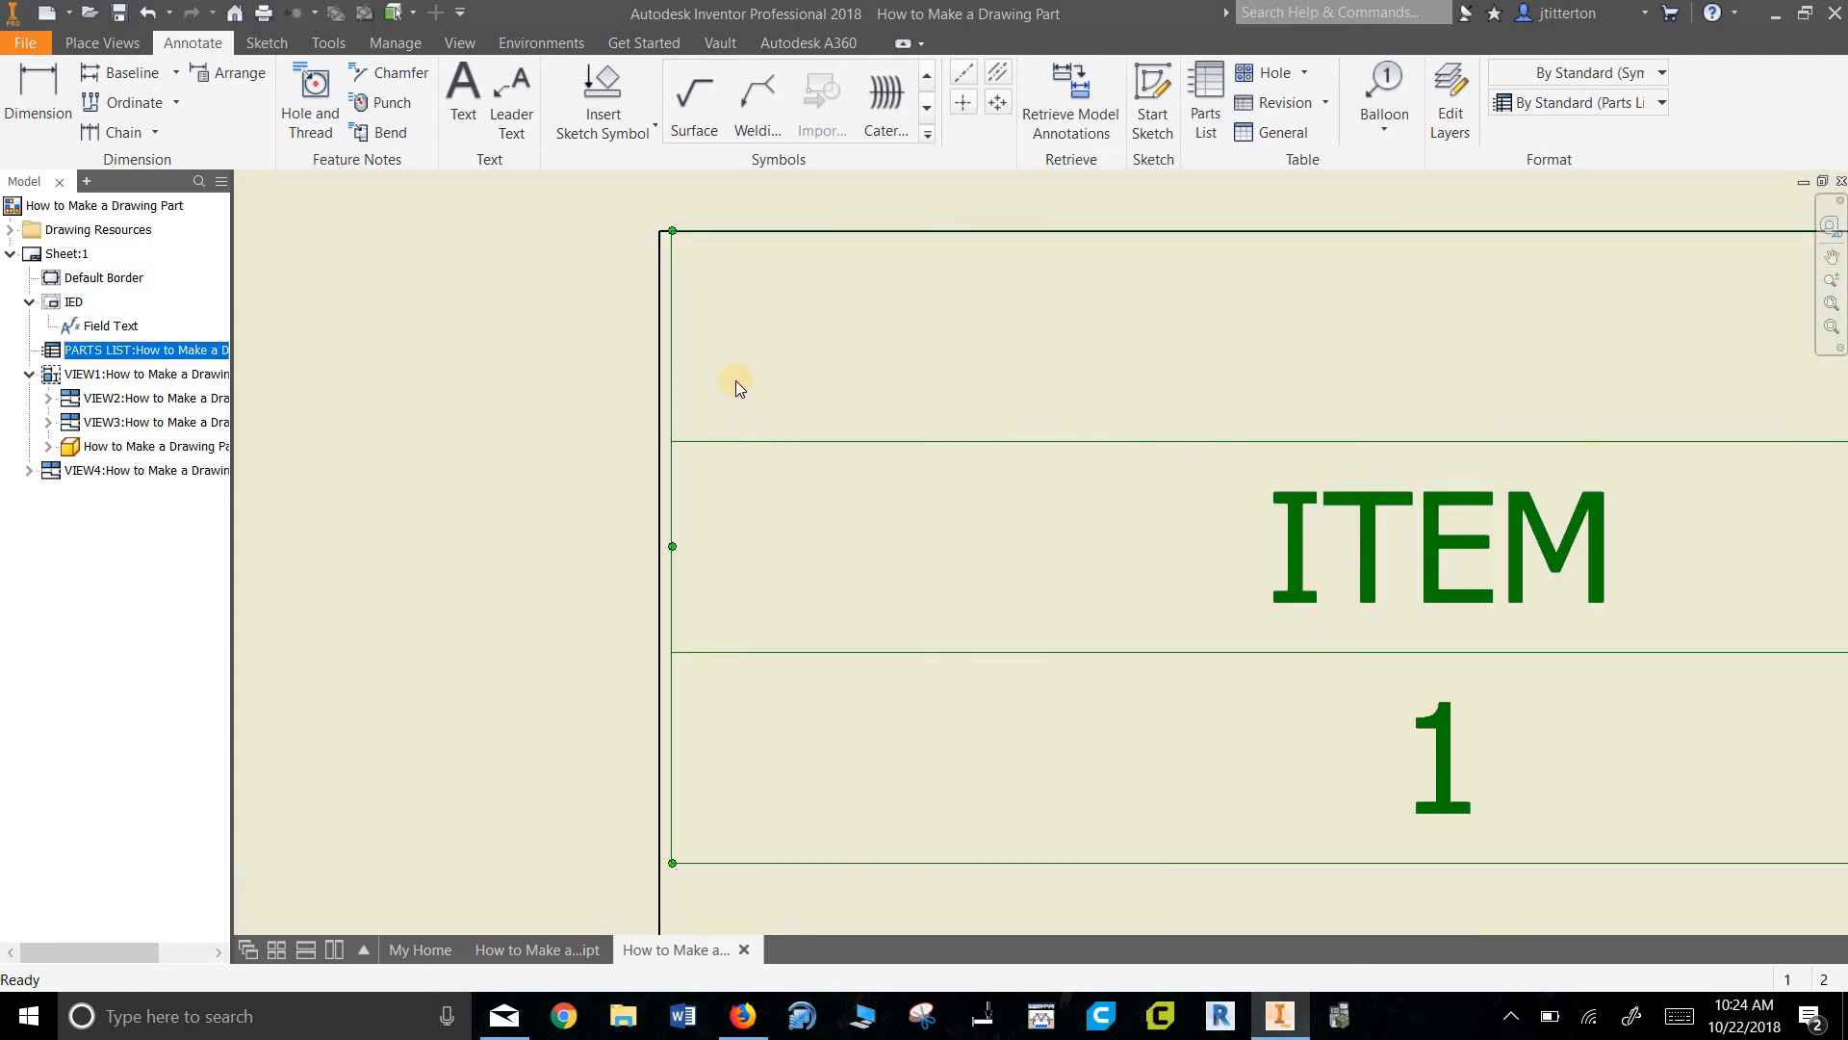
pyautogui.moveTo(672, 546); pyautogui.dragTo(661, 549)
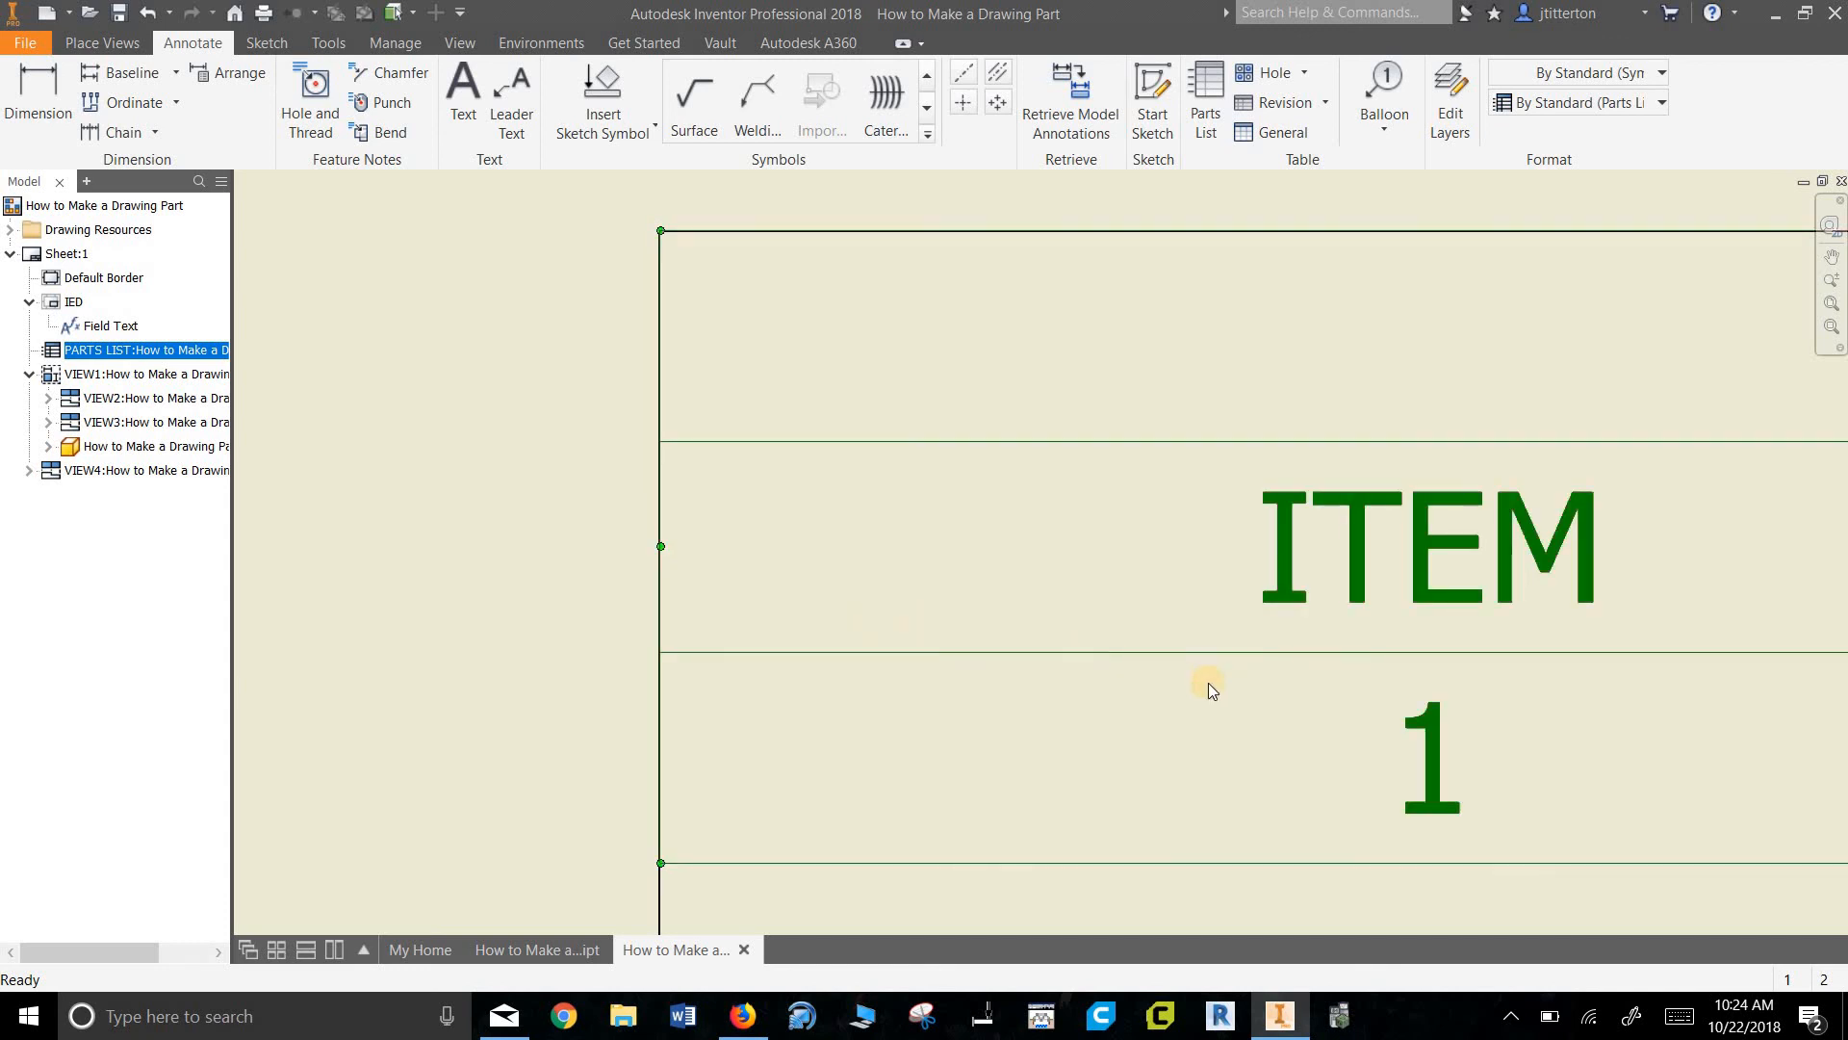
pyautogui.scroll(-3, 1209, 683)
pyautogui.scroll(13, 1388, 687)
pyautogui.moveTo(1174, 612); pyautogui.dragTo(738, 549, button='middle')
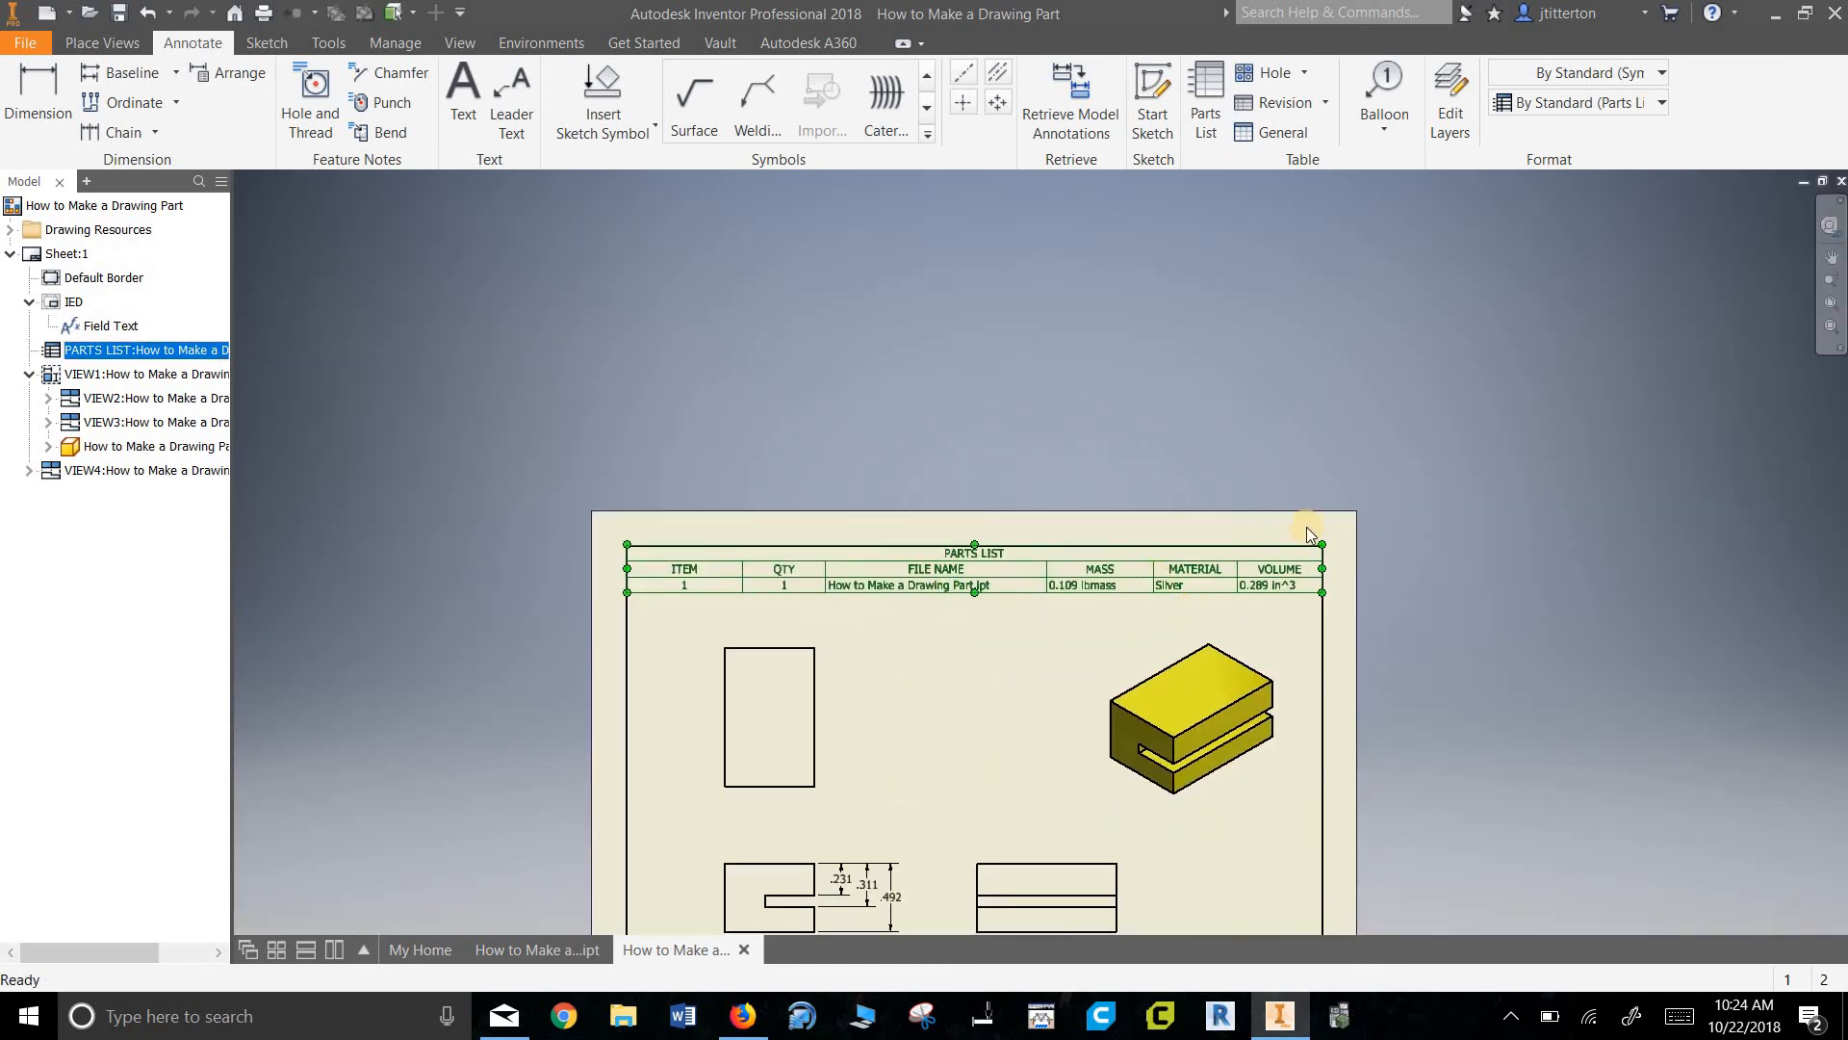
pyautogui.moveTo(1059, 650); pyautogui.dragTo(1137, 410, button='middle')
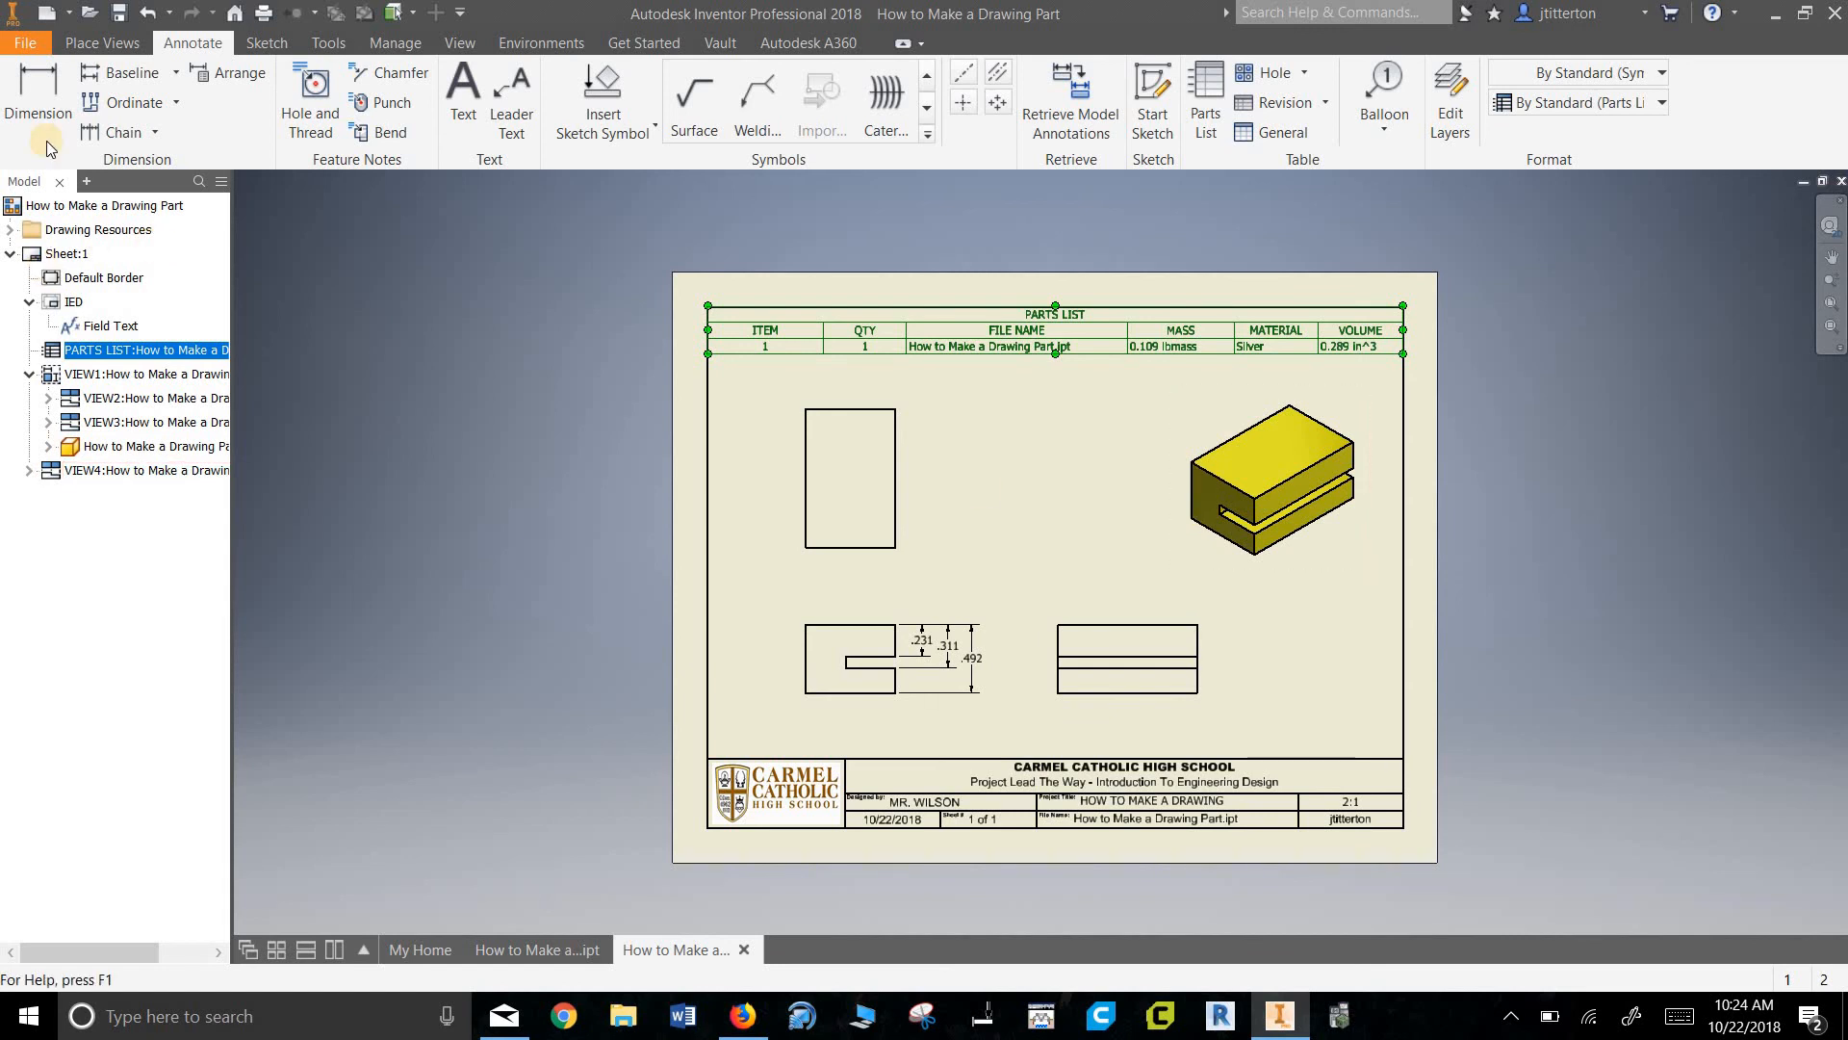
pyautogui.click(21, 44)
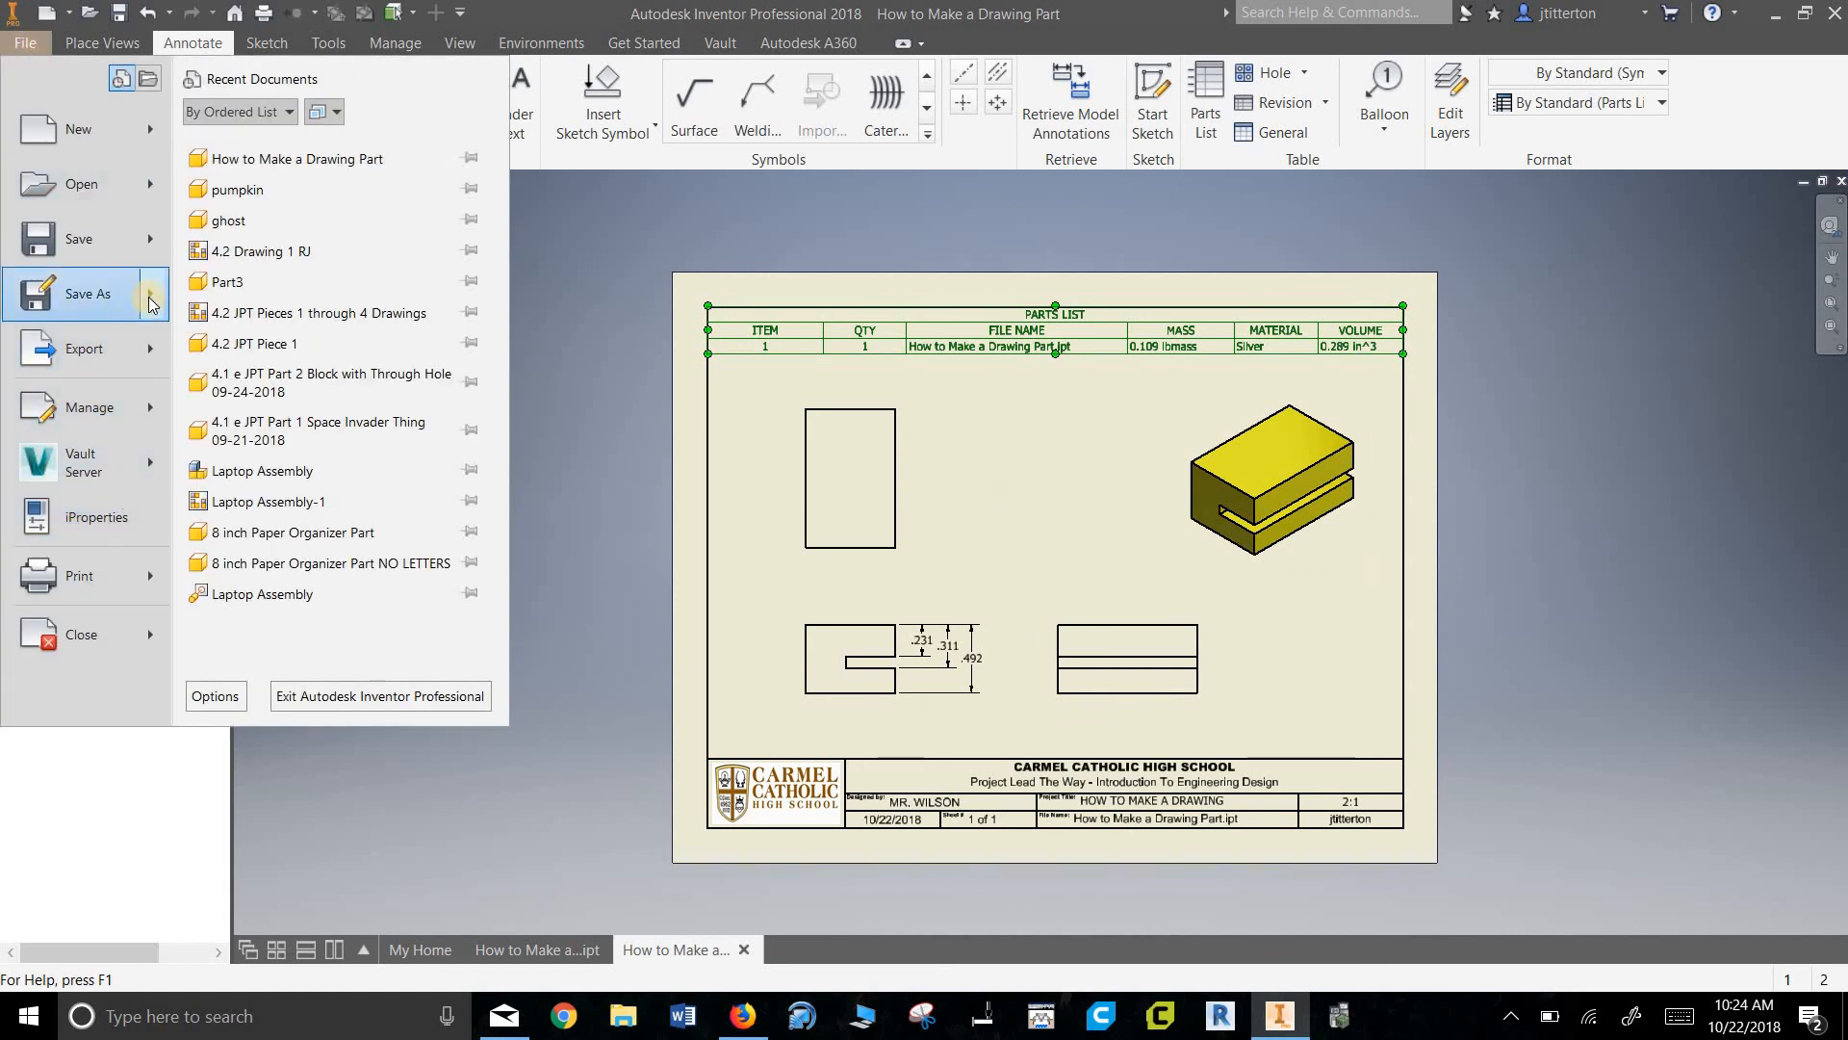
pyautogui.click(843, 693)
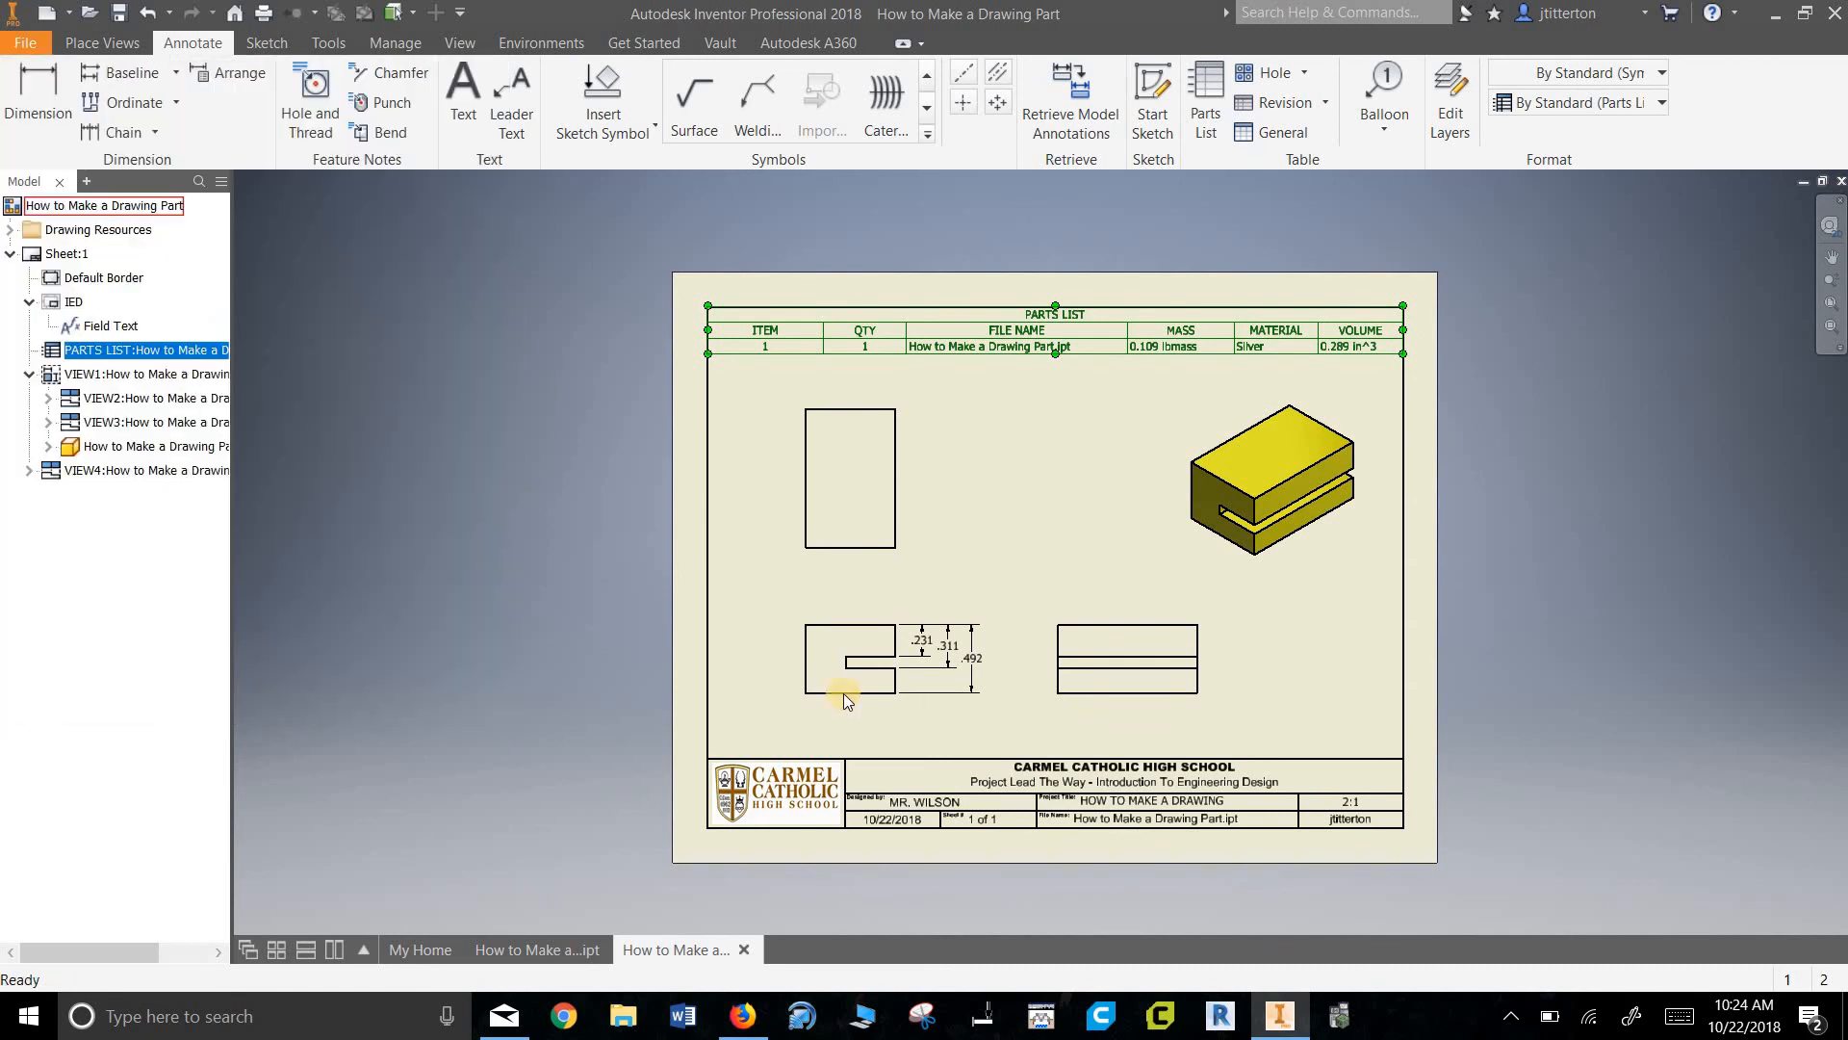
pyautogui.click(1019, 881)
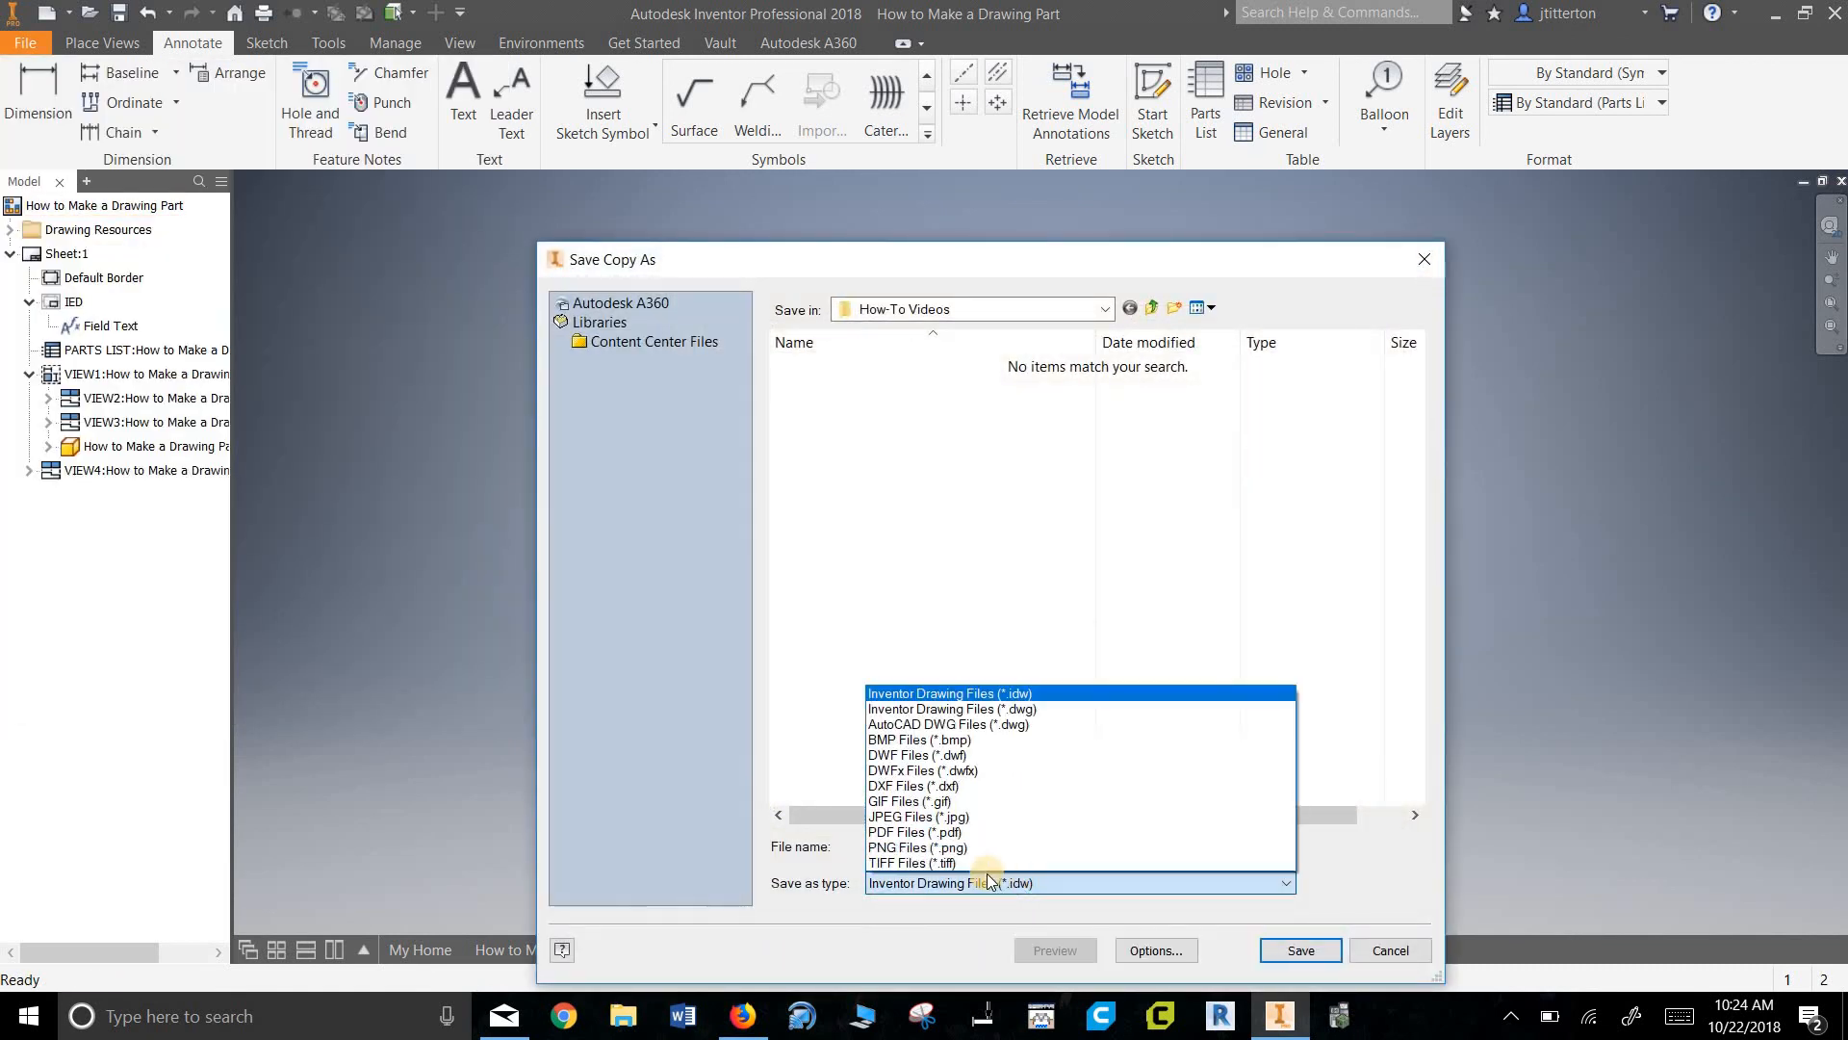
pyautogui.click(930, 833)
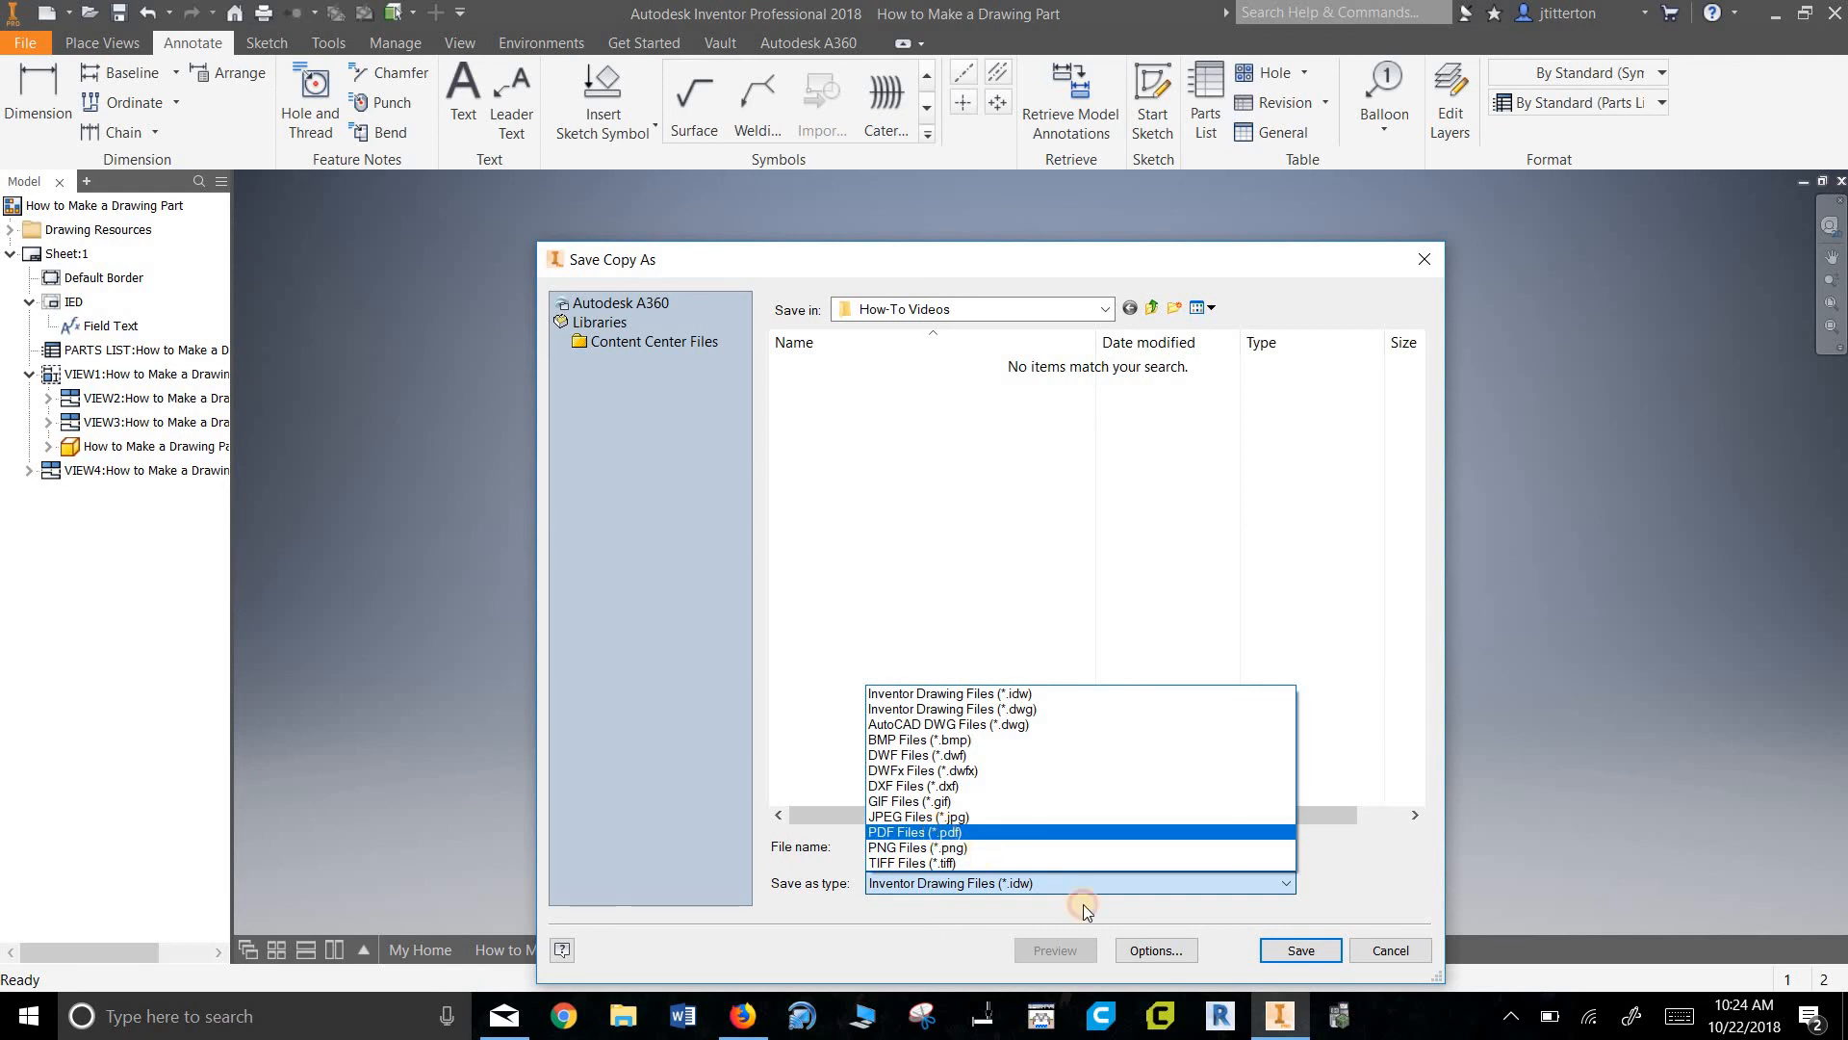
pyautogui.click(1160, 951)
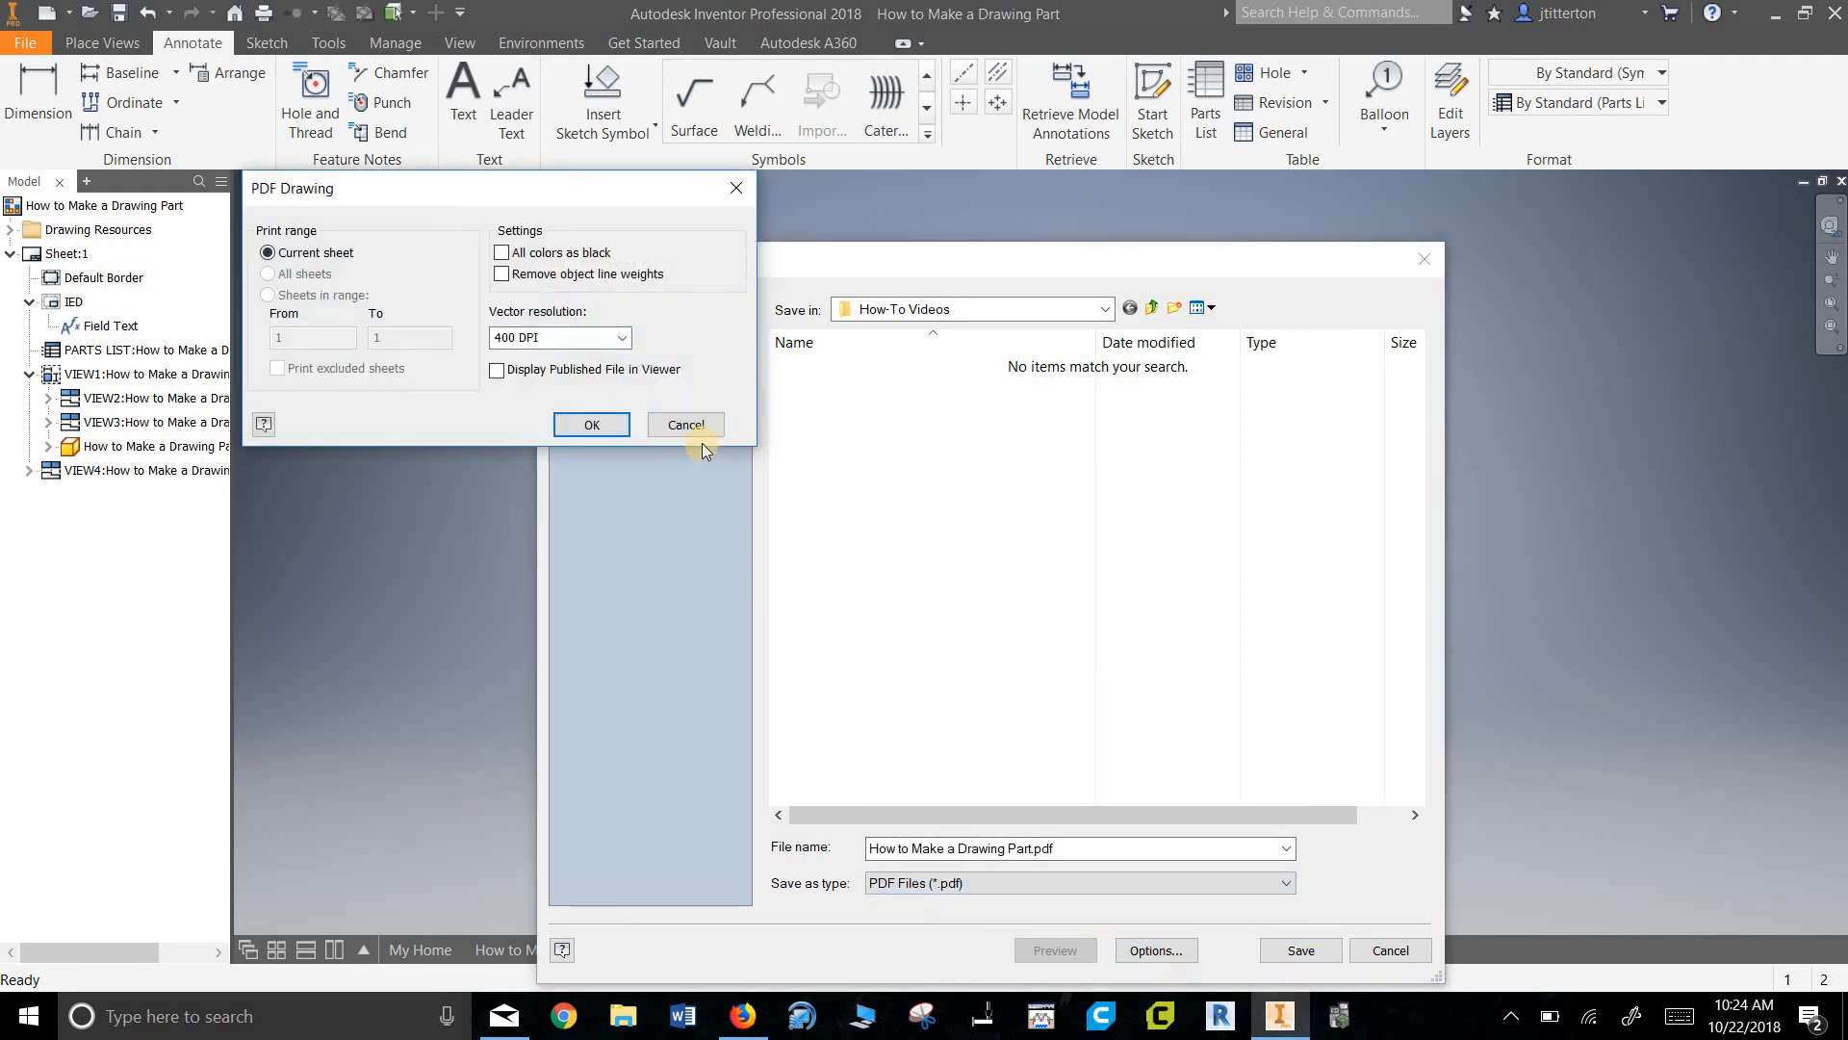
pyautogui.click(698, 432)
pyautogui.click(1392, 949)
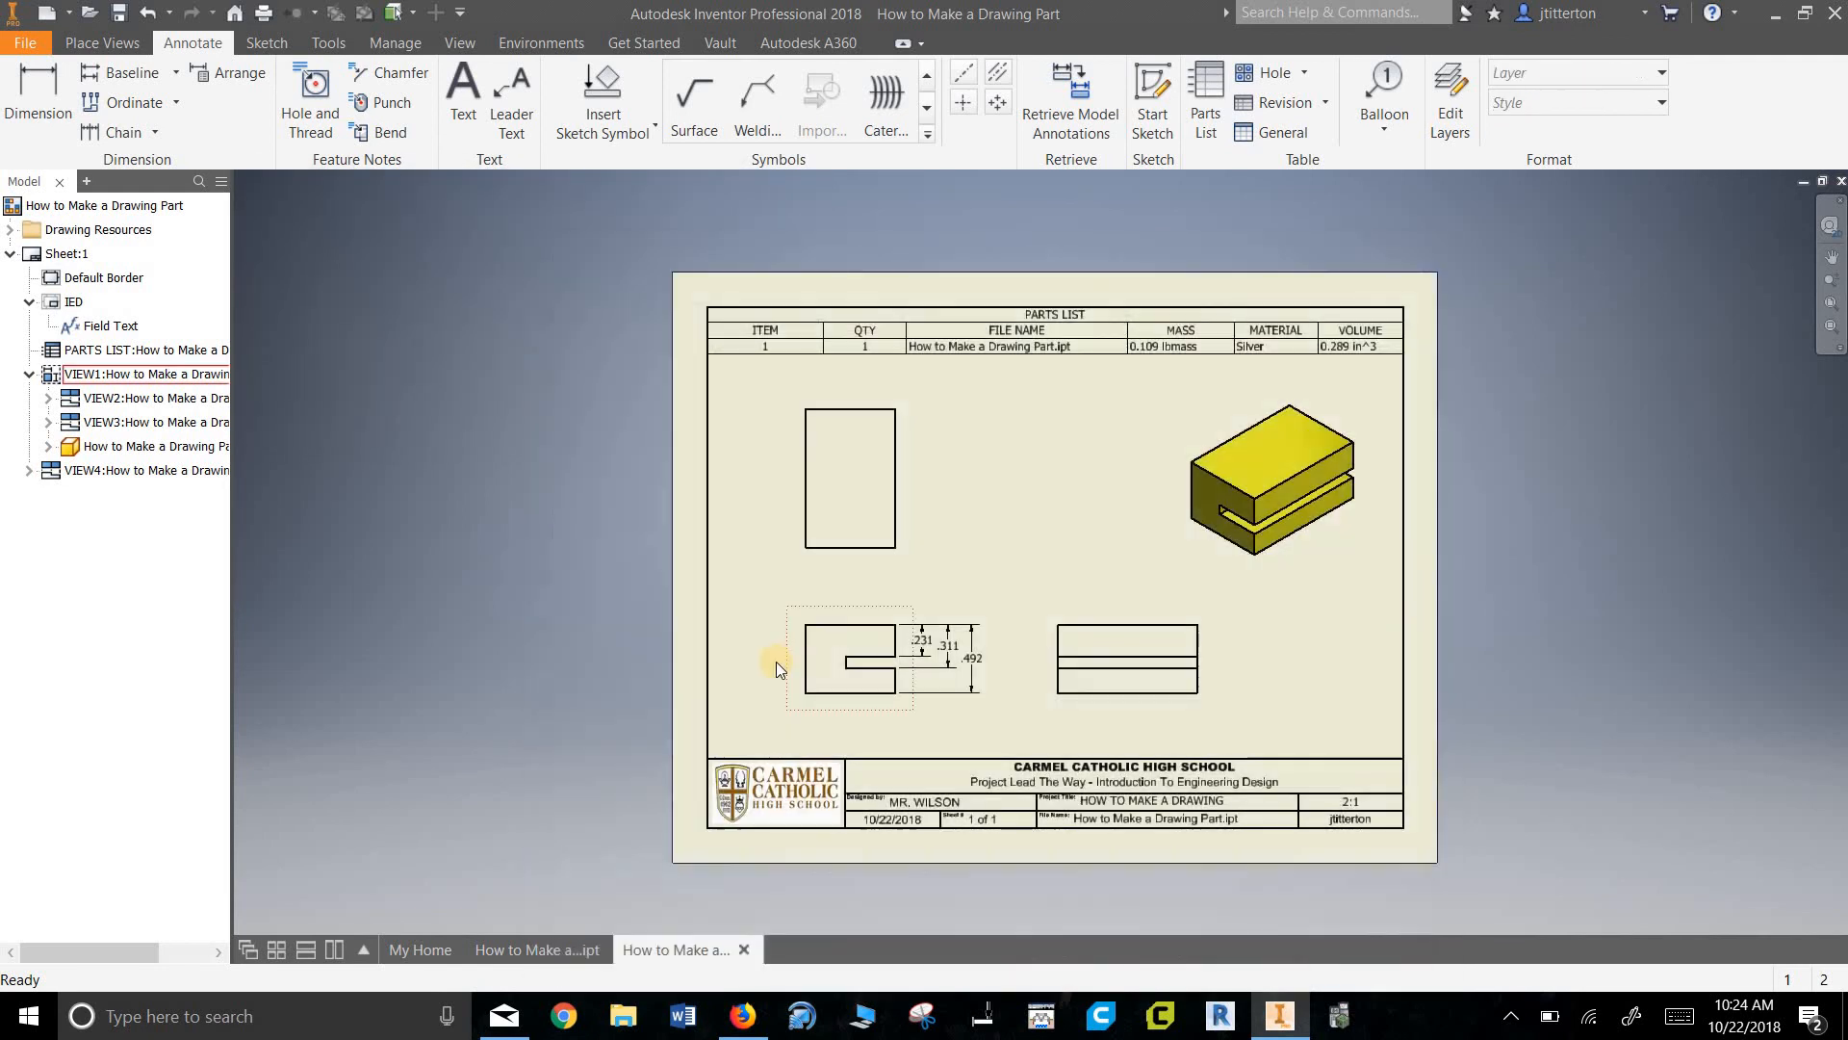
# - Add a new sheet to the drawing with the designer's name, project title HOW TO MAKE A DRAWING and scale 1:1
pyautogui.click(10, 253)
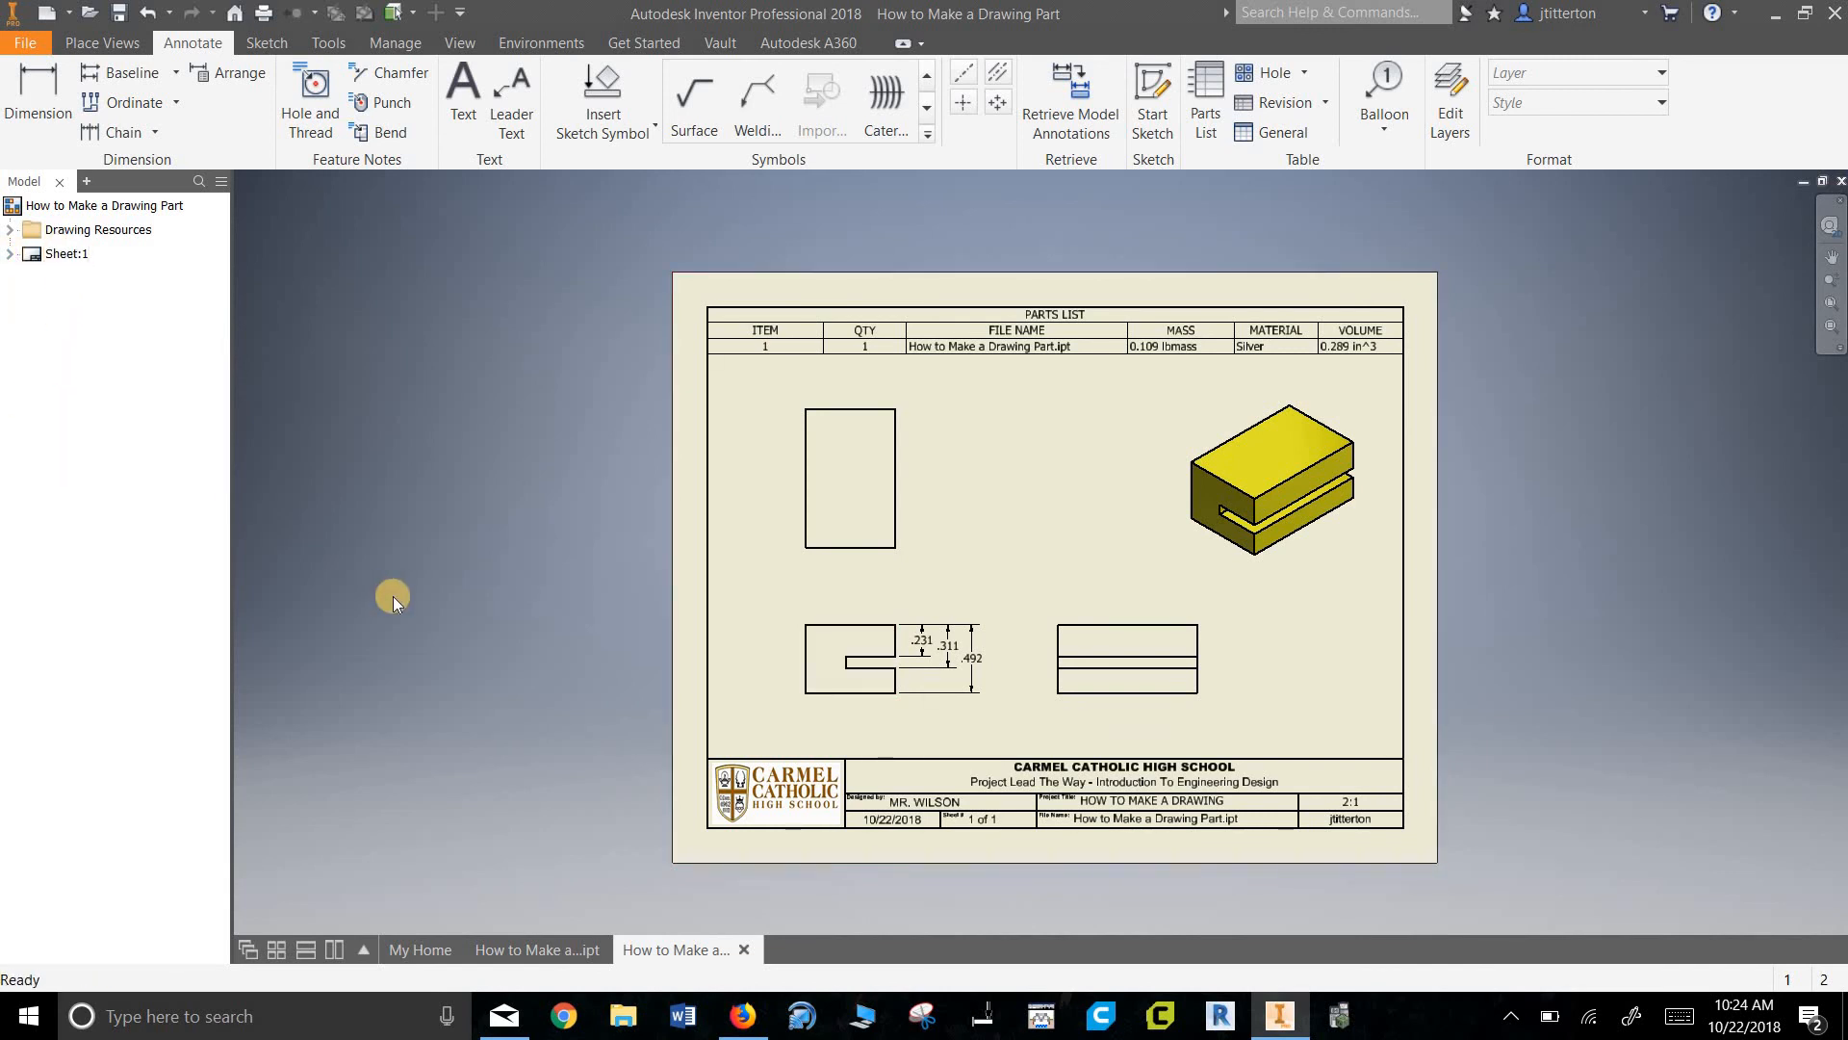
pyautogui.click(101, 41)
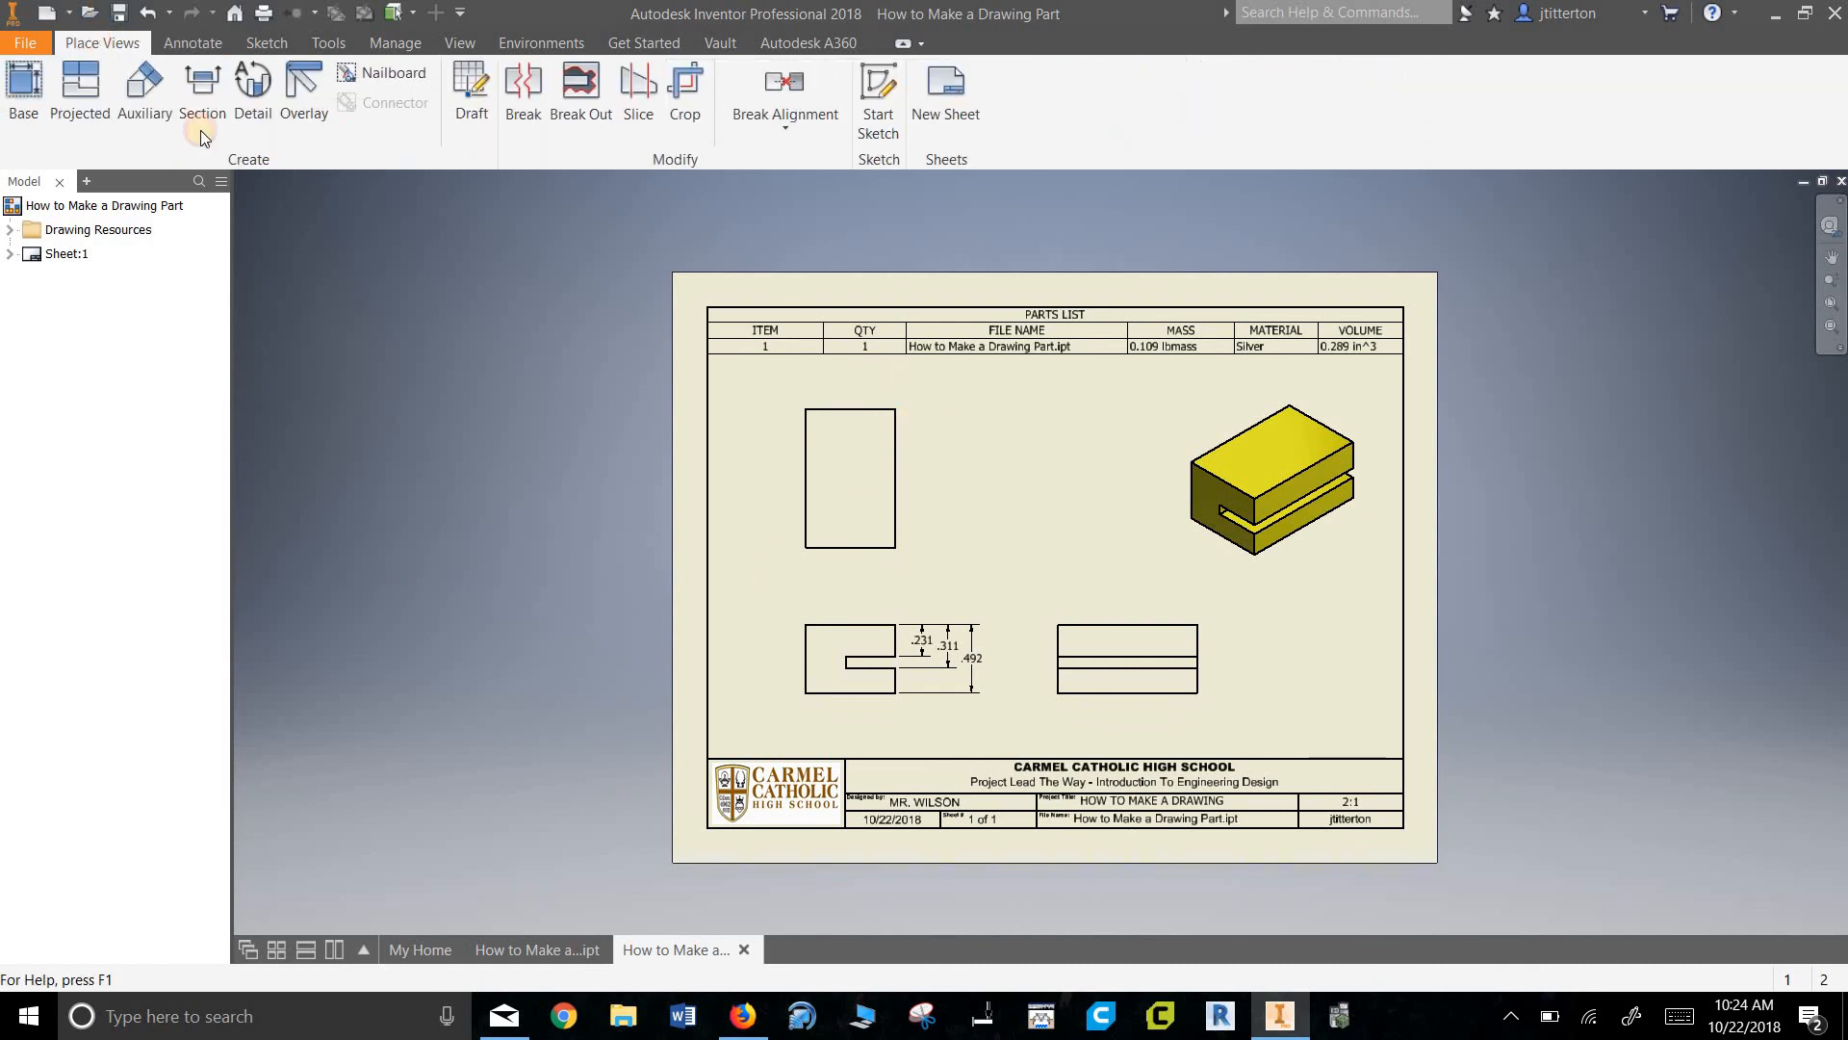
pyautogui.click(951, 116)
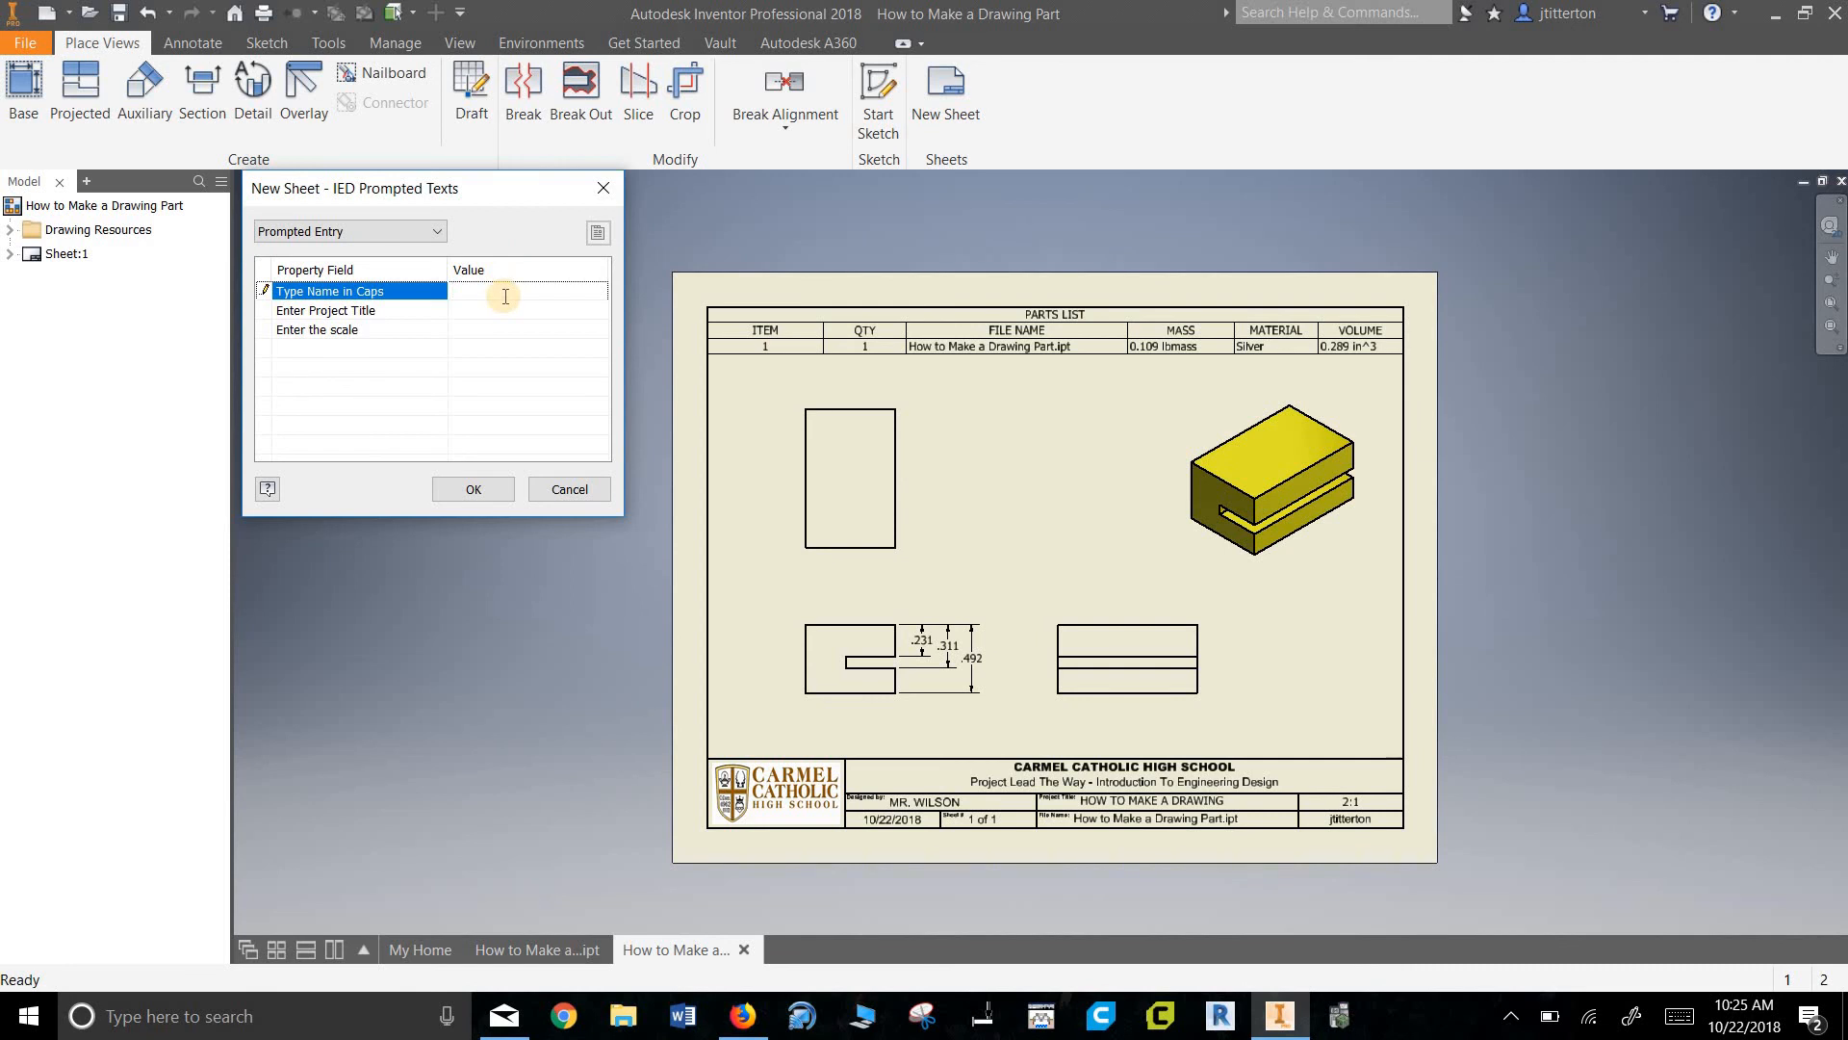
pyautogui.press('capslock')
pyautogui.write('MR. WILSON')
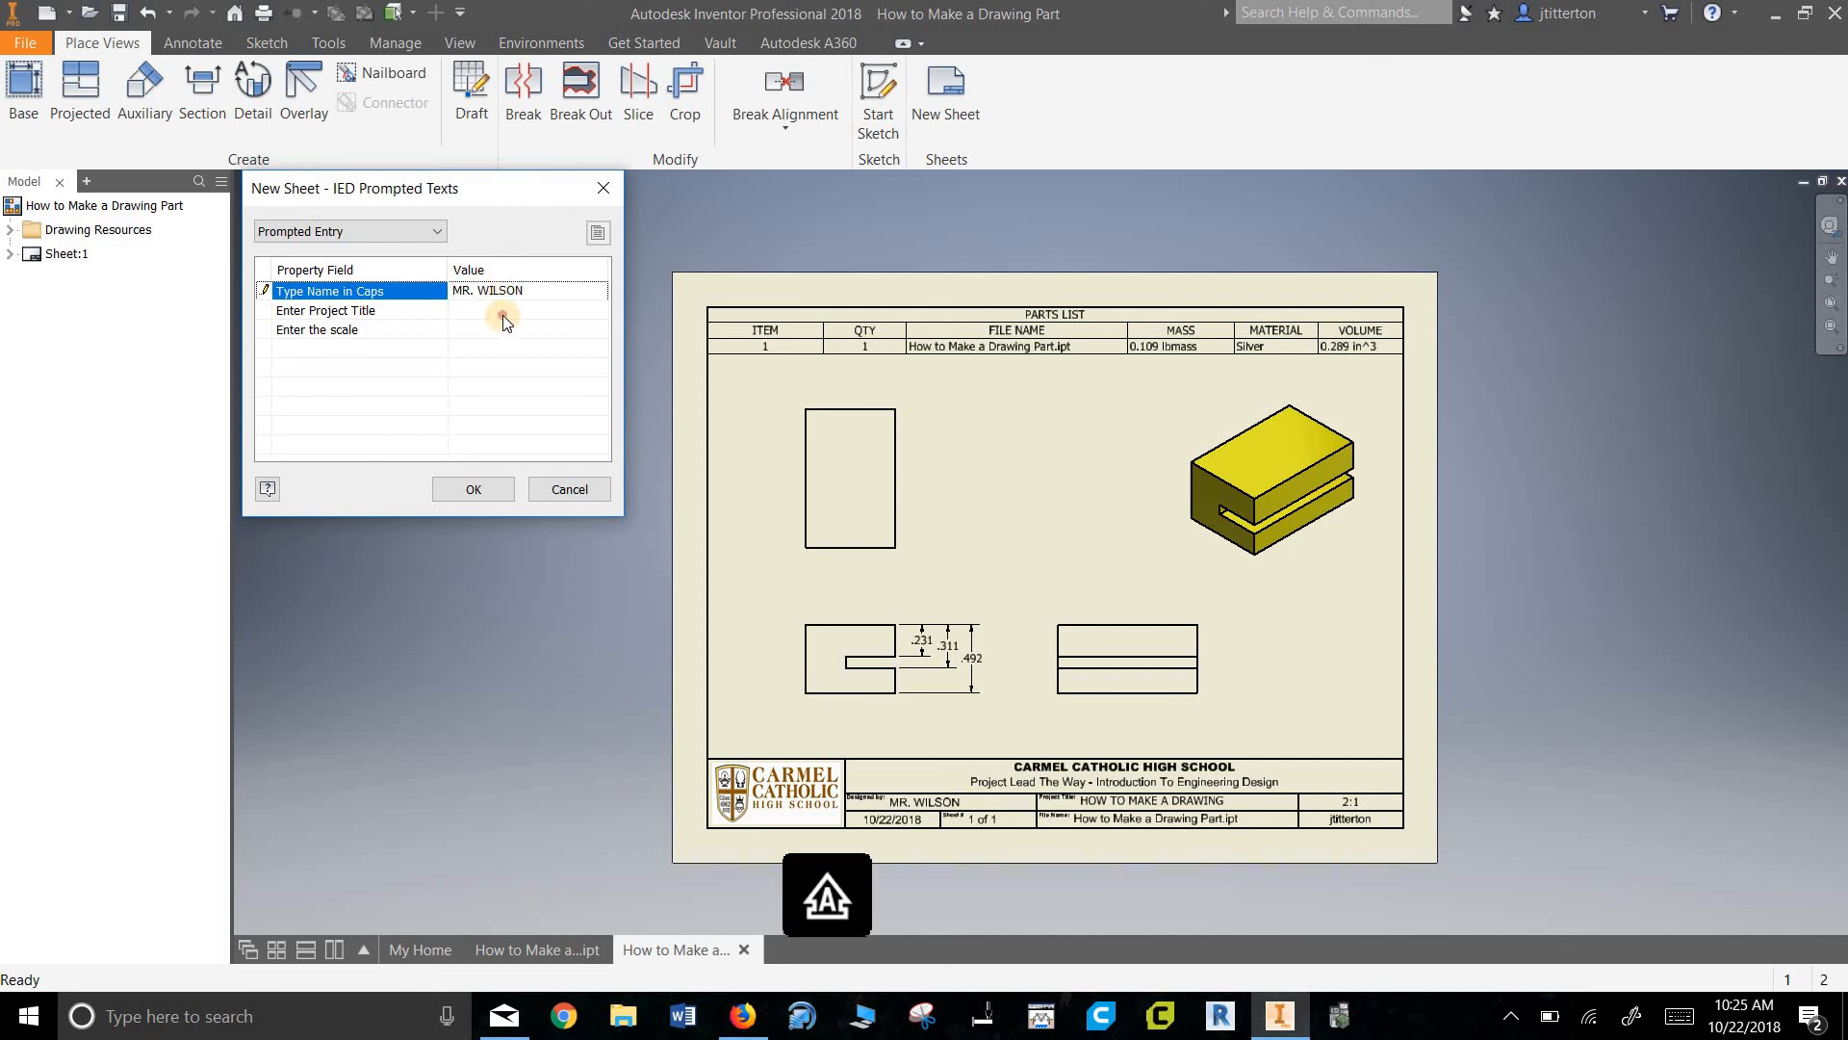
pyautogui.click(502, 315)
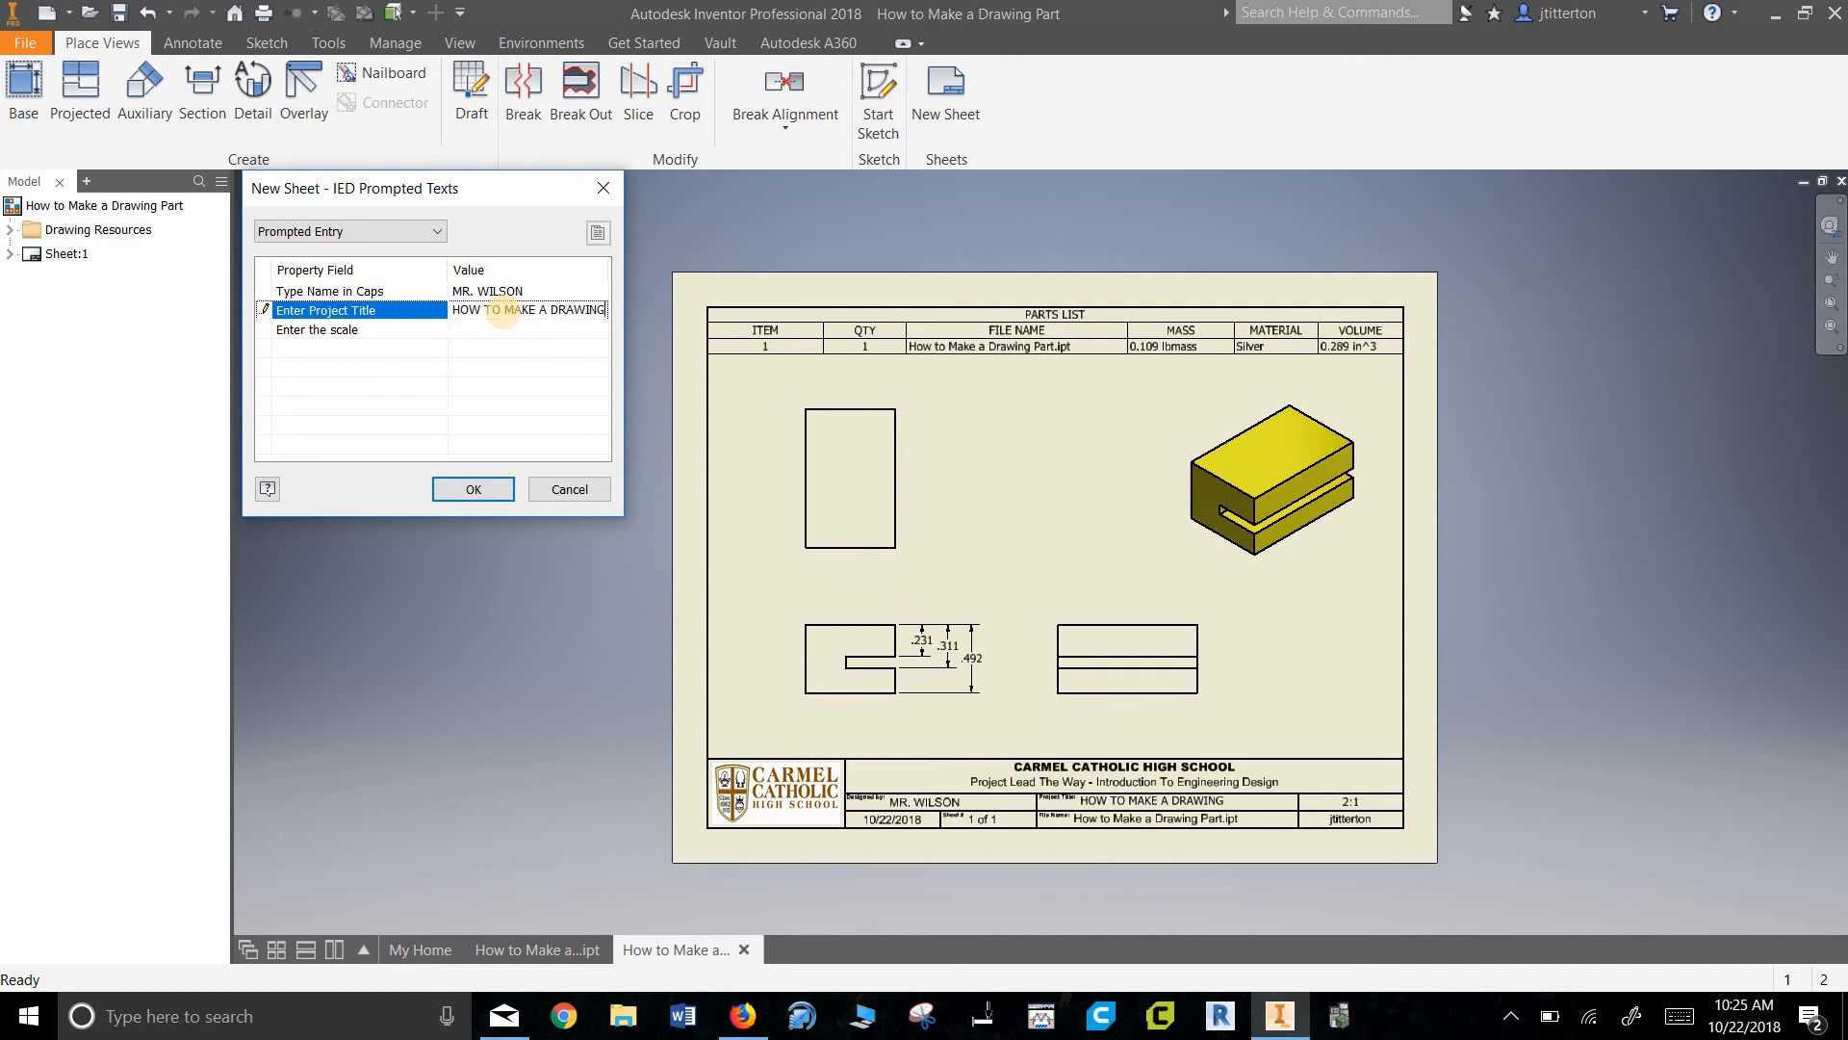
pyautogui.click(479, 332)
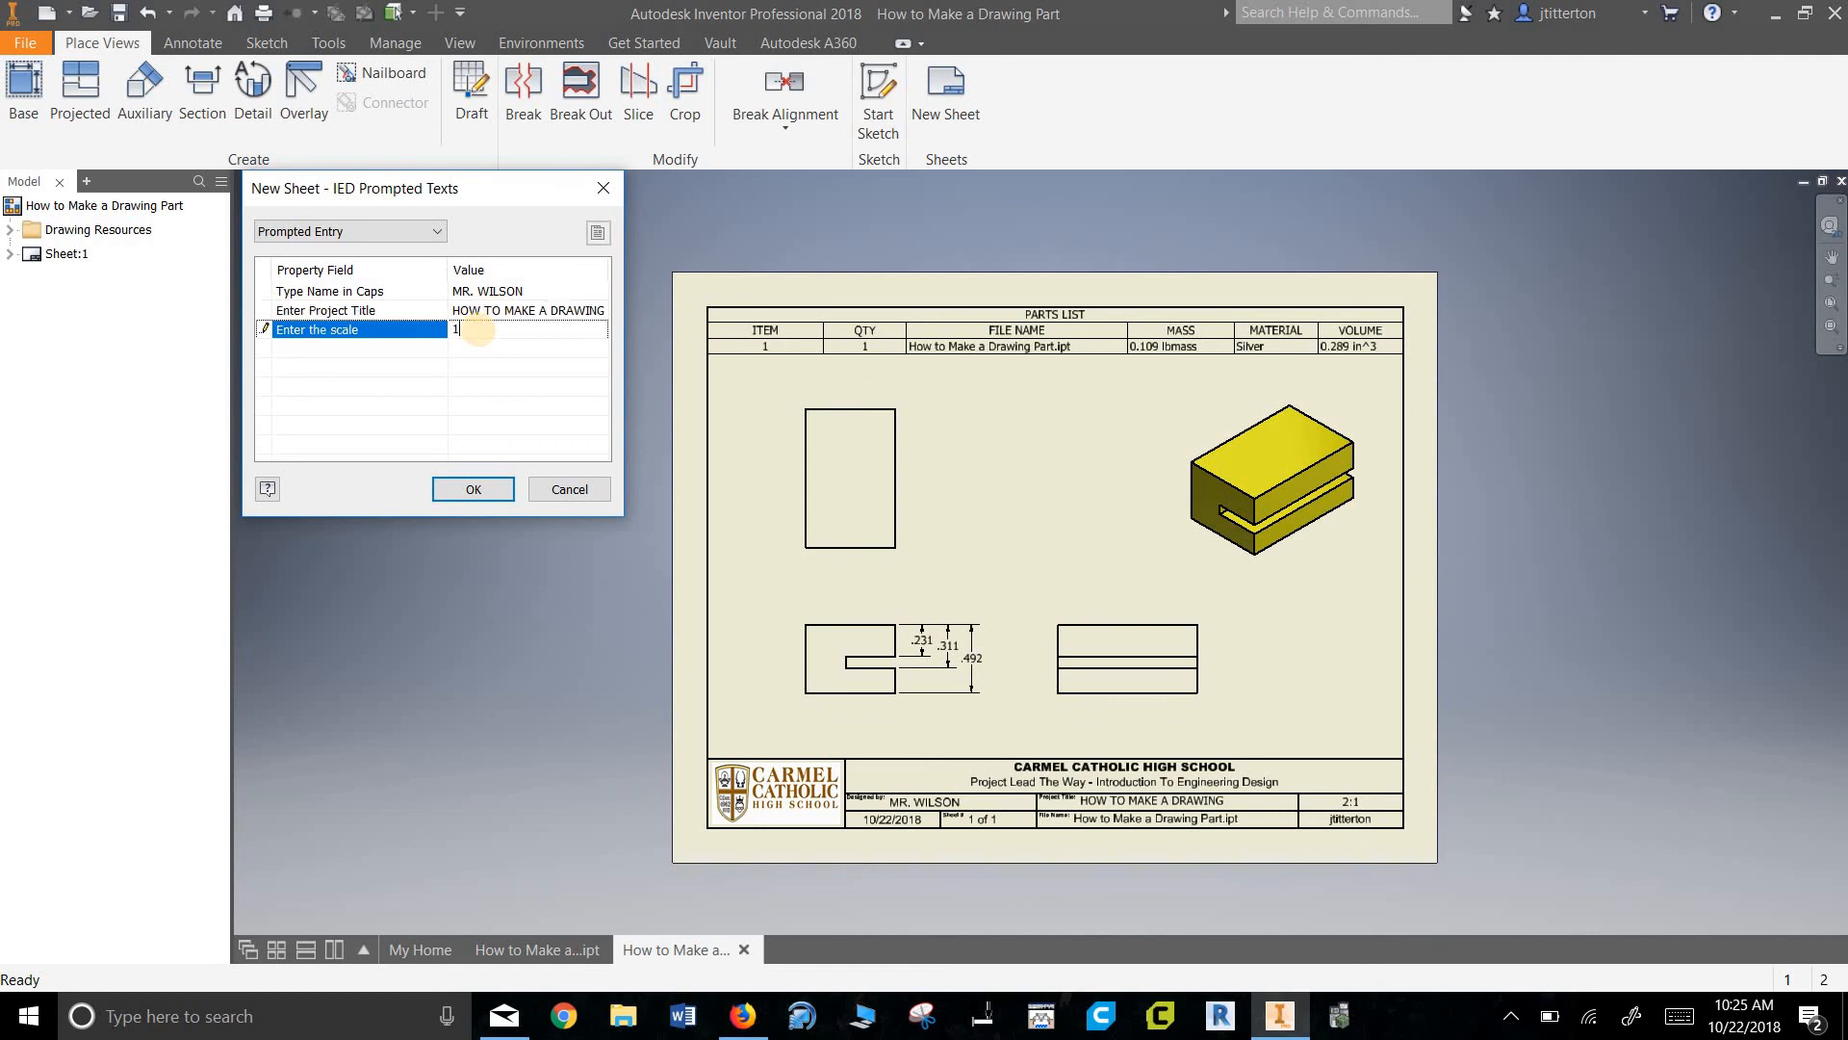
pyautogui.click(490, 491)
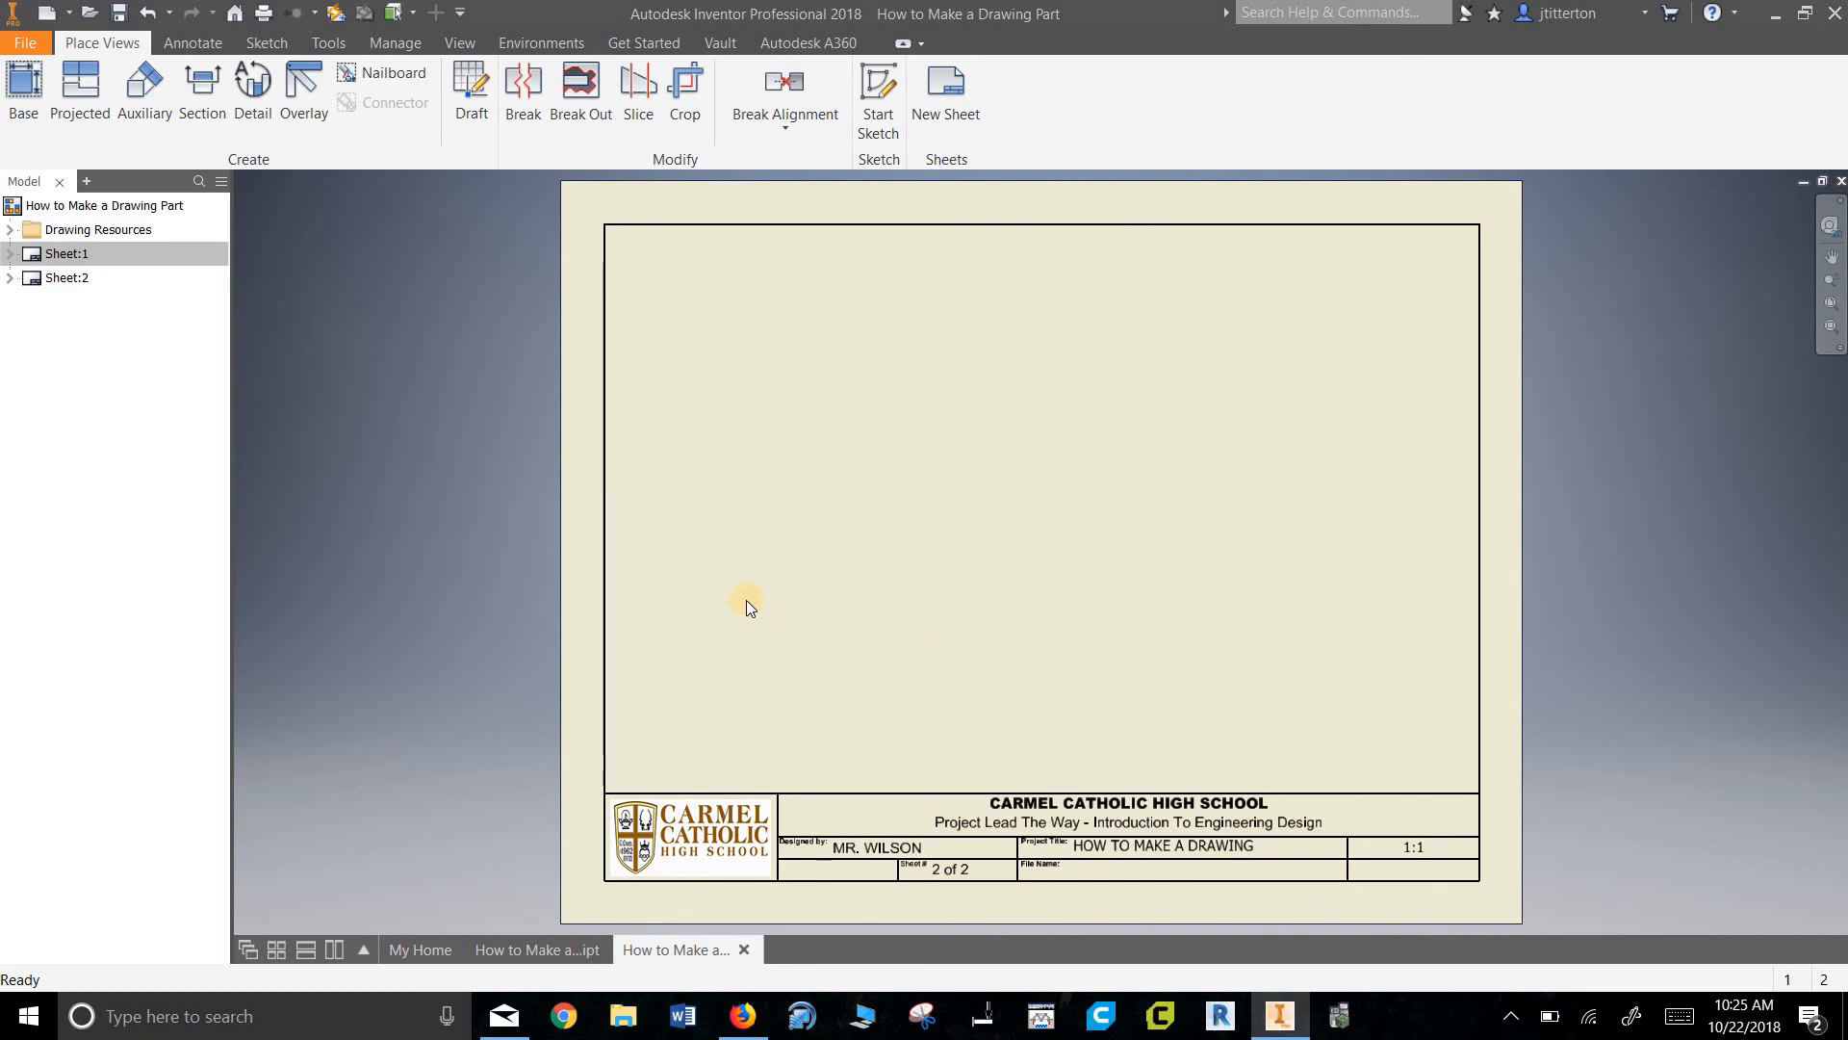
pyautogui.click(535, 950)
pyautogui.click(560, 951)
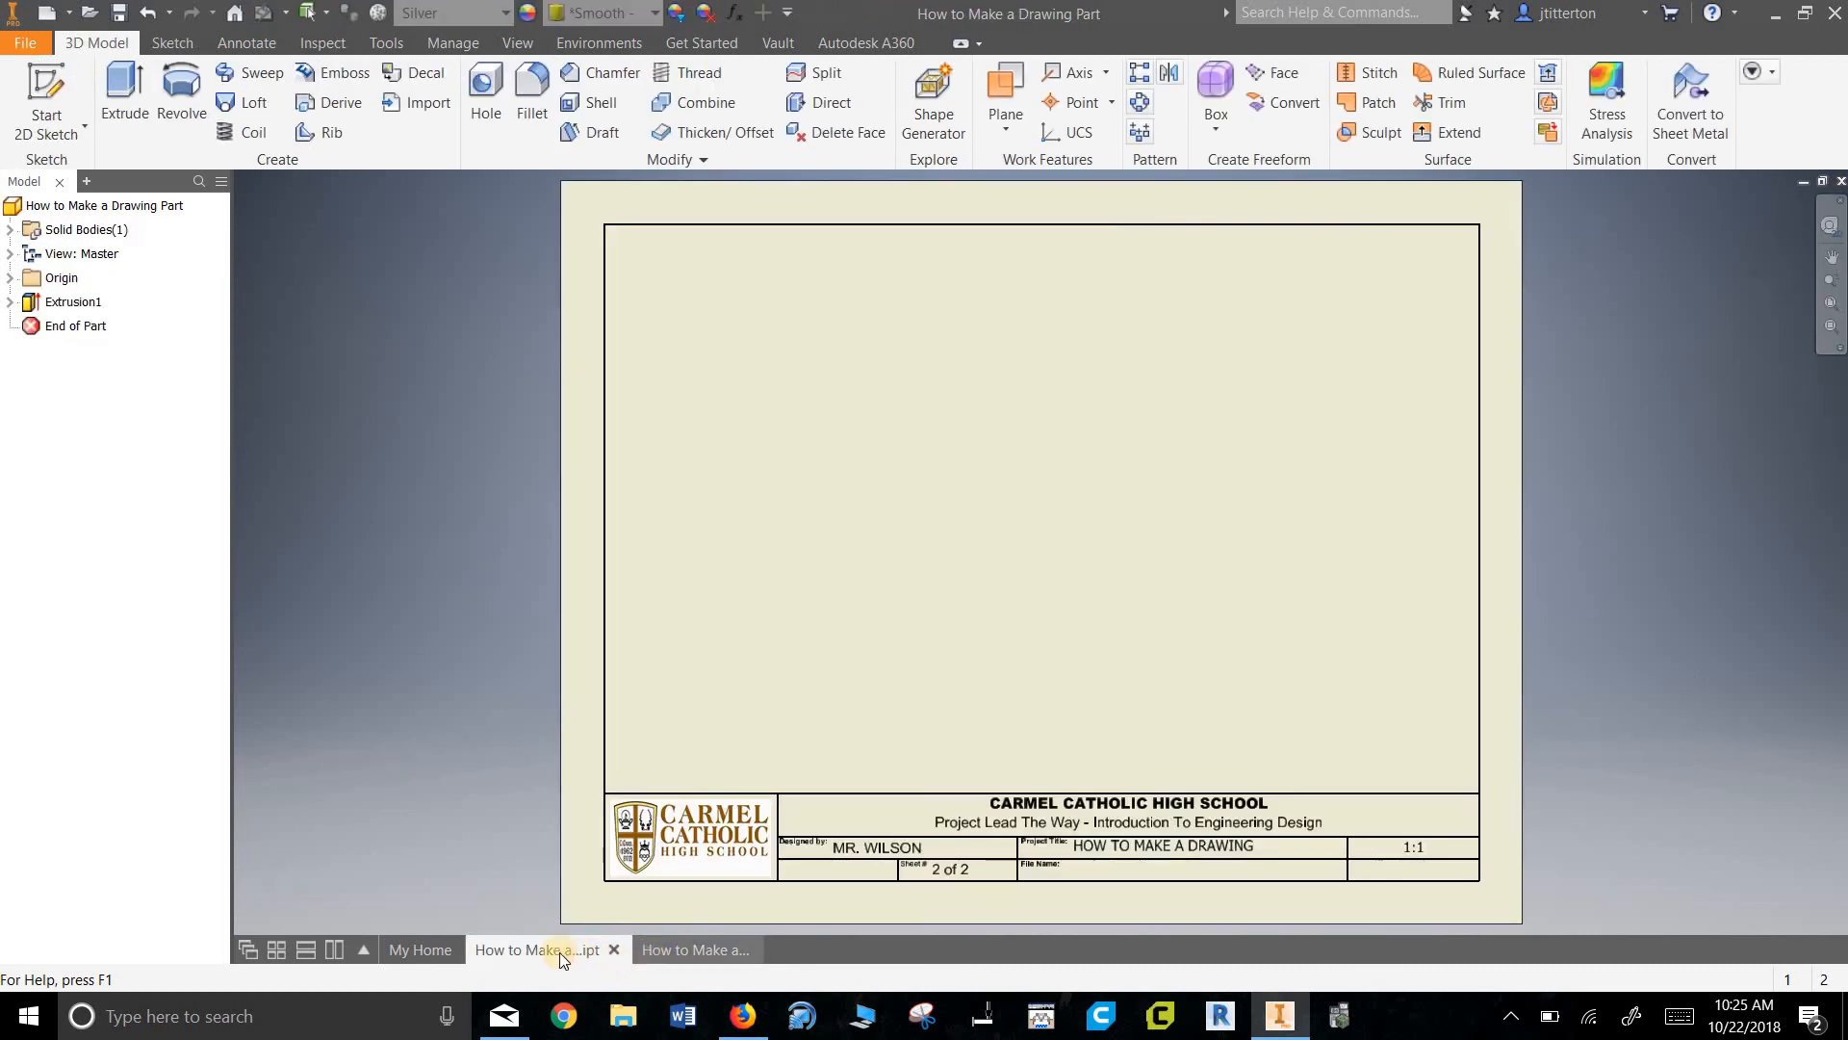
pyautogui.click(655, 951)
pyautogui.click(568, 952)
pyautogui.click(654, 953)
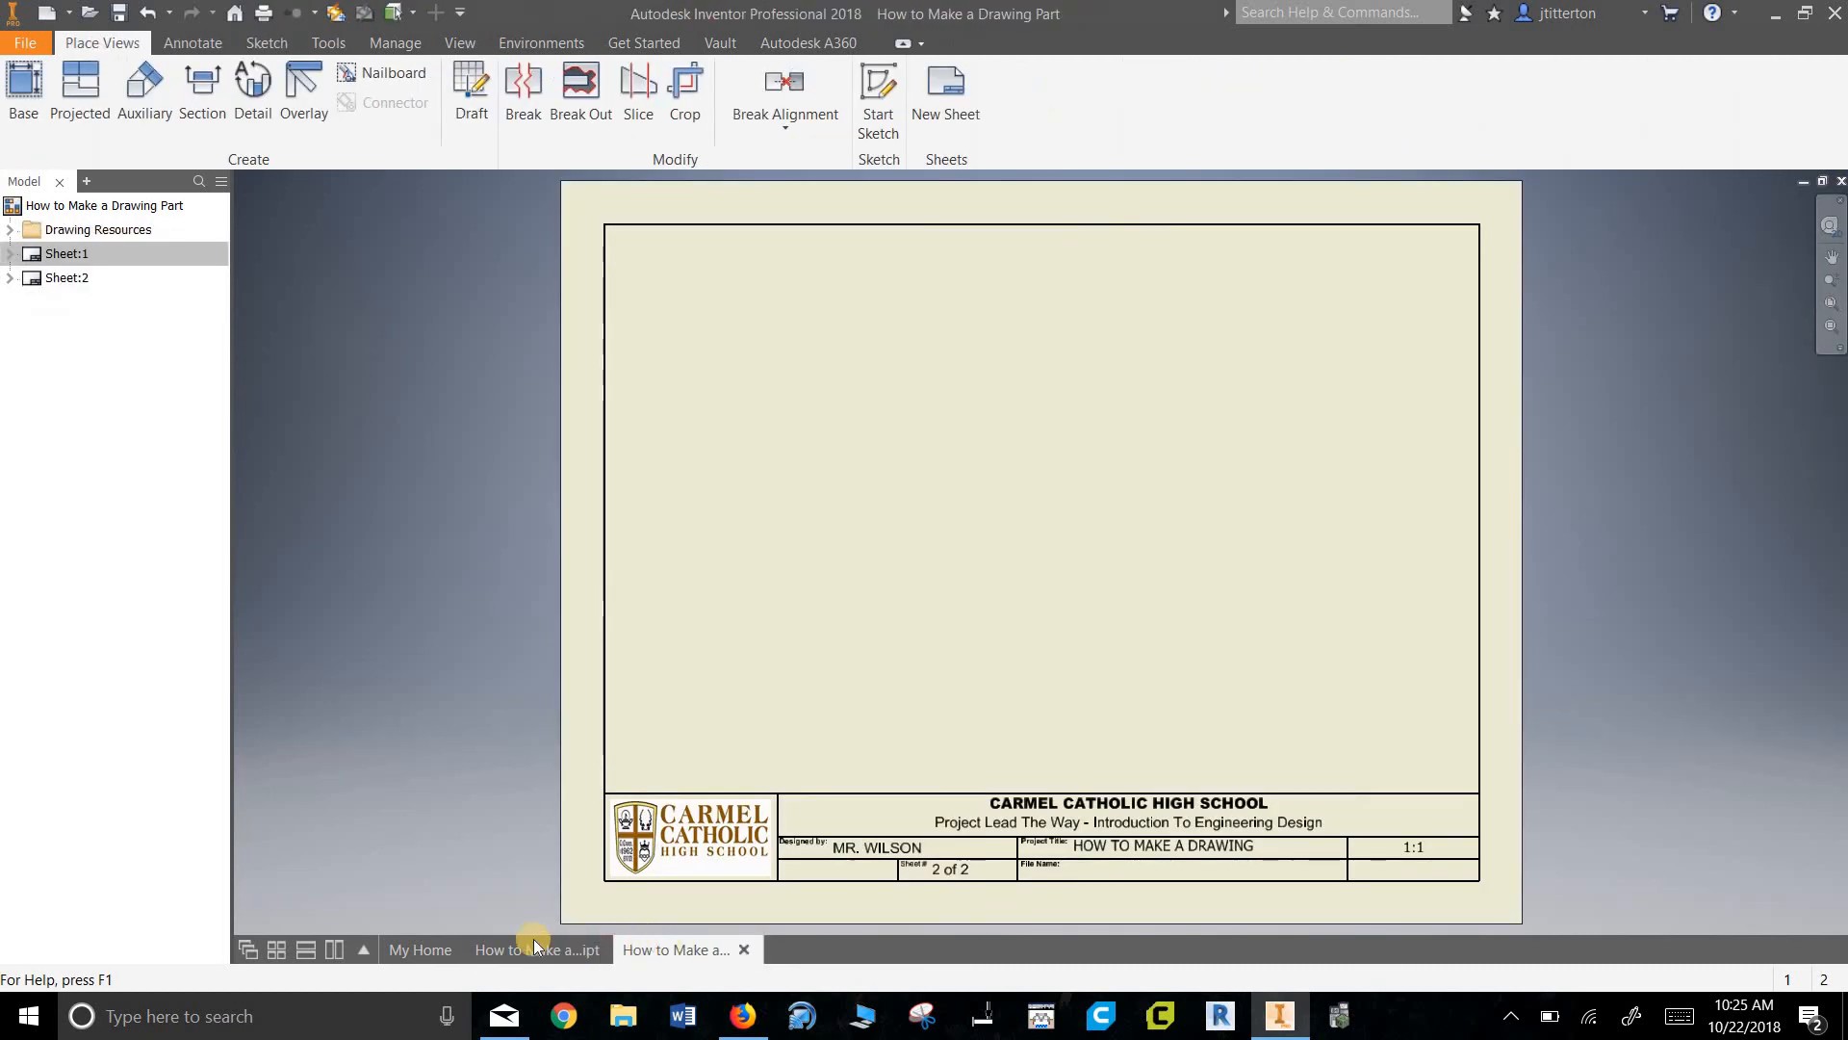
# - Activate Sheet:1 and check the sheet number in its title block
pyautogui.doubleClick(32, 256)
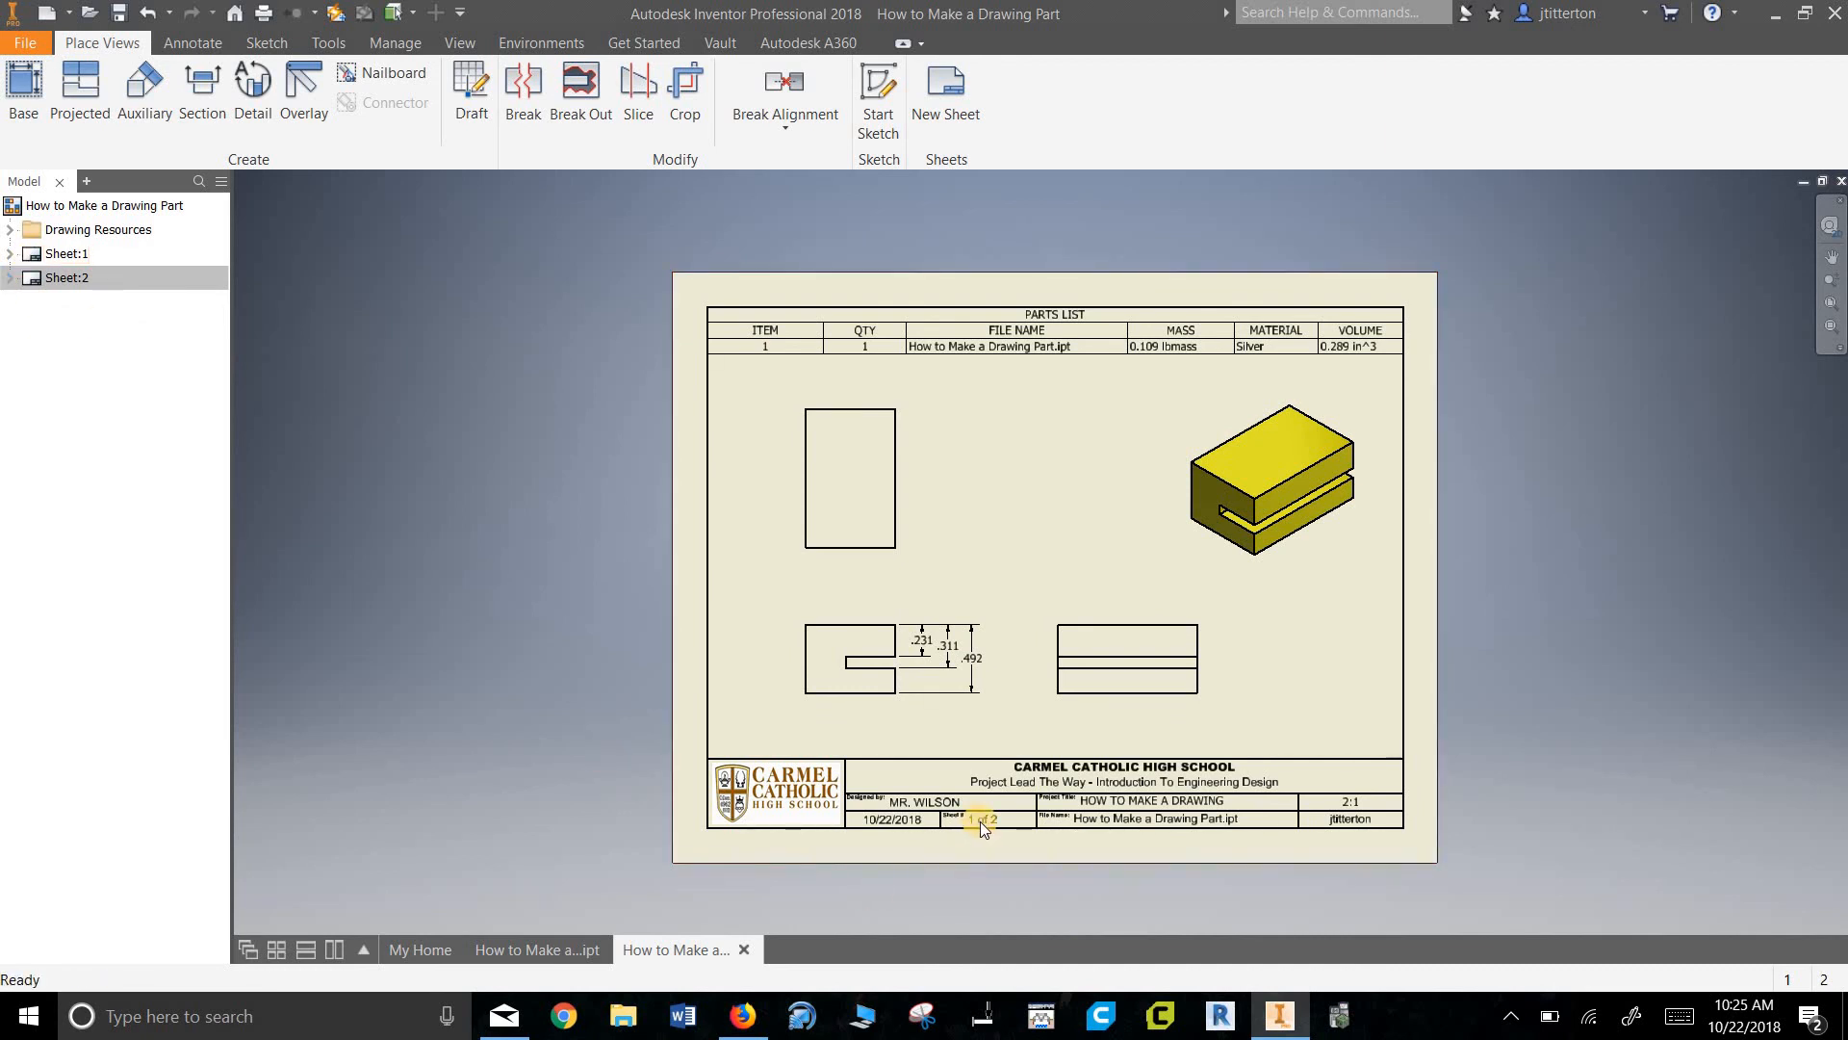
pyautogui.scroll(5, 980, 822)
pyautogui.scroll(-5, 1014, 826)
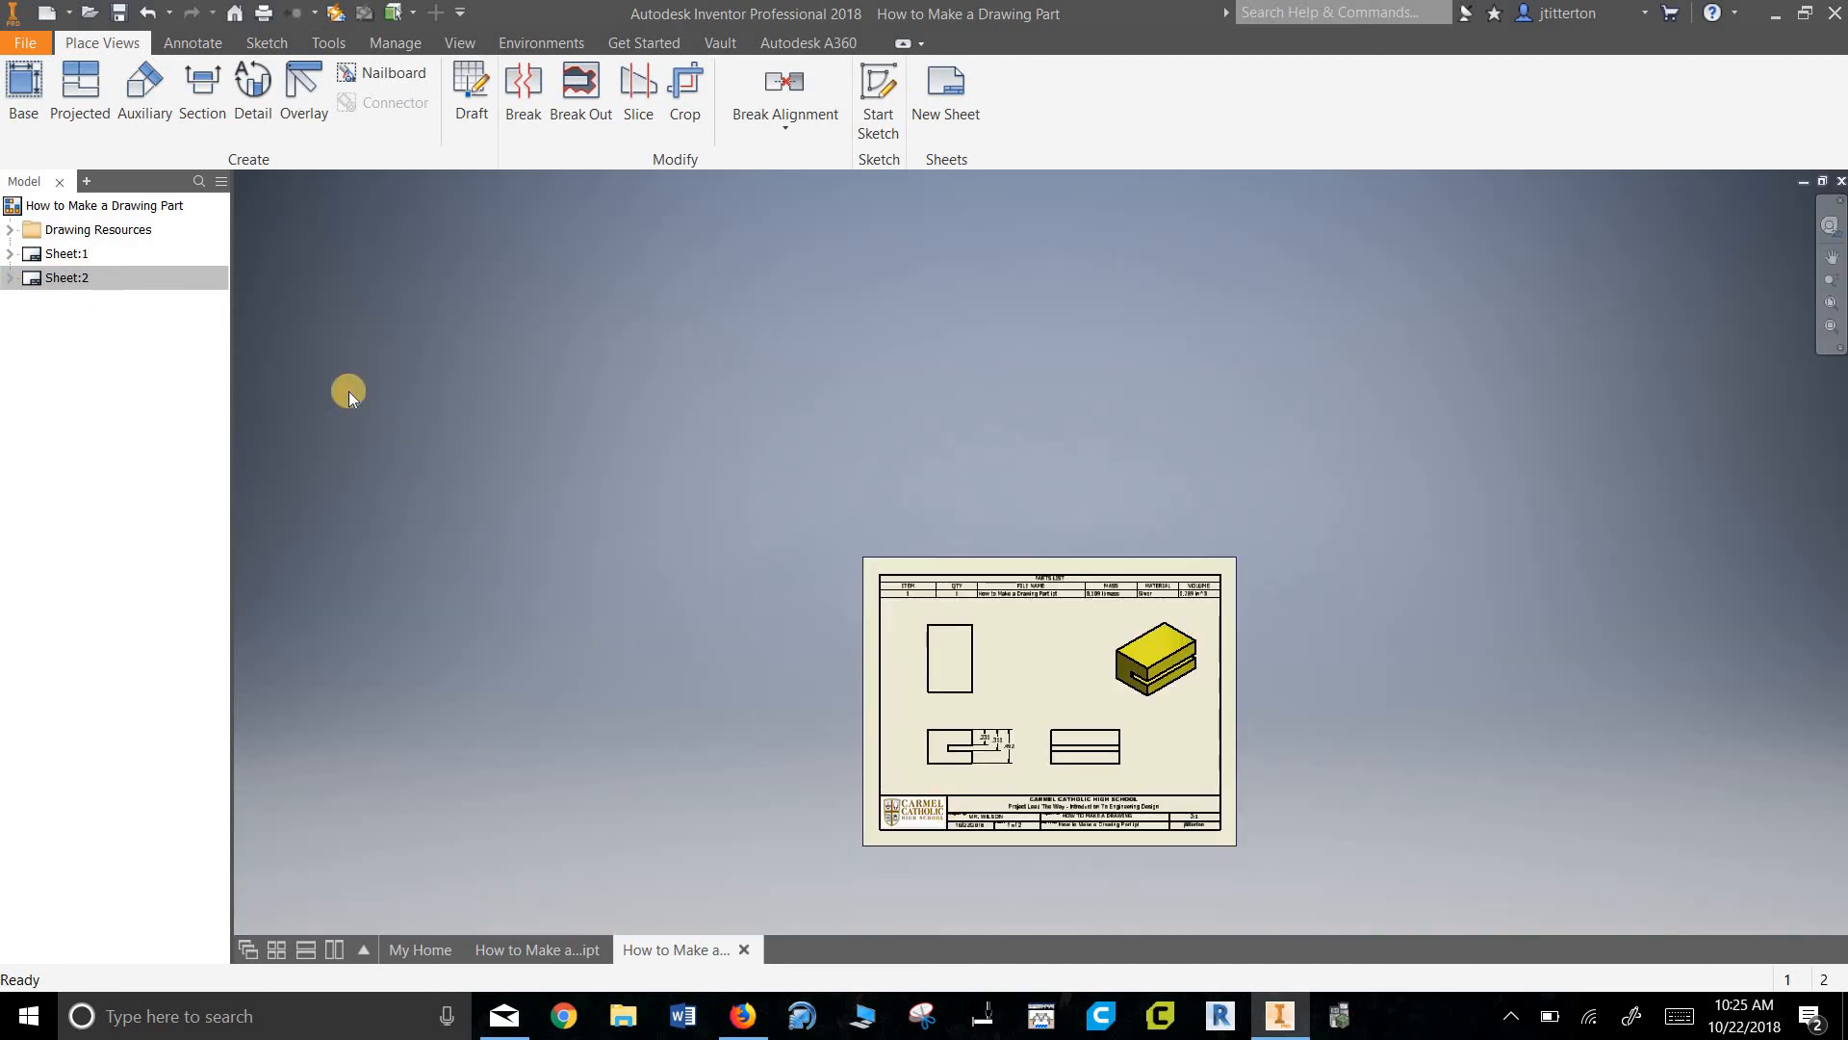
# - Activate Sheet:2 and check the sheet number in its title block
pyautogui.doubleClick(65, 276)
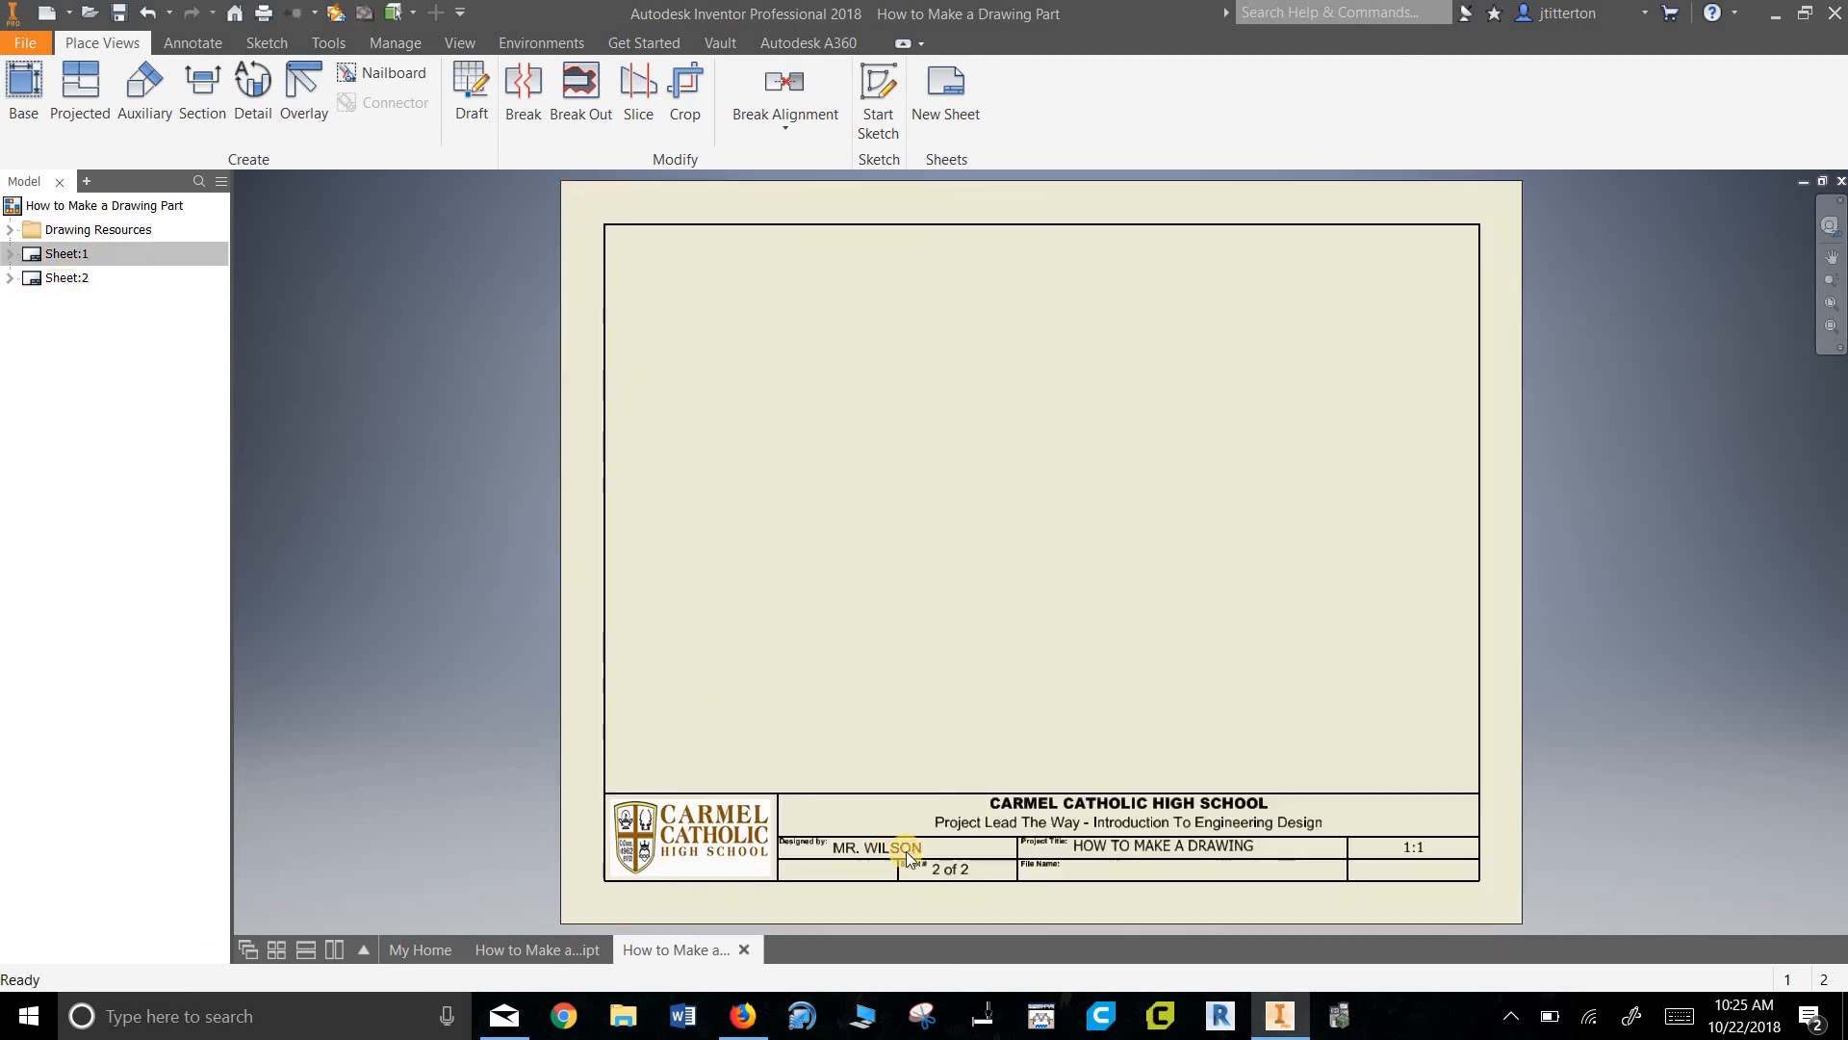
pyautogui.scroll(4, 1042, 897)
pyautogui.scroll(-2, 1042, 897)
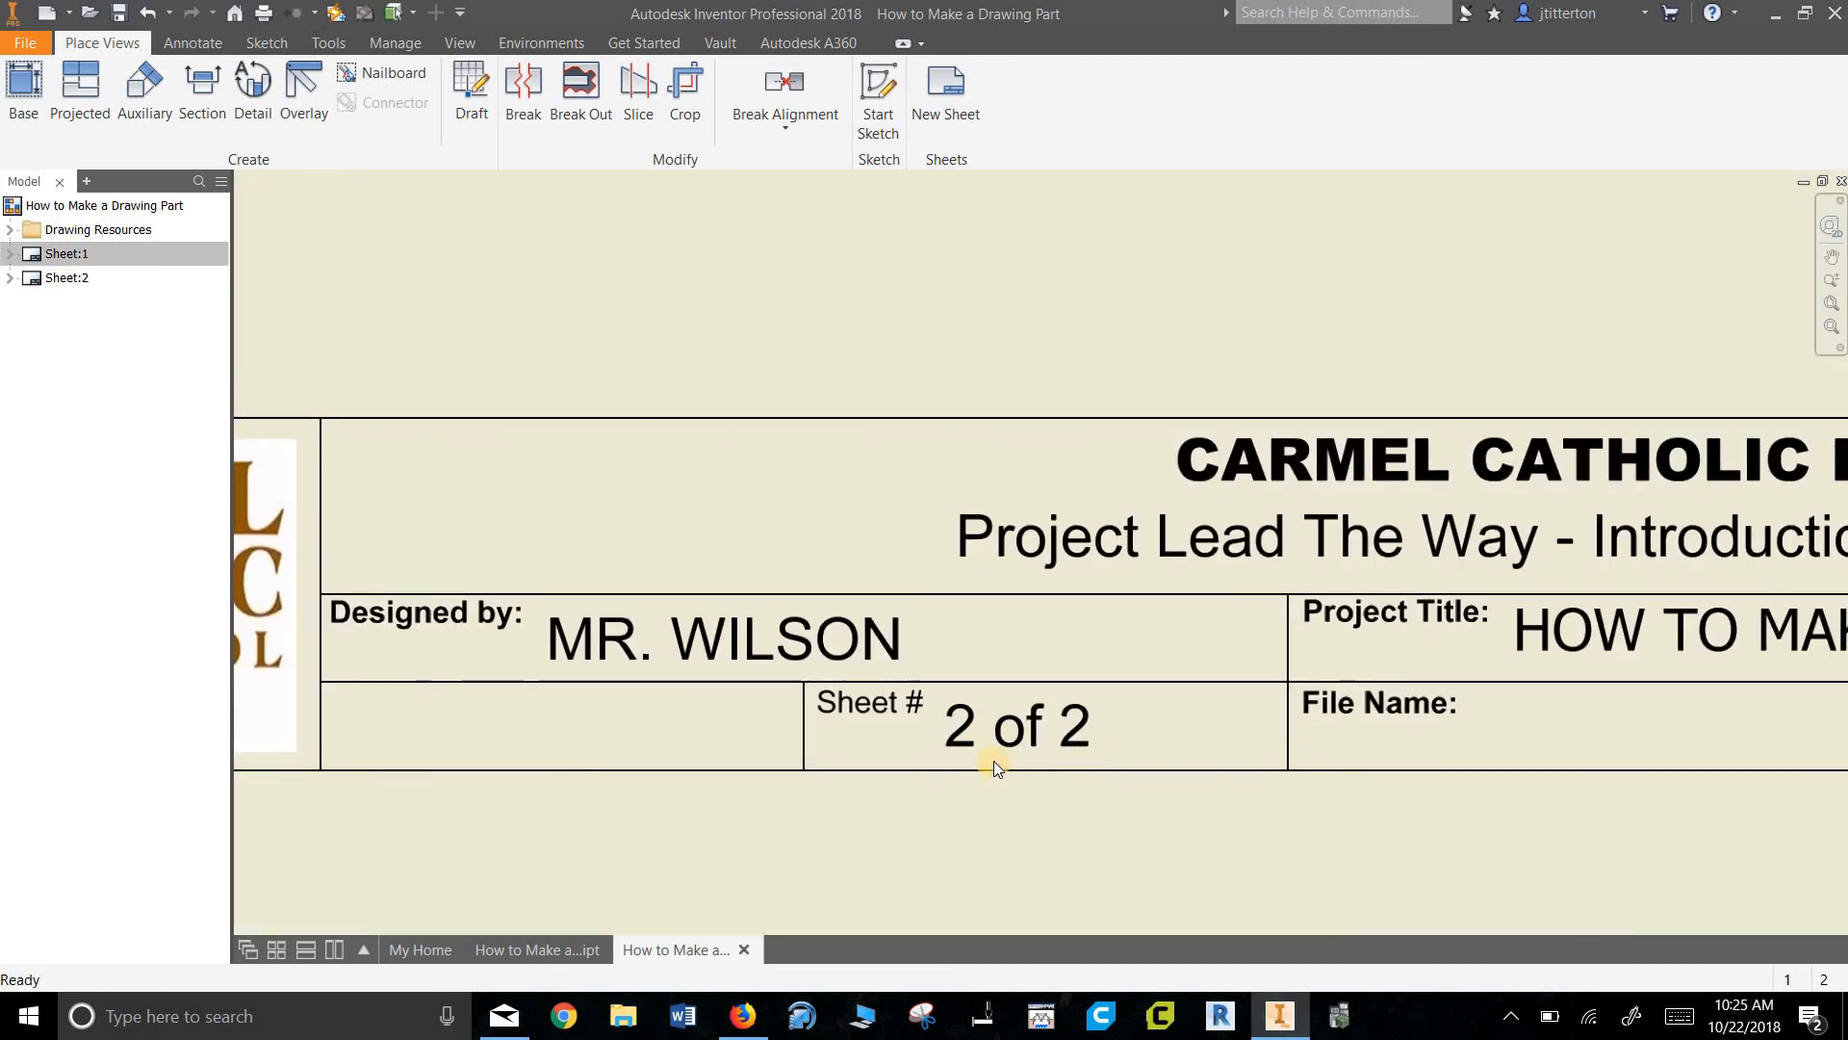
pyautogui.scroll(-3, 997, 759)
pyautogui.scroll(-3, 1037, 622)
pyautogui.scroll(2, 892, 666)
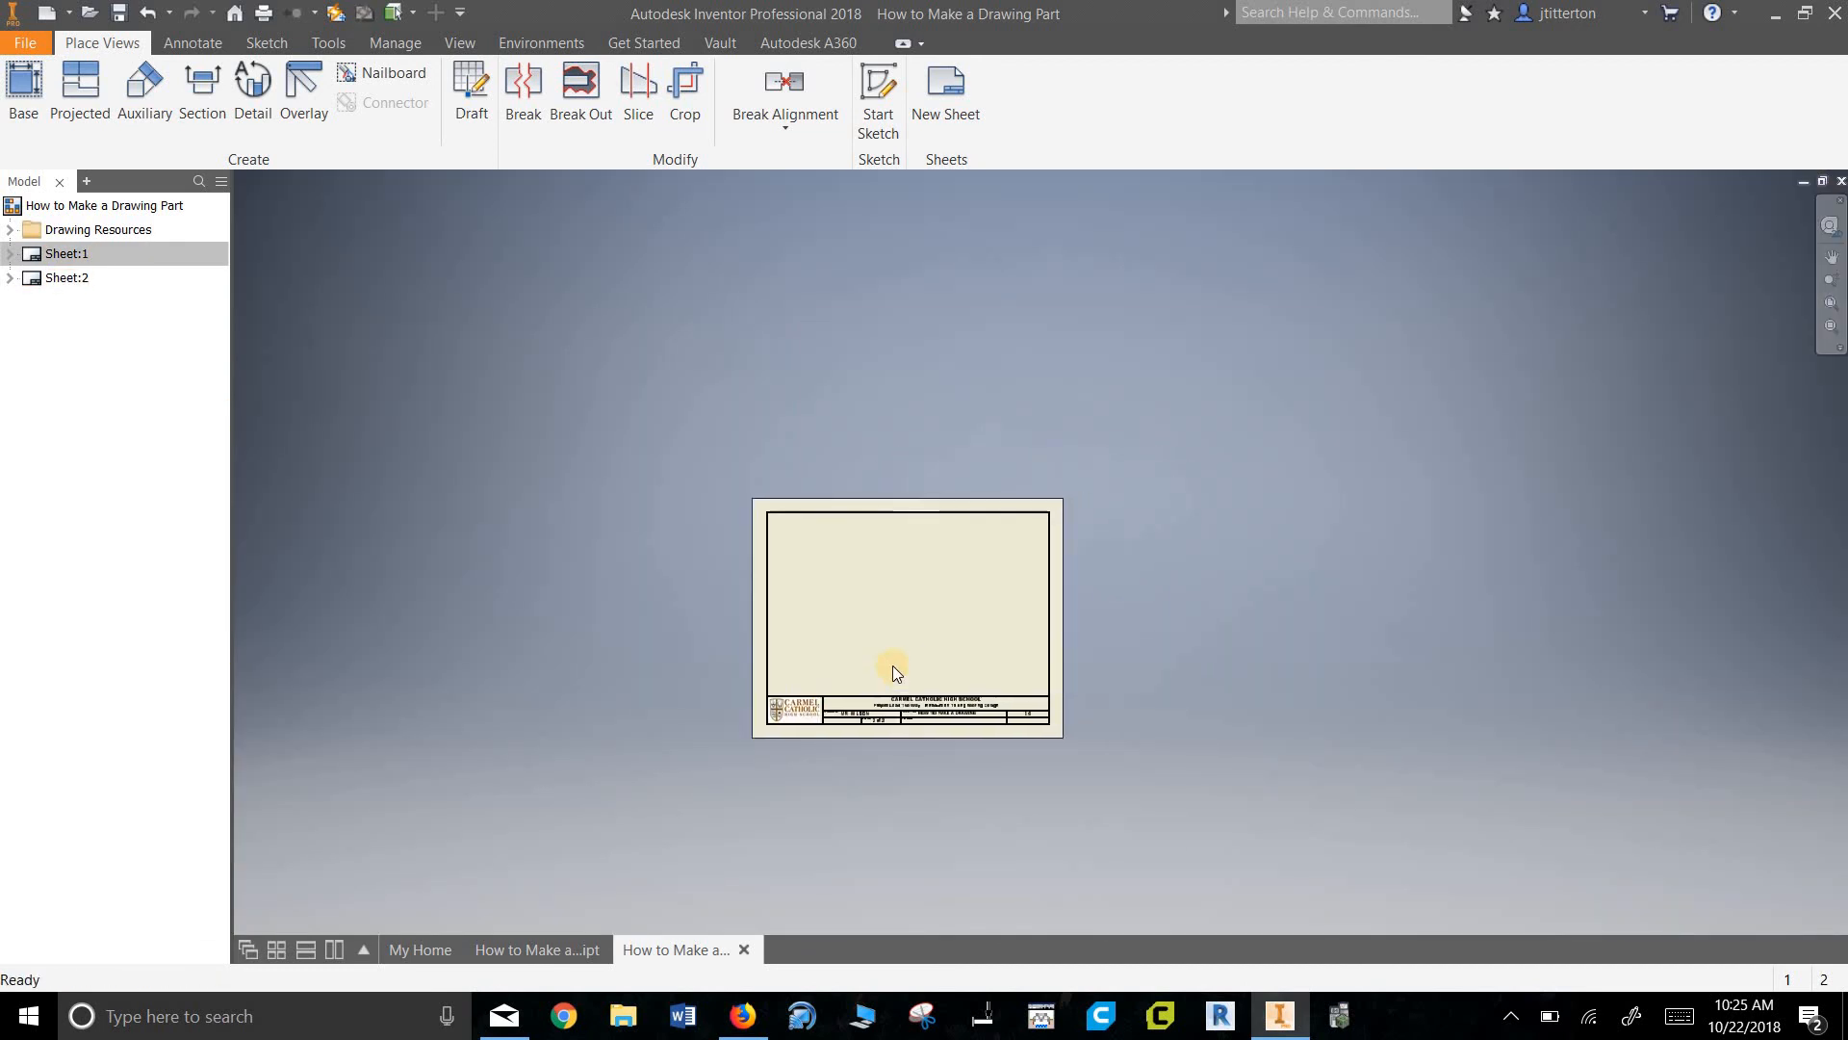
# - Save a PDF copy of all drawing sheets as How to Make a Drawing Part.pdf in the How-To Videos folder
pyautogui.click(21, 44)
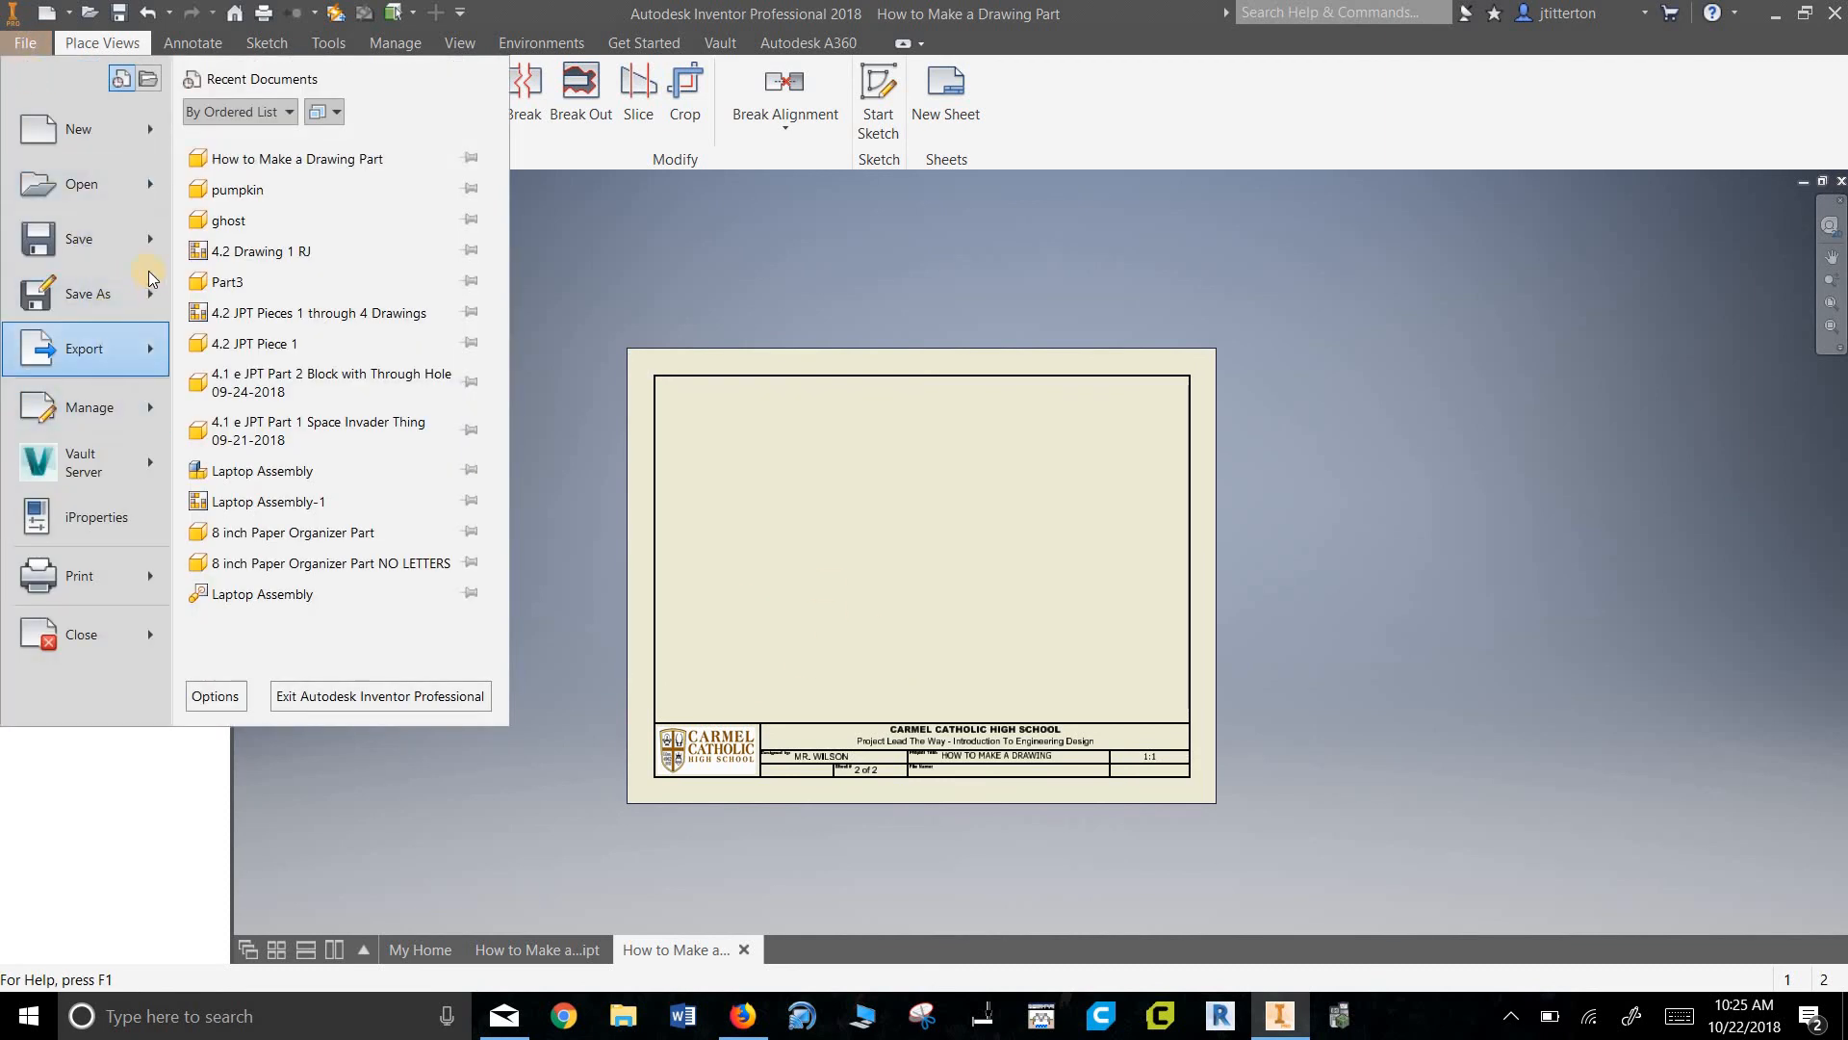
pyautogui.click(151, 293)
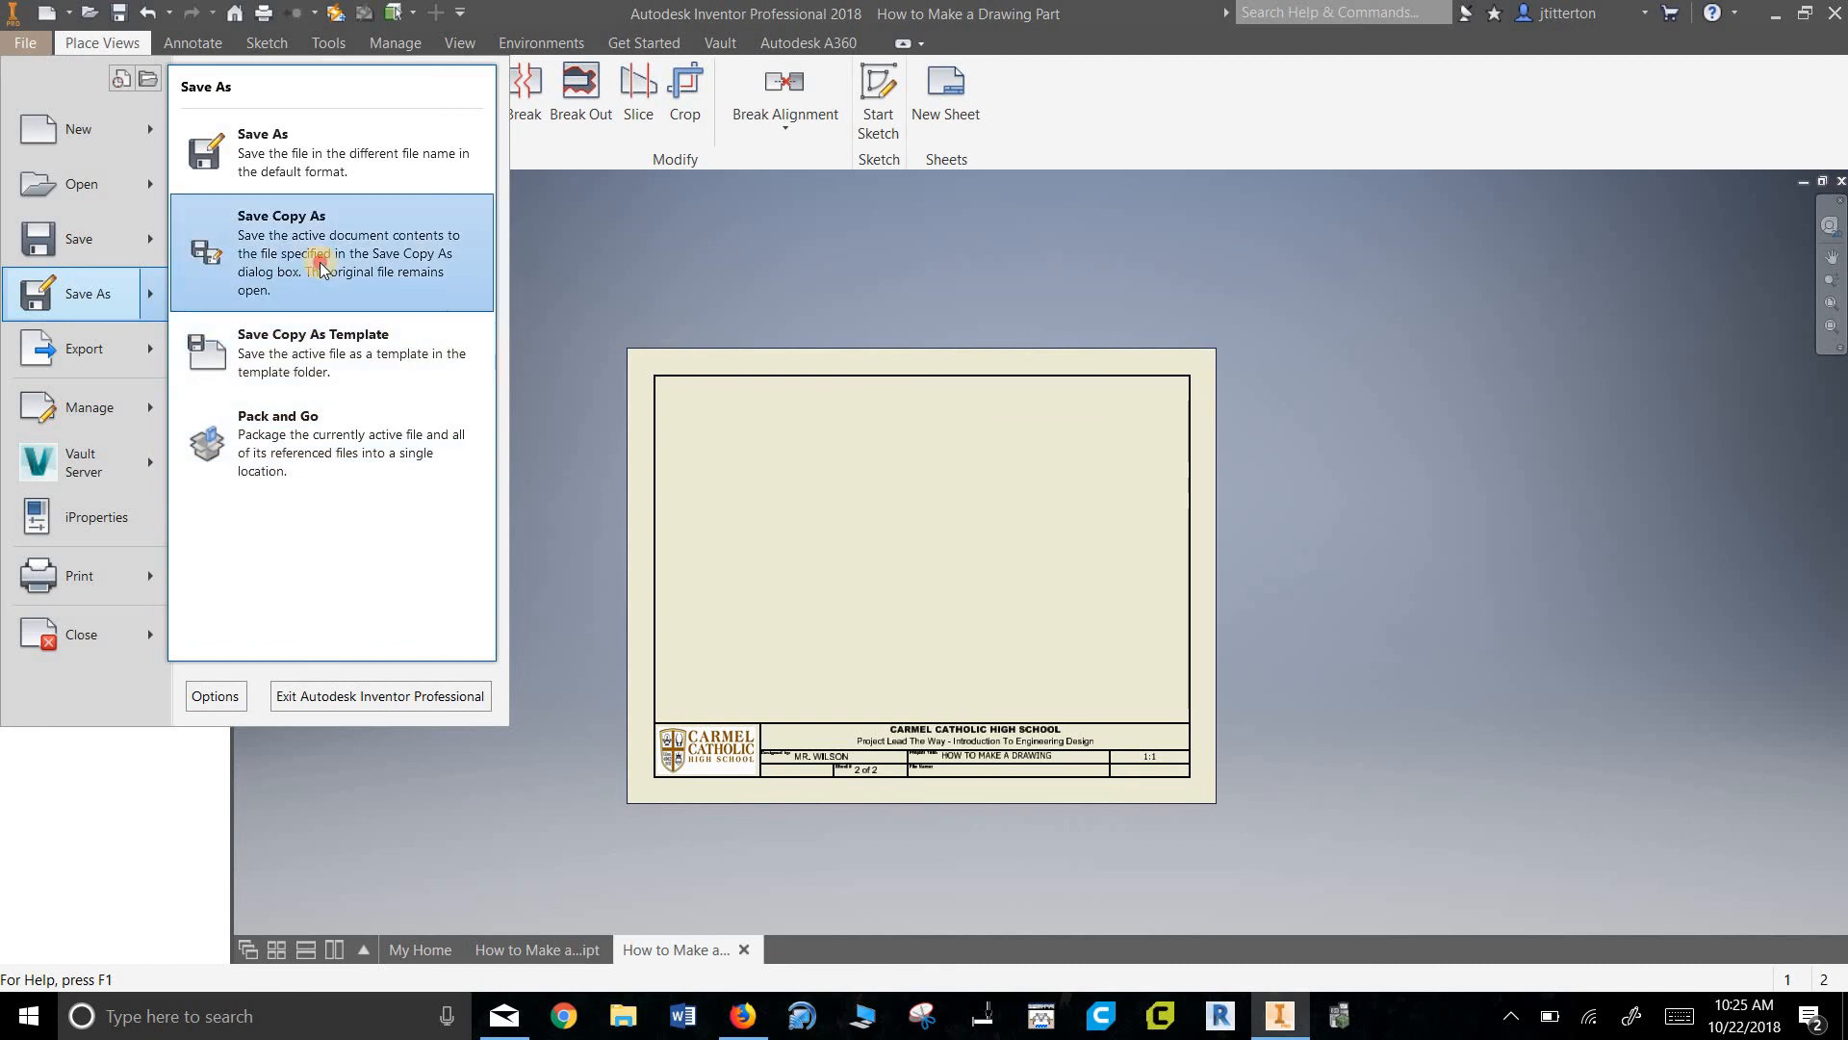
pyautogui.click(321, 265)
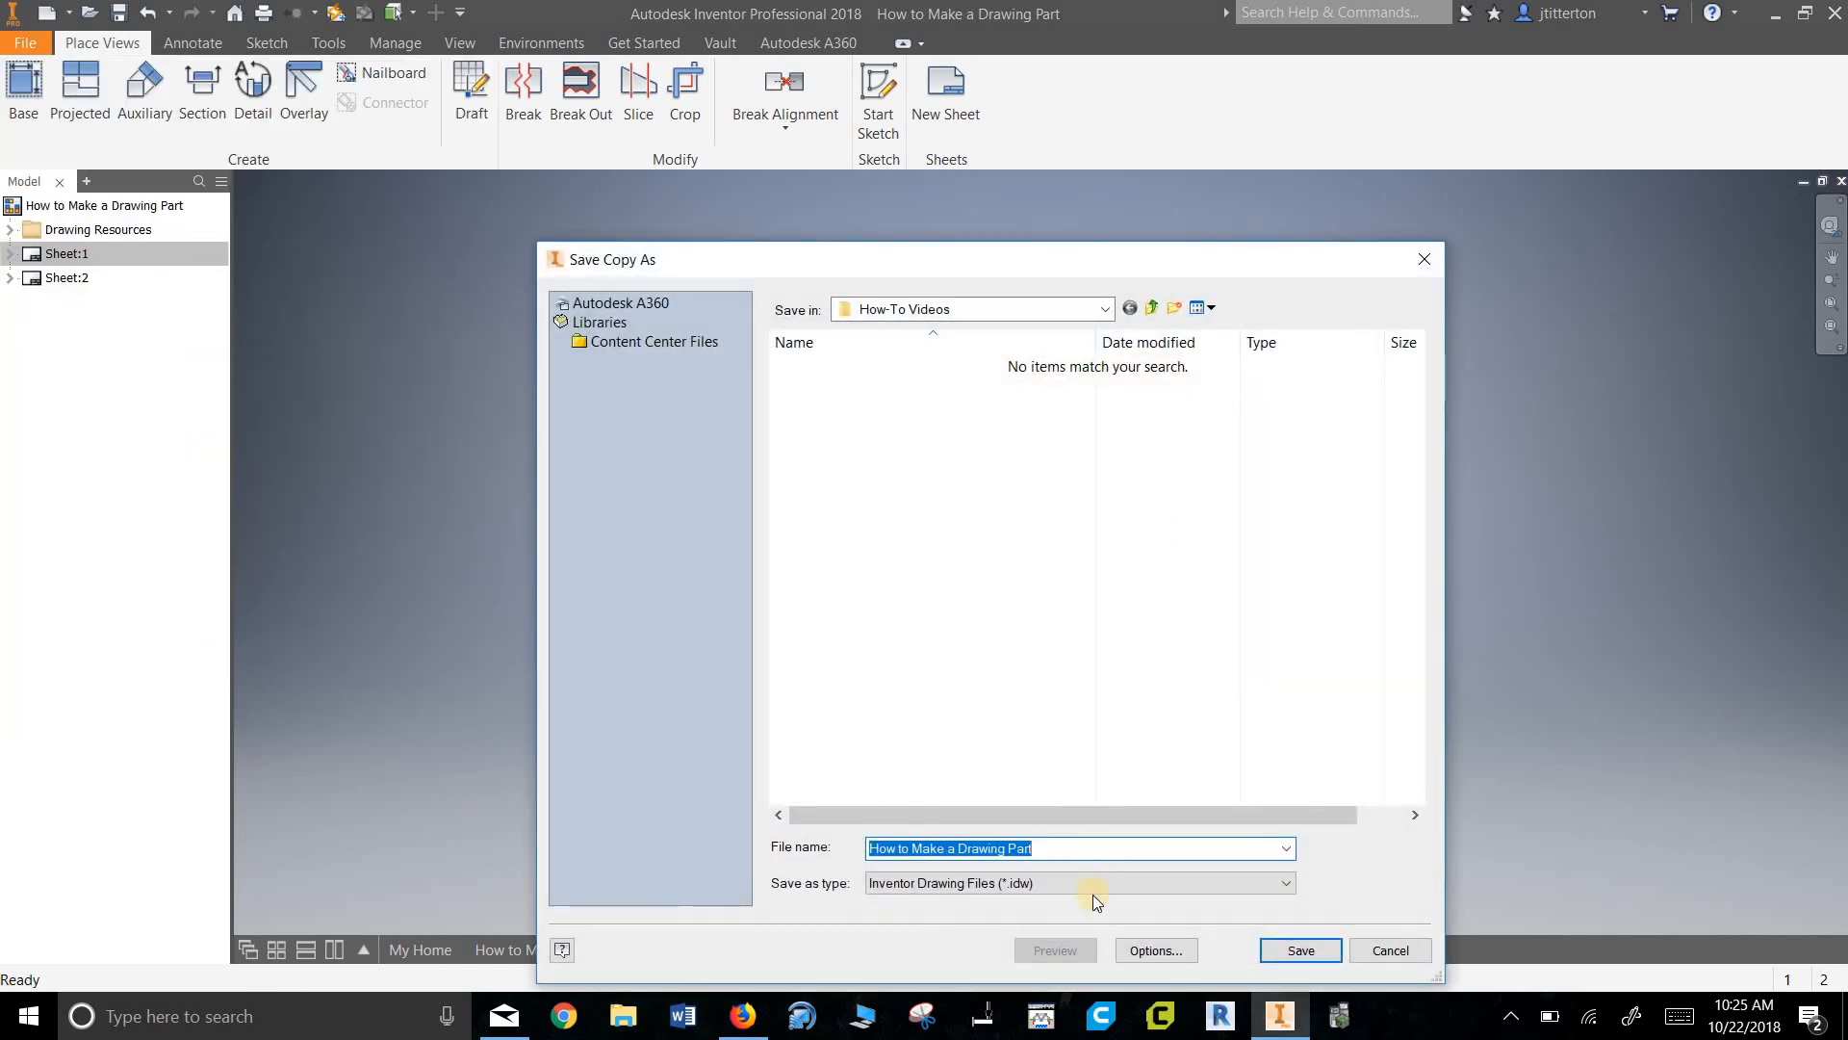
pyautogui.click(1094, 887)
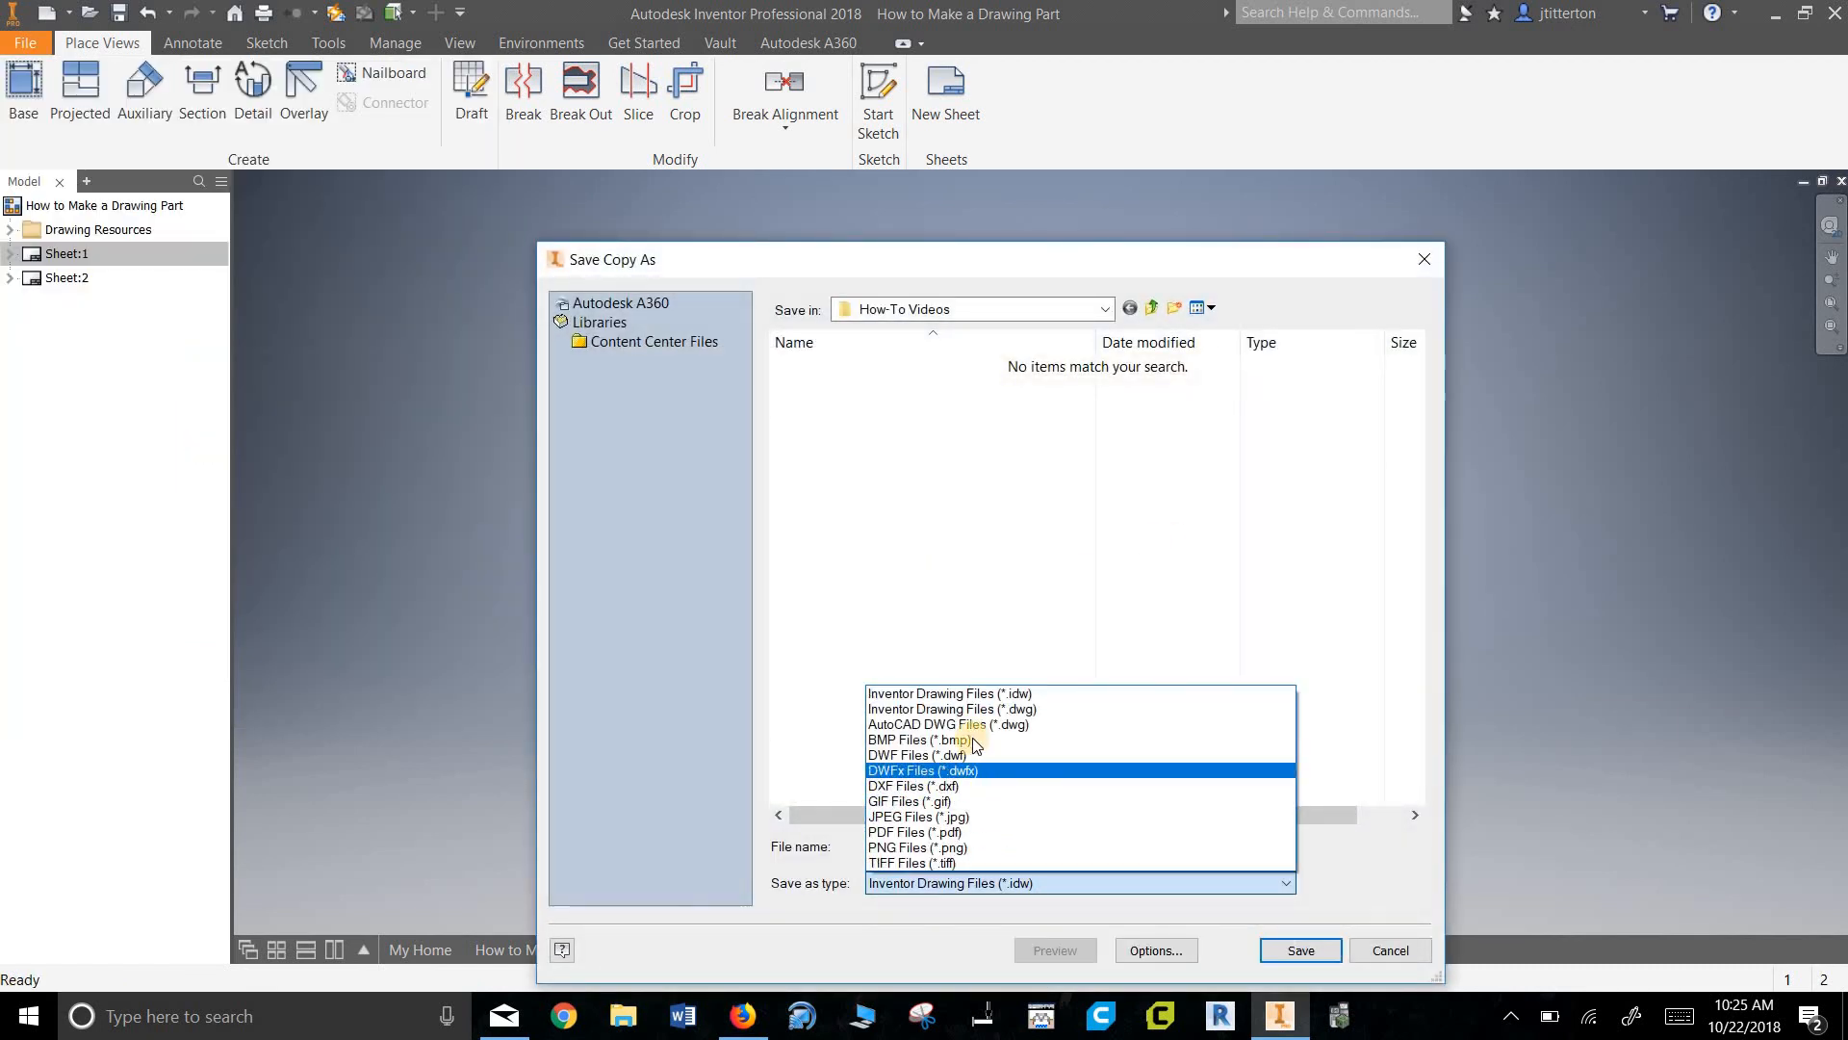
pyautogui.click(995, 830)
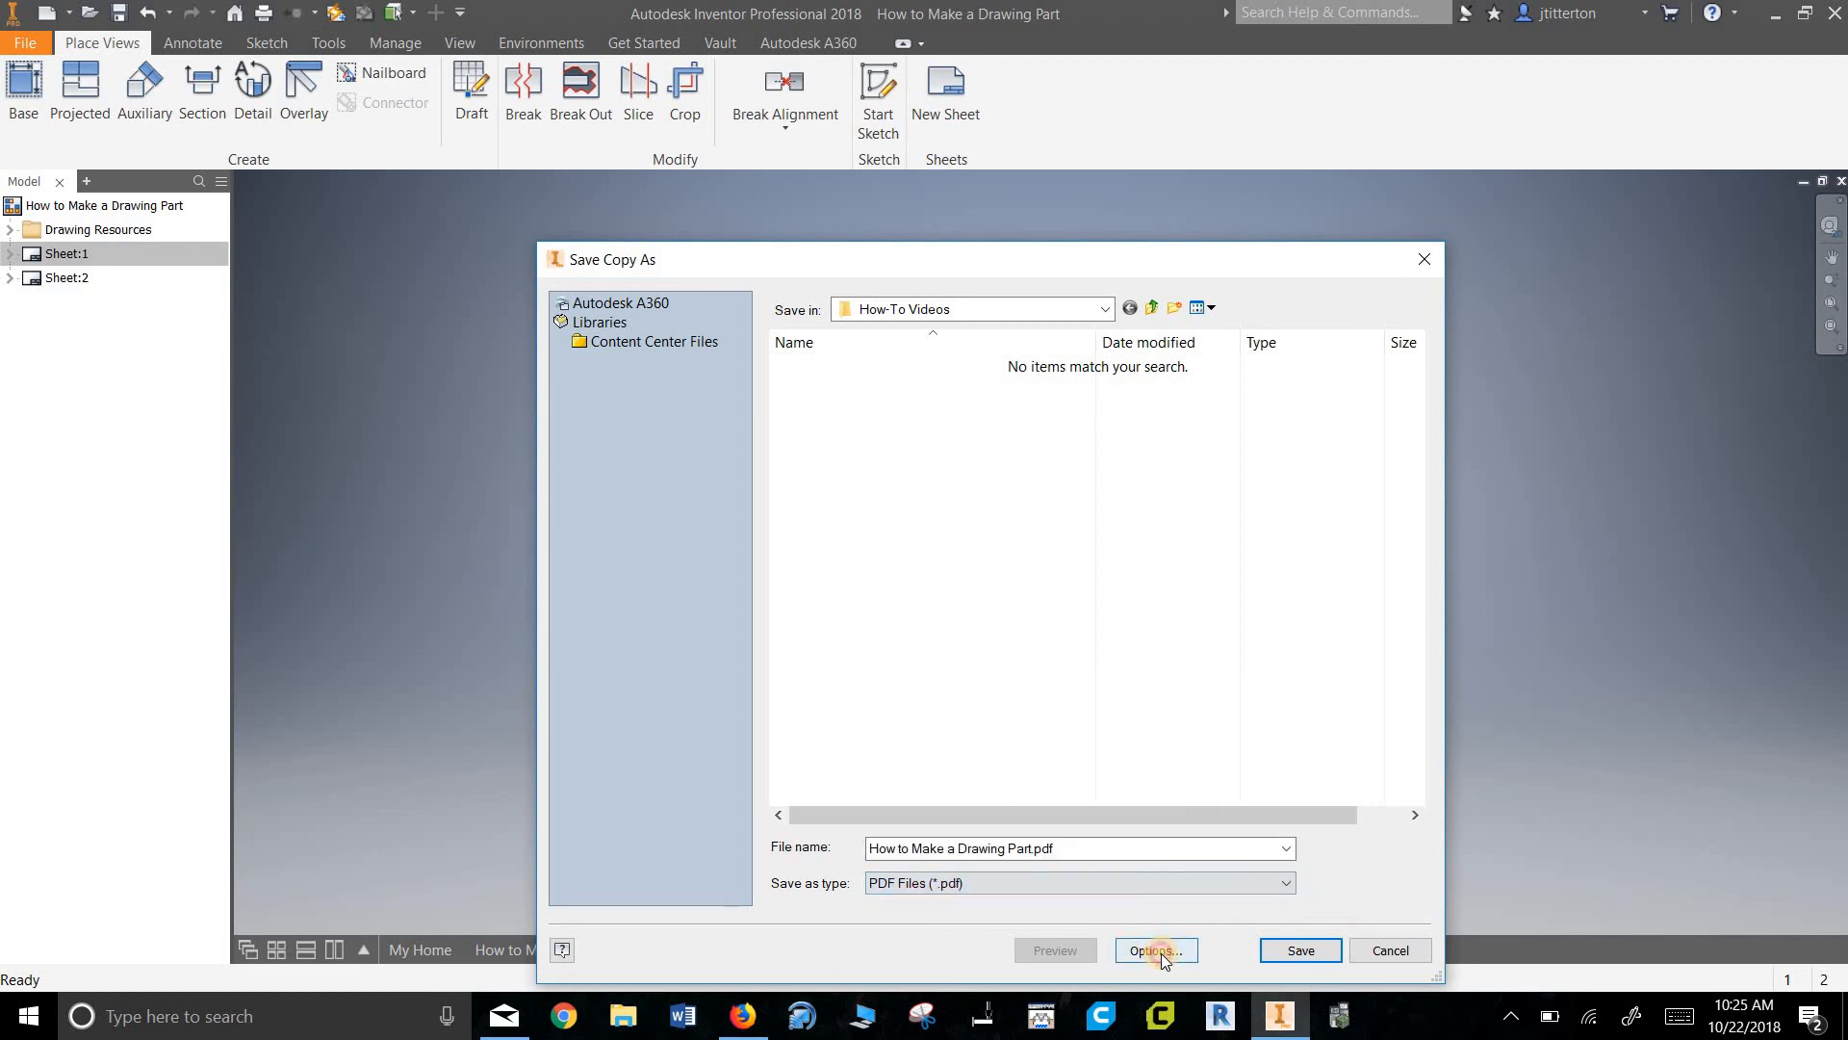
pyautogui.click(1159, 950)
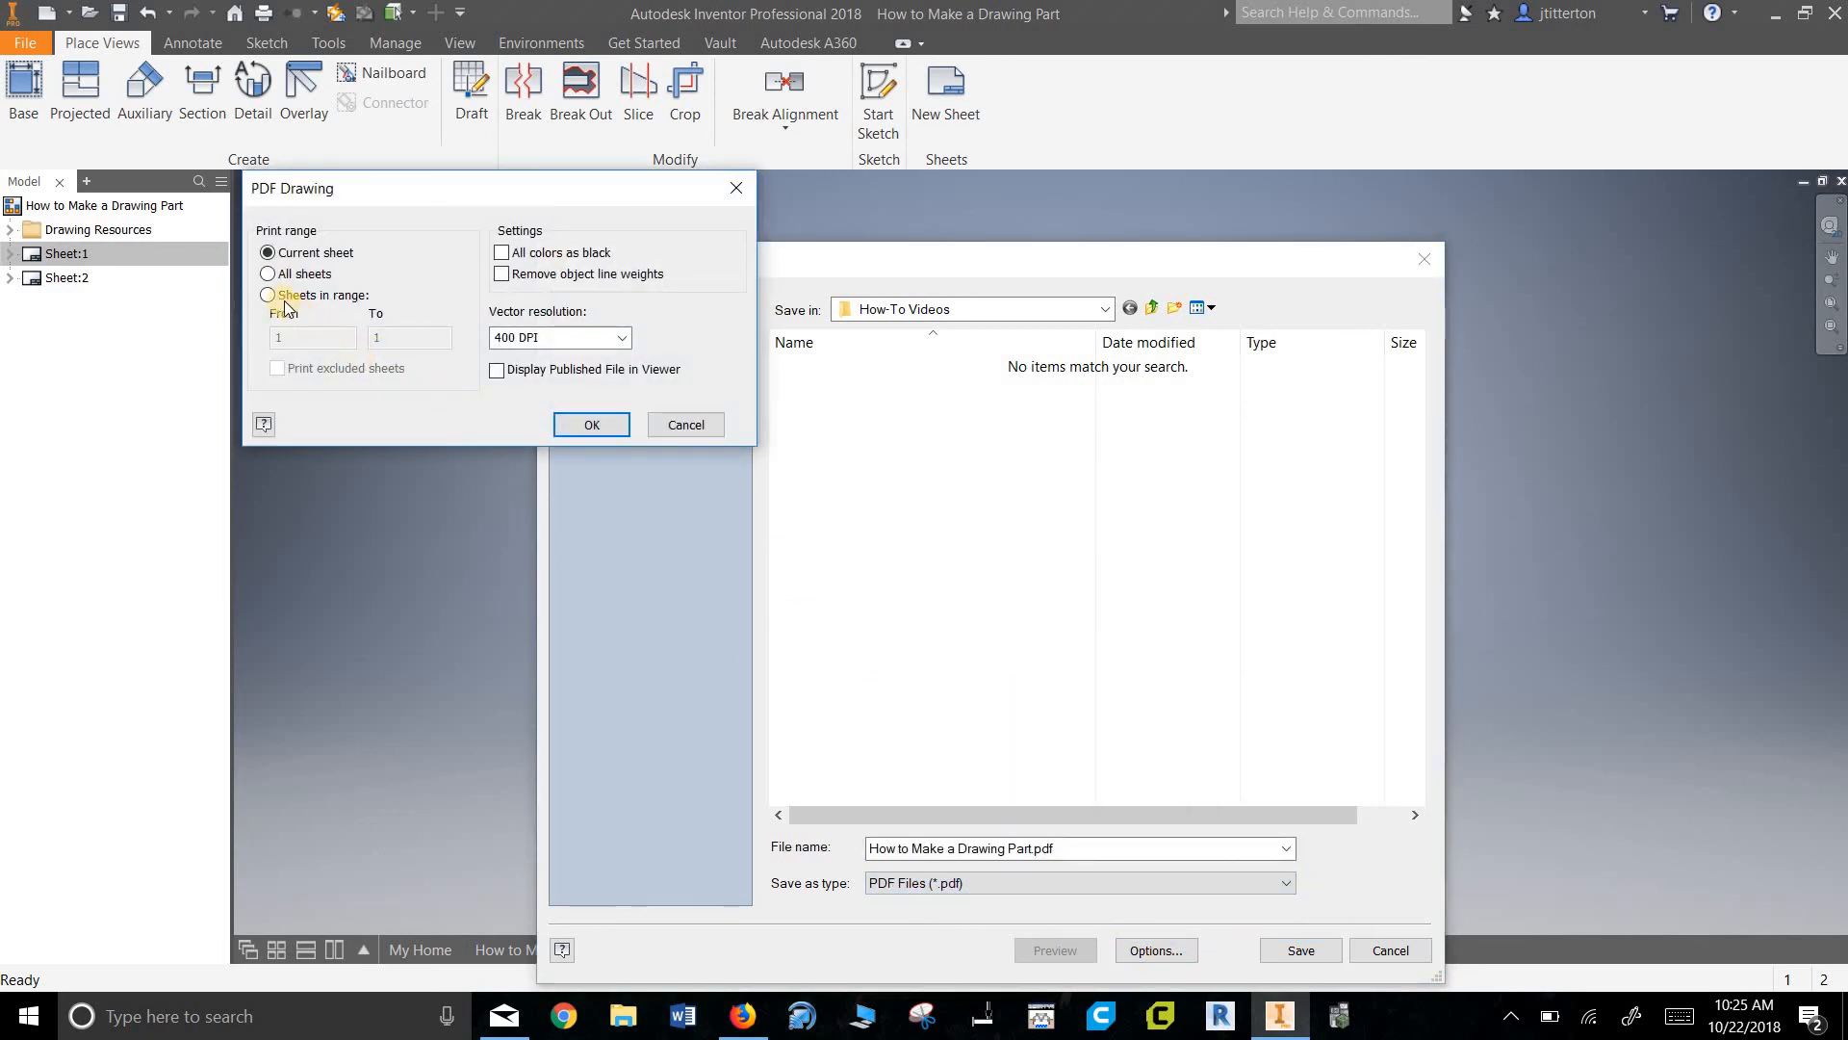
pyautogui.click(269, 274)
pyautogui.click(585, 423)
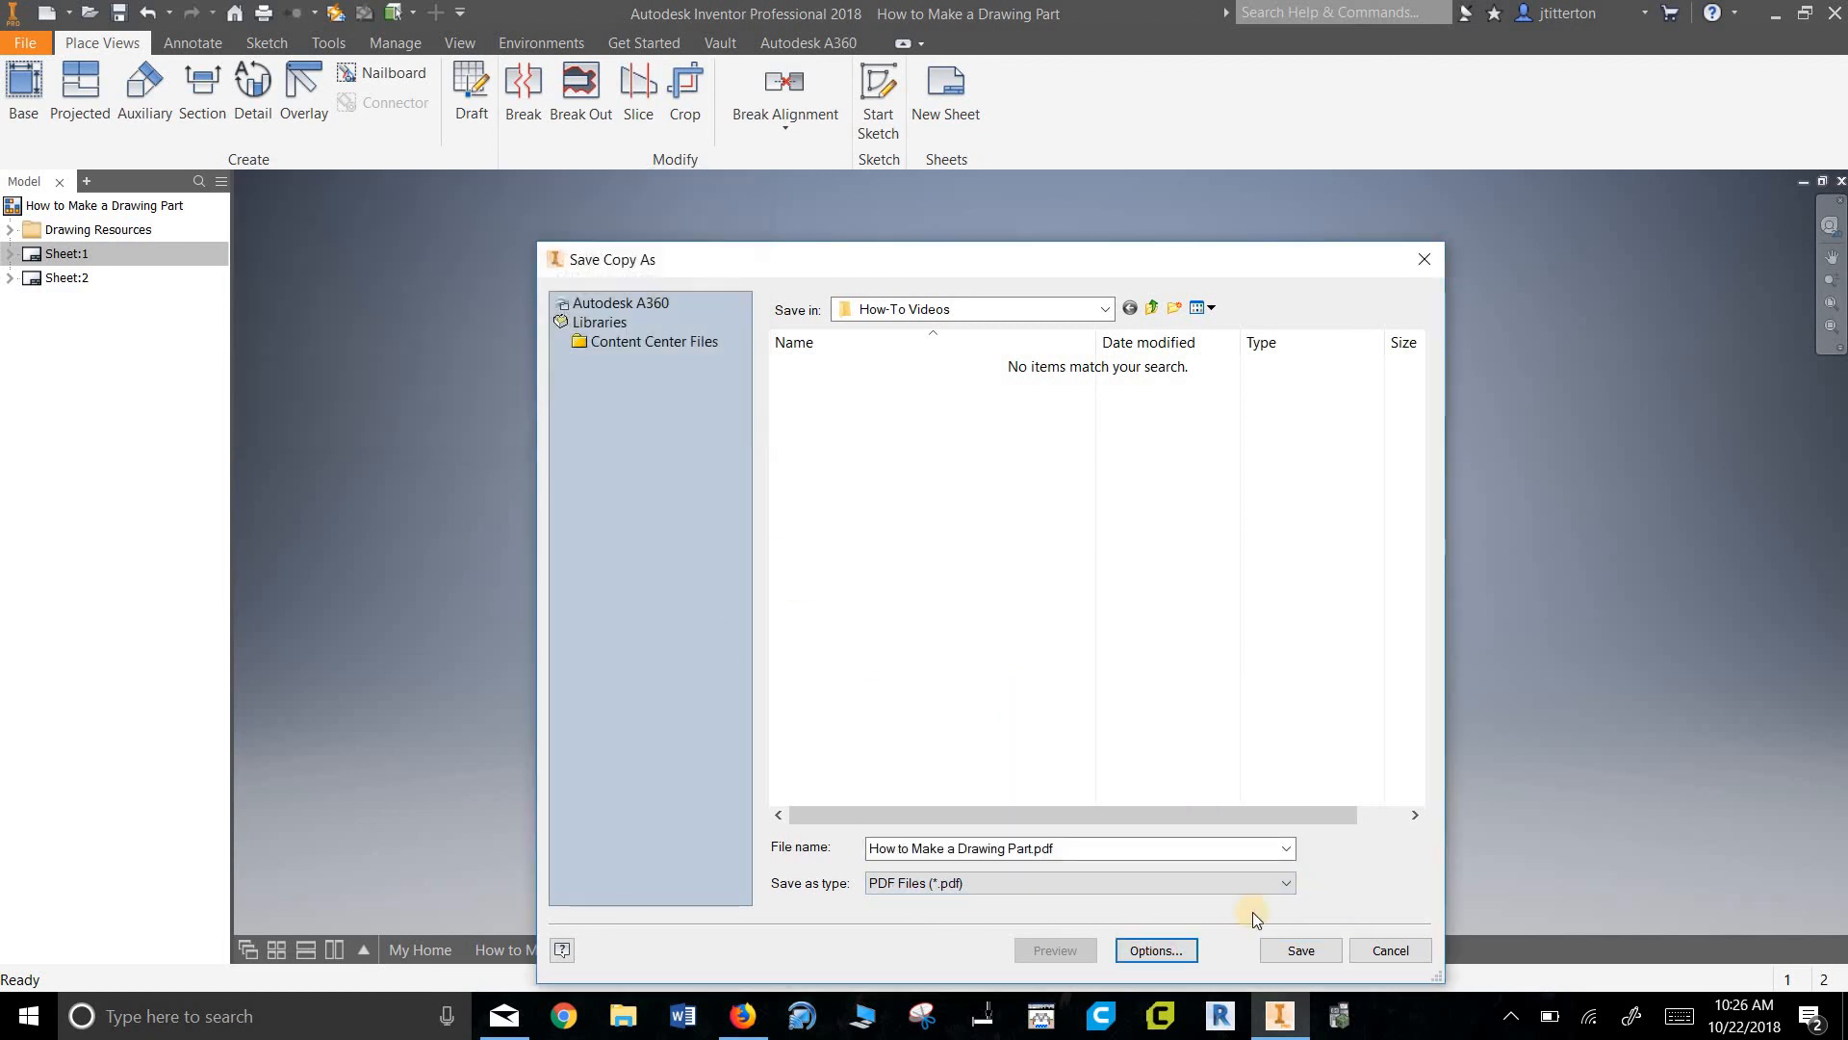
pyautogui.click(1308, 960)
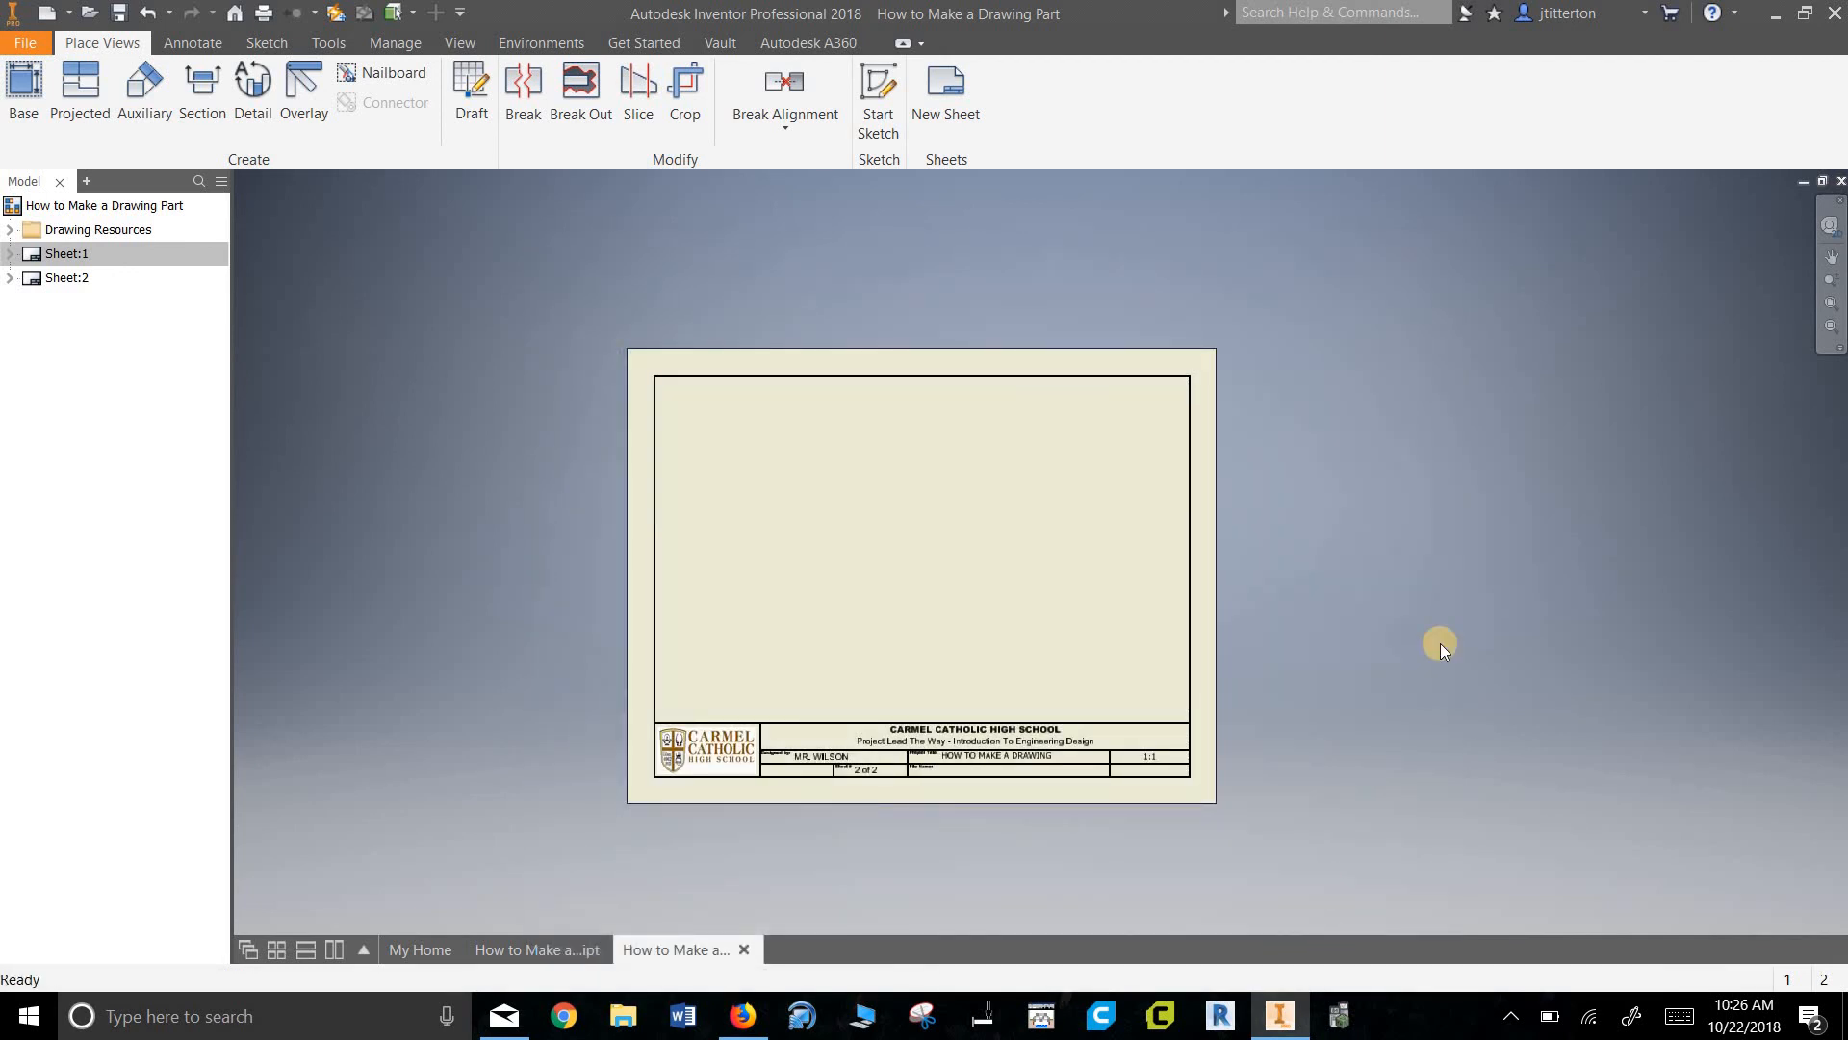
# - Switch to File Explorer and open the How to Make a Drawing Part PDF from Documents > Inventor Practice > How-To Videos
pyautogui.click(1775, 14)
pyautogui.click(637, 1010)
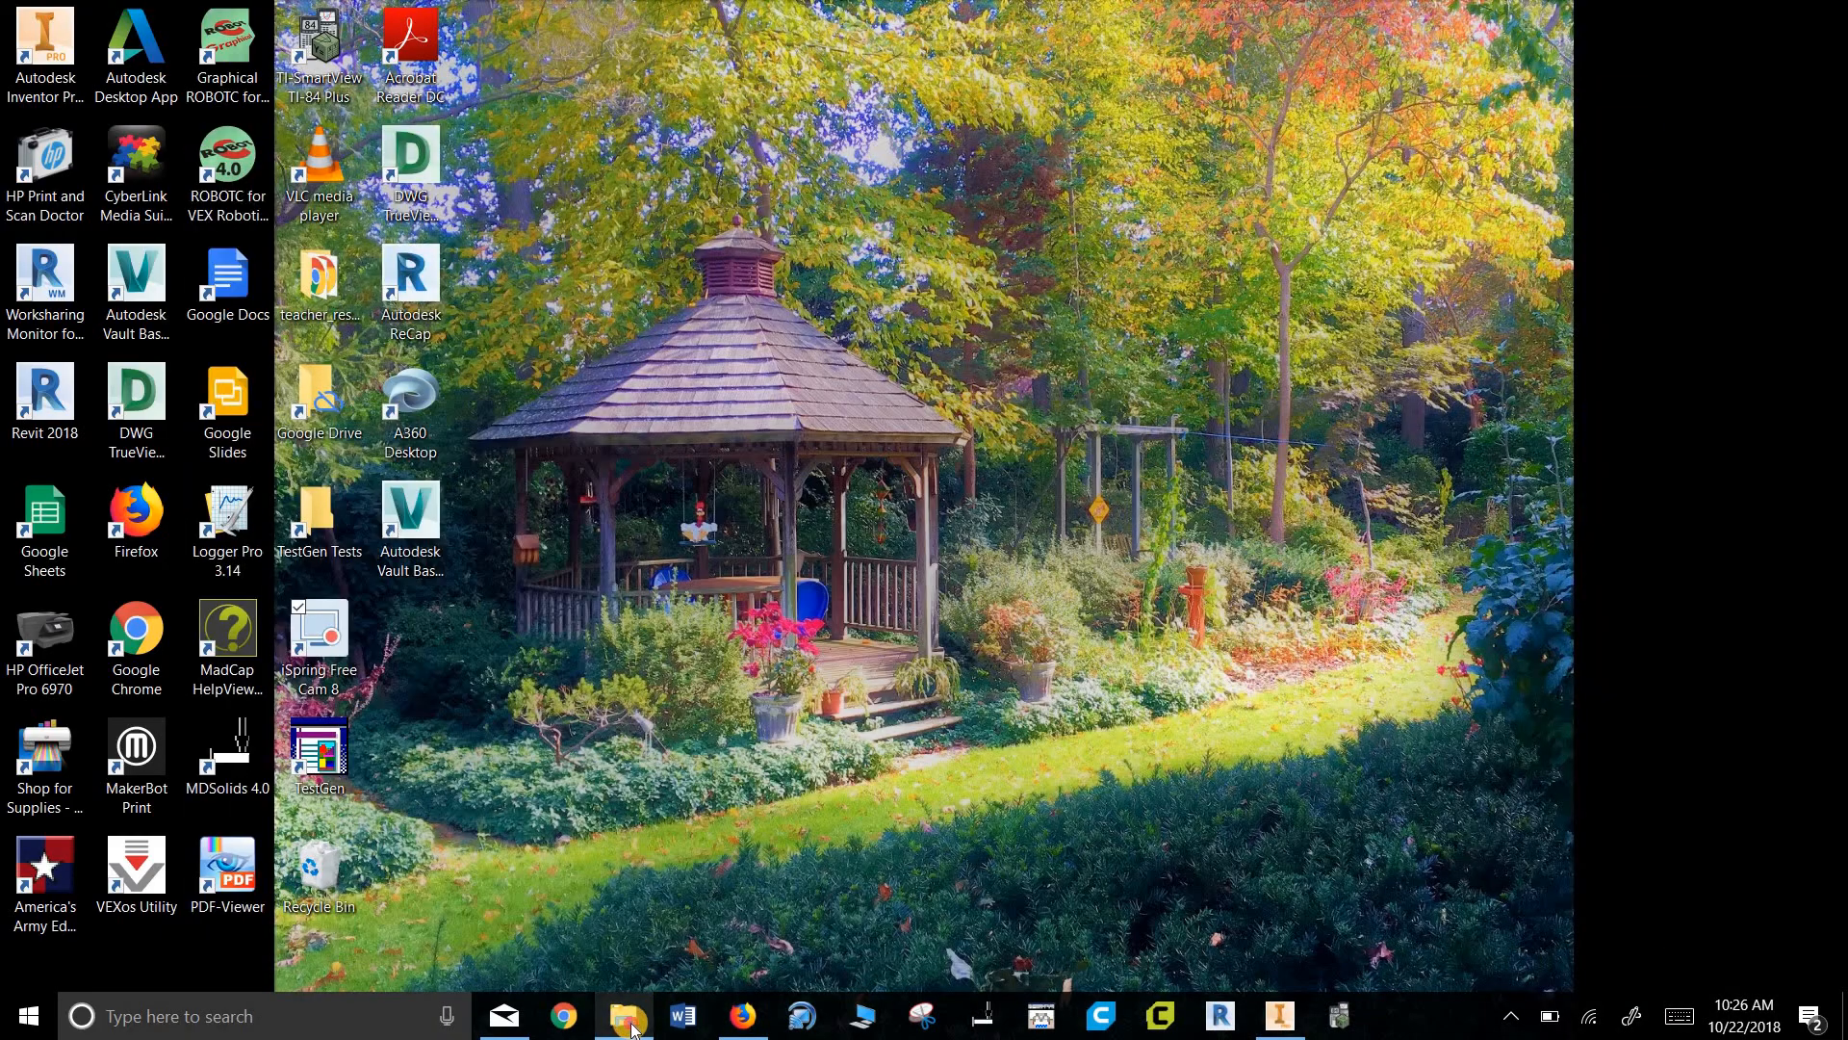
pyautogui.click(634, 1026)
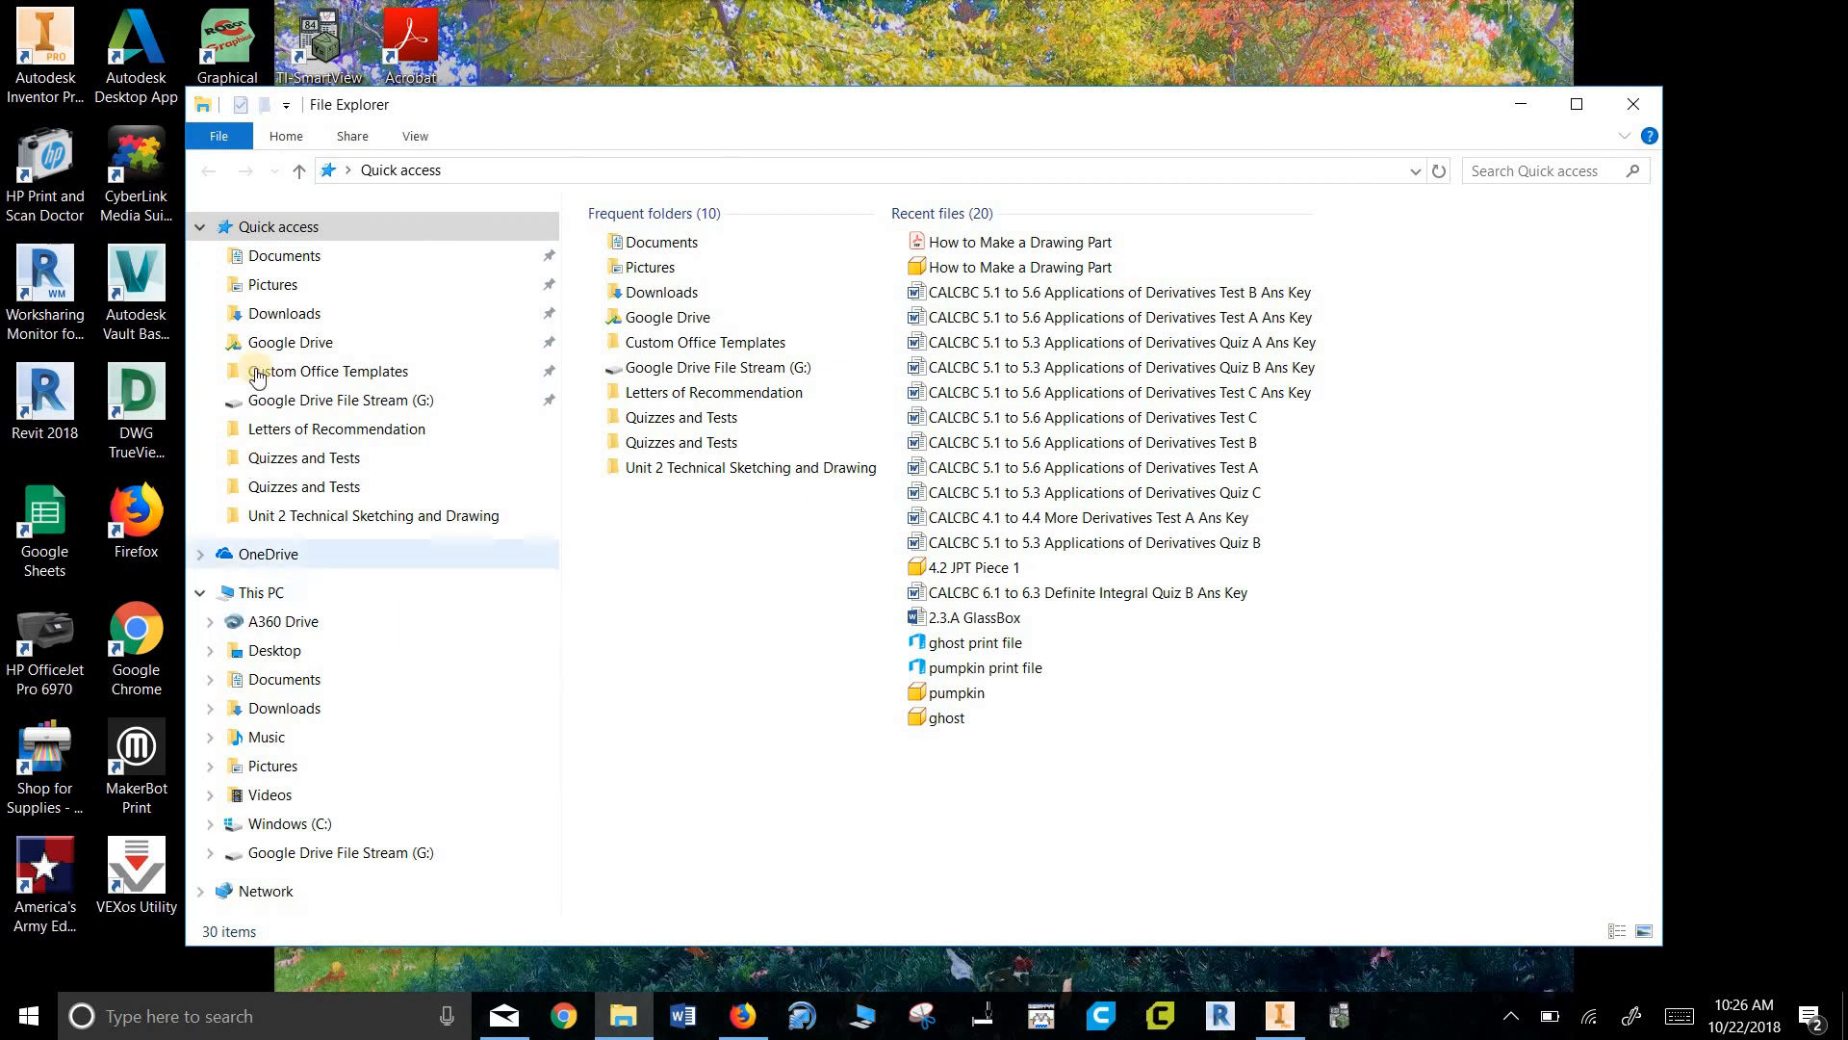
pyautogui.click(258, 255)
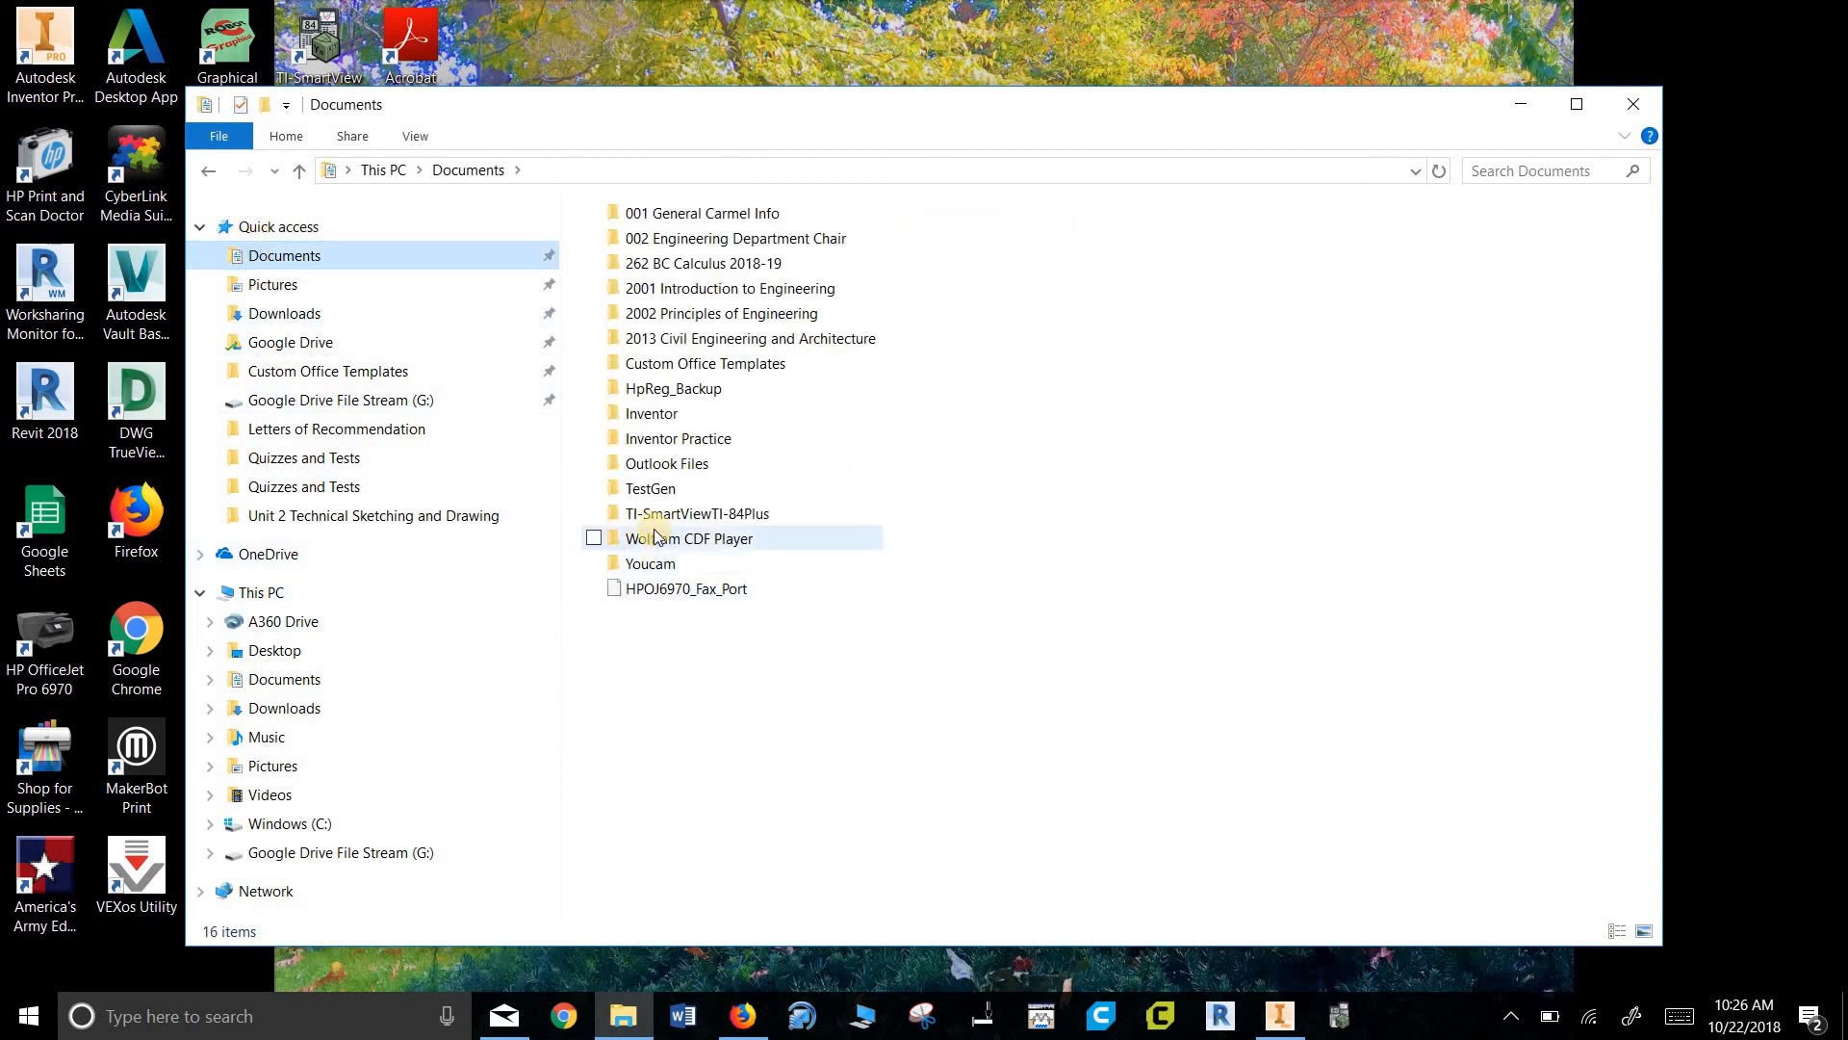
pyautogui.doubleClick(655, 438)
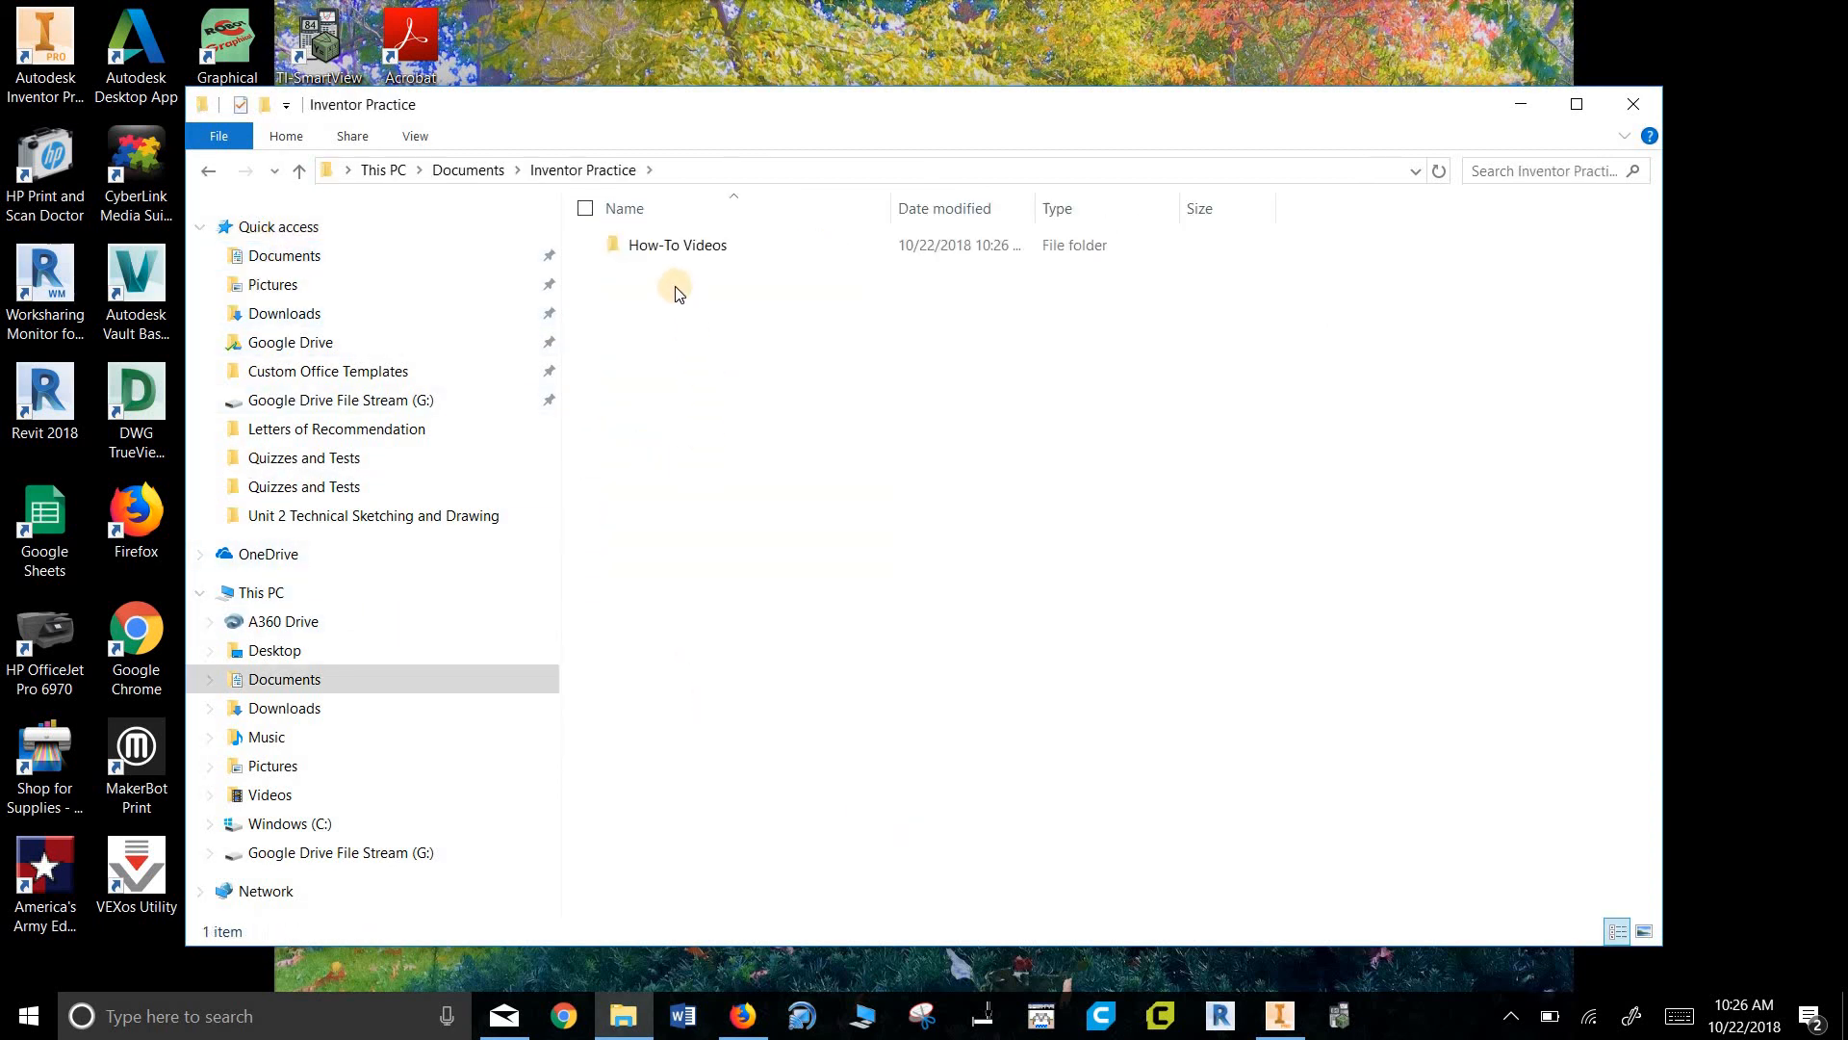
pyautogui.doubleClick(661, 246)
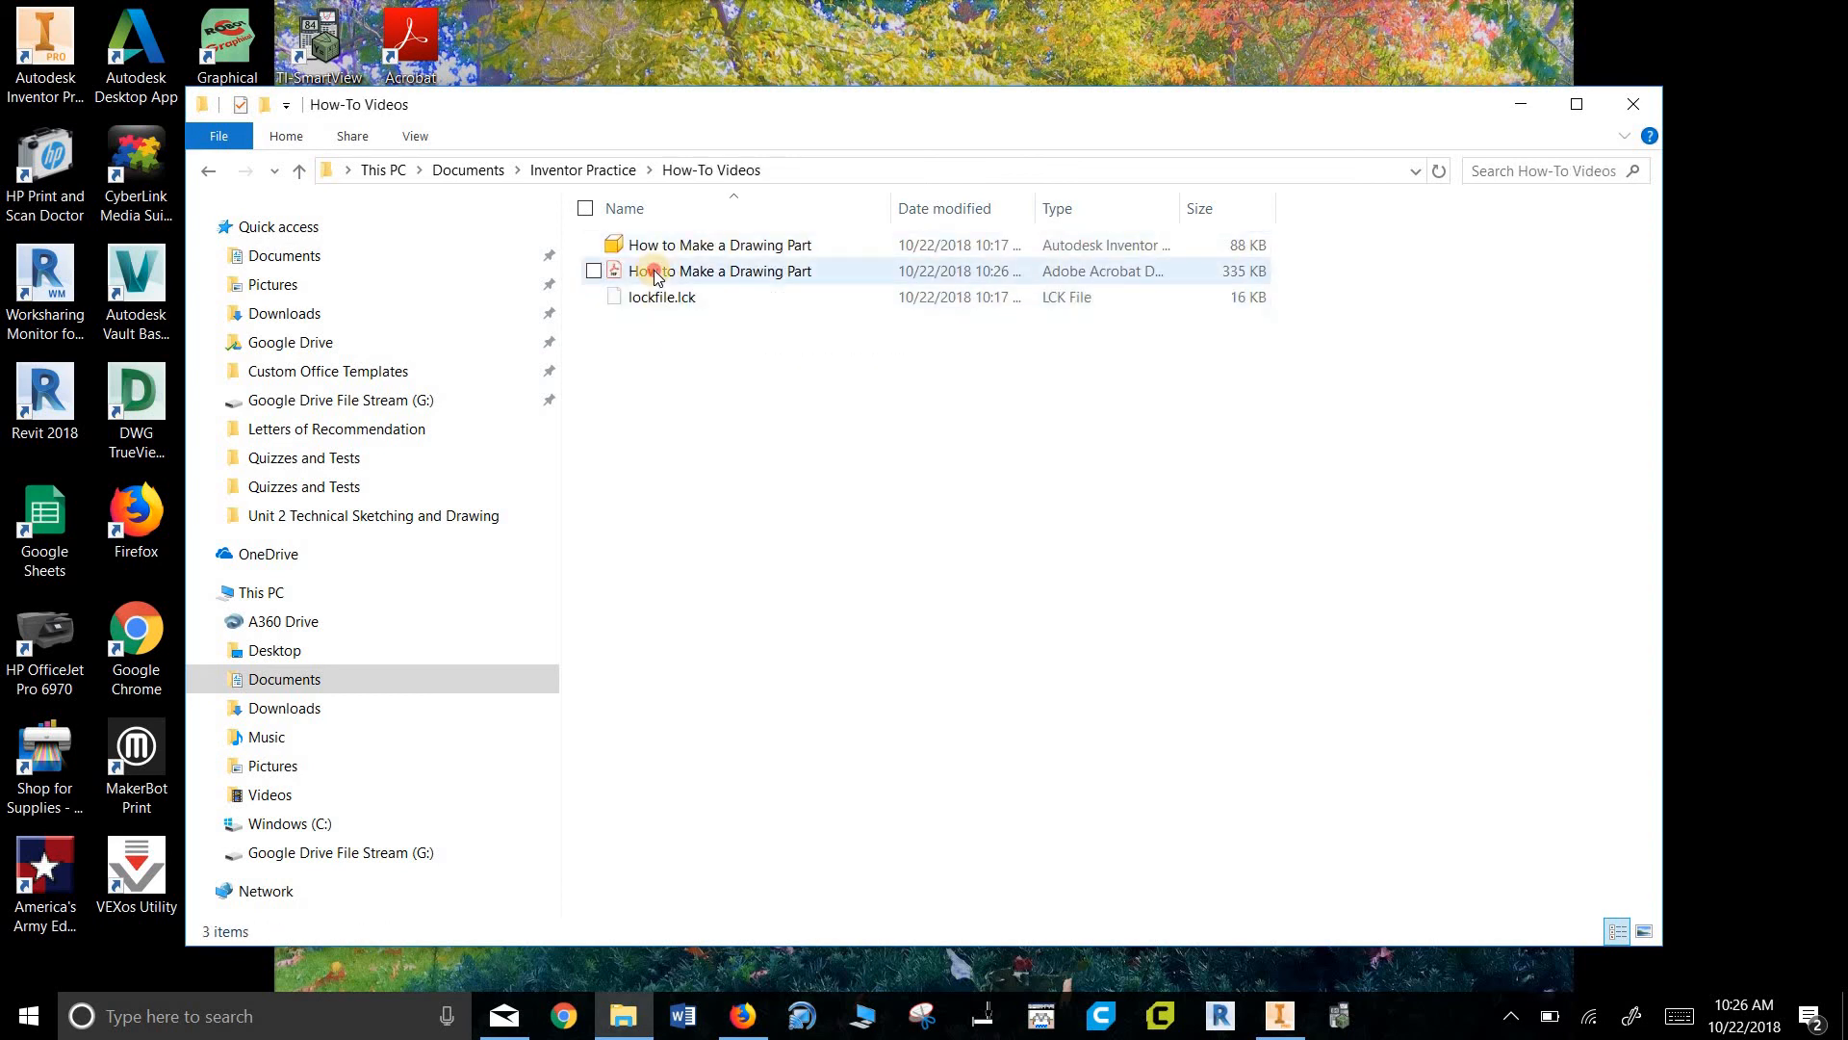
pyautogui.doubleClick(654, 275)
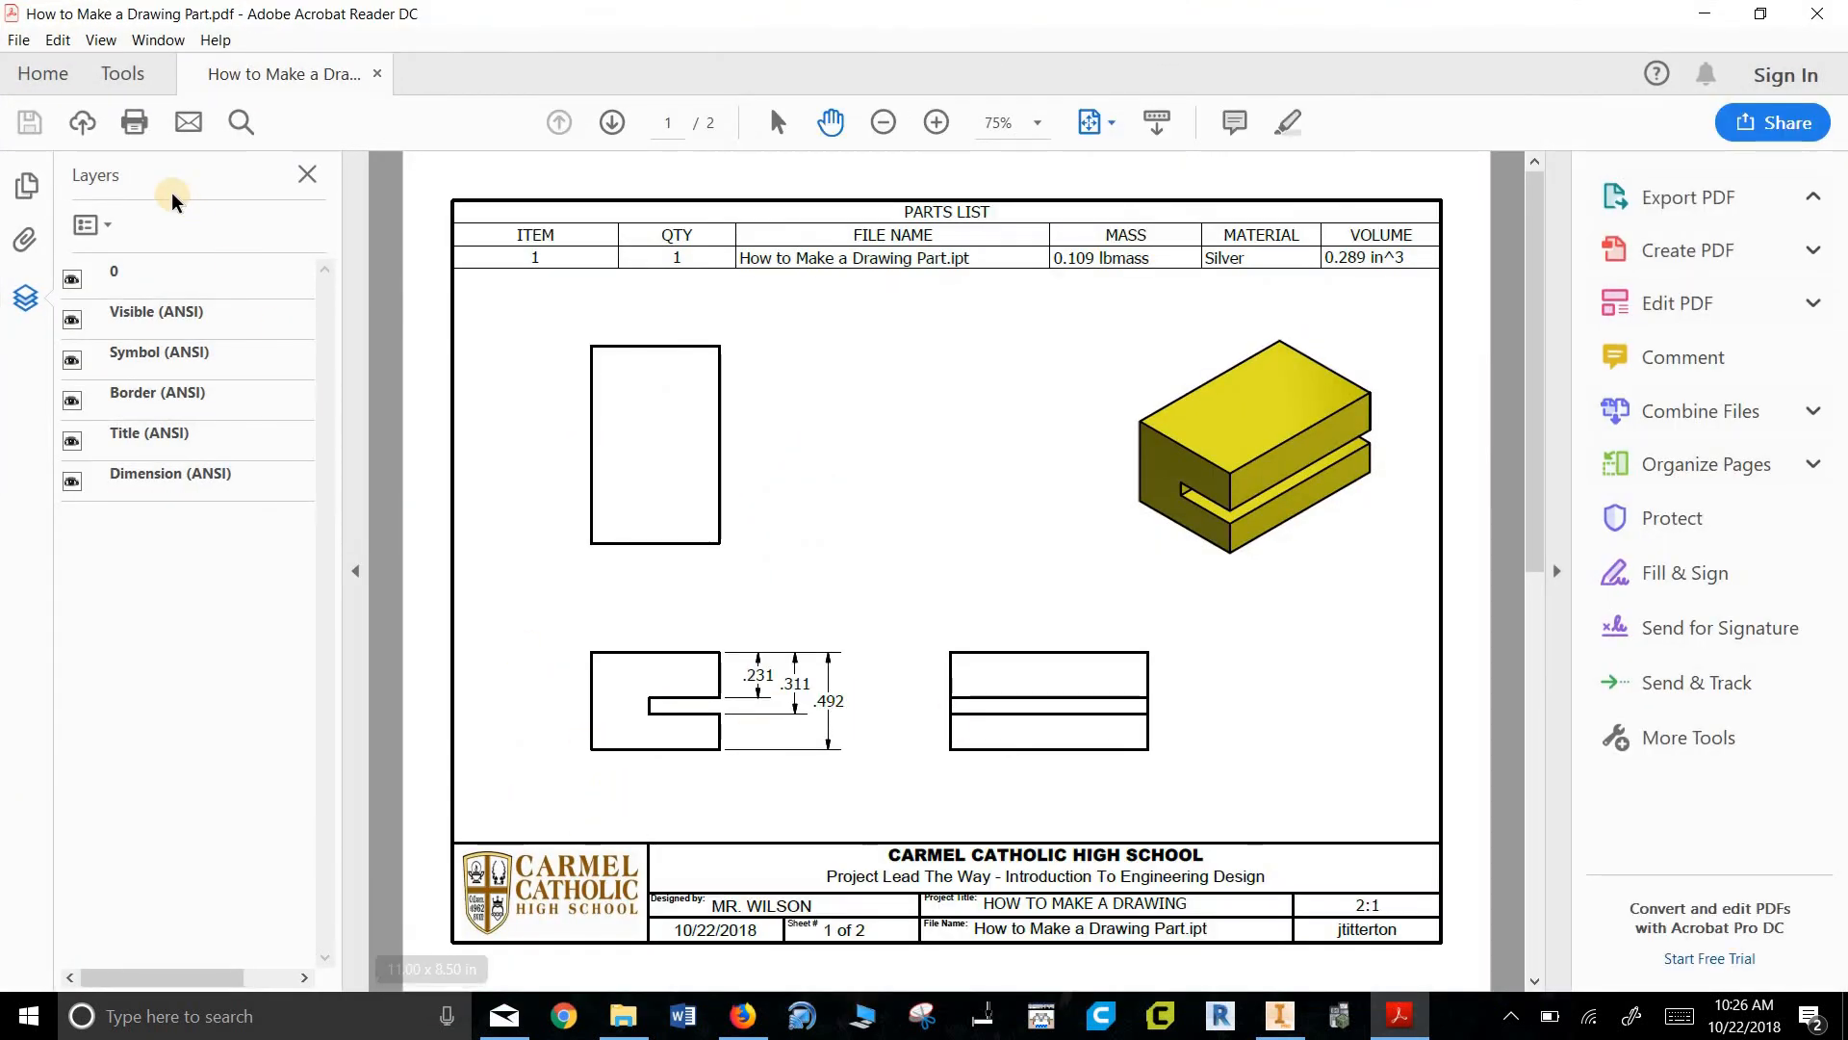
# - Open the PDF's print settings and try printing multiple pages per sheet, first 6 and then 4
pyautogui.click(21, 45)
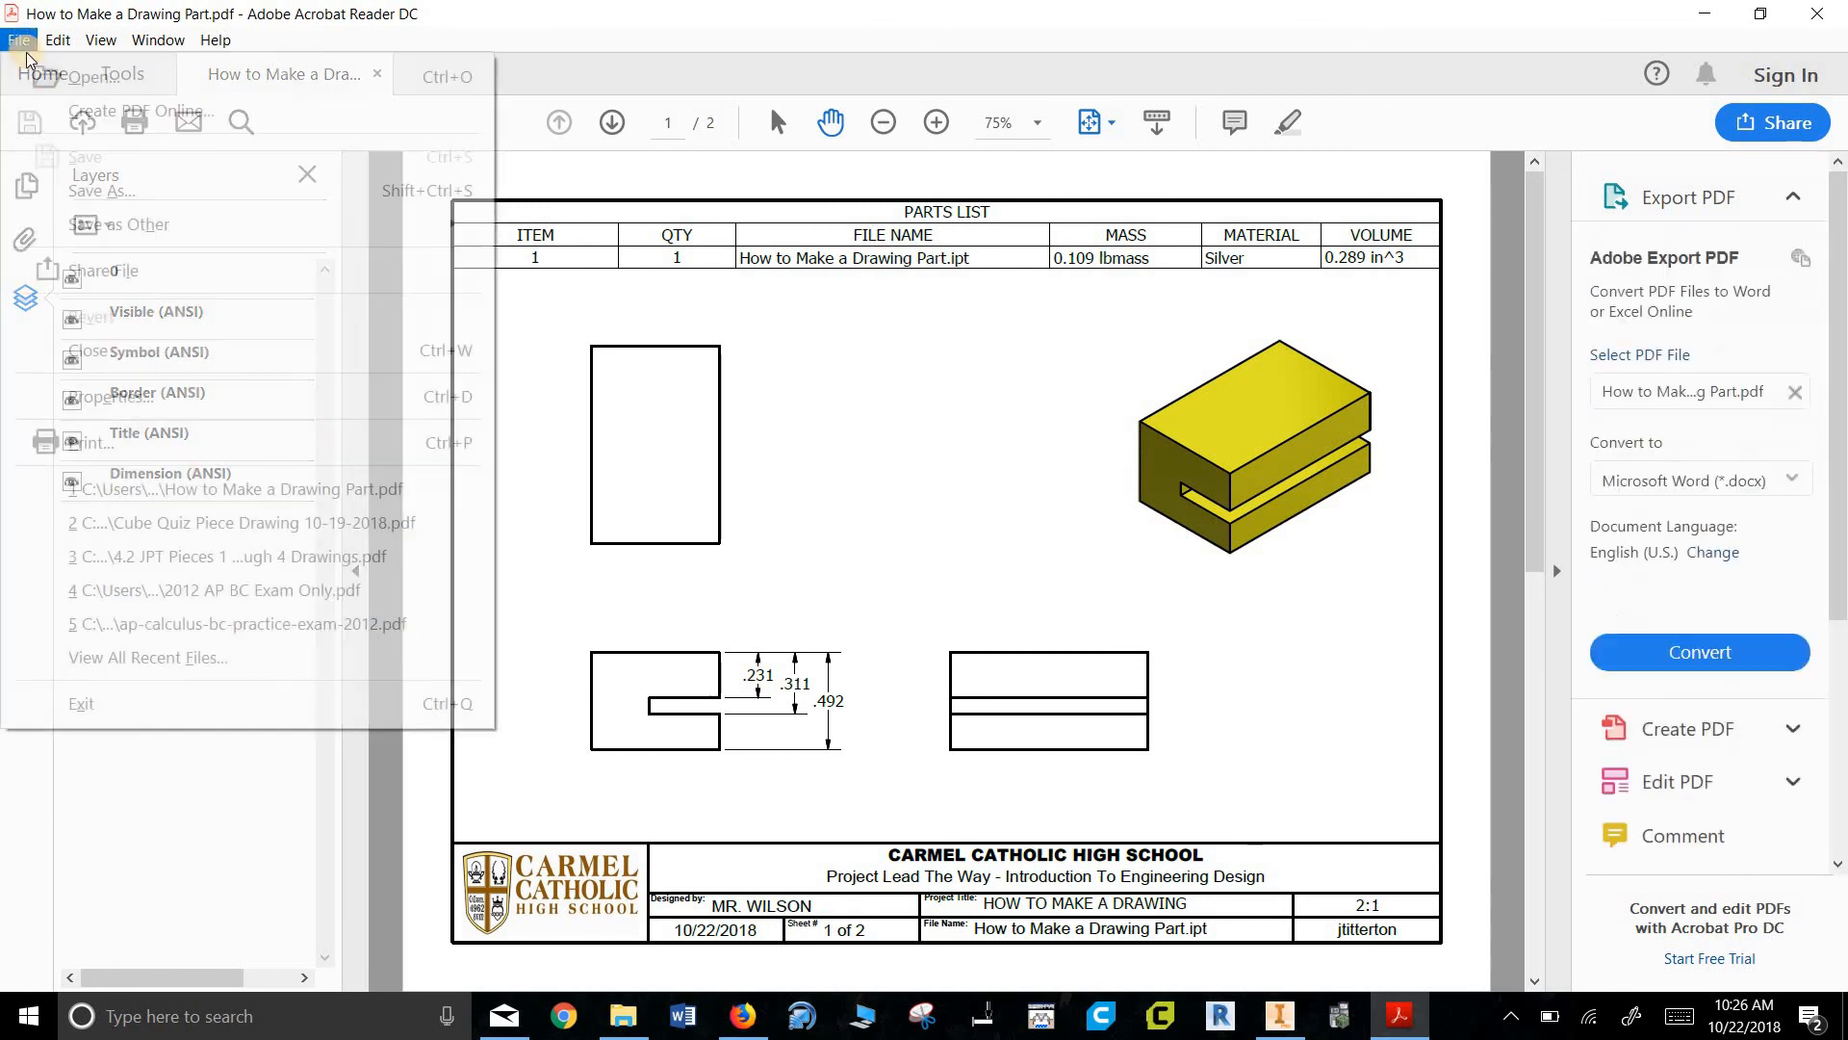
pyautogui.click(128, 442)
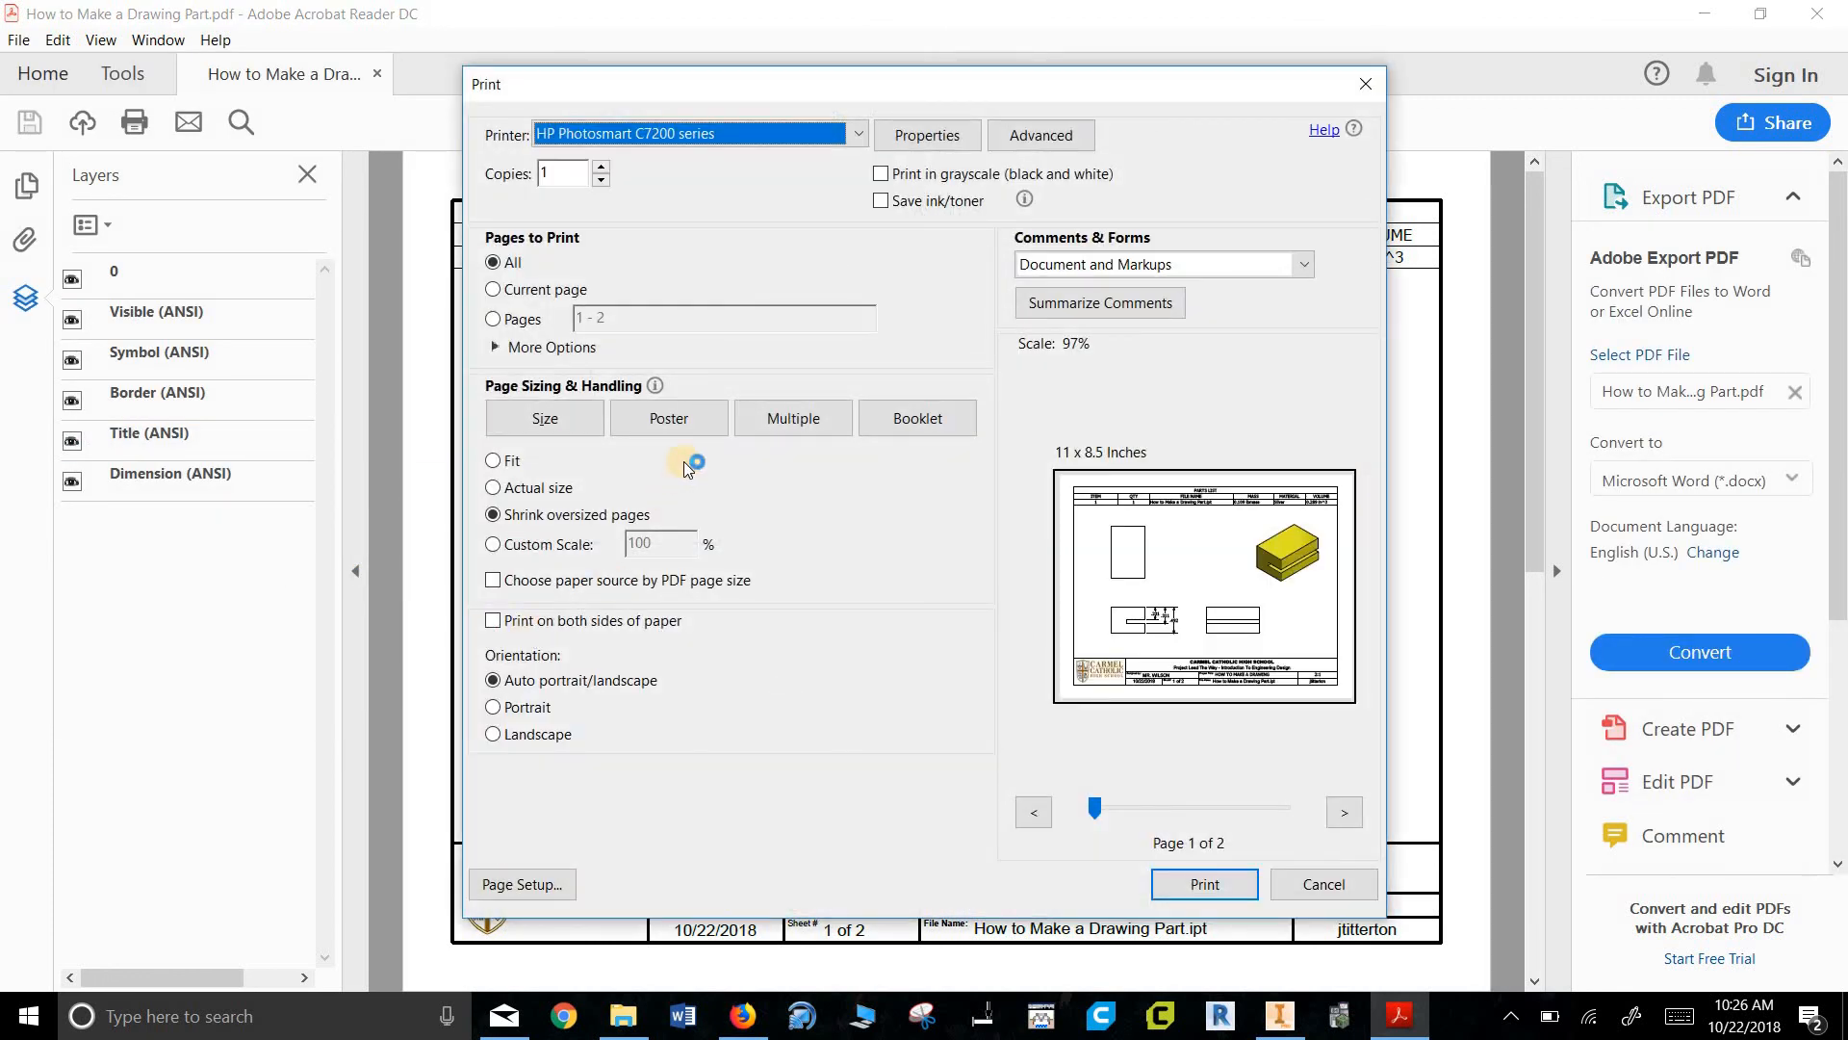
pyautogui.click(790, 418)
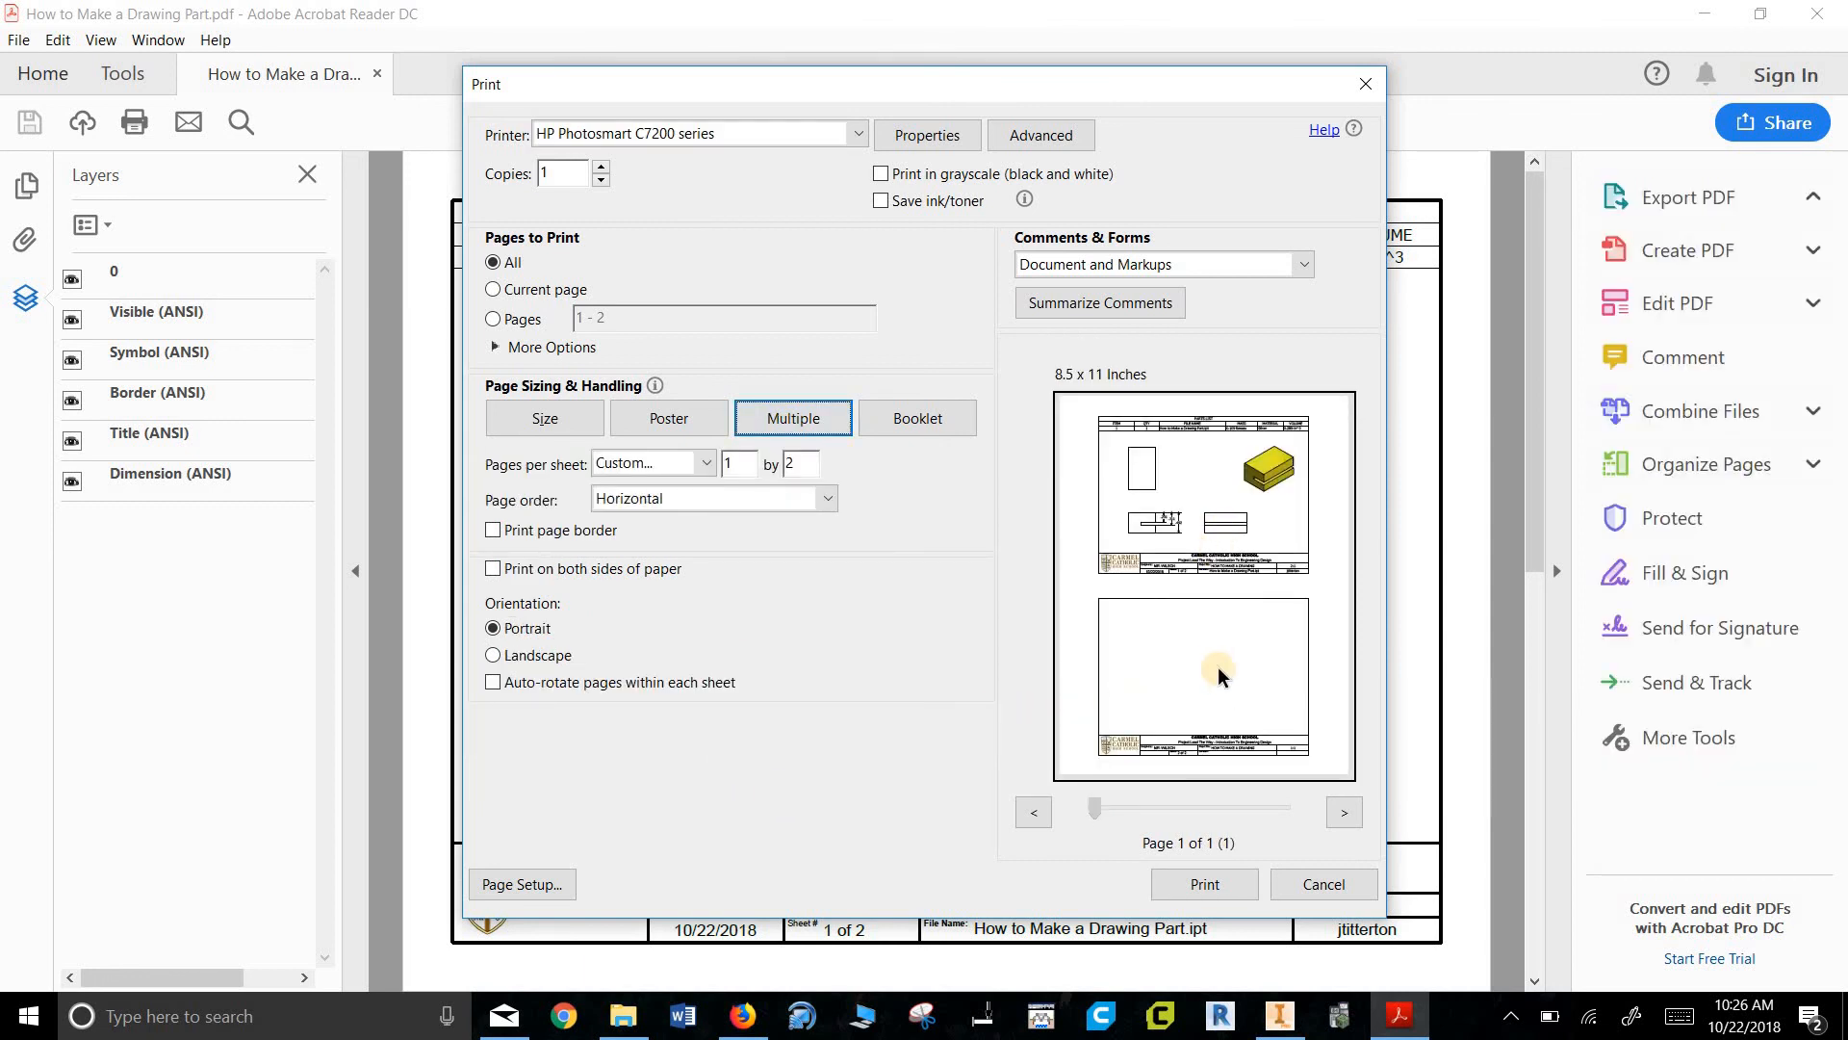
pyautogui.click(710, 464)
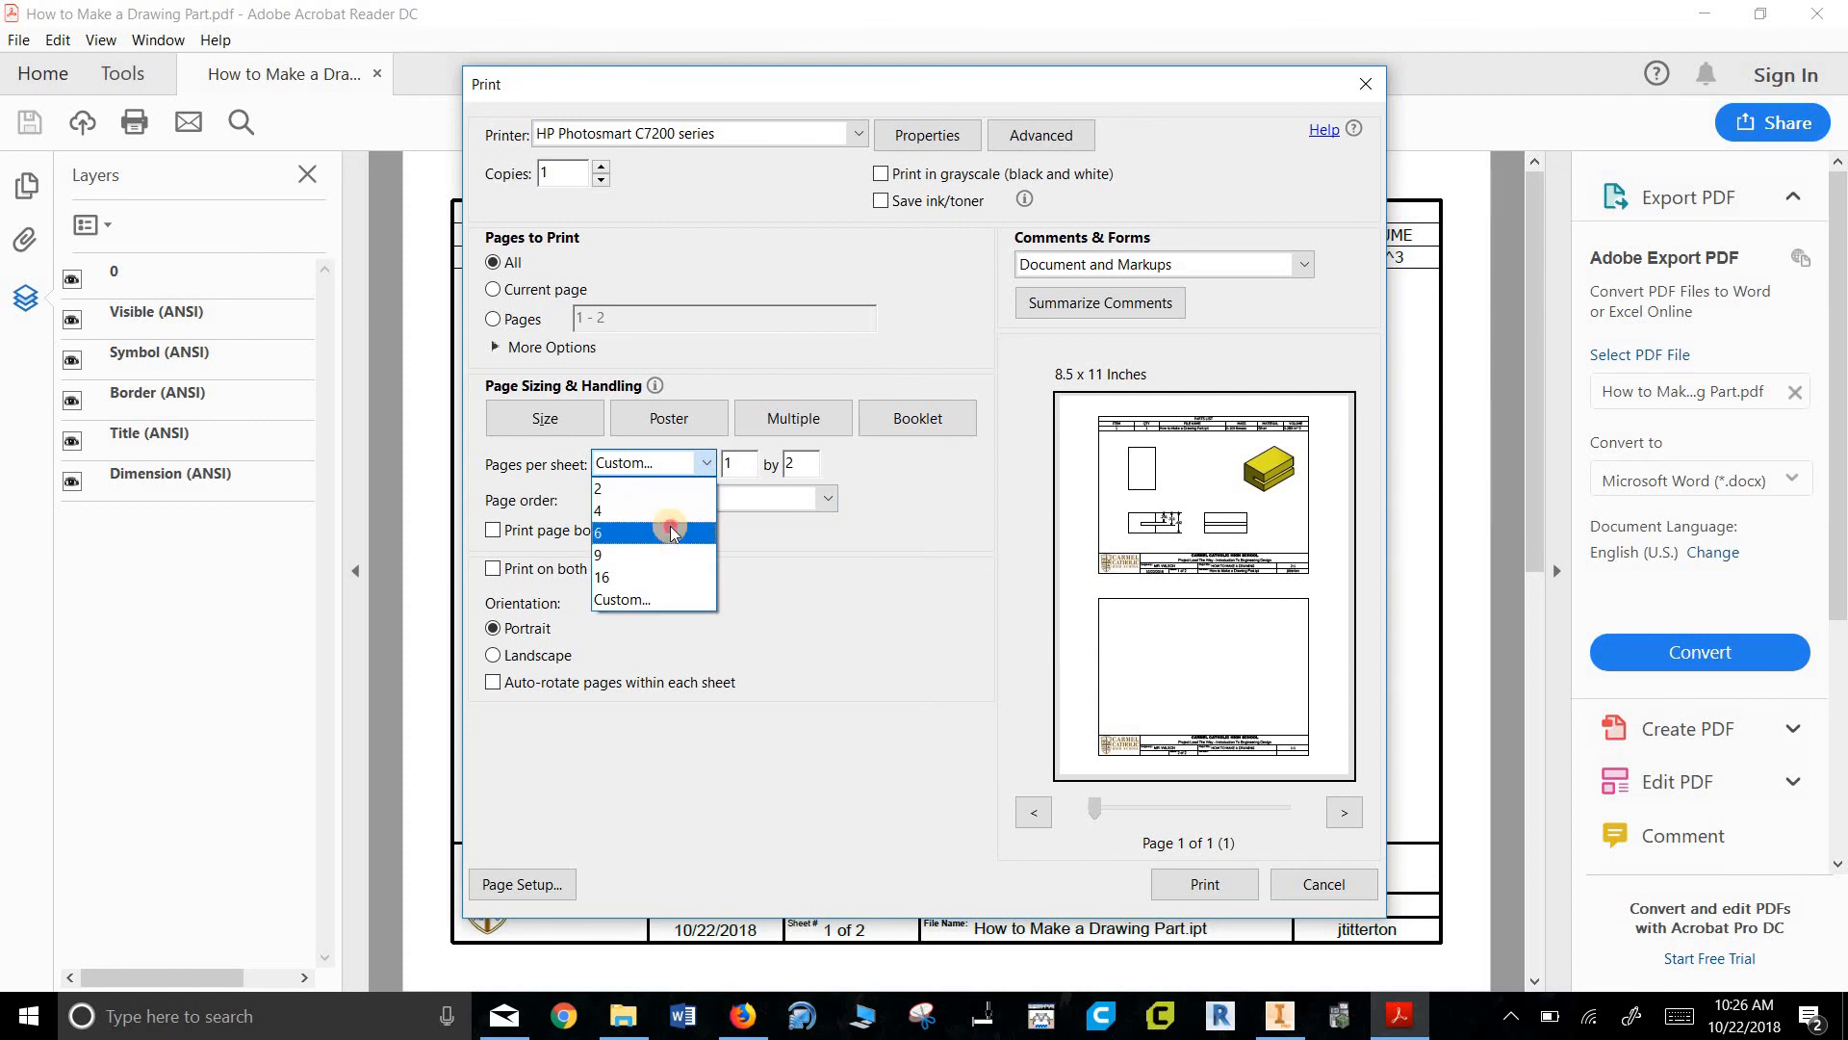
pyautogui.click(674, 532)
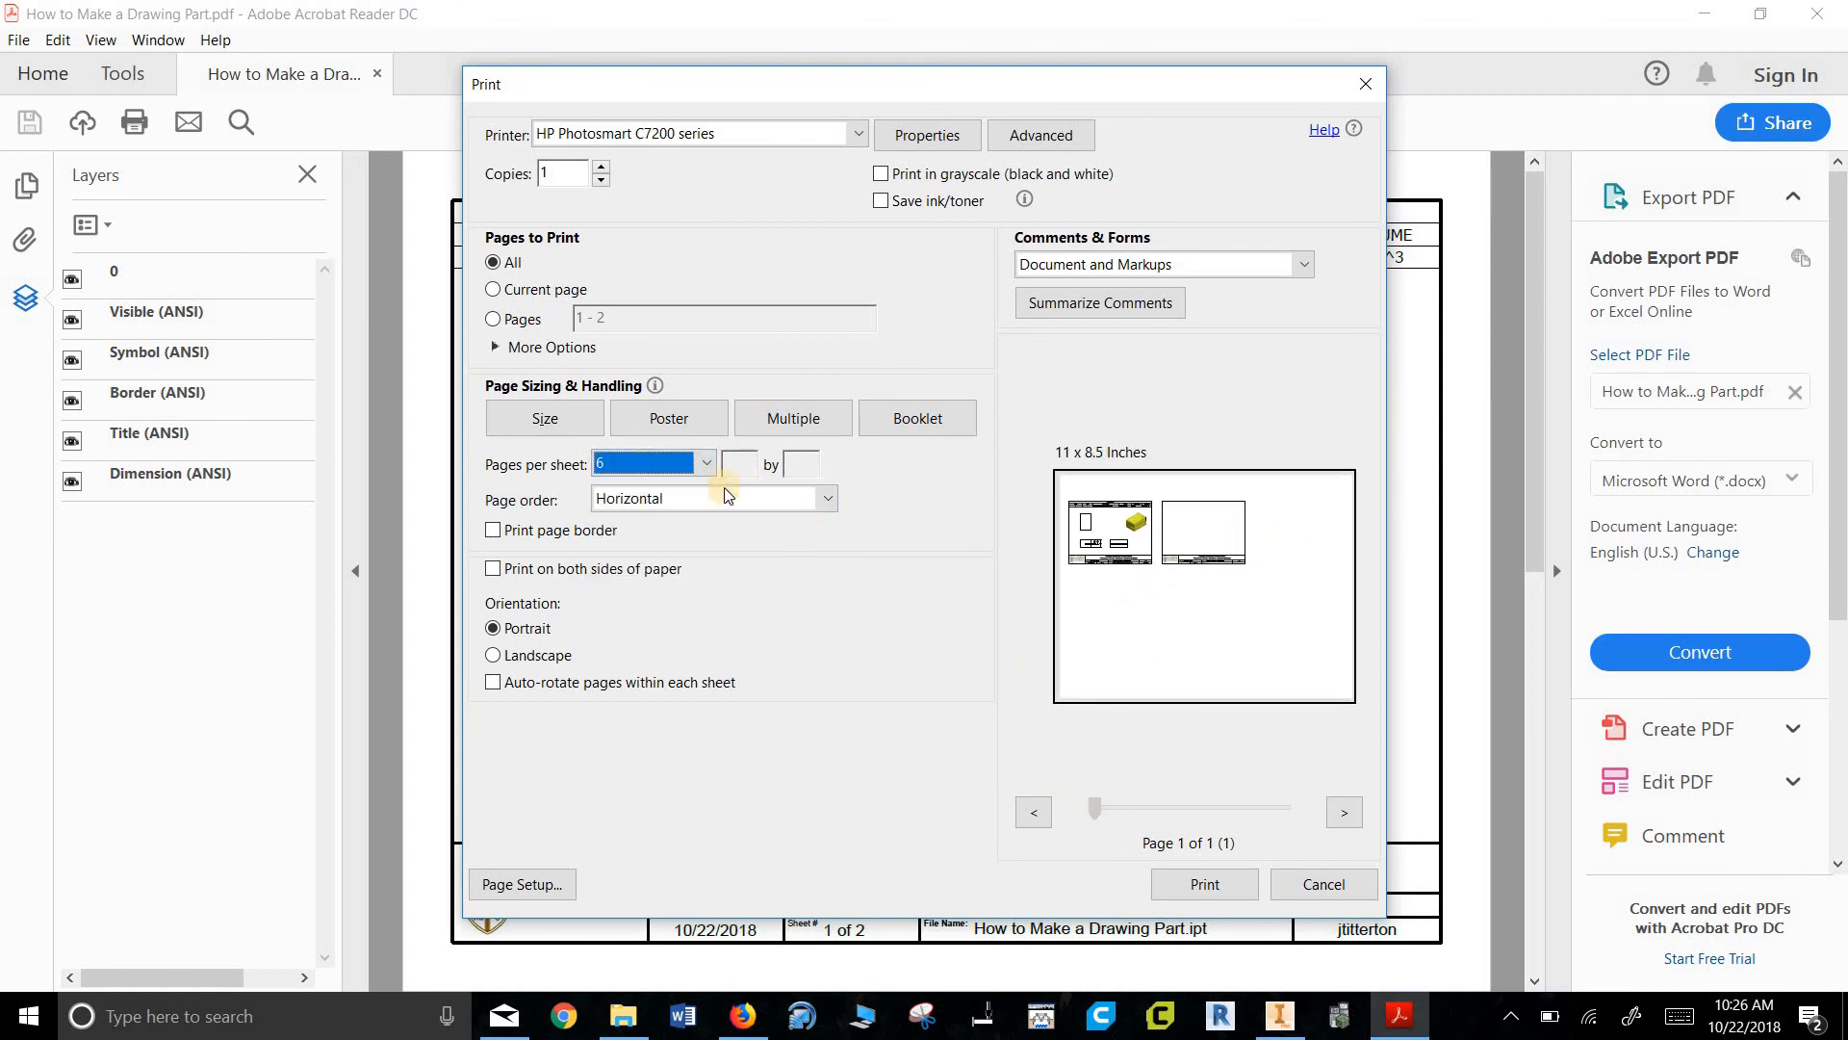
pyautogui.click(707, 467)
pyautogui.click(674, 506)
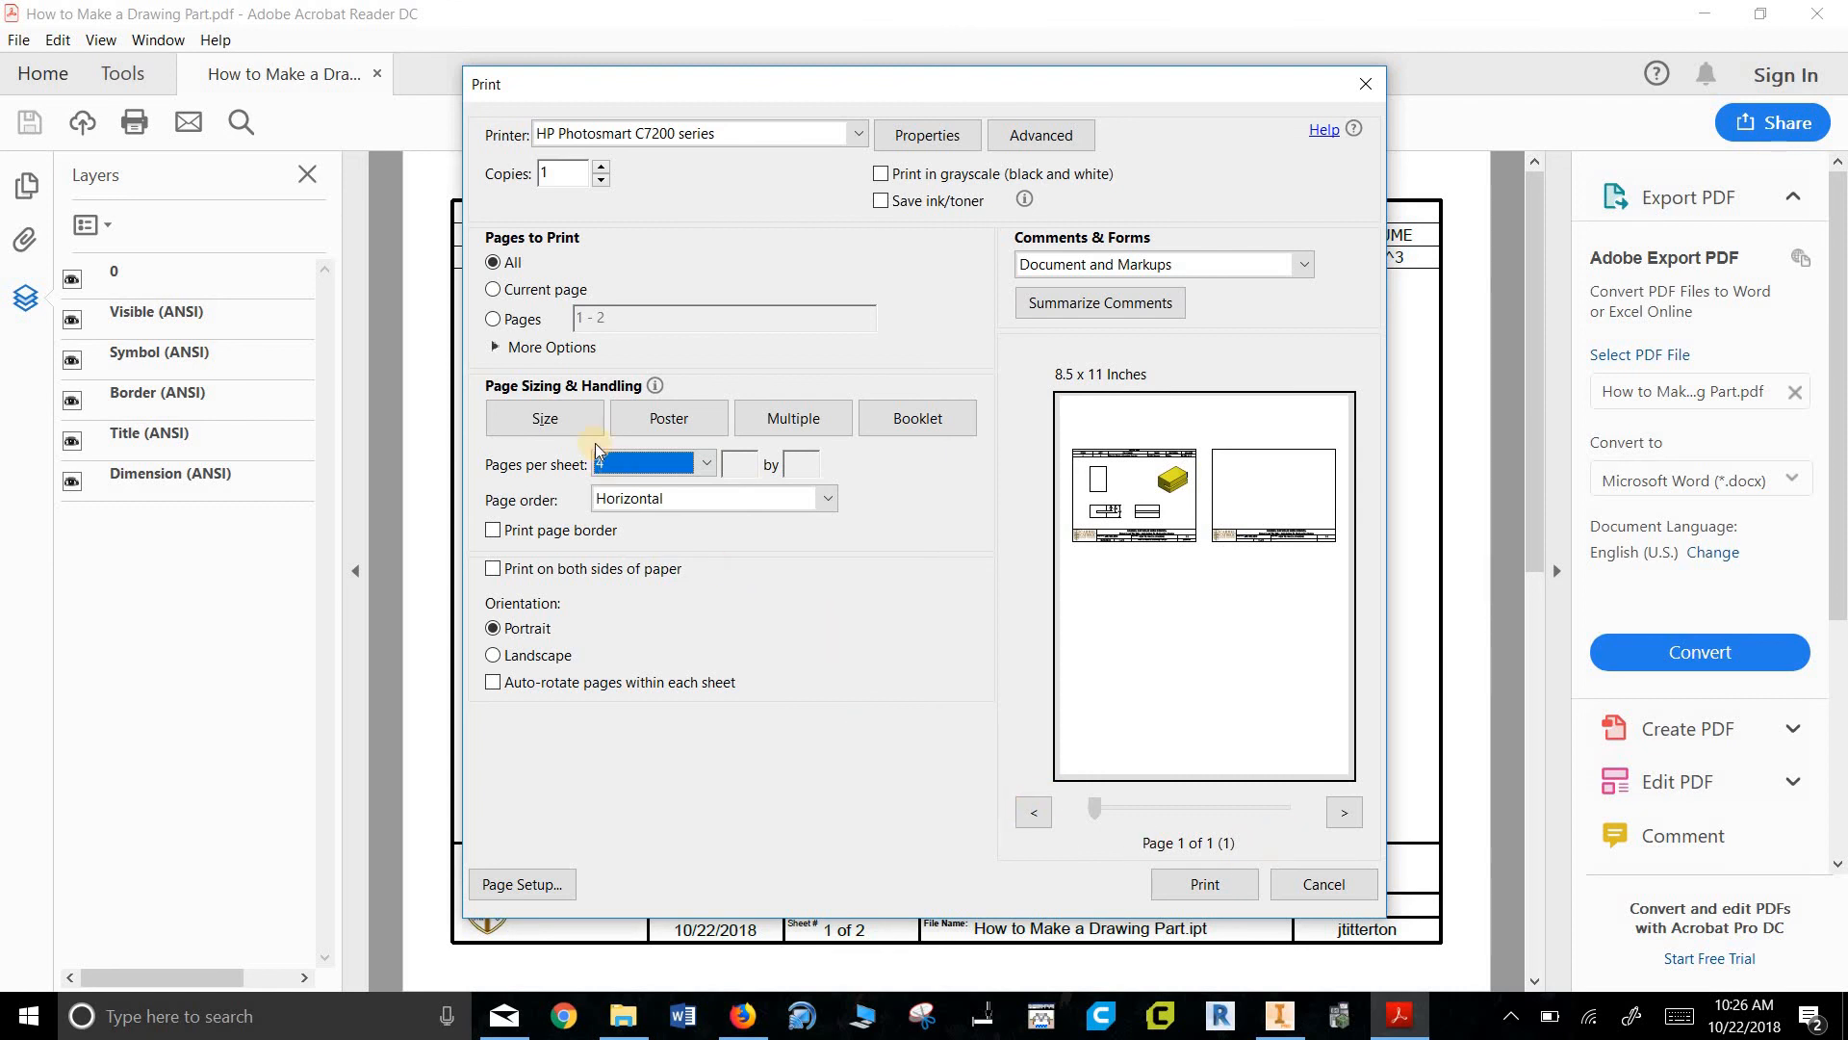
# - Try single-page printing with sizing set to Fit, first in portrait and then in landscape orientation
pyautogui.click(547, 420)
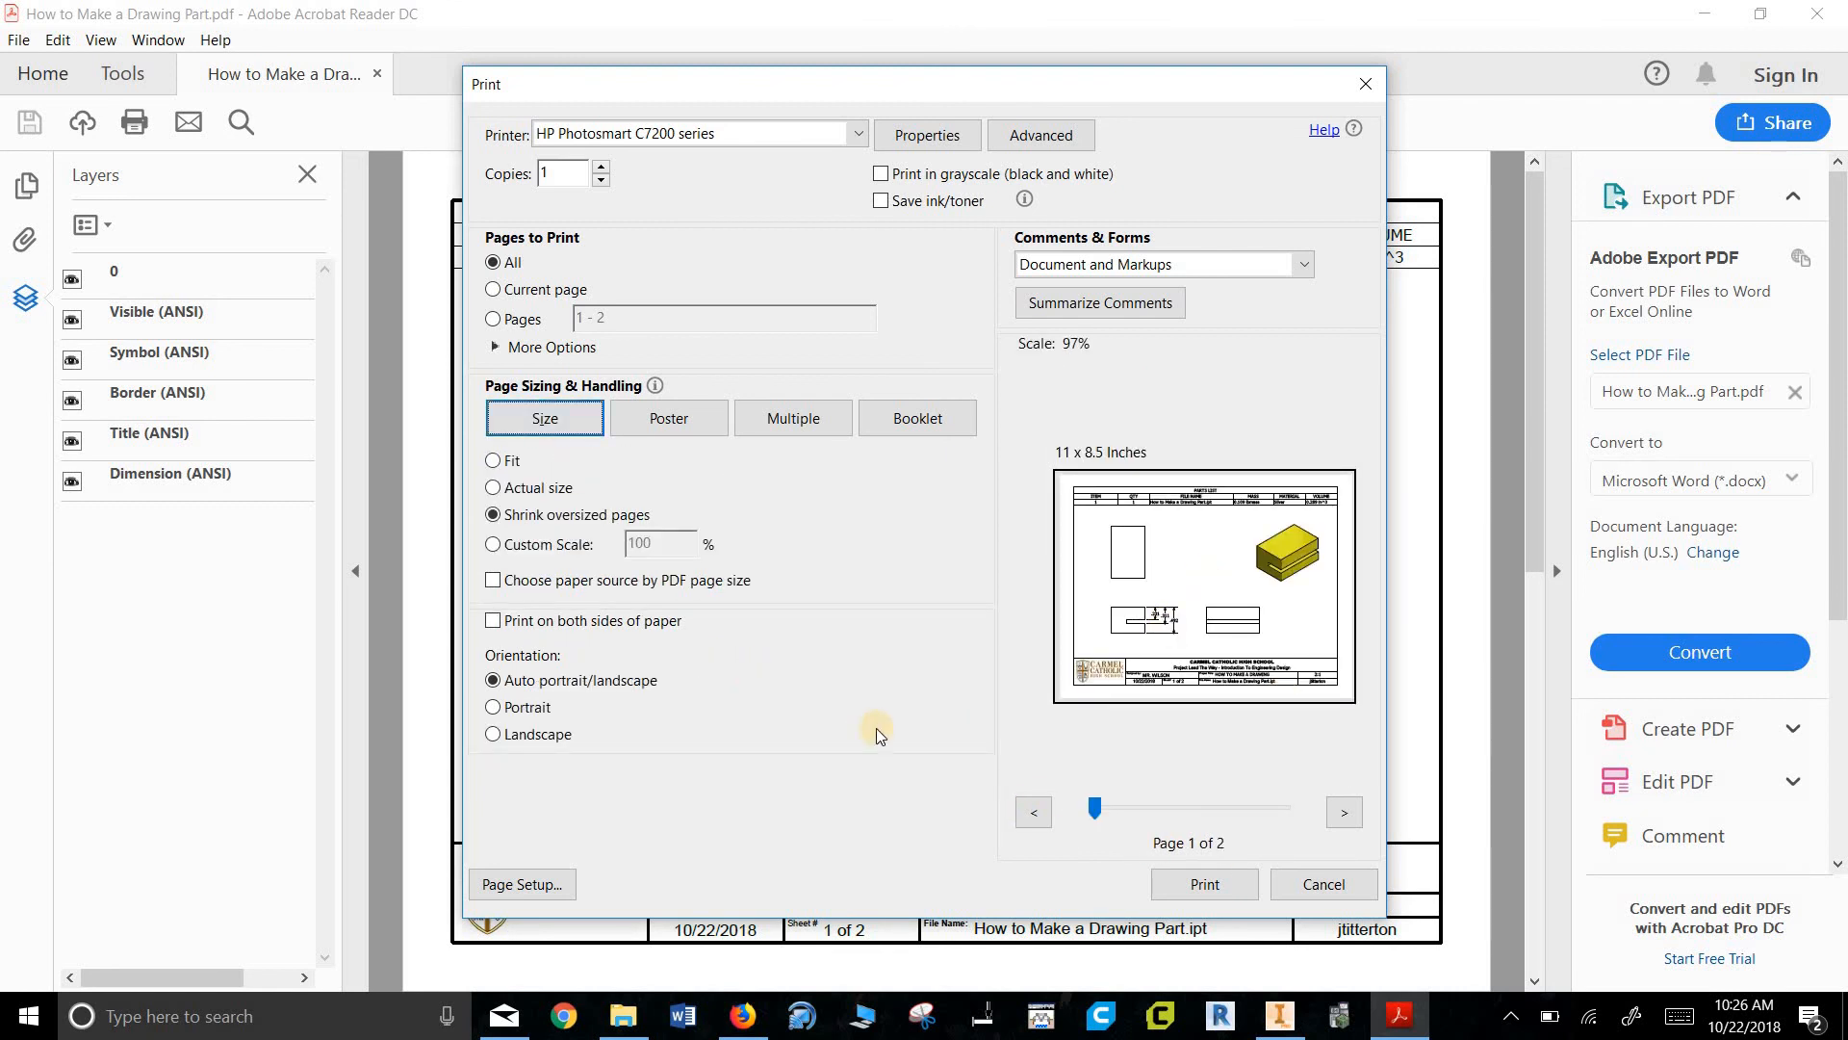
pyautogui.click(491, 462)
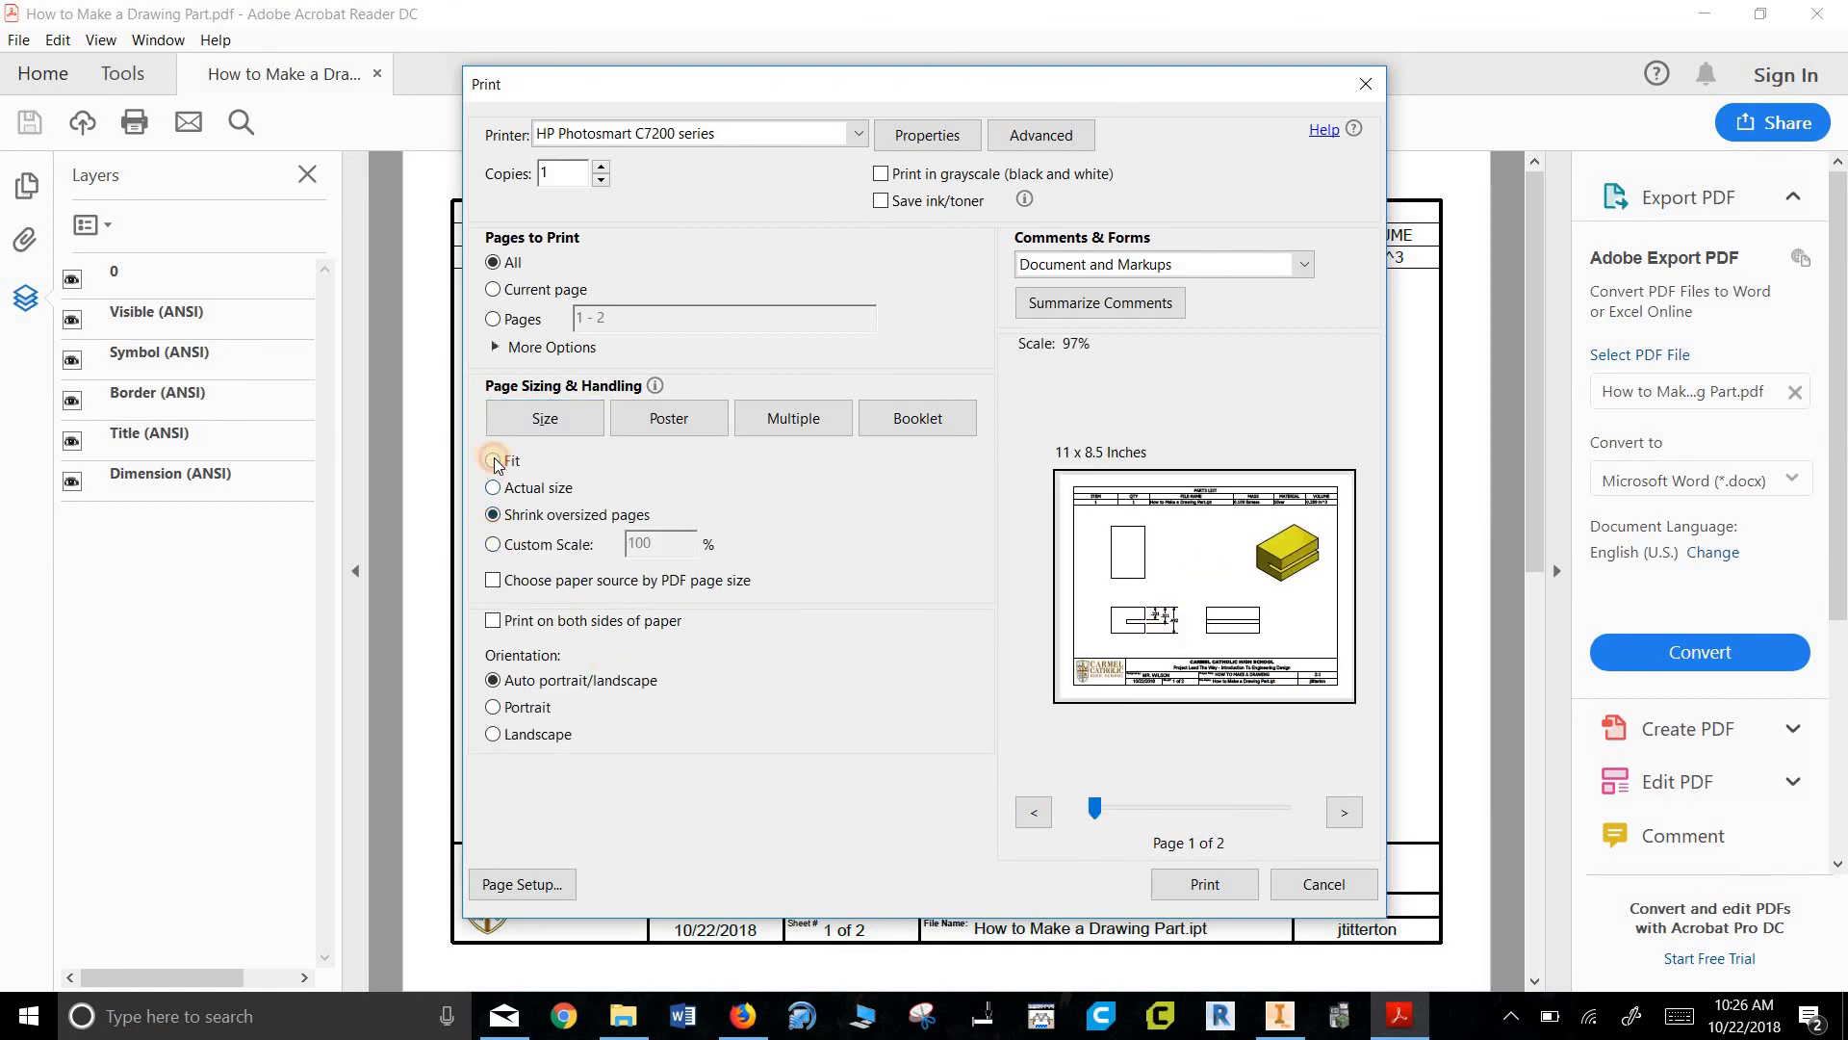
pyautogui.click(500, 713)
pyautogui.click(495, 735)
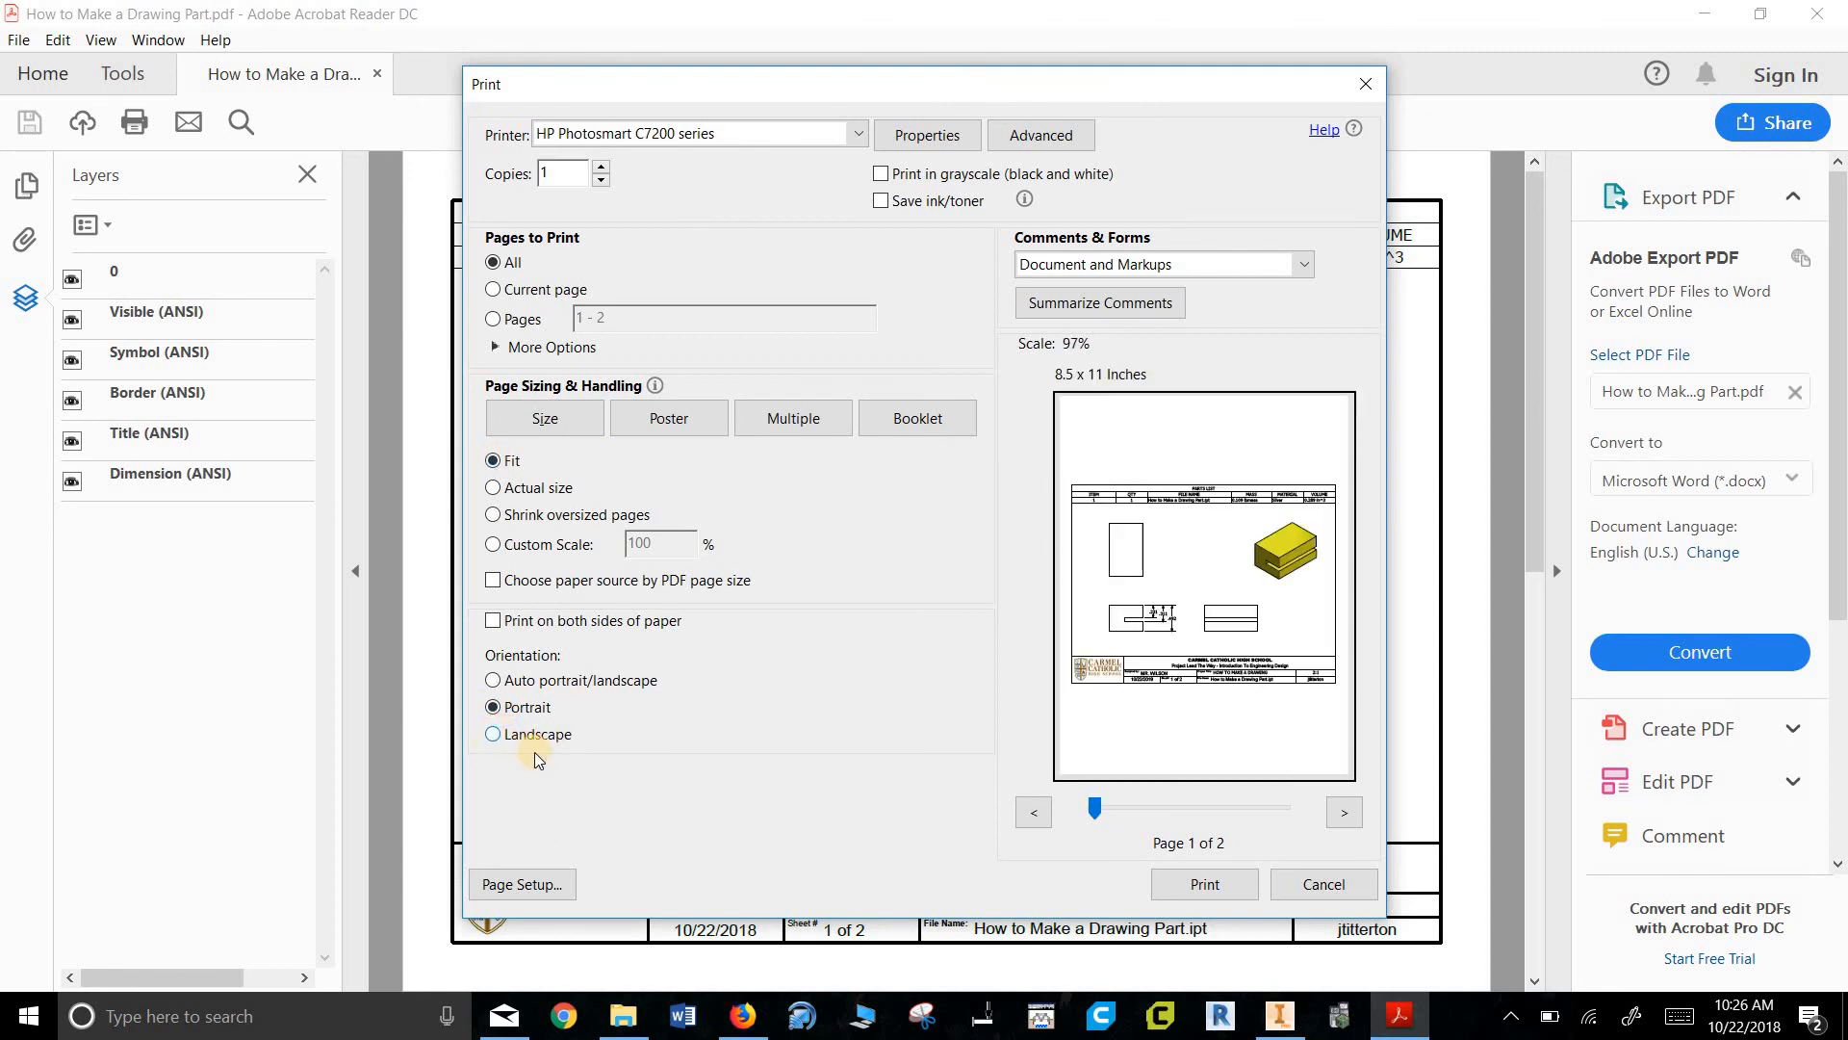
# - Look through the available printers, cancel printing and close the PDF
pyautogui.click(855, 132)
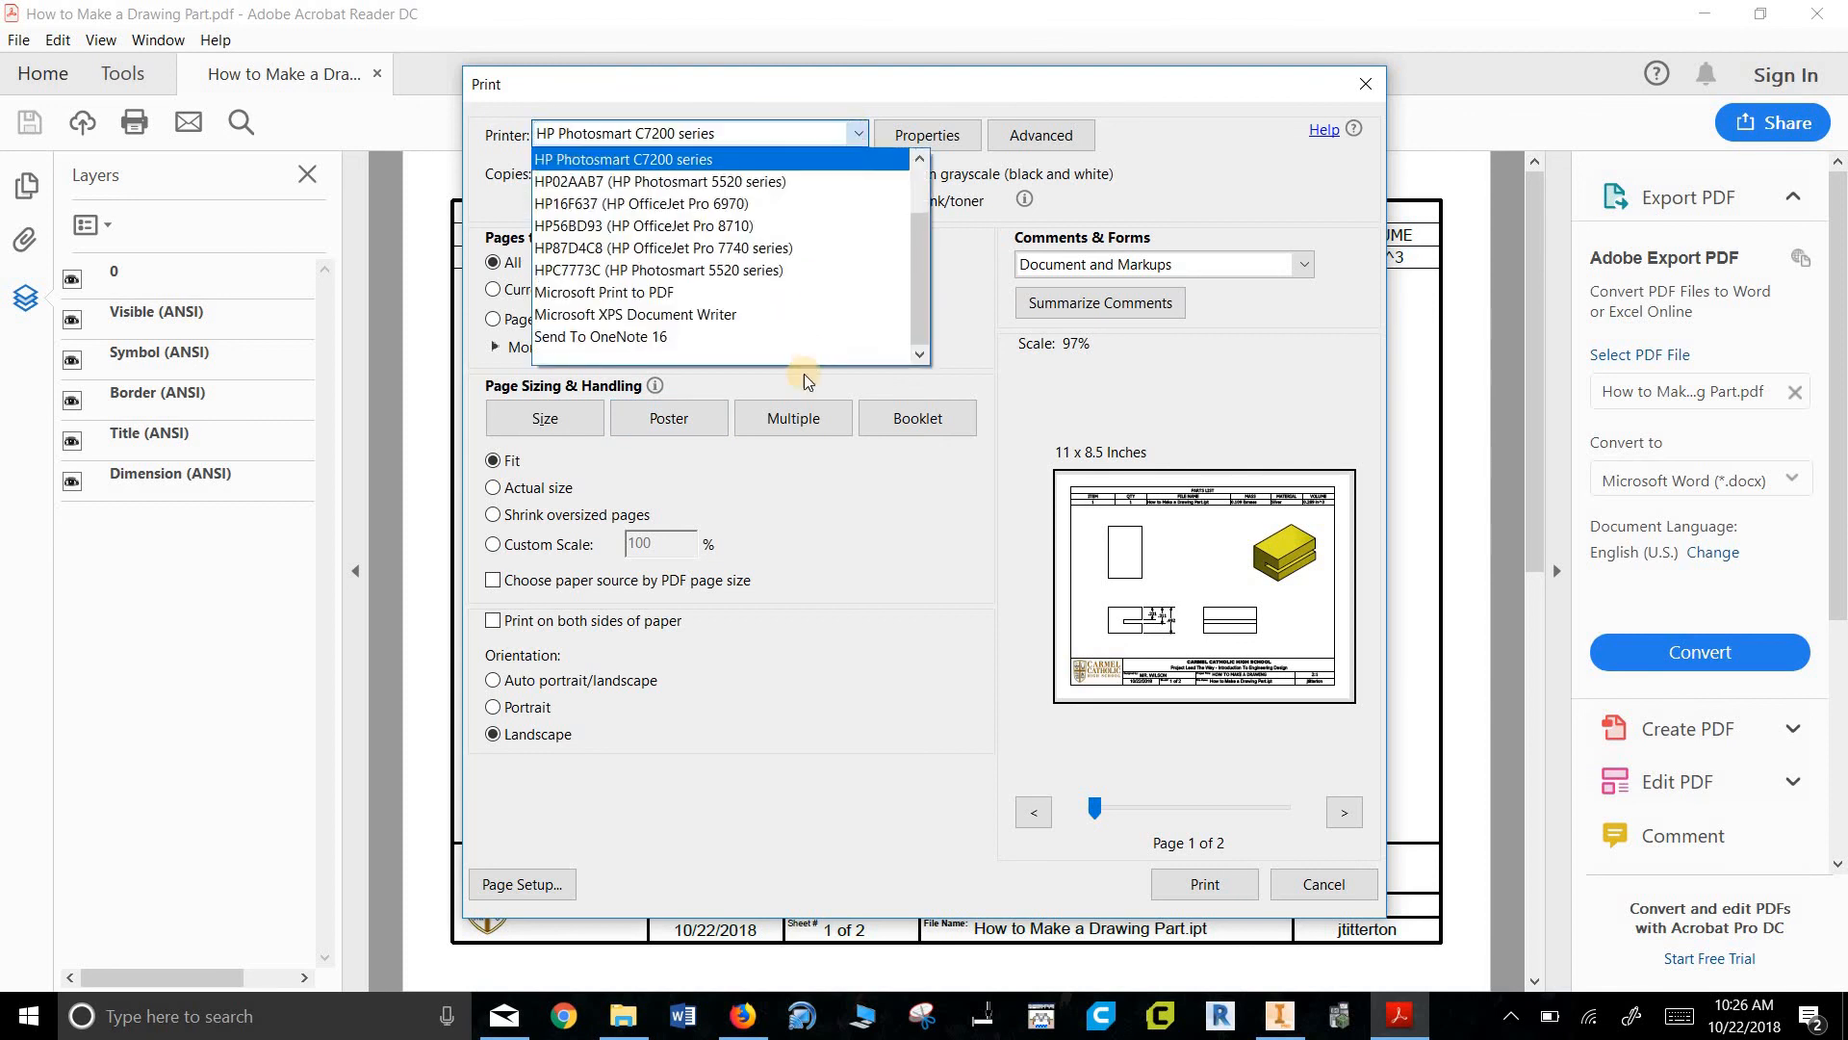
pyautogui.click(1333, 780)
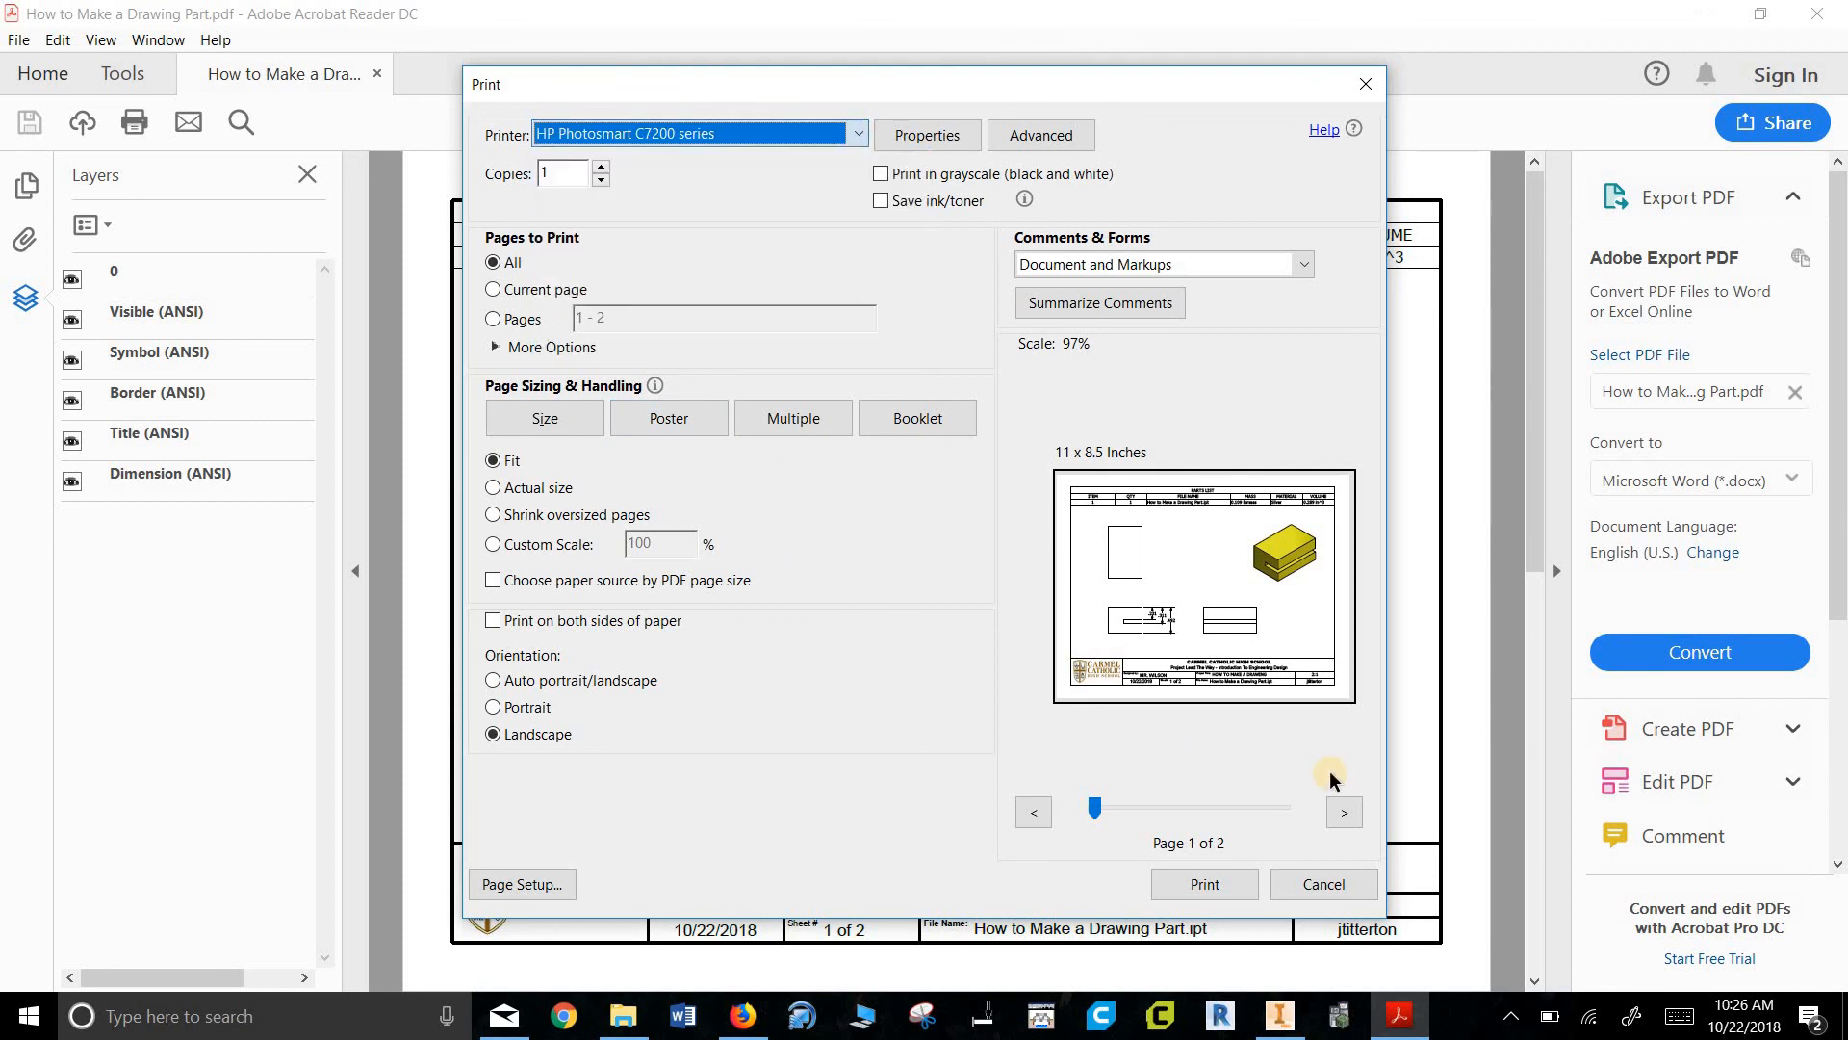
pyautogui.click(1317, 881)
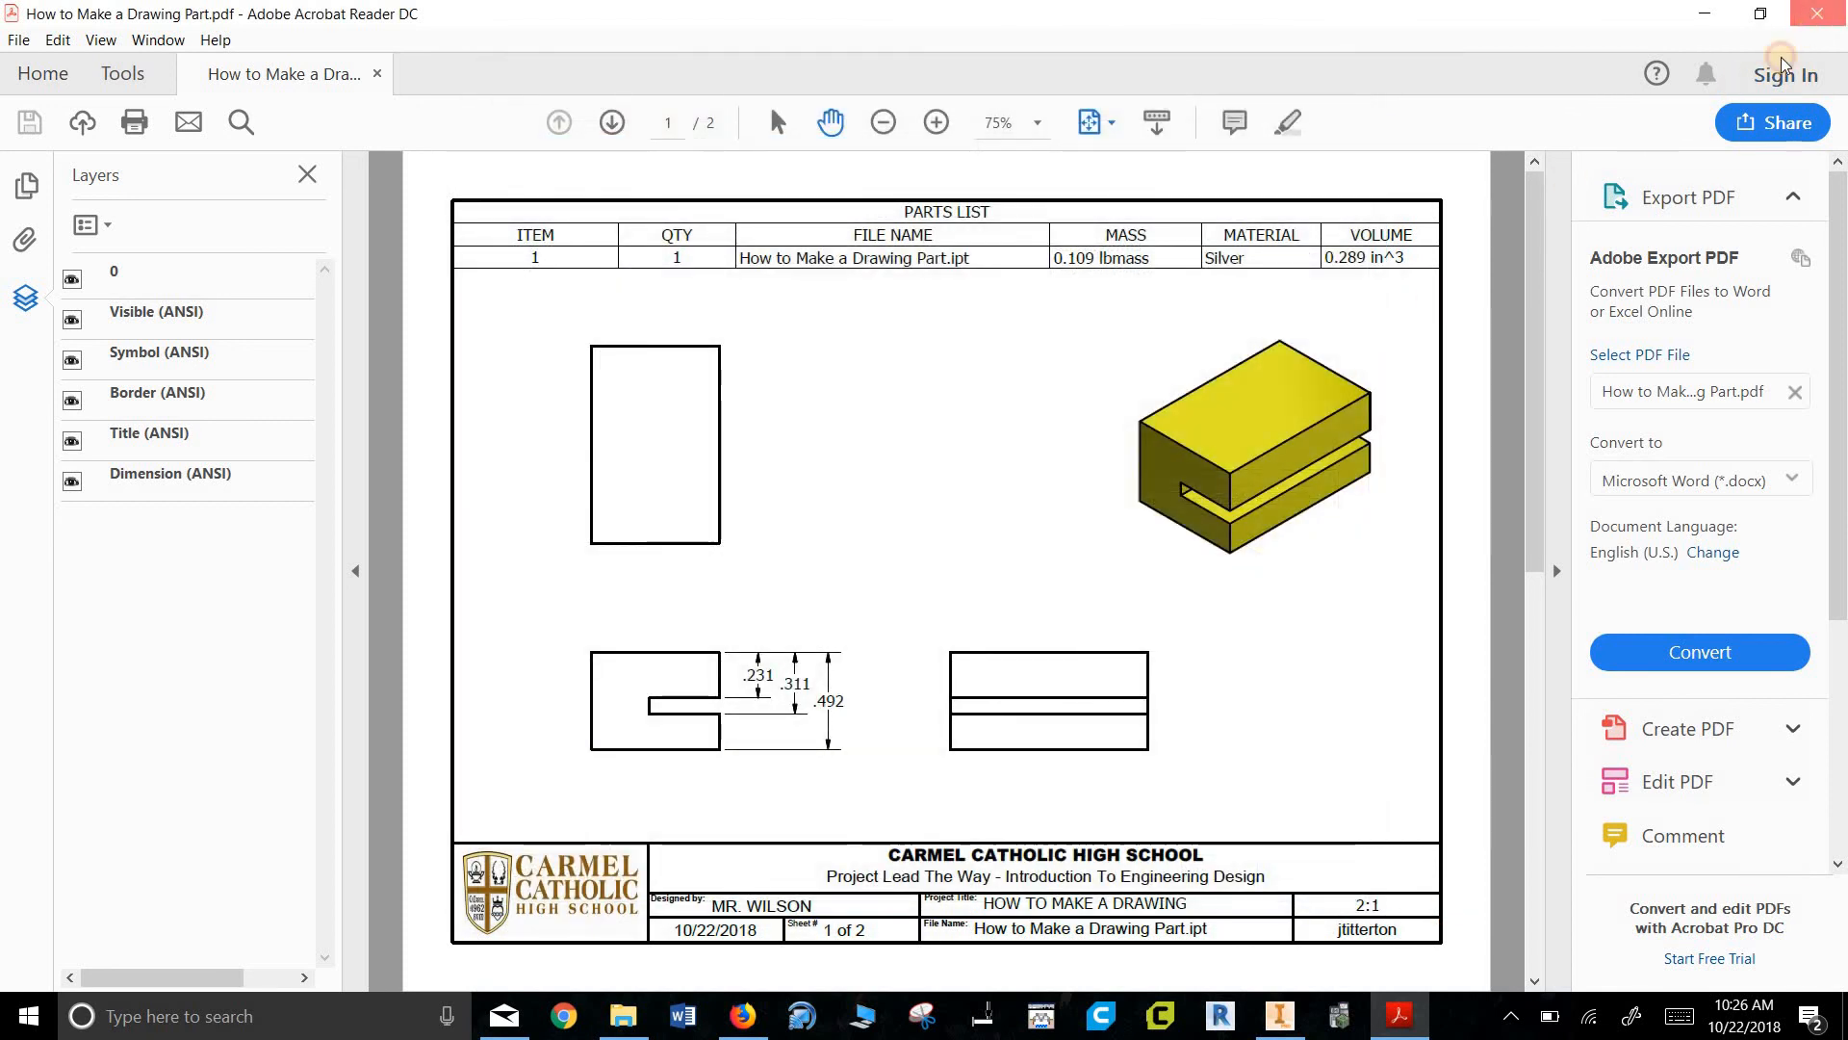
pyautogui.click(1819, 14)
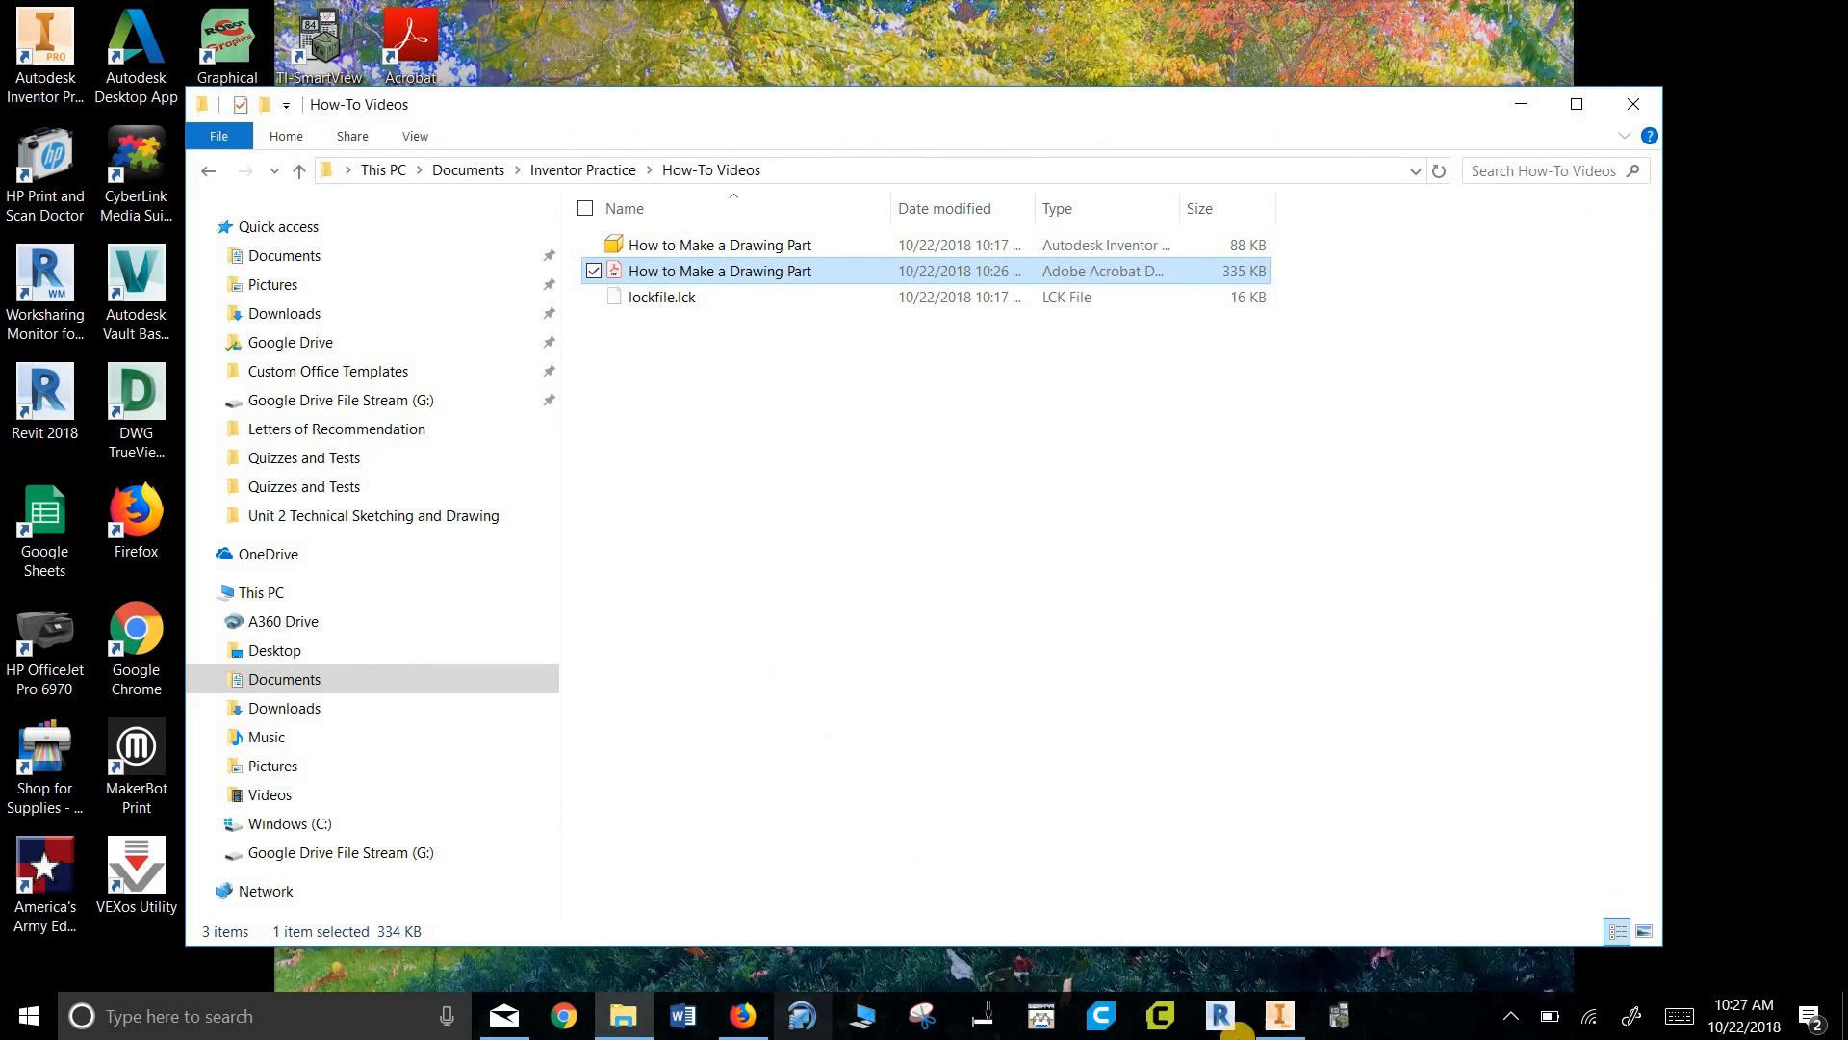
# - Switch back to Autodesk Inventor and set the scale in Sheet:2's title block field text to 2:1
pyautogui.click(1279, 1015)
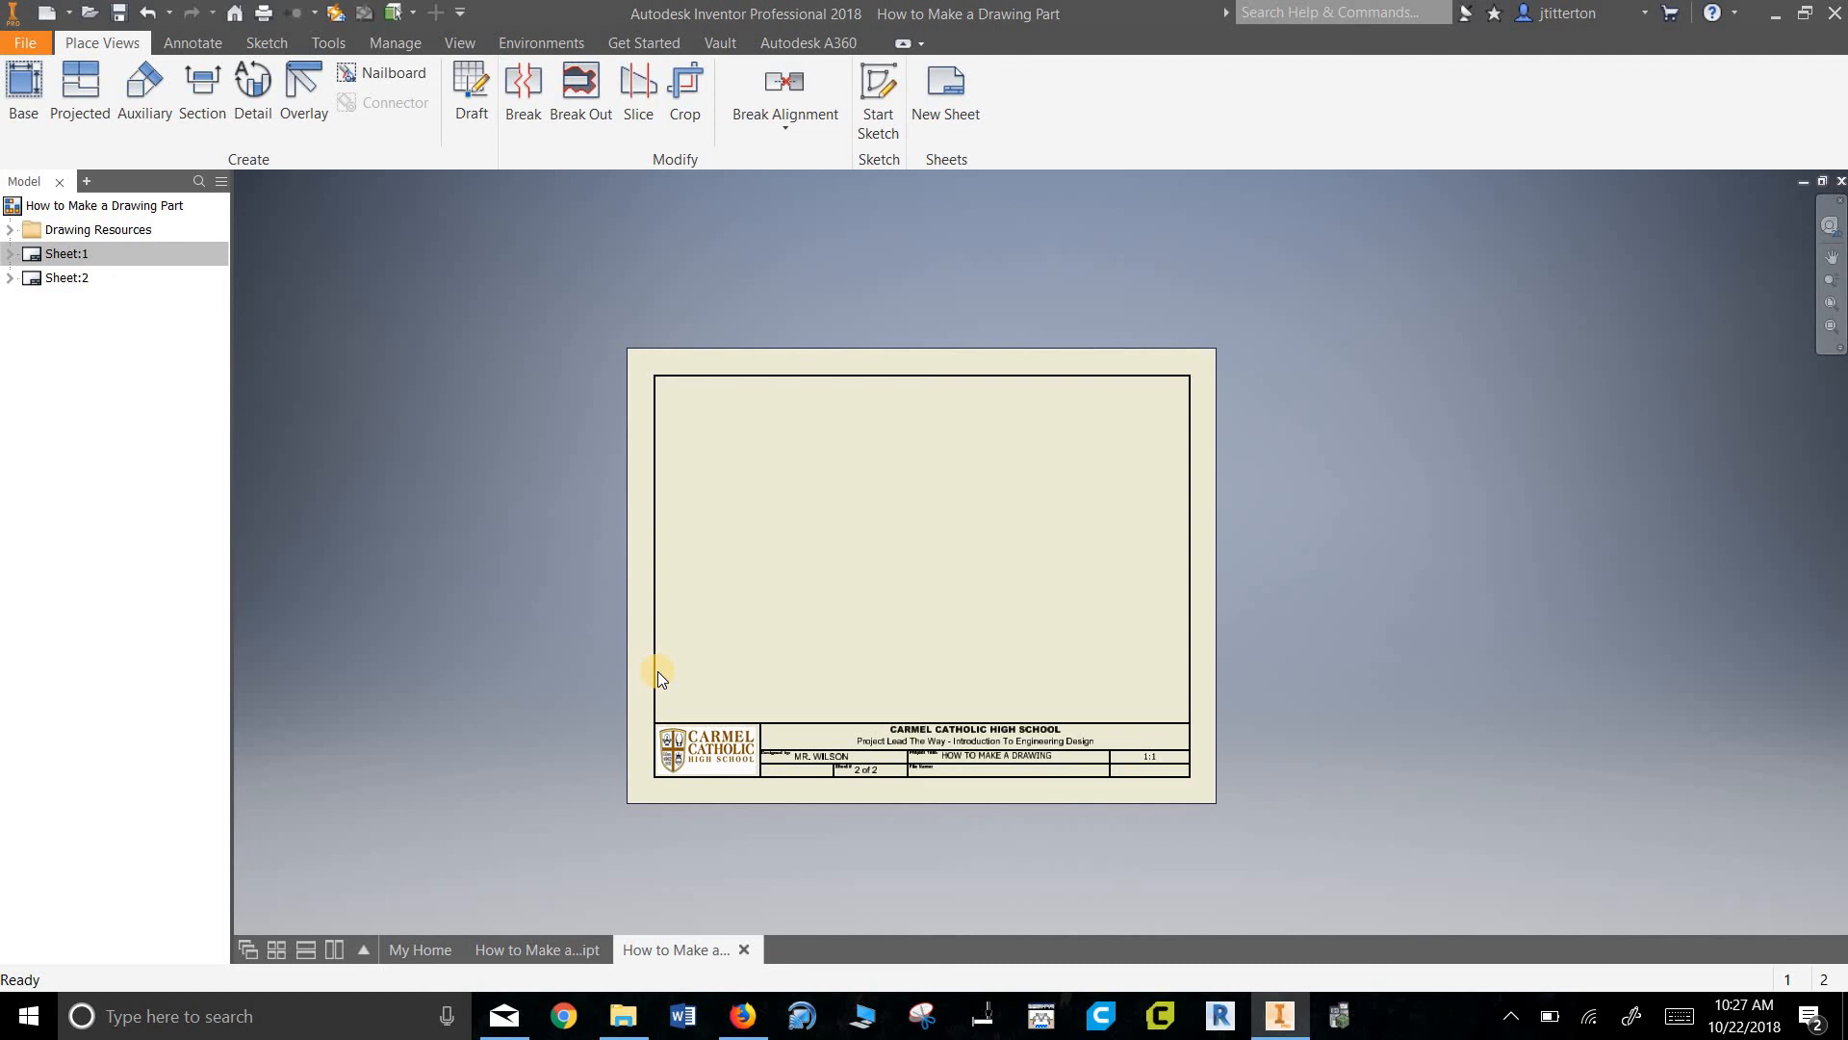
pyautogui.scroll(-5, 804, 728)
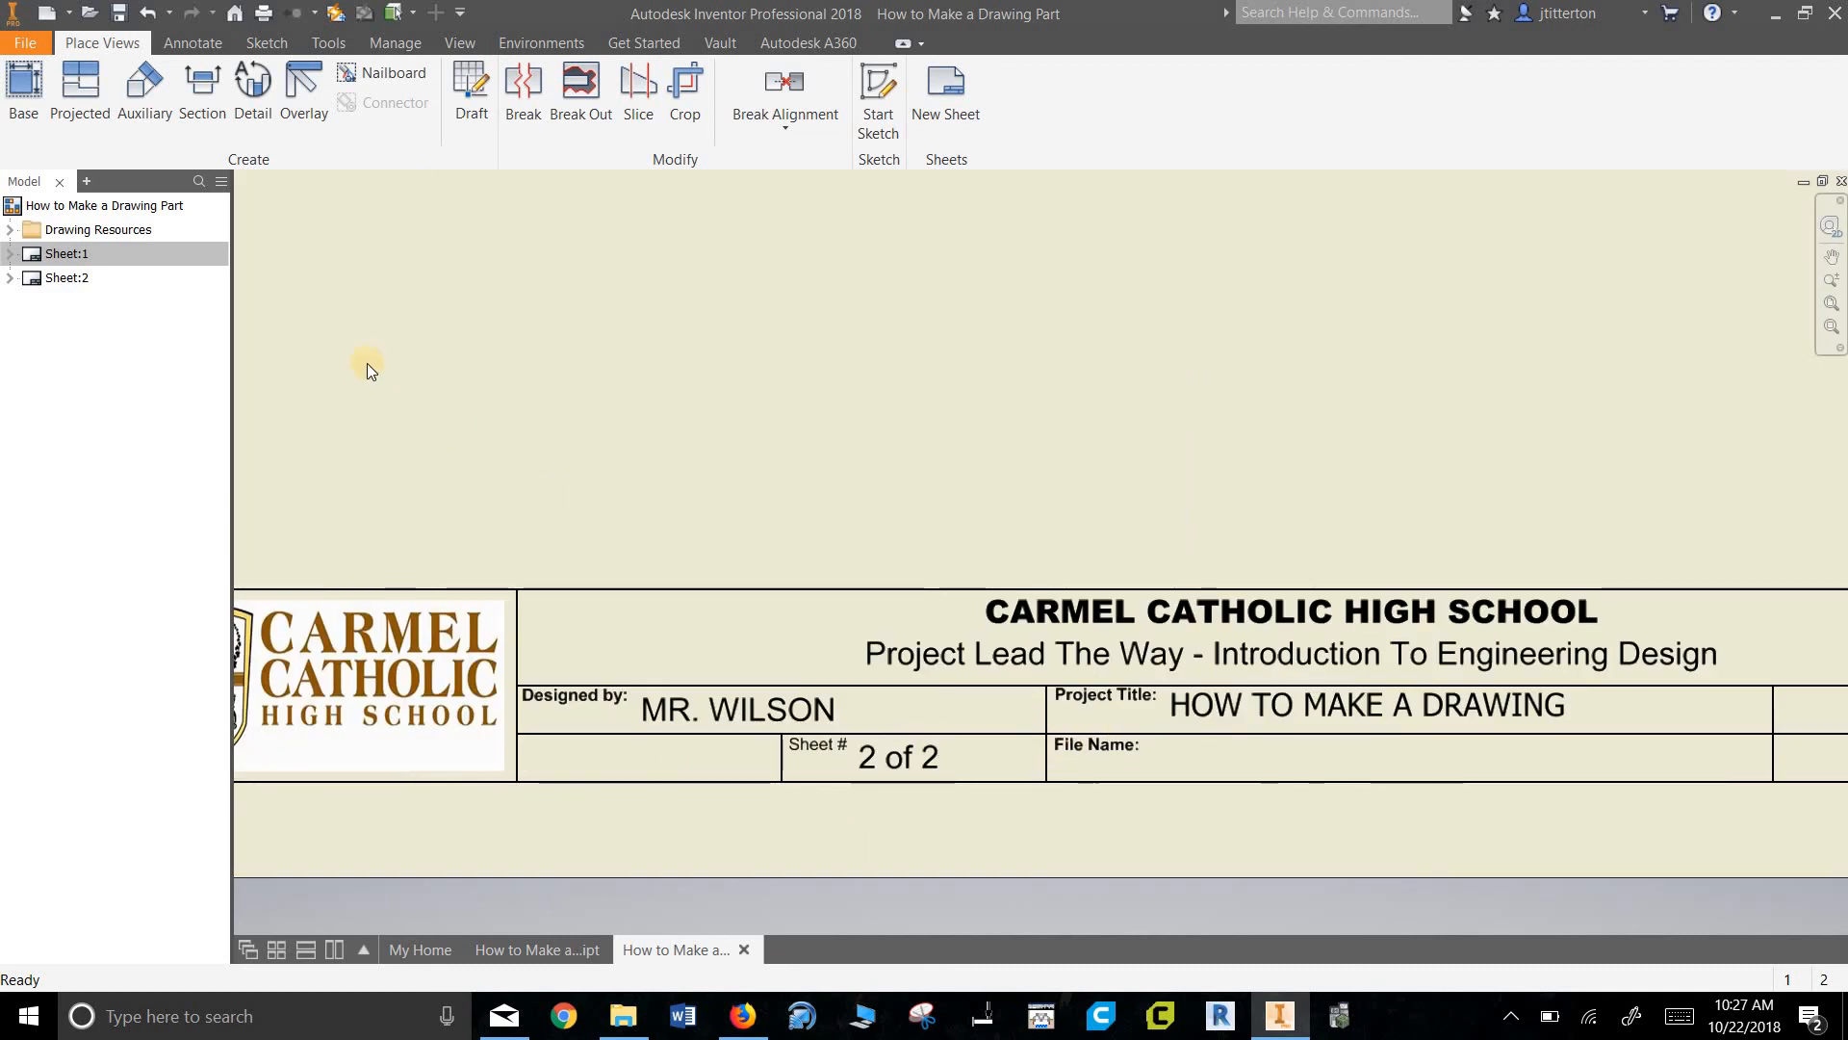
pyautogui.click(11, 278)
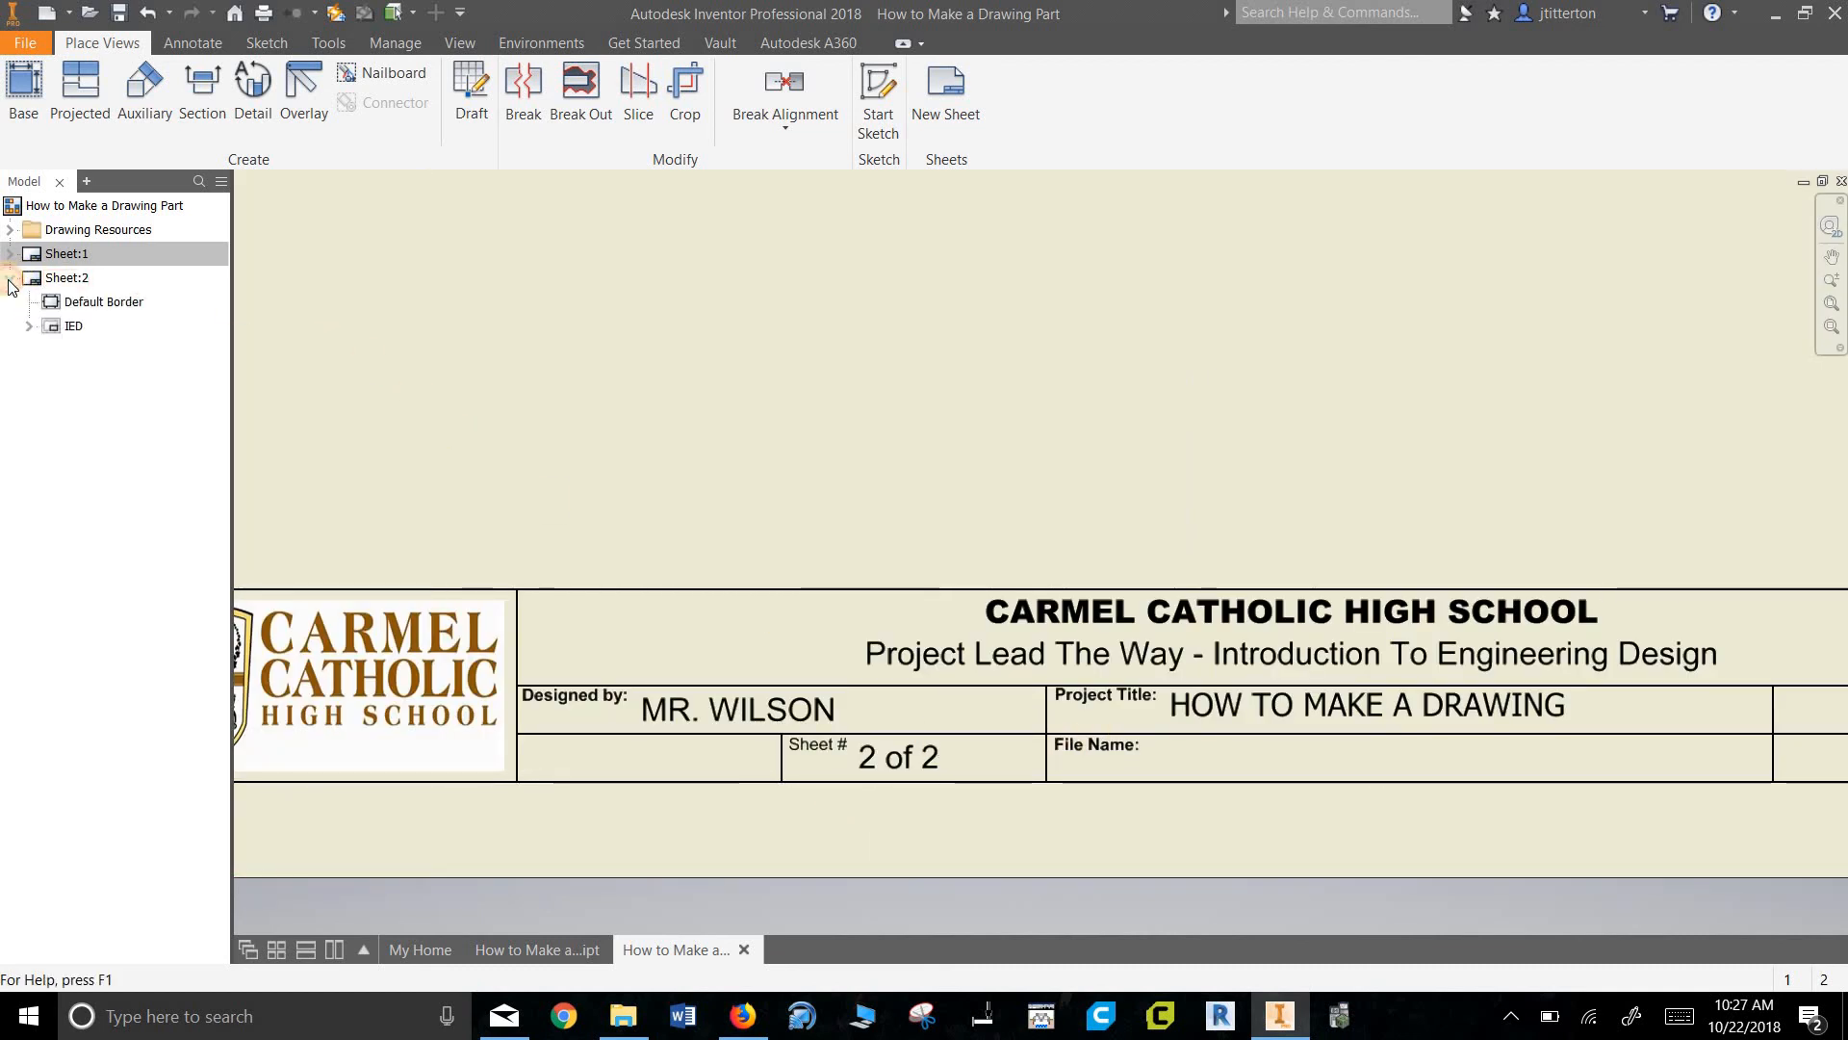
pyautogui.click(31, 327)
pyautogui.doubleClick(77, 349)
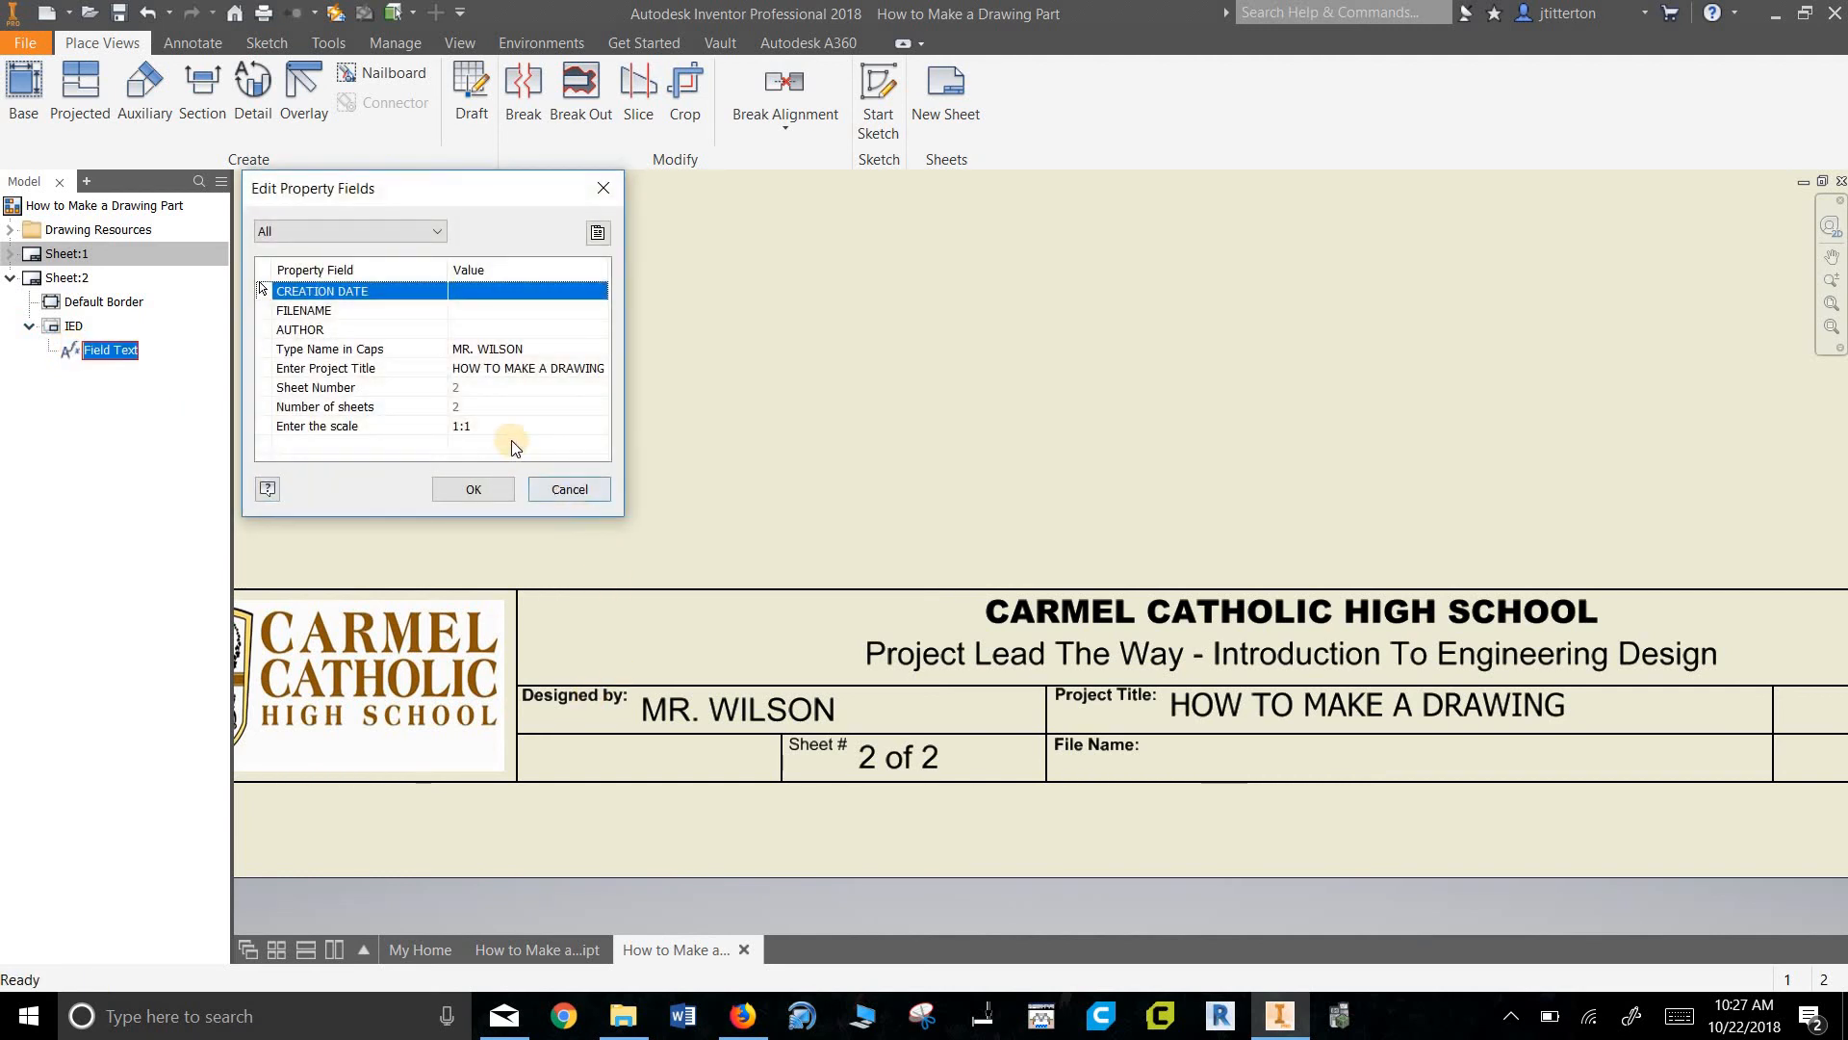
pyautogui.click(396, 425)
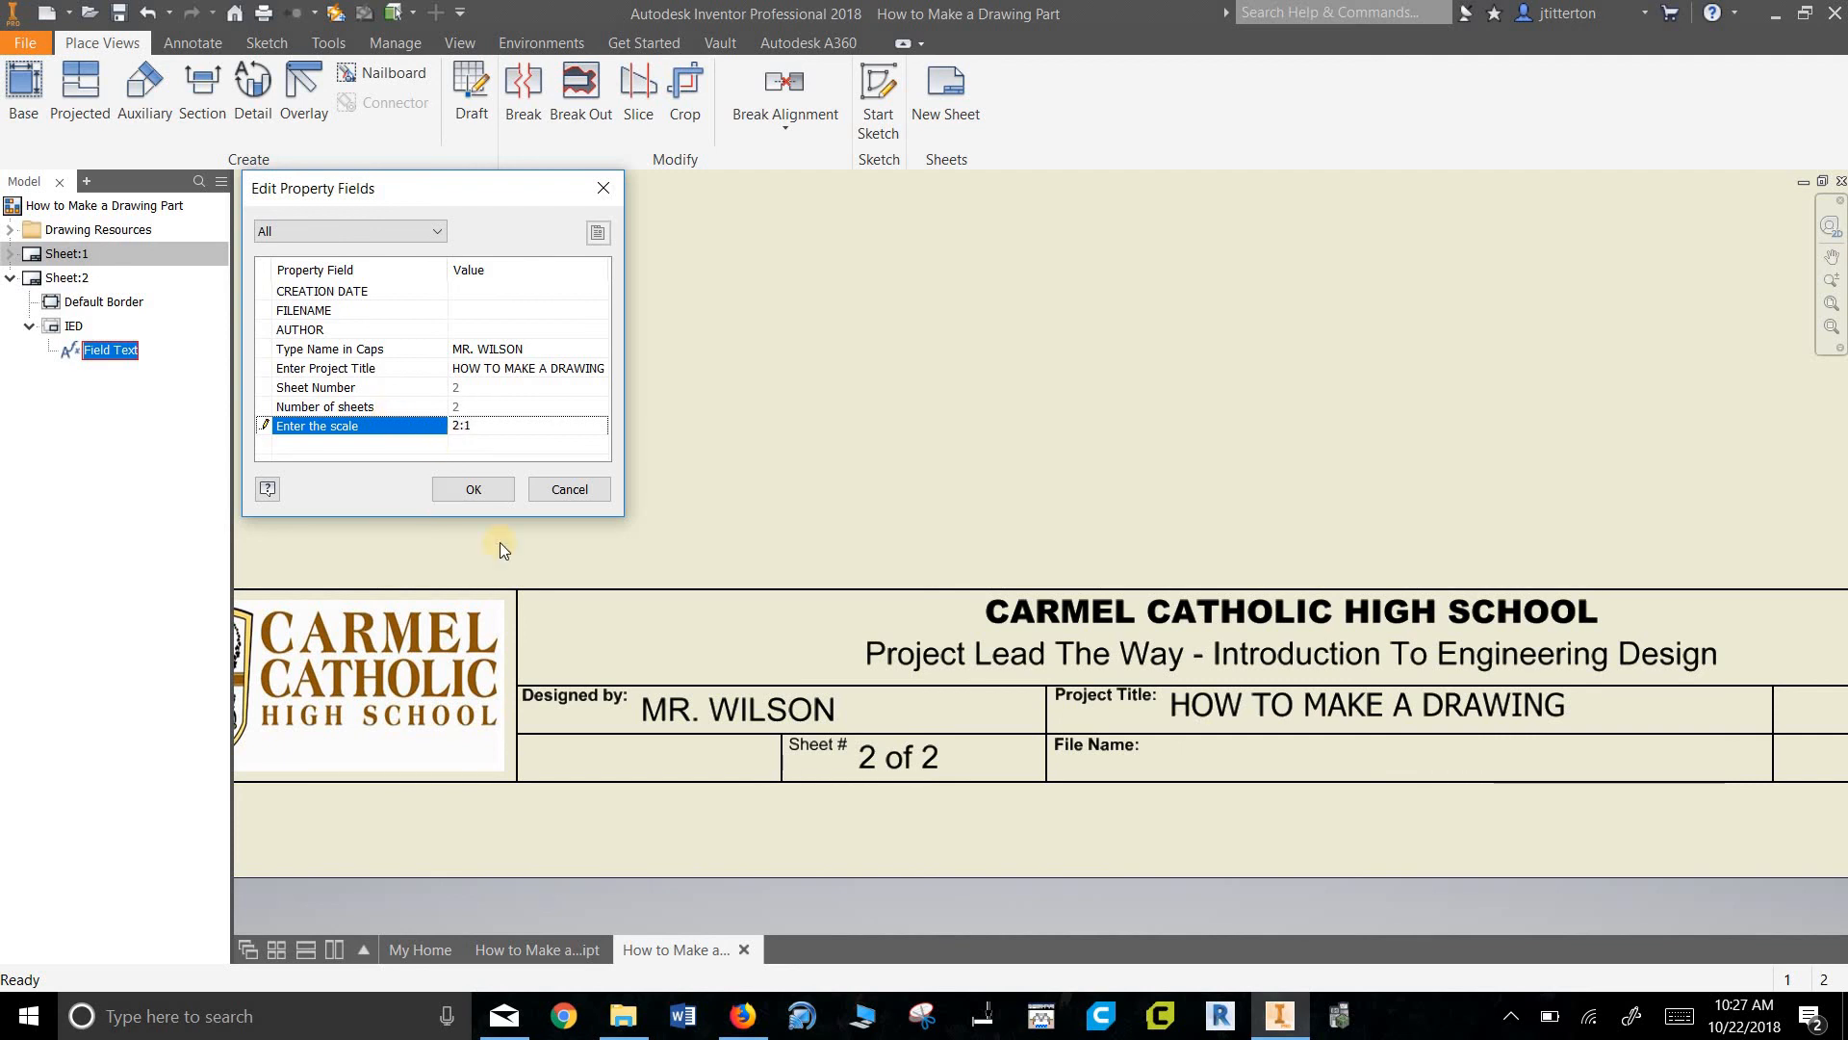
pyautogui.click(472, 488)
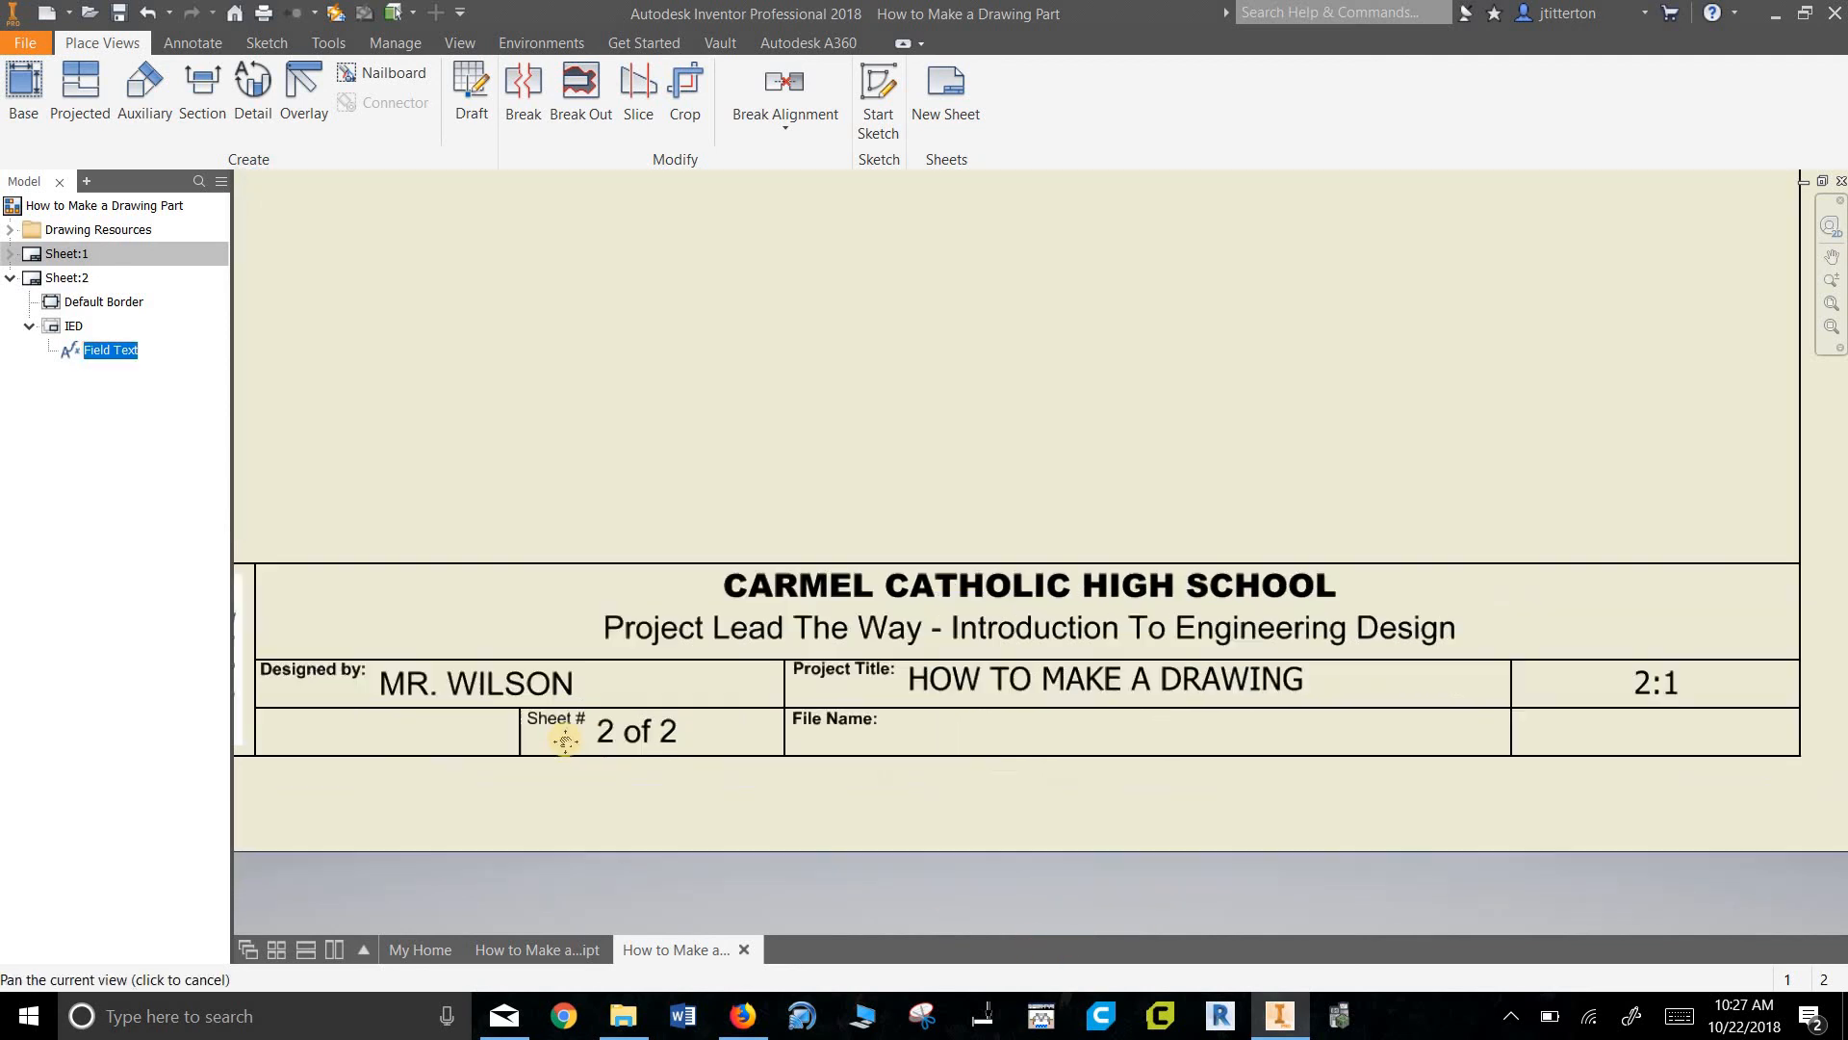
pyautogui.scroll(-3, 726, 432)
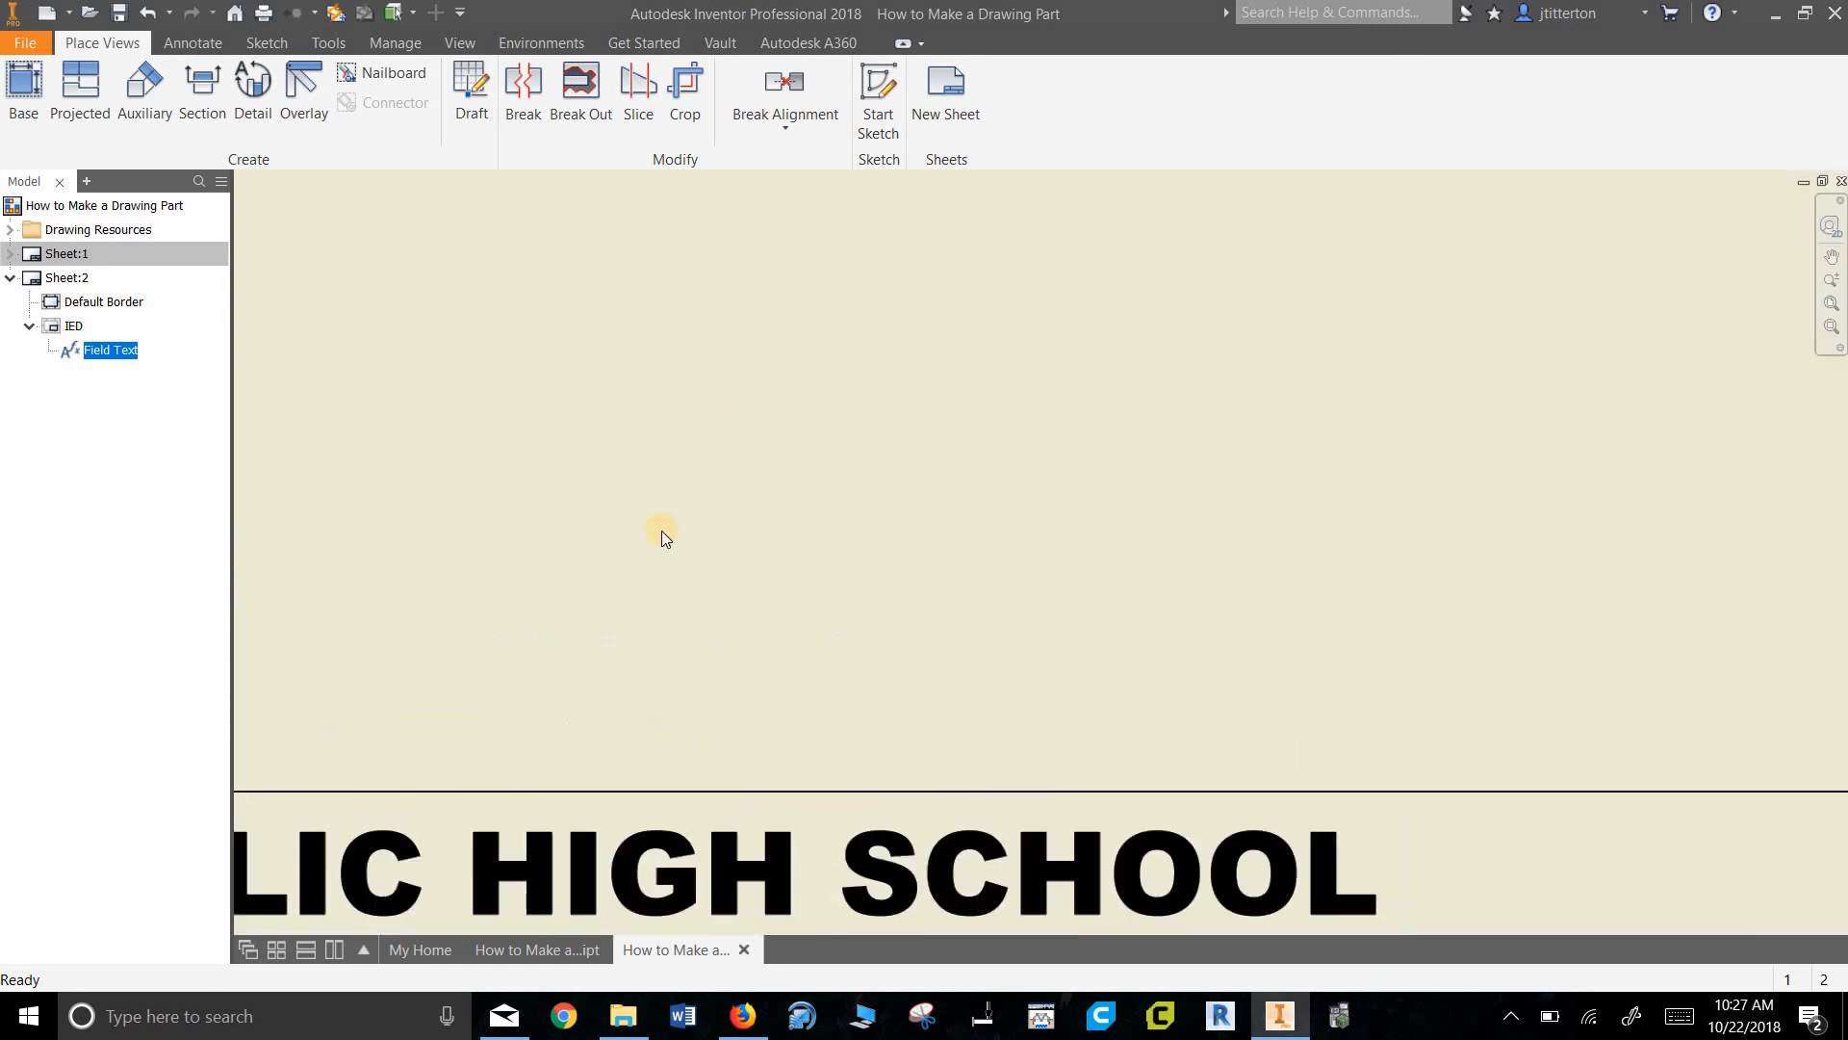
pyautogui.scroll(5, 662, 529)
pyautogui.scroll(2, 569, 432)
pyautogui.moveTo(566, 429)
pyautogui.mouseDown(button='middle')
pyautogui.moveTo(887, 611)
pyautogui.moveTo(937, 599)
pyautogui.mouseUp(button='middle')
pyautogui.scroll(-1, 938, 599)
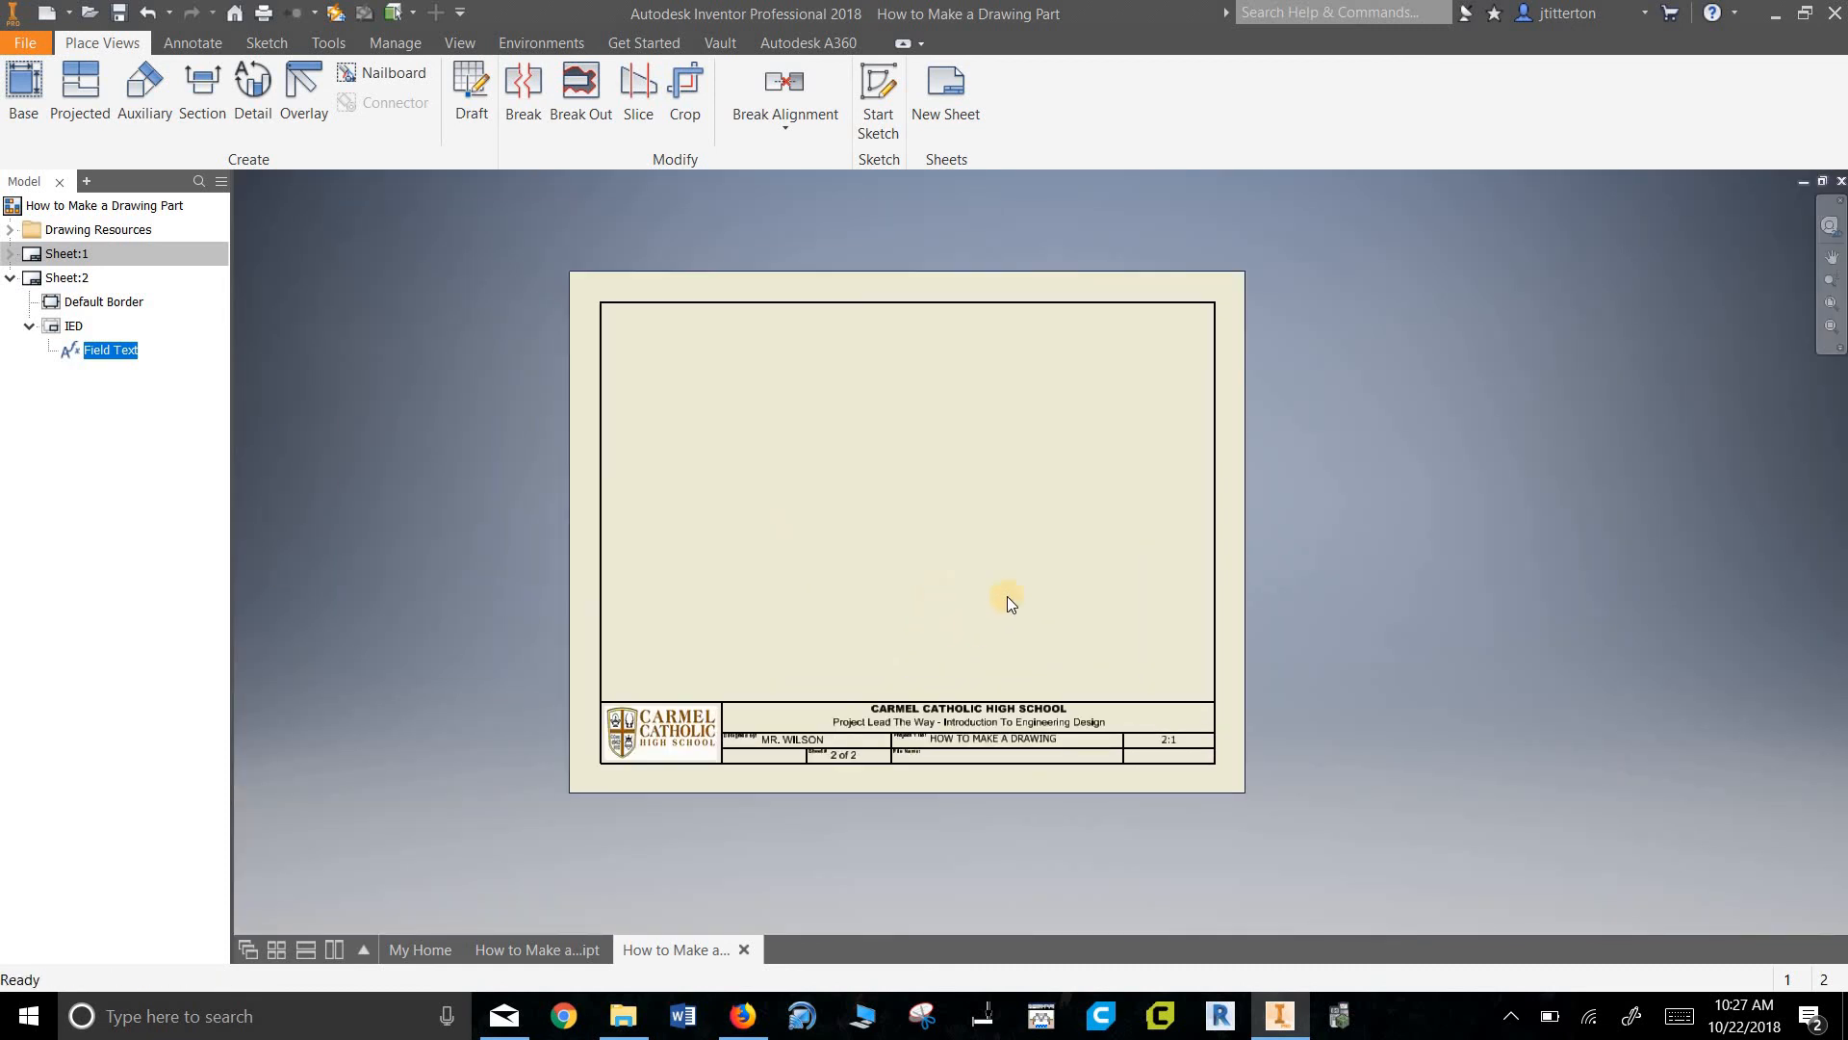